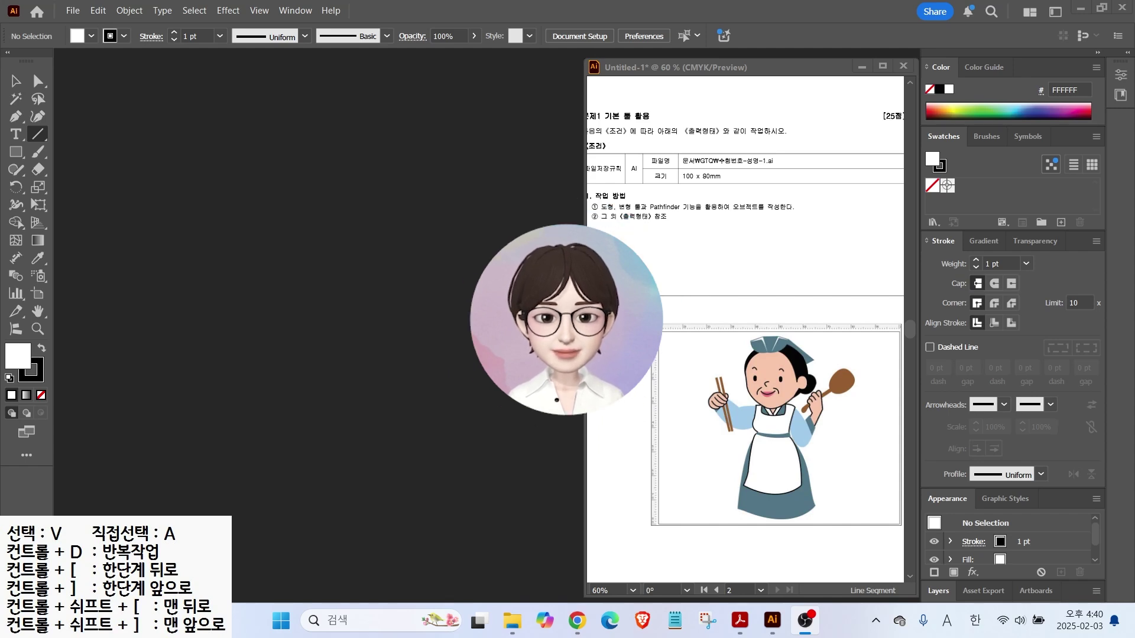
Switch Illustrator to the Essentials Classic workspace
left_click(575, 299)
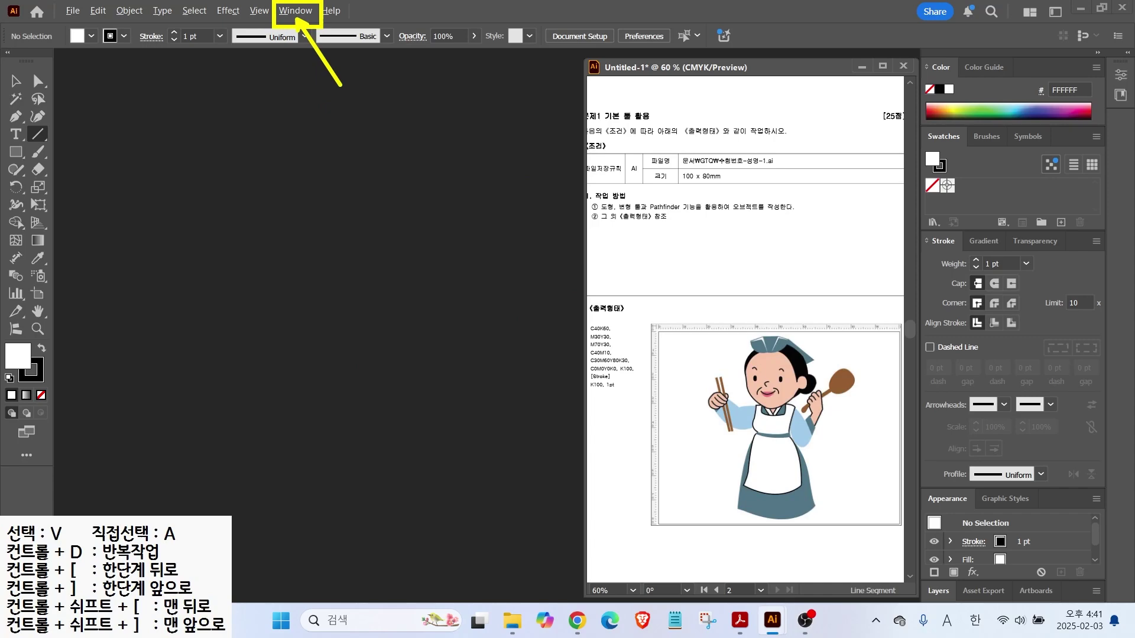
left_click(295, 11)
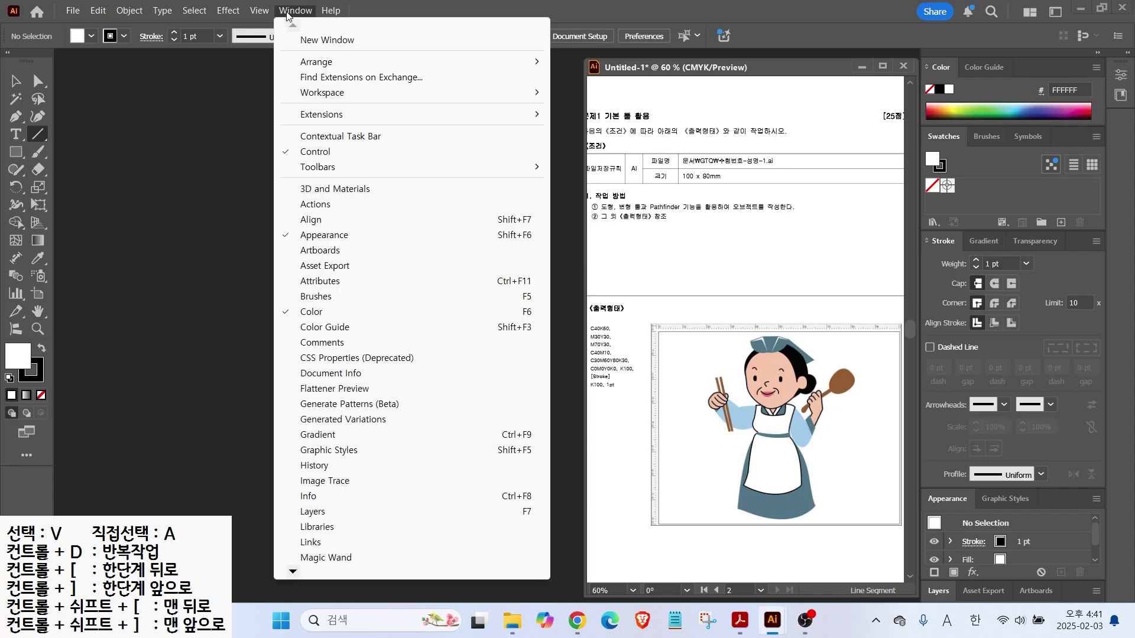
mouse_move(316, 95)
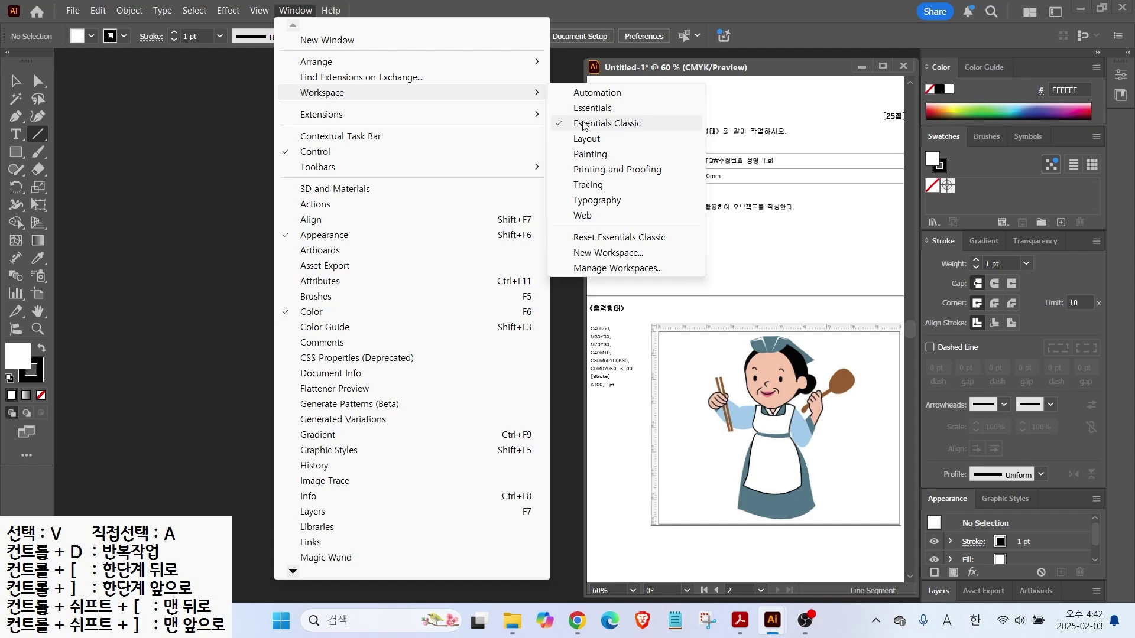
left_click(583, 124)
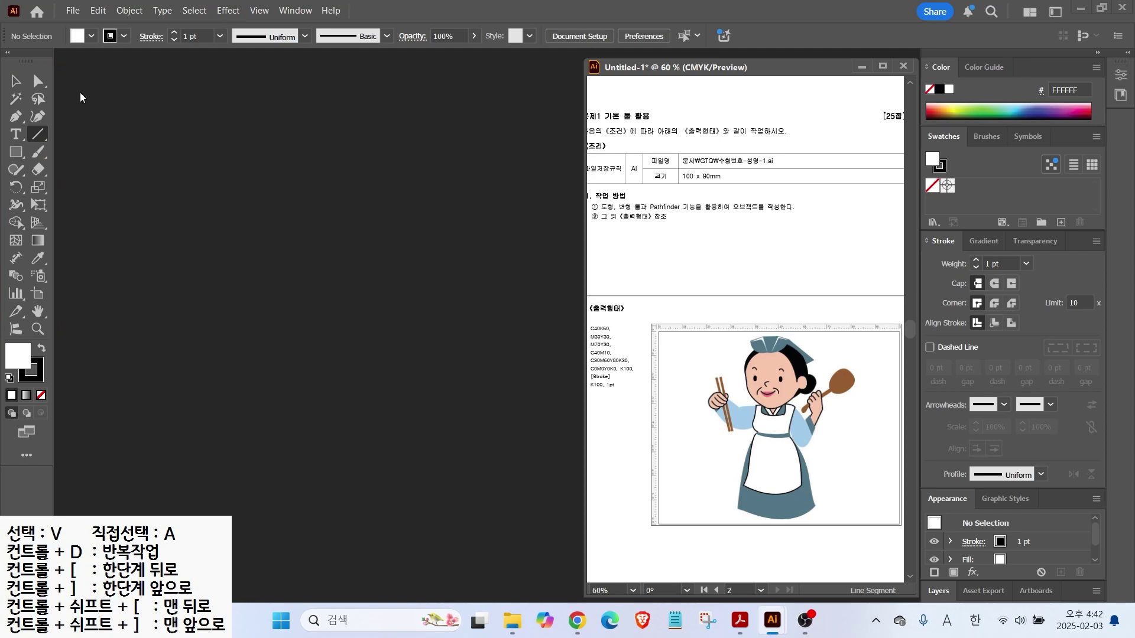
Reset Essentials Classic to its default layout and expand the docked panels to full size
left_click(291, 16)
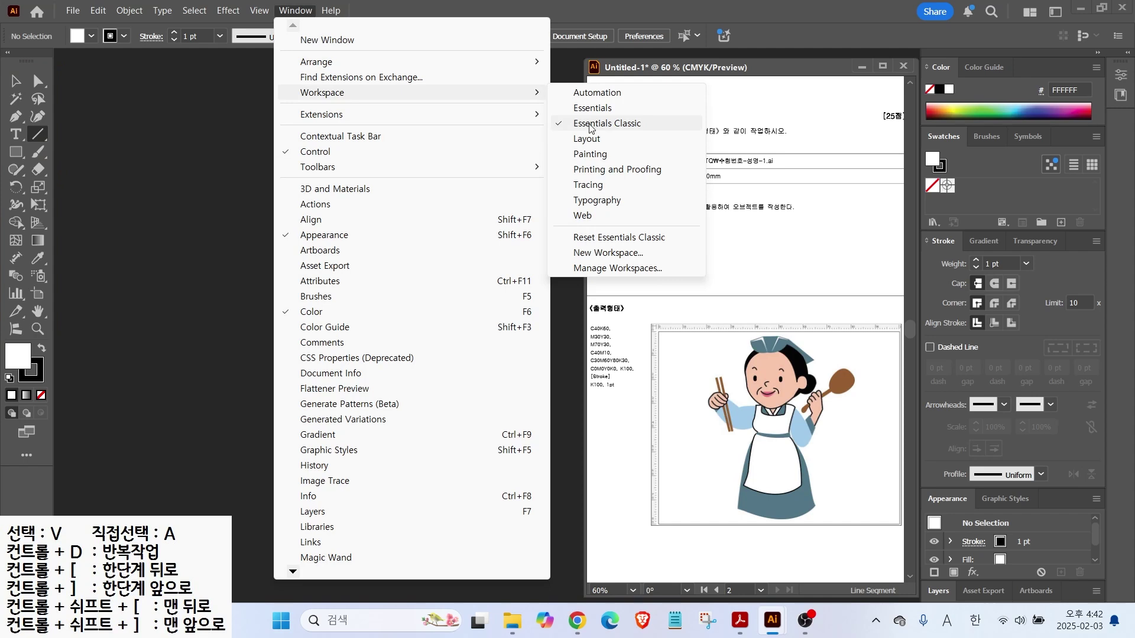
left_click(612, 242)
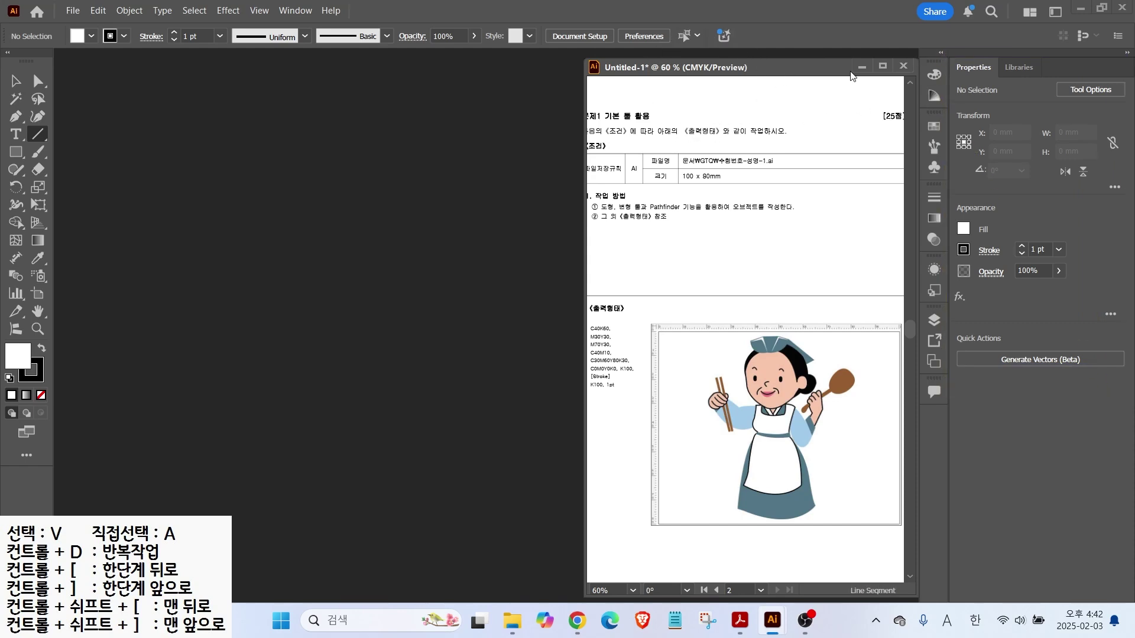
left_click(1128, 53)
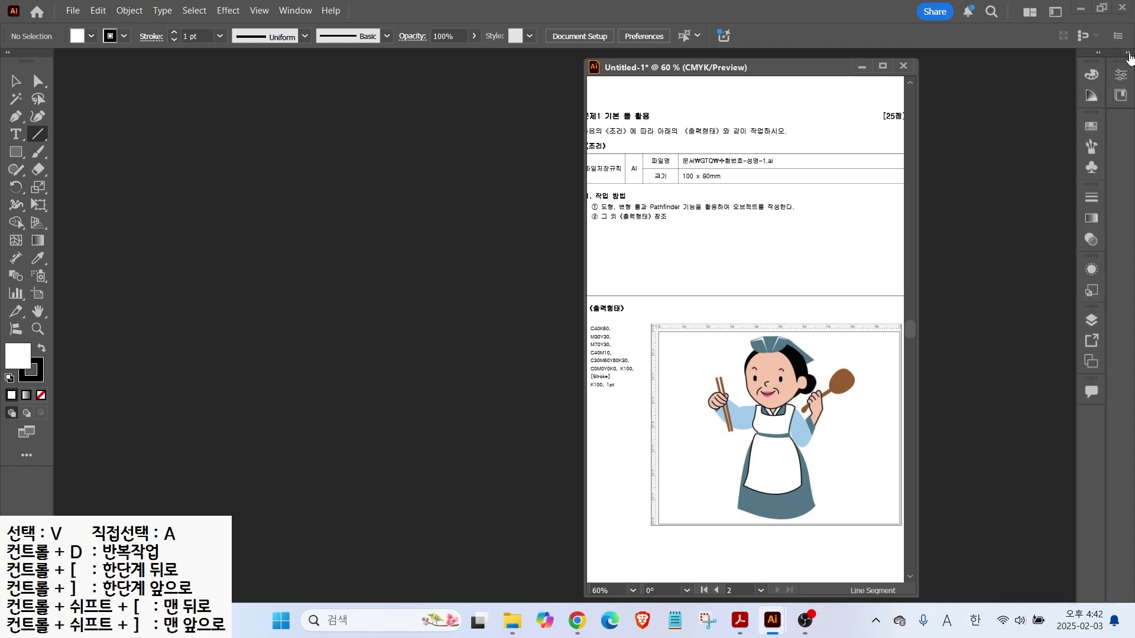
left_click(1099, 53)
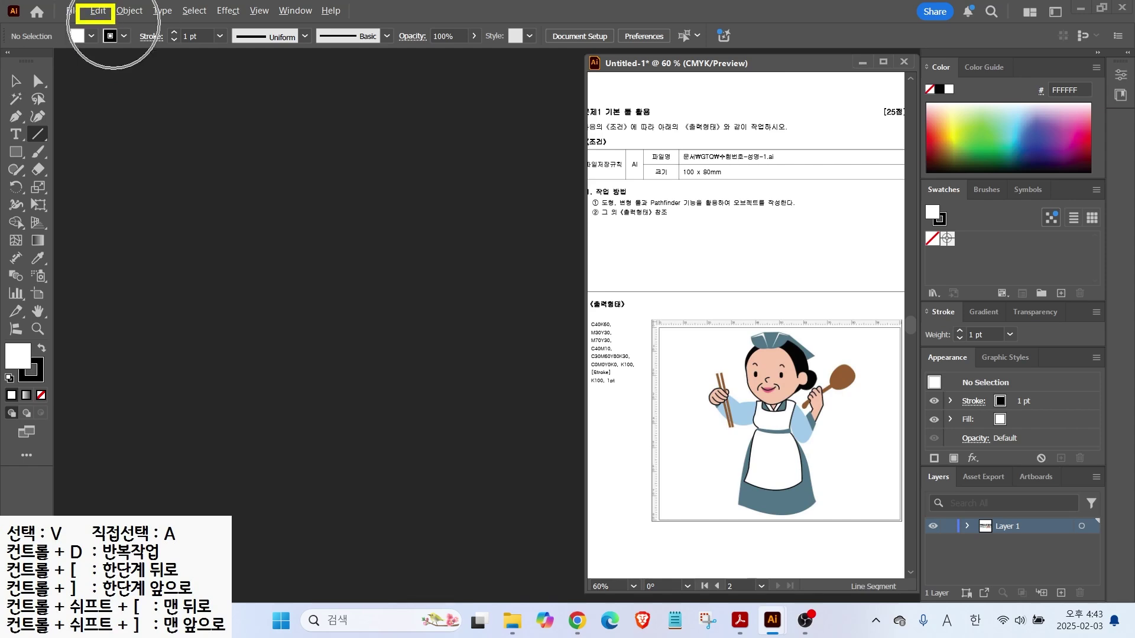
left_click(98, 9)
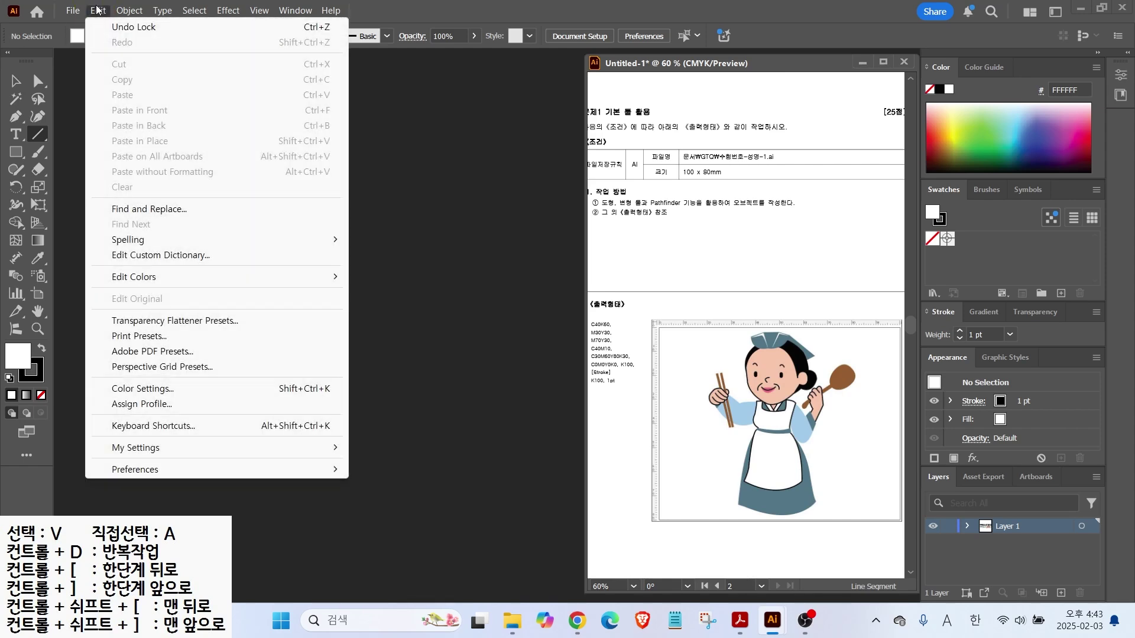
Open Preferences and browse the General, Selection, Type, Units, Guides & Grid and Smart Guides pages
left_click(135, 470)
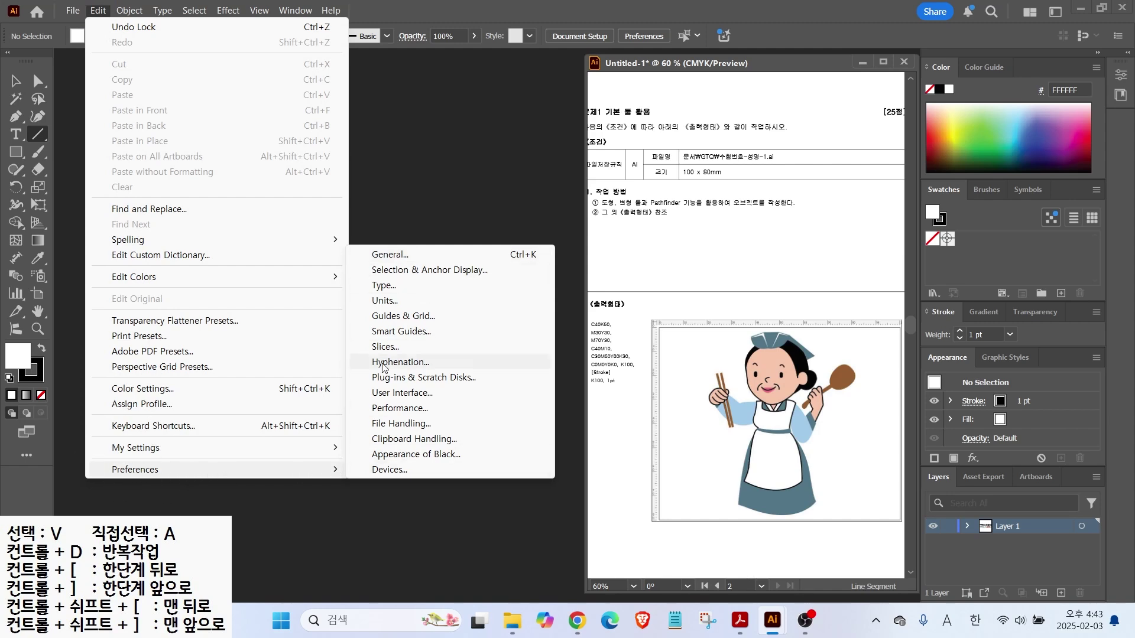
left_click(390, 317)
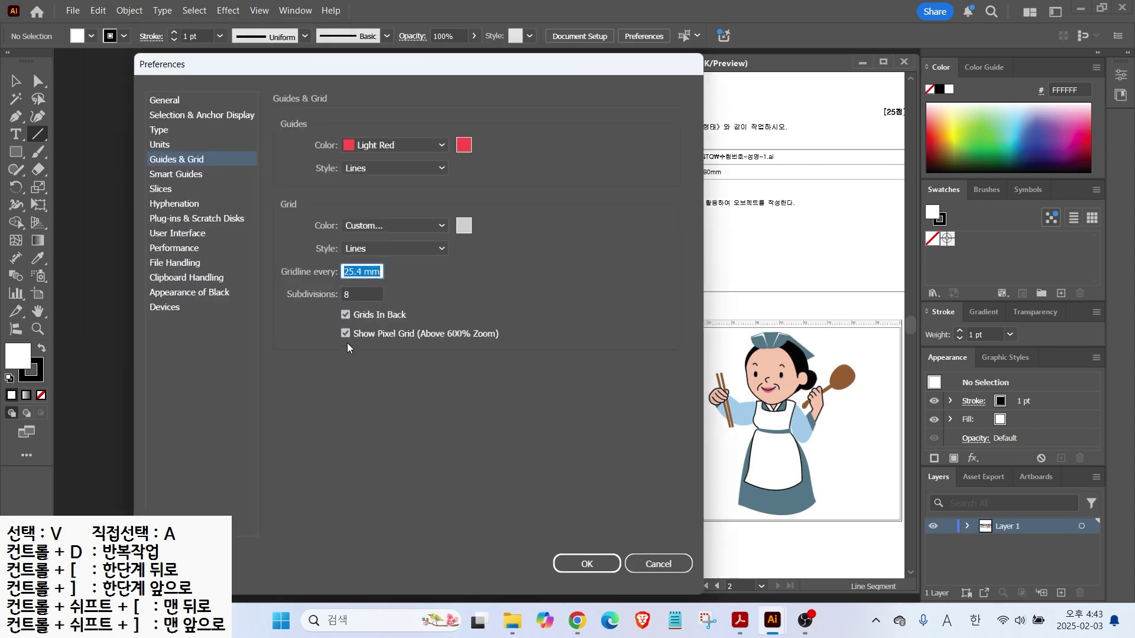
left_click(159, 100)
left_click(163, 116)
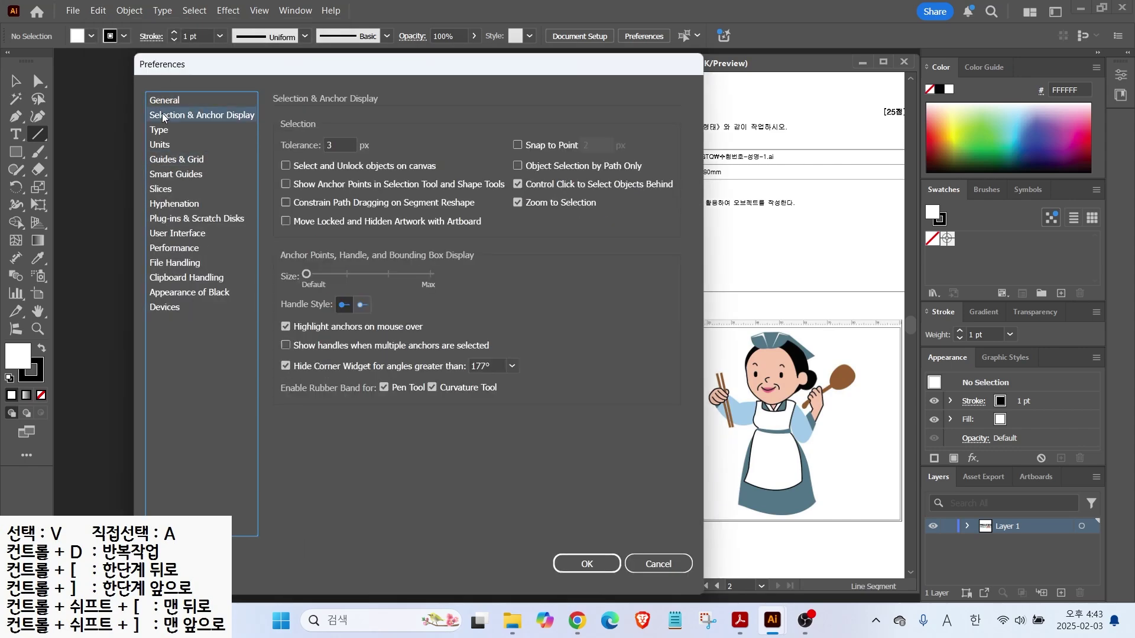
left_click(159, 131)
left_click(158, 145)
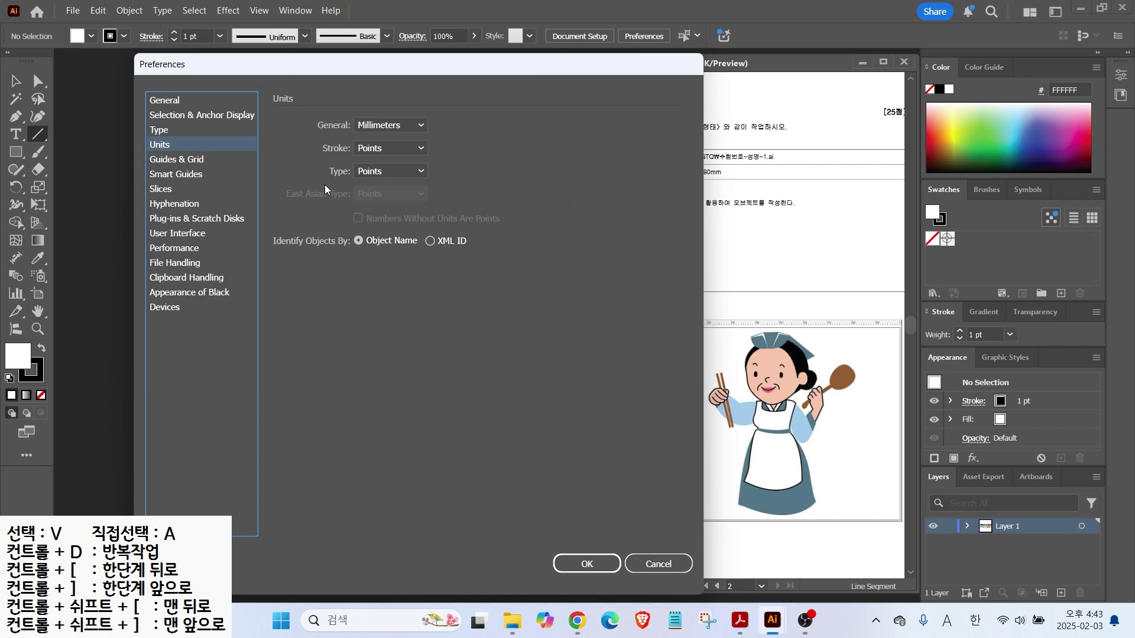
left_click(170, 160)
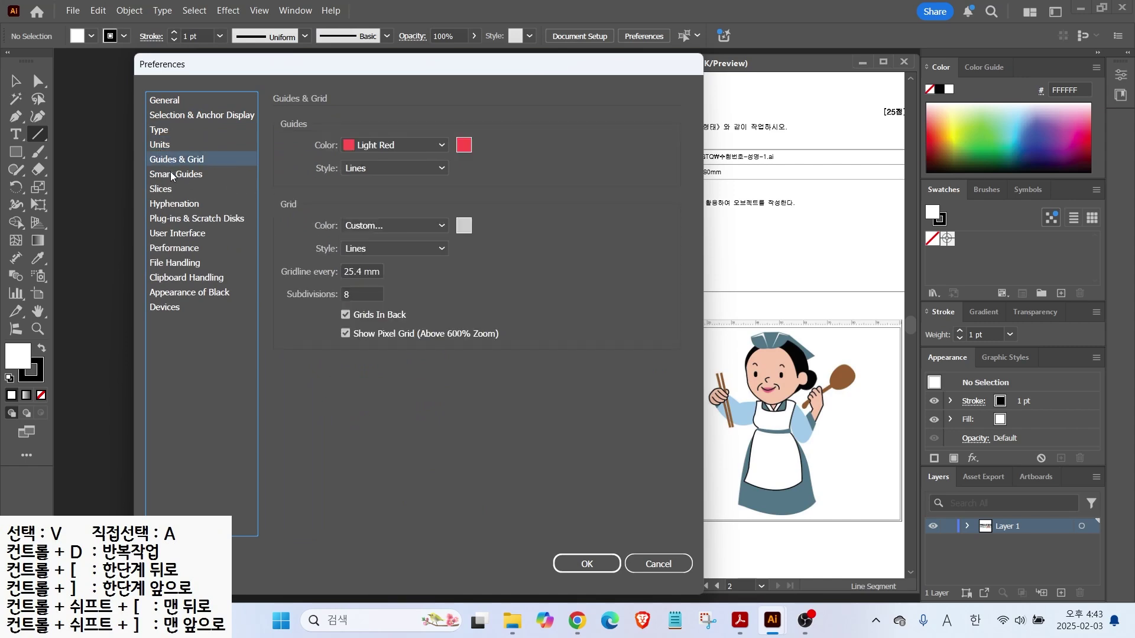
left_click(171, 175)
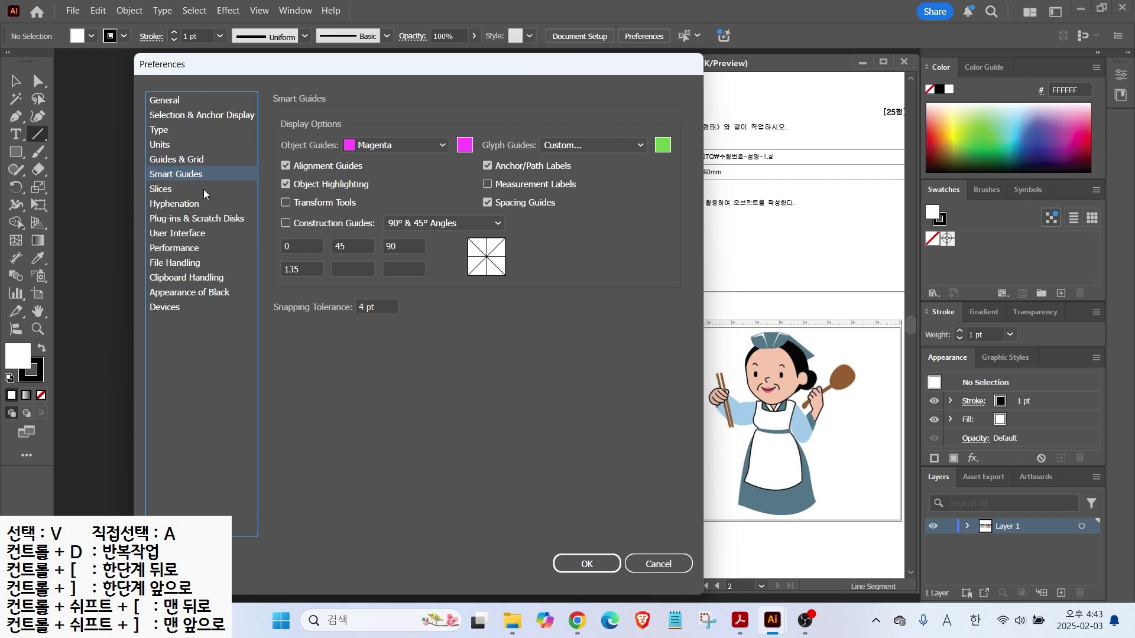
Check the Units page: general units in millimetres, stroke and type in points
left_click(167, 144)
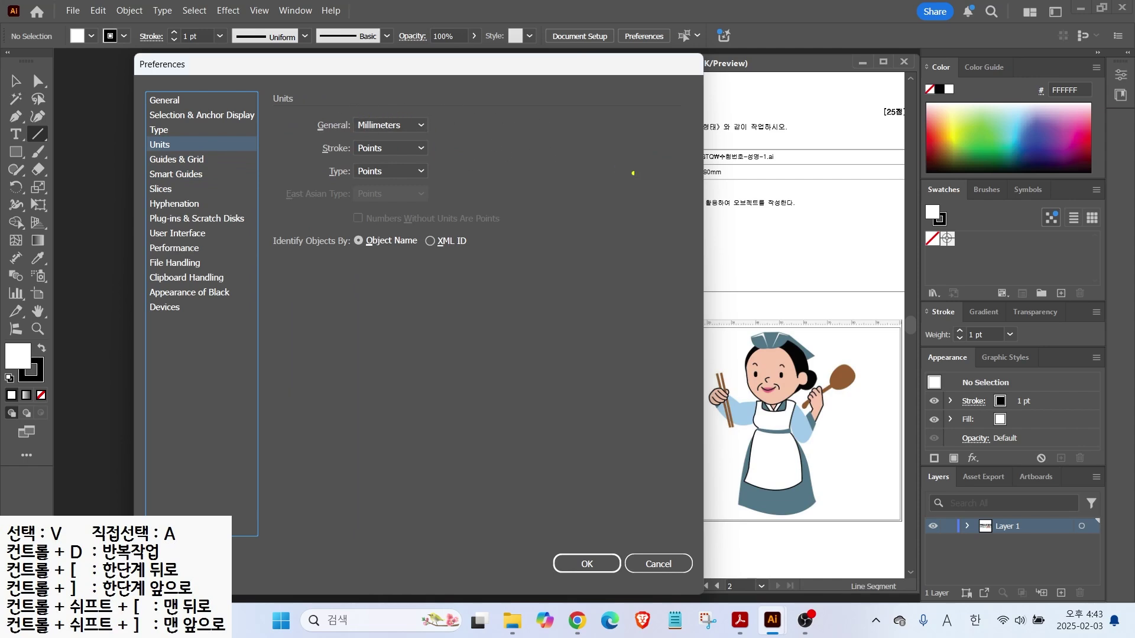
mouse_move(760, 137)
left_mouse_down()
mouse_move(721, 171)
mouse_move(746, 176)
left_mouse_up()
left_click_drag(442, 132, 443, 131)
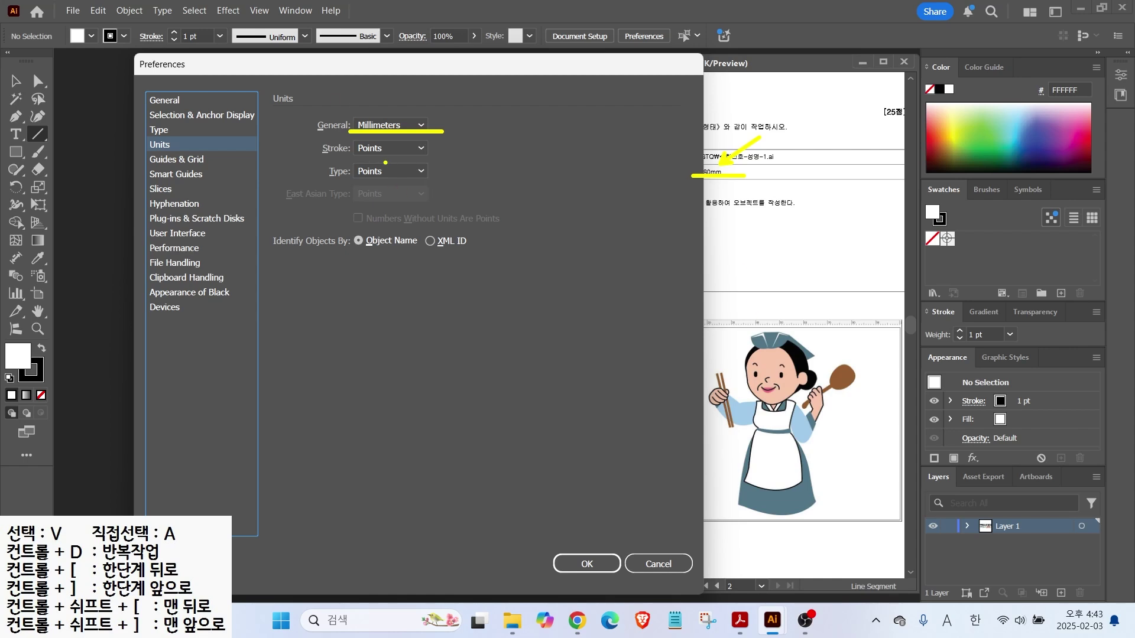
mouse_move(416, 183)
left_mouse_down()
mouse_move(392, 166)
mouse_move(392, 186)
left_mouse_up()
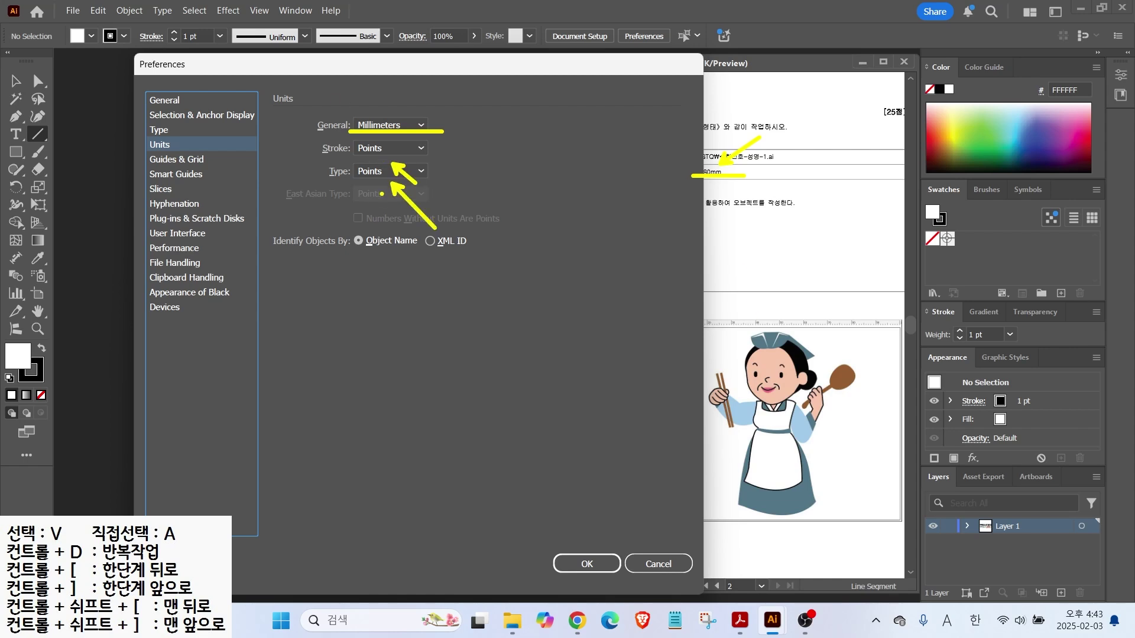
mouse_move(380, 186)
left_mouse_down()
mouse_move(347, 159)
mouse_move(365, 133)
mouse_move(385, 163)
mouse_move(385, 189)
left_mouse_up()
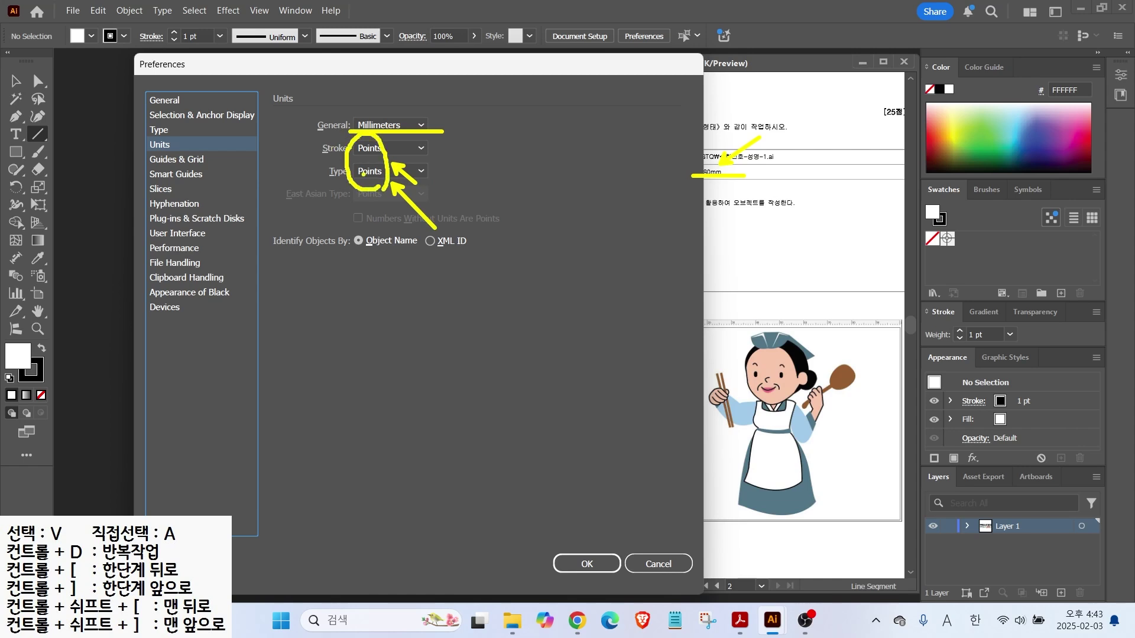
key("Escape")
Review the Guides & Grid settings, then move on to Smart Guides
left_click(191, 163)
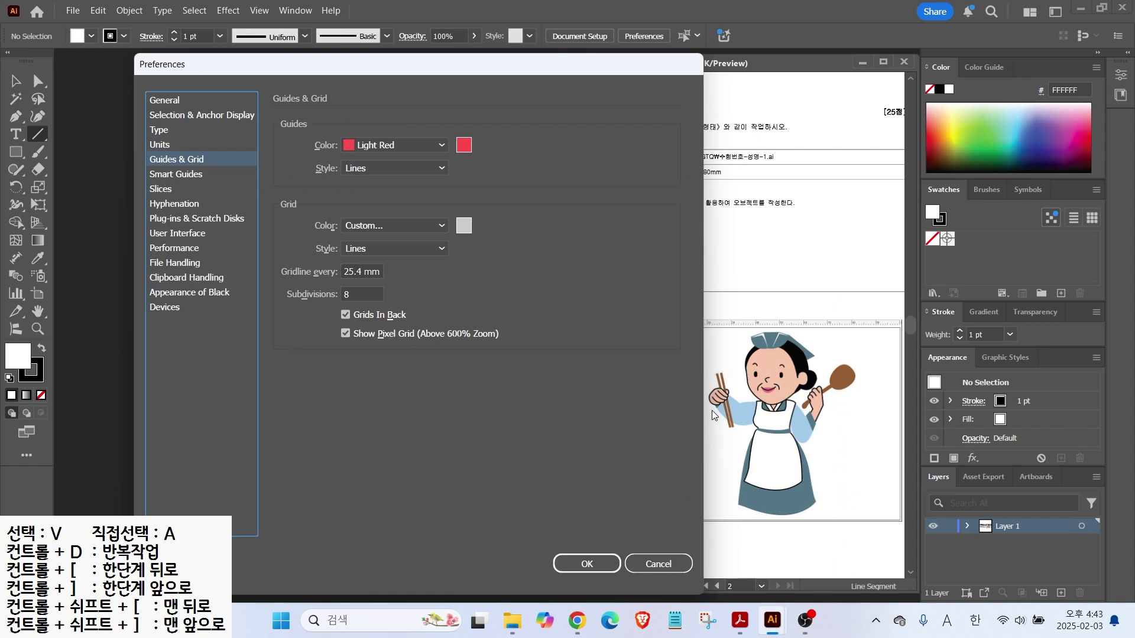
left_click_drag(818, 303, 818, 550)
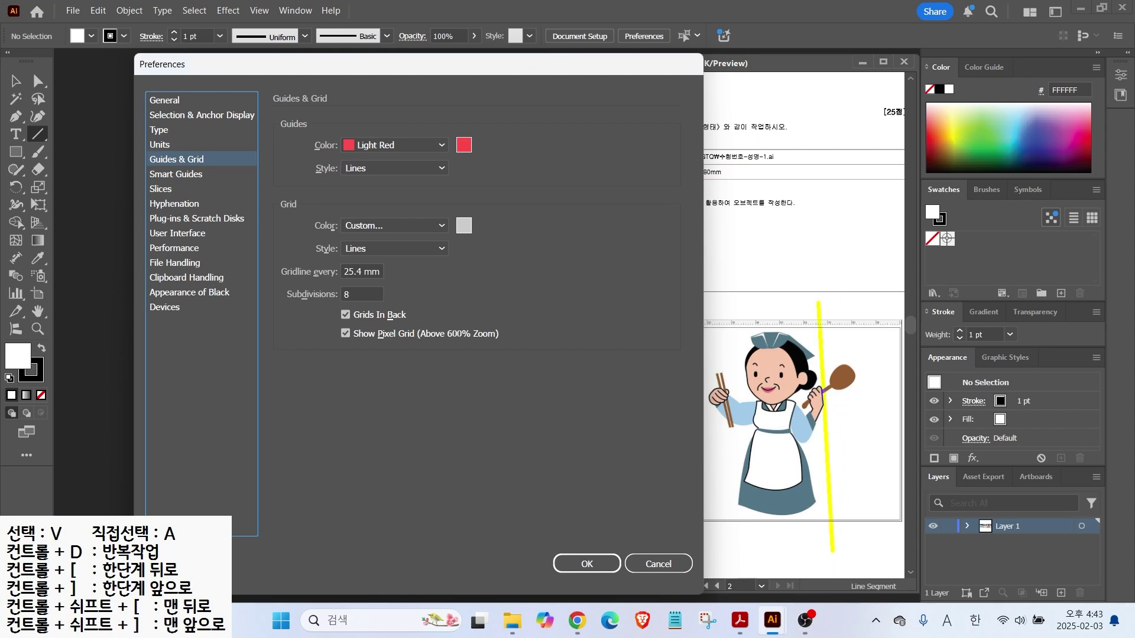
left_click_drag(825, 347, 855, 320)
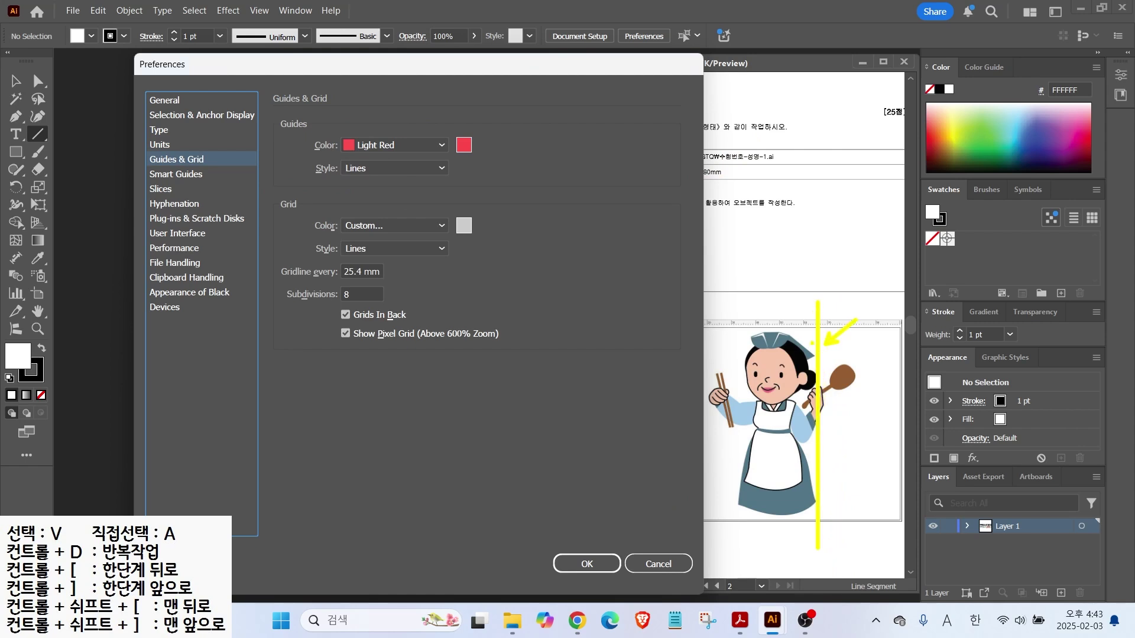
mouse_move(365, 170)
left_mouse_down()
mouse_move(335, 131)
mouse_move(367, 138)
mouse_move(370, 168)
left_mouse_up()
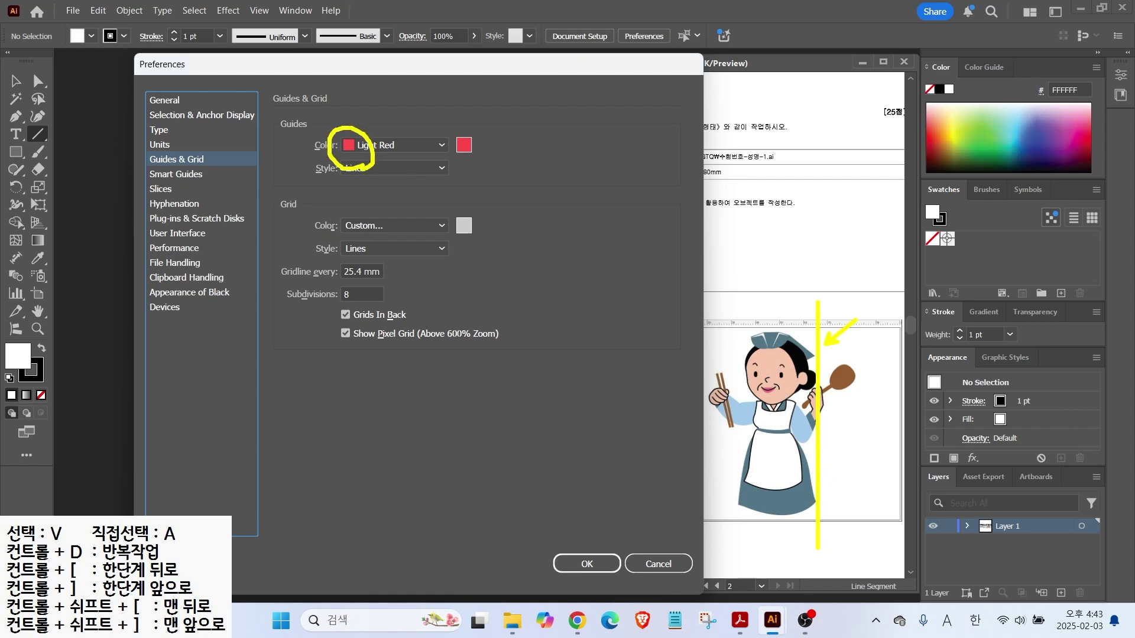
key("Escape")
left_click(164, 174)
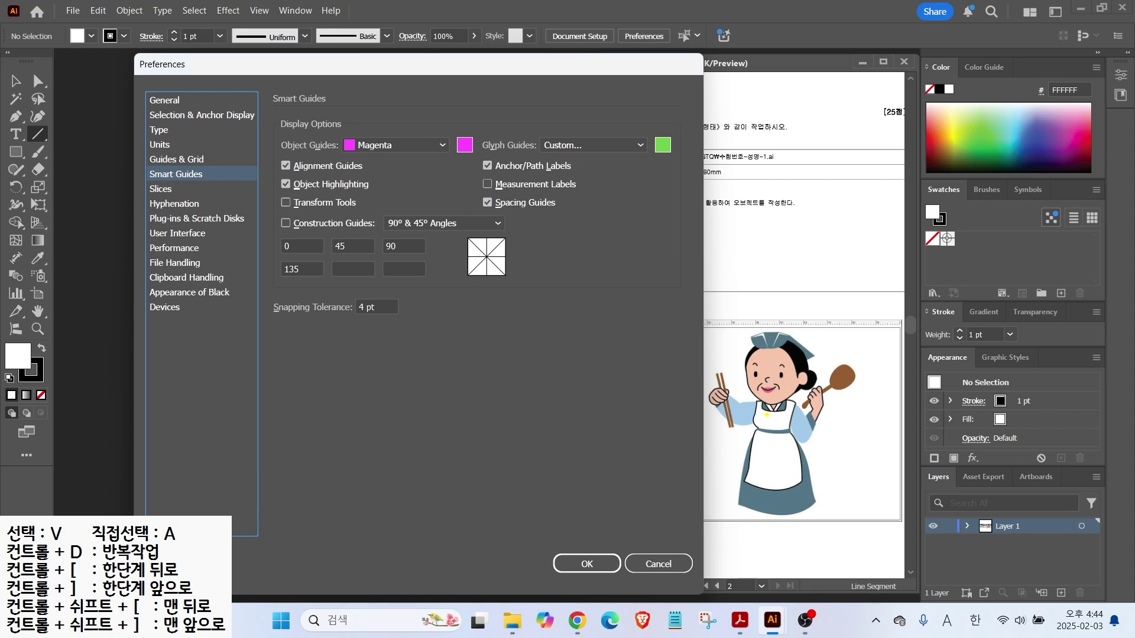
Review the Smart Guides measurement labels and the User Interface page, with Open Documents As Tabs off
left_click_drag(714, 376, 718, 364)
mouse_move(472, 173)
left_mouse_down()
mouse_move(534, 195)
mouse_move(595, 195)
left_mouse_up()
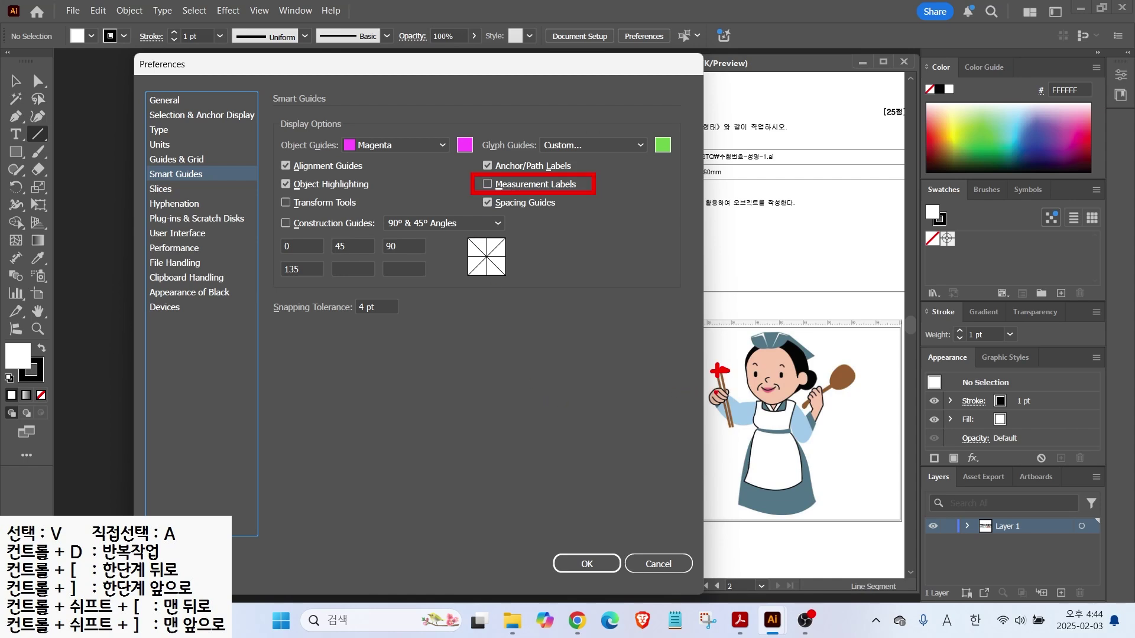
mouse_move(730, 388)
left_mouse_down()
mouse_move(697, 346)
mouse_move(732, 385)
mouse_move(319, 394)
left_mouse_up()
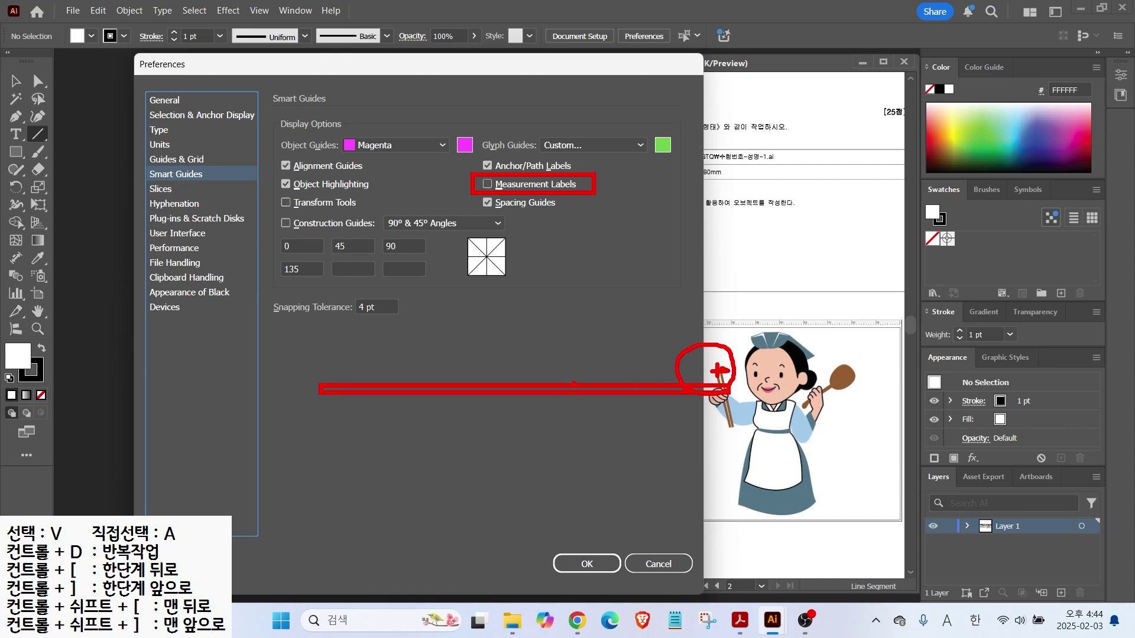
key("Escape")
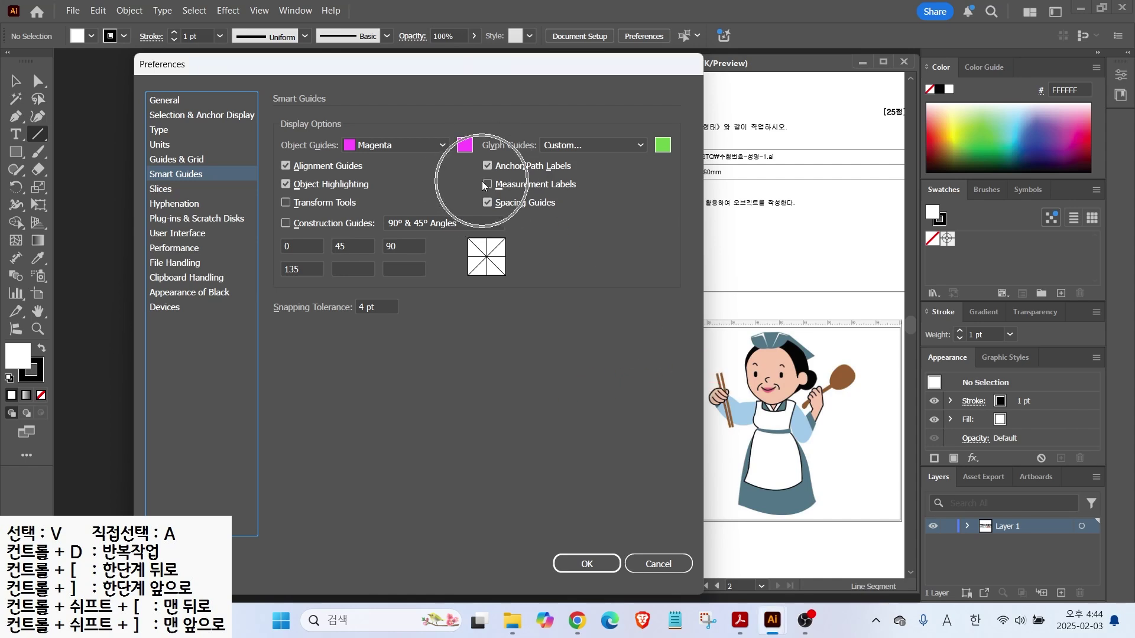
left_click(172, 234)
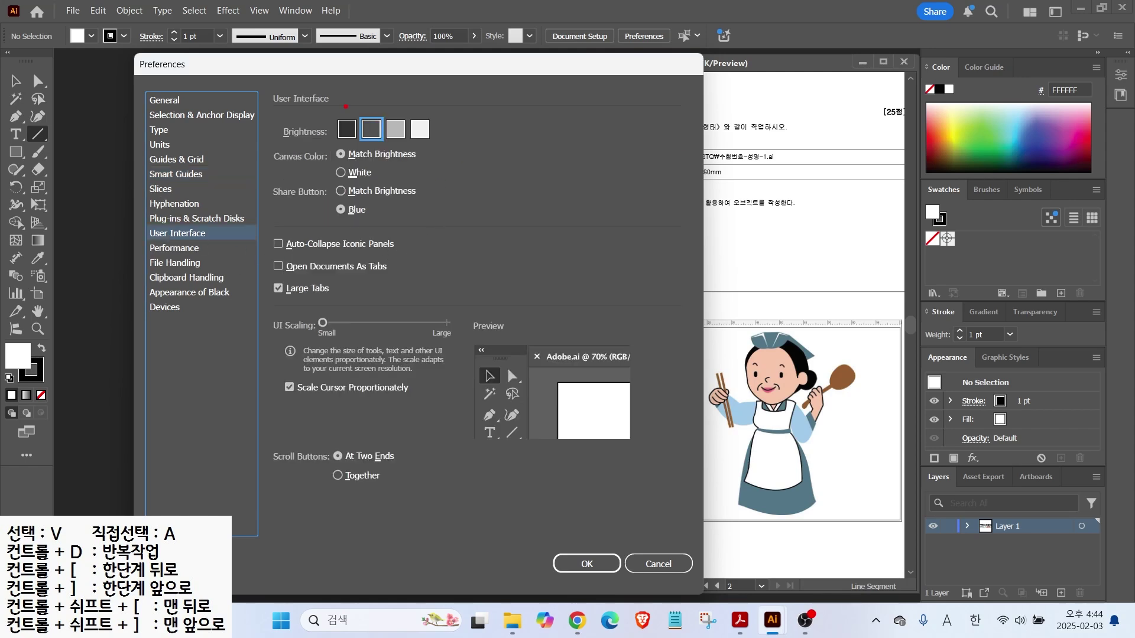
left_click_drag(329, 115, 421, 144)
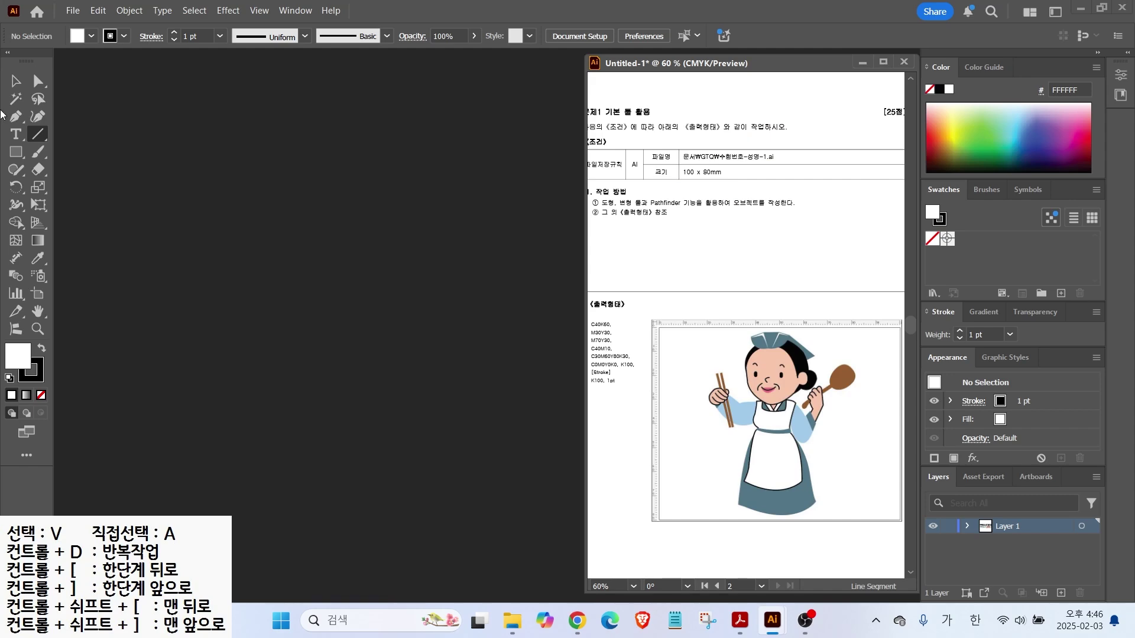
Start a new document and name it with the candidate's number and name
left_click(73, 10)
left_click(88, 27)
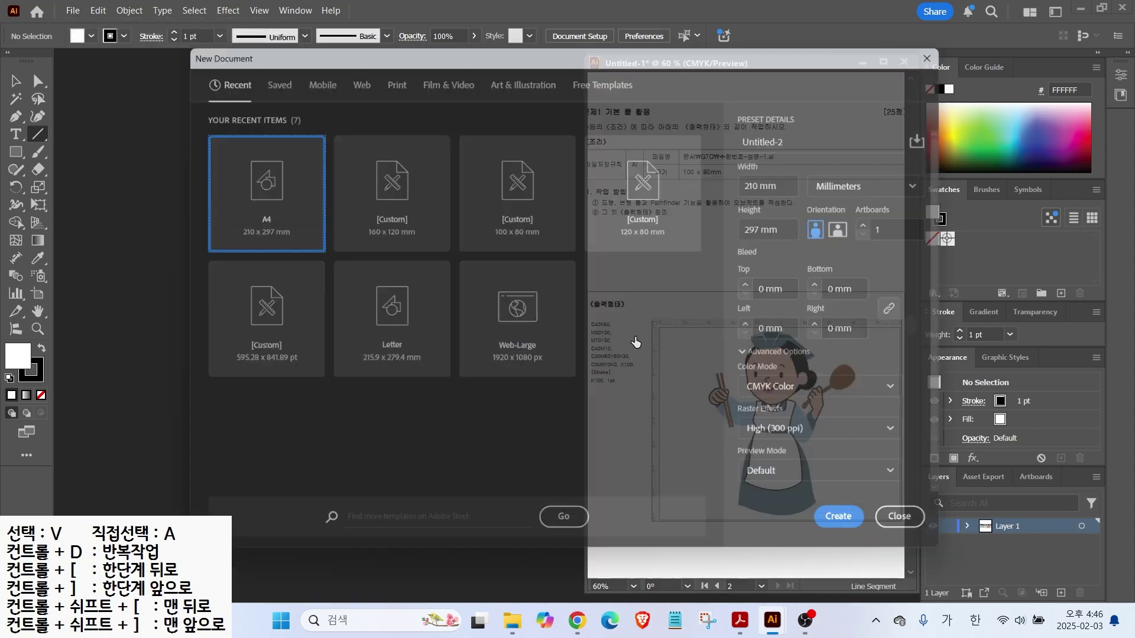
left_click(816, 138)
left_click_drag(761, 133, 801, 129)
key("BackSpace")
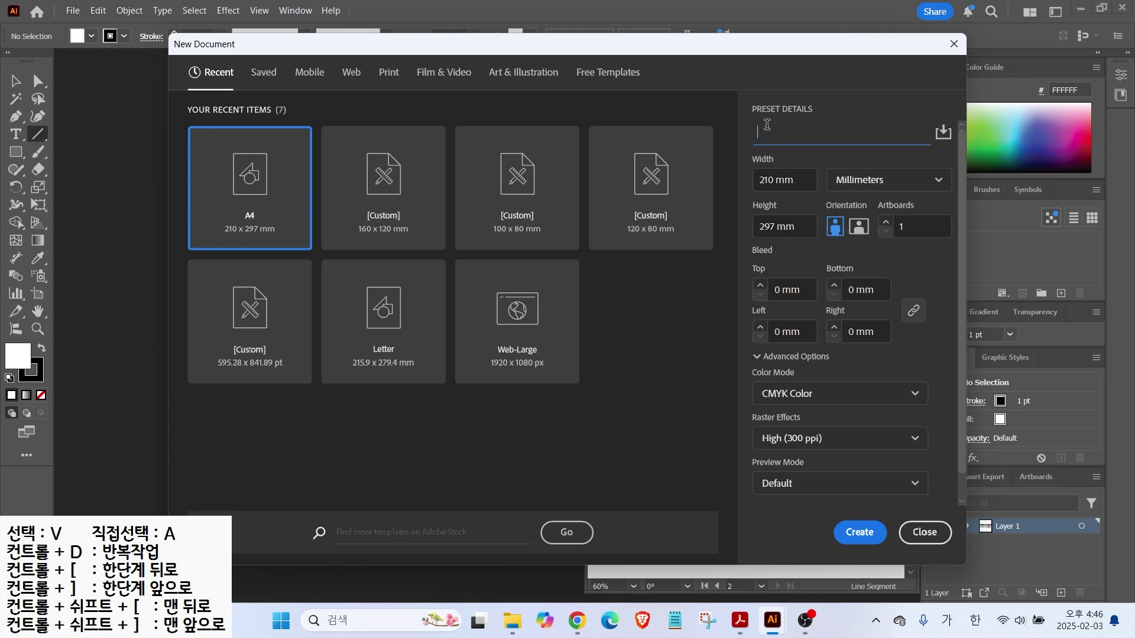
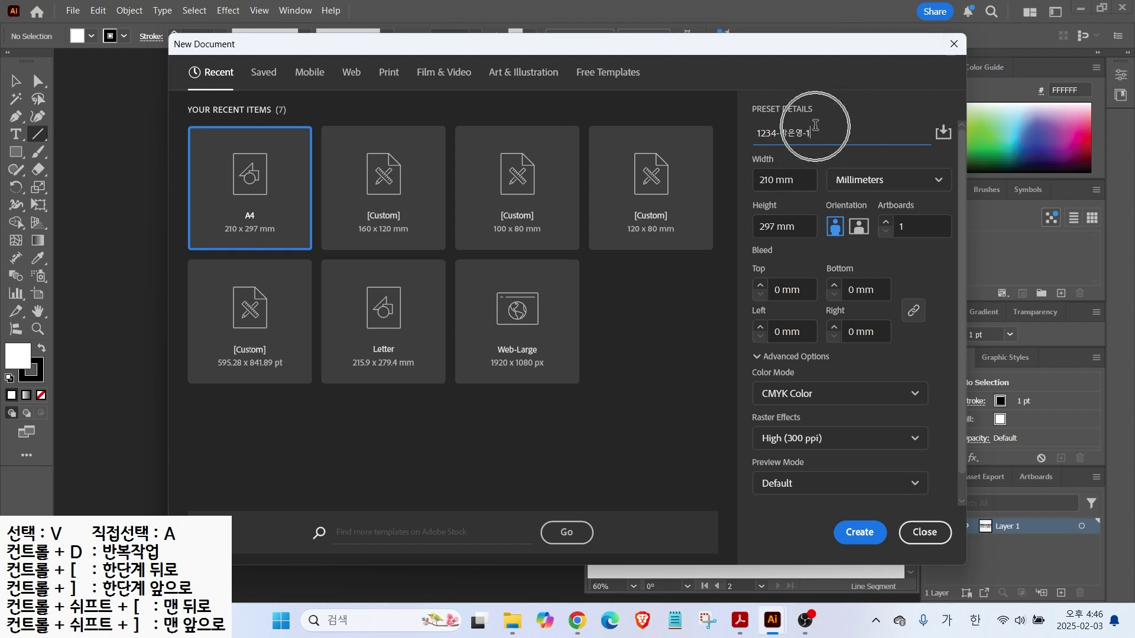
Set the document to 100 × 80 mm, confirm CMYK Color in Advanced Options, and create it
left_click_drag(797, 179, 757, 178)
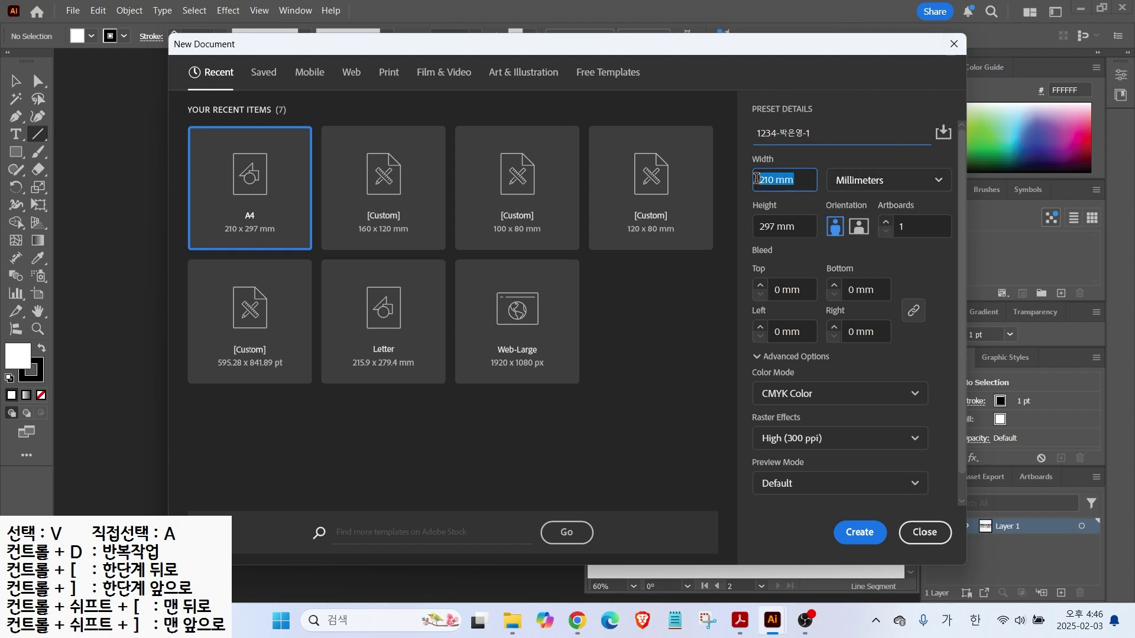
type("100")
key("Tab")
type("8")
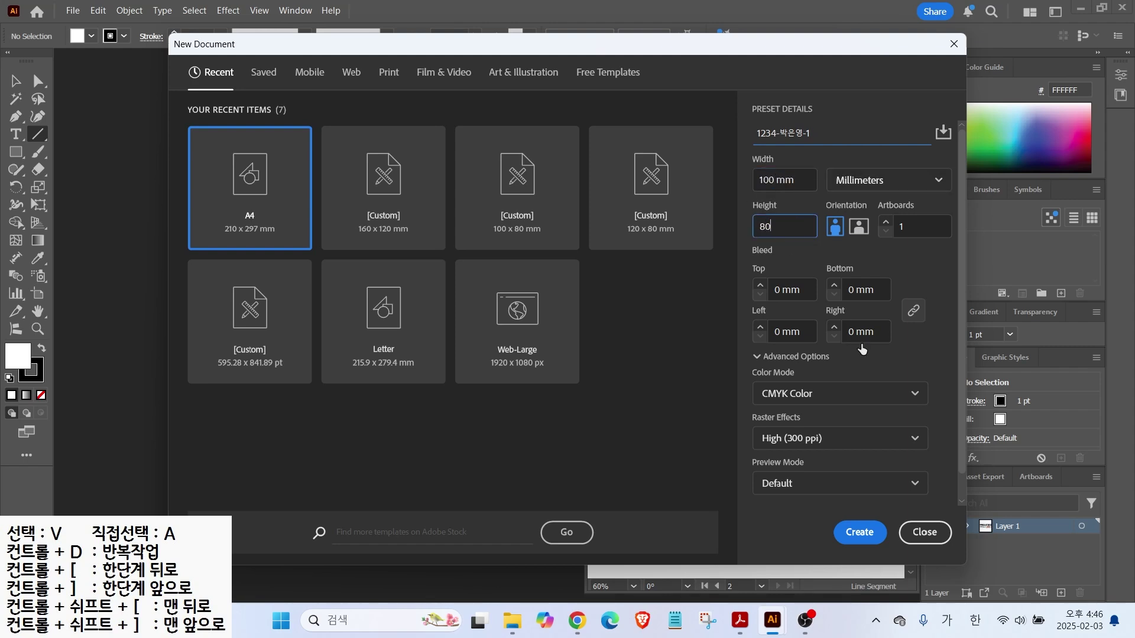
left_click(758, 357)
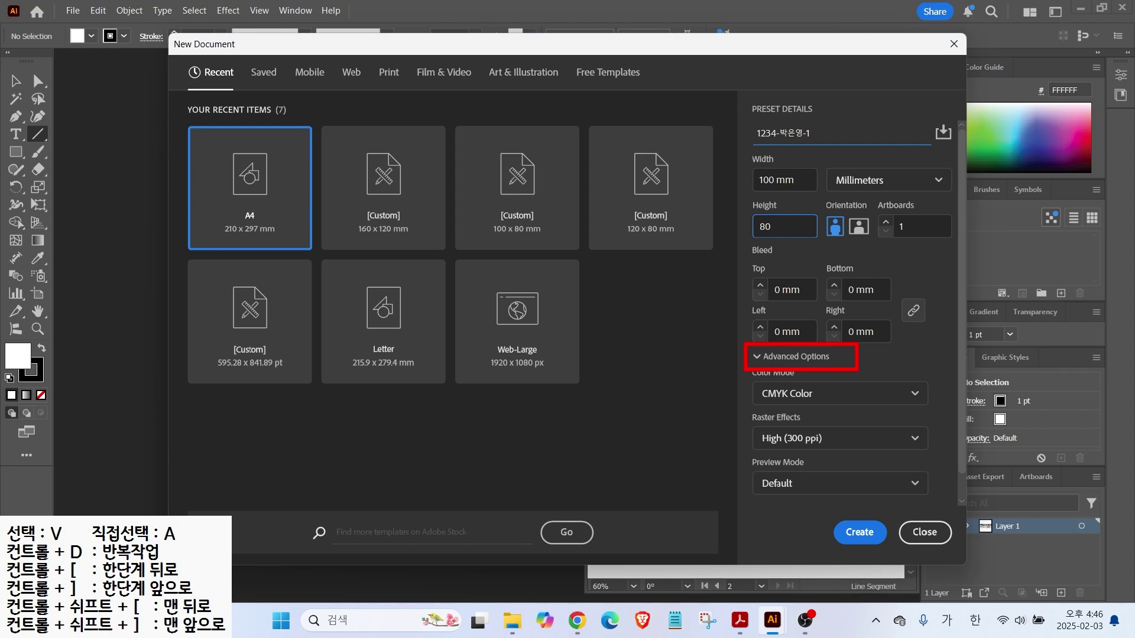
left_click(758, 357)
left_click(758, 358)
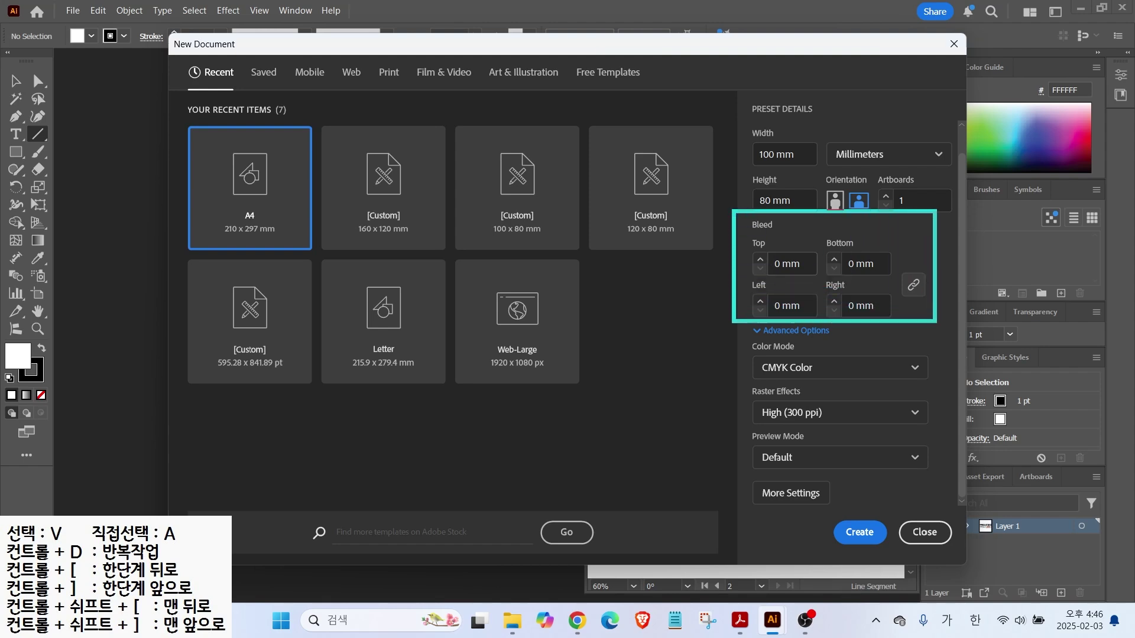
left_click(858, 534)
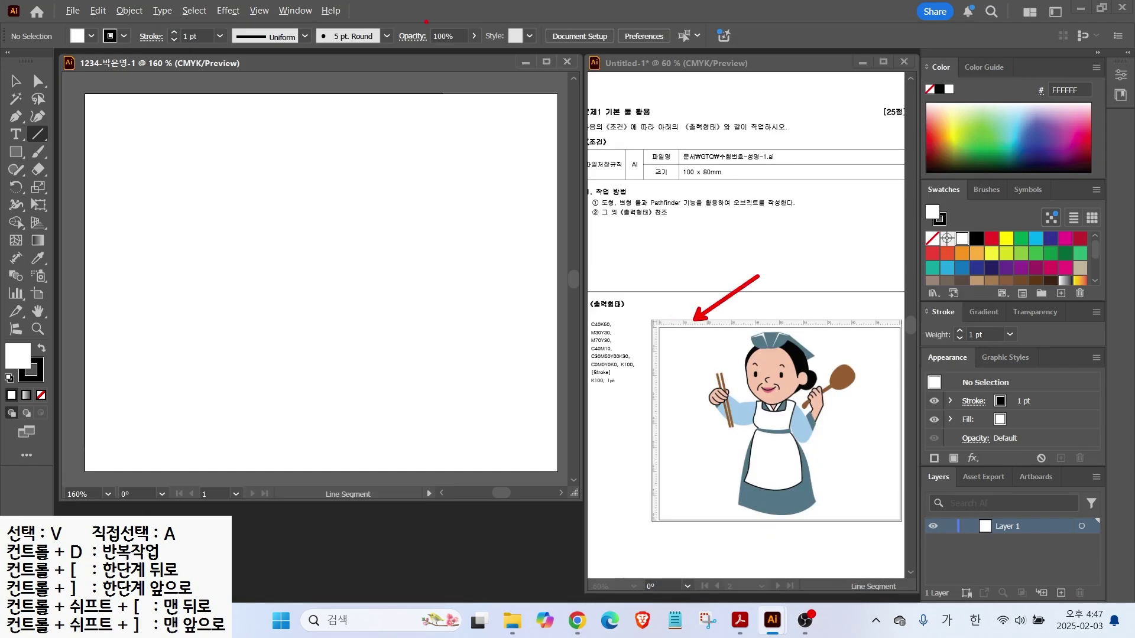
Show rulers around the new document
left_click(255, 13)
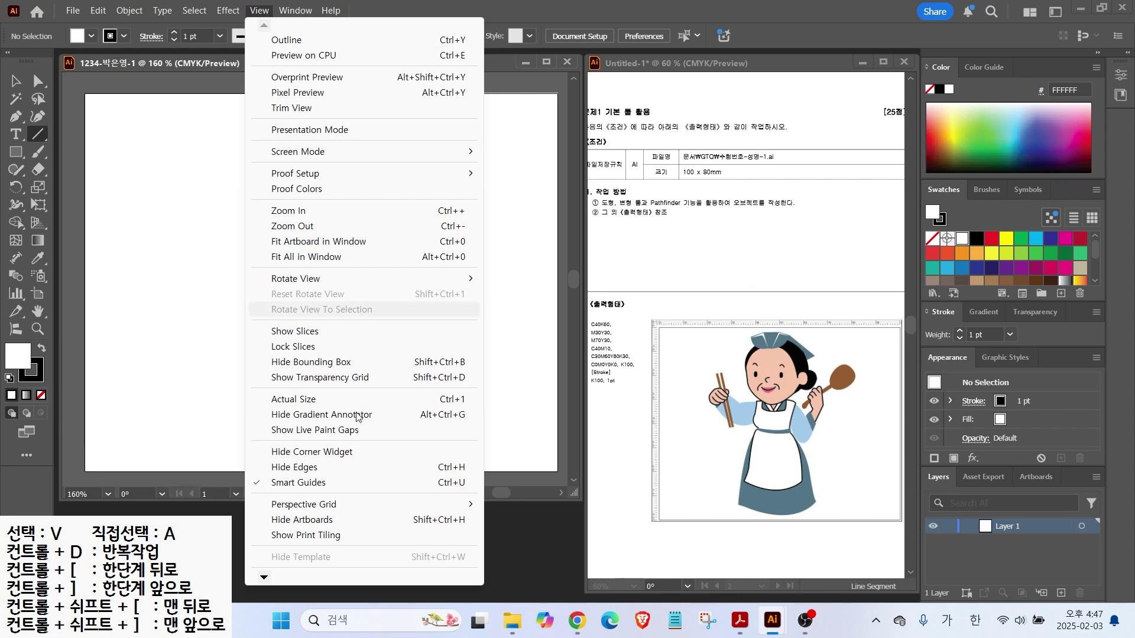
mouse_move(260, 577)
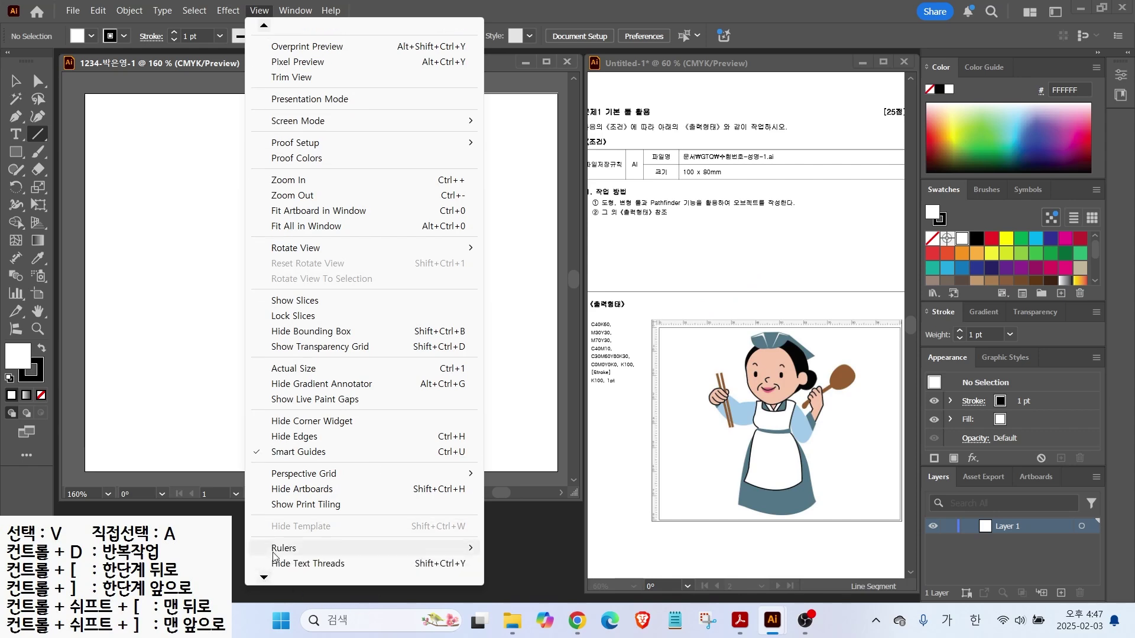
mouse_move(331, 548)
left_click(548, 554)
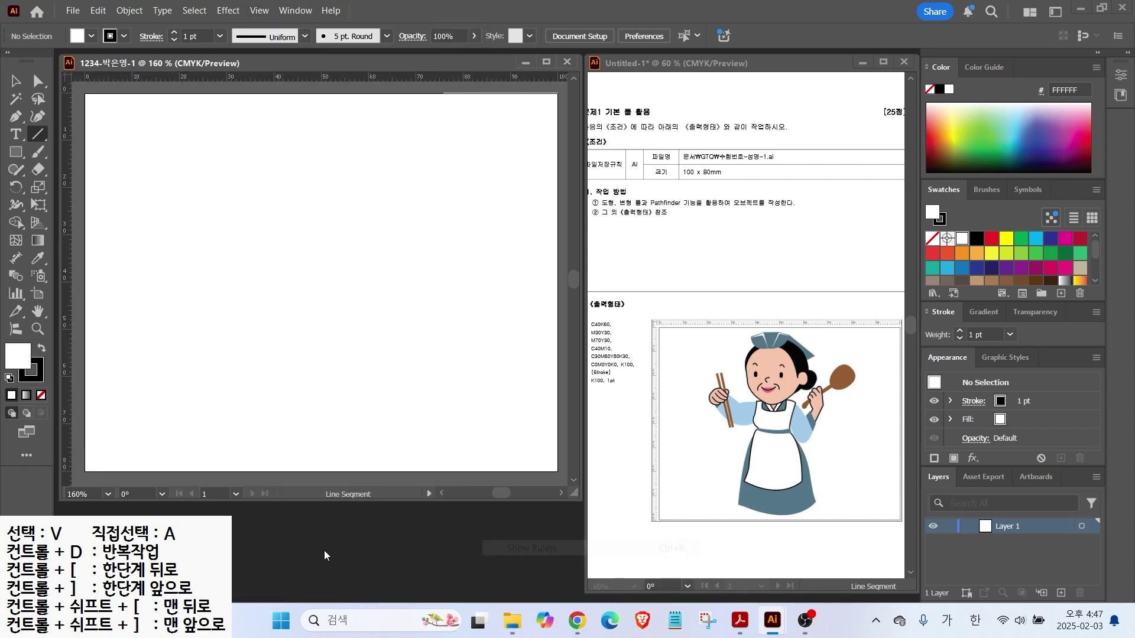
Add an empty new colour group to the Swatches panel
mouse_move(649, 401)
left_mouse_down()
mouse_move(557, 349)
mouse_move(662, 323)
mouse_move(656, 401)
left_mouse_up()
mouse_move(705, 267)
left_mouse_down()
mouse_move(628, 323)
mouse_move(654, 319)
left_mouse_up()
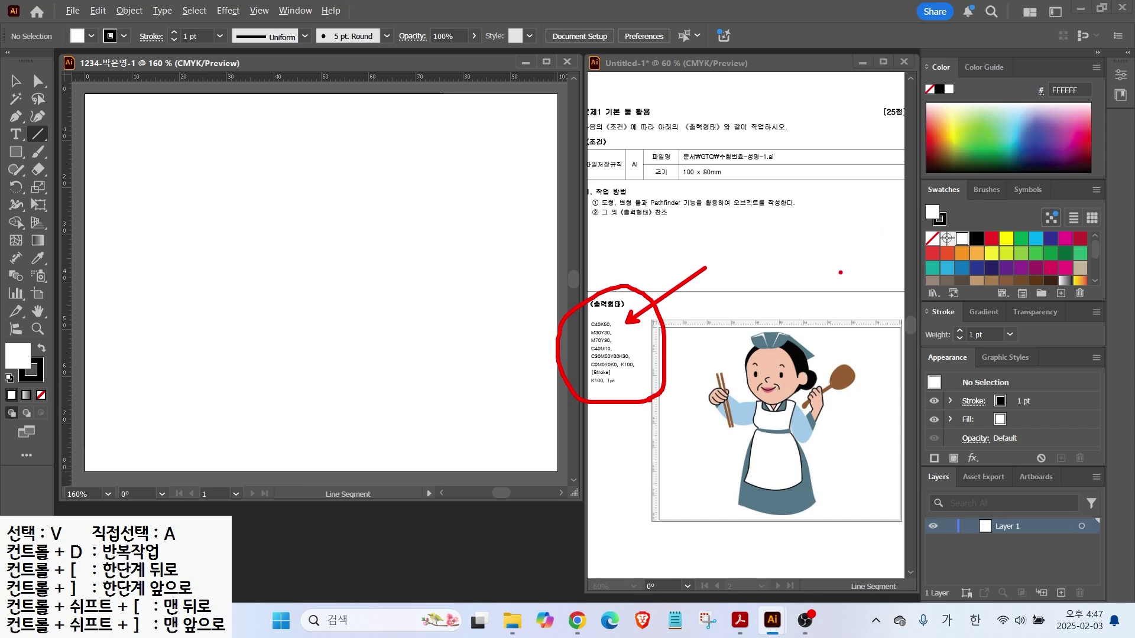
mouse_move(898, 178)
left_mouse_down()
mouse_move(1024, 273)
mouse_move(1110, 306)
left_mouse_up()
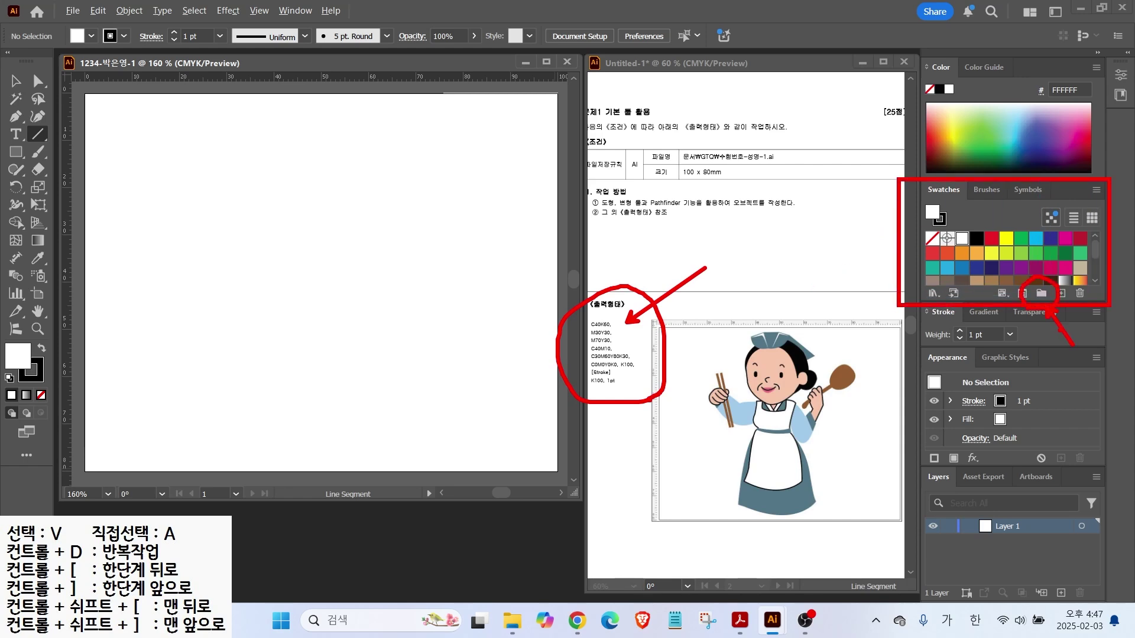
key("Escape")
left_click(1040, 294)
left_click(549, 329)
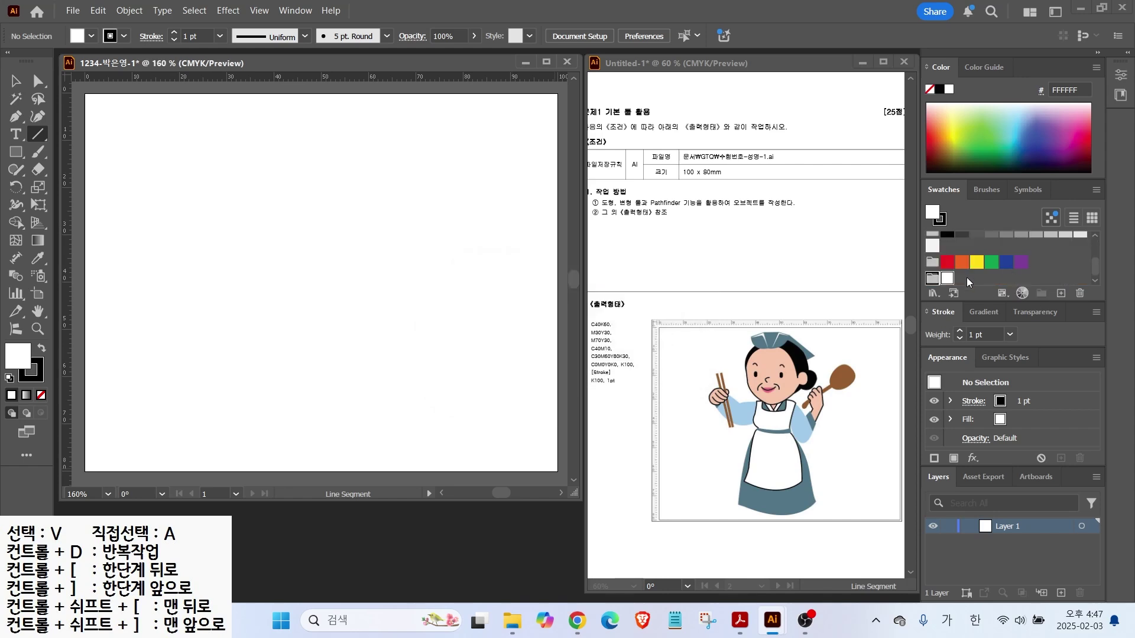
left_click(1061, 294)
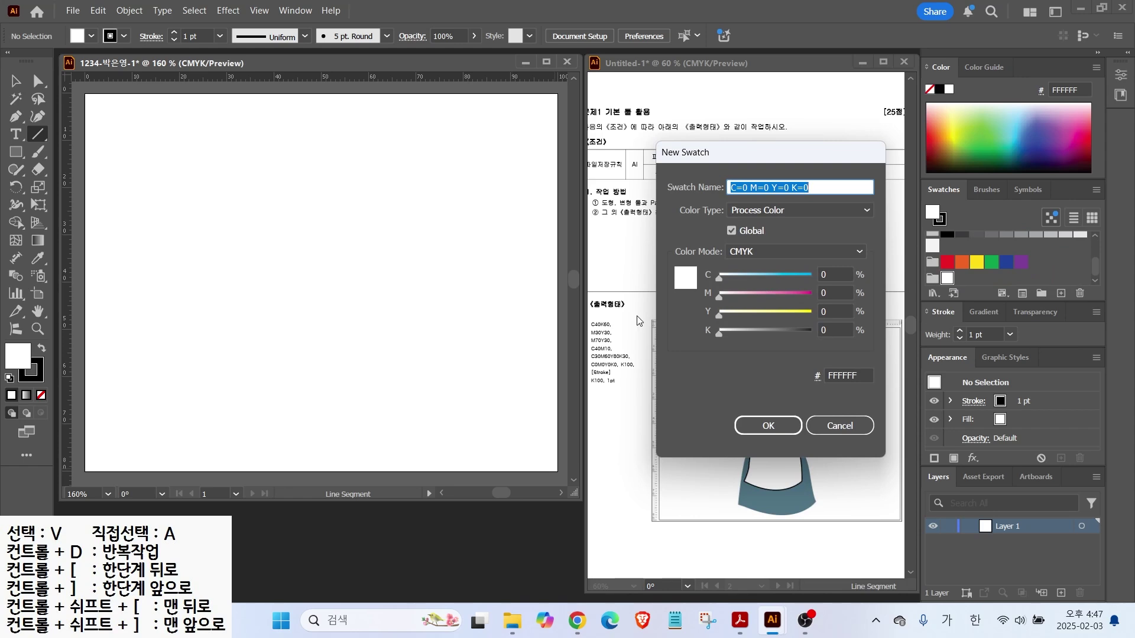
Add a C40 K60 blue-grey swatch
left_click(832, 277)
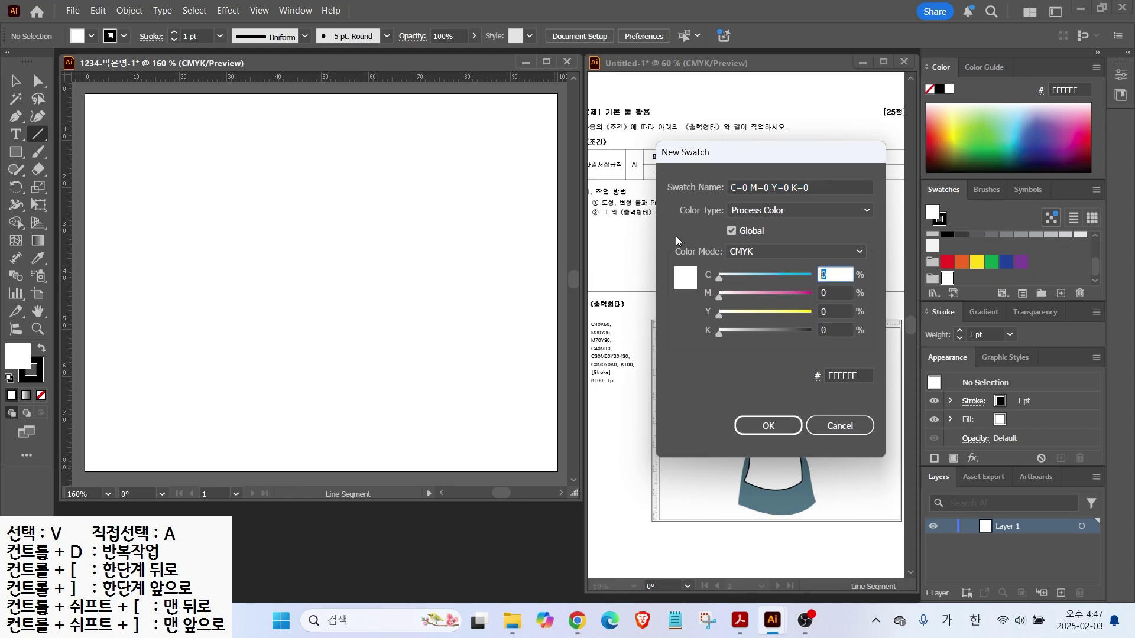
type("40")
key("Tab")
key("Tab")
key("Tab")
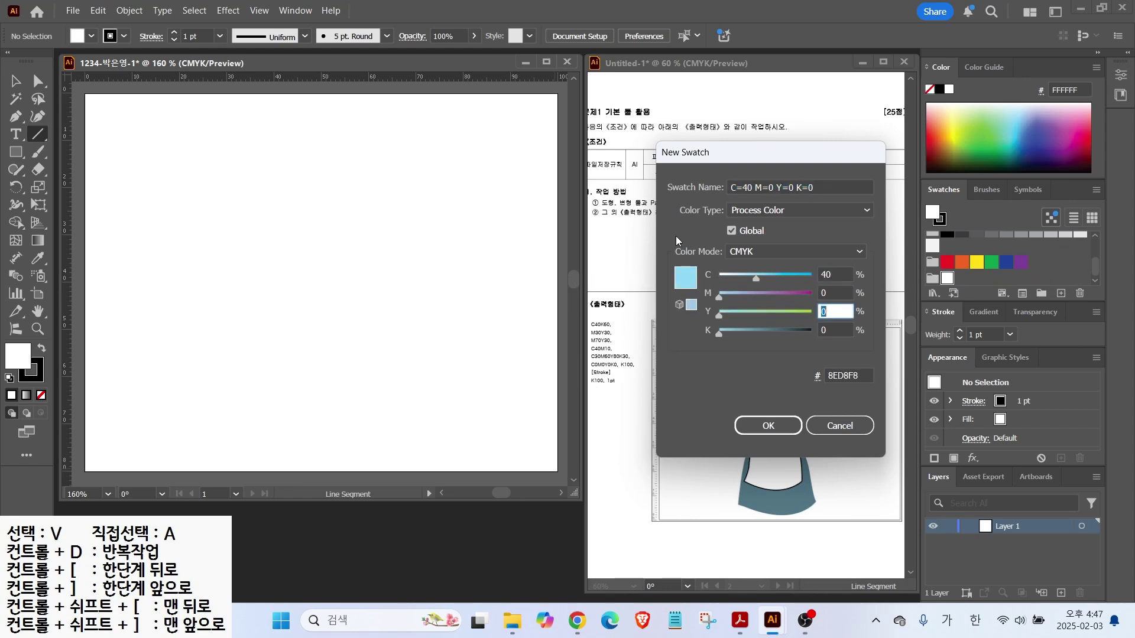
type("60")
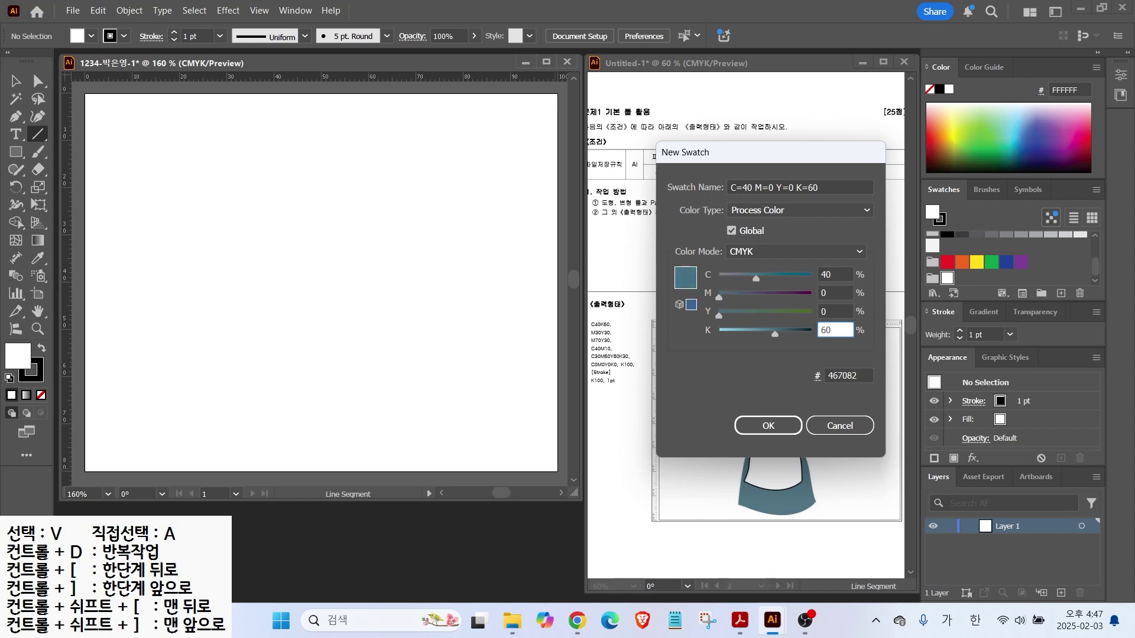
key("Return")
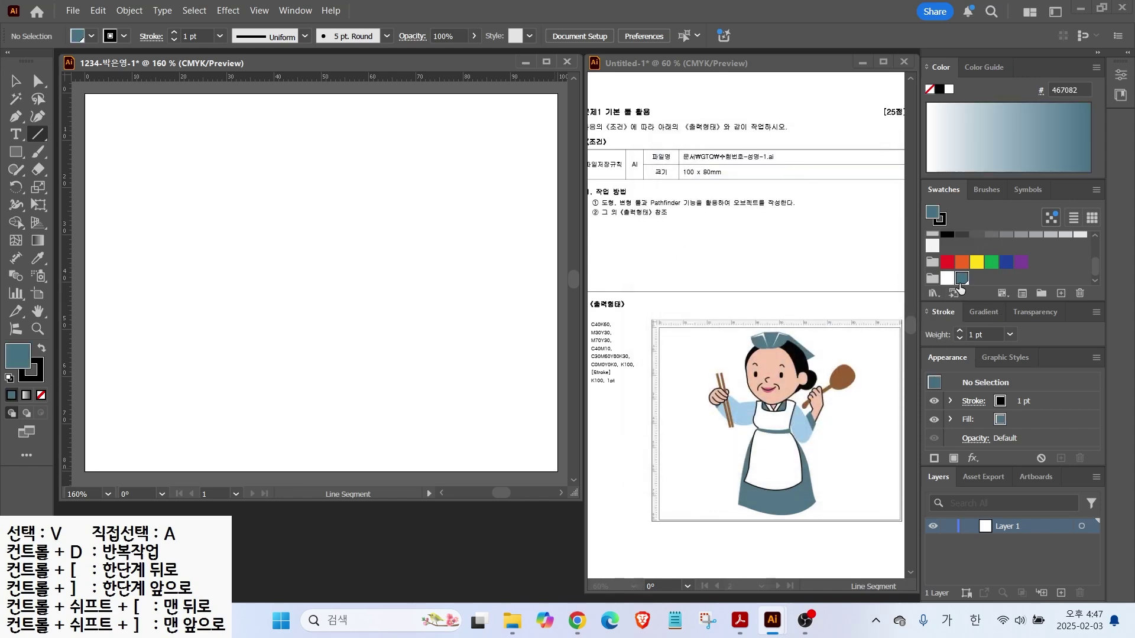
Add a pale pink M30 Y30 swatch and a deeper pink swatch
left_click(1062, 292)
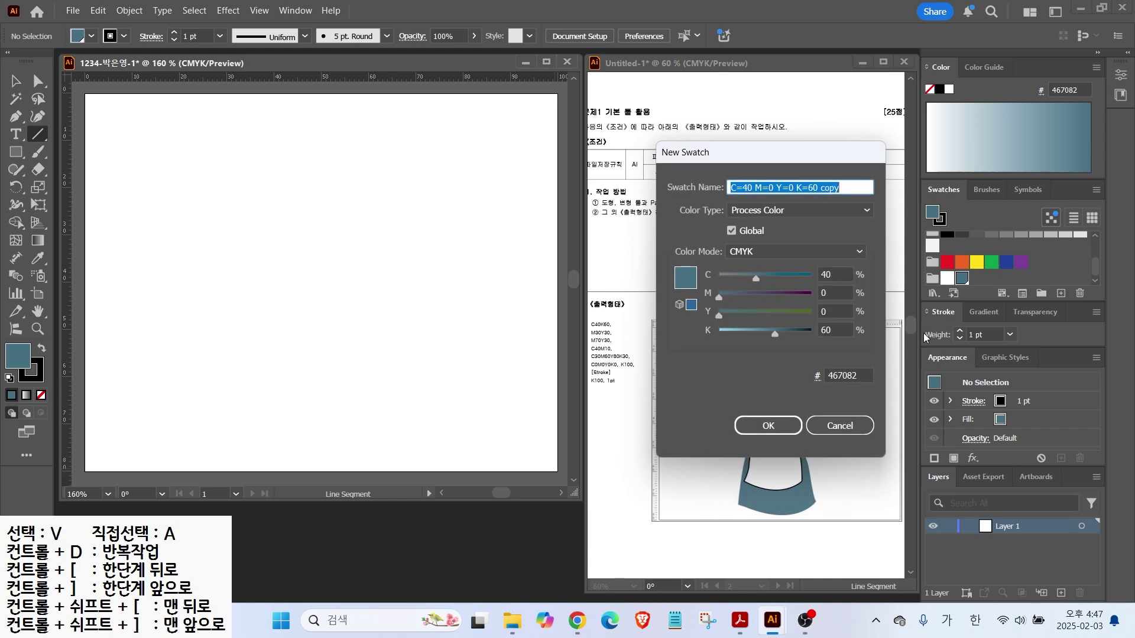
left_click(838, 275)
type("0")
key("Tab")
type("30")
key("Tab")
type("30")
key("Tab")
type("0")
key("Return")
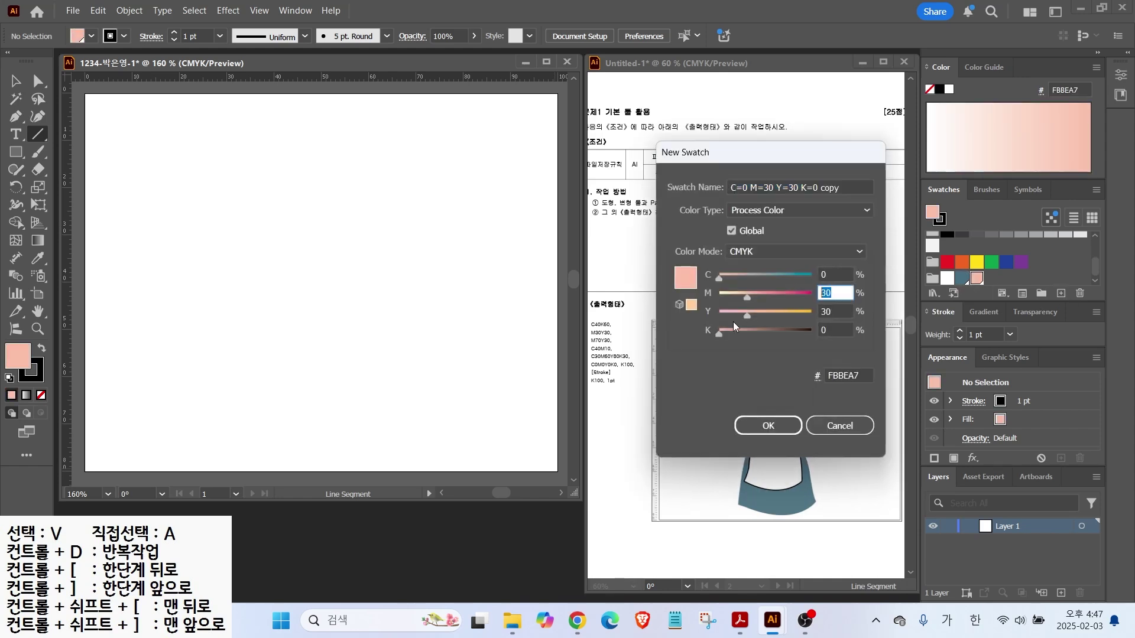
type("70")
key("Return")
left_click(1061, 294)
Add a C40 M10 light blue swatch
left_click(835, 276)
type("40")
key("Tab")
type("10")
Add a C30 M60 Y80 K30 brown swatch
key("Tab")
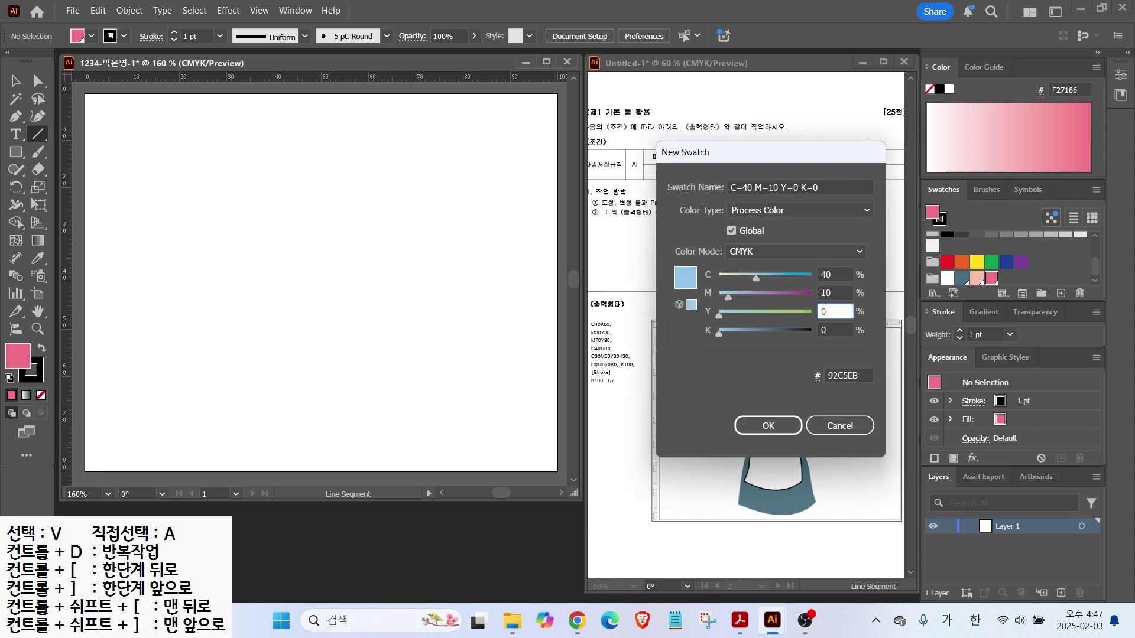
type("0")
key("Return")
left_click(1060, 293)
left_click_drag(839, 276, 717, 253)
type("30")
key("Tab")
type("60")
key("Tab")
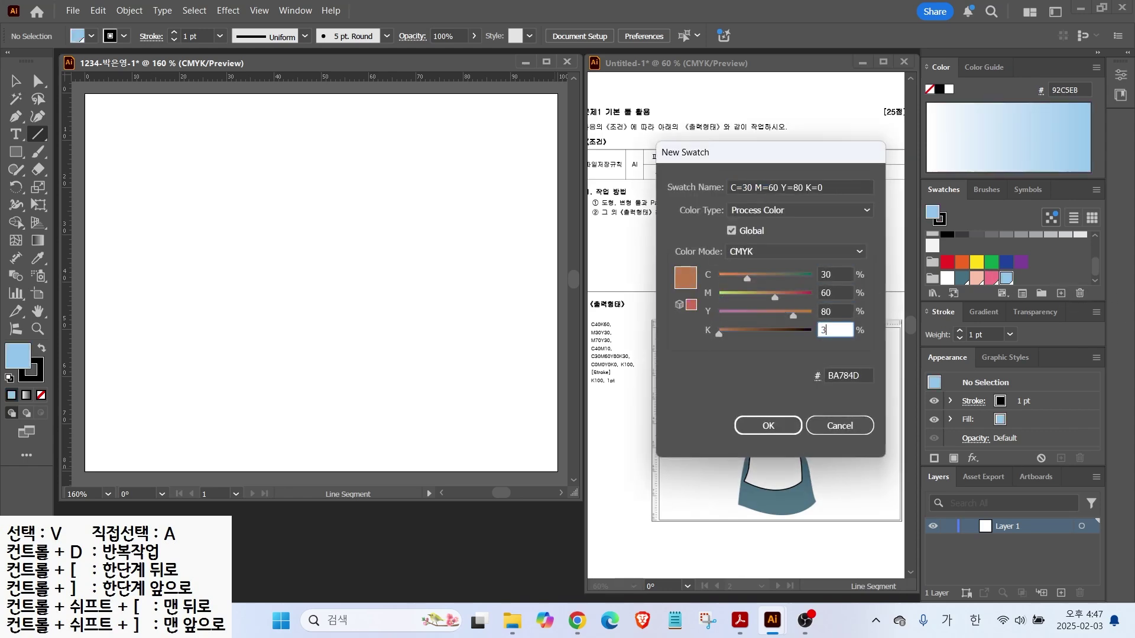
type("30")
key("Return")
left_click(1061, 294)
Add a K100 black swatch
left_click_drag(839, 275, 670, 255)
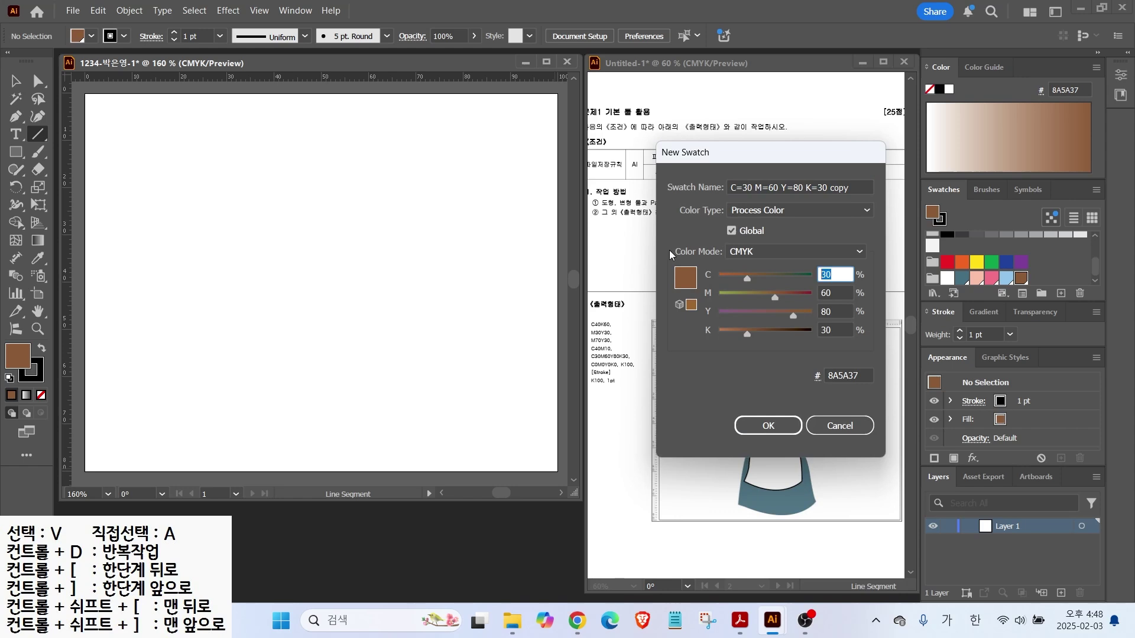
type("0")
key("Tab")
type("0")
key("Tab")
type("0")
key("Tab")
type("100")
key("Return")
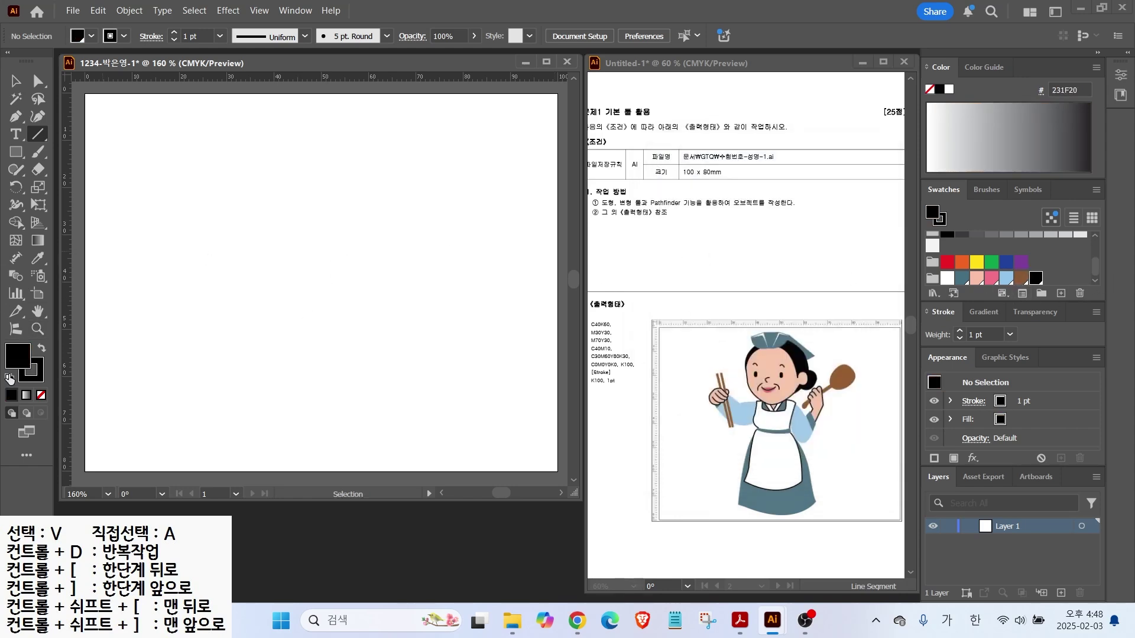
Restore the default white fill and black stroke
key("d")
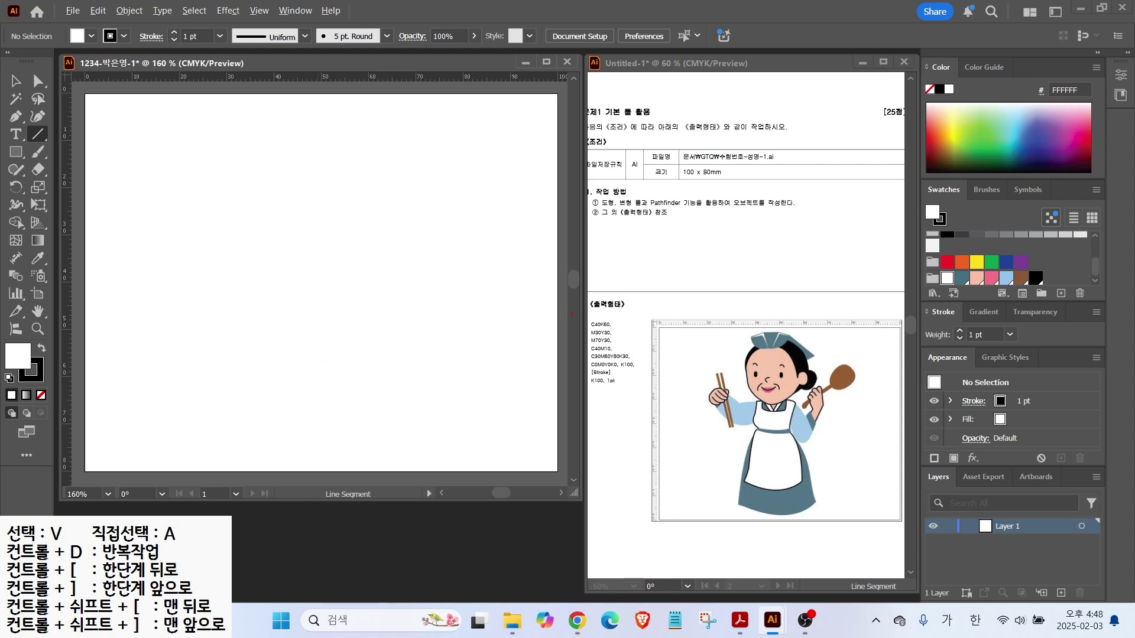
left_click_drag(737, 301, 737, 585)
left_click_drag(808, 302, 807, 557)
key("Escape")
Drag two vertical guides and one horizontal guide onto the artboard
left_click_drag(69, 229, 249, 253)
left_click_drag(68, 222, 408, 286)
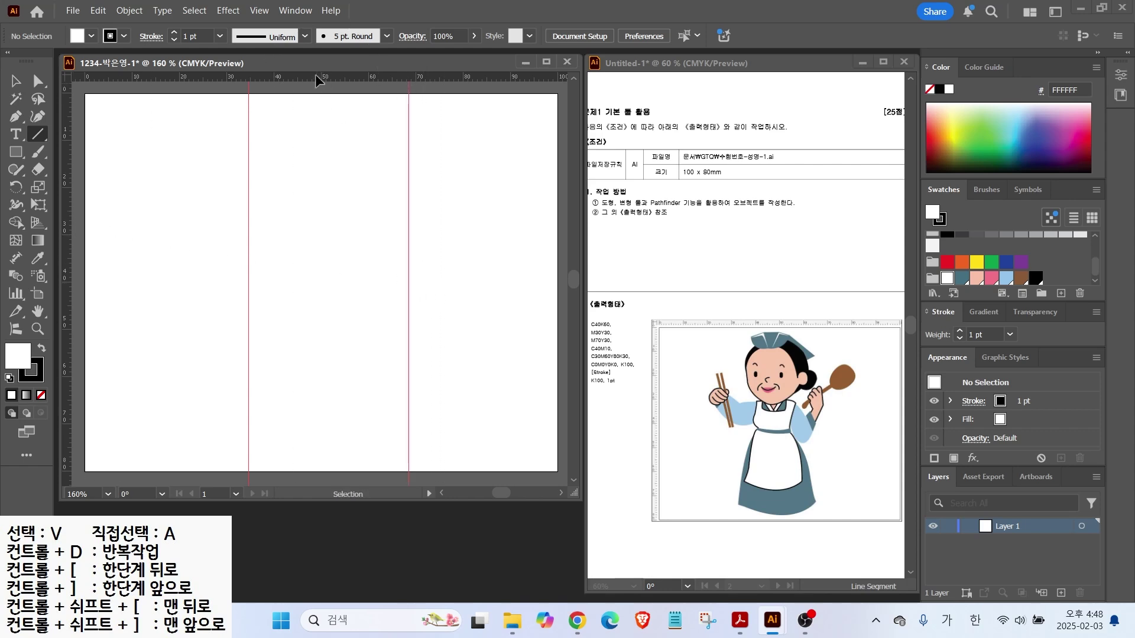
mouse_move(313, 75)
left_mouse_down()
mouse_move(300, 242)
mouse_move(322, 110)
mouse_move(369, 195)
left_mouse_up()
mouse_move(311, 283)
left_mouse_down()
mouse_move(415, 397)
mouse_move(304, 292)
left_mouse_up()
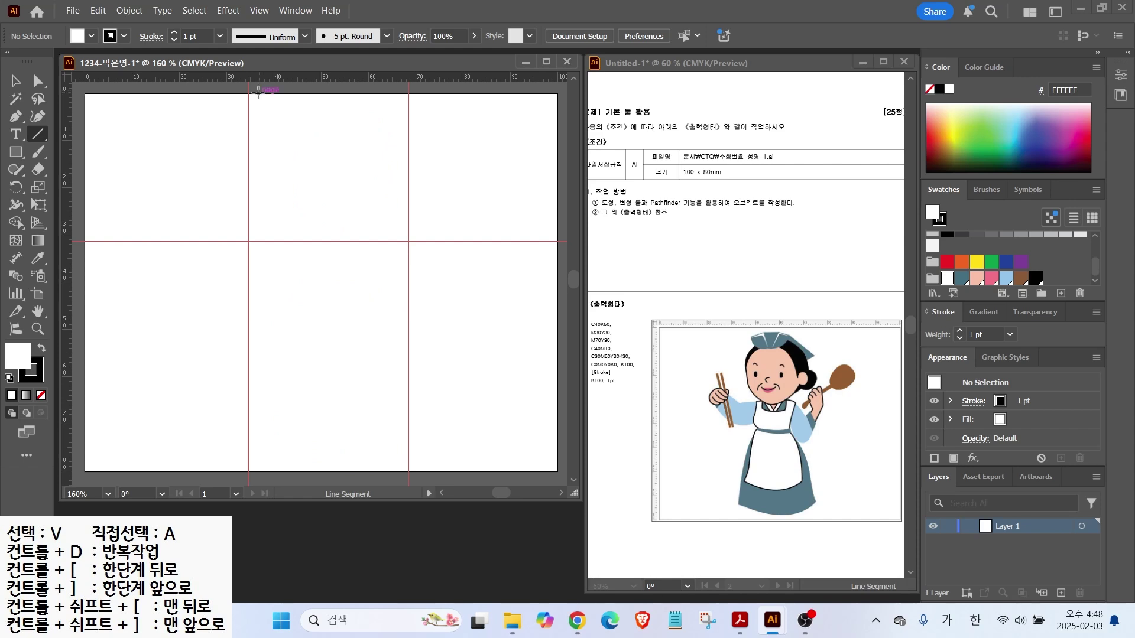
key("p")
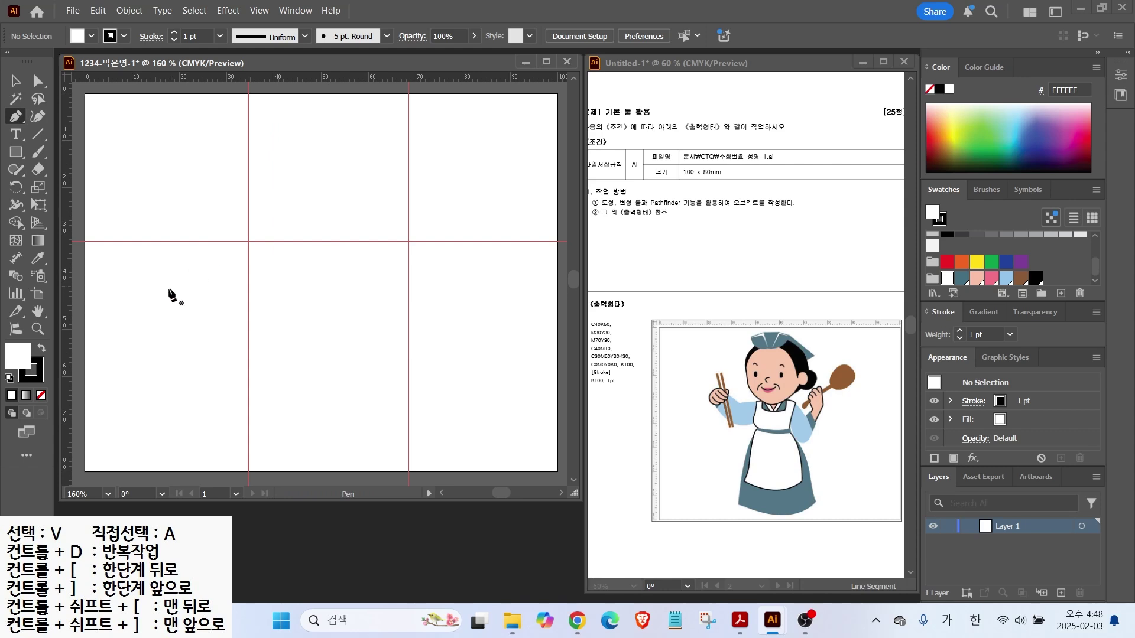
Zoom to the artboard's top and pen the outline's left side and rounded bottom
scroll(376, 158, "up", 2)
left_click_drag(335, 150, 380, 225)
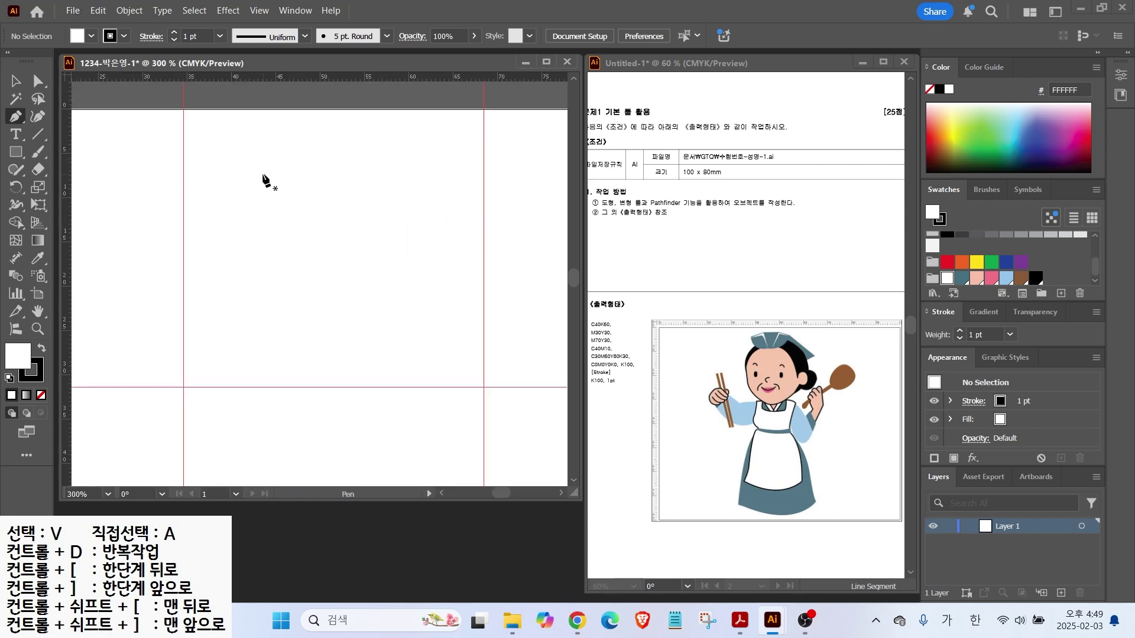
left_click(283, 147)
left_click_drag(241, 181, 236, 205)
left_click_drag(248, 248, 247, 264)
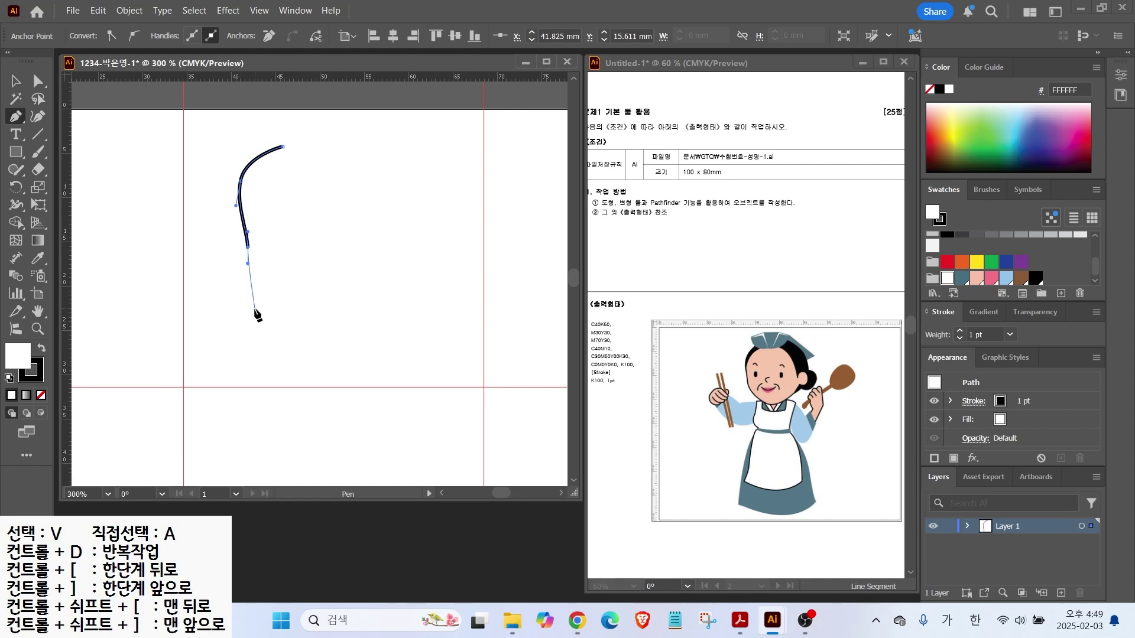
mouse_move(258, 319)
left_mouse_down()
mouse_move(271, 339)
mouse_move(335, 370)
left_mouse_up()
left_click_drag(395, 334, 410, 312)
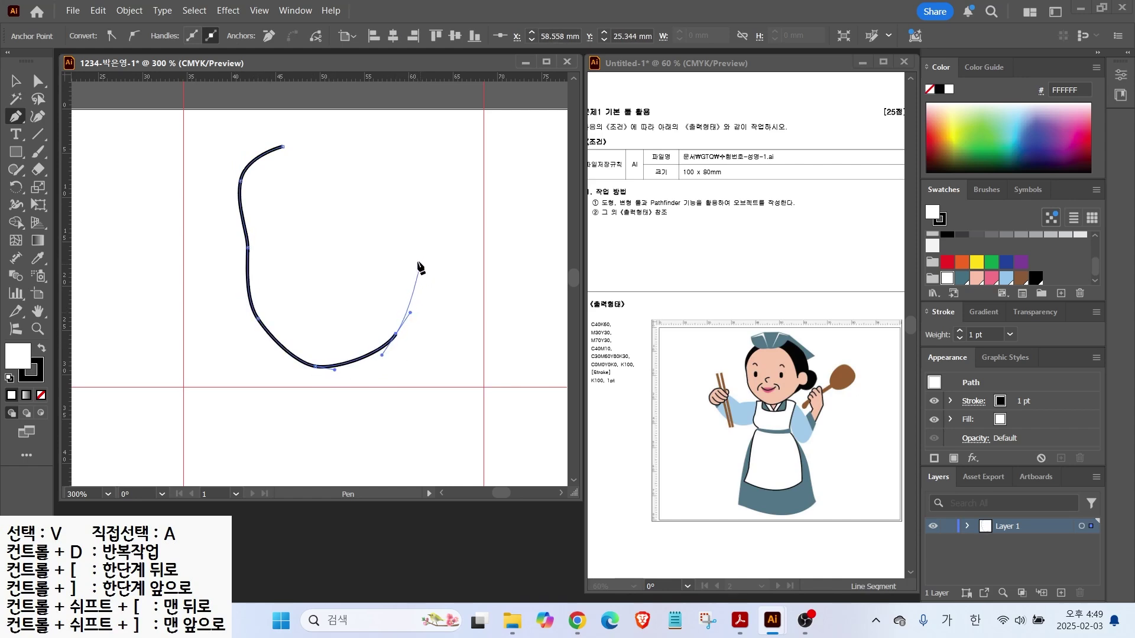
Curve out the small upper-right lobe and close the outline on its start point
left_click(429, 277)
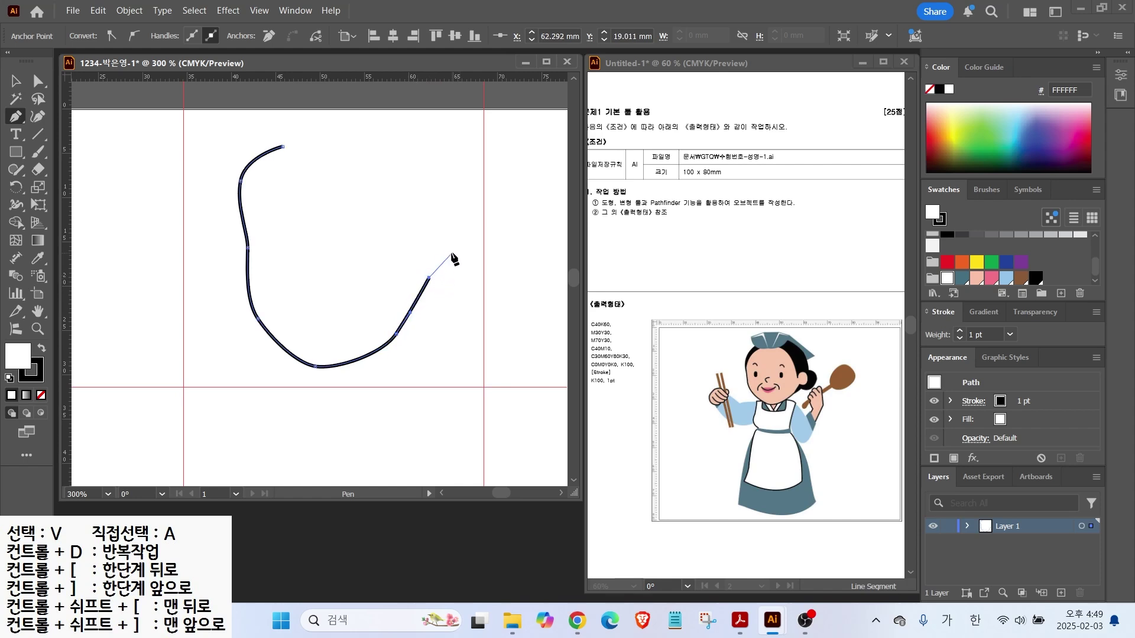
left_click_drag(458, 259, 466, 235)
left_click_drag(441, 194, 417, 187)
left_click(409, 198)
left_click_drag(373, 146, 340, 135)
left_click(282, 146)
key("a")
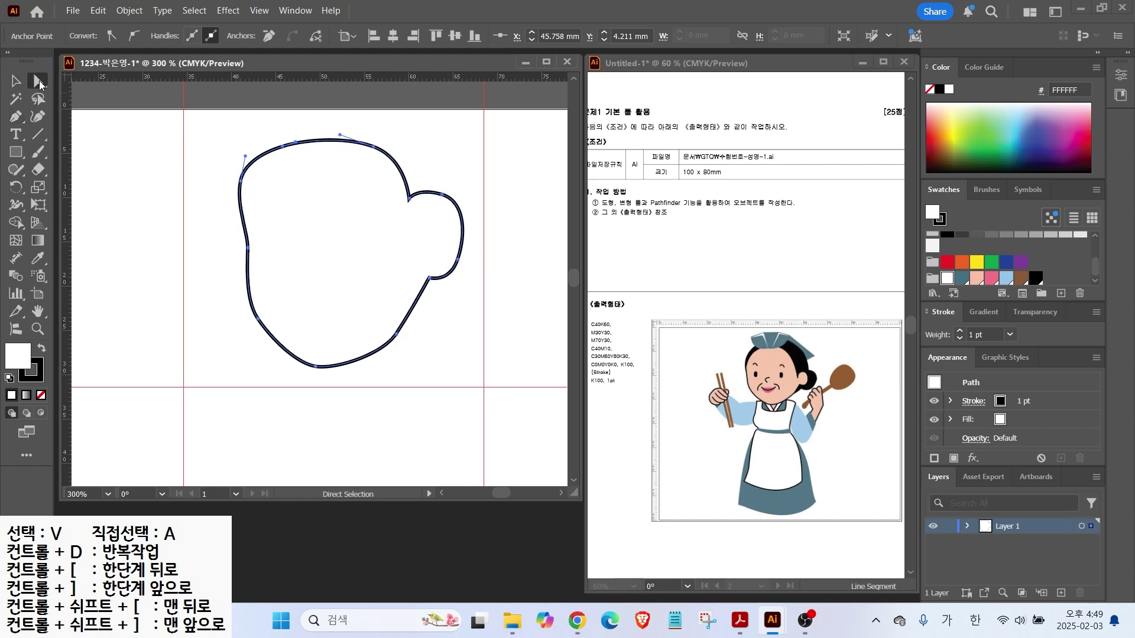
Lower the left-edge anchor and smooth the outline's top-left curve
left_click_drag(240, 177, 240, 188)
left_click_drag(283, 146, 302, 139)
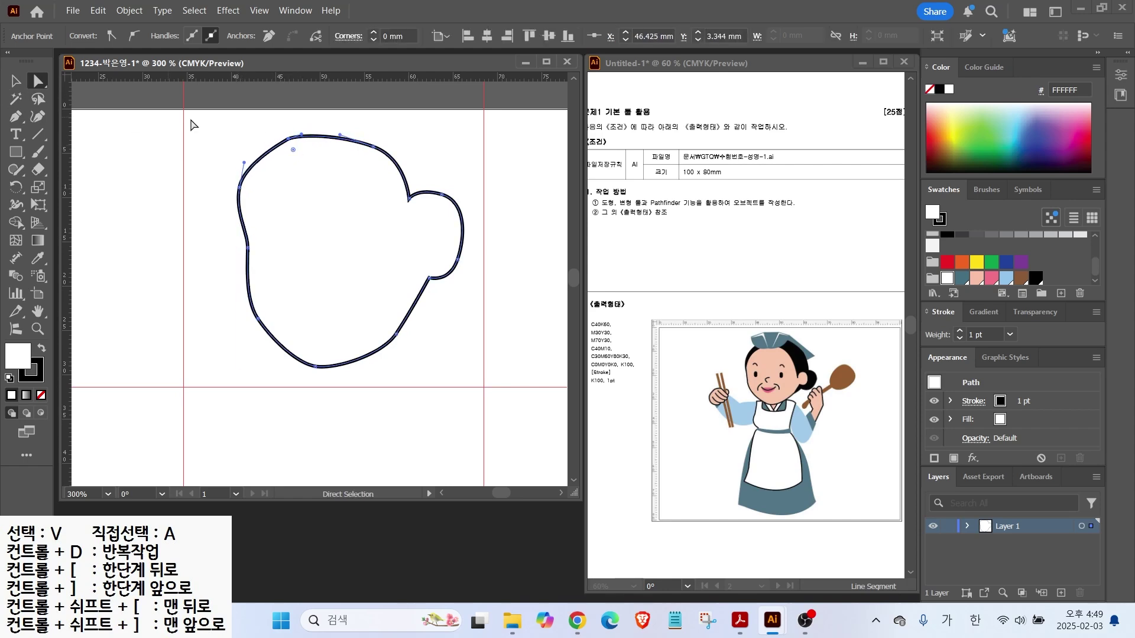
left_click_drag(244, 163, 244, 152)
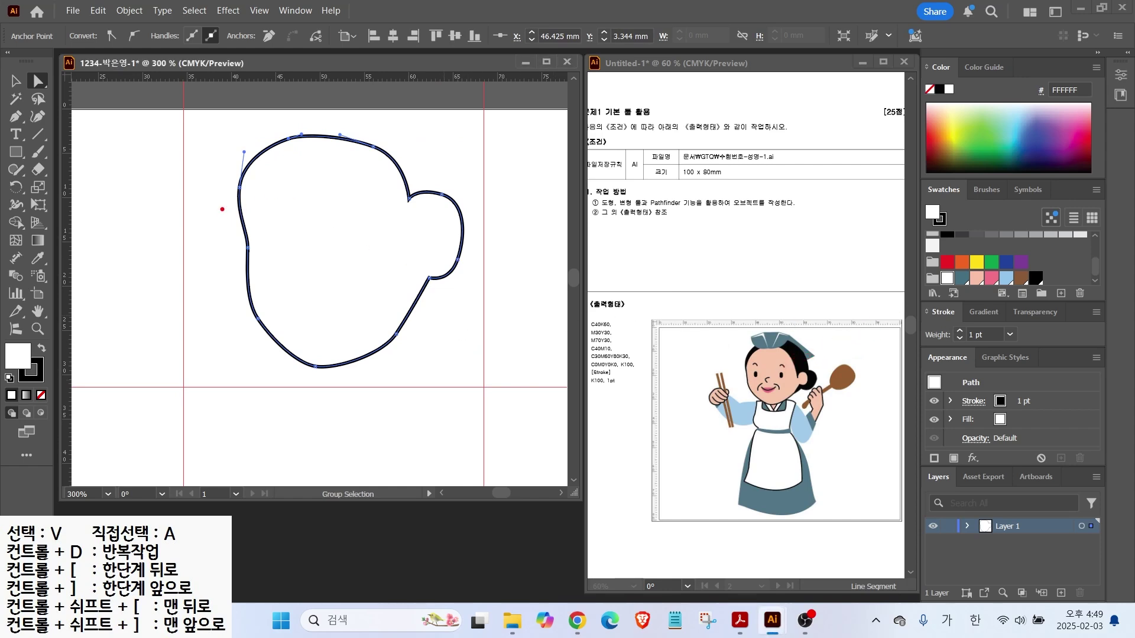
mouse_move(232, 235)
left_mouse_down()
mouse_move(264, 187)
mouse_move(335, 177)
mouse_move(380, 211)
mouse_move(394, 272)
mouse_move(398, 256)
mouse_move(423, 253)
mouse_move(406, 287)
left_mouse_up()
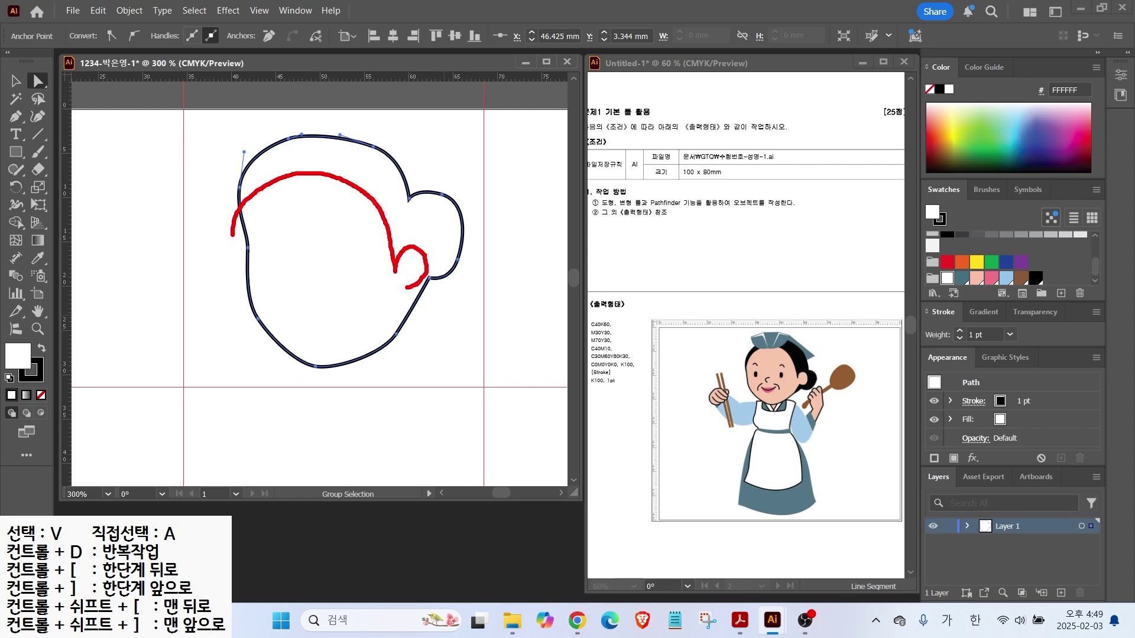
key("Escape")
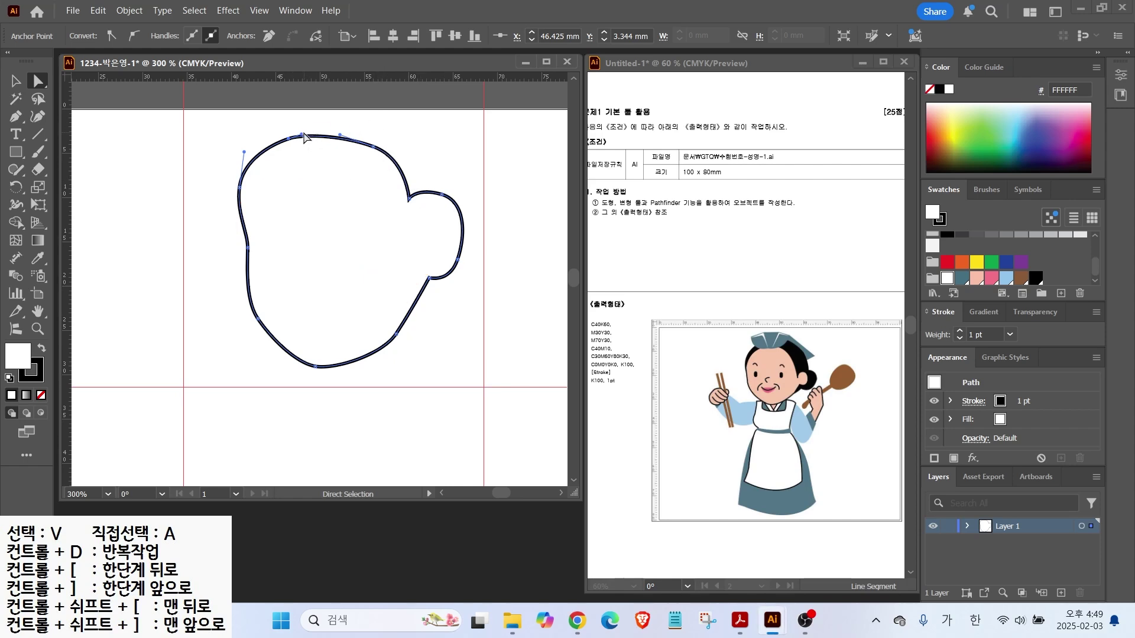
Raise the top-right curve and push the ear bump further outward
left_click_drag(373, 146, 374, 140)
left_click_drag(410, 201, 459, 220)
left_click_drag(457, 259, 461, 258)
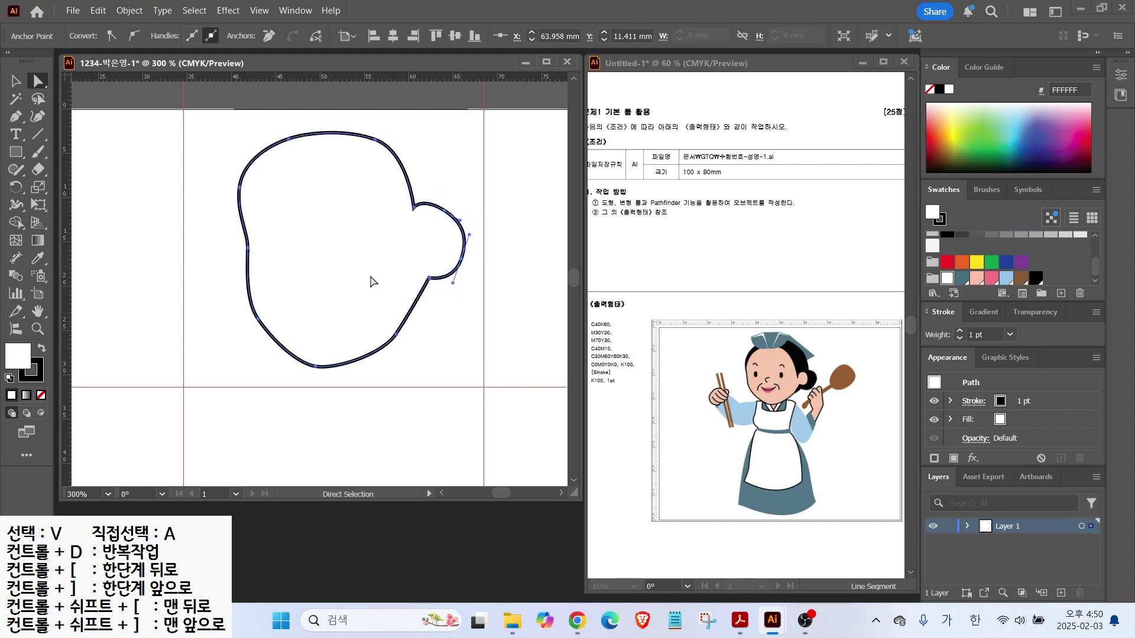
left_click(37, 171)
Slice the head with the Knife tool and make the upper hair piece black with a black outline
left_click(106, 205)
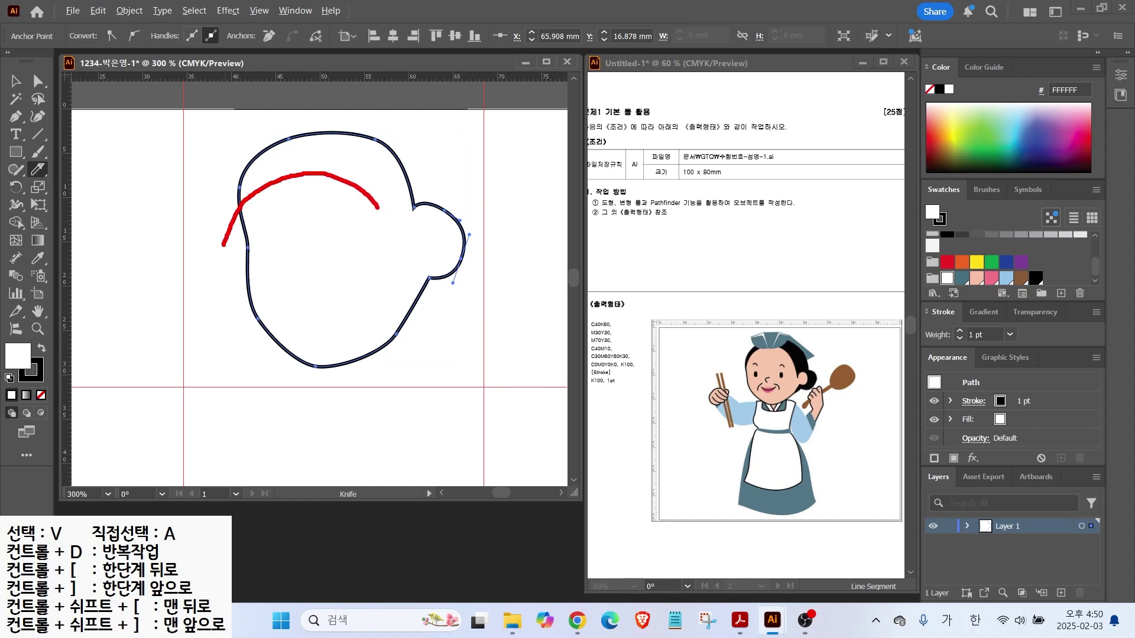
left_click_drag(399, 260, 388, 394)
mouse_move(246, 205)
left_mouse_down()
mouse_move(349, 182)
mouse_move(397, 228)
mouse_move(421, 285)
mouse_move(414, 355)
left_mouse_up()
key("v")
left_click(365, 158)
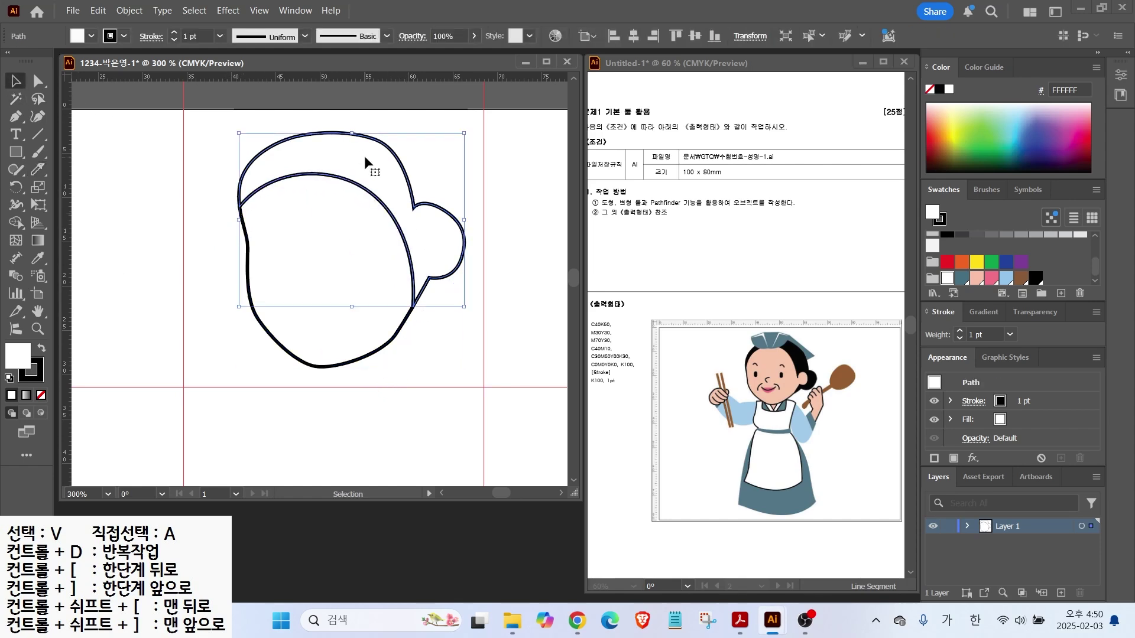
left_click(42, 351)
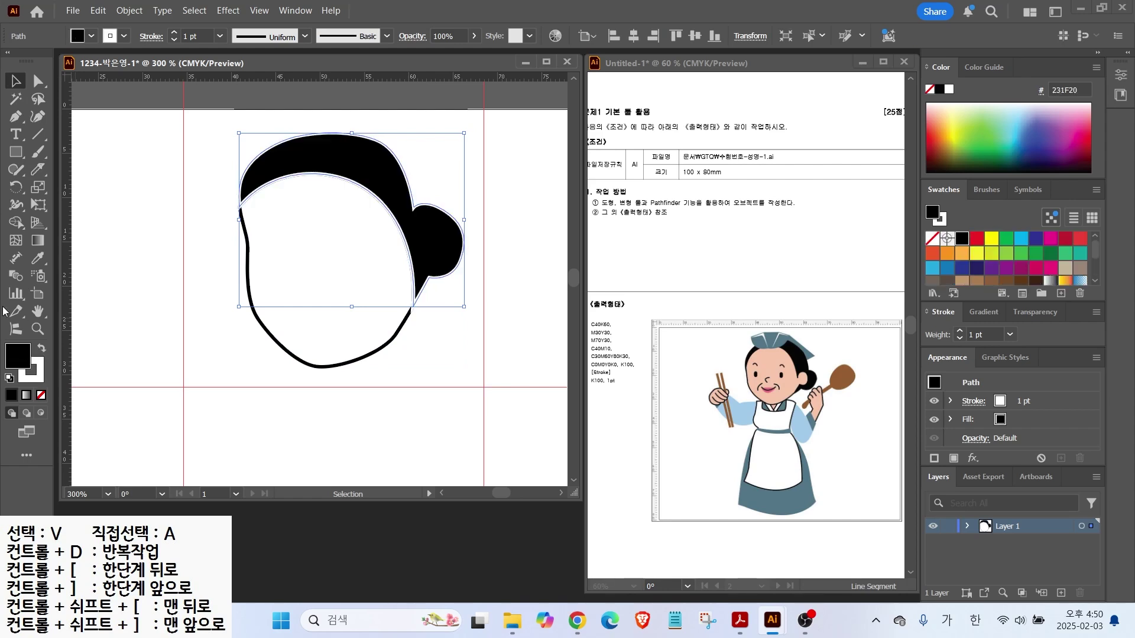
left_click(37, 381)
left_click(938, 90)
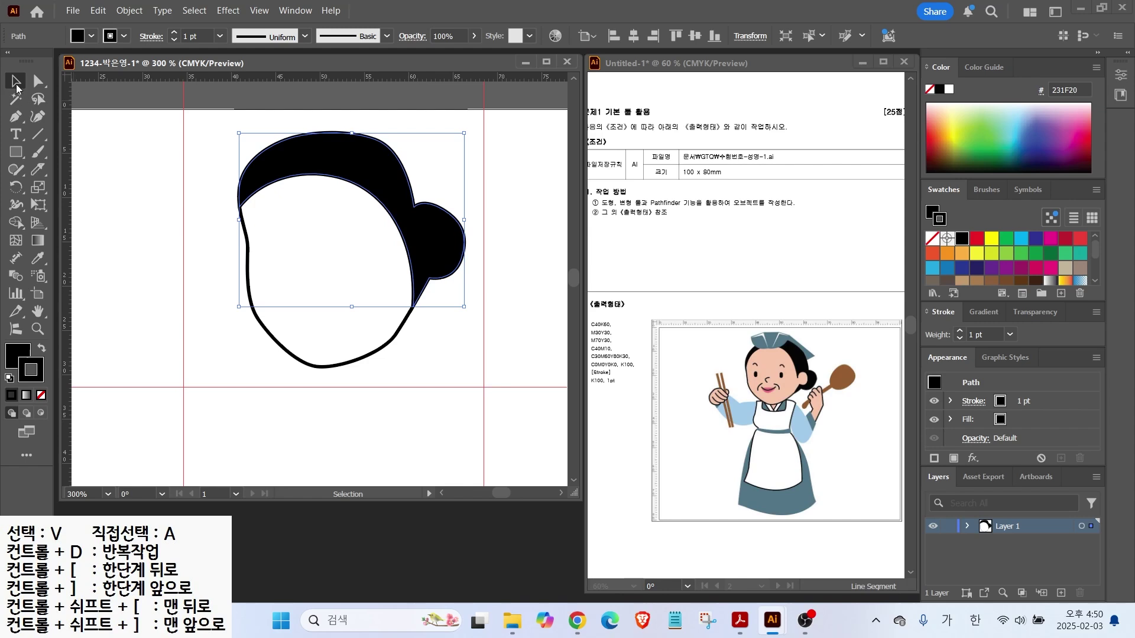
left_click(139, 165)
Draw a small circular ear without outline, and fill both the ear and the face pink
left_click_drag(16, 152, 65, 183)
left_click_drag(395, 244, 435, 281)
left_click(41, 396)
left_click(16, 356)
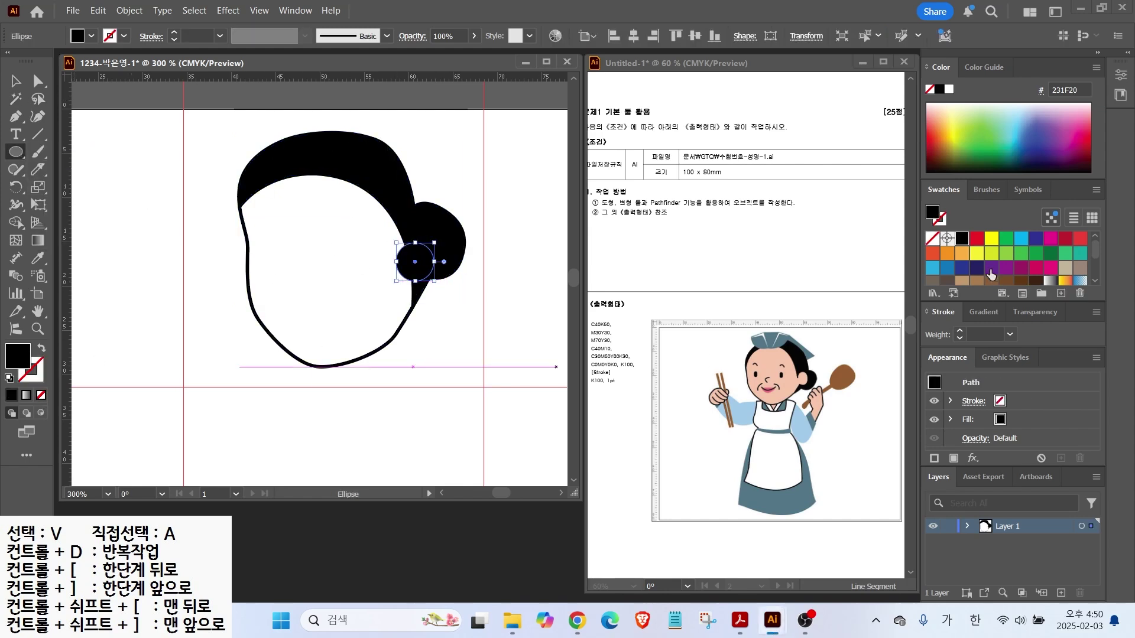
scroll(993, 263, "down", 5)
left_click(976, 275)
left_click(16, 81)
left_click(277, 264)
left_click(976, 275)
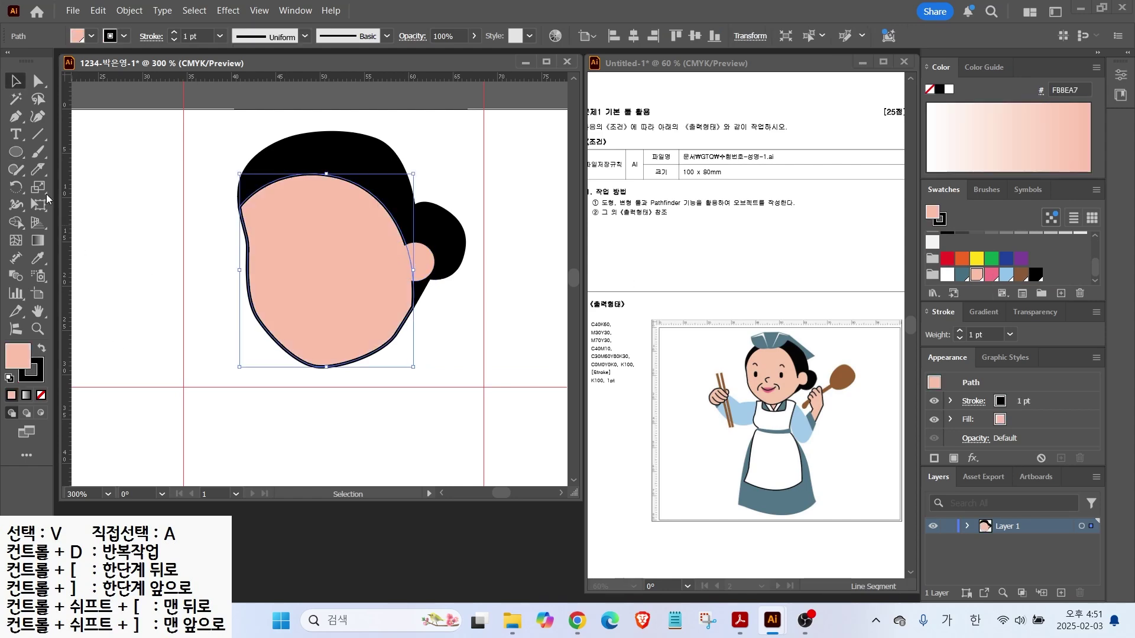
left_click(178, 284)
Move the head down and left, then draw a small rounded-rectangle eye
left_click_drag(161, 111, 438, 289)
mouse_move(377, 281)
left_mouse_down()
mouse_move(349, 307)
mouse_move(364, 298)
left_mouse_up()
right_click(16, 152)
left_click(74, 169)
left_click_drag(260, 267, 276, 291)
left_click(42, 348)
left_click(39, 375)
Make the eye solid black with no outline and copy it to the right as a second eye
left_click(41, 395)
left_click(17, 356)
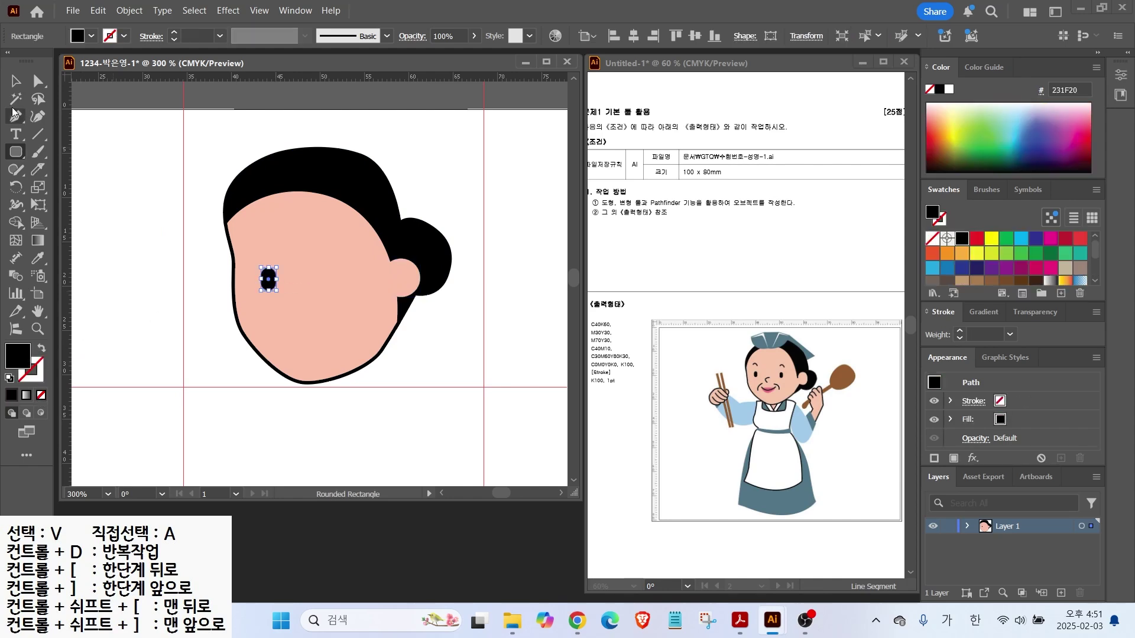
key("v")
left_click_drag(266, 283, 353, 289)
scroll(325, 301, "up", 2, "alt")
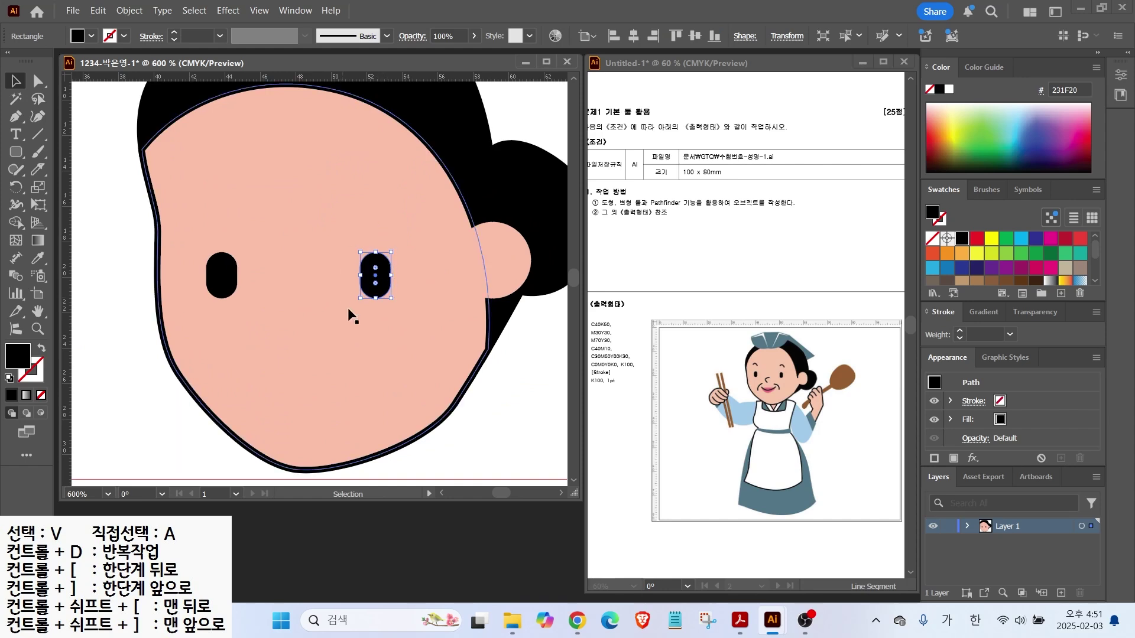
left_click(74, 183)
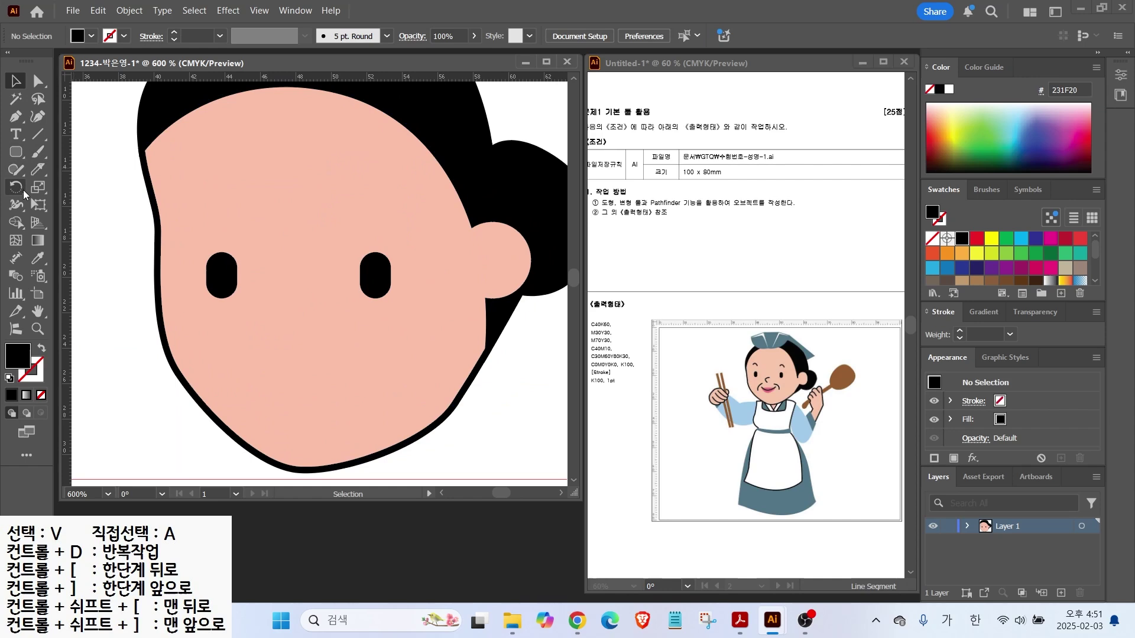
Draw black Pencil strokes for both eyebrows, the nose and both sides of the mouth
left_click(16, 169)
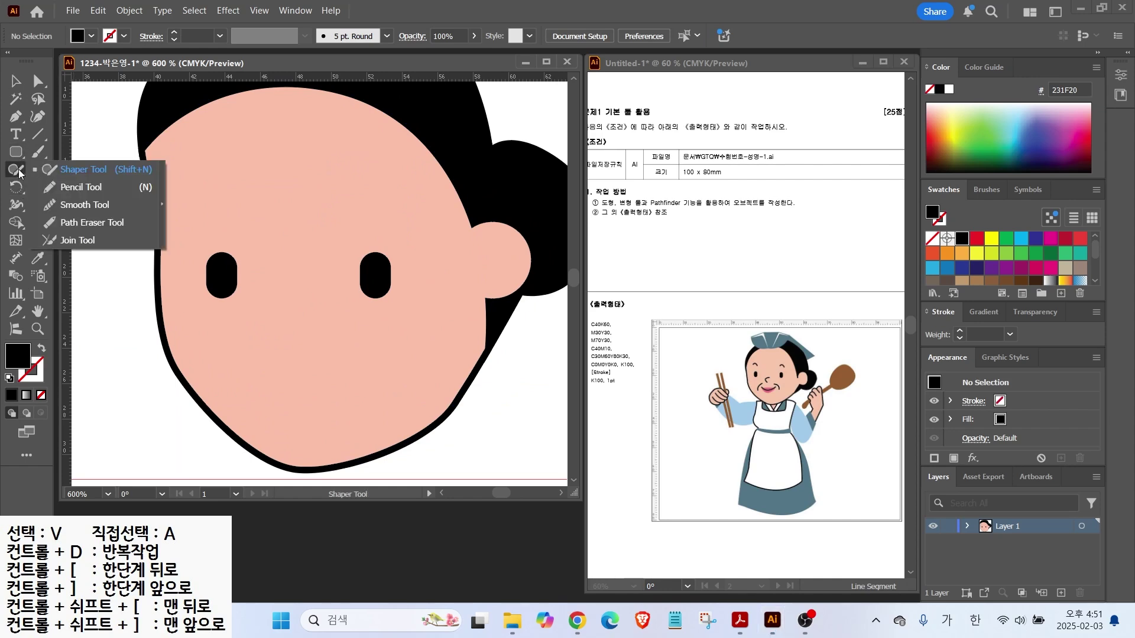
left_click(60, 186)
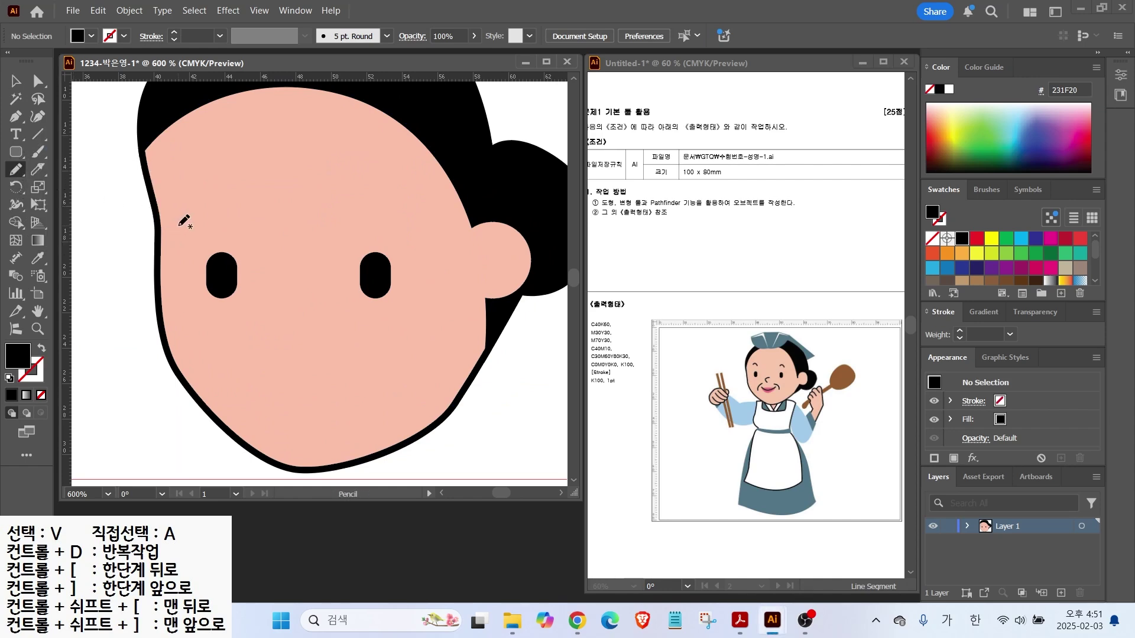
left_click_drag(196, 200, 236, 211)
key("shift+x")
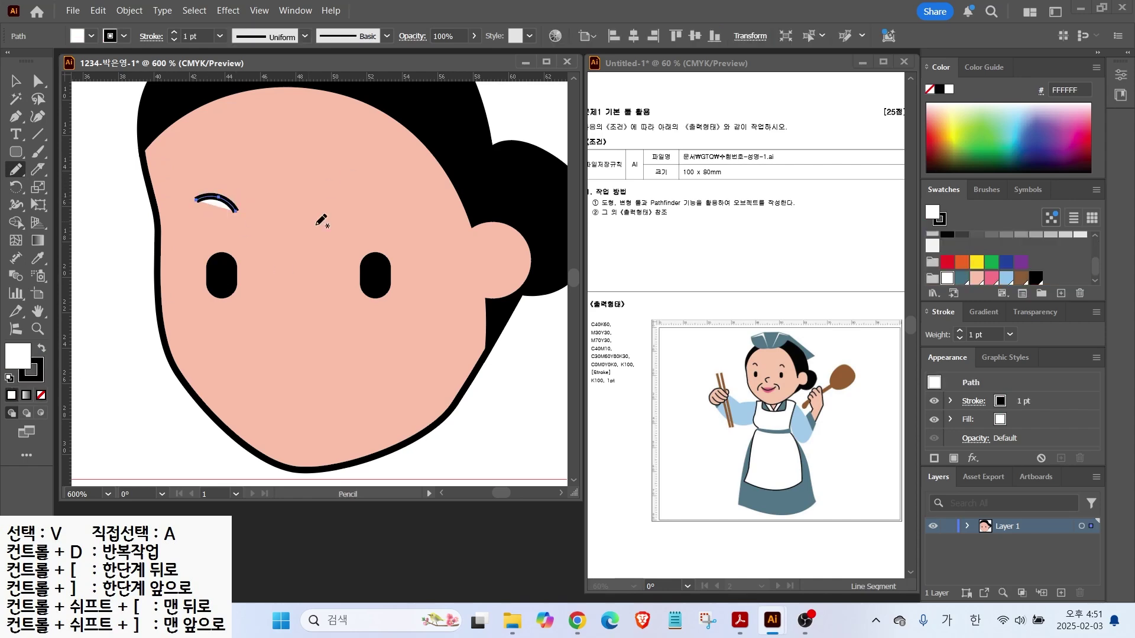
mouse_move(356, 208)
left_mouse_down()
mouse_move(395, 205)
mouse_move(405, 217)
left_mouse_up()
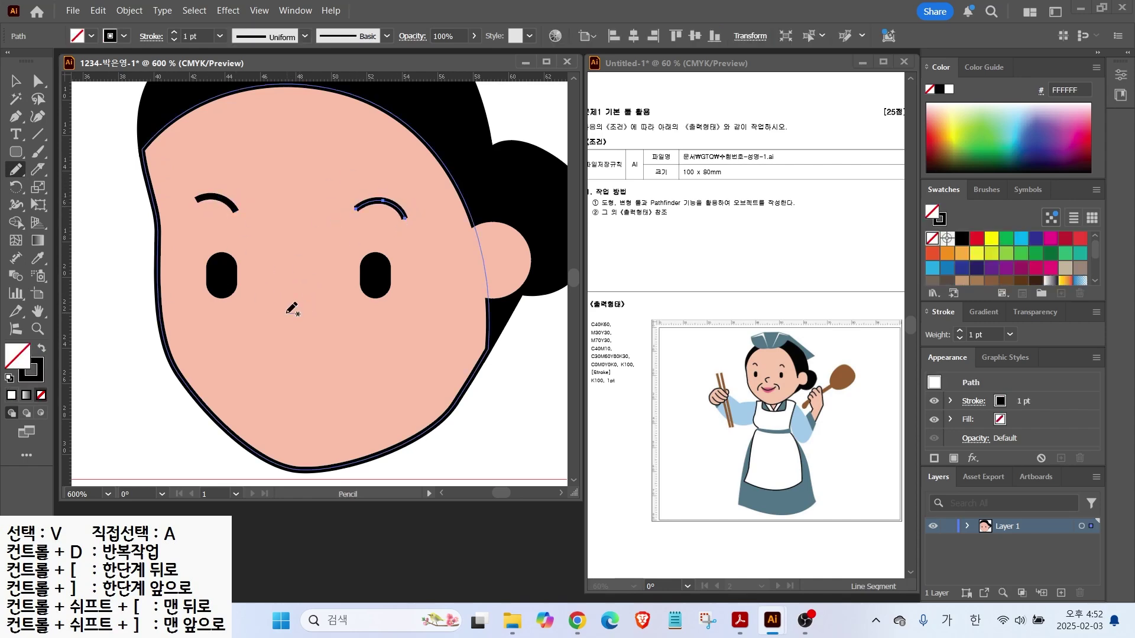
left_click_drag(290, 337, 288, 338)
left_click_drag(270, 347, 230, 386)
left_click_drag(370, 386, 371, 388)
Select the left and right mouth strokes together
key("ctrl+shift+a")
key("v")
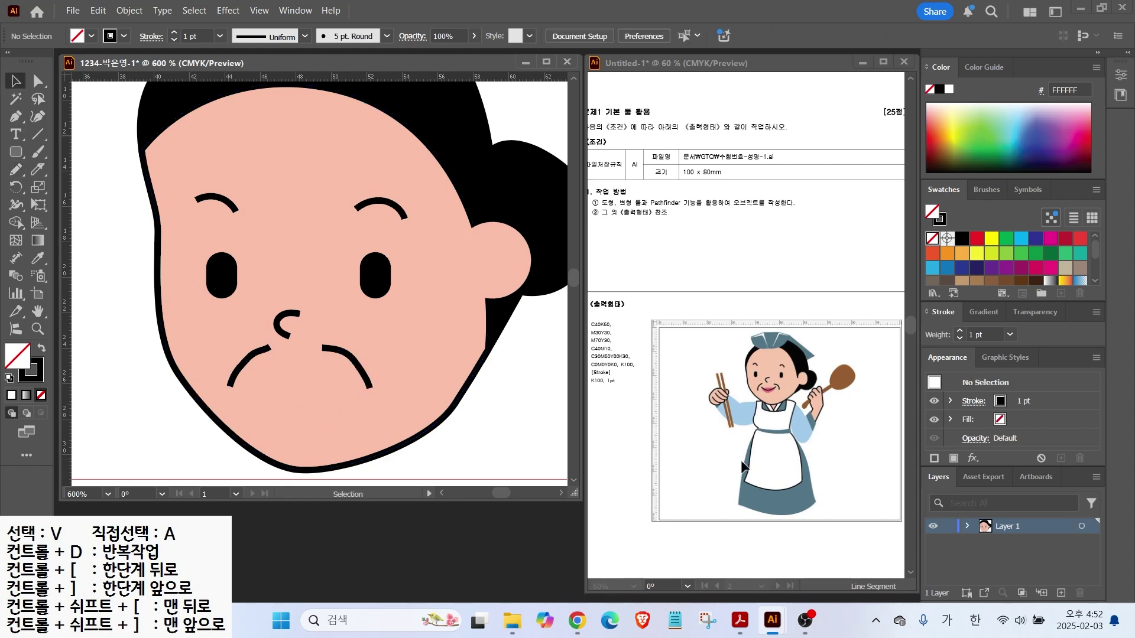
left_click(249, 362)
left_click(355, 364, "shift")
Give the nose, eyebrows and mouth strokes rounded ends
left_click(281, 326, "shift")
left_click(360, 205, "shift")
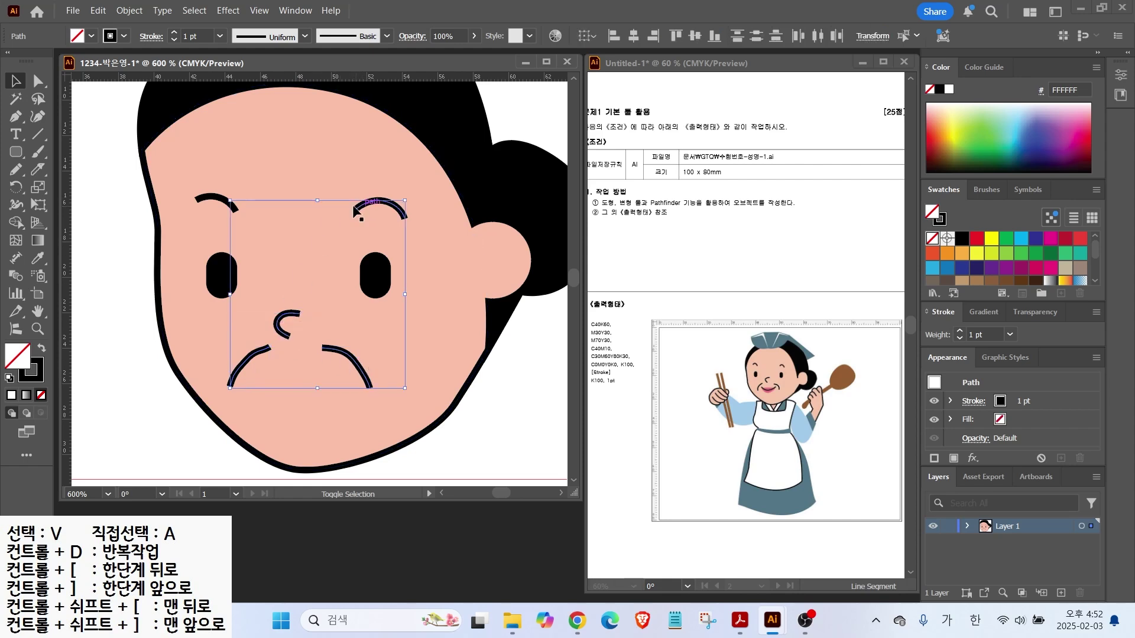
left_click(204, 200, "shift")
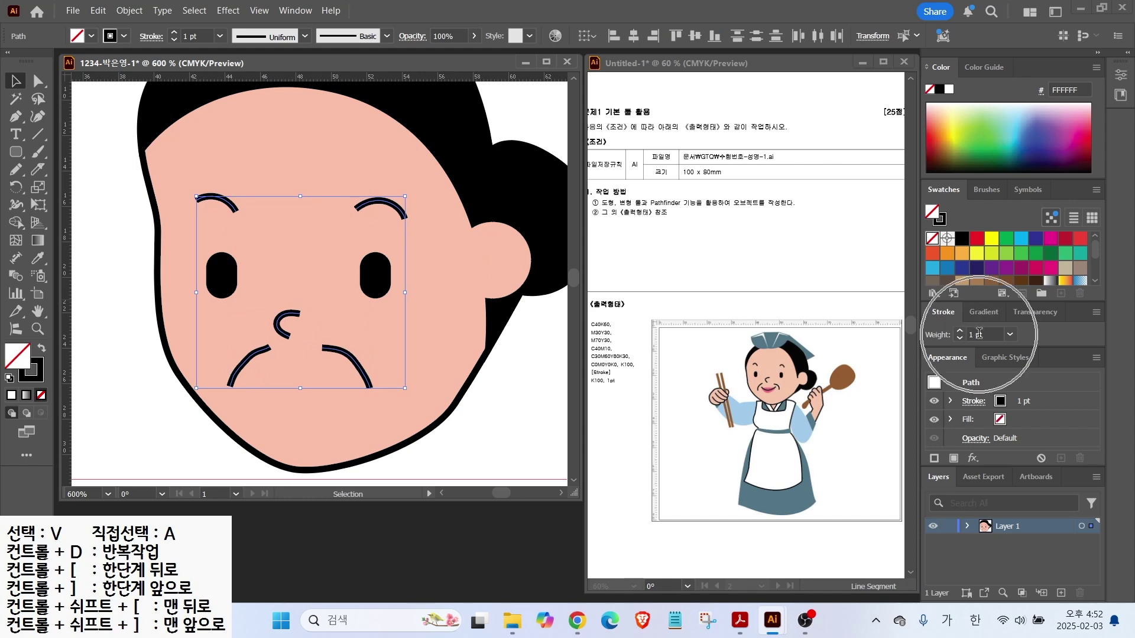
left_click(1095, 313)
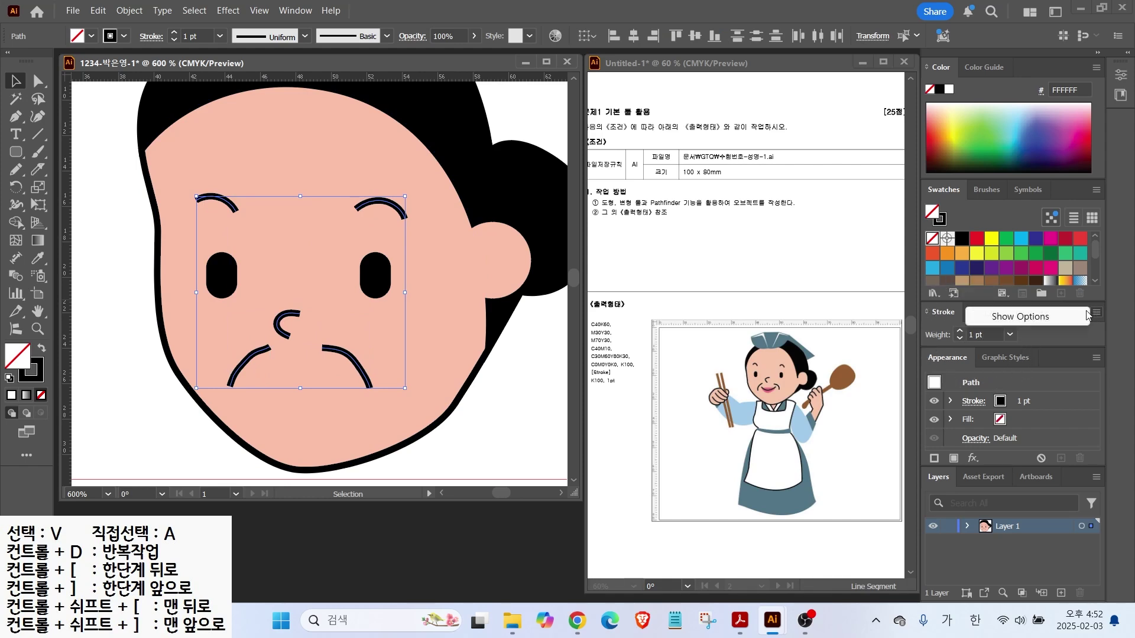
left_click(1042, 318)
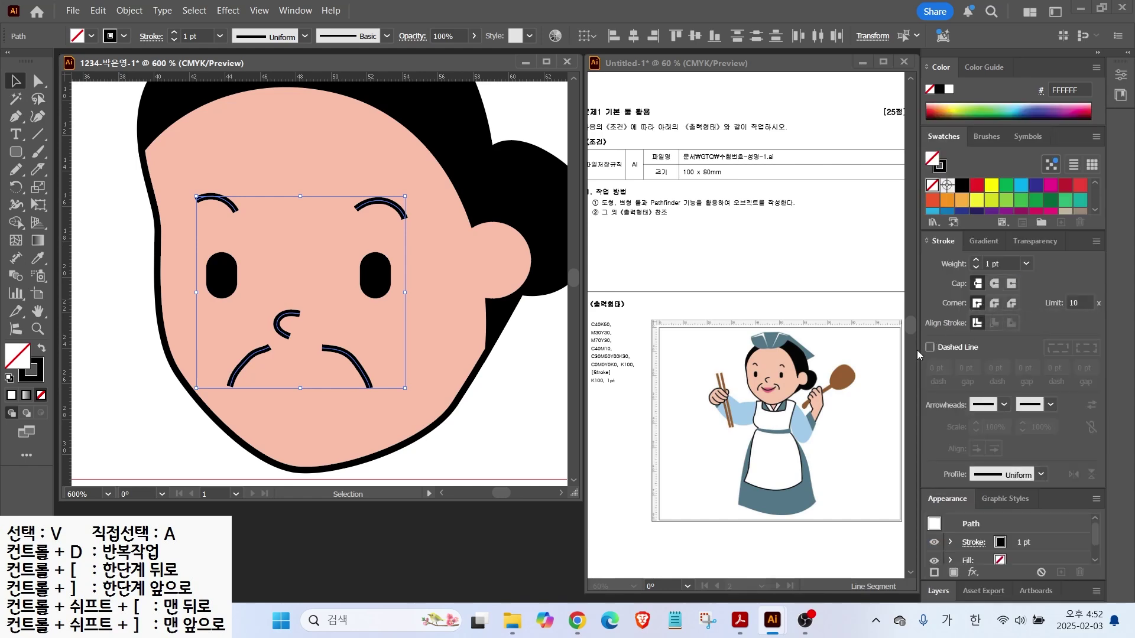
left_click(995, 285)
Smooth the left mouth stroke with the Smooth tool
left_click(131, 370)
left_click(254, 357)
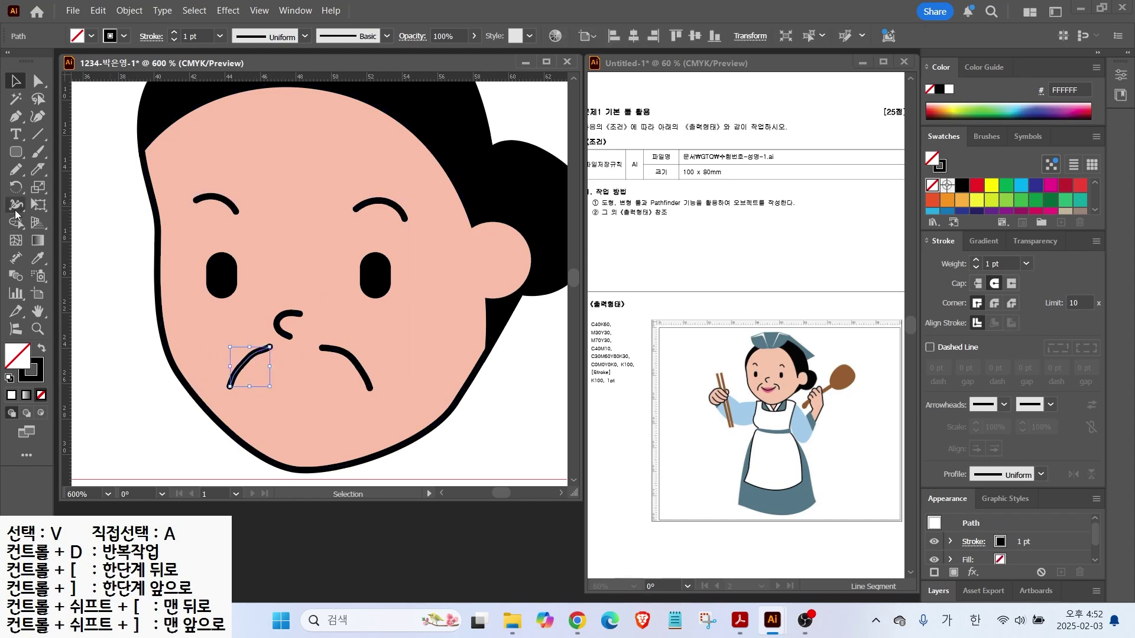
left_click(16, 170)
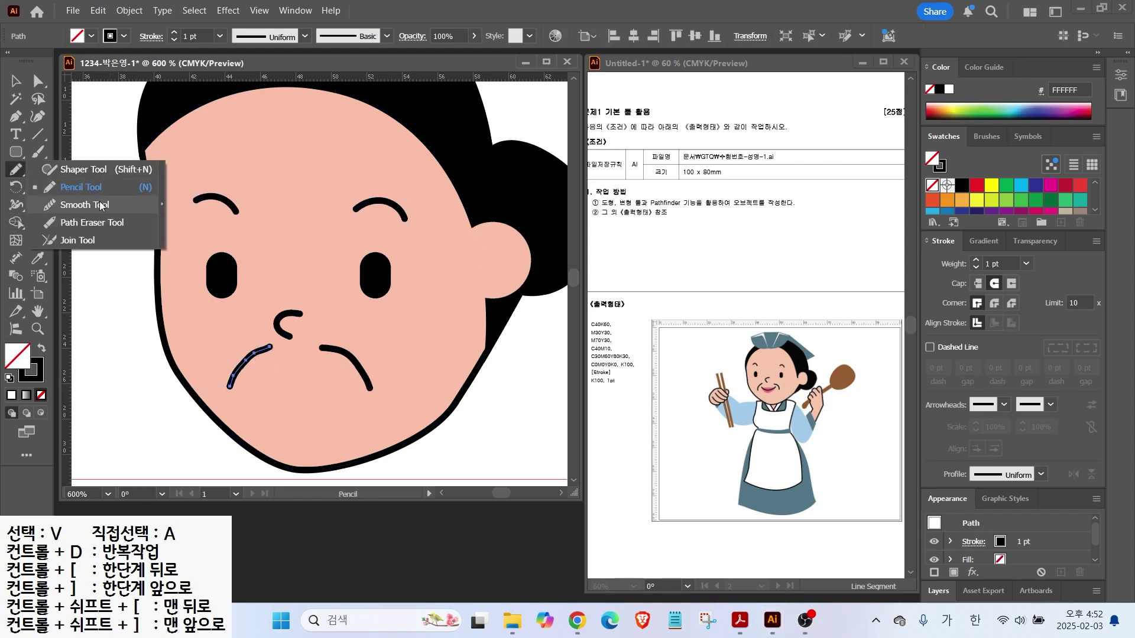
left_click(73, 206)
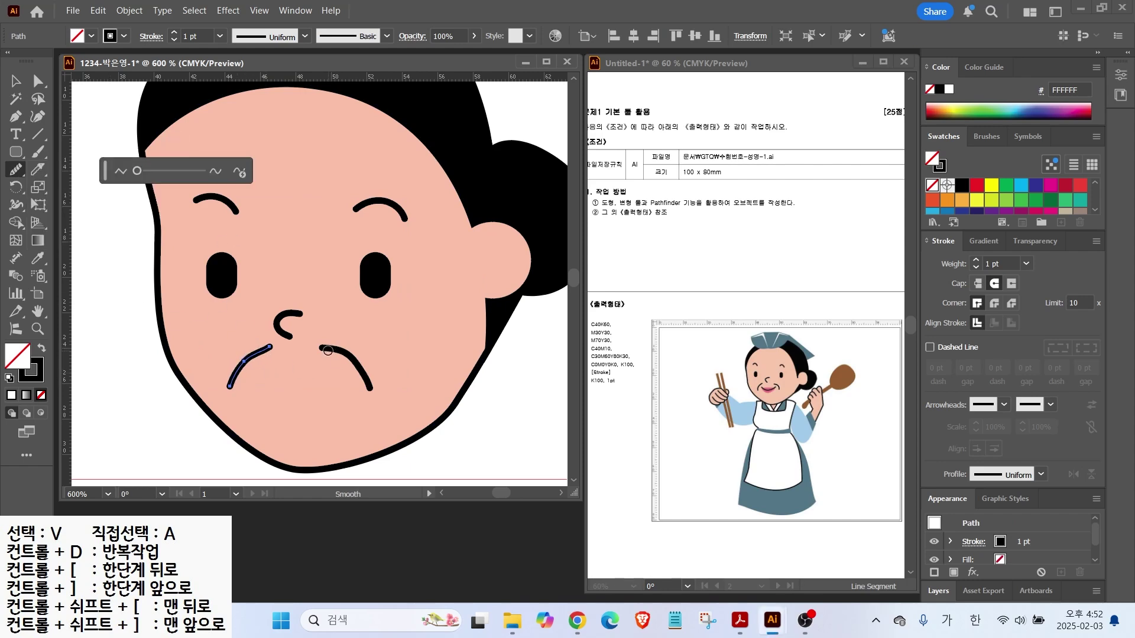
left_click(16, 81)
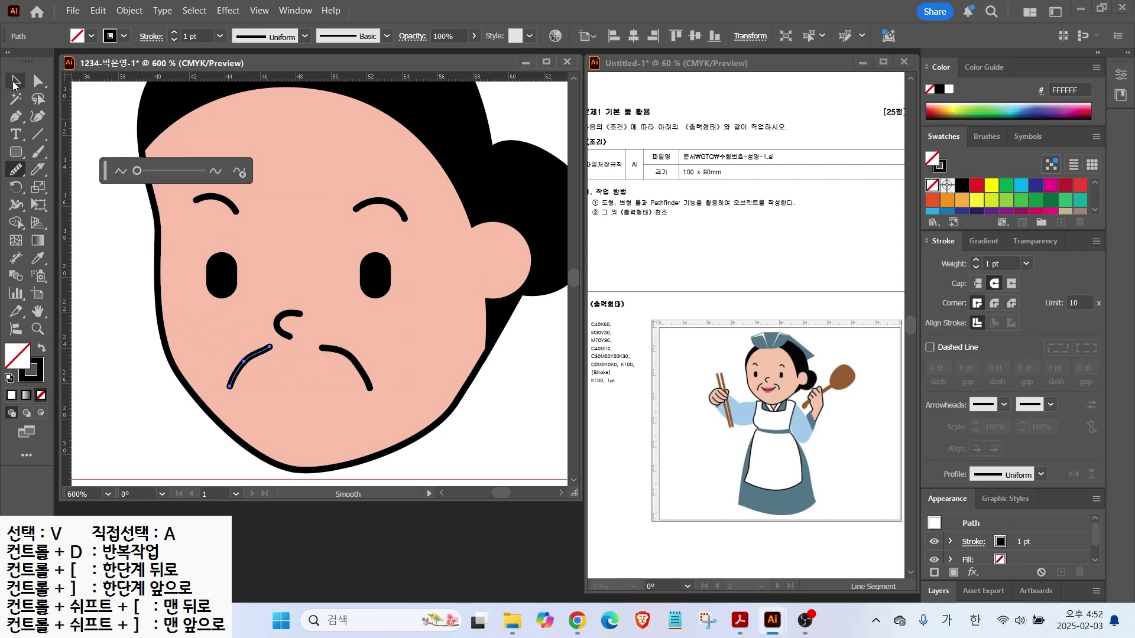
left_click(146, 373)
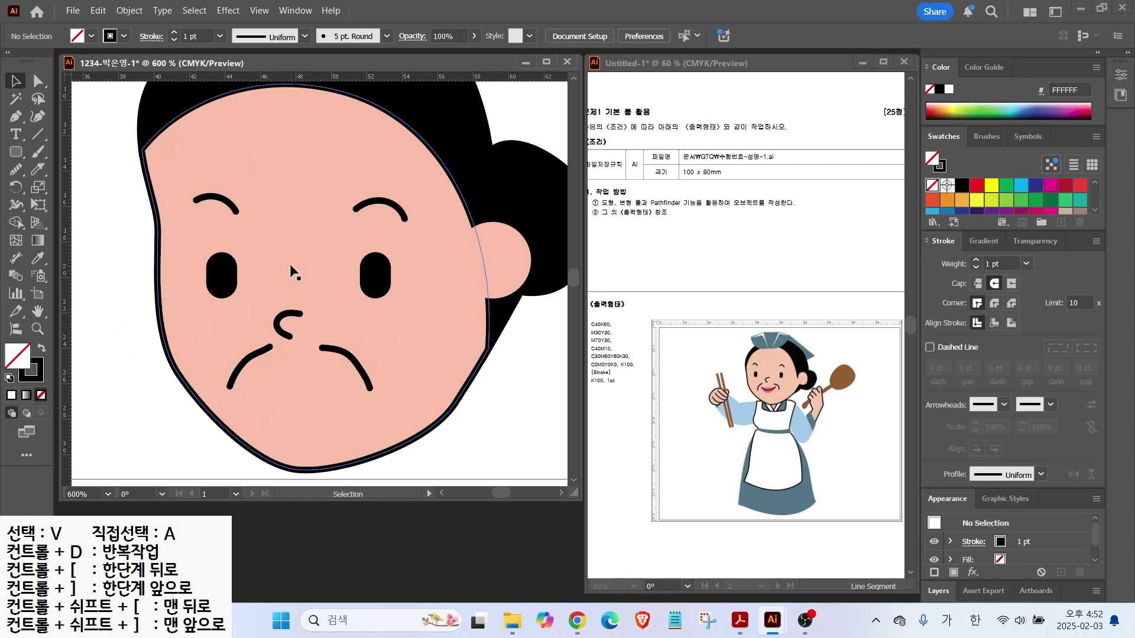
Draw a closed lip shape between the mouth strokes and fill it pink F27186
left_click(16, 169)
left_click(73, 187)
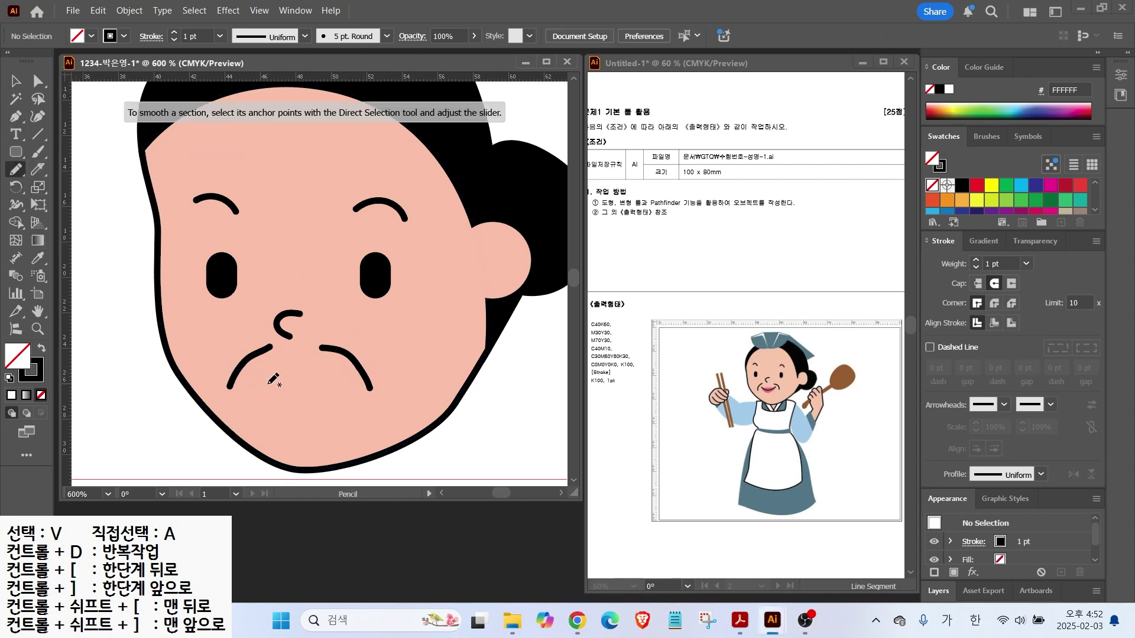
mouse_move(279, 388)
left_mouse_down()
mouse_move(318, 397)
mouse_move(322, 366)
mouse_move(296, 373)
left_mouse_up()
key("shift+x")
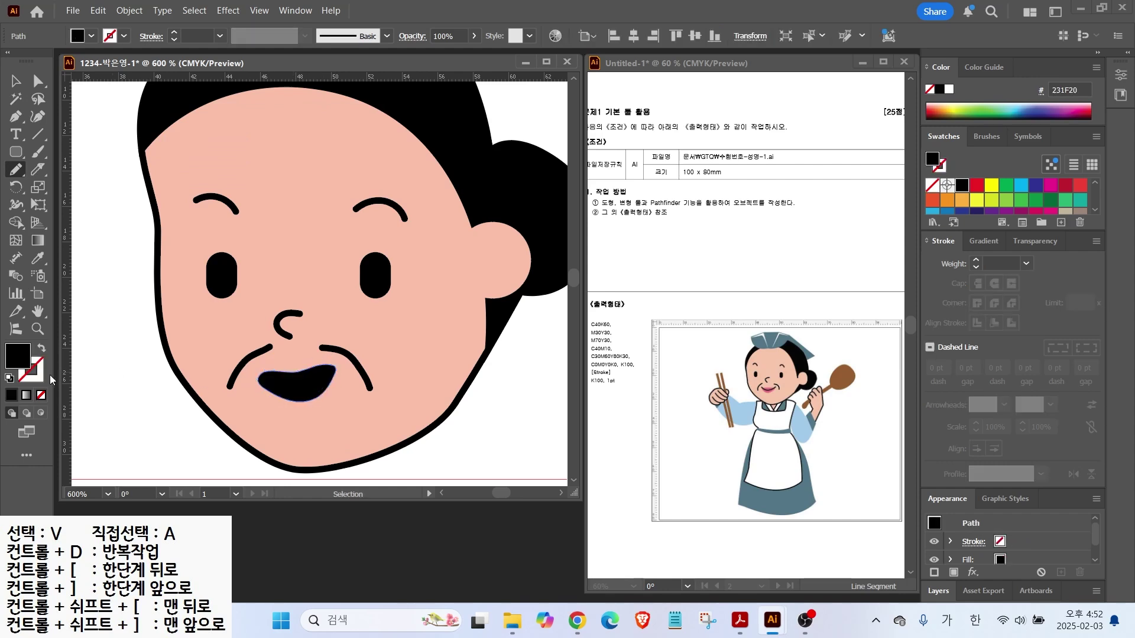
scroll(1005, 201, "down", 5)
left_click(991, 203)
key("v")
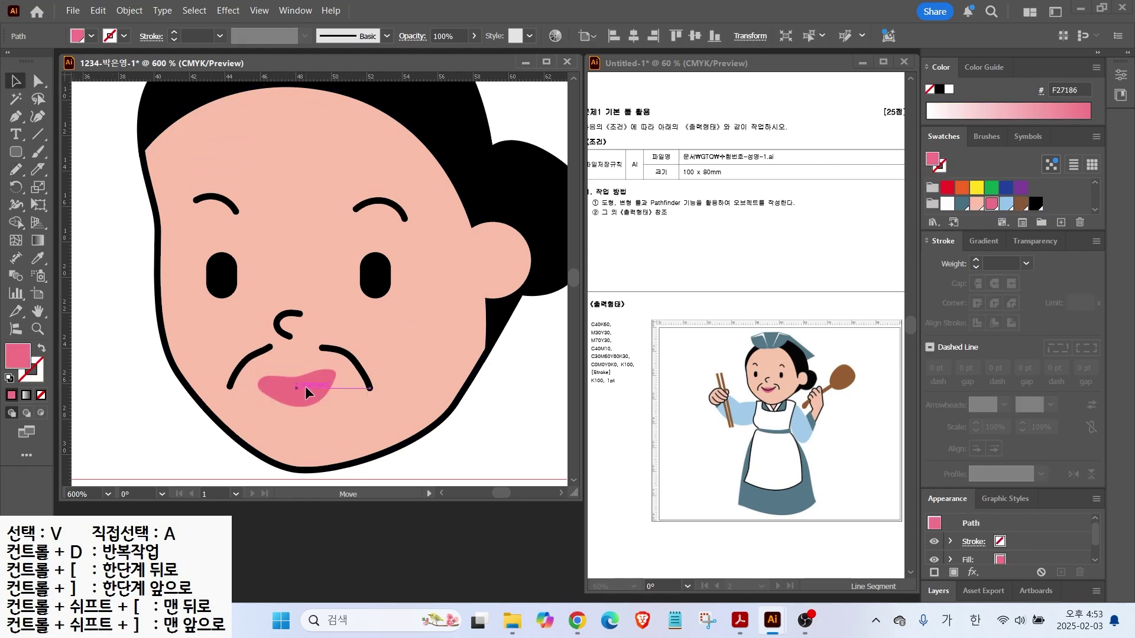
left_click(113, 332)
Draw a black smile line across the lips with no fill
key("n")
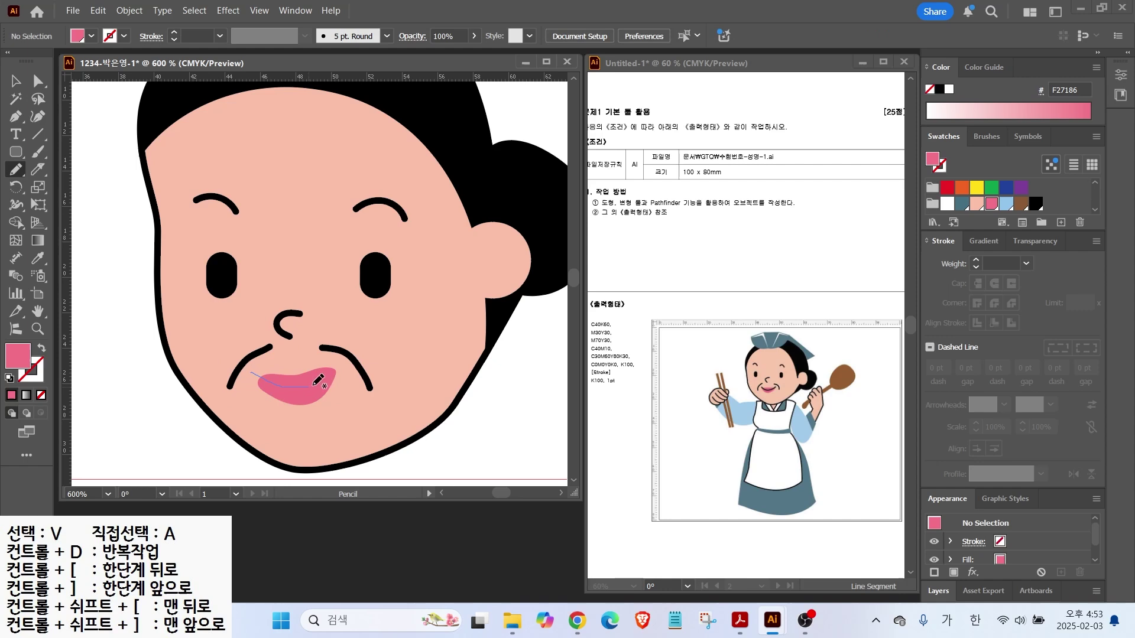
left_click_drag(320, 381, 341, 365)
key("d")
key("slash")
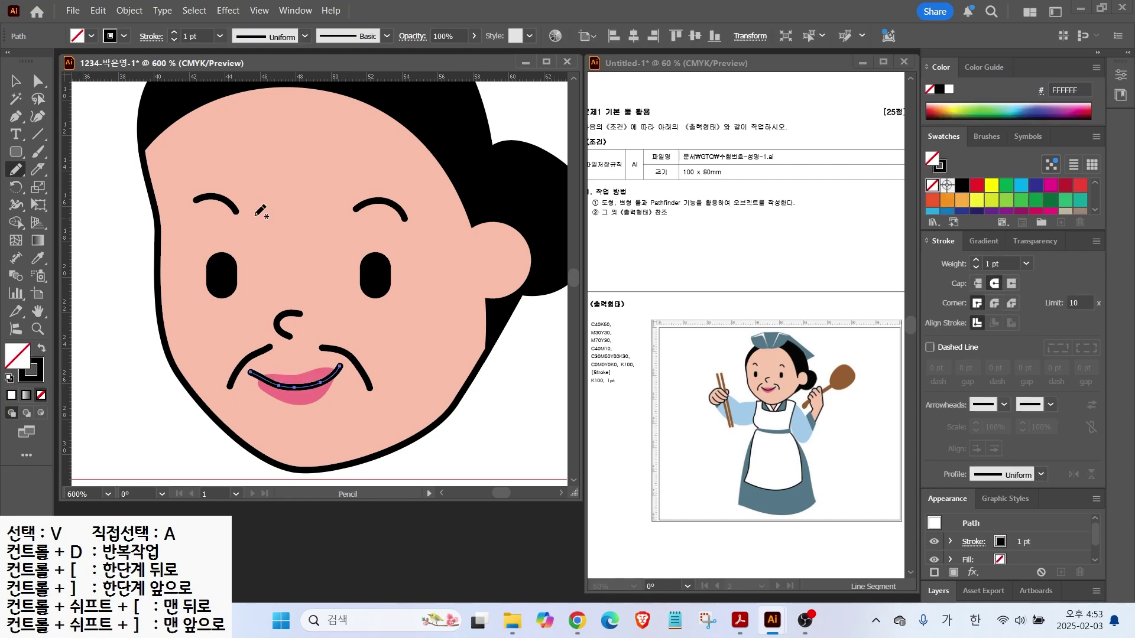
key("v")
left_click(141, 394)
scroll(378, 376, "down", 2)
left_click_drag(368, 239, 334, 298)
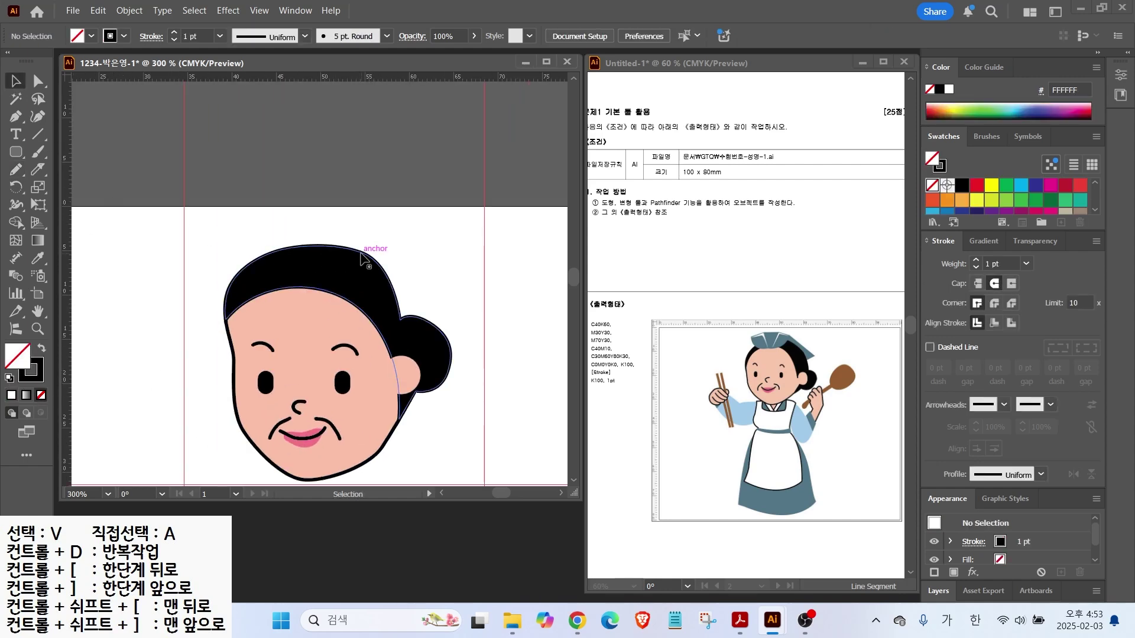
Draw the cap shape over the hair with the Pen tool and fill it dark teal
key("p")
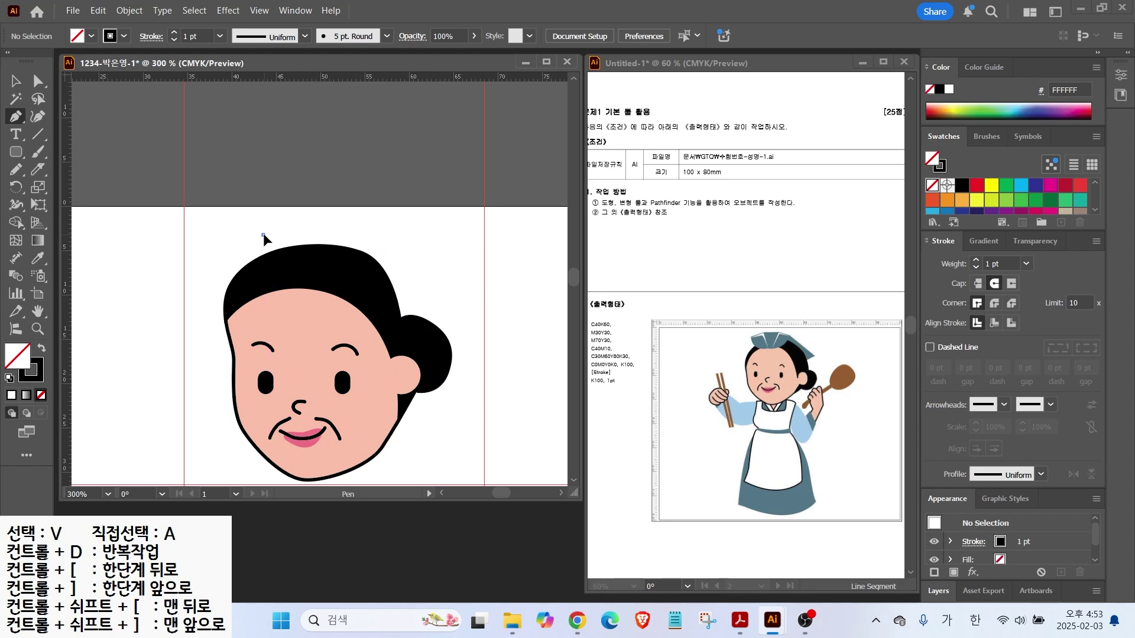
left_click(274, 270)
left_click_drag(350, 272, 382, 258)
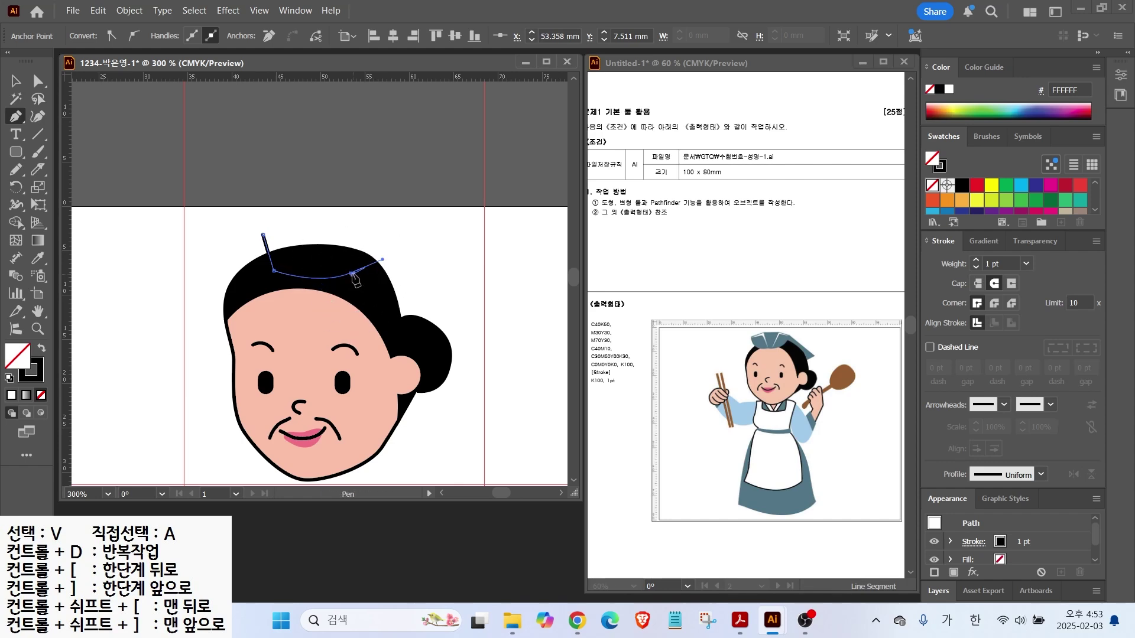
key("ctrl+z")
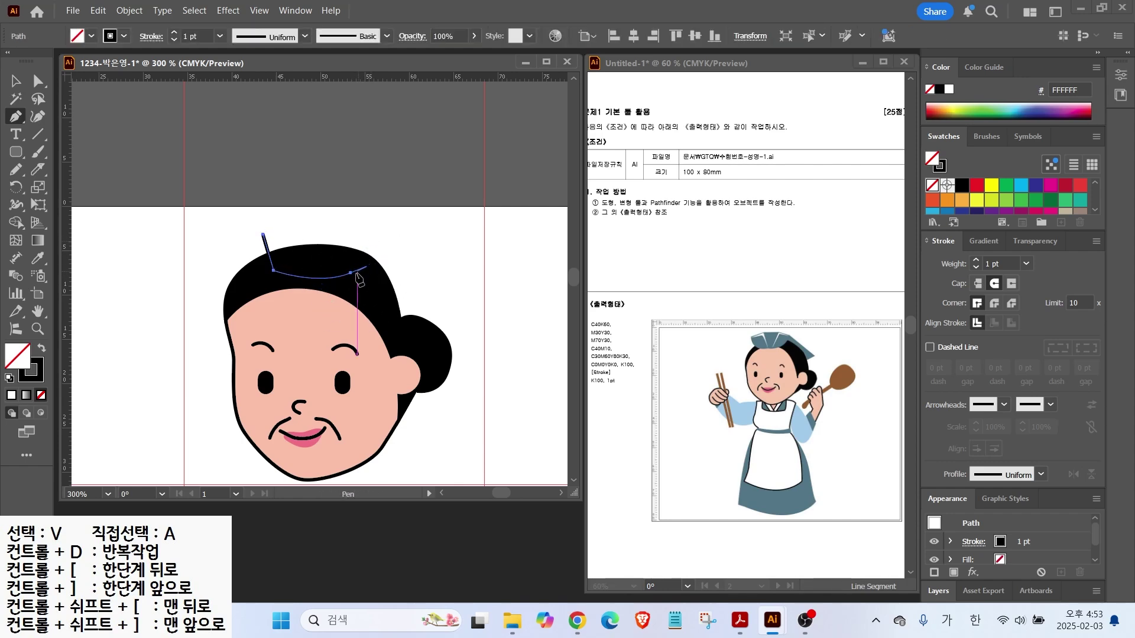
left_click(351, 272)
left_click(368, 231)
left_click(337, 220)
left_click(289, 220)
left_click(262, 234)
key("shift+x")
scroll(1004, 198, "down", 5)
left_click(1006, 204)
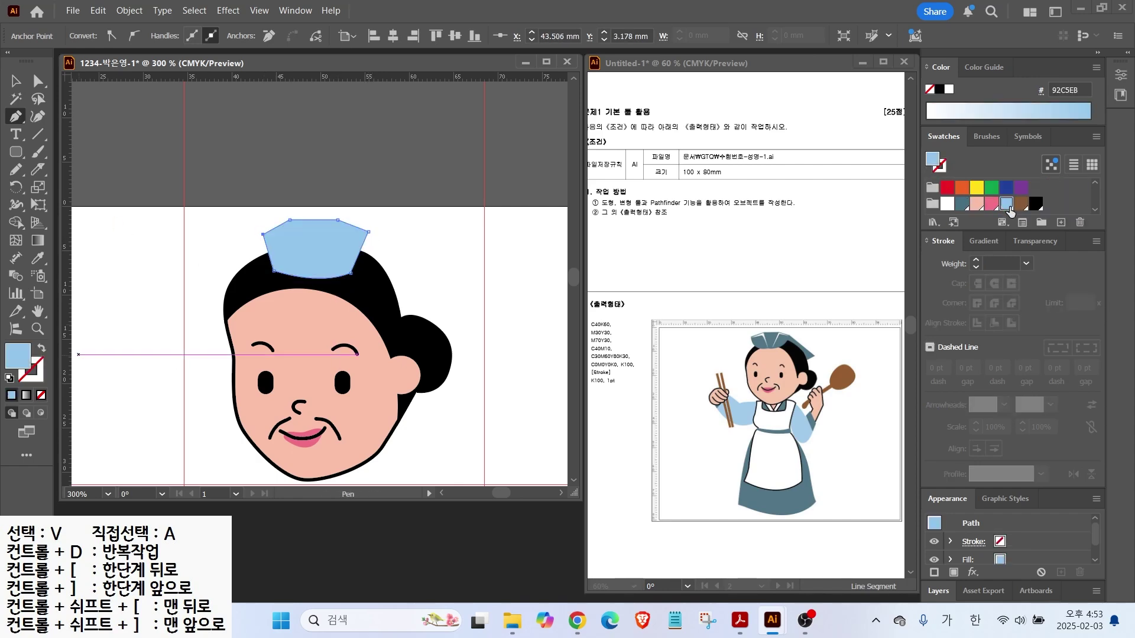
left_click(962, 203)
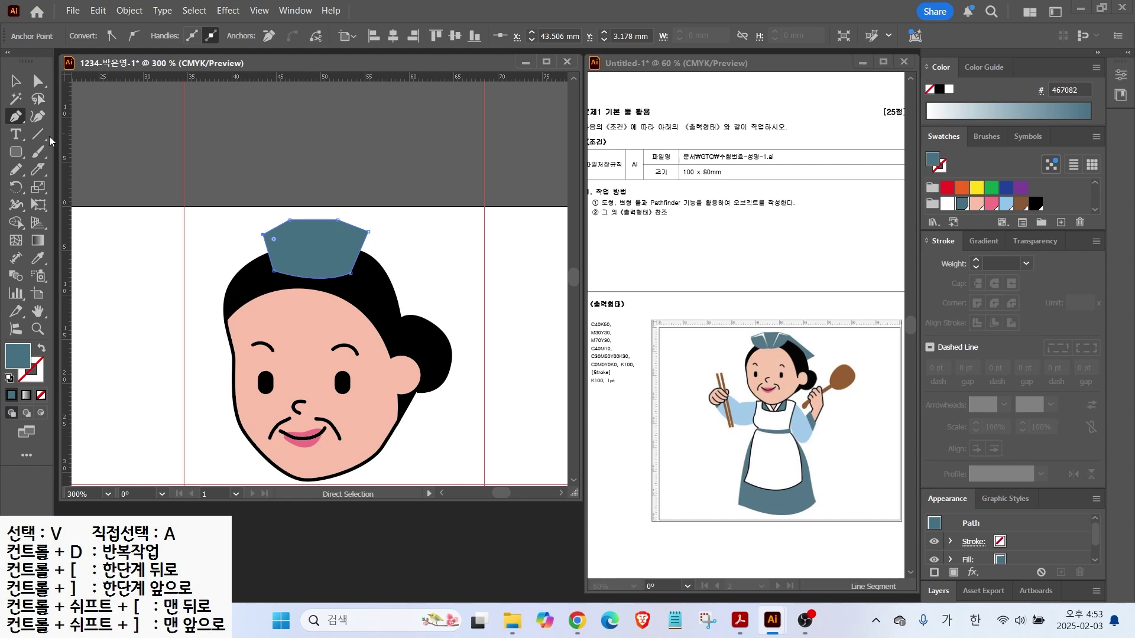
Draw a pointed side flap for the cap and send it to the back
left_click(382, 297)
left_click(416, 271)
left_click(368, 232)
left_click(340, 265)
left_click(382, 297)
key("v")
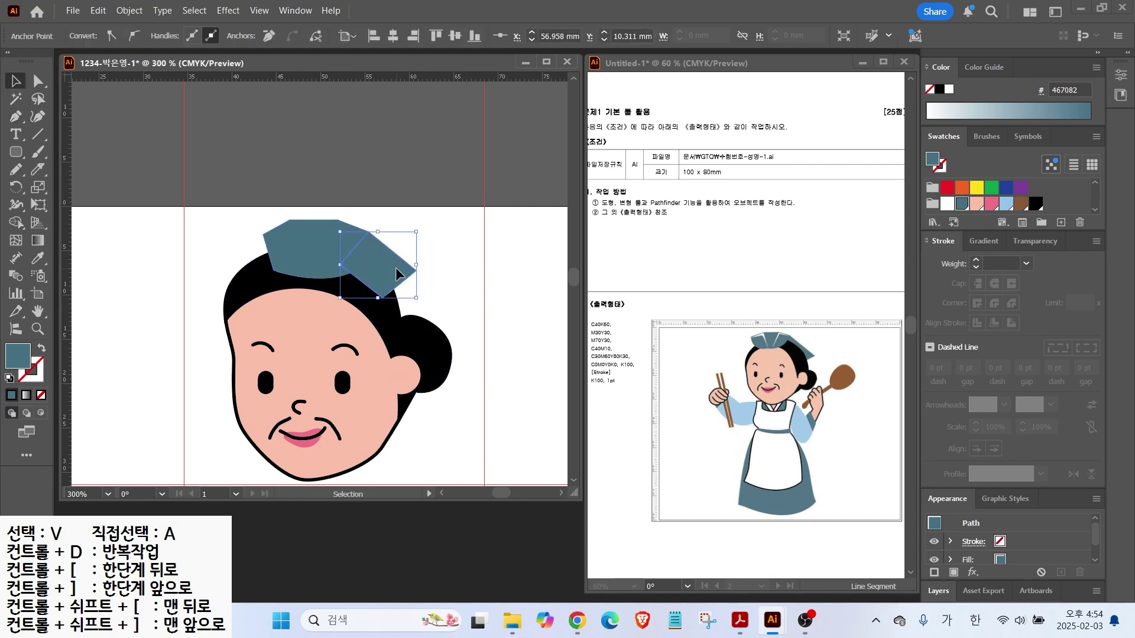
right_click(398, 273)
mouse_move(473, 532)
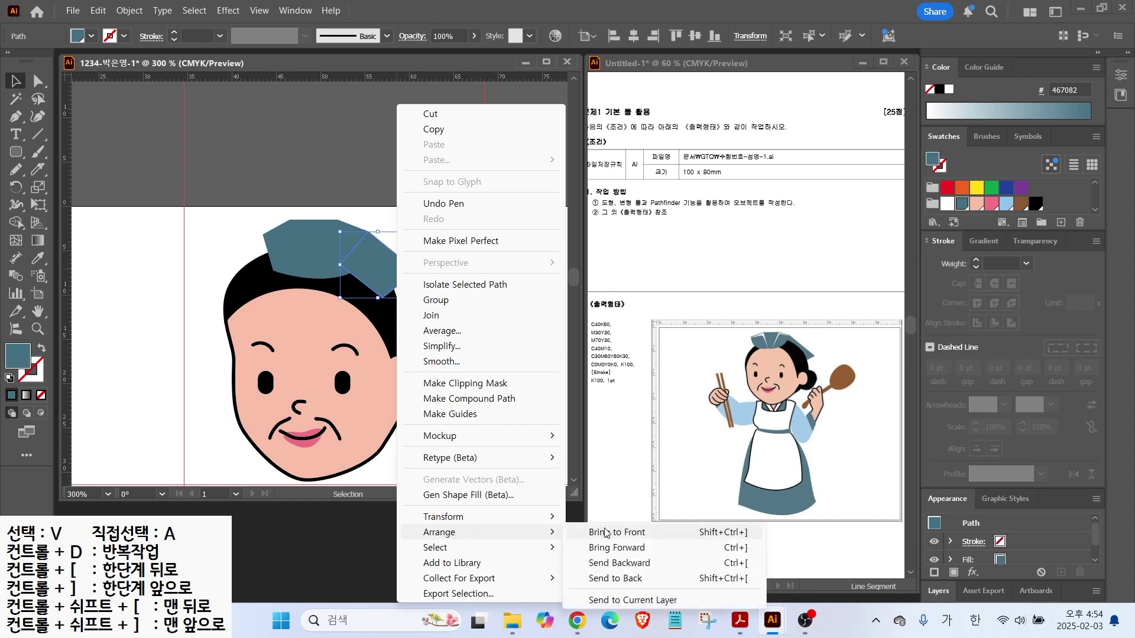
left_click(620, 578)
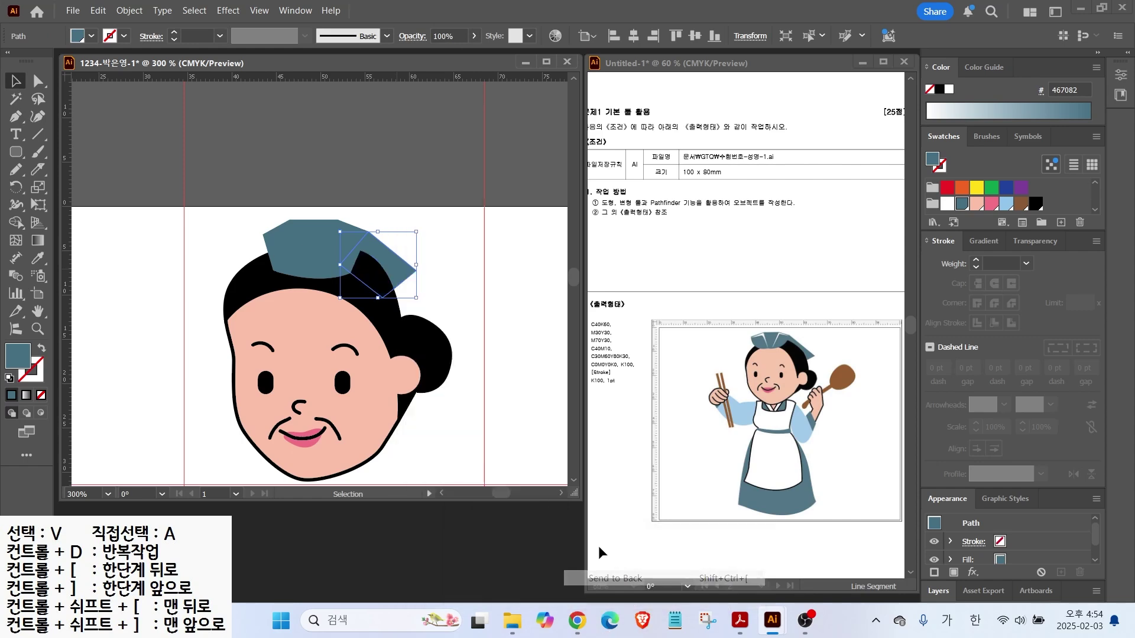
left_click(467, 272)
Nudge the cap up-left and pull the flap's anchor points onto the cap corner
left_click_drag(314, 260, 301, 256)
left_click(368, 241)
left_click(37, 81)
left_click_drag(368, 232, 316, 257)
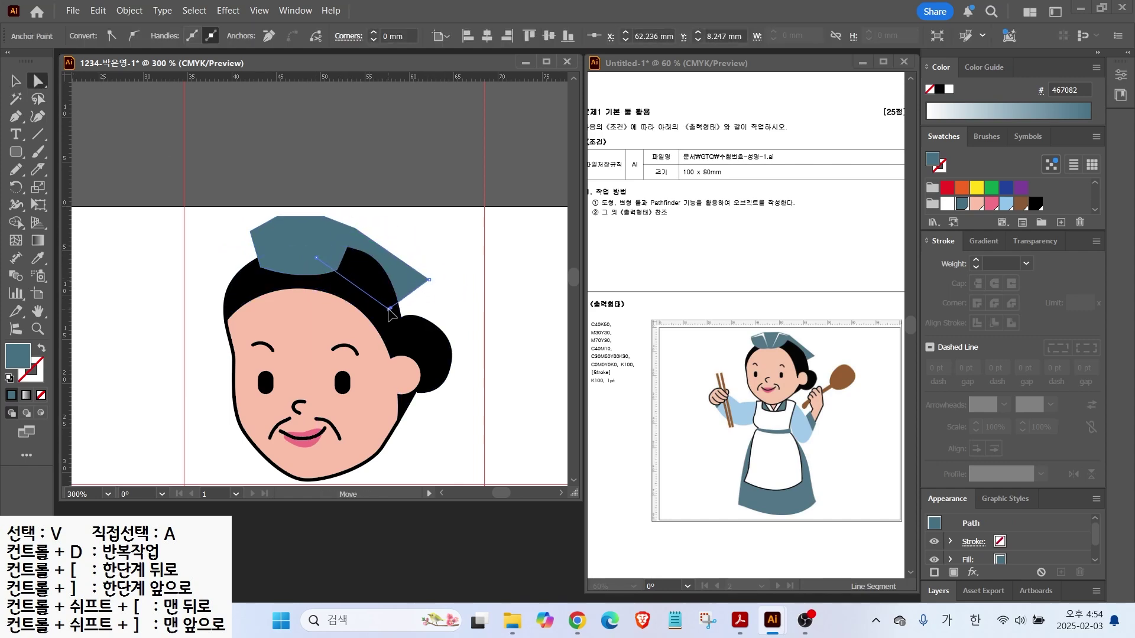
left_click(190, 255)
scroll(298, 258, "up", 2)
Draw two thin white highlight stripes on the teal cap with the Pen tool
key("p")
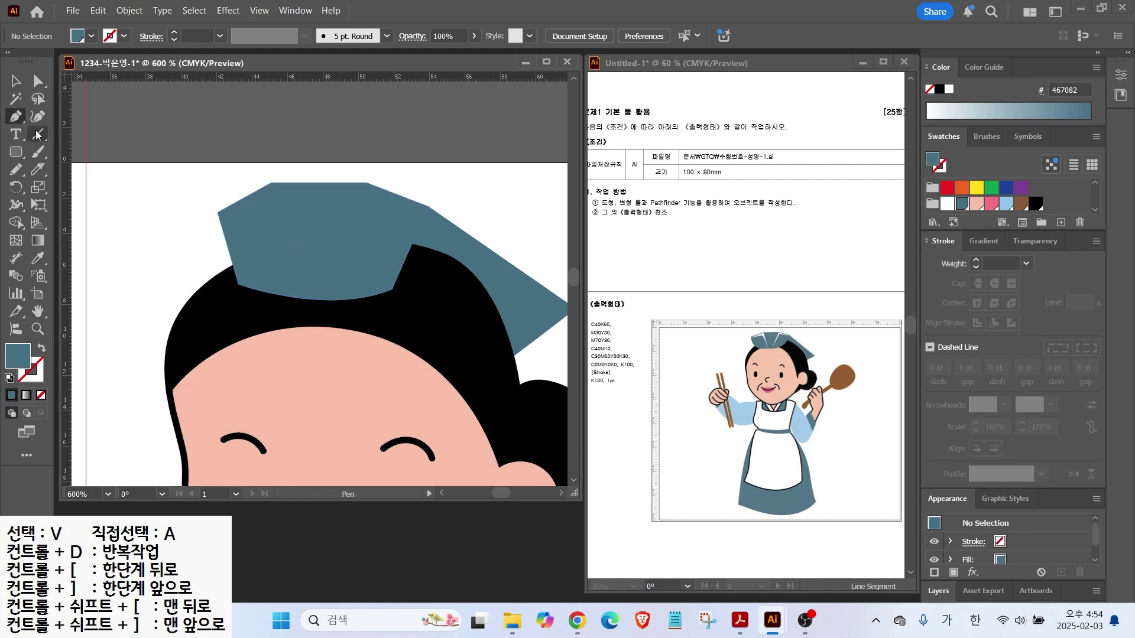
left_click(233, 217)
left_click(270, 194)
left_click(309, 282)
left_click(267, 206)
left_click(234, 217)
left_click(947, 203)
left_click(363, 194)
left_click(335, 283)
left_click(418, 210)
left_click(367, 203)
scroll(372, 284, "down", 3)
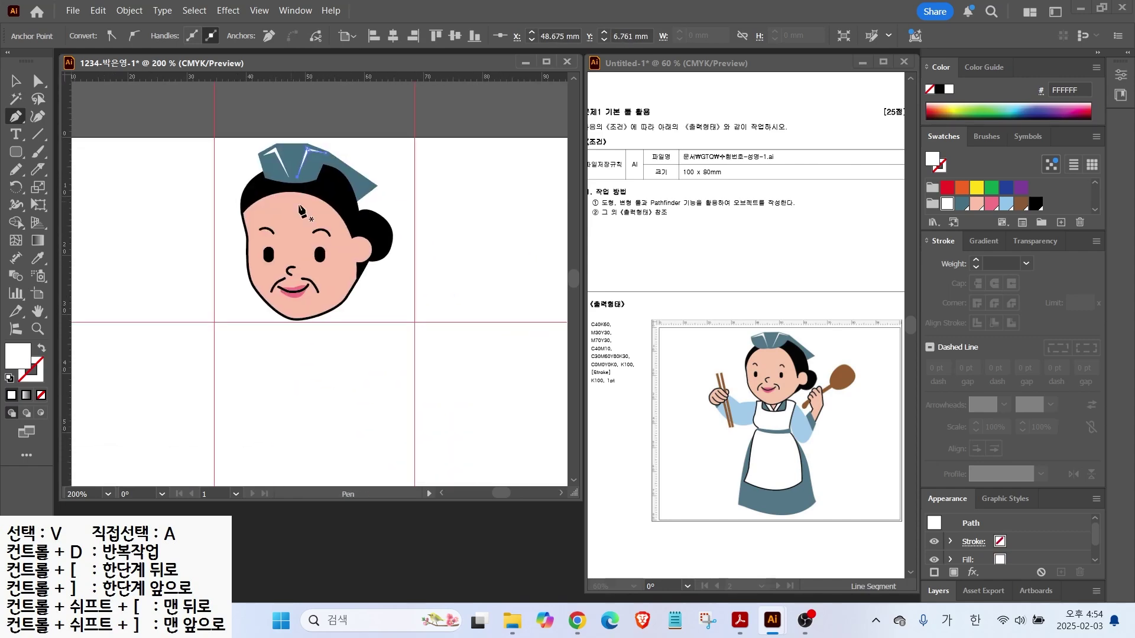
Group all the head parts into one object and zoom out to the whole artboard
left_click(18, 84)
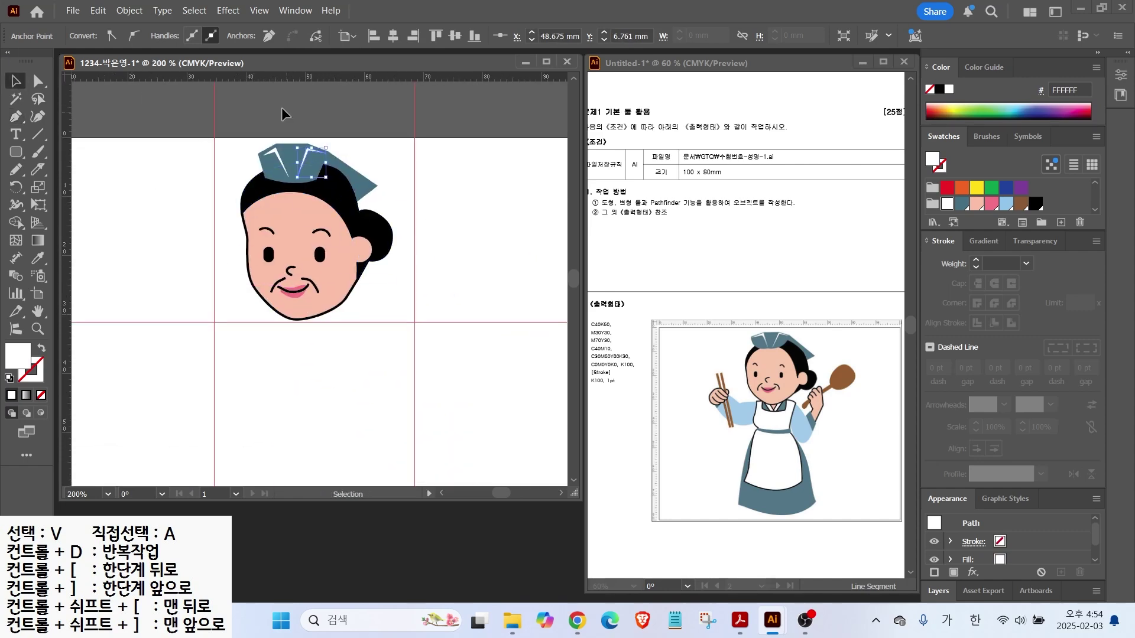
left_click_drag(220, 135, 329, 323)
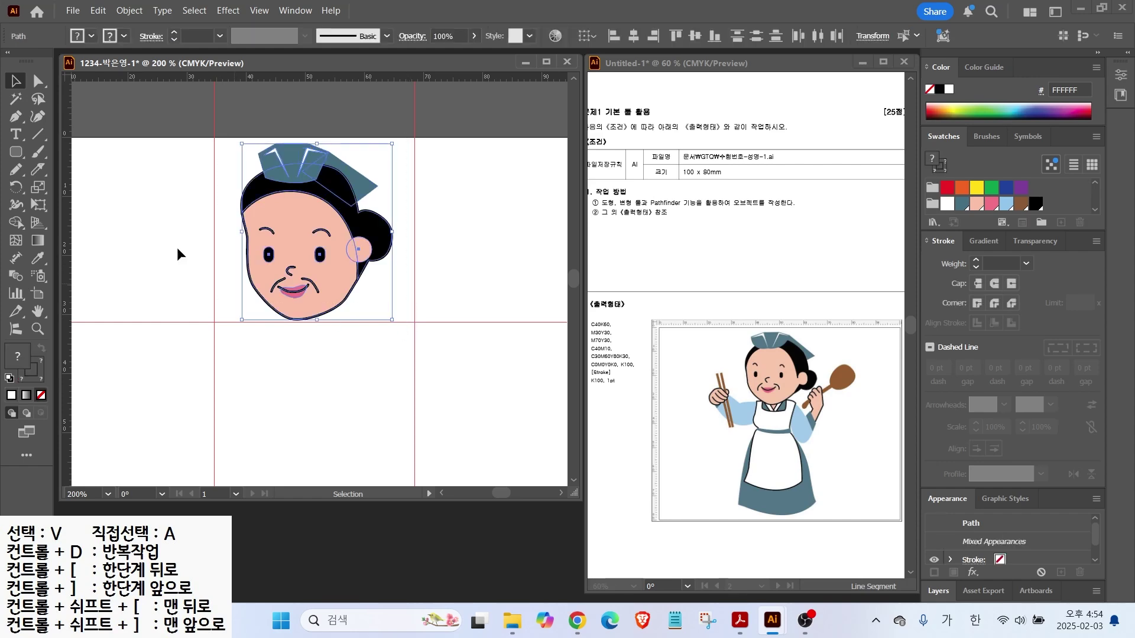
right_click(320, 225)
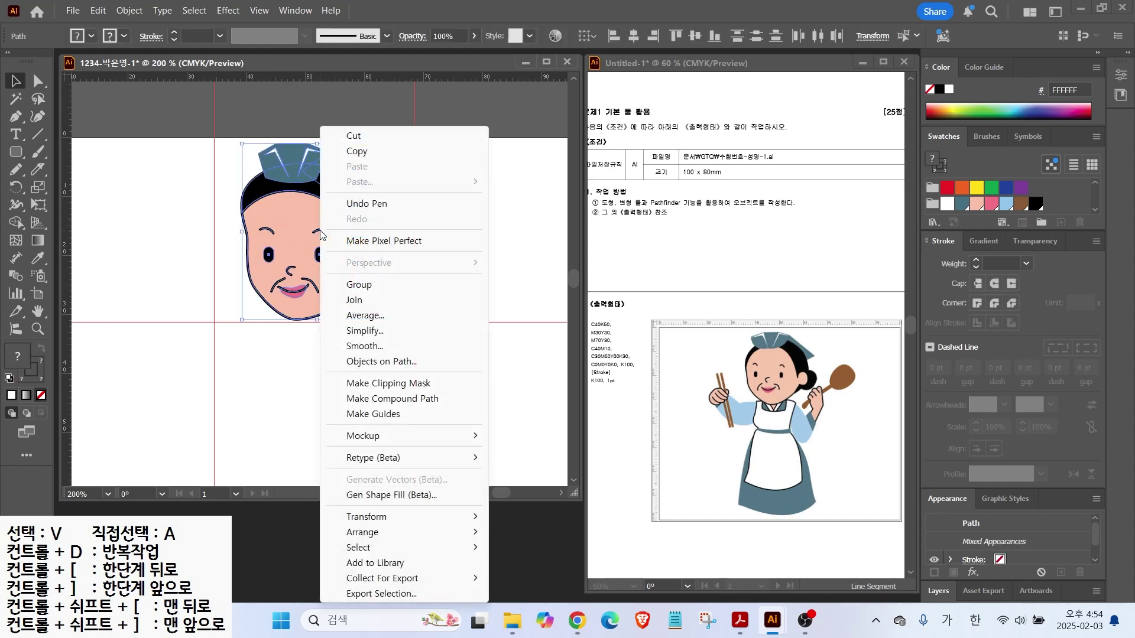
left_click(358, 286)
left_click(162, 273)
left_click(289, 316)
key("ctrl+minus")
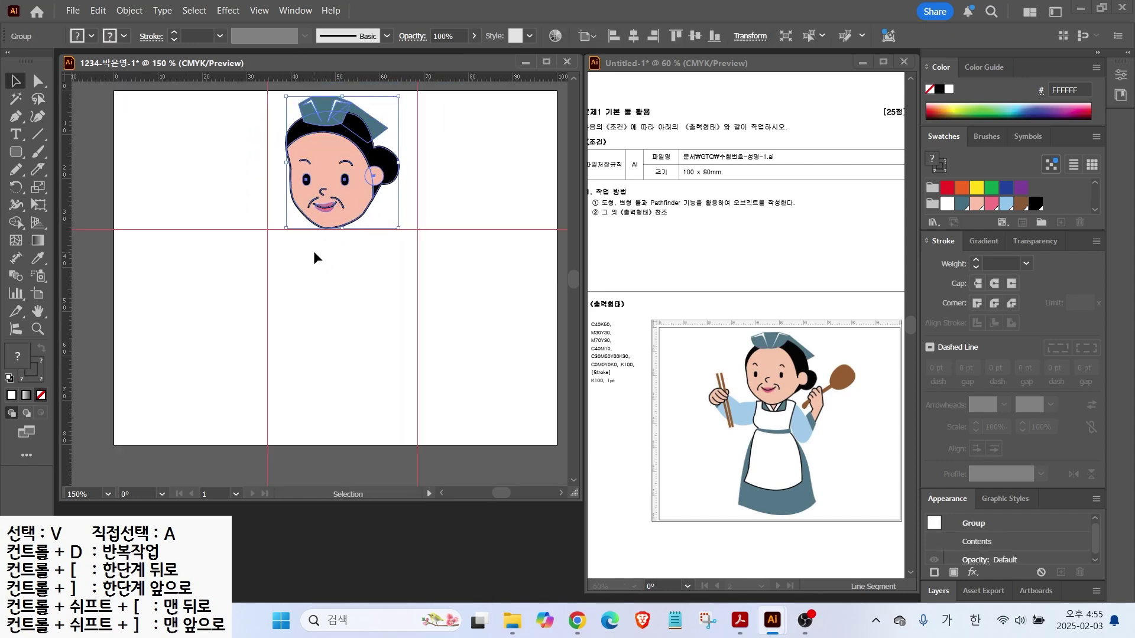
left_click_drag(322, 253, 314, 266)
left_click(16, 117)
key("ctrl+shift+a")
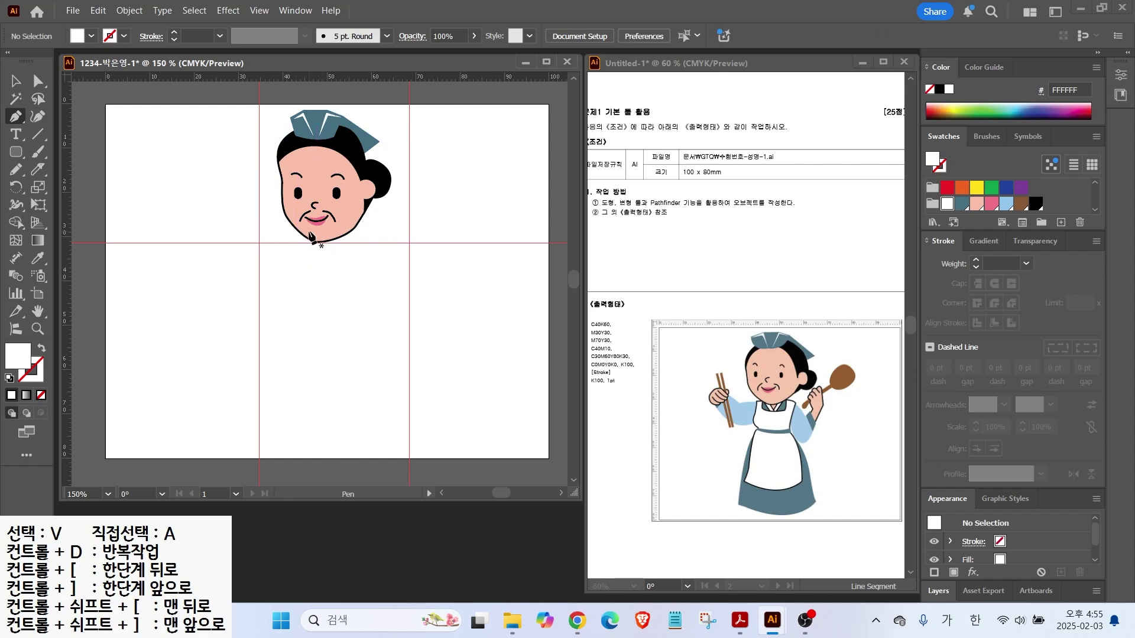
Draw the left shoulder shape with the Pen tool and fill it light blue (92C5EB)
left_click(259, 243)
left_click(212, 207)
left_click(246, 282)
left_click(308, 263)
left_click(308, 232)
left_click(1005, 205)
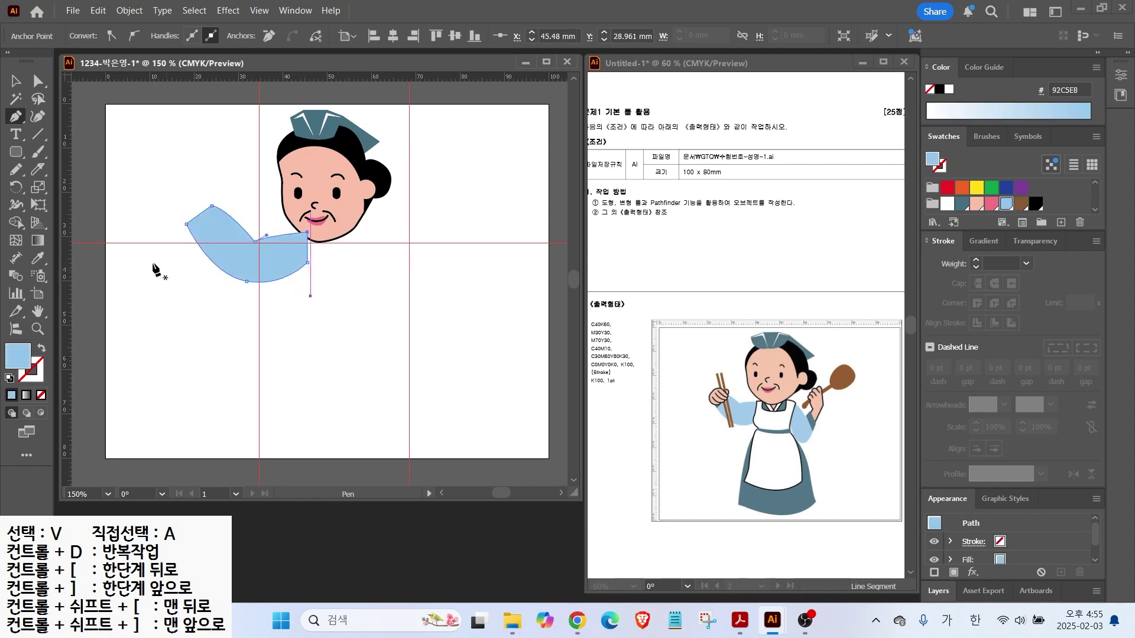
Draw the curved light blue raised right sleeve shape
left_click_drag(356, 225, 376, 230)
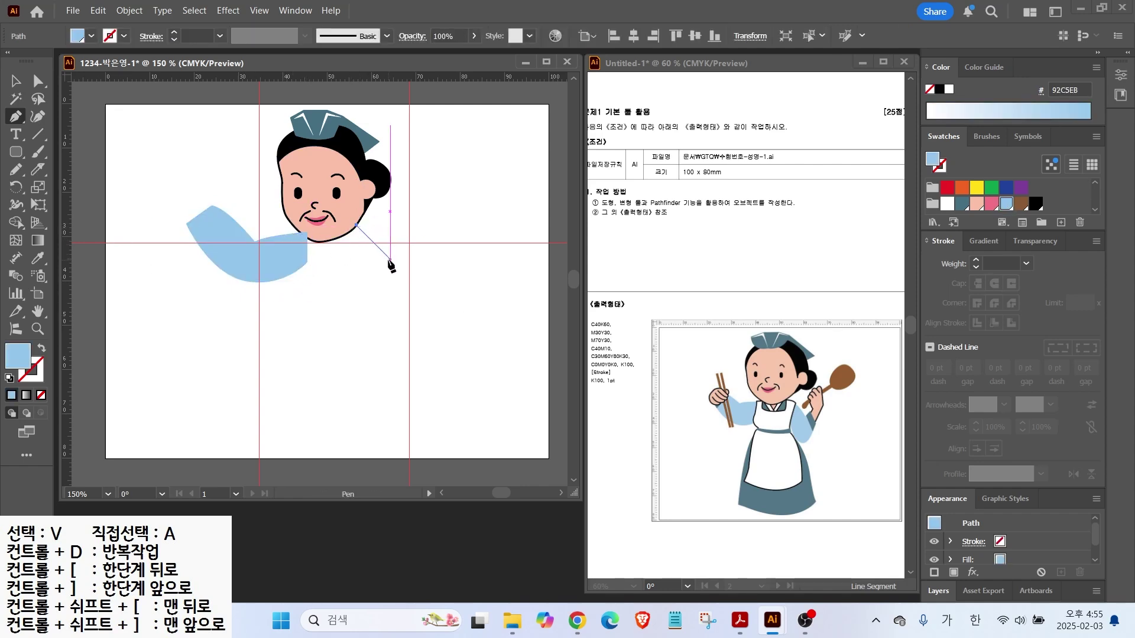
left_click(396, 285)
mouse_move(382, 310)
left_mouse_down()
mouse_move(381, 323)
mouse_move(376, 313)
left_mouse_up()
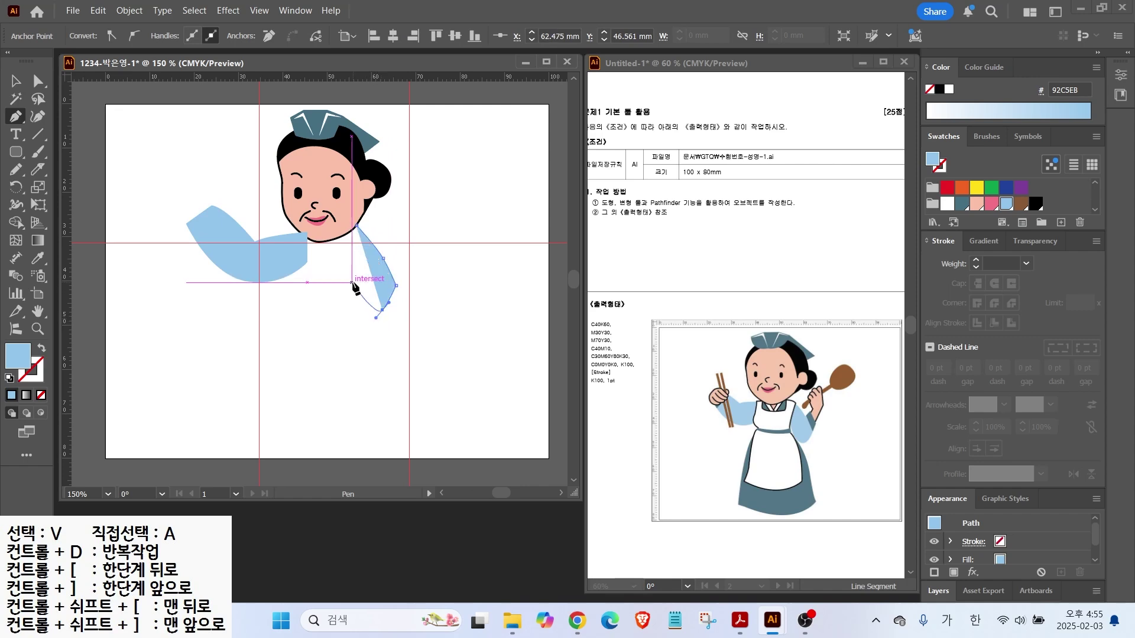
left_click_drag(344, 254, 343, 241)
left_click(357, 225)
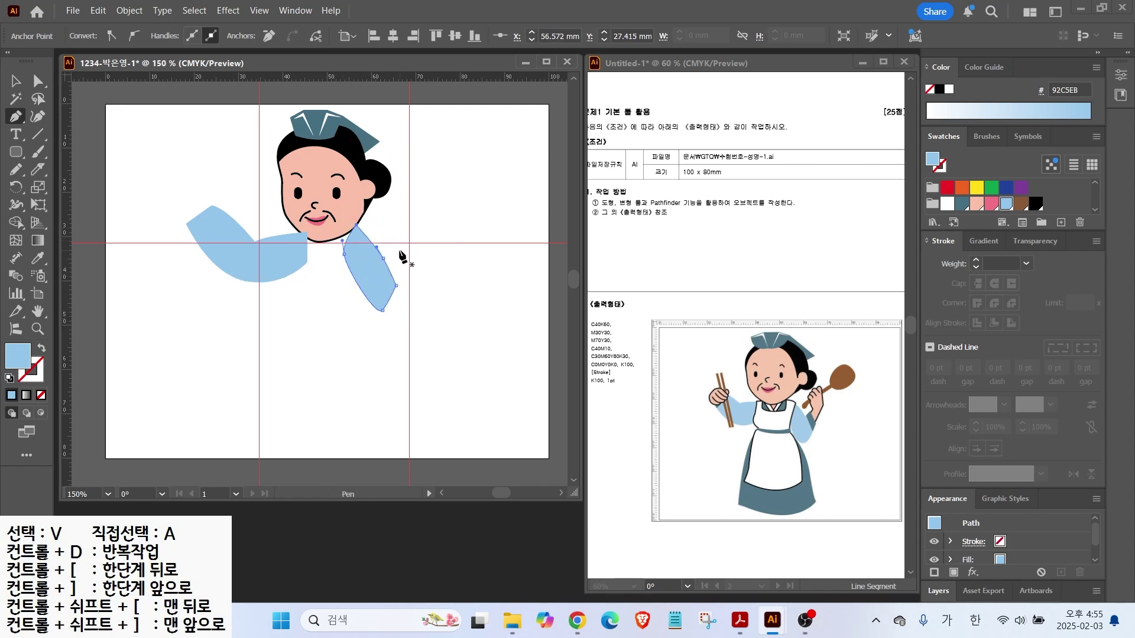
Adjust the sleeve's anchors with the Convert Anchor Point tool
key("v")
left_click(402, 299)
left_click(16, 116)
left_click(88, 162)
left_click(352, 294)
key("a")
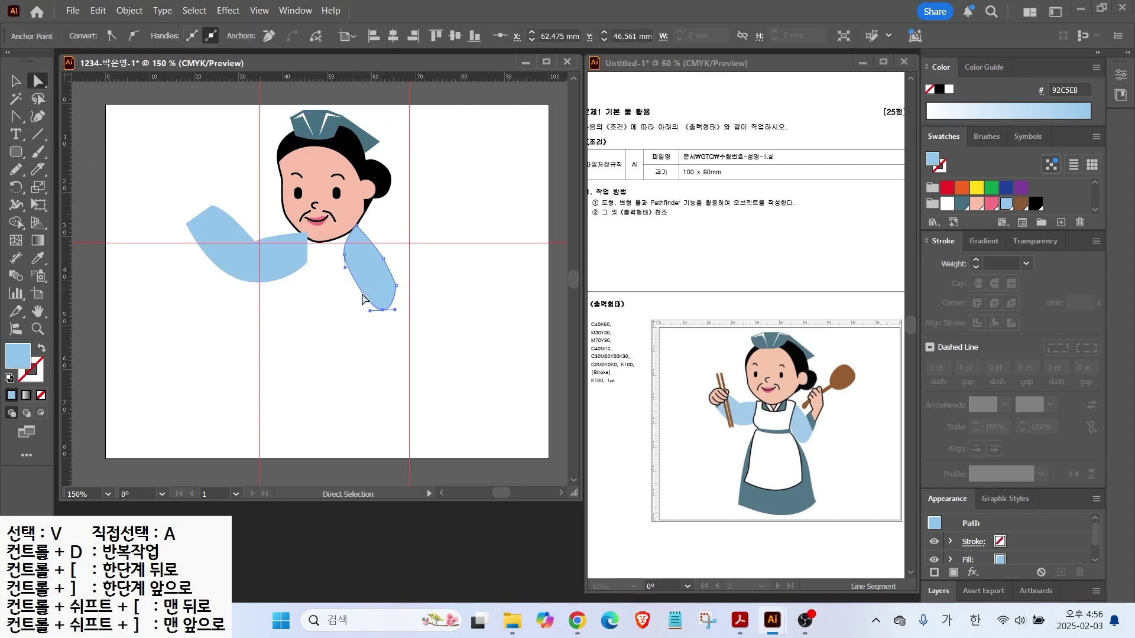
scroll(322, 159, "up", 1)
Draw a dark teal (467082) cuff and move it onto the sleeve end
key("p")
left_click(405, 294)
left_click(420, 332)
left_click(430, 306)
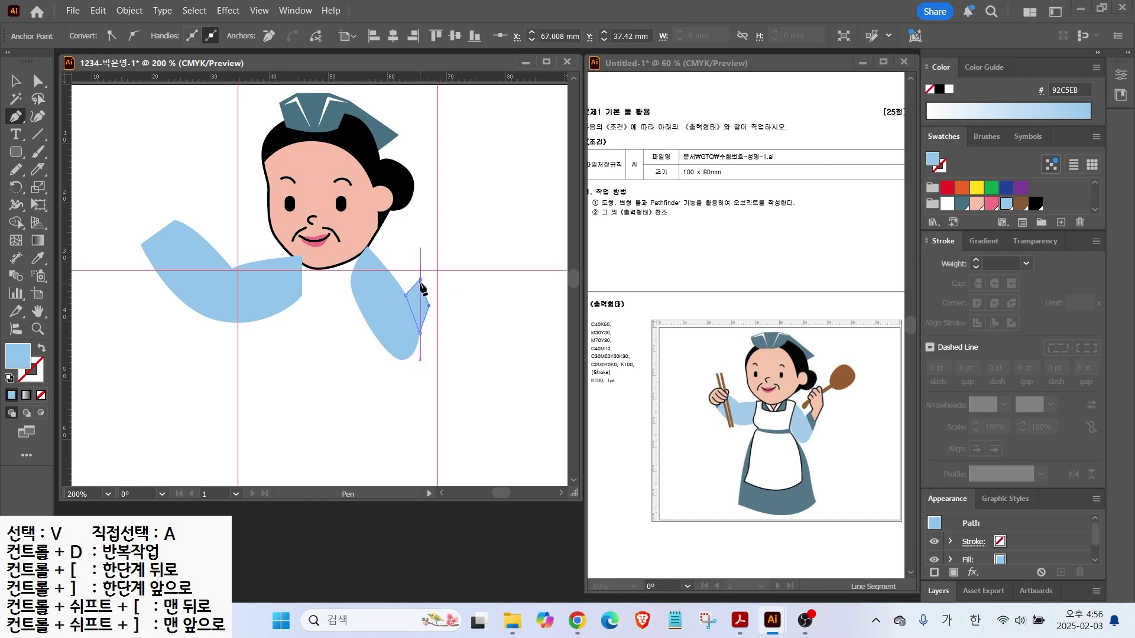
left_click(419, 278)
left_click(961, 204)
key("v")
left_click_drag(427, 320, 419, 303)
Send the cuff to the back and nudge its top anchor slightly left
right_click(418, 303)
mouse_move(455, 531)
left_click(621, 563)
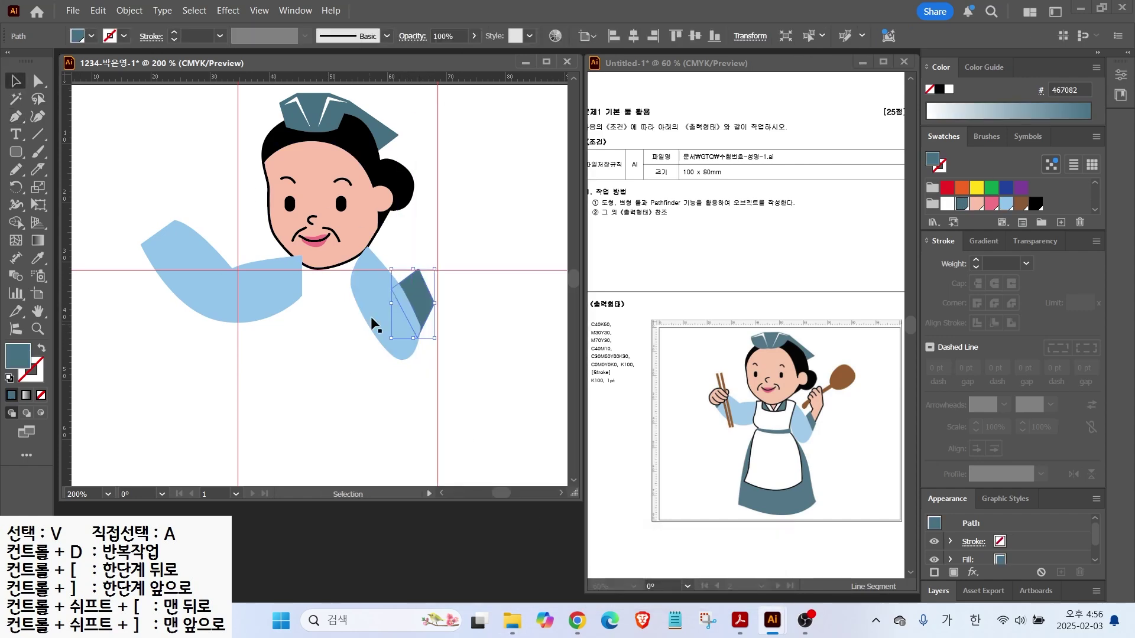
left_click(39, 81)
left_click(424, 265)
left_click_drag(419, 270, 413, 269)
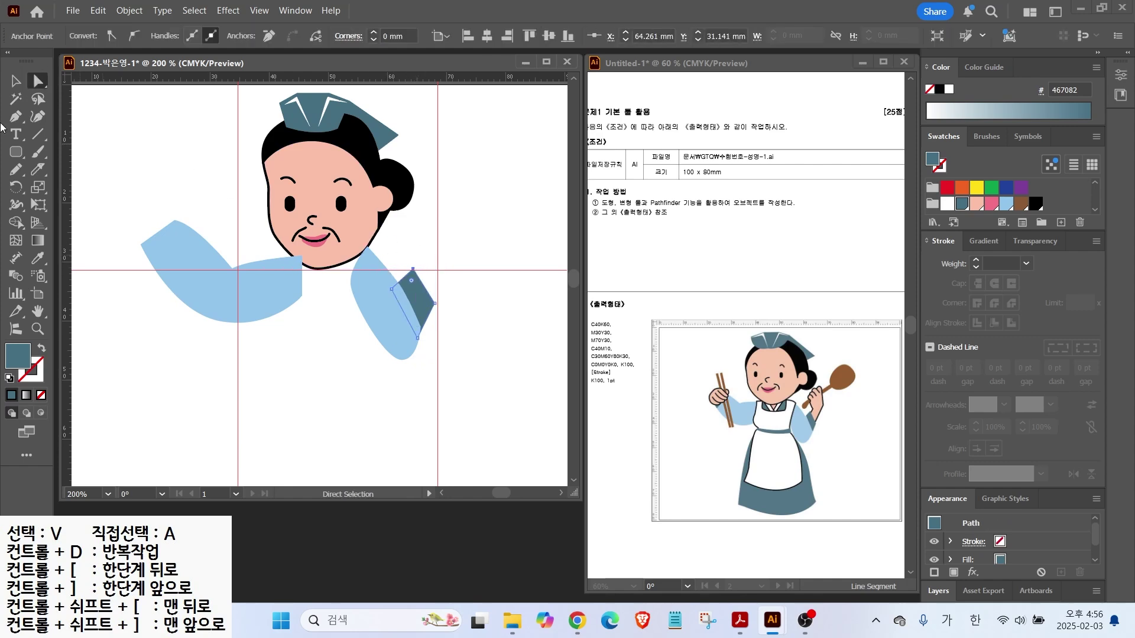
Begin outlining the raised hand beside the cuff with the Pen tool
left_click(16, 117)
left_click(436, 300)
left_click(464, 263)
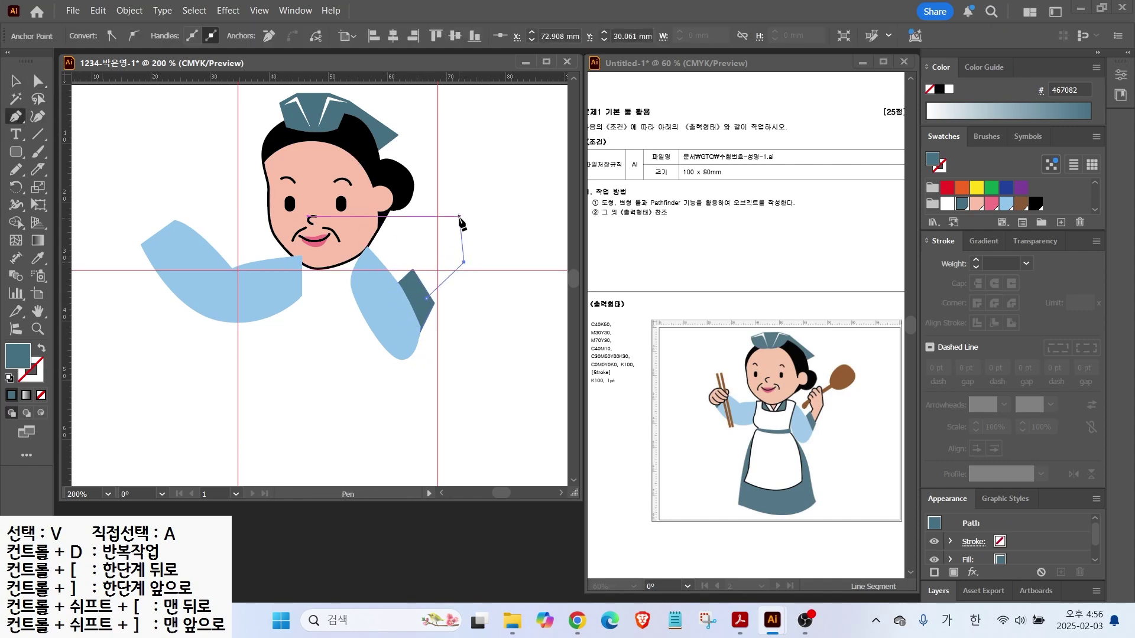
Finish the raised hand outline as a closed pink shape
left_click(460, 216)
left_click(446, 210)
scroll(444, 218, "up", 1)
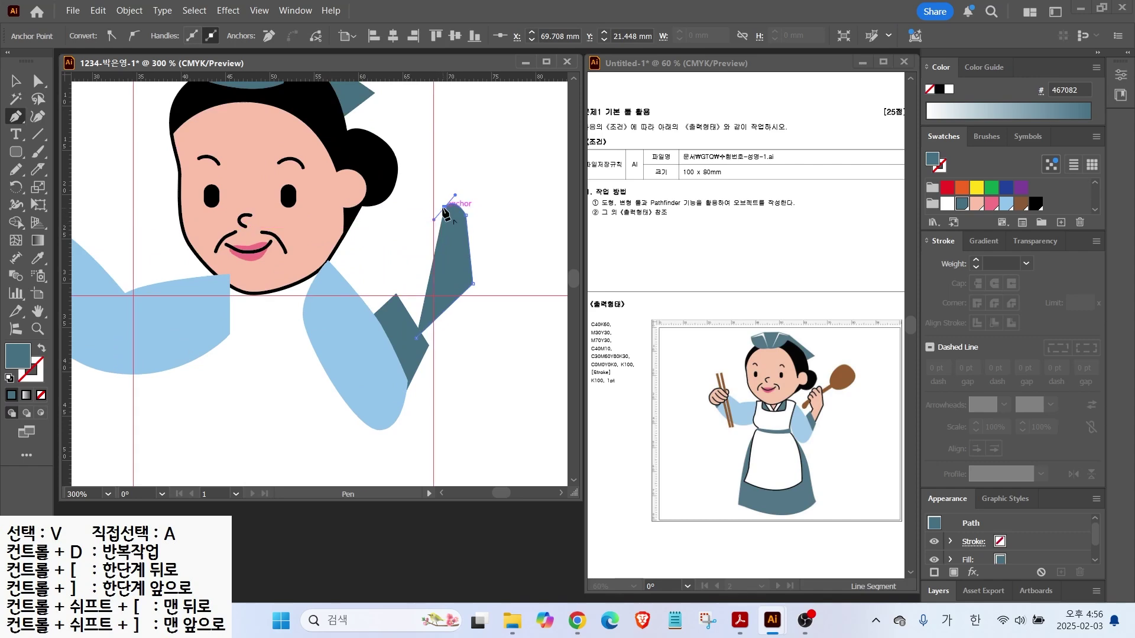
left_click(441, 227)
left_click_drag(425, 295, 435, 306)
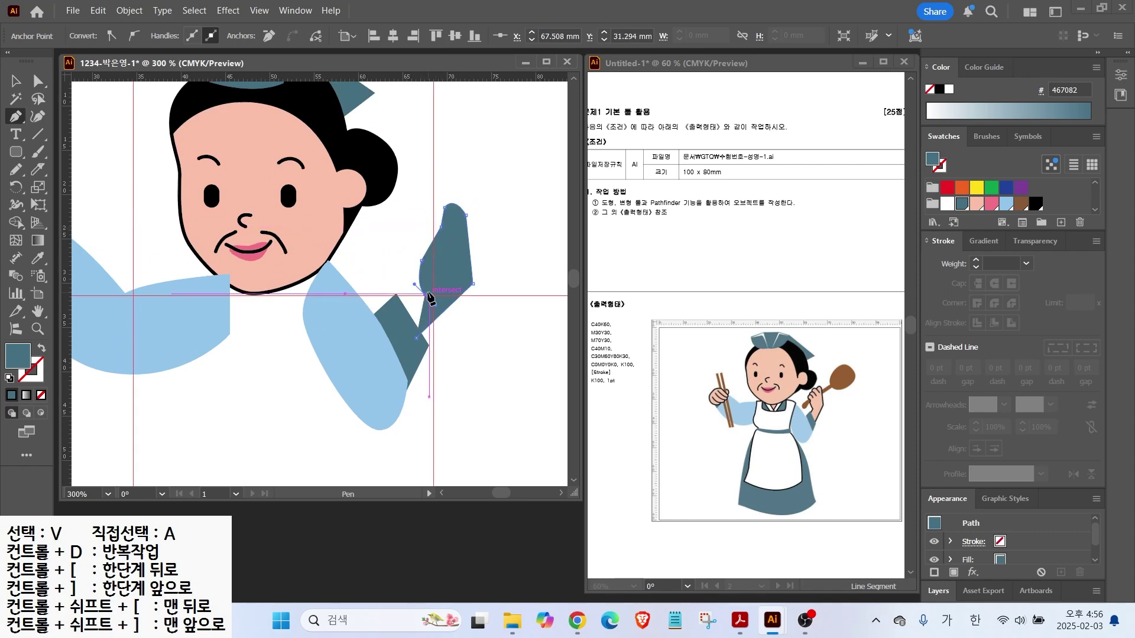
left_click(401, 308)
left_click(417, 337)
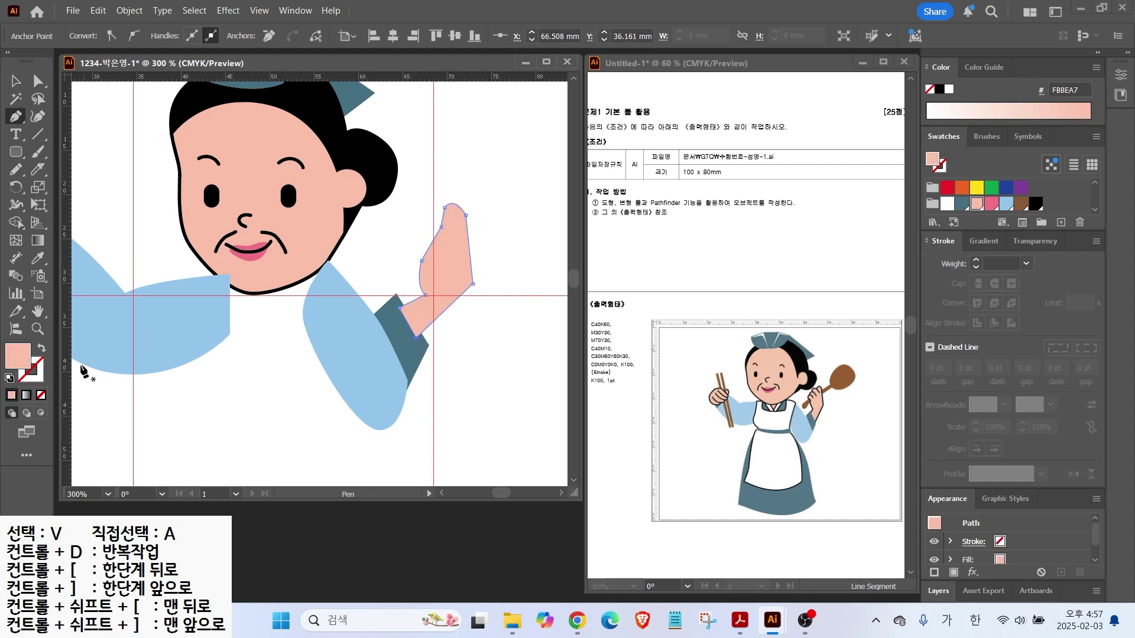
Give the hand a black outline and move its wrist point up and left
left_click(939, 90)
key("a")
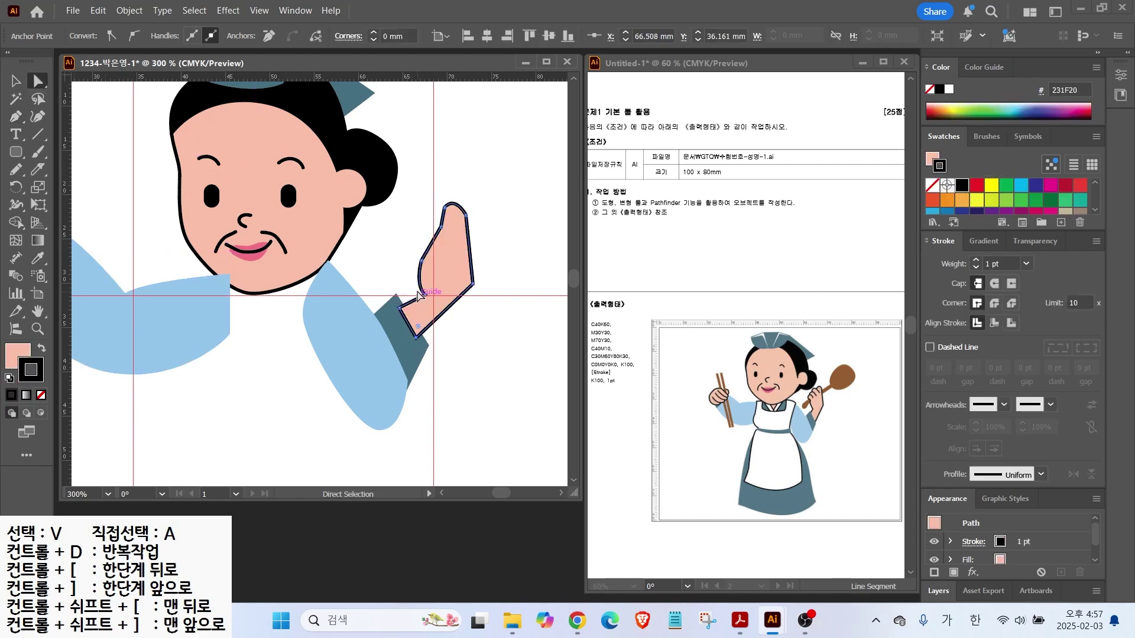
left_click_drag(432, 299, 436, 302)
left_click_drag(425, 295, 419, 288)
scroll(451, 227, "up", 2)
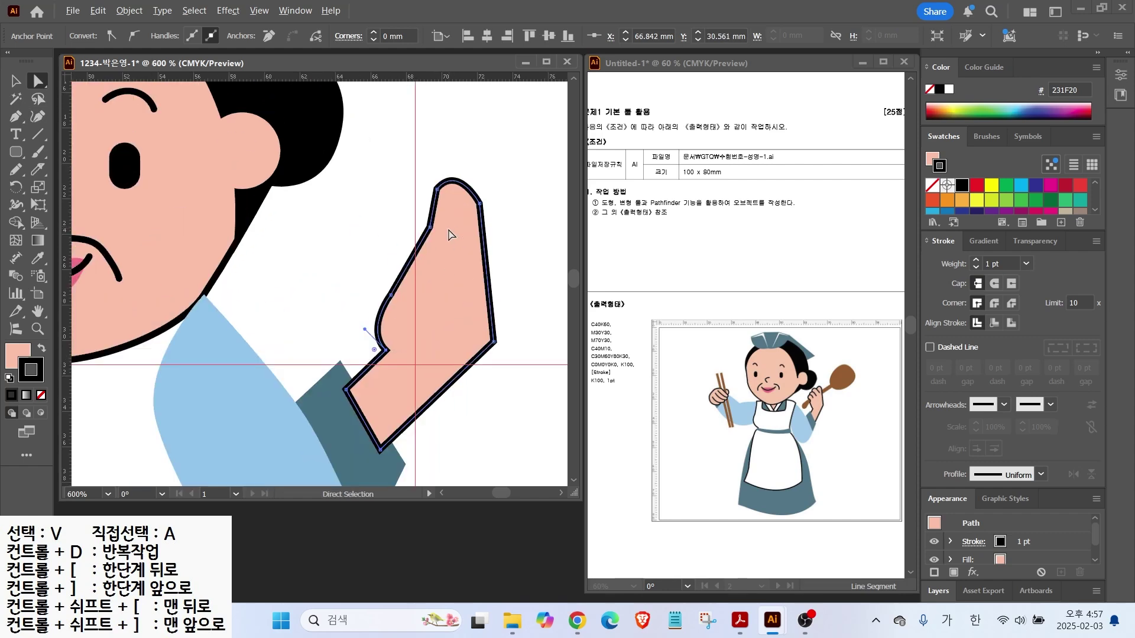
Draw two curled finger shapes with the Pencil tool and fill them skin pink
left_click(16, 169)
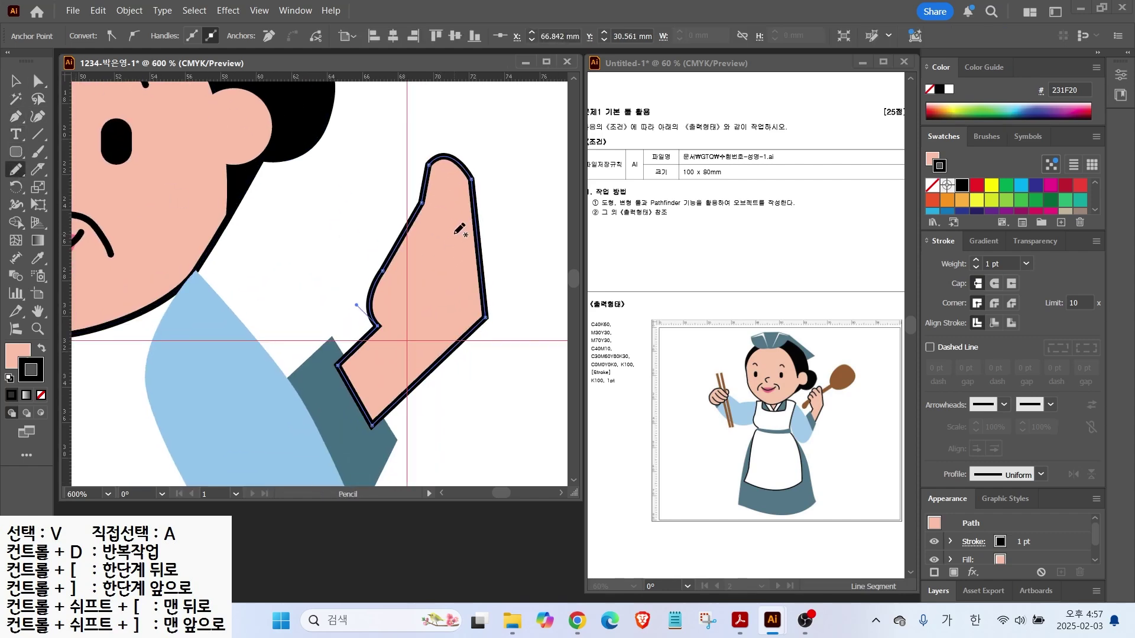
left_click_drag(384, 240, 406, 260)
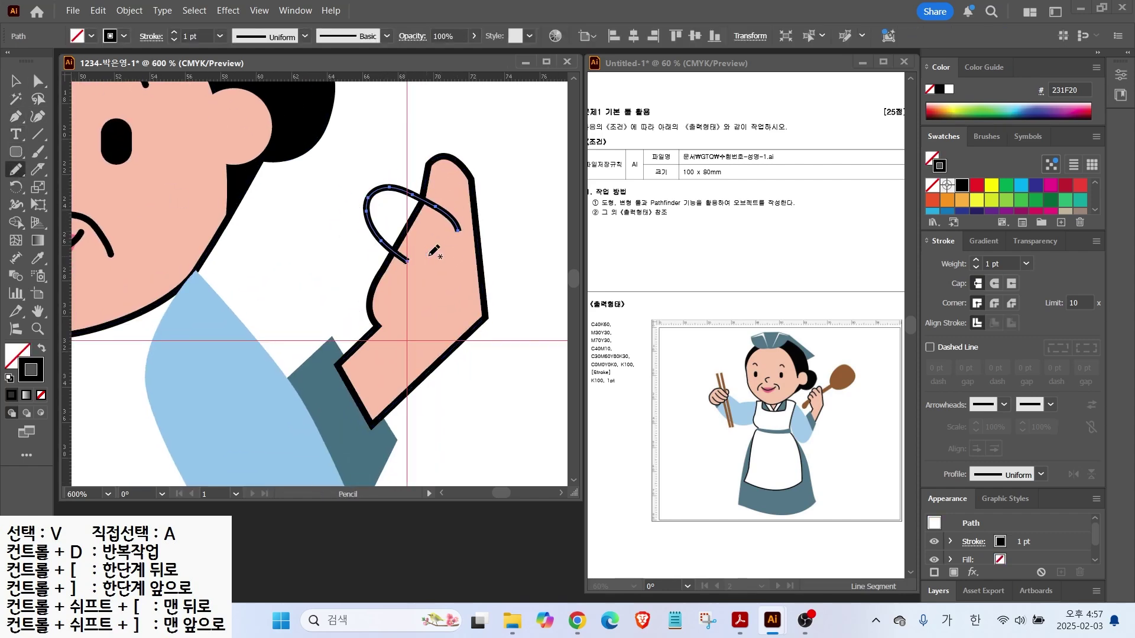
key("/")
scroll(975, 209, "down", 2)
left_click(977, 205)
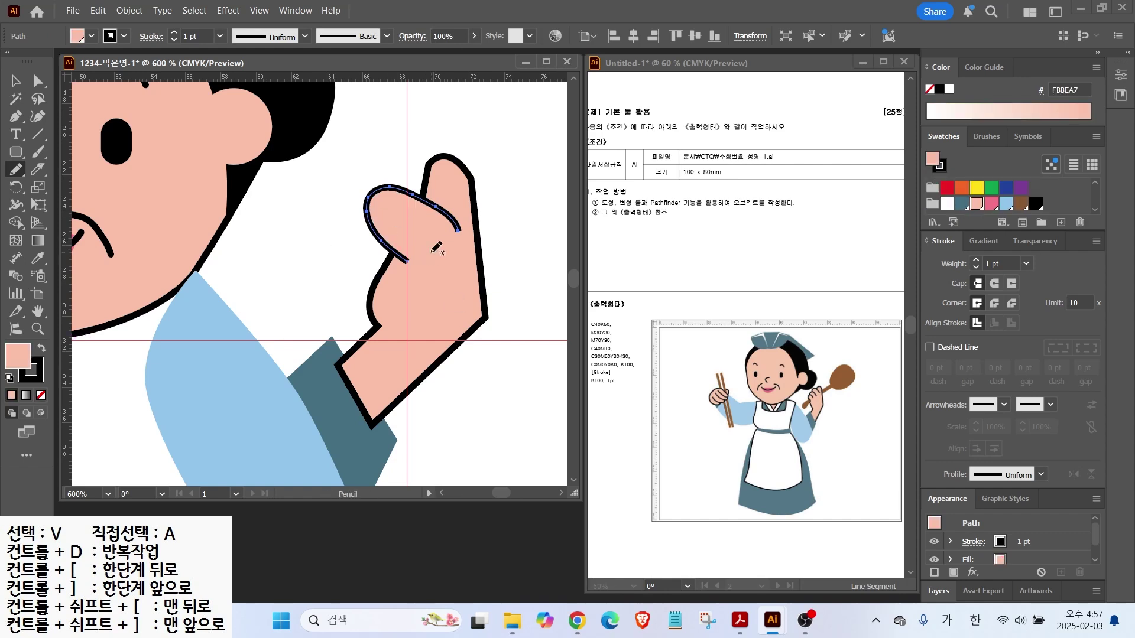
mouse_move(362, 231)
left_mouse_down()
mouse_move(358, 265)
mouse_move(390, 289)
left_mouse_up()
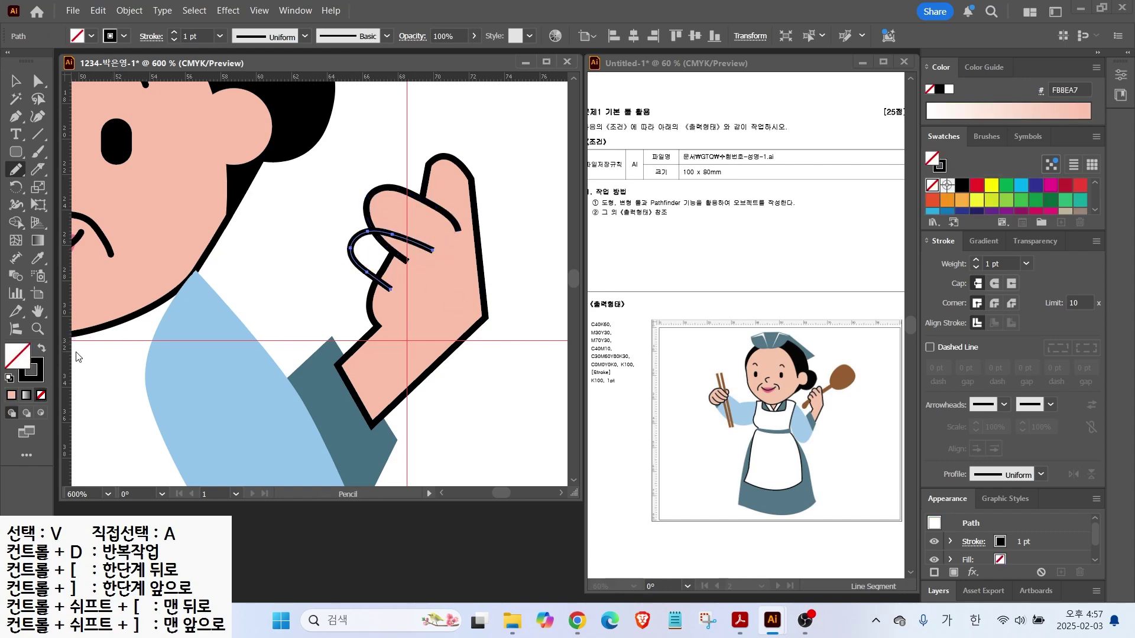
scroll(1004, 201, "down", 2)
left_click(977, 205)
key("v")
left_click(390, 235)
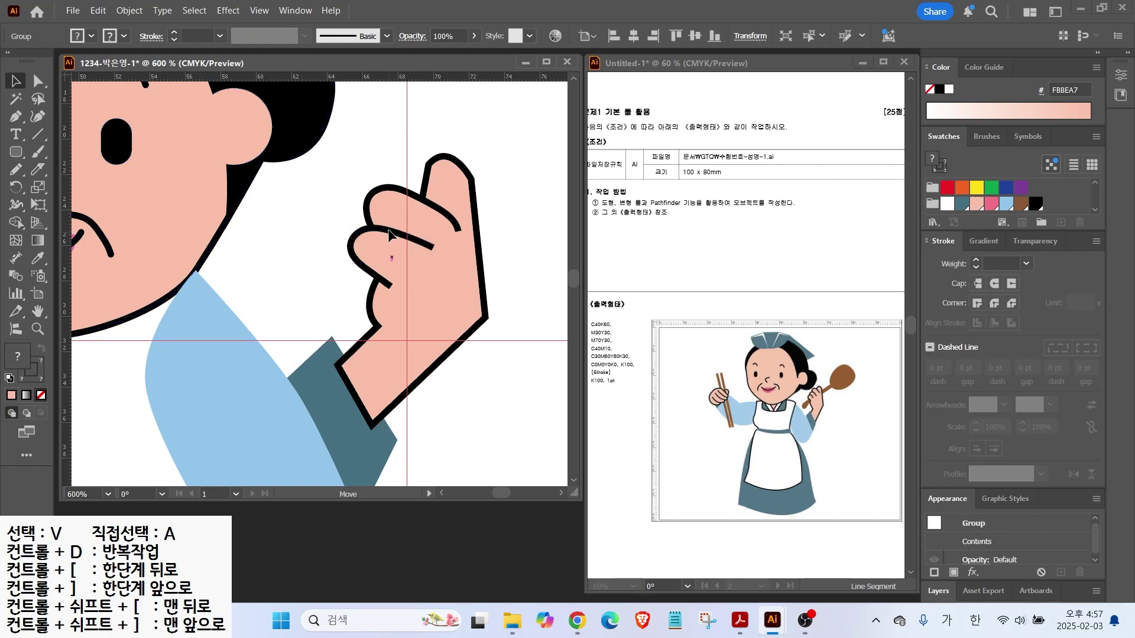
key("ctrl+shift+a")
Draw a third, smaller finger curve and shrink it to fit the hand
key("n")
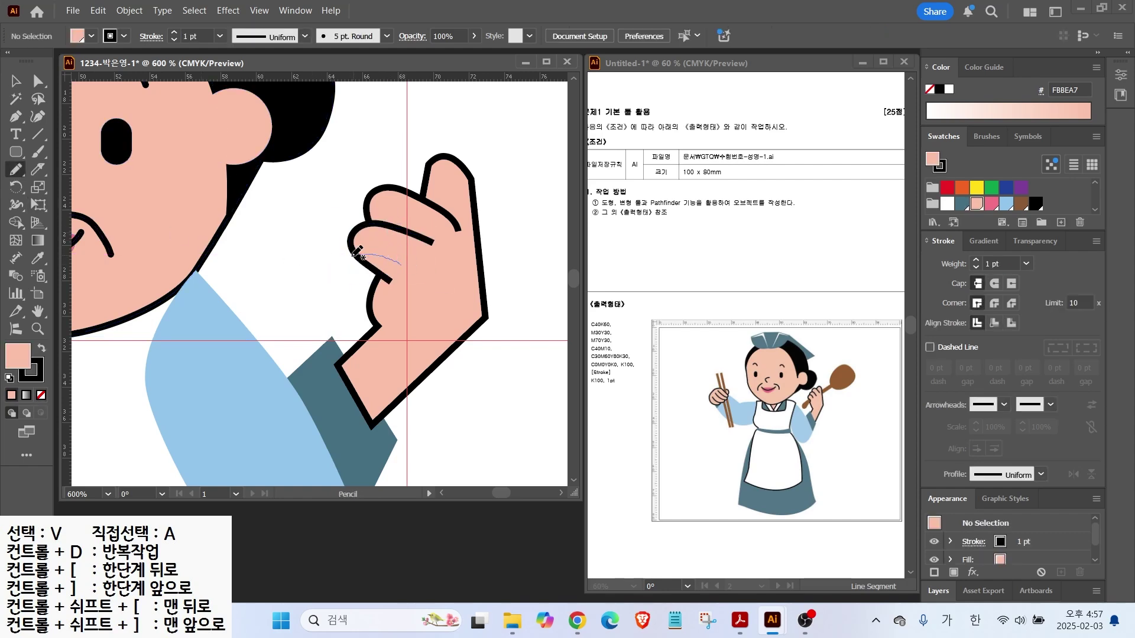
mouse_move(357, 253)
left_mouse_down()
mouse_move(352, 290)
mouse_move(376, 306)
left_mouse_up()
key("v")
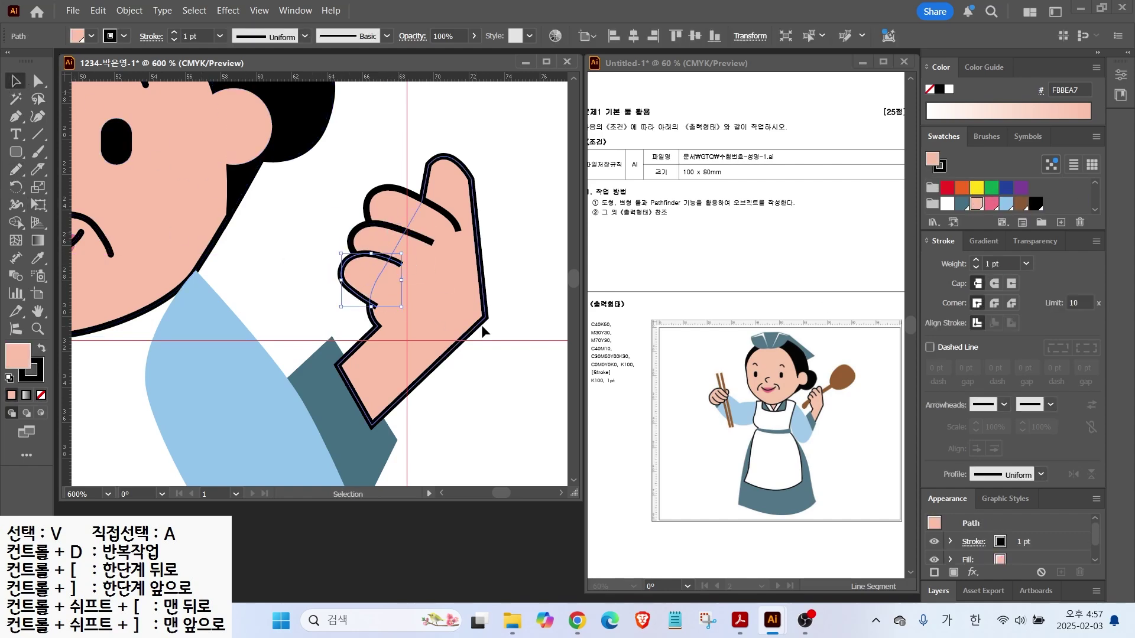
mouse_move(368, 278)
left_mouse_down()
mouse_move(355, 301)
mouse_move(358, 290)
left_mouse_up()
left_click(88, 176)
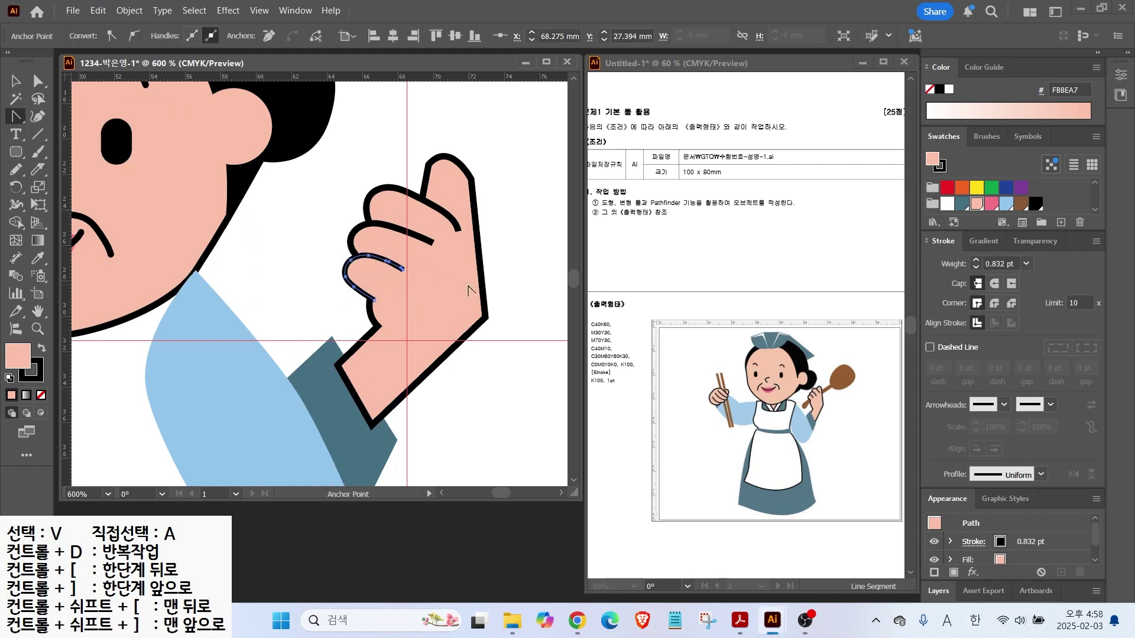
Send the hand backward behind the teal cuff and view the whole character
key("a")
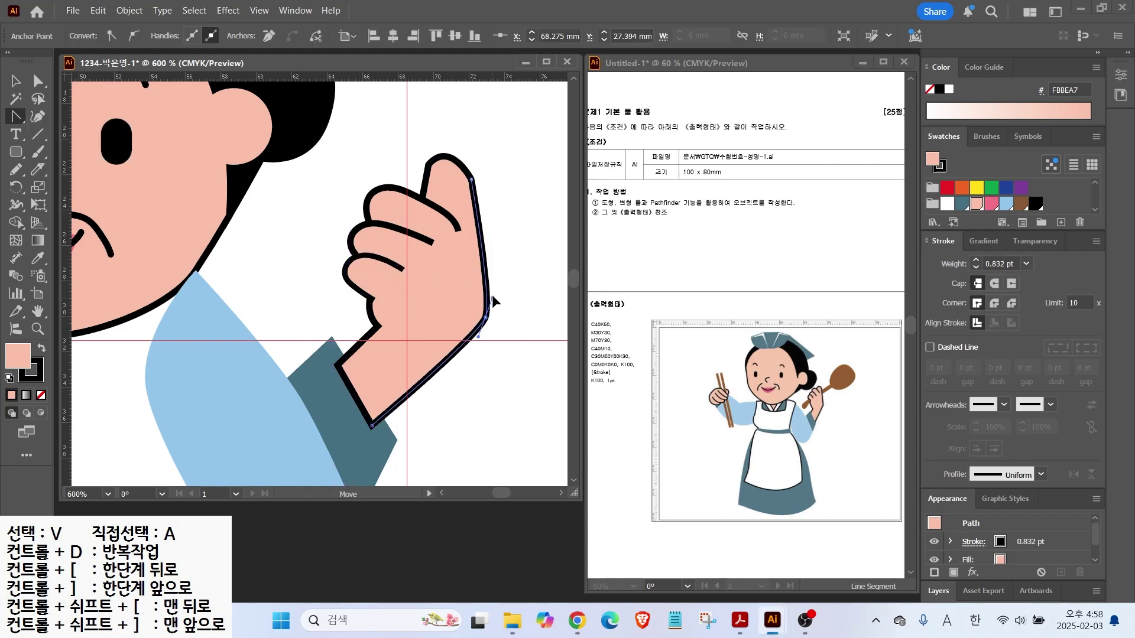
left_click(484, 321)
left_click(383, 370)
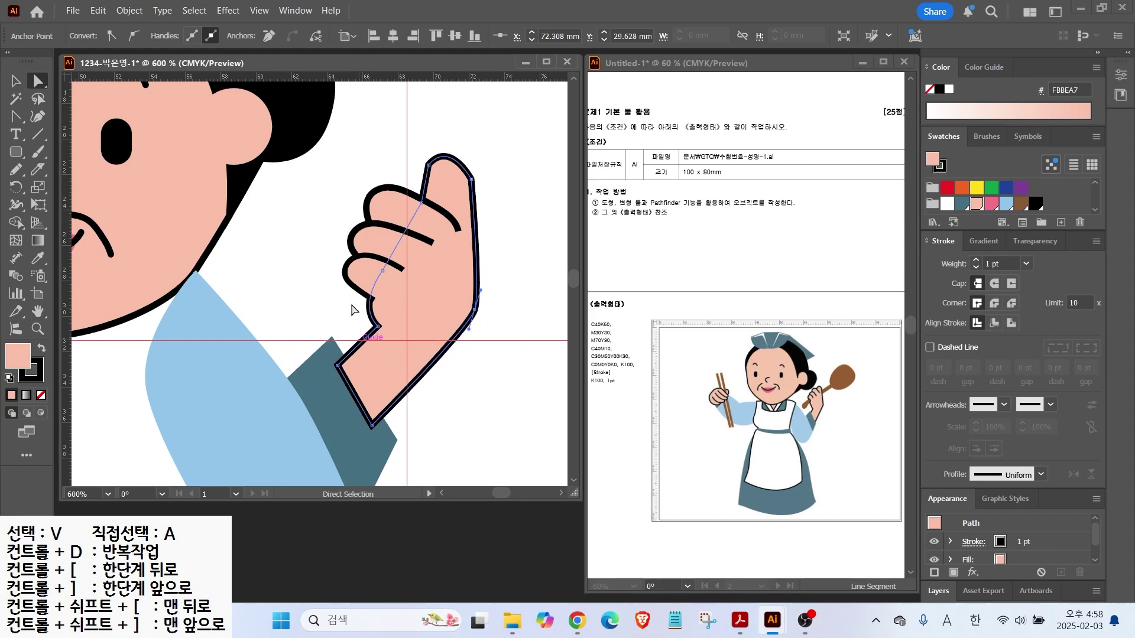
key("v")
right_click(384, 303)
mouse_move(450, 532)
left_click(594, 579)
left_click(493, 360)
scroll(493, 359, "down", 3)
left_click_drag(492, 355, 413, 367)
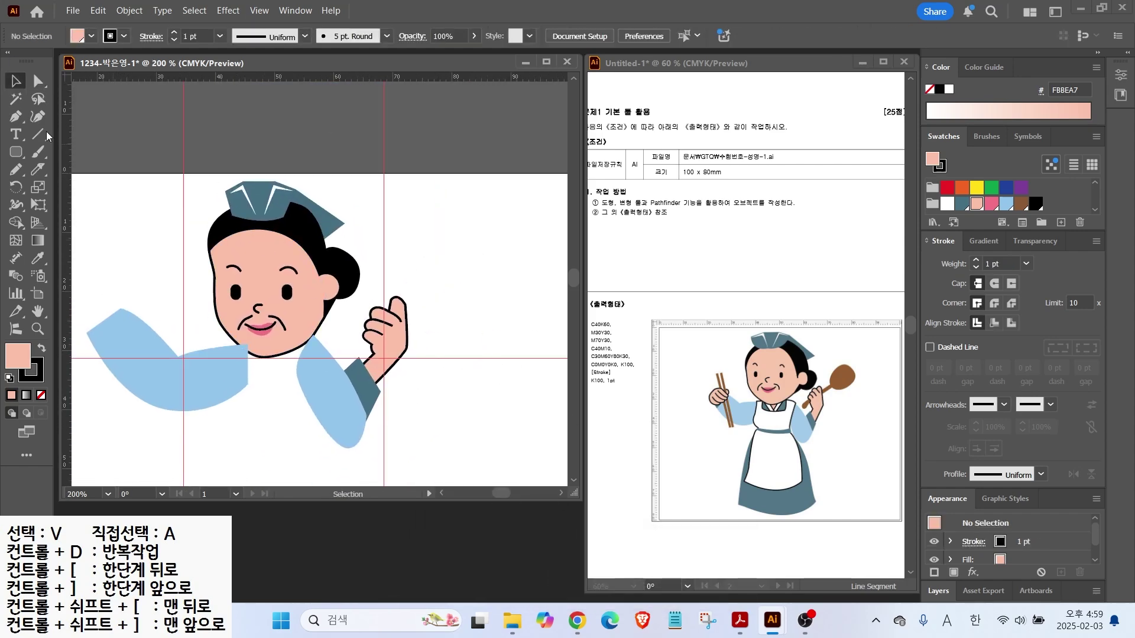
Draw an ellipse and reshape its top anchor into a spoon bowl
left_click(16, 153)
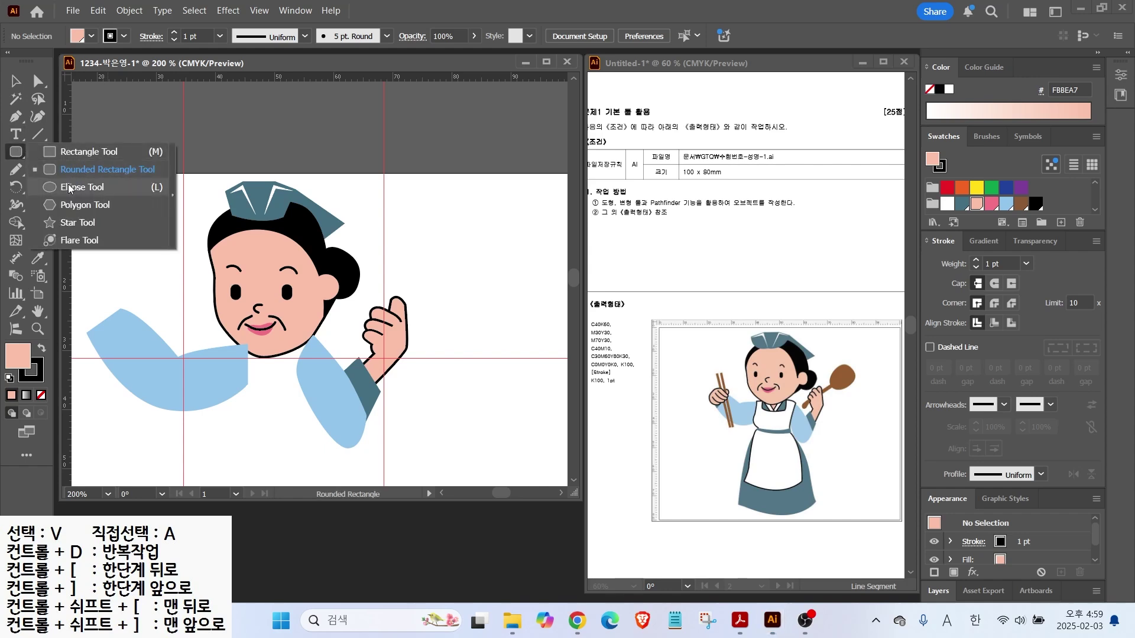
left_click(79, 187)
left_click_drag(440, 220, 494, 293)
left_click(39, 83)
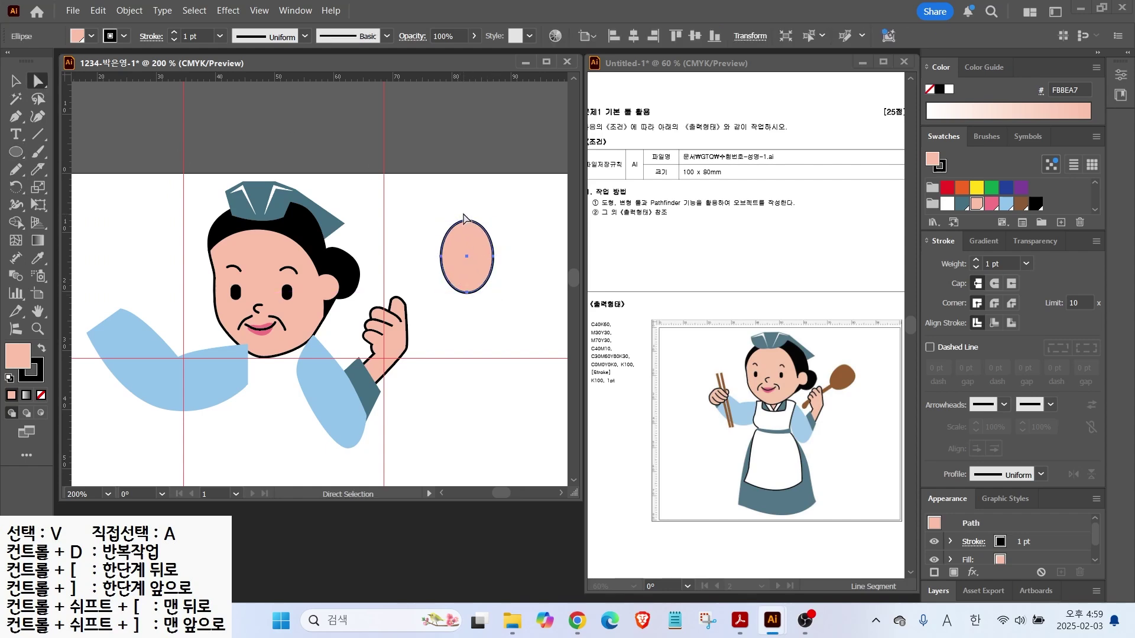
left_click(465, 220)
left_click_drag(465, 221, 469, 244)
Add a thin rounded-rectangle handle, fill both pieces brown, and set stroke to None
left_click(16, 152)
left_click(65, 171)
left_click_drag(458, 282, 467, 372)
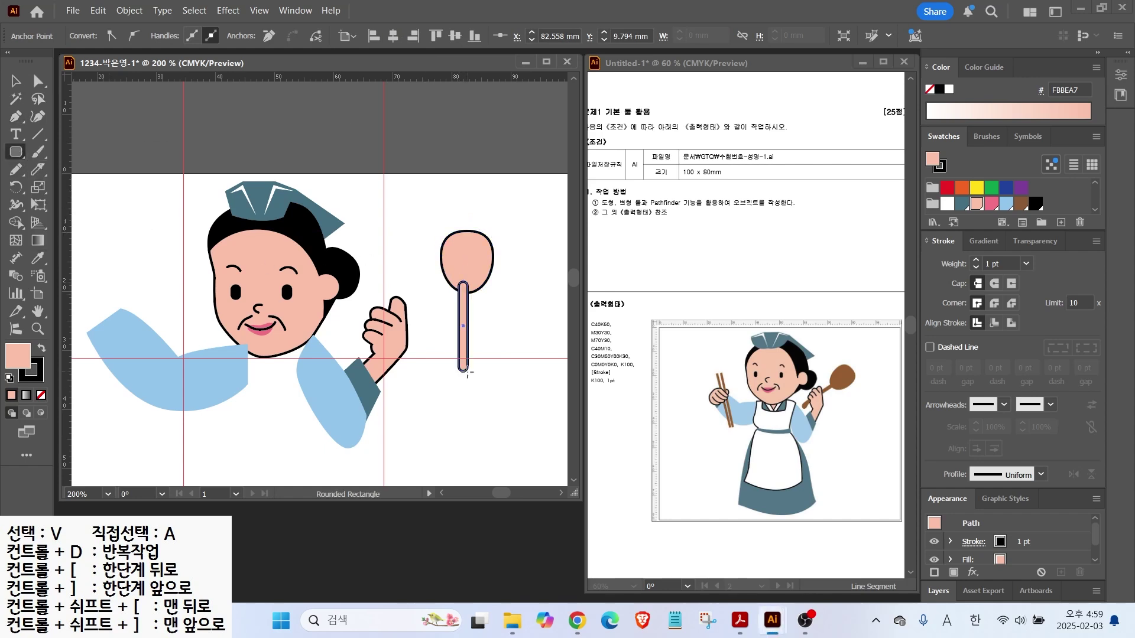
key("v")
left_click(465, 254, "shift")
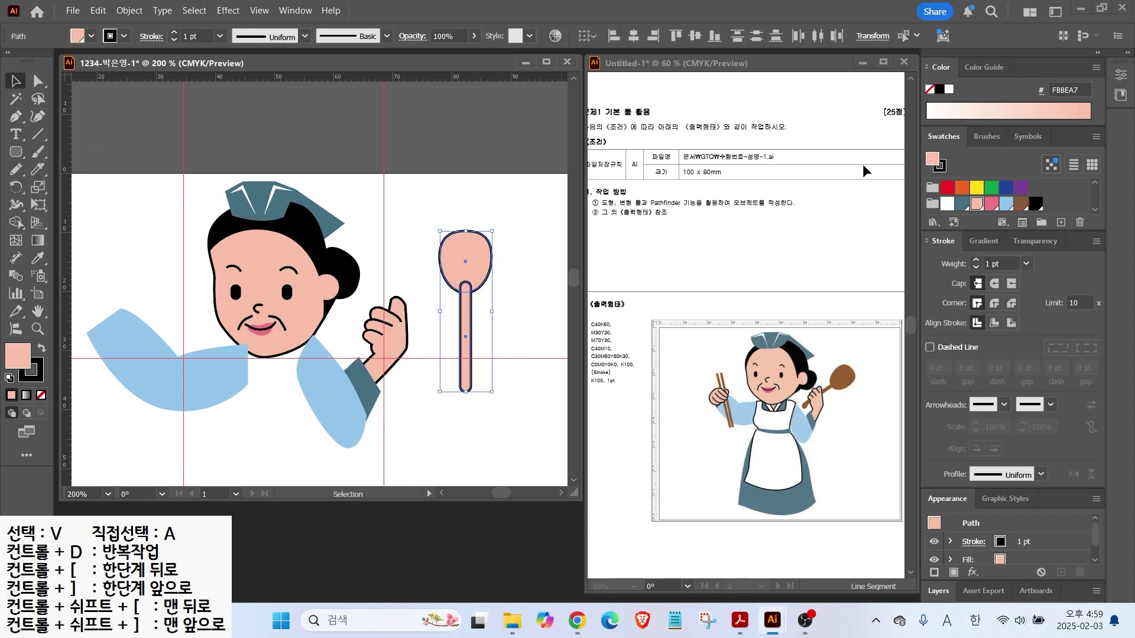
left_click(1020, 204)
key("x")
key("slash")
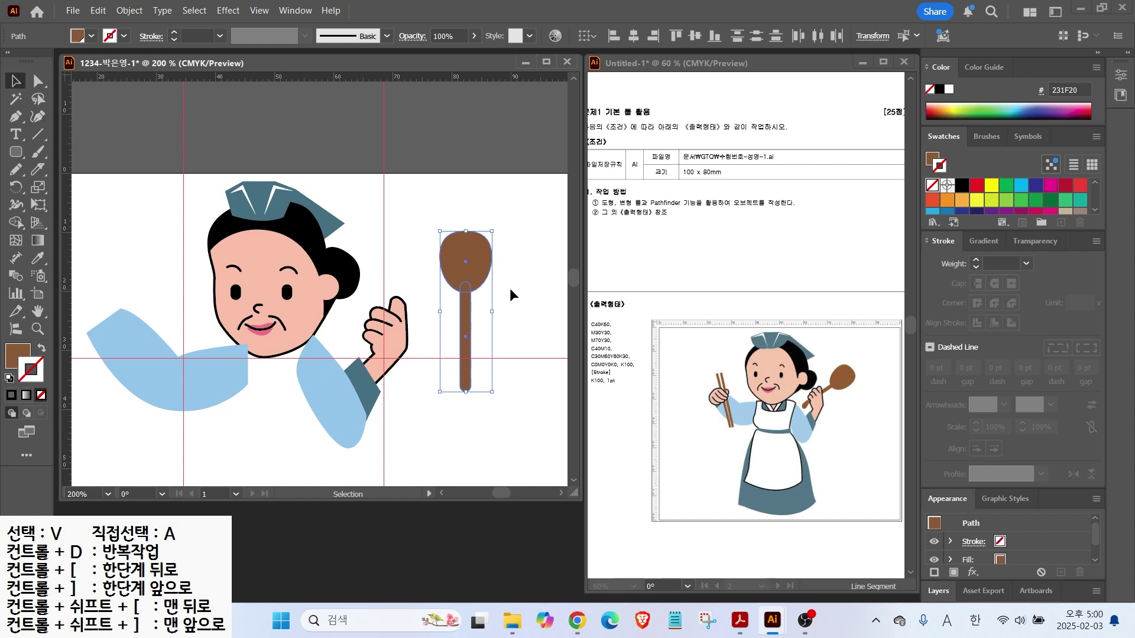
Unite the spoon bowl and handle into one shape using the Pathfinder panel
key("v")
left_click(293, 10)
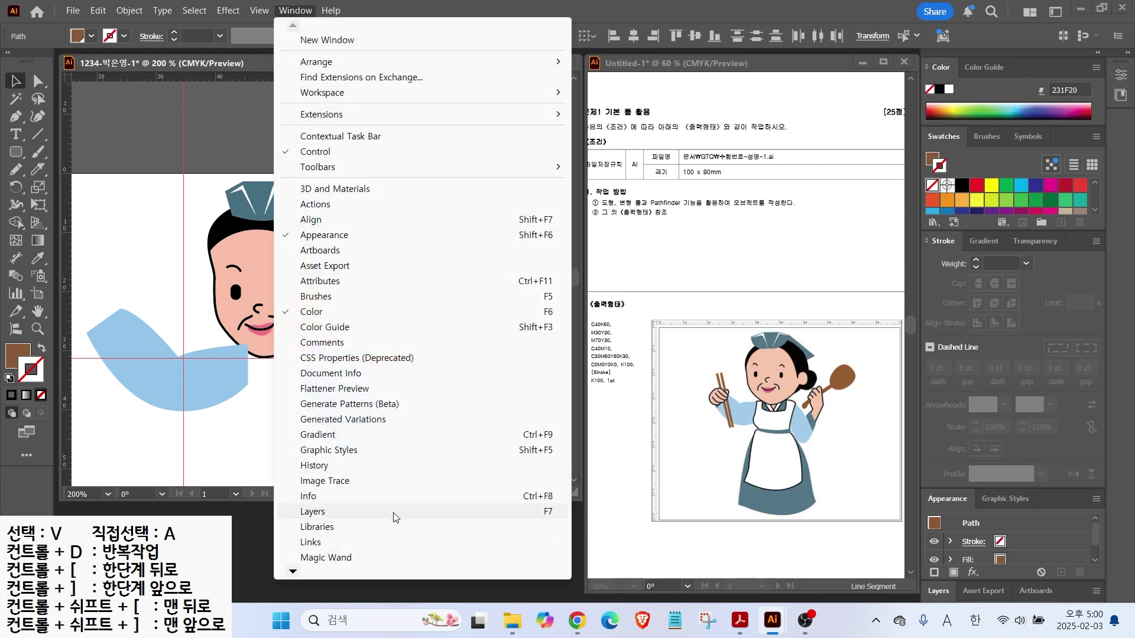
mouse_move(294, 577)
left_click(319, 421)
left_click_drag(619, 95, 489, 488)
scroll(420, 324, "down", 4)
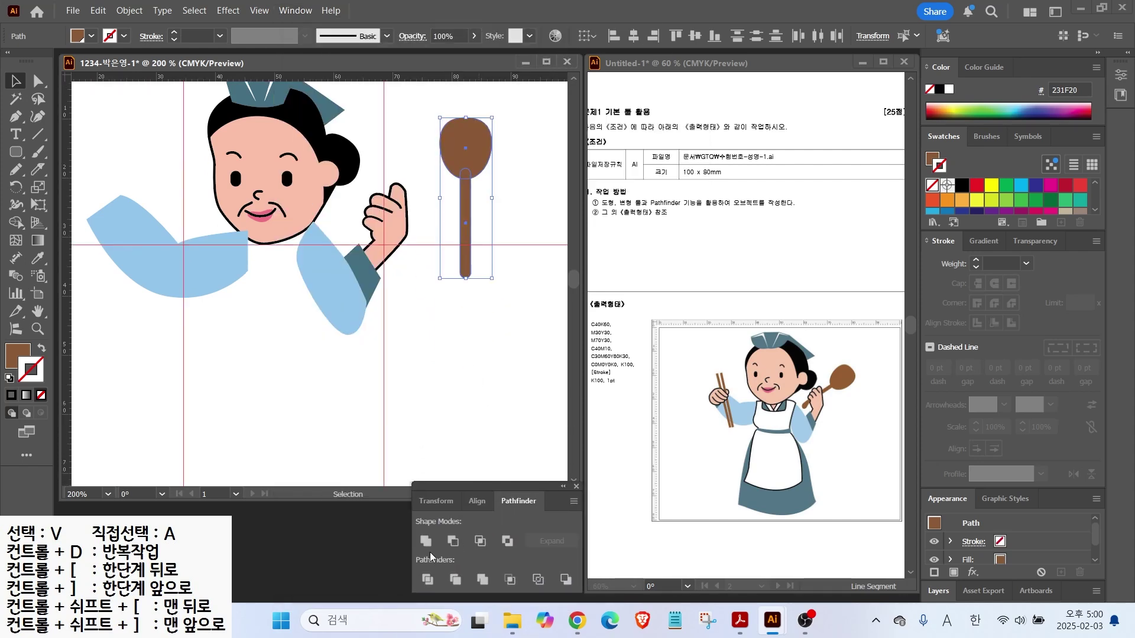
left_click(429, 544)
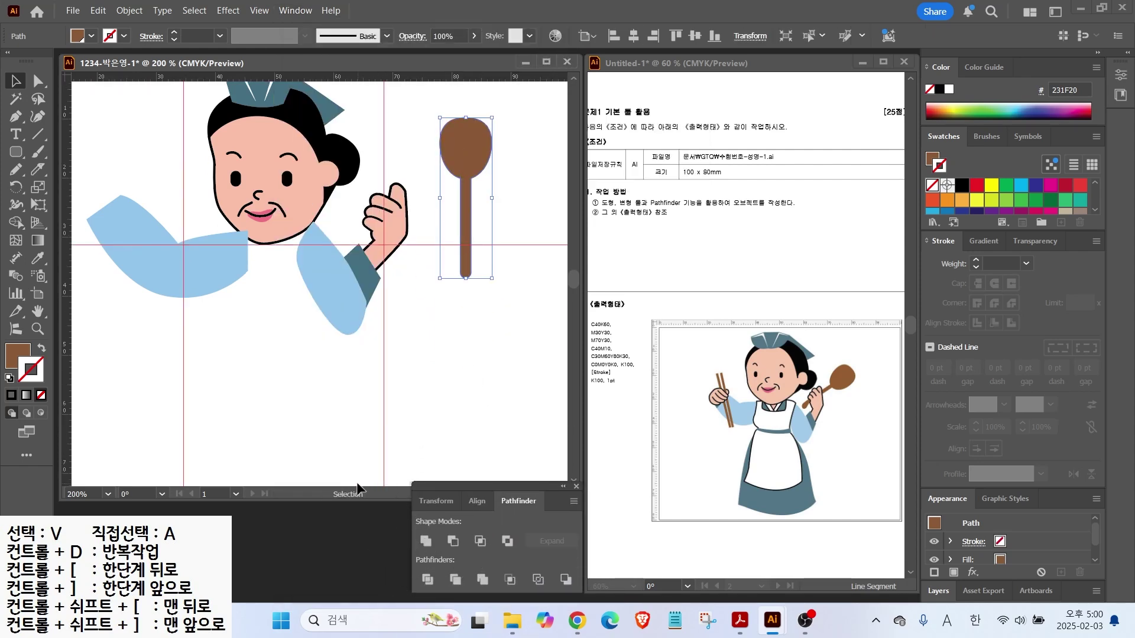
left_click_drag(359, 501, 354, 478)
Tilt the spoon clockwise, place it on the raised hand, and send it to the back
left_click_drag(495, 137, 523, 166)
left_click_drag(493, 204, 486, 152)
right_click(474, 231)
mouse_move(497, 532)
left_click(645, 581)
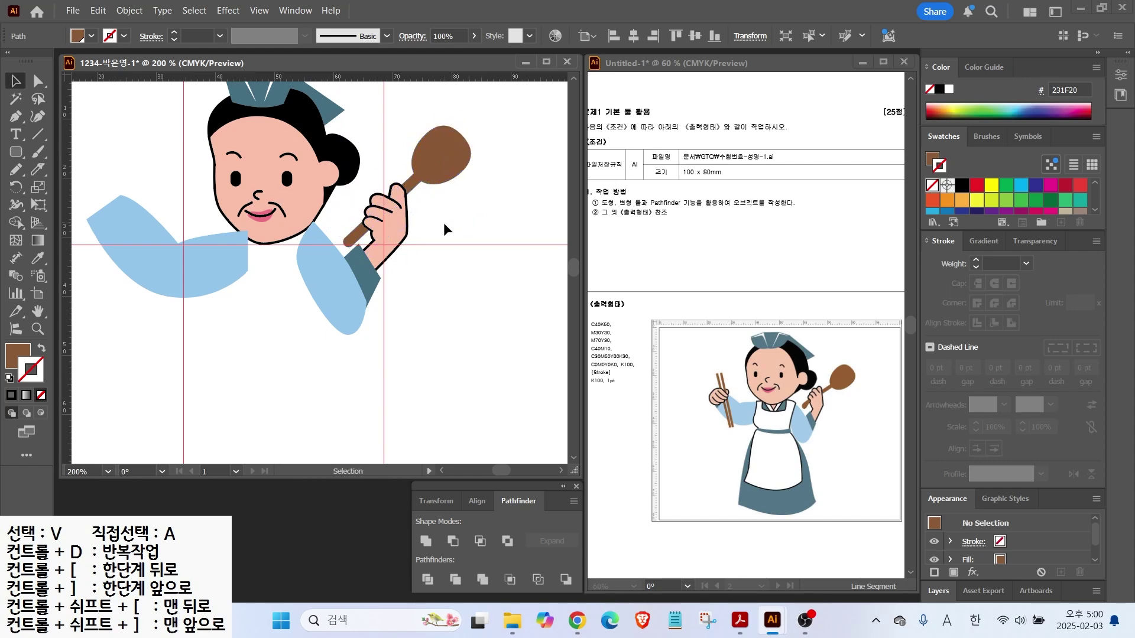
left_click(289, 253)
scroll(295, 370, "left", 3)
Draw a closed, black-outlined fist shape at the left sleeve end with the Pen tool
scroll(160, 190, "up", 2)
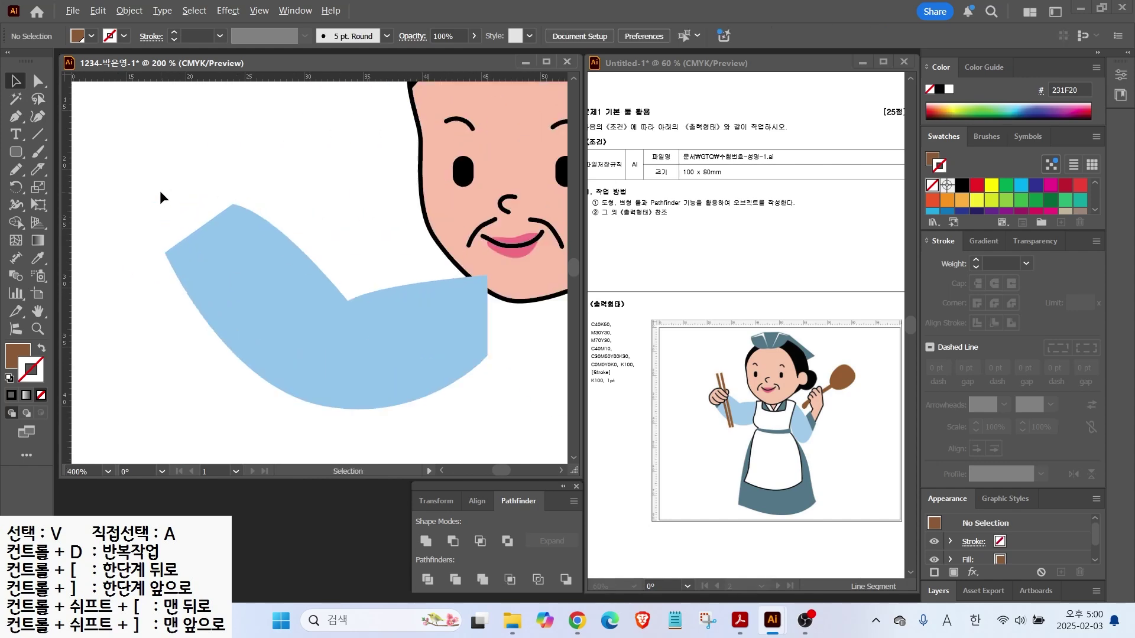
left_click(17, 120)
left_click(9, 379)
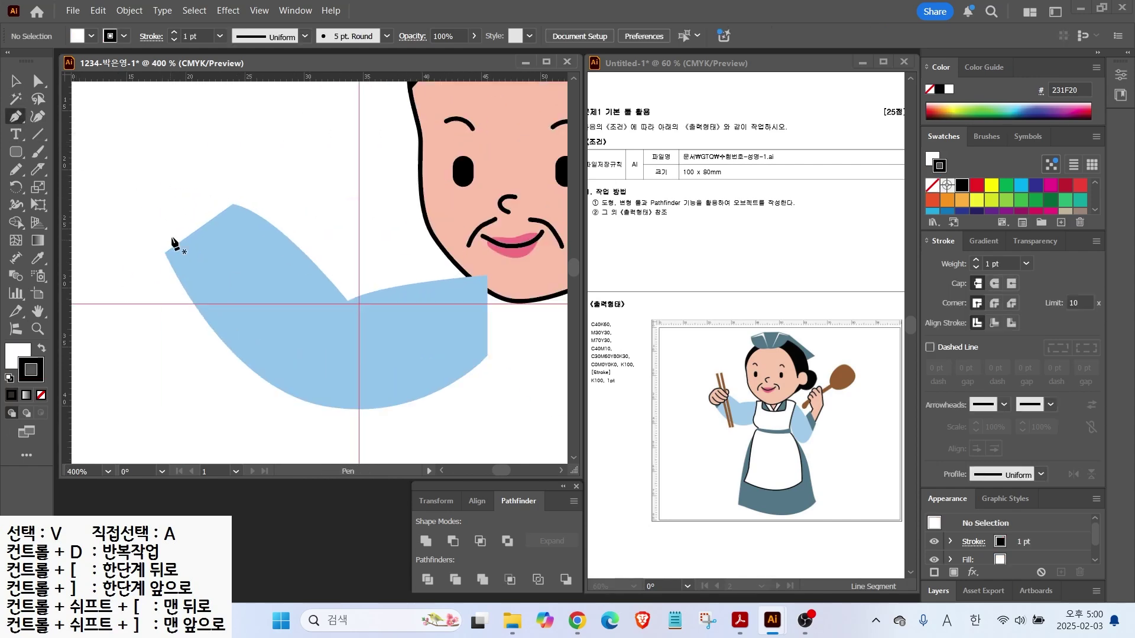
left_click(224, 200)
left_click_drag(187, 195, 161, 204)
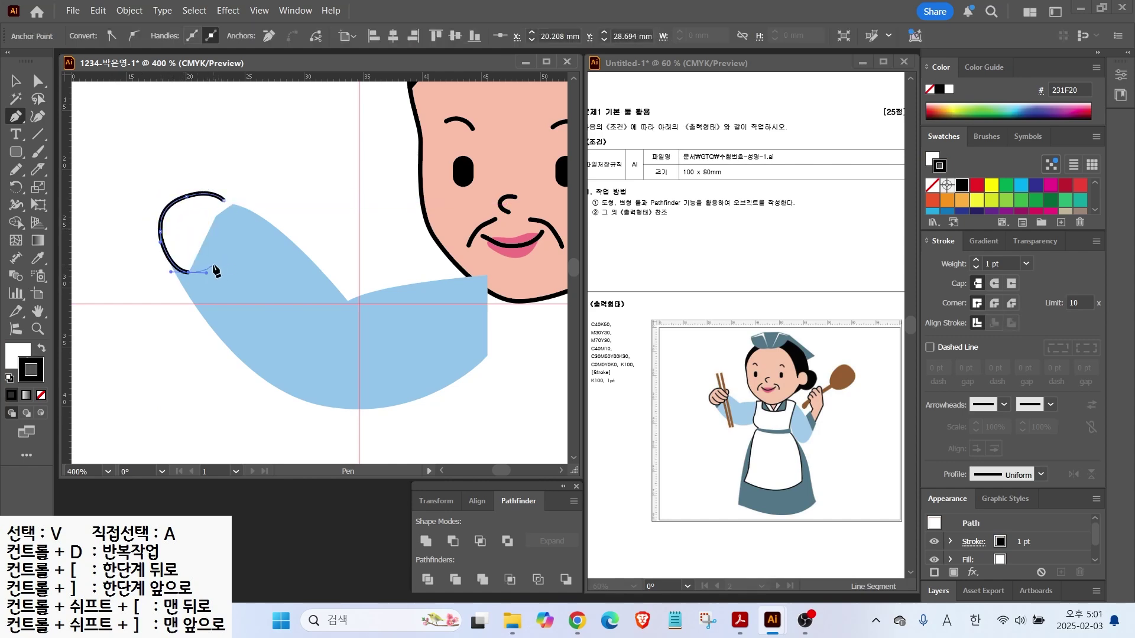
left_click_drag(223, 261, 240, 211)
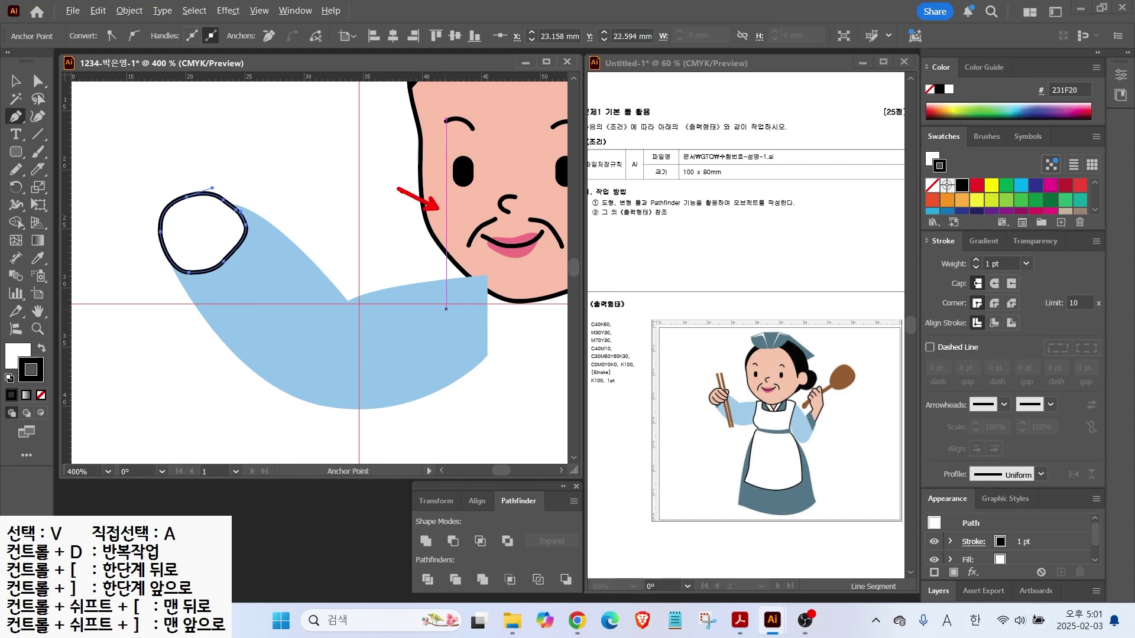
key("Escape")
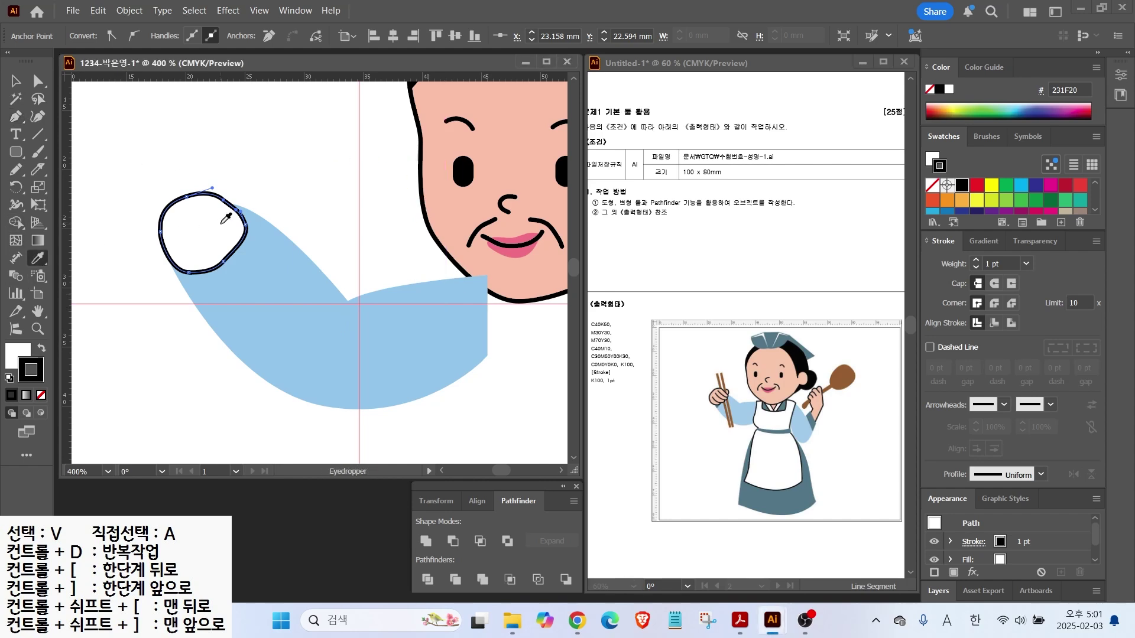
Sample the face's skin pink onto the fist, scale it up, and select the left sleeve
left_click(437, 181)
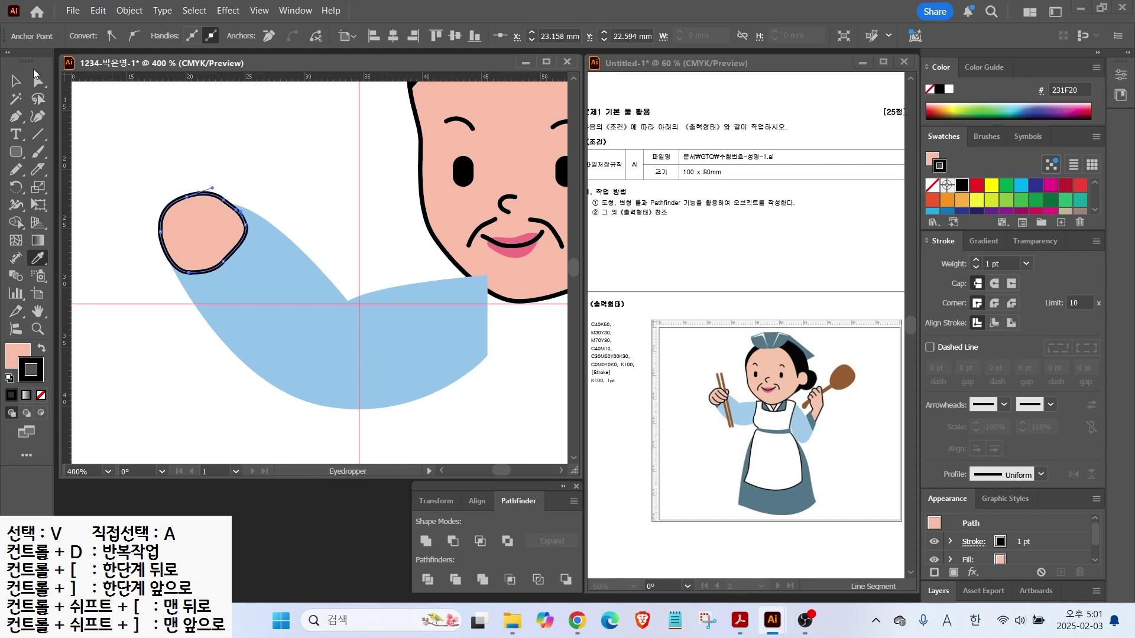
key("v")
left_click_drag(243, 186, 260, 172)
mouse_move(213, 208)
left_mouse_down()
mouse_move(201, 210)
mouse_move(280, 149)
left_mouse_up()
left_click(198, 241)
left_click(37, 169)
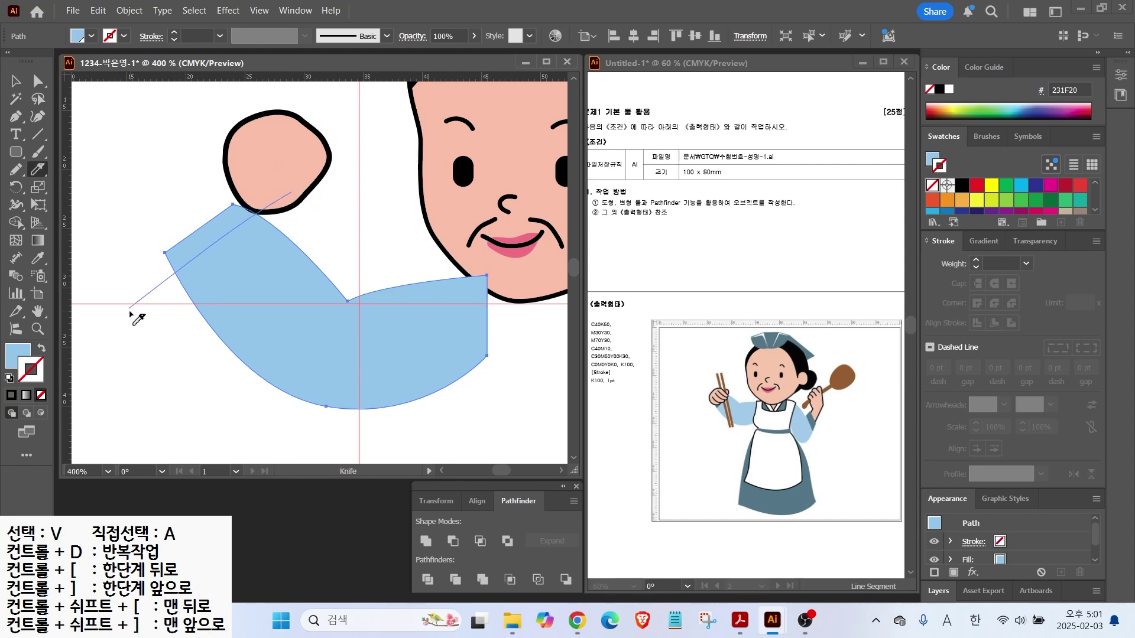
Knife off the left sleeve's end, colour it dark teal, and move the fist over it
left_click_drag(130, 314, 131, 313)
key("v")
left_click(186, 226)
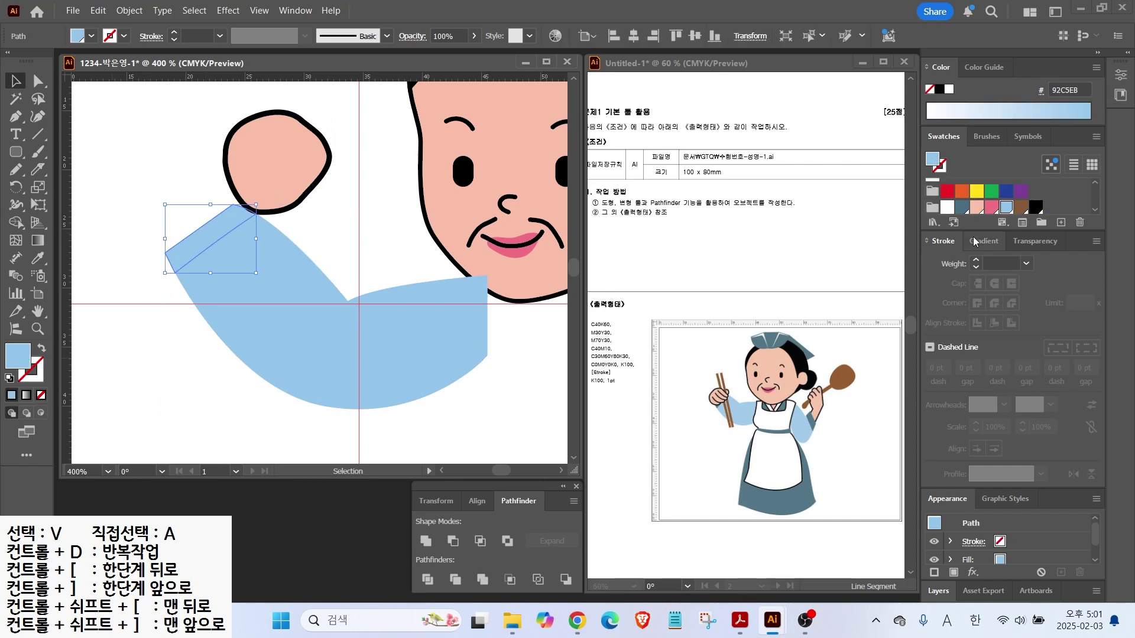
left_click(962, 207)
left_click_drag(271, 136, 197, 183)
left_click(258, 165)
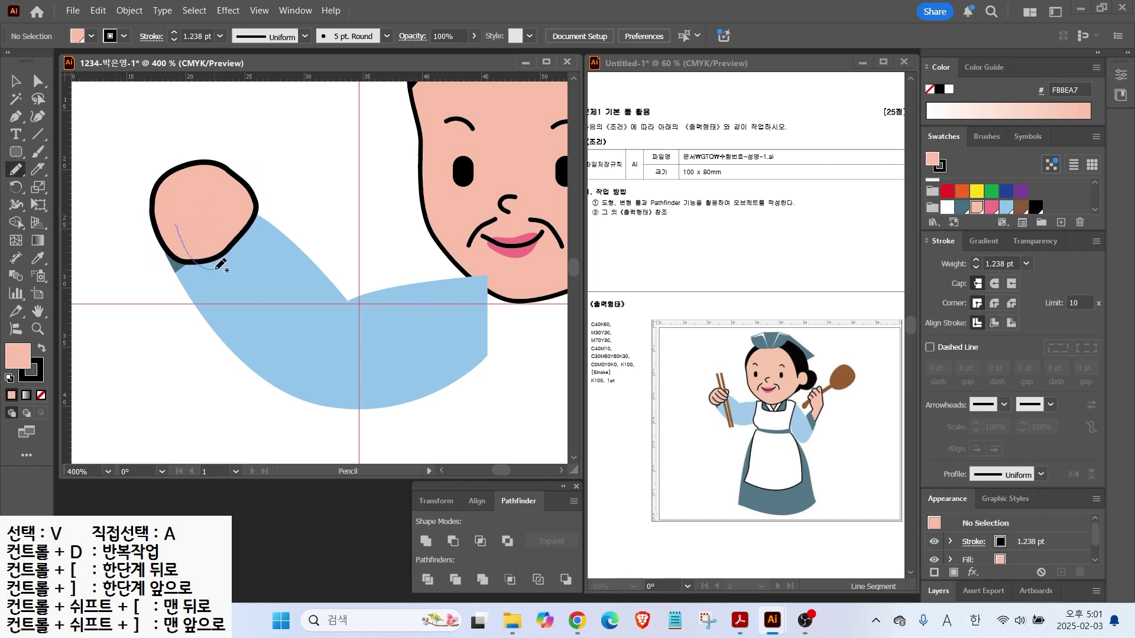
Draw a curled finger line on the left fist and Alt-drag copies into place
left_click_drag(220, 266, 221, 242)
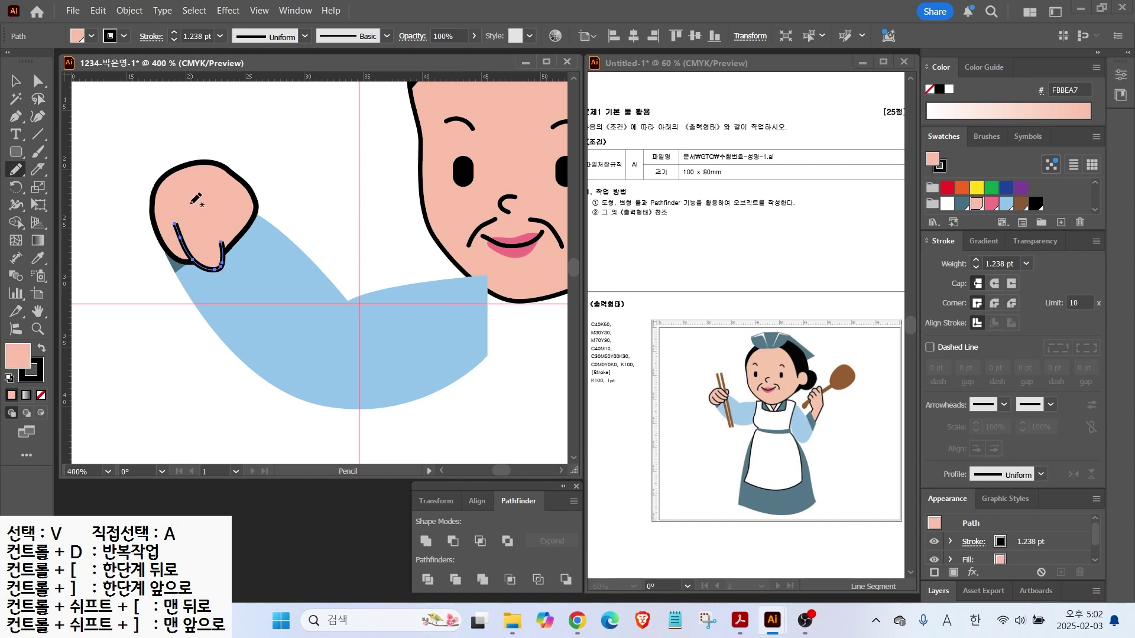
left_click(38, 258)
key("ctrl+z")
left_click(15, 81)
left_click_drag(241, 213, 258, 196)
left_click(298, 216)
left_click(210, 248)
left_click_drag(210, 248, 262, 201)
key("a")
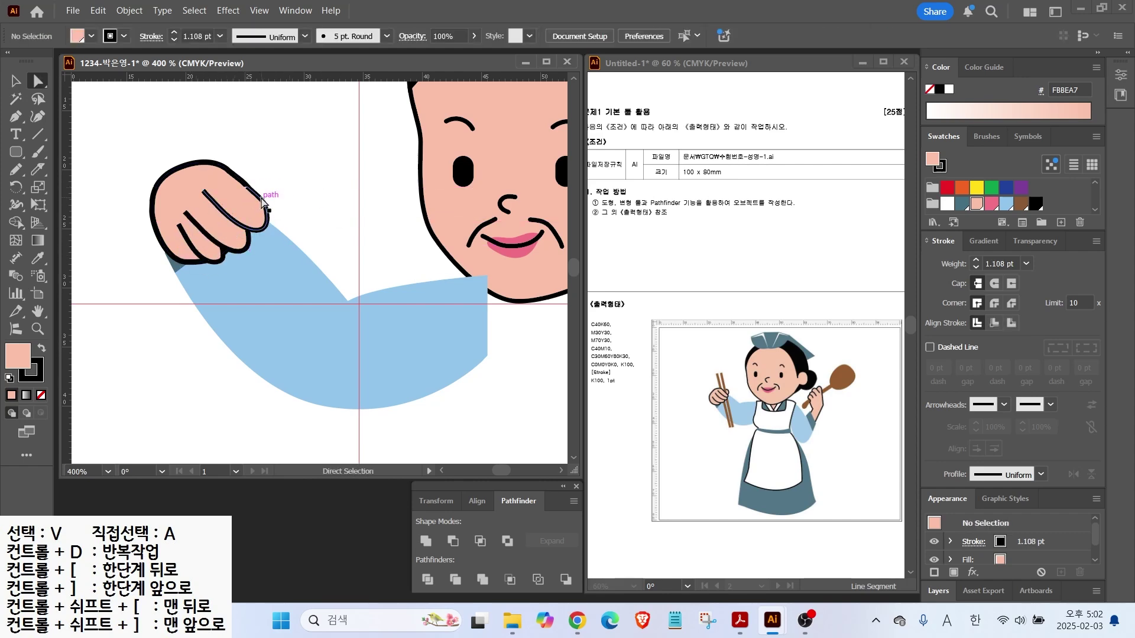
left_click(17, 151)
Draw a tall narrow brown chopstick with no outline over the fist
left_click_drag(293, 146, 310, 430)
left_click(1021, 204)
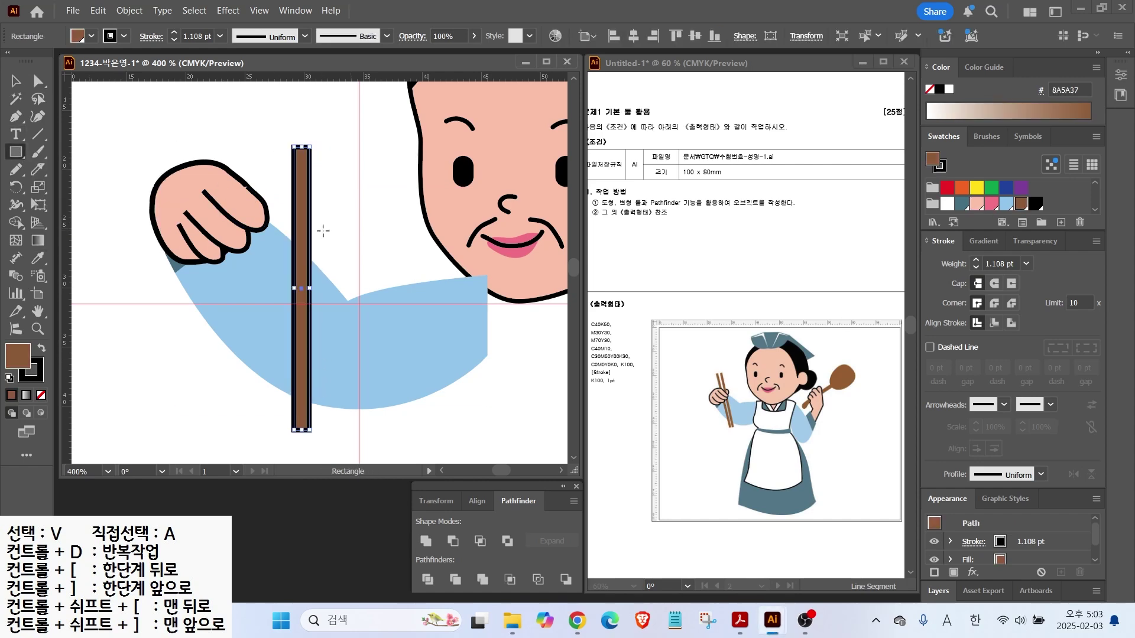
left_click(41, 394)
key("v")
key("ctrl+minus")
key("ctrl+minus")
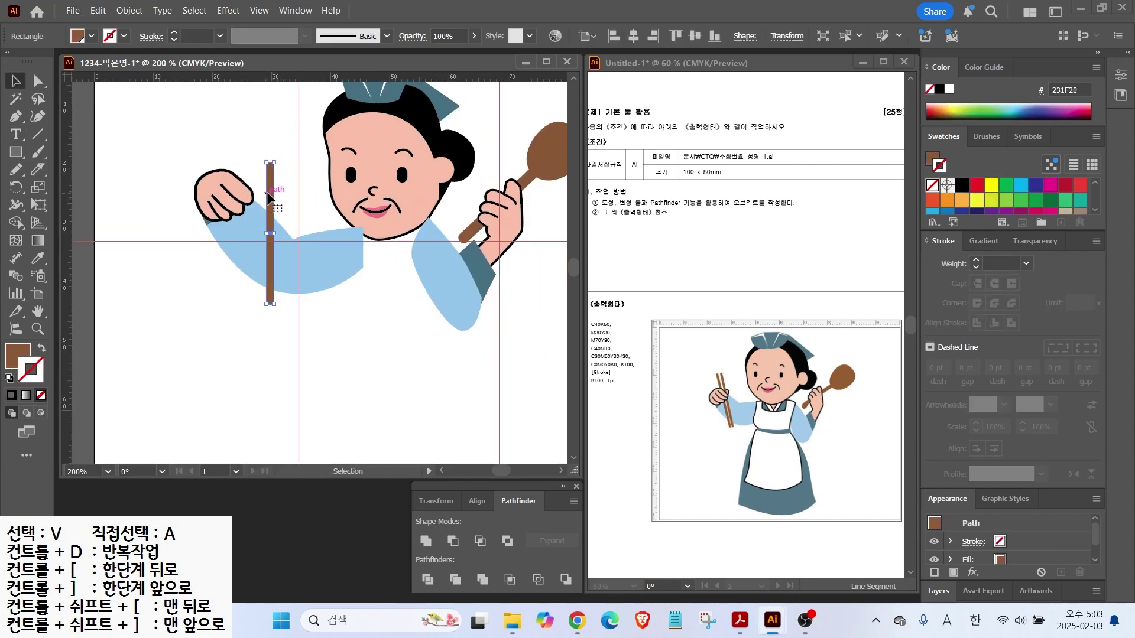
key("ctrl+plus")
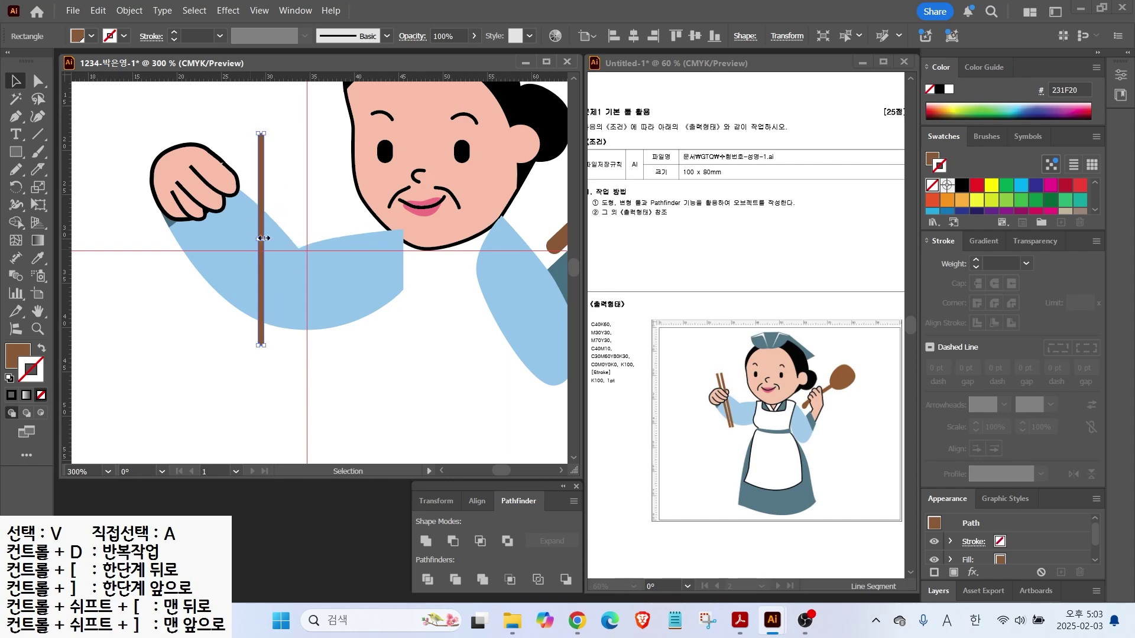
Copy the chopstick to the left, tilt it slightly, and move both into position
left_click_drag(265, 189, 250, 190)
left_click_drag(248, 128, 244, 130)
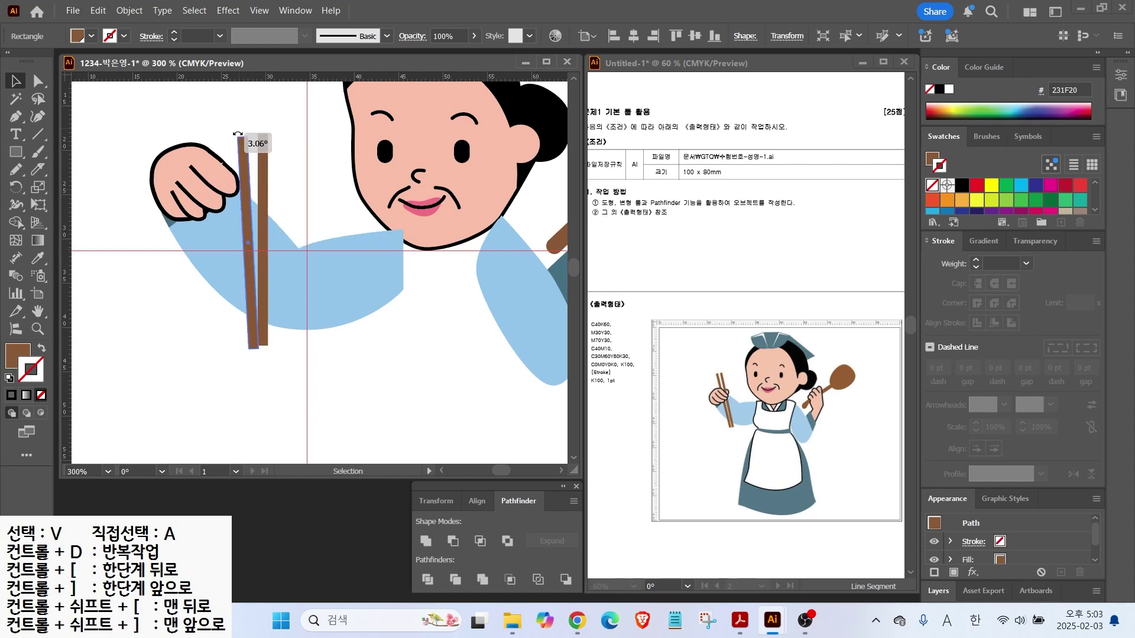
left_click(263, 178, "shift")
left_click_drag(263, 178, 287, 165)
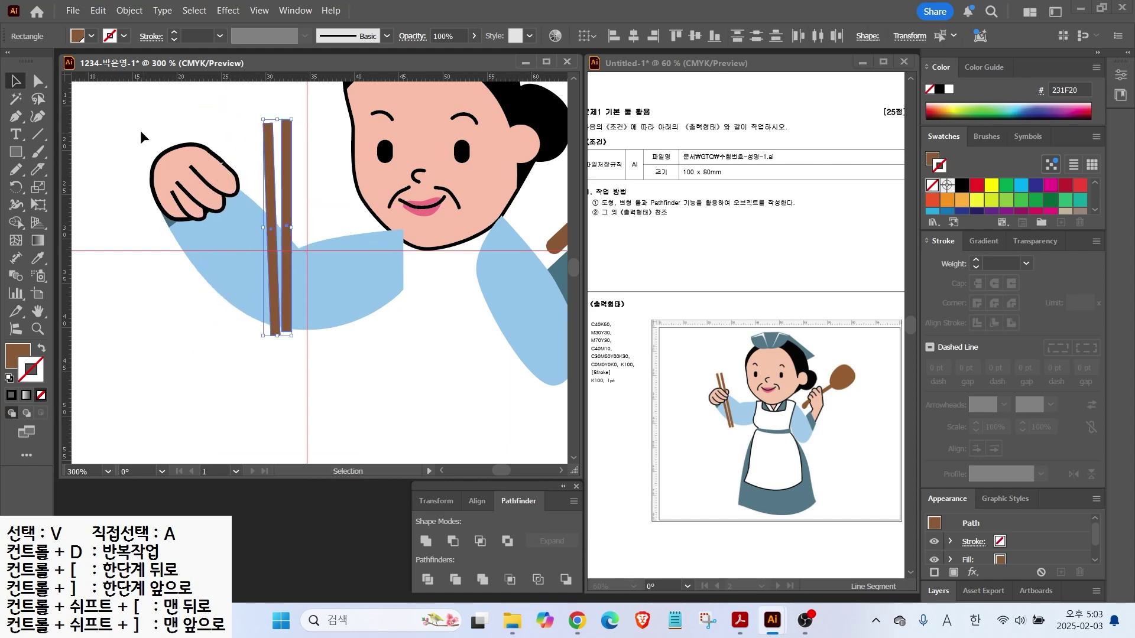
left_click(127, 170)
Group the hand parts together
left_click(188, 178)
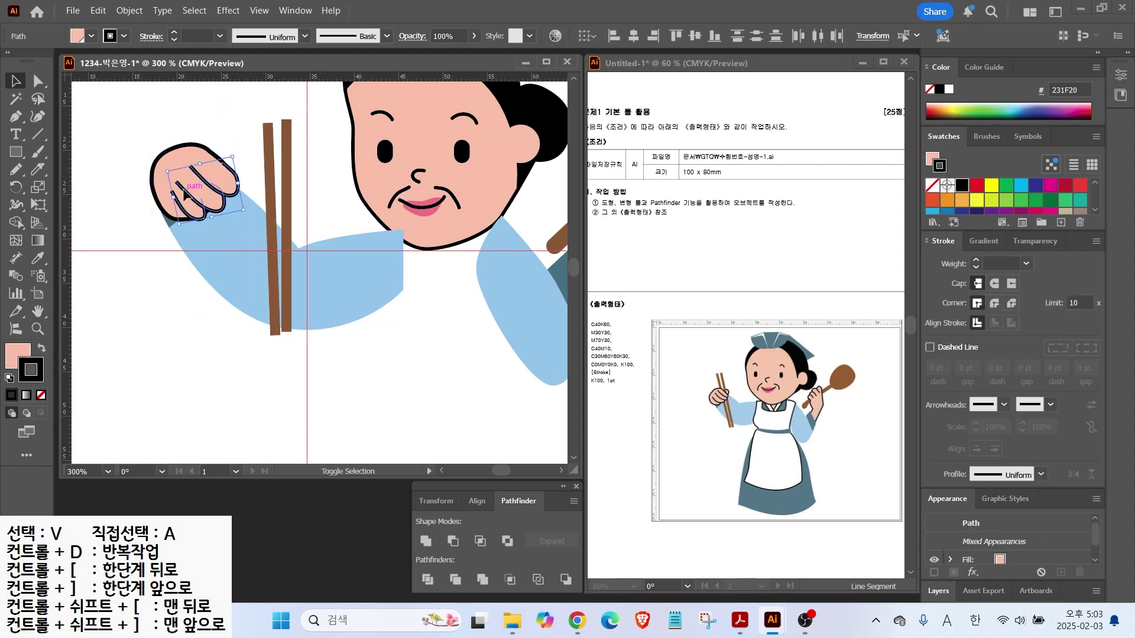
right_click(183, 176)
left_click(223, 285)
Move both chopsticks onto the hand and bring the hand in front of them
left_click(269, 169)
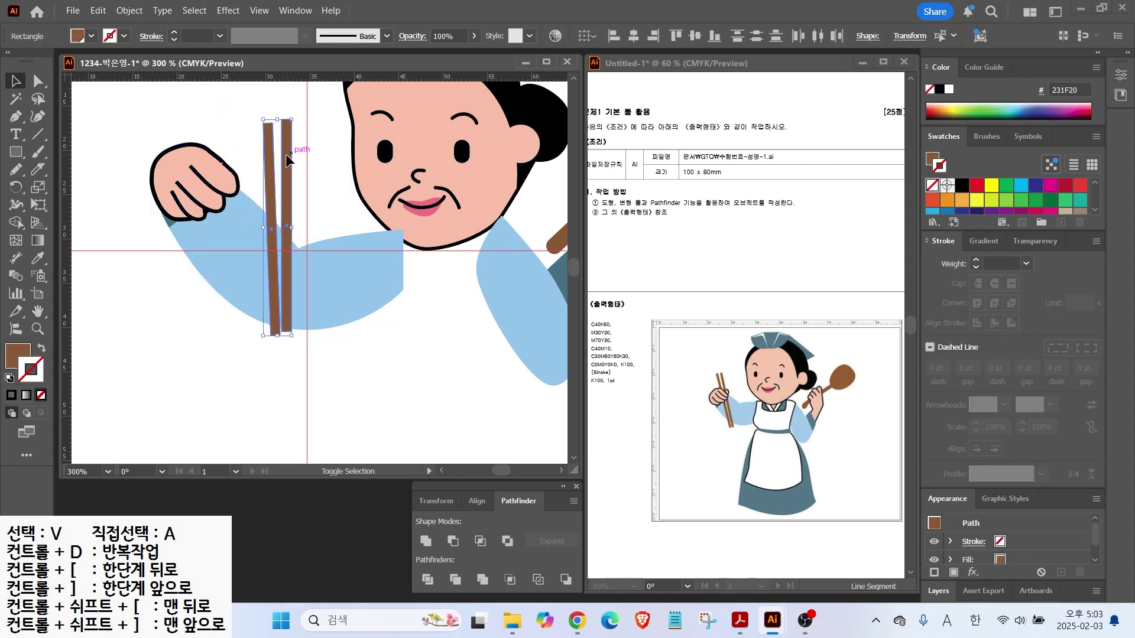
left_click(287, 166, "shift")
left_click_drag(287, 165, 224, 143)
left_click(184, 163)
right_click(183, 166)
mouse_move(249, 512)
left_click(384, 513)
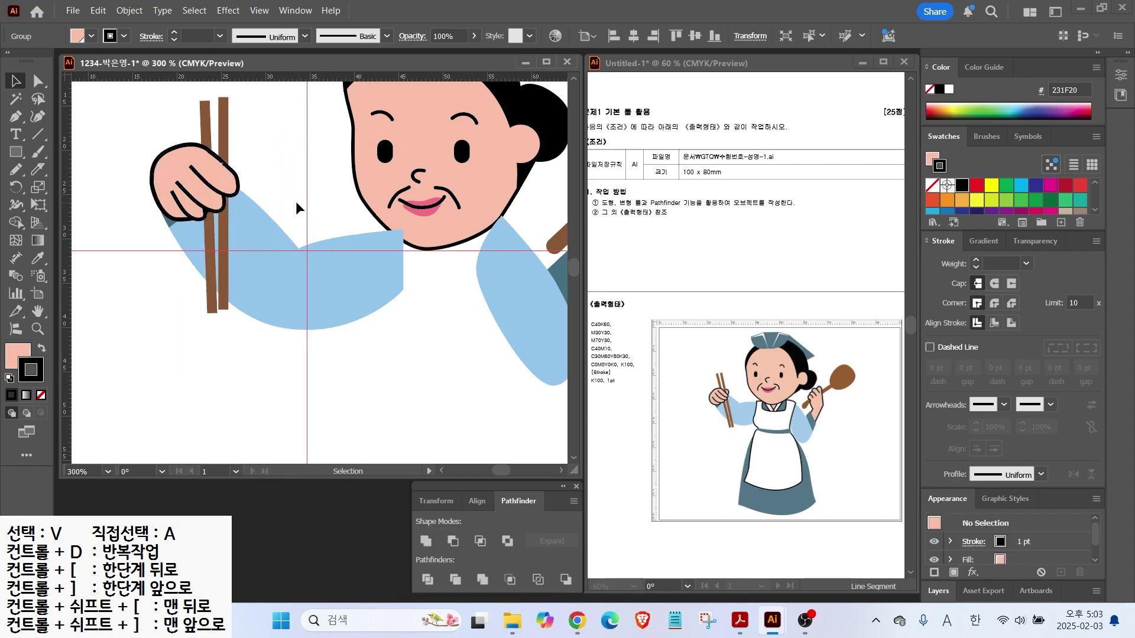
left_click(309, 202)
Draw a curled finger over the chopsticks and send it behind the hand
scroll(247, 118, "up", 2)
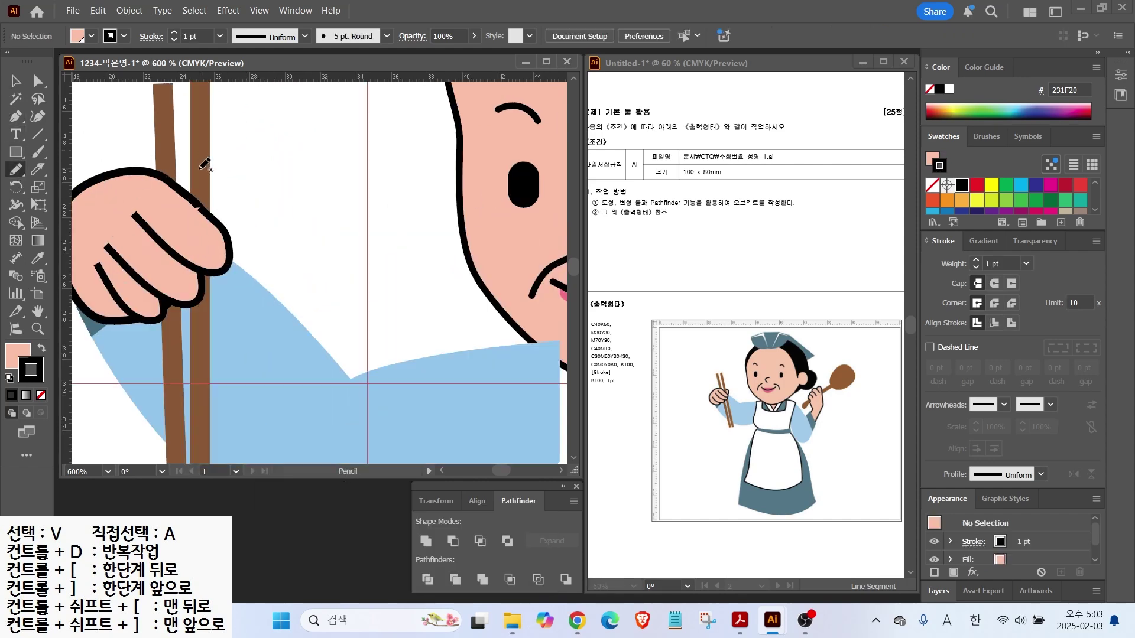
left_click_drag(209, 217, 199, 192)
key("v")
right_click(227, 188)
mouse_move(268, 532)
left_click(455, 562)
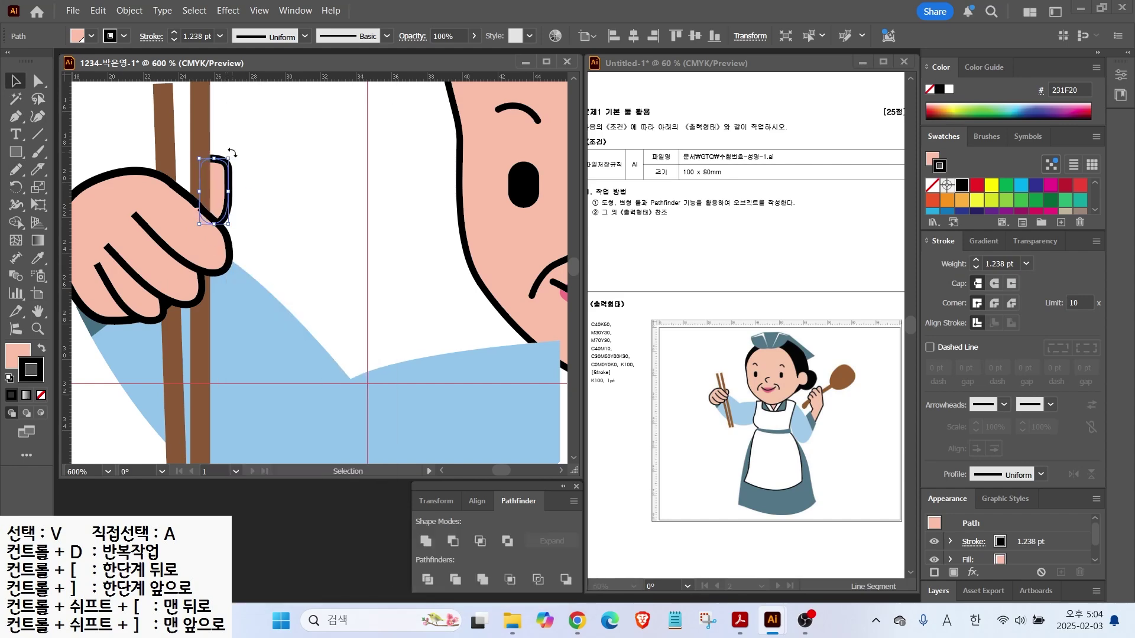
left_click(234, 198)
scroll(236, 201, "down", 4)
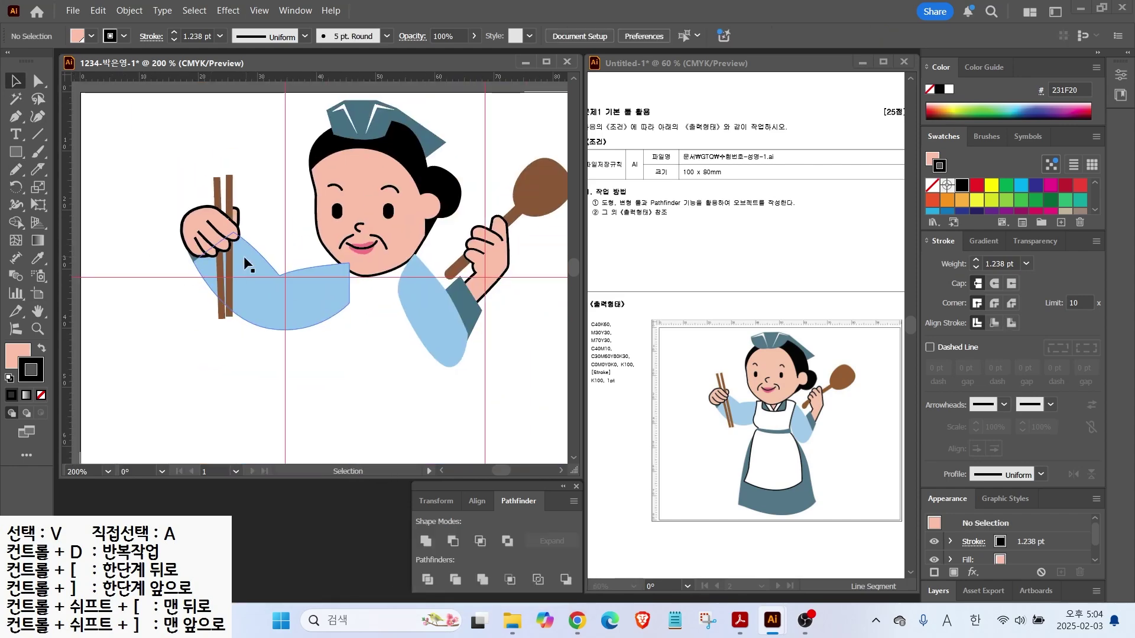
Draw a small outline-free neck triangle under the chin
scroll(264, 238, "down", 3)
scroll(264, 238, "right", 2)
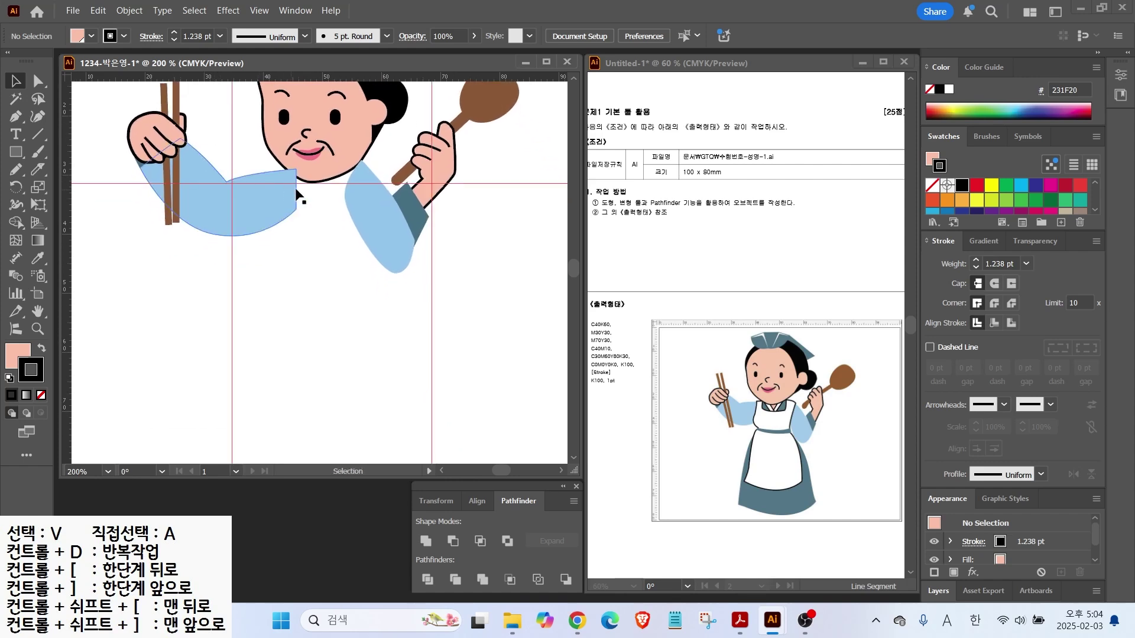
key("p")
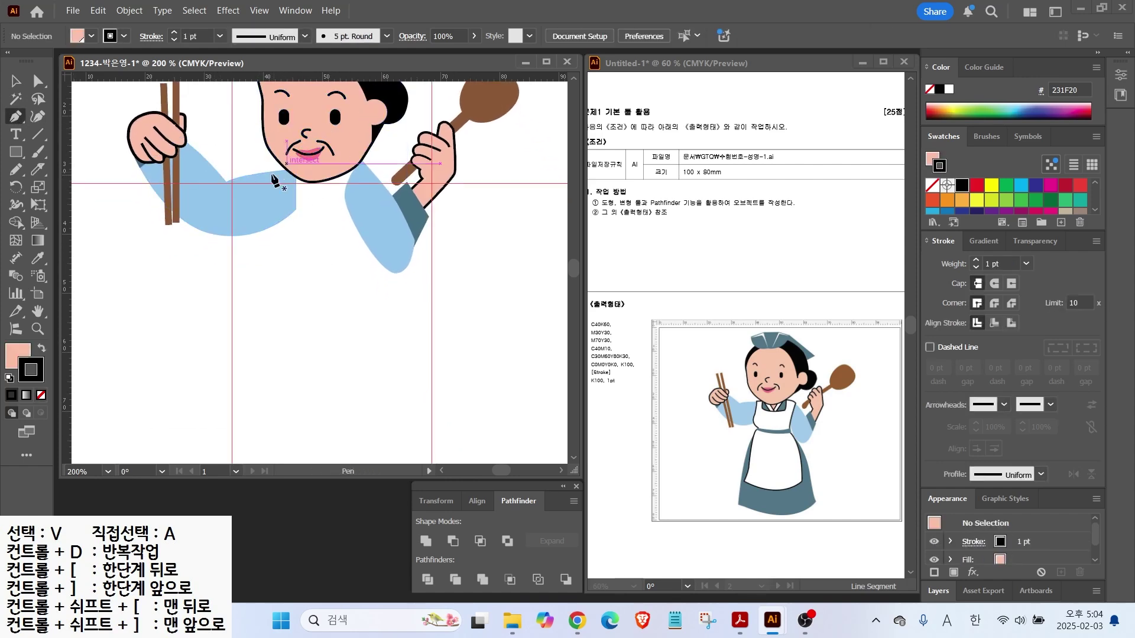
left_click(315, 217)
left_click(341, 168)
left_click(295, 168)
key("/")
left_click(15, 81)
left_click(339, 207)
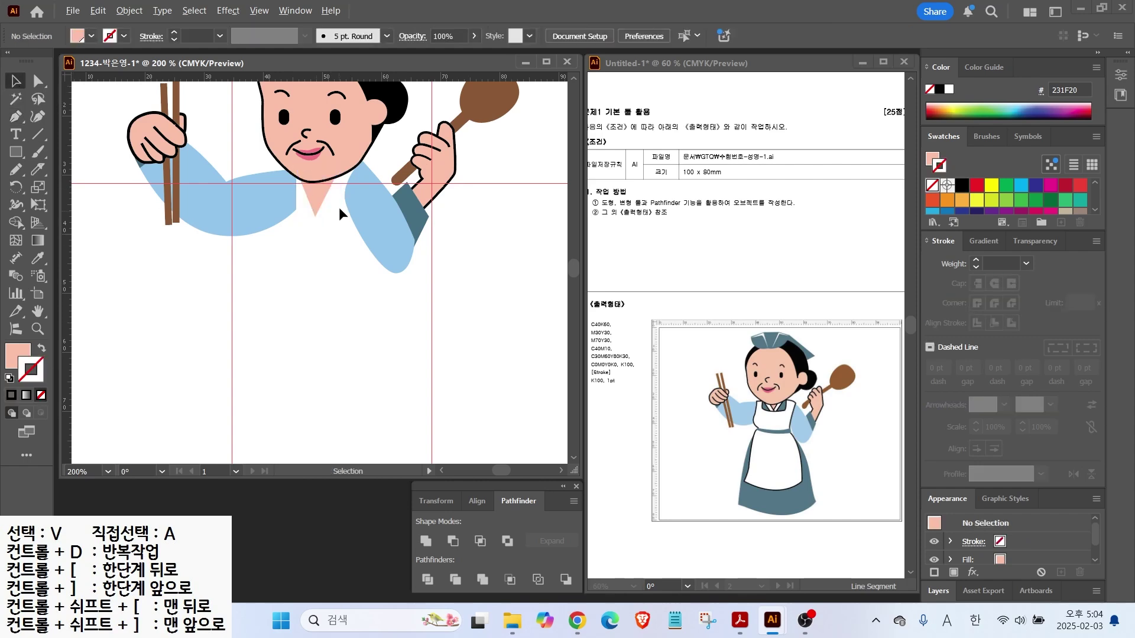
Draw a white, black-outlined strip under the chin and copy it tilted into a V
scroll(340, 209, "up", 2)
left_click_drag(263, 256, 284, 395)
key("d")
key("v")
left_click_drag(278, 355, 273, 220)
left_click_drag(289, 271, 299, 293)
left_click_drag(296, 224, 306, 185)
Bring the left collar strip in front of the right, and raise the face above both
left_click(275, 217)
key("ctrl+shift+]")
left_click(303, 121)
key("ctrl+shift+]")
Nudge and tilt the collar strips and neck piece so they sit under the chin
left_click_drag(277, 223, 278, 208)
left_click_drag(324, 194, 325, 184)
left_click_drag(321, 247, 310, 227)
left_click(284, 218)
left_click_drag(272, 261, 310, 210)
left_click_drag(302, 210, 302, 203)
left_click(316, 243)
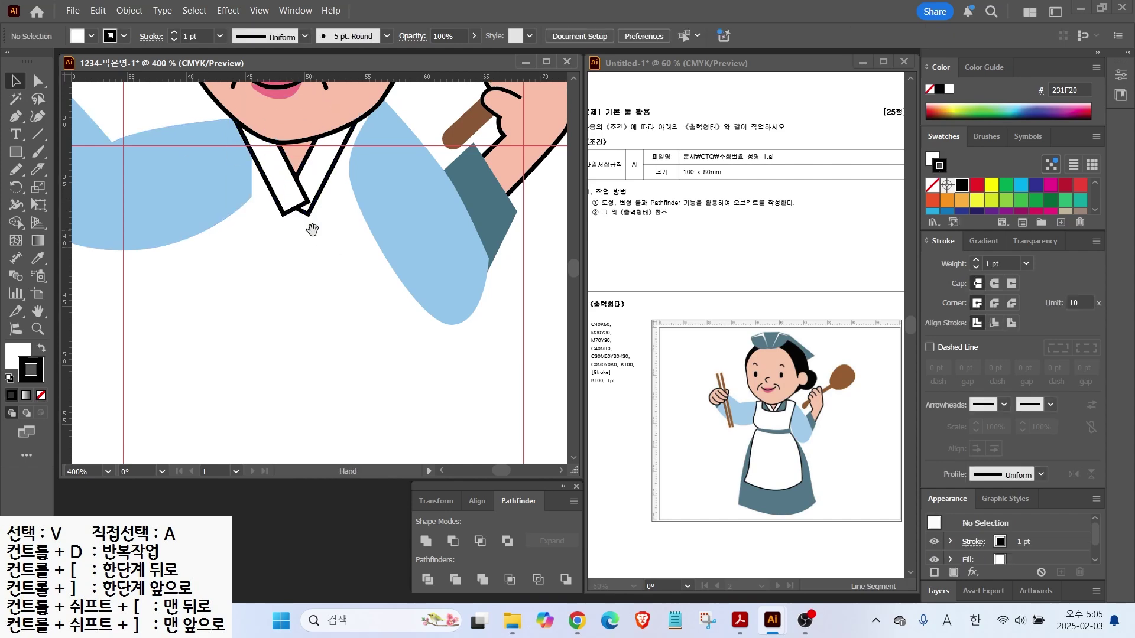
key("ctrl+minus")
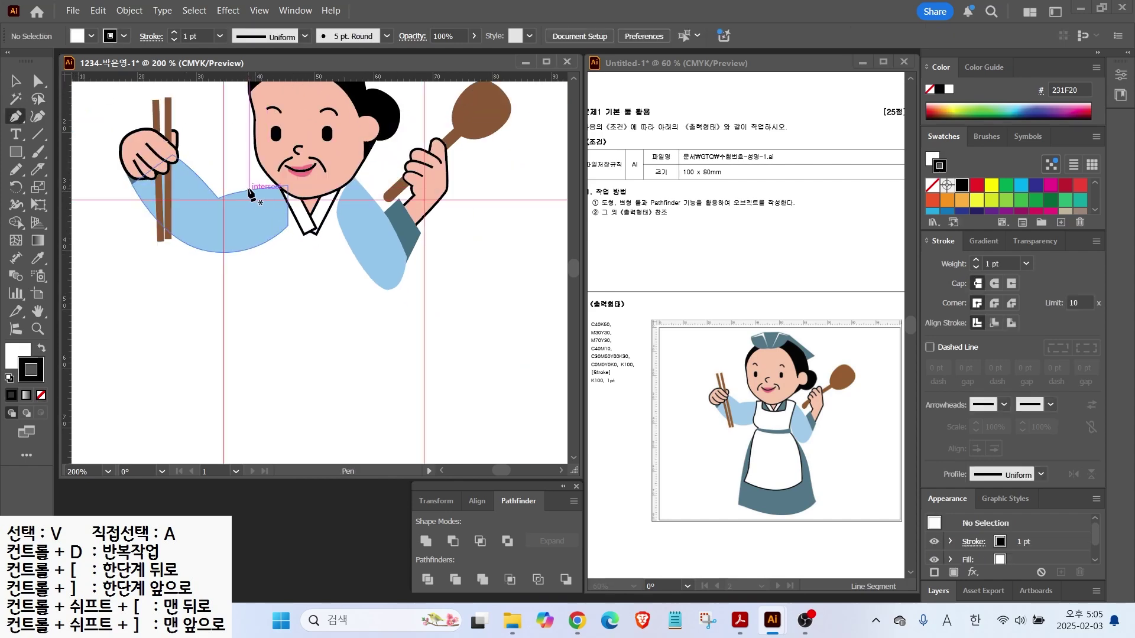
Draw the apron outline with curved sides and hem below the collar
left_click(274, 188)
left_click_drag(276, 220, 370, 195)
left_click(344, 187)
left_click_drag(356, 268, 356, 286)
left_click_drag(374, 352, 375, 372)
left_click(375, 392)
left_click_drag(307, 399, 271, 392)
left_click(244, 371)
left_click_drag(261, 269, 253, 217)
Try reshaping the apron's neckline, undo it, and pull the sleeve's top point down-right
left_click(37, 81)
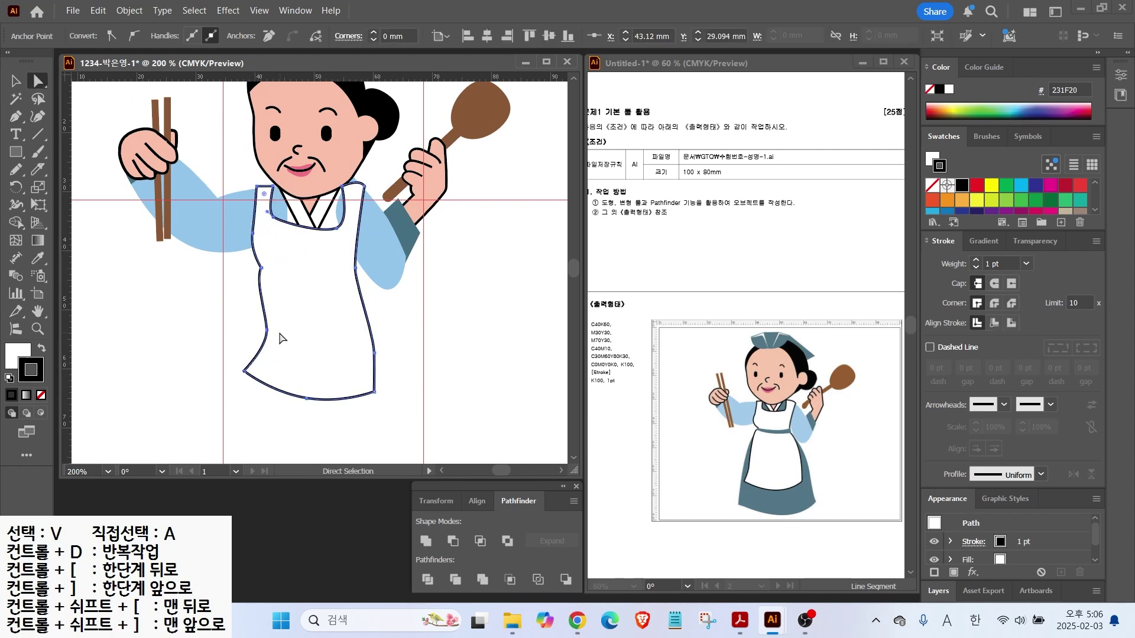
left_click(242, 384)
left_click(357, 289)
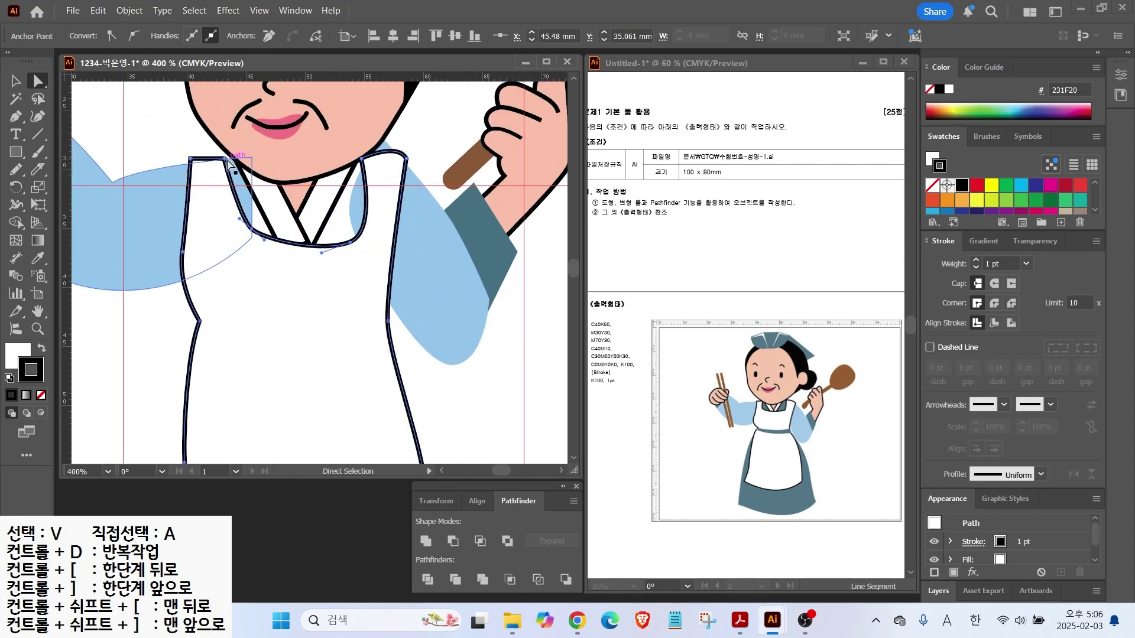
scroll(323, 213, "up", 2)
left_click(196, 160)
left_click(259, 228)
left_click_drag(353, 242, 369, 219)
key("ctrl+z")
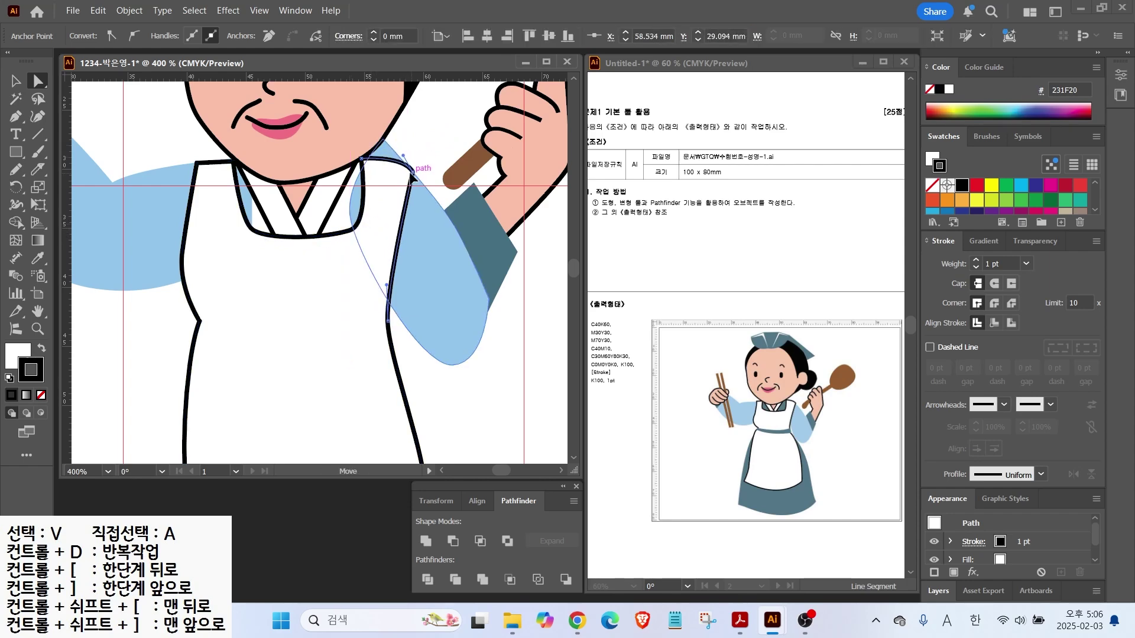
left_click(383, 142)
left_click_drag(383, 141, 407, 168)
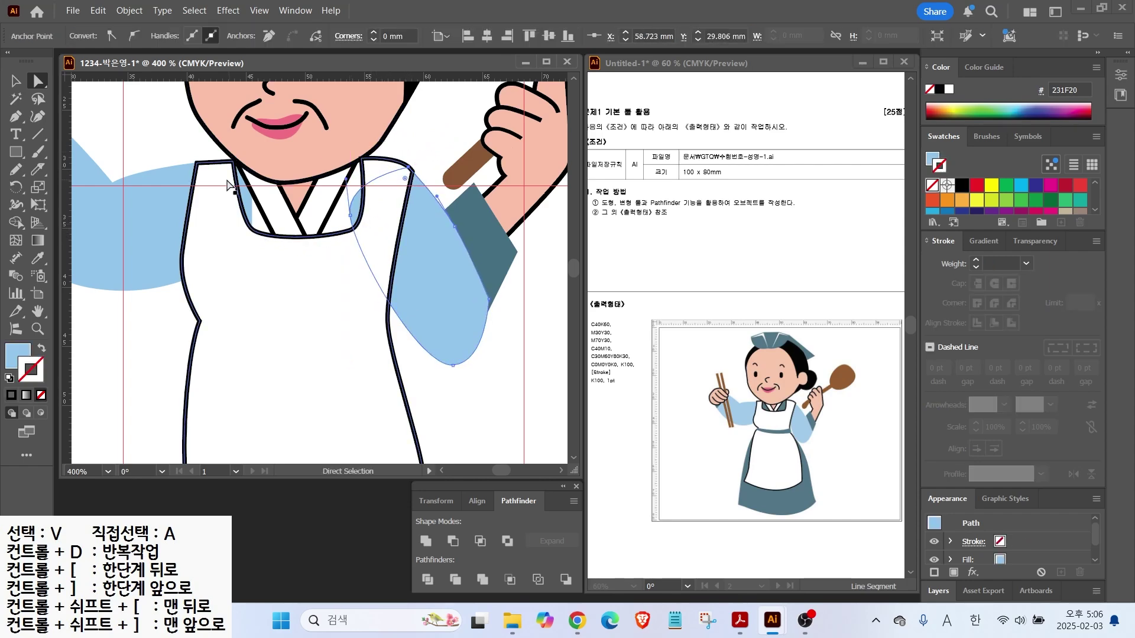
Draw a four-sided collar shape over the apron's neckline
left_click(16, 116)
left_click(219, 167)
left_click(234, 251)
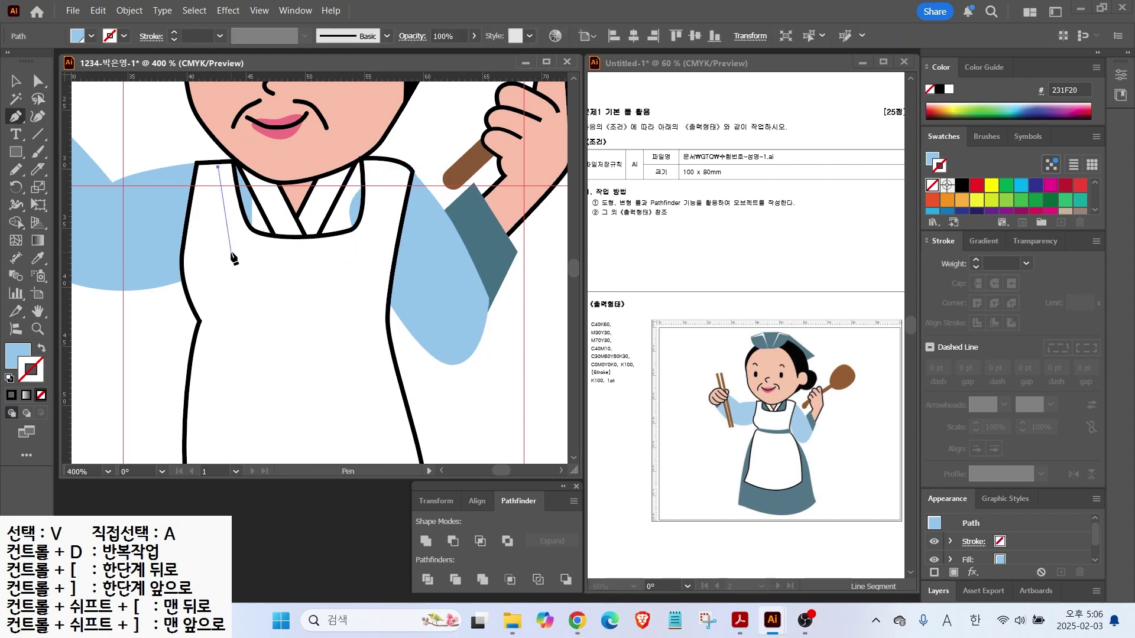
left_click(362, 252)
left_click(391, 167)
left_click(361, 158)
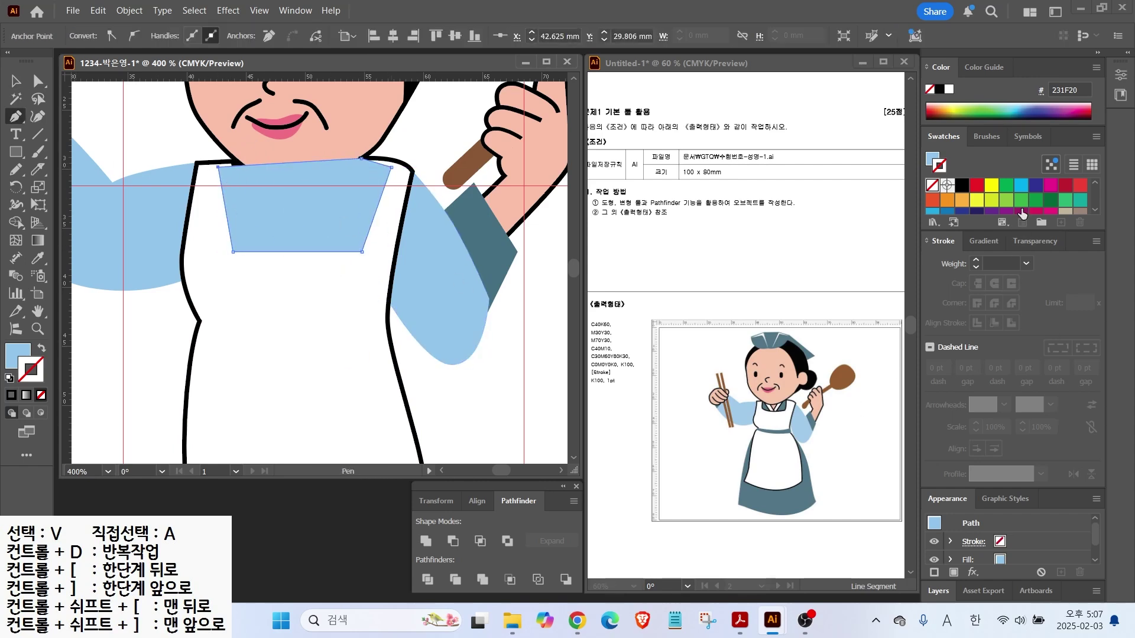
Fill the collar shape teal with no outline and send it behind the apron
scroll(1005, 206, "down", 5)
left_click(964, 205)
left_click(41, 348)
left_click(41, 395)
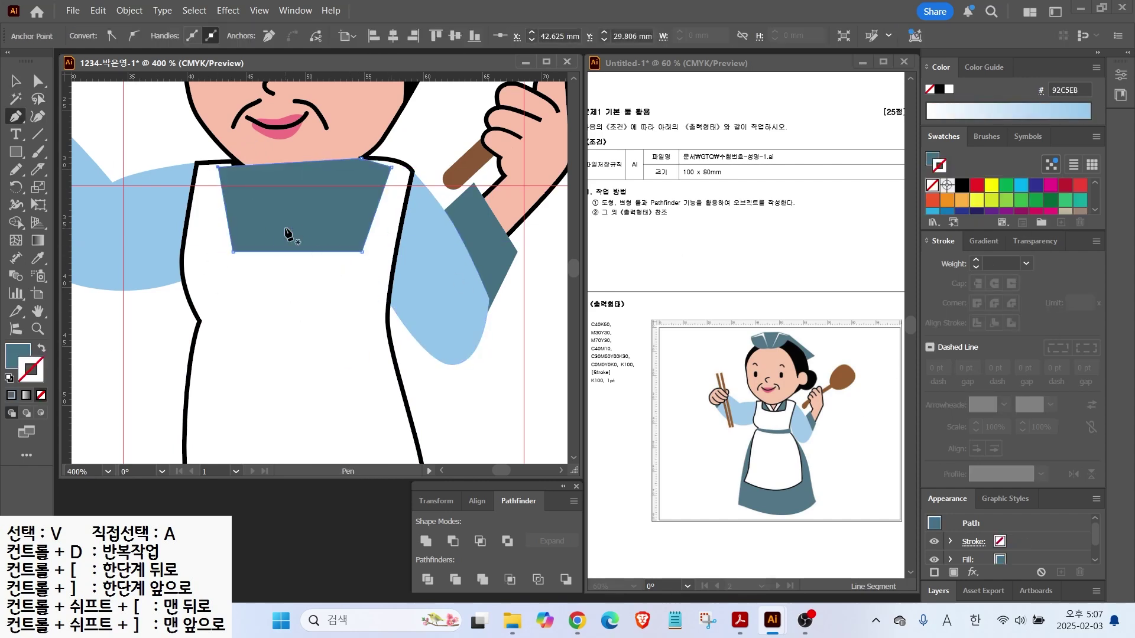
key("ctrl+bracketleft")
key("ctrl+bracketleft")
key("ctrl+shift+a")
key("v")
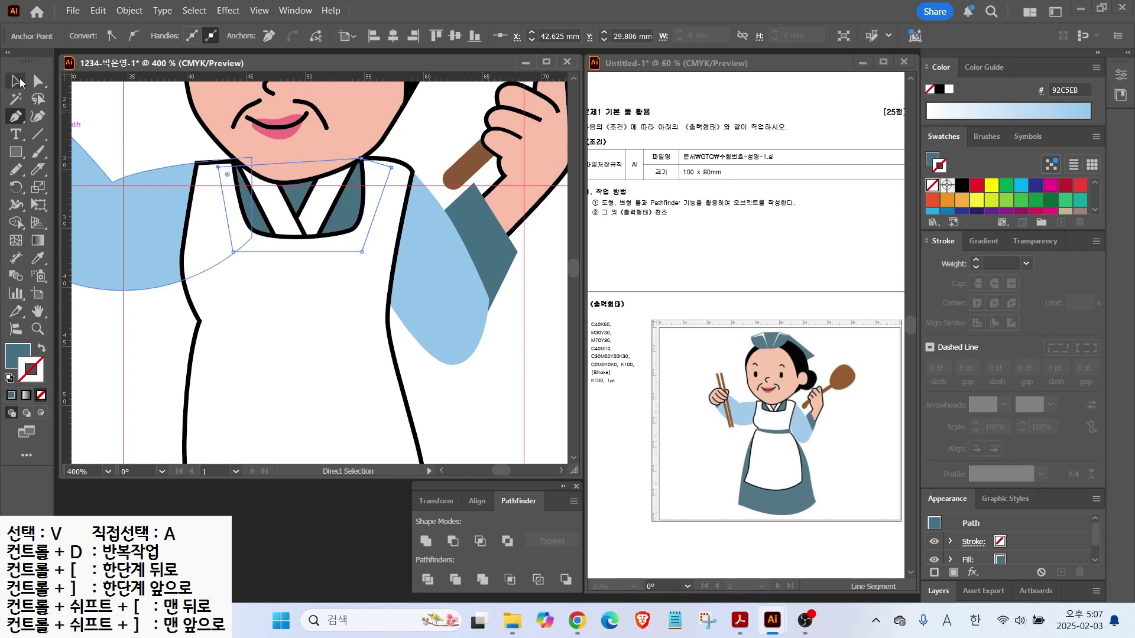
scroll(284, 308, "down", 3)
scroll(359, 256, "down", 3)
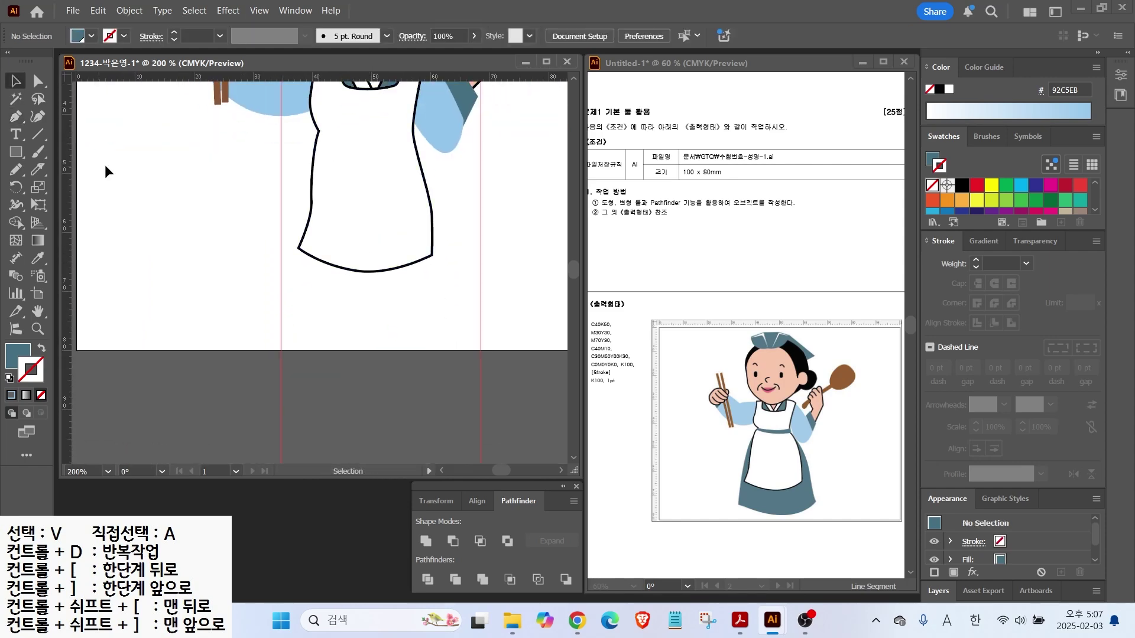
Draw the curved skirt outline and send it behind the apron
left_click(15, 116)
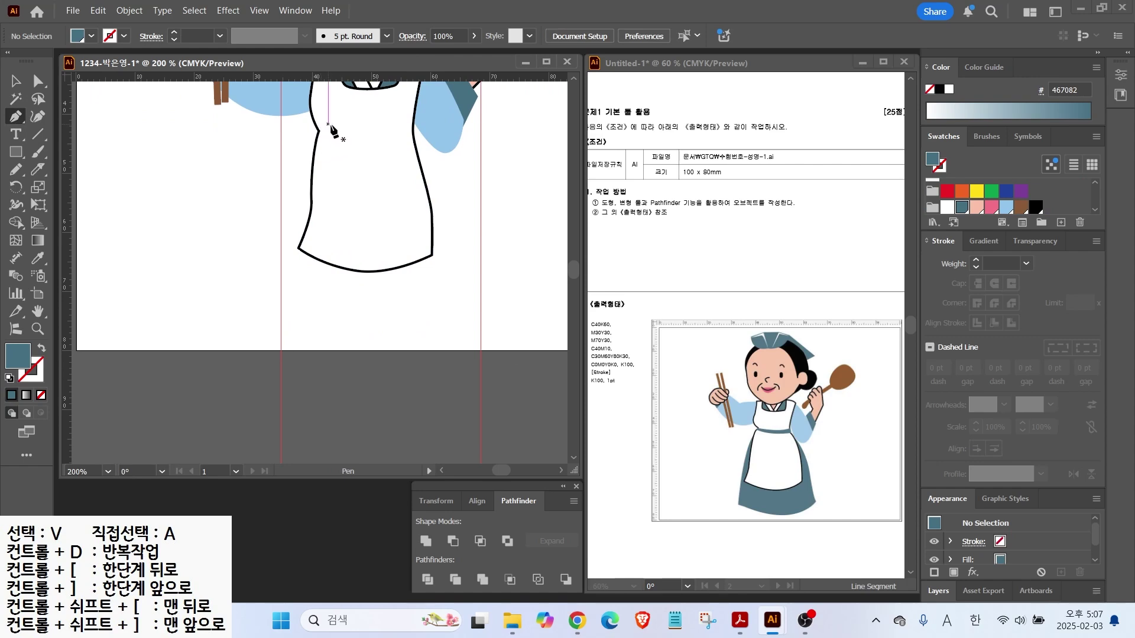
left_click(413, 131)
left_click(410, 135)
left_click_drag(453, 200, 473, 306)
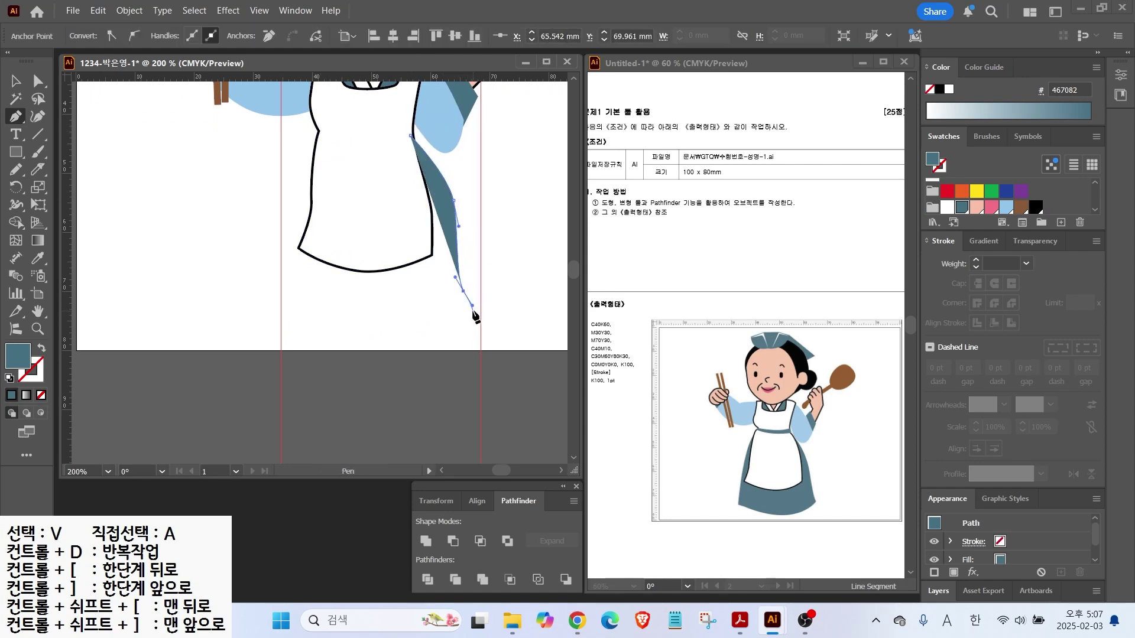
left_click_drag(387, 333, 352, 341)
left_click_drag(263, 330, 264, 328)
left_click_drag(280, 200, 291, 180)
left_click(328, 124)
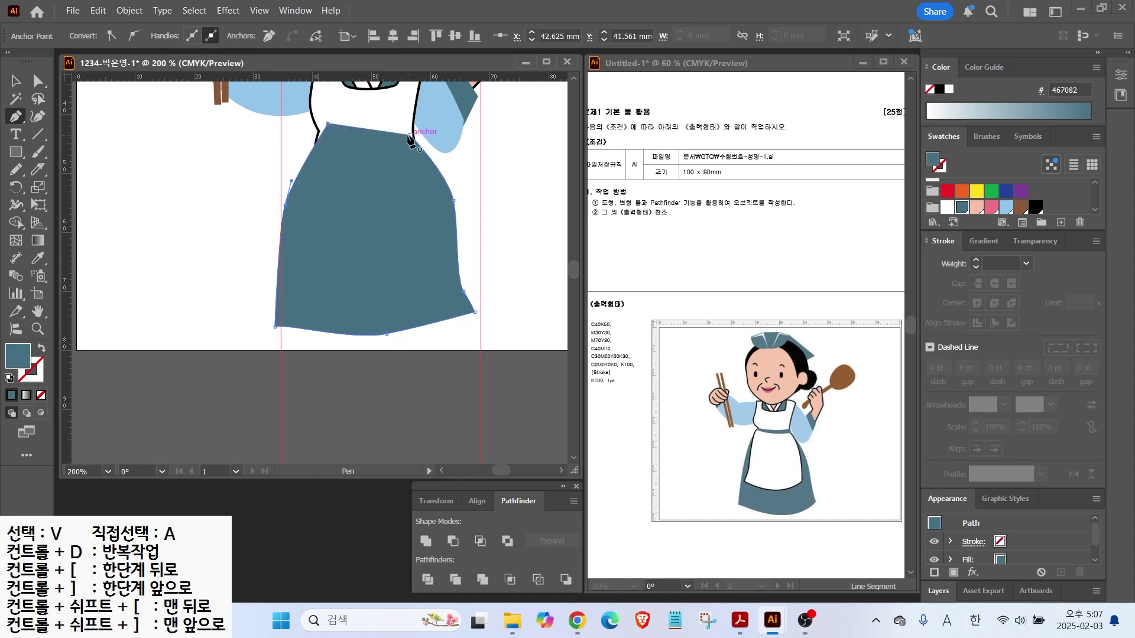
key("ctrl+shift+[")
Adjust the skirt's side and lower corner points and flatten its bottom hem
key("a")
left_click_drag(285, 205, 287, 205)
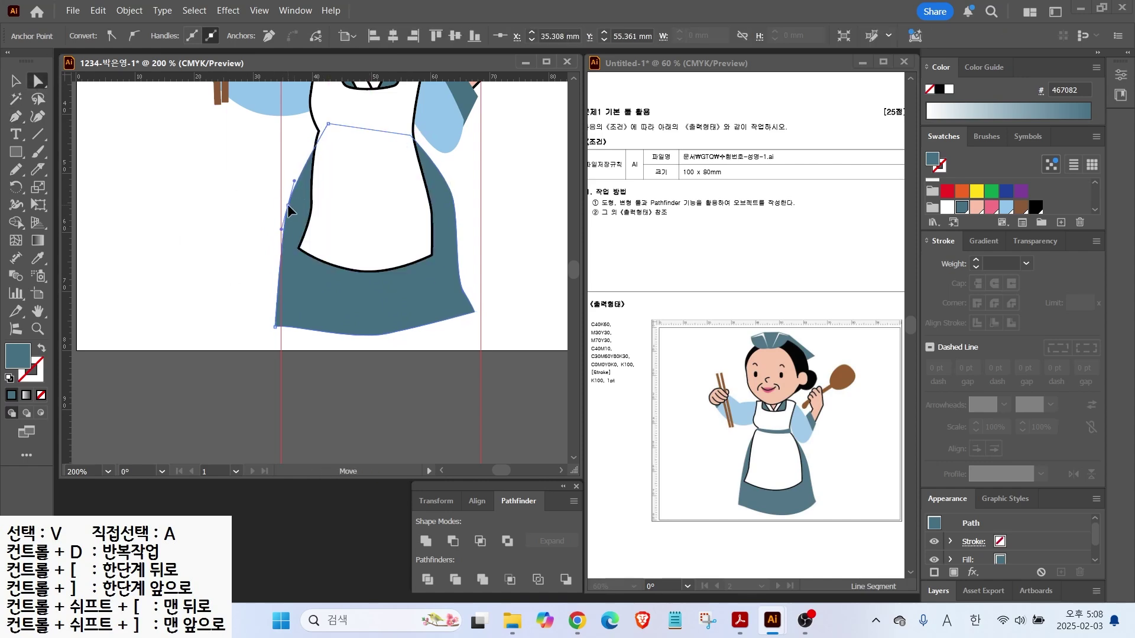
left_click_drag(277, 328, 275, 318)
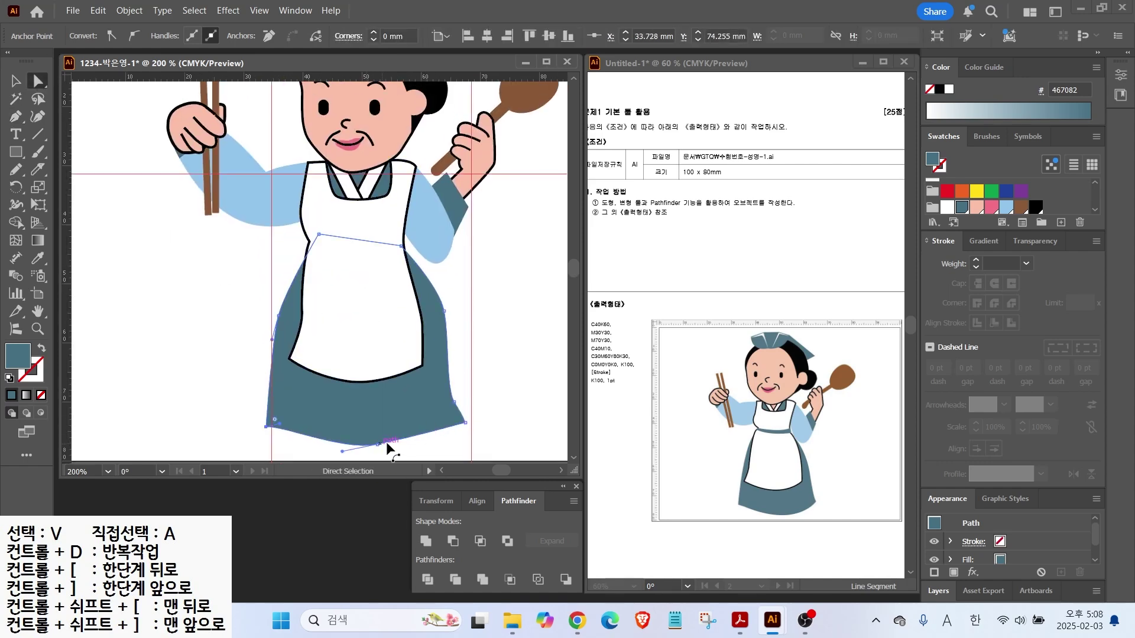
left_click(454, 403)
left_click_drag(454, 403, 454, 387)
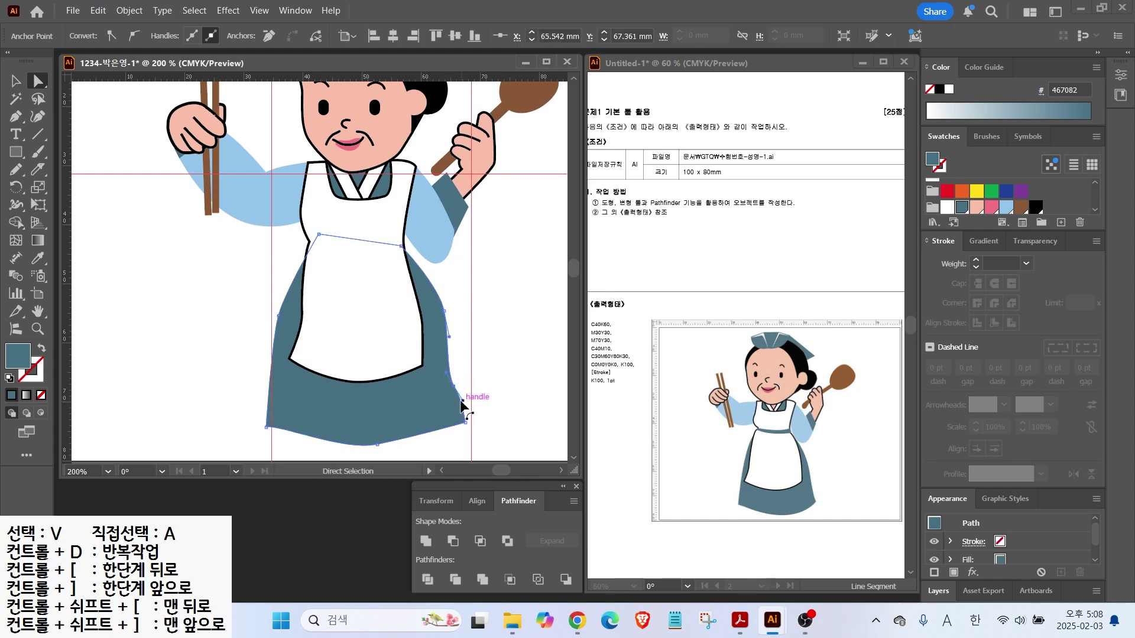
left_click(416, 440)
left_click_drag(416, 441, 417, 449)
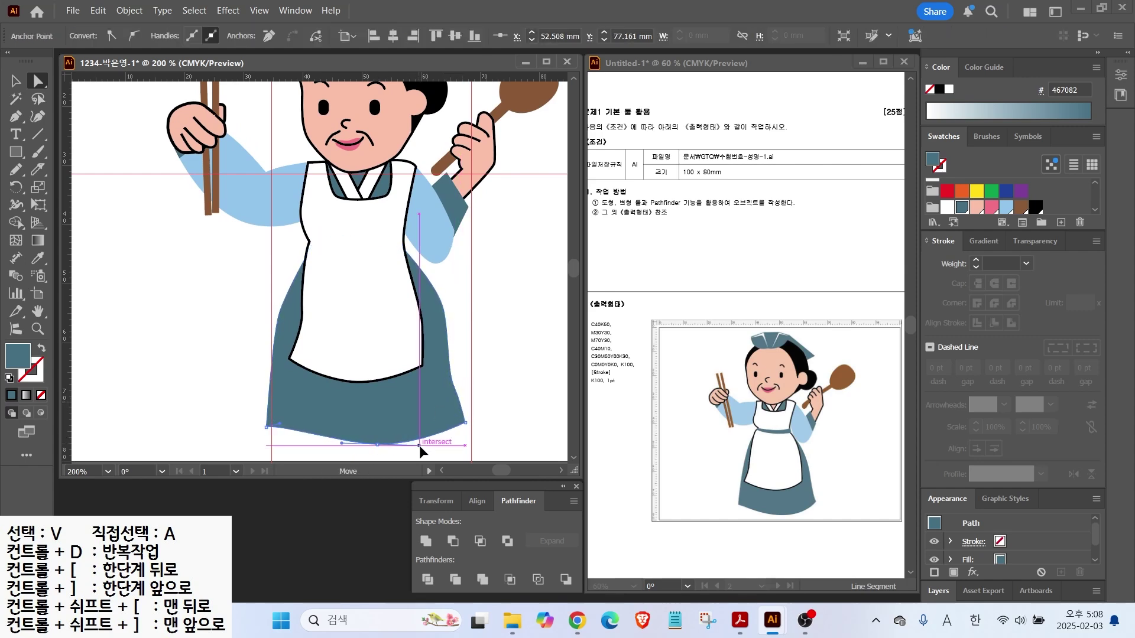
Begin a waistband outline across the apron with the Pen tool
scroll(399, 215, "up", 2)
key("p")
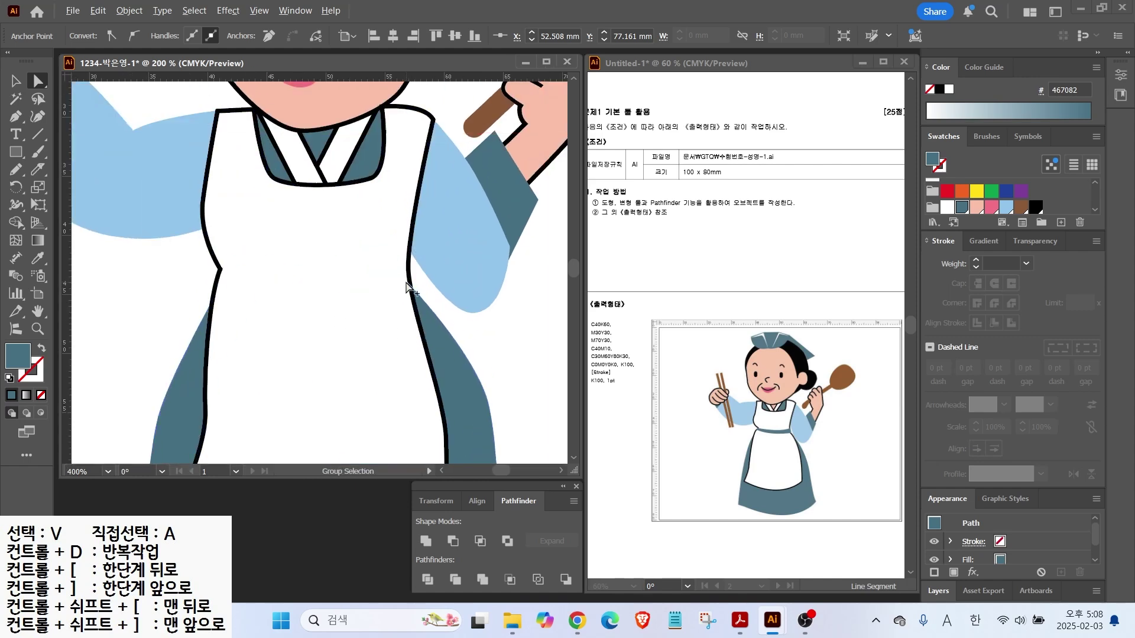
left_click(412, 269)
Finish the curved waistband shape across the apron, undoing an accidental apron move
left_click_drag(306, 277, 262, 269)
left_click(223, 269)
left_click(217, 282)
mouse_move(299, 306)
left_mouse_down()
mouse_move(331, 308)
mouse_move(307, 286)
left_mouse_up()
left_click(415, 298)
left_click(412, 269)
left_click(37, 82)
key("ctrl+z")
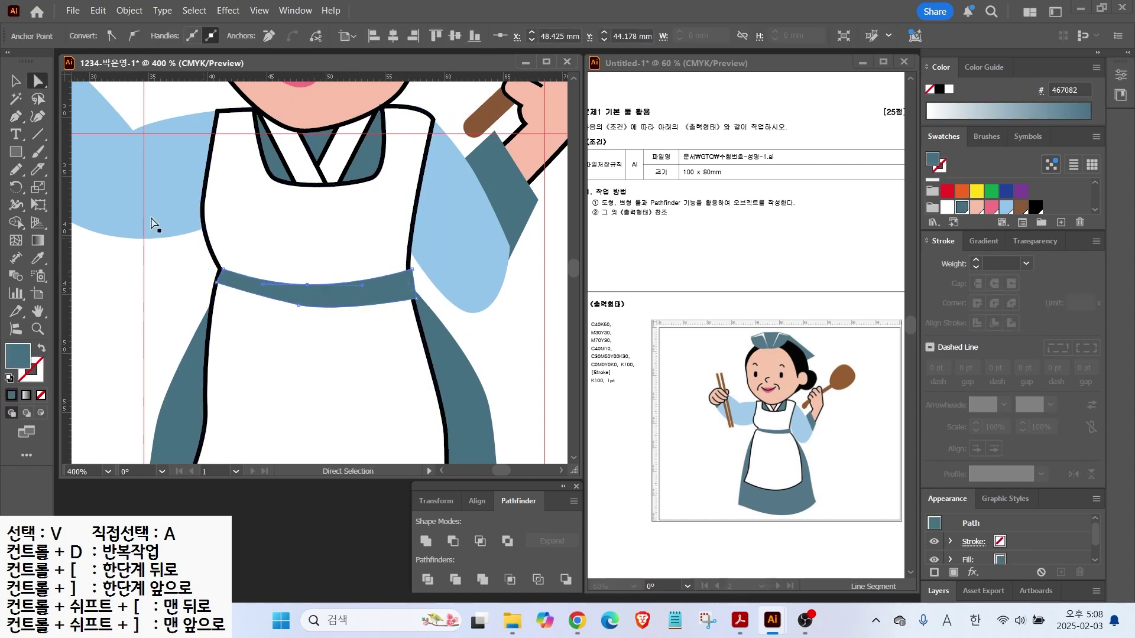
left_click(139, 286)
Select the raised arm, hand and chopsticks together and scale them down
double_click(37, 310)
key("v")
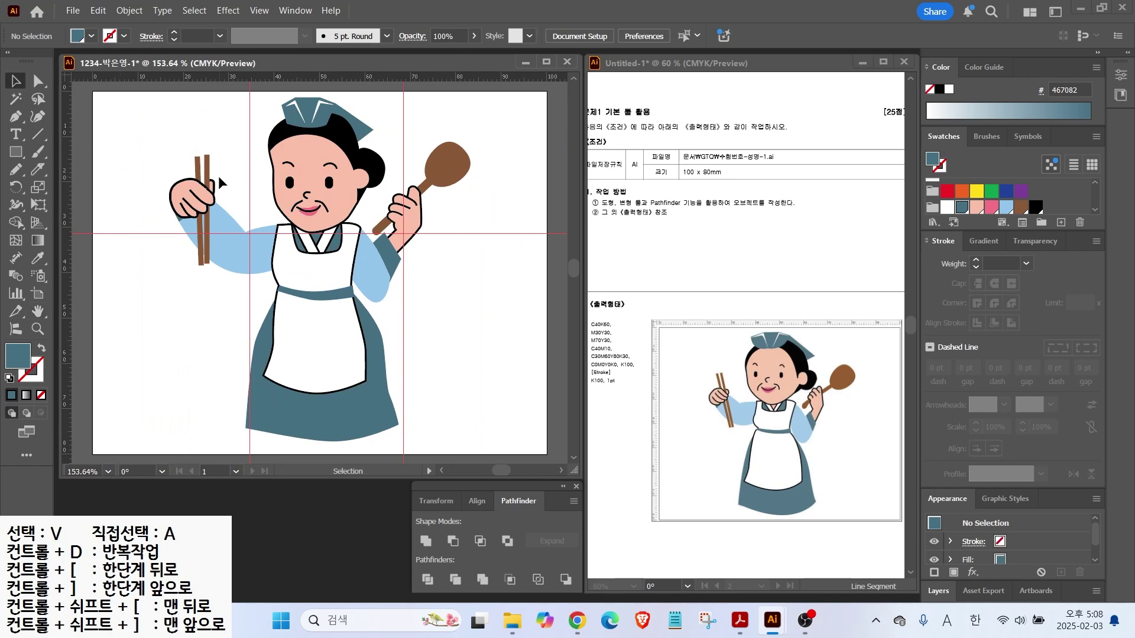
left_click(207, 172)
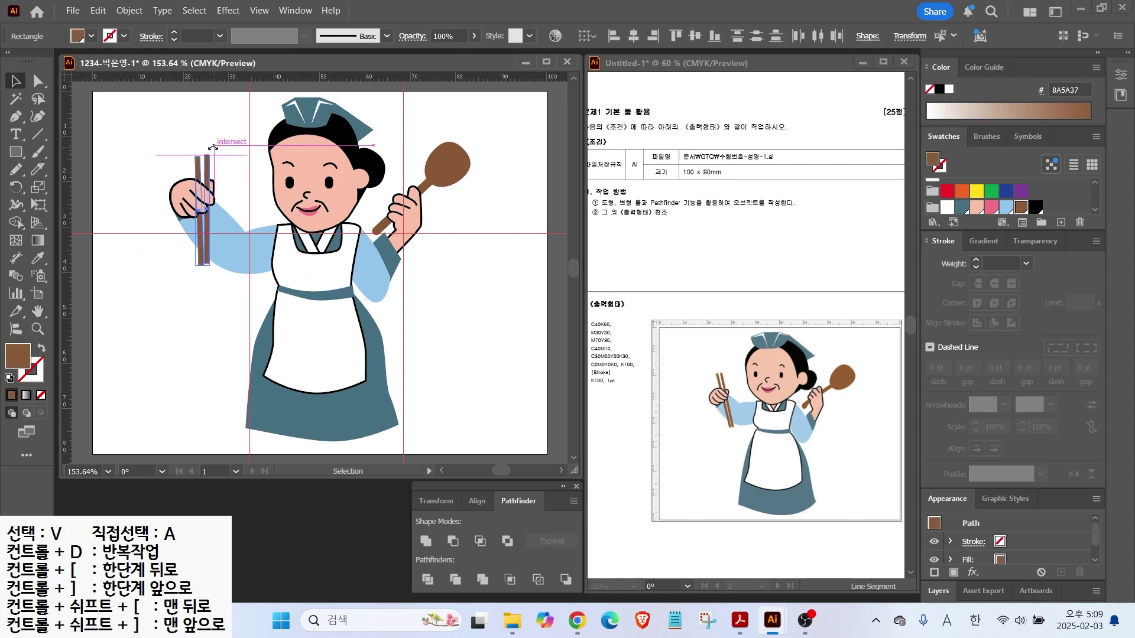
left_click_drag(135, 143, 227, 255)
left_click_drag(170, 153, 195, 176)
Adjust the hand group, then fit the artboard to review the finished cook illustration
left_click(203, 204)
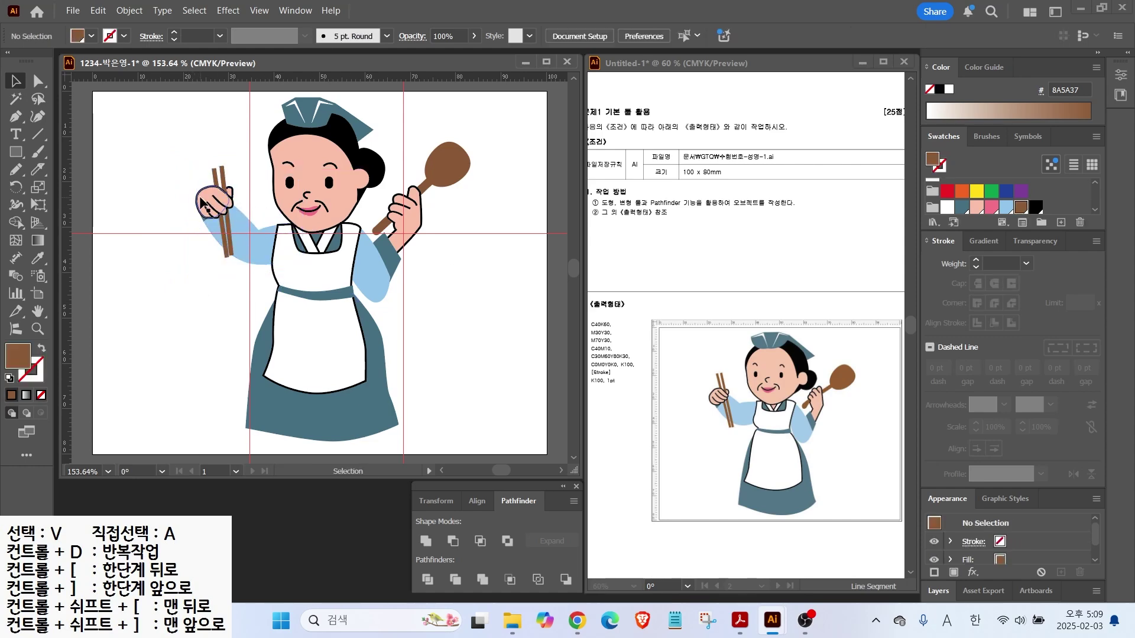
left_click(131, 182)
scroll(198, 188, "up", 2)
left_click(223, 204)
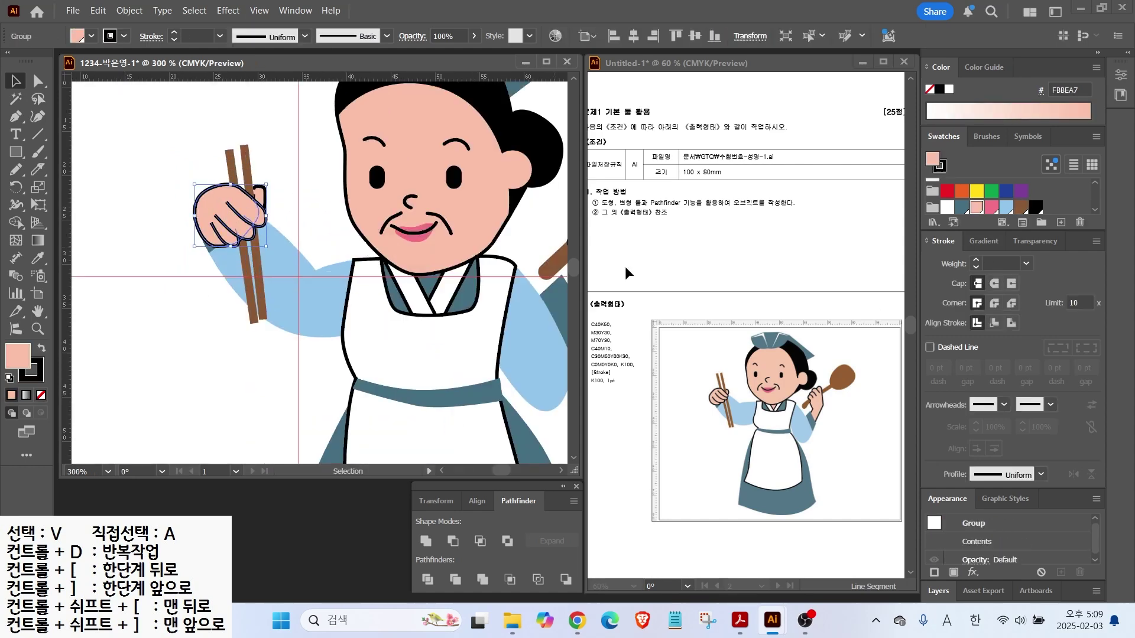
left_click(260, 193, "shift")
left_click(192, 327)
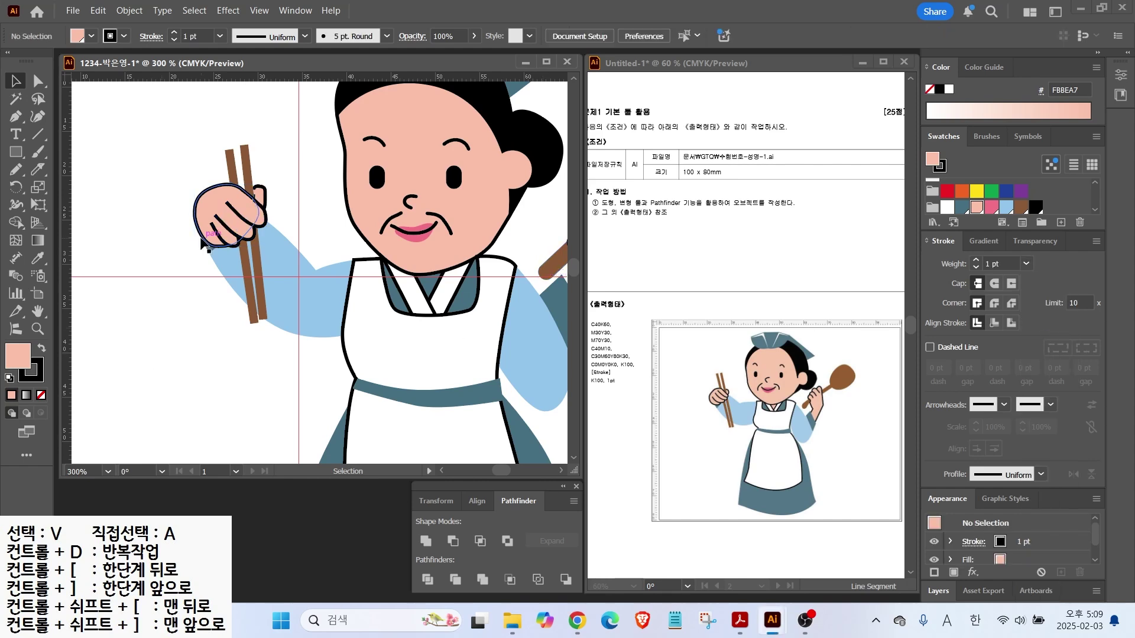
double_click(40, 313)
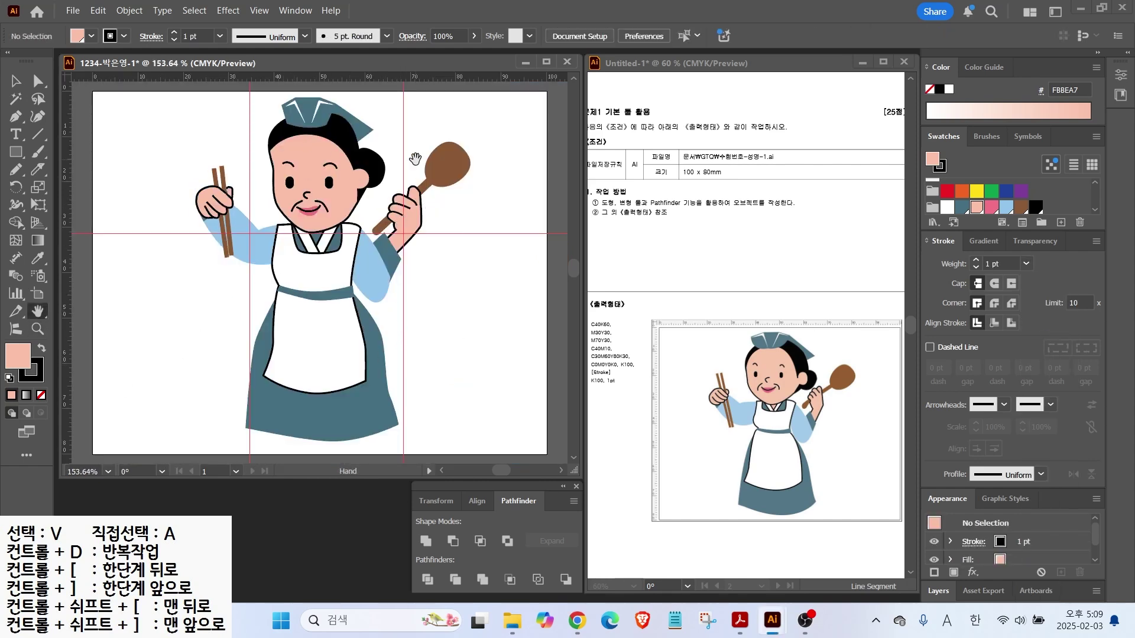
left_click_drag(407, 144, 470, 97)
left_click(259, 10)
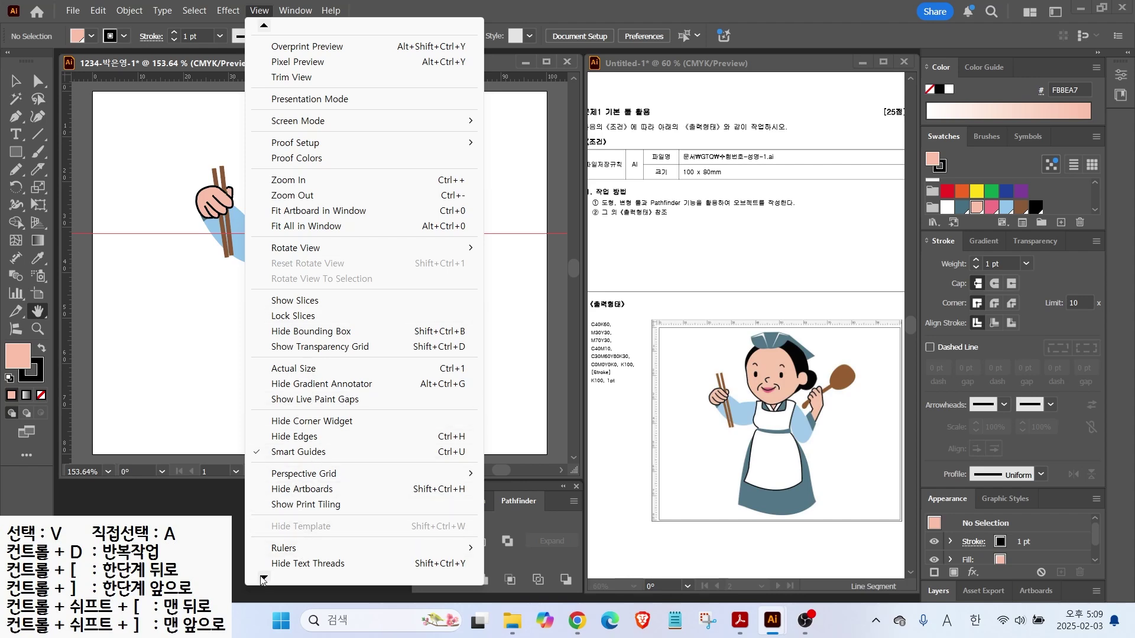
Hide the guides and save the cook drawing as an Illustrator .ai file in the GTQ folder
mouse_move(263, 580)
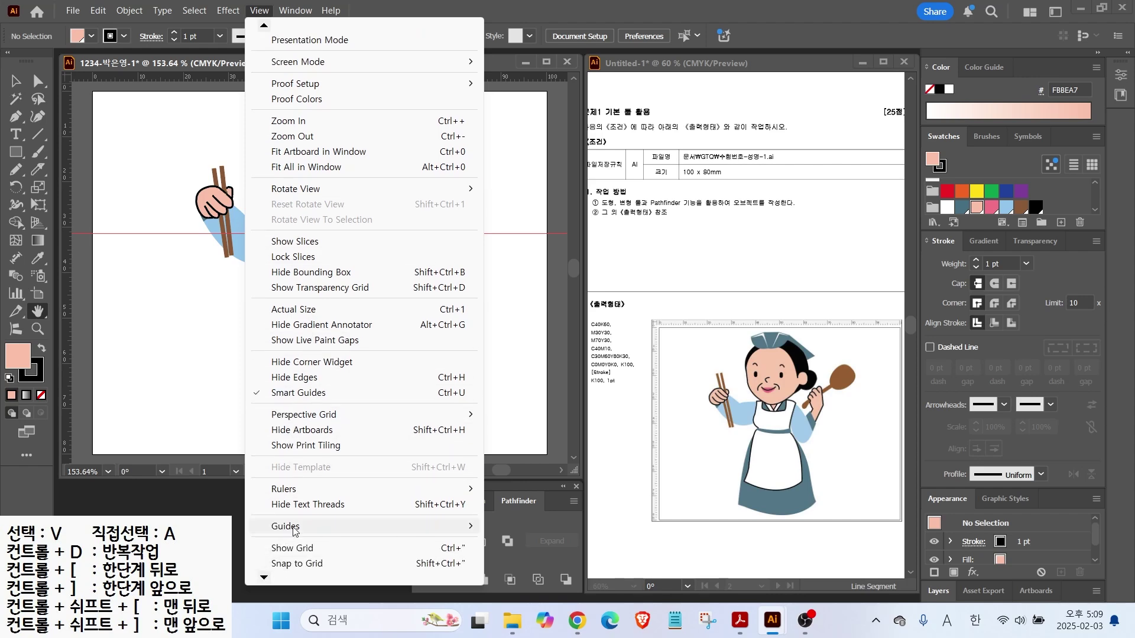
left_click(686, 527)
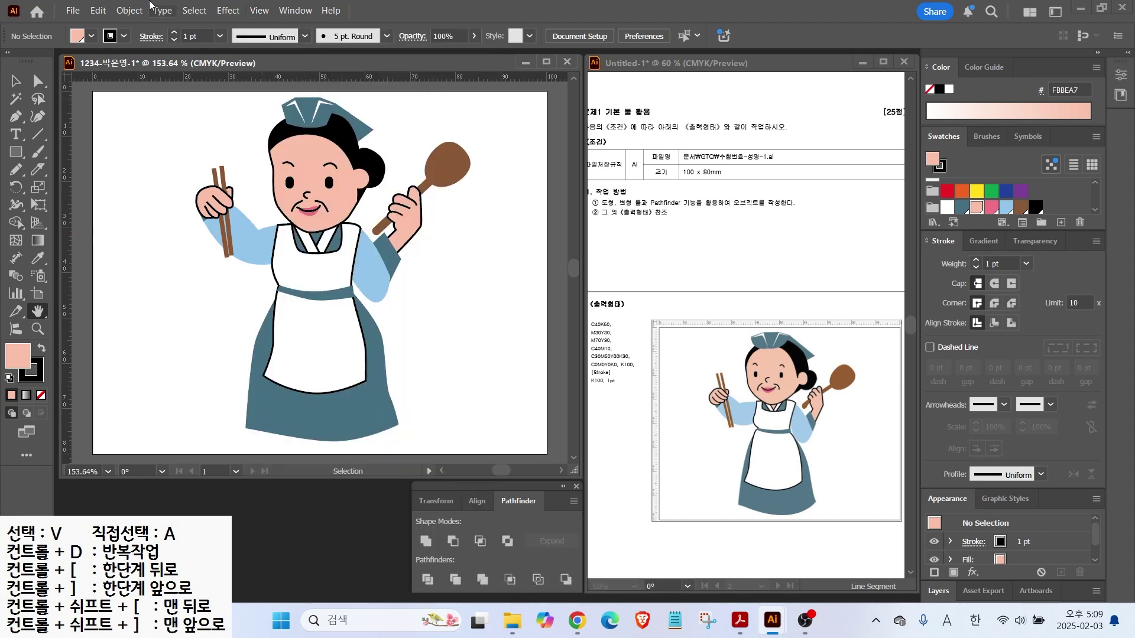
left_click(72, 11)
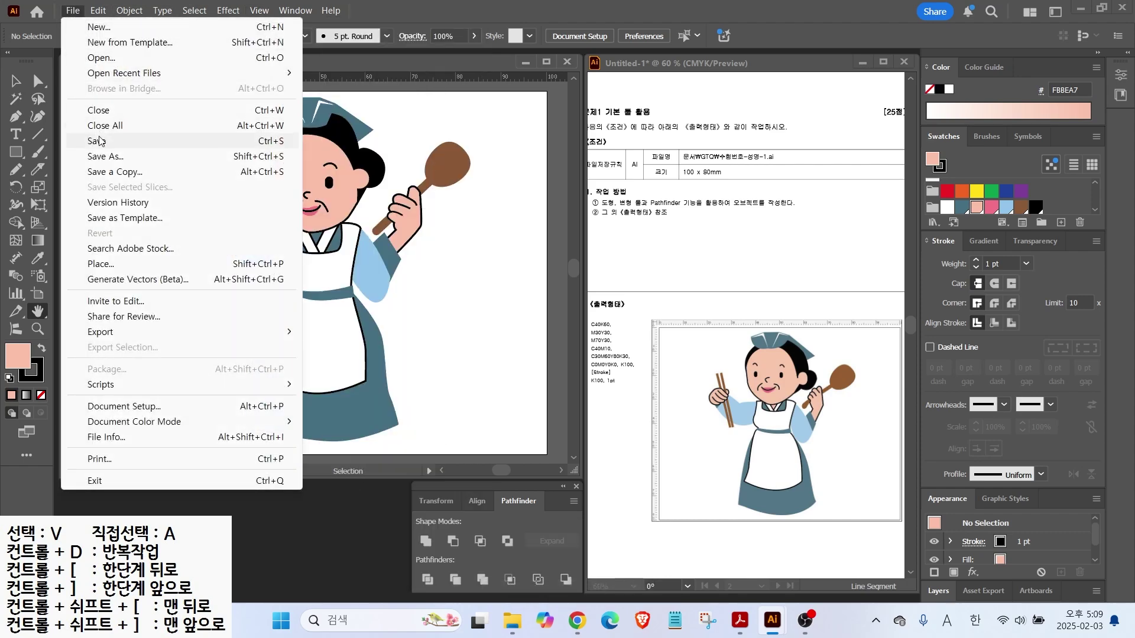
left_click(147, 140)
left_click(604, 153)
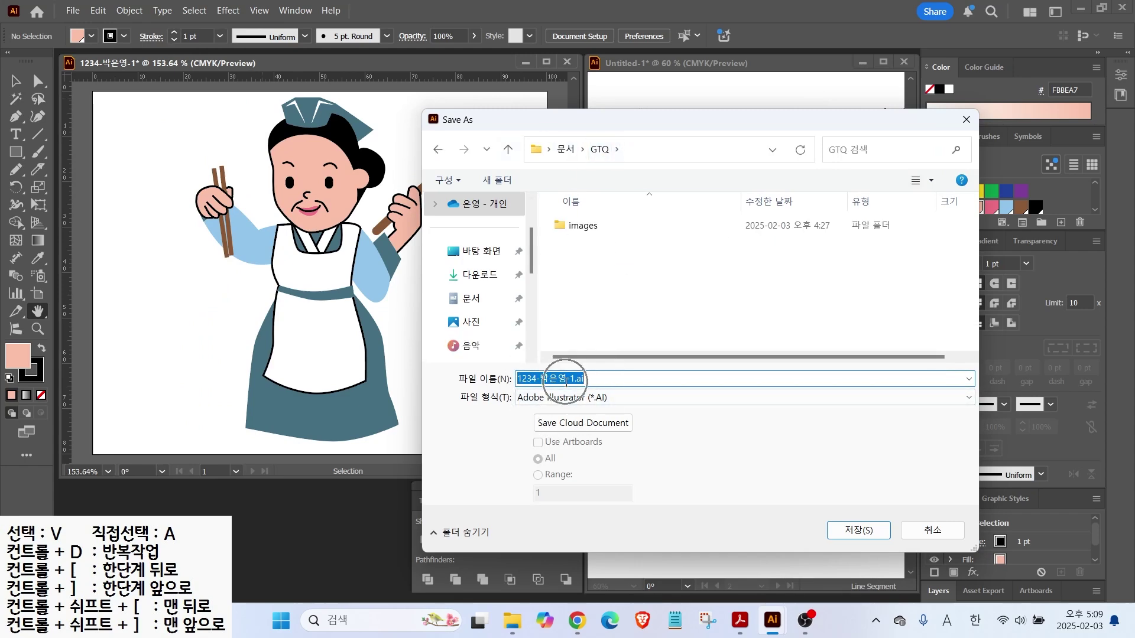
left_click(830, 536)
left_click(632, 514)
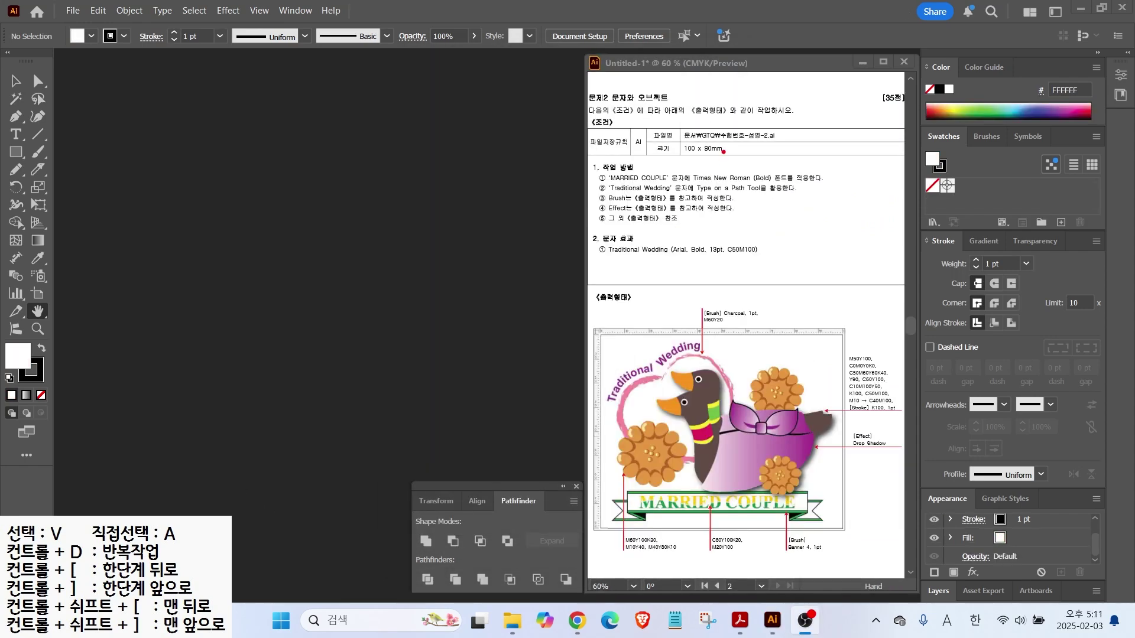
Create a new 100 × 80 mm CMYK, 300 ppi document named with the examinee's number and '-2'
left_click_drag(704, 157, 743, 209)
key("Escape")
left_click(73, 10)
left_click(86, 26)
left_click(806, 137)
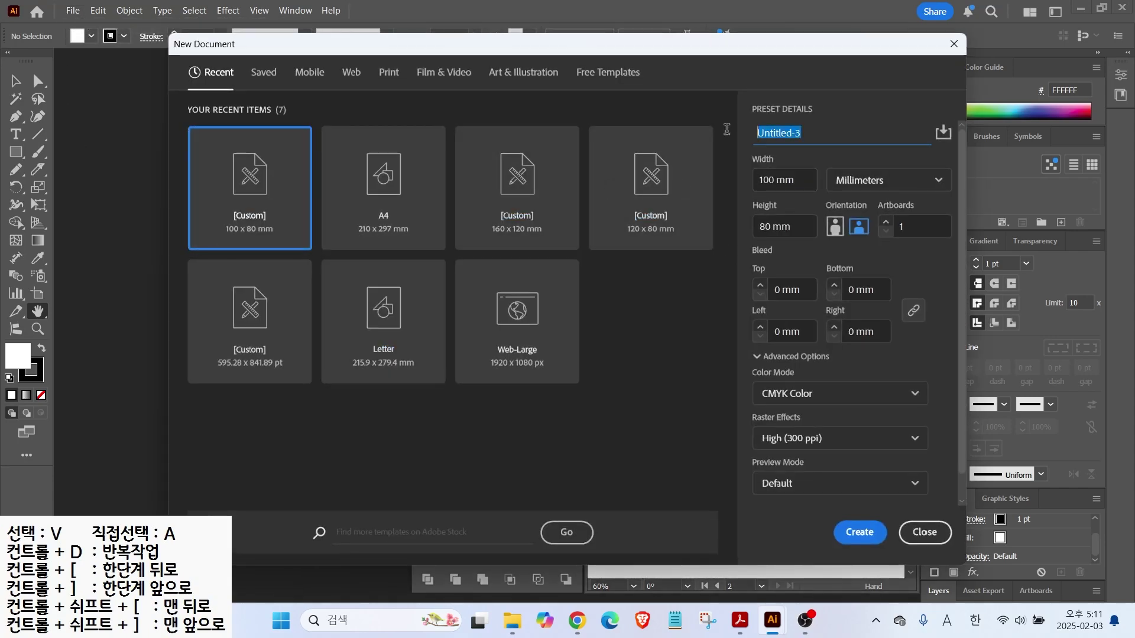
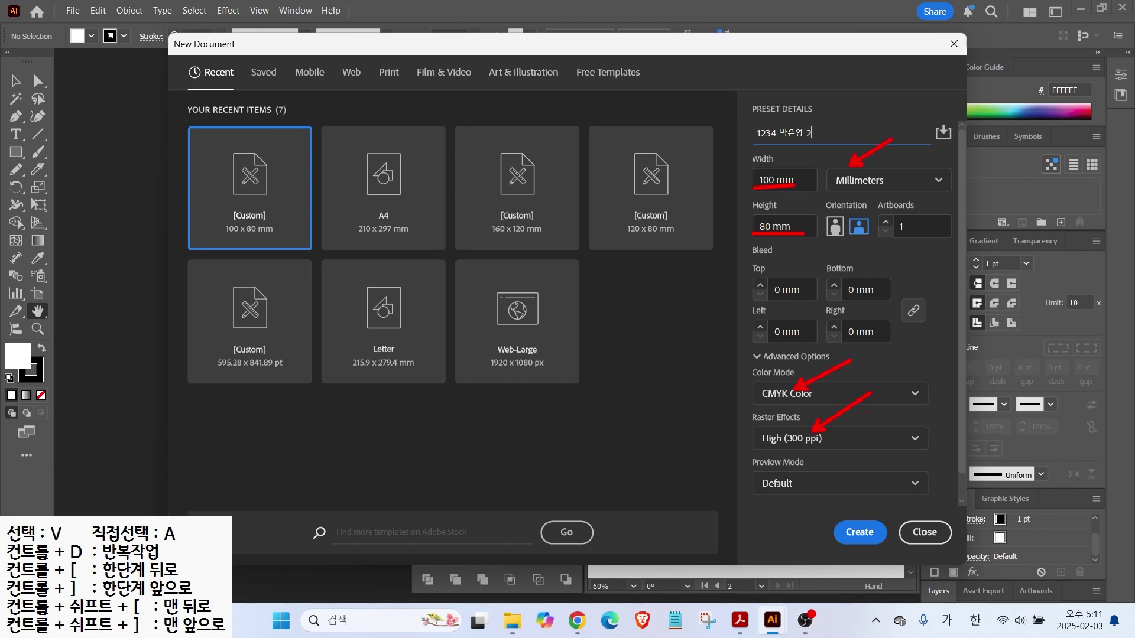
key("Escape")
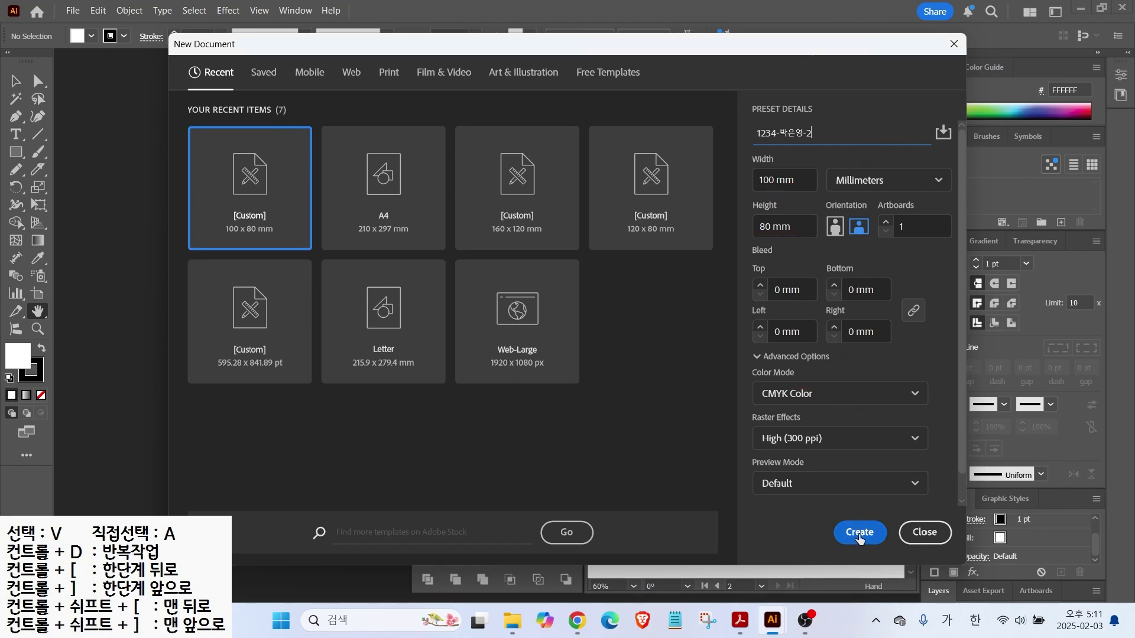
left_click(859, 535)
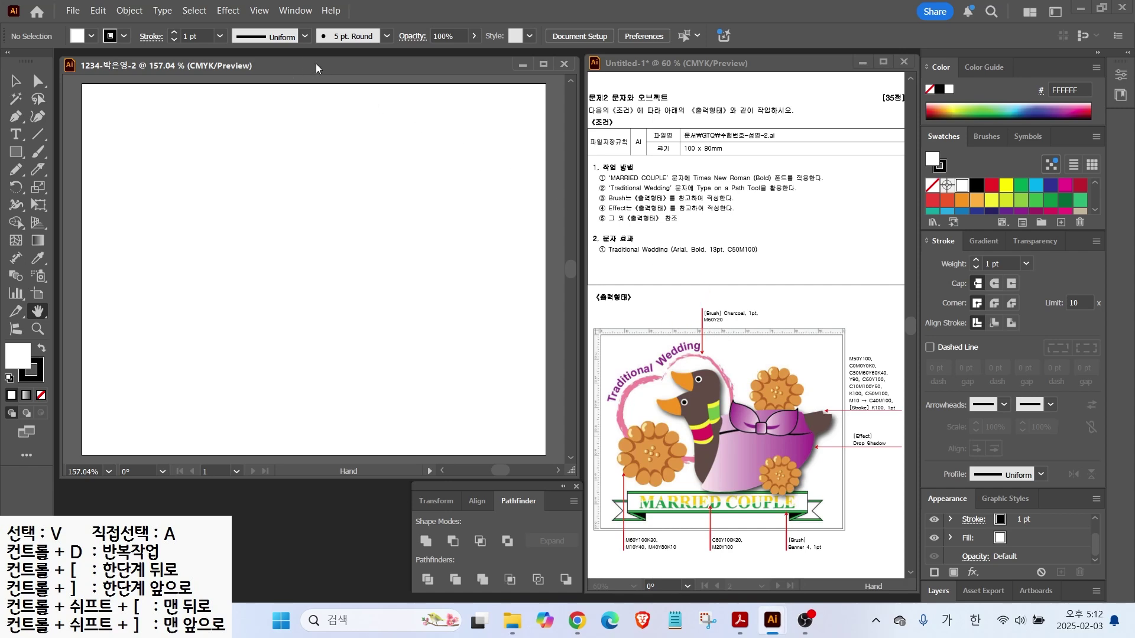
Show the rulers and fit the artboard in the window
key("ctrl+r")
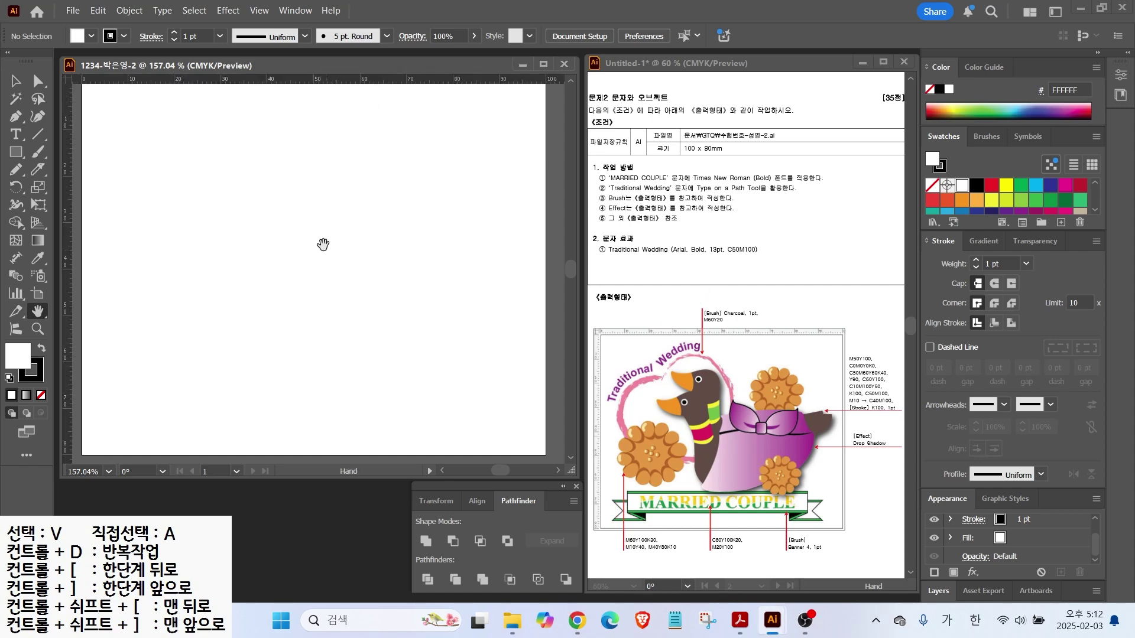
double_click(38, 311)
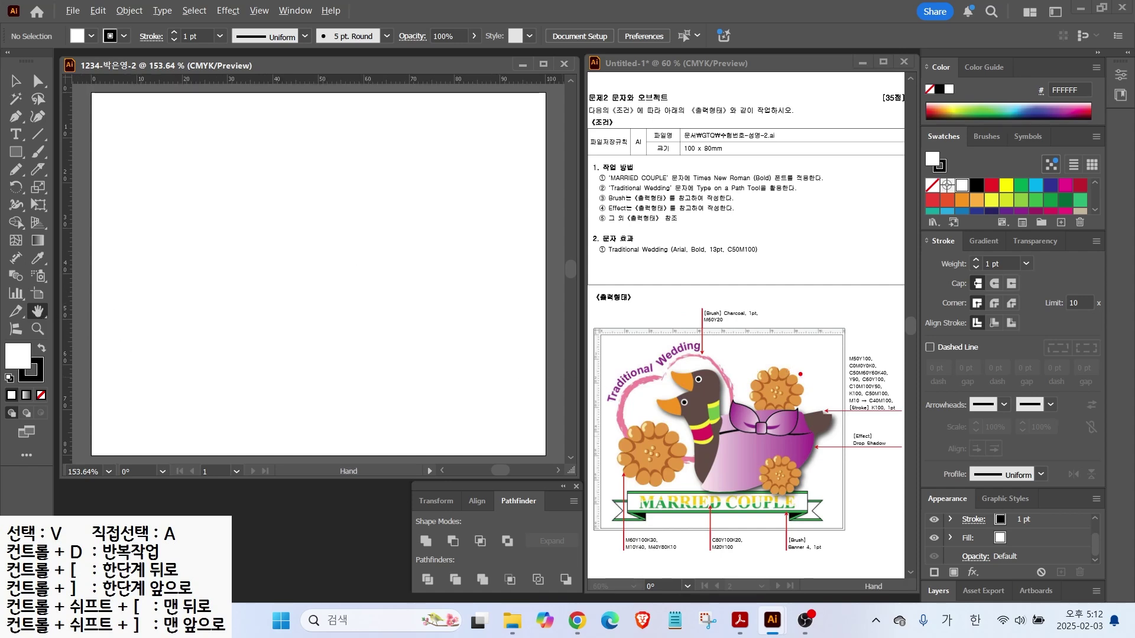
mouse_move(894, 421)
left_mouse_down()
mouse_move(822, 391)
mouse_move(845, 352)
mouse_move(903, 376)
mouse_move(906, 419)
left_mouse_up()
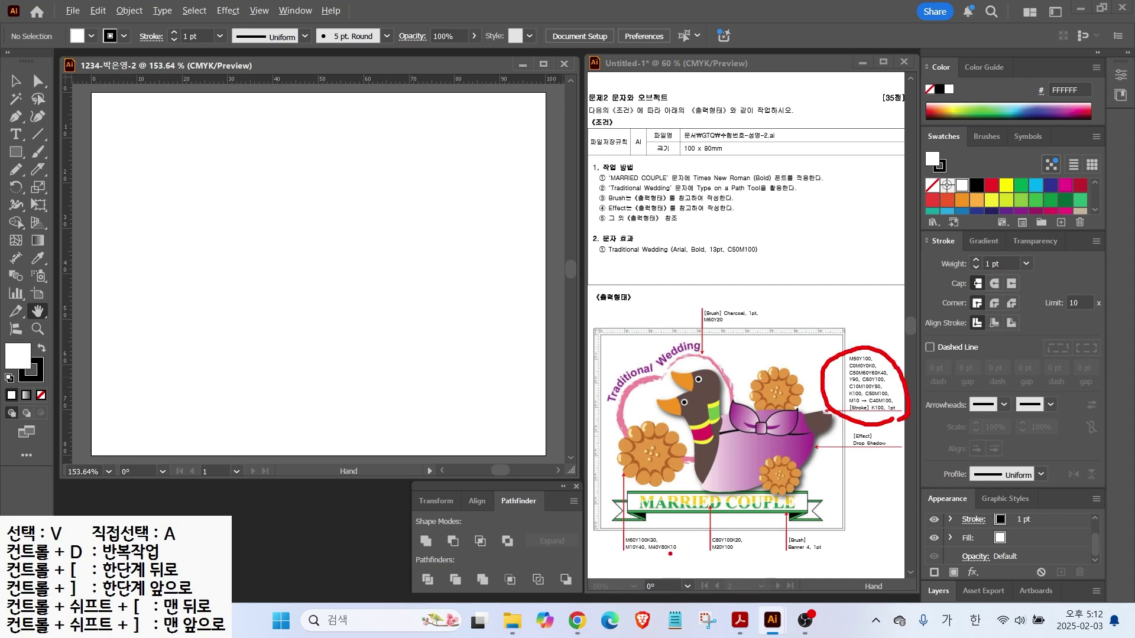
mouse_move(660, 570)
left_mouse_down()
mouse_move(630, 558)
mouse_move(637, 524)
left_mouse_up()
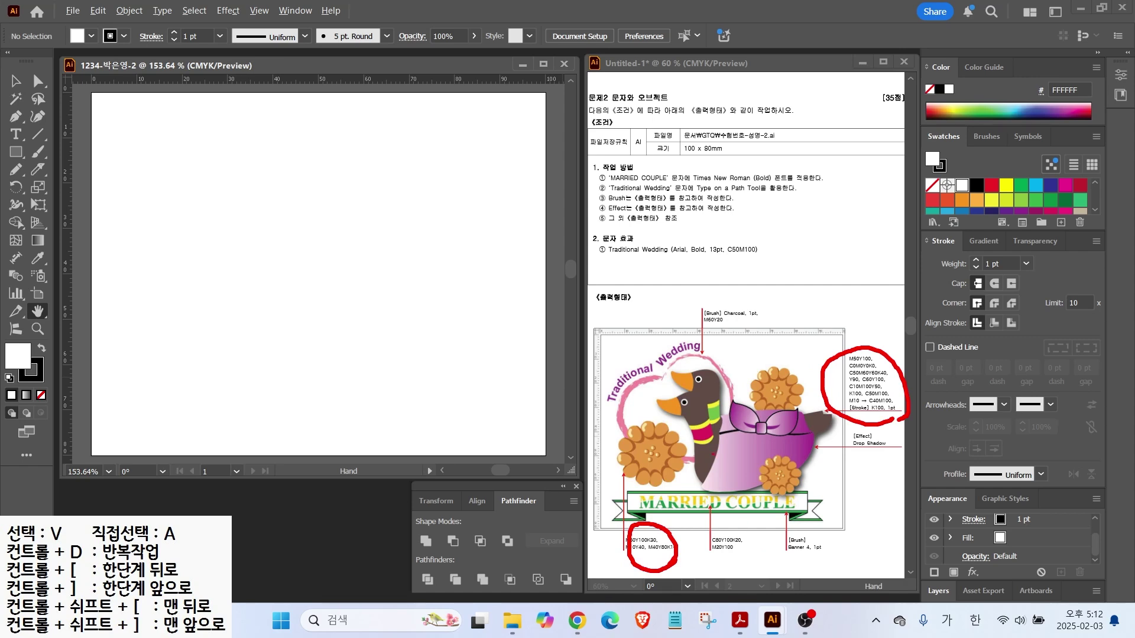
key("Escape")
key("ctrl")
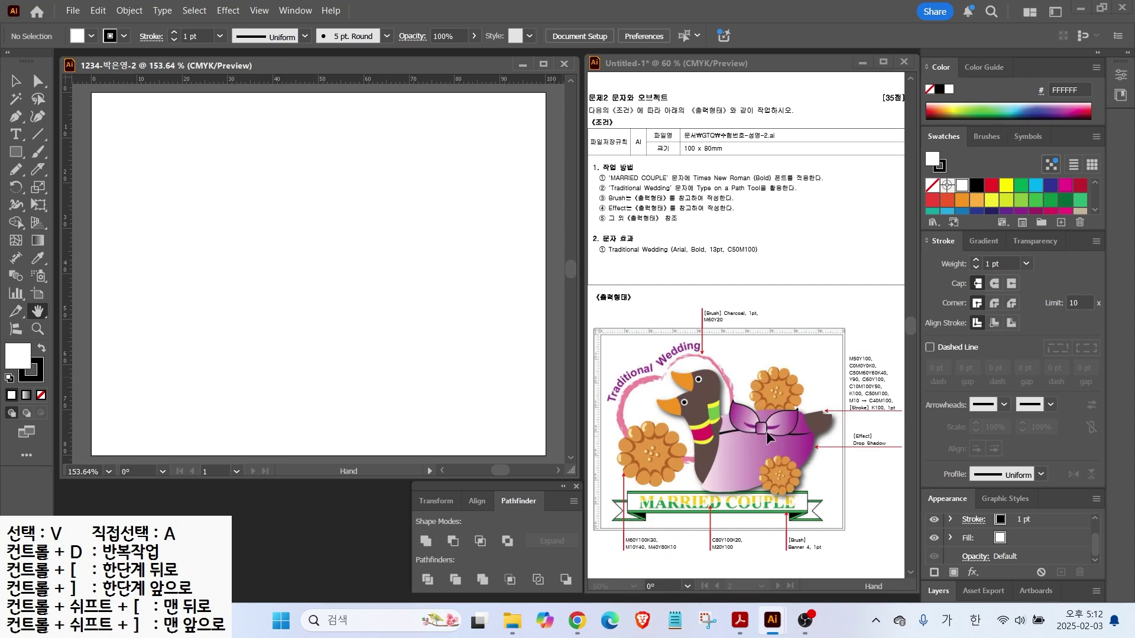
key("ctrl+2")
left_click_drag(778, 391, 806, 370)
left_click_drag(642, 454, 589, 439)
left_click_drag(776, 483, 826, 510)
key("Escape")
Create a new swatch group and add a brown swatch C0 M60 Y100 K30
left_click(1041, 222)
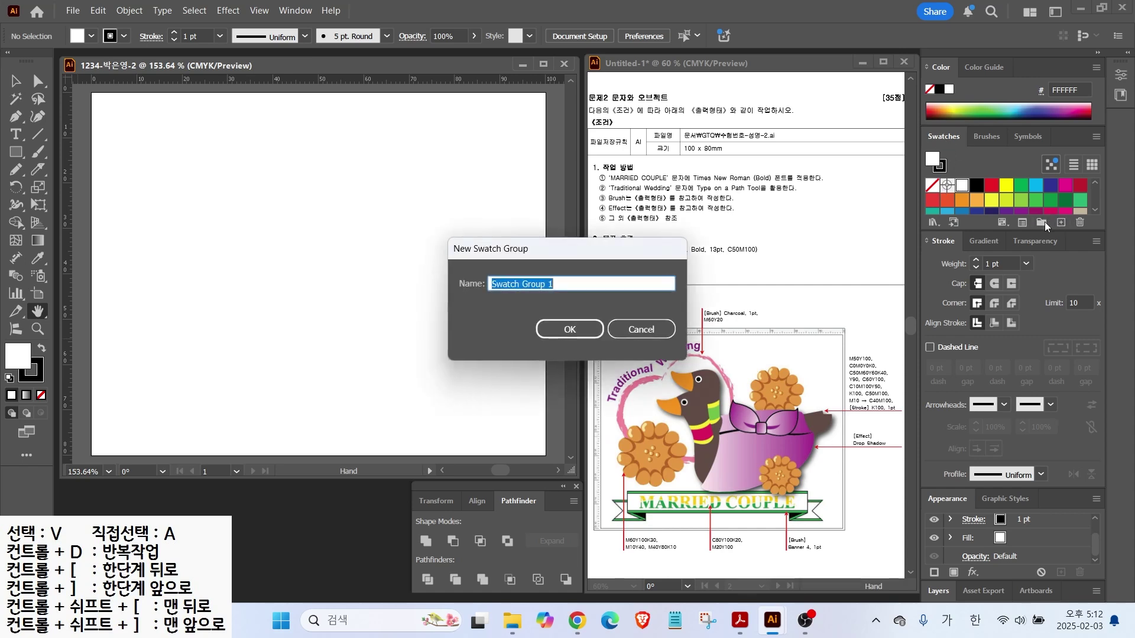
key("Return")
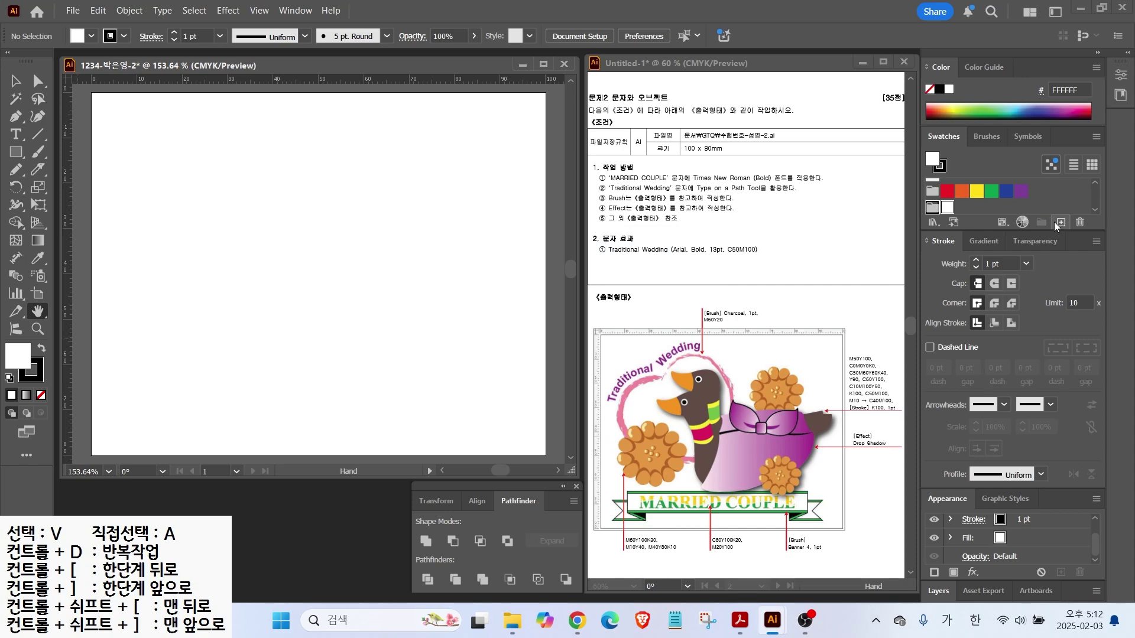
left_click(1056, 222)
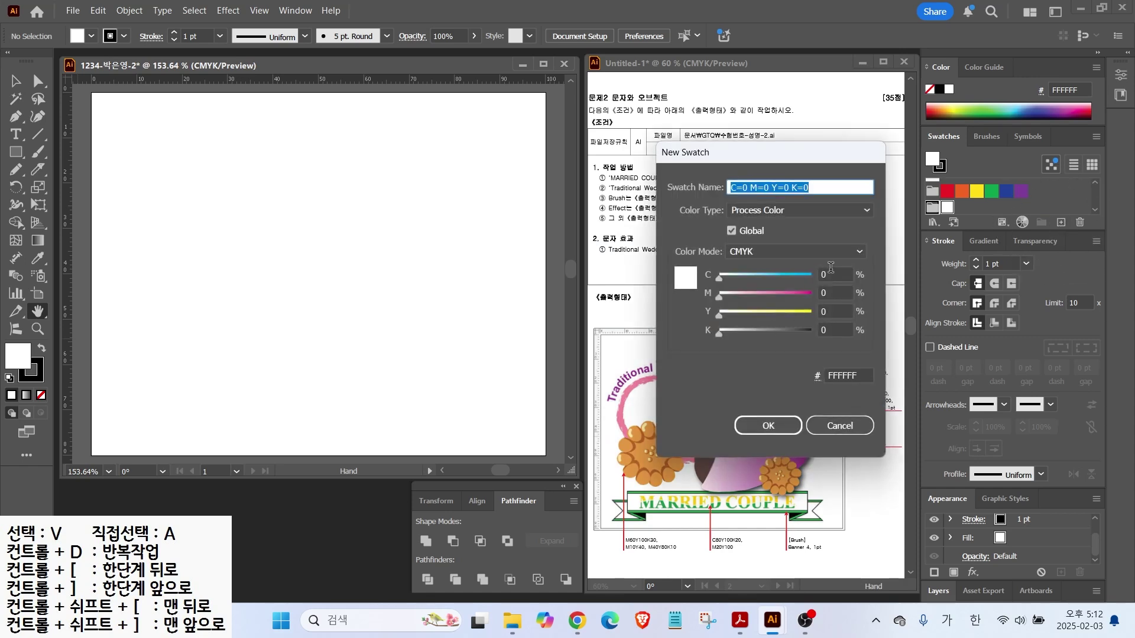
left_click(830, 270)
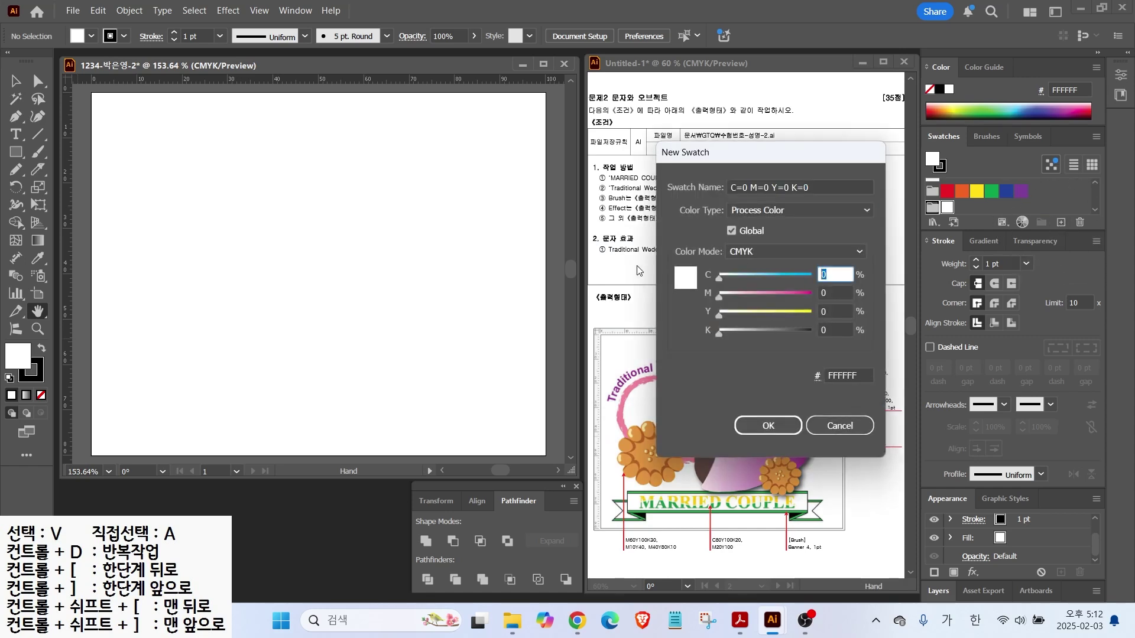
key("Tab")
type("60")
key("Tab")
type("100")
Add a cream swatch to the group using CMYK values 10, 40 and 0
key("Tab")
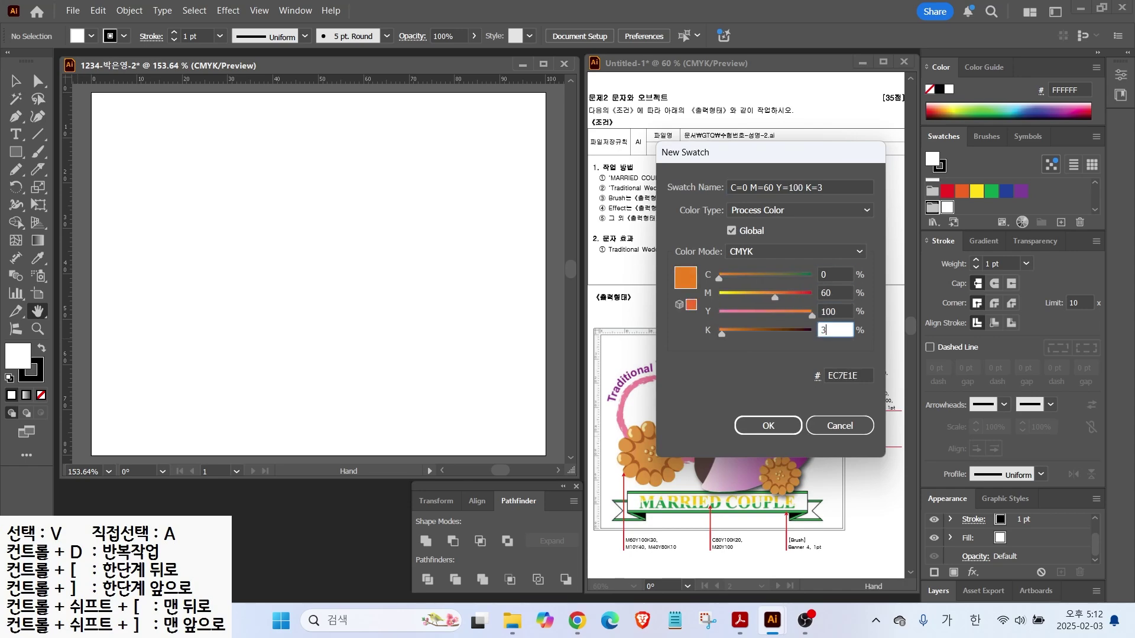
type("30")
key("Return")
left_click(1059, 223)
key("Tab")
key("Tab")
type("10")
Add an orange swatch to the group using CMYK values 40, 80 and 10
key("Tab")
type("40")
key("Tab")
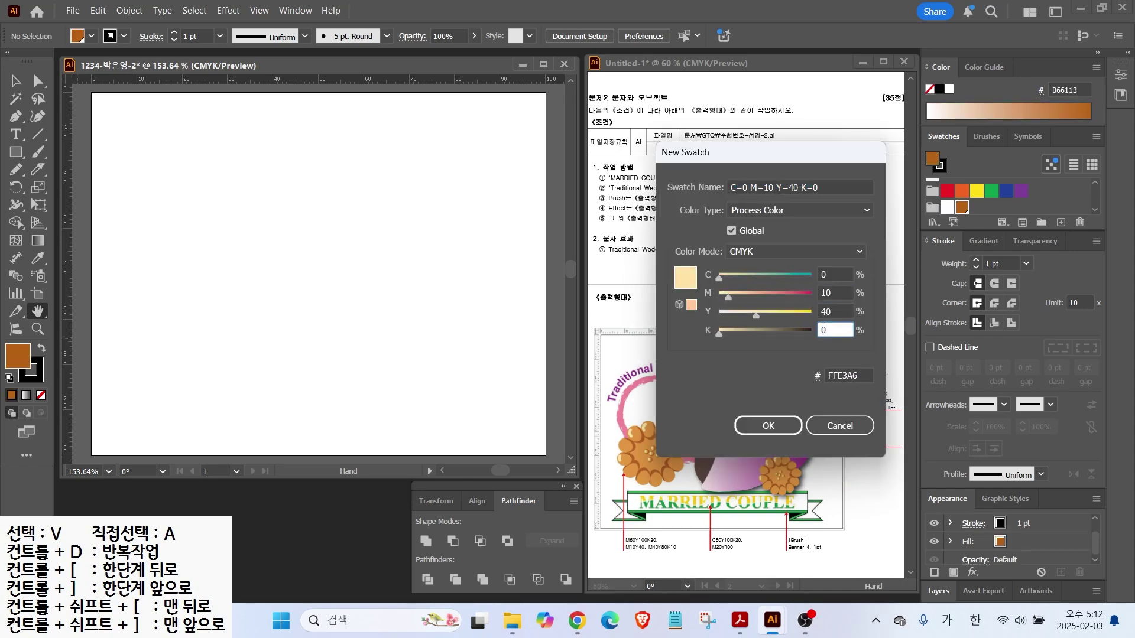
type("0")
key("Return")
left_click(1060, 223)
left_click_drag(834, 293, 686, 285)
type("40")
key("Tab")
type("80")
key("Tab")
type("10")
key("Return")
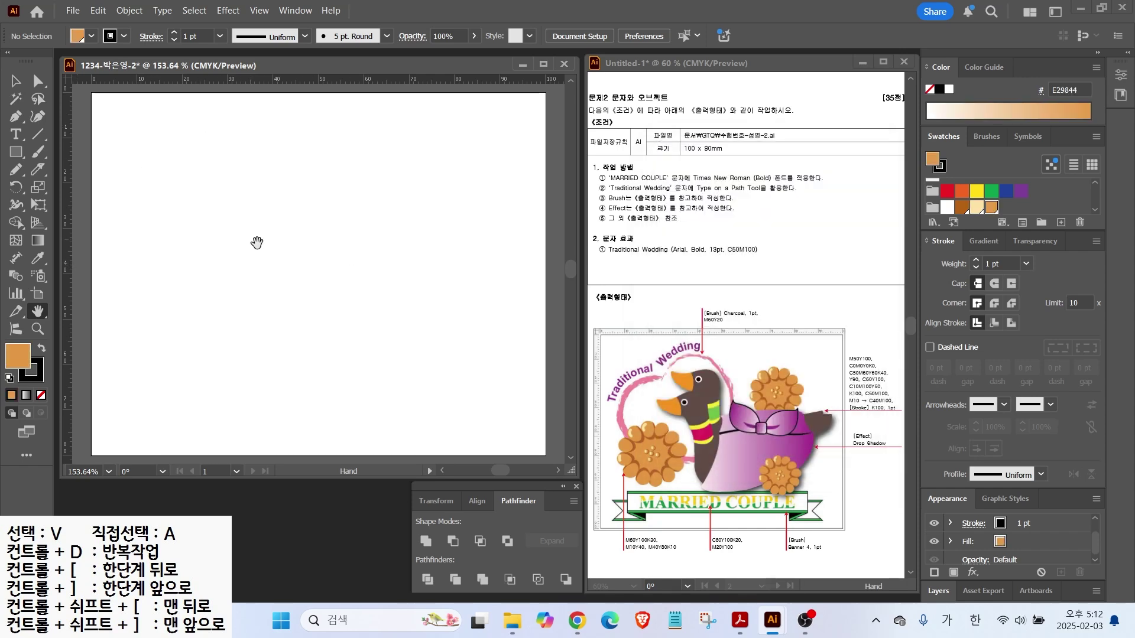
Add a vertical and a horizontal guide crossing the artboard centre, then zoom in
left_click_drag(75, 167, 149, 183)
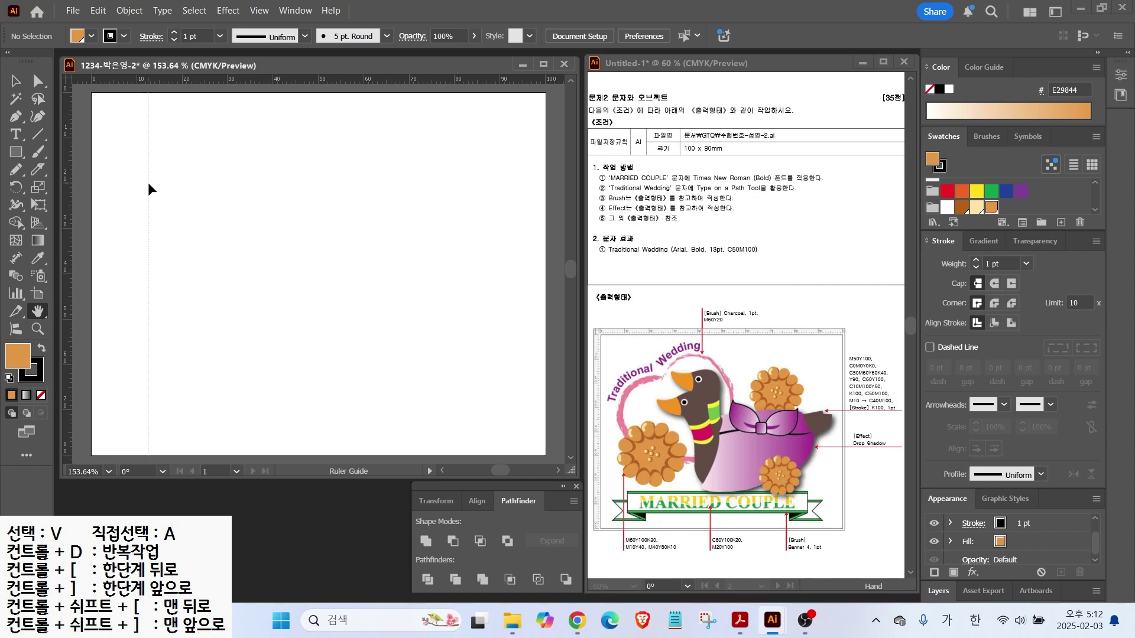
left_click_drag(148, 182, 243, 204)
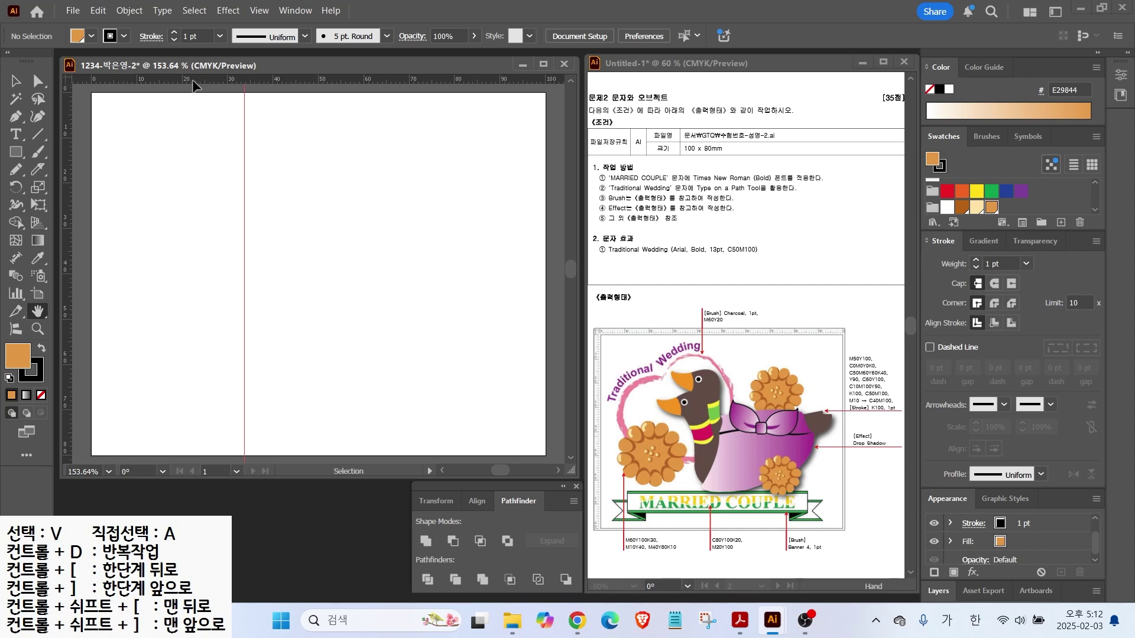
left_click_drag(193, 83, 146, 376)
mouse_move(227, 381)
left_mouse_down()
mouse_move(152, 382)
mouse_move(120, 269)
mouse_move(211, 233)
mouse_move(252, 327)
mouse_move(228, 383)
left_mouse_up()
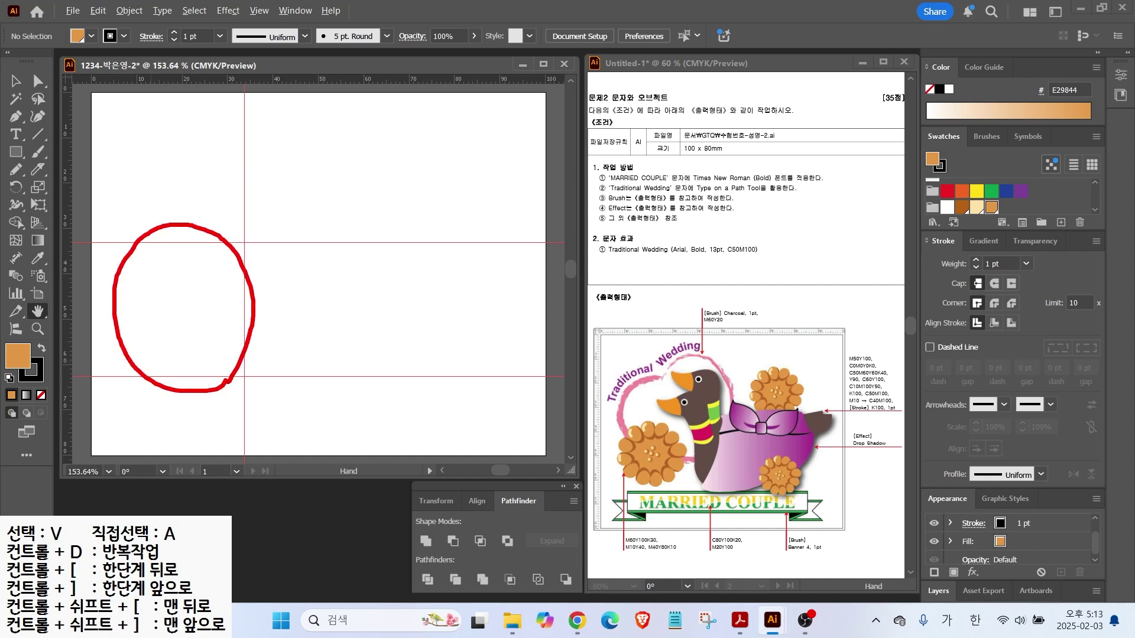
key("Escape")
scroll(182, 281, "up", 2)
left_click_drag(182, 281, 293, 214)
Draw an orange ellipse with no outline in the upper-left area
left_click_drag(16, 152, 74, 187)
left_click_drag(199, 165, 255, 235)
key("x")
key("slash")
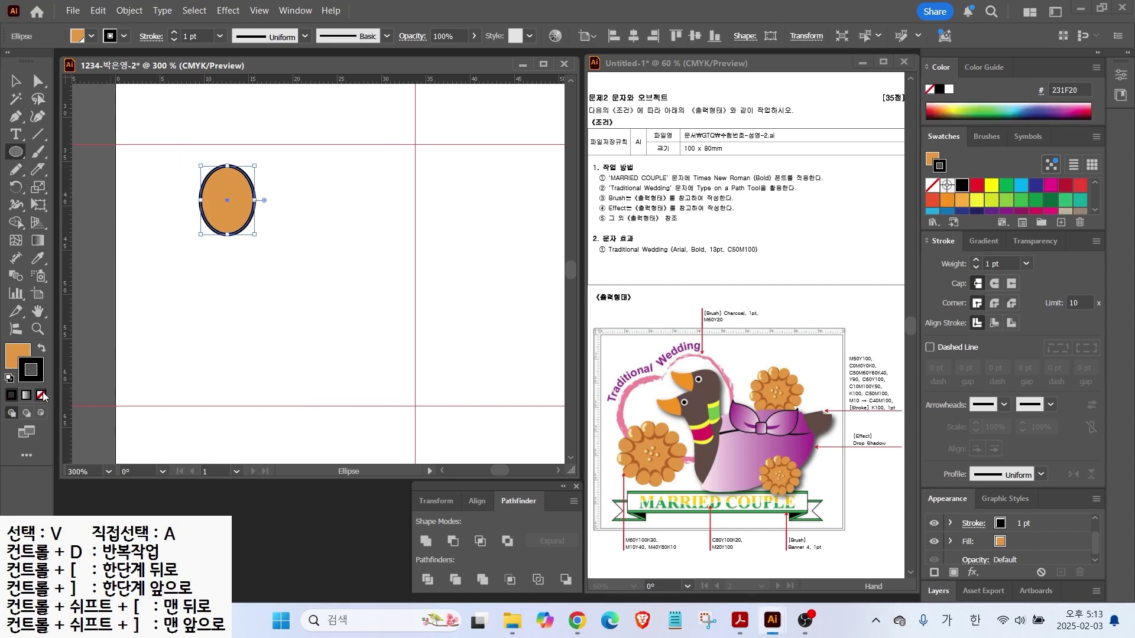
key("x")
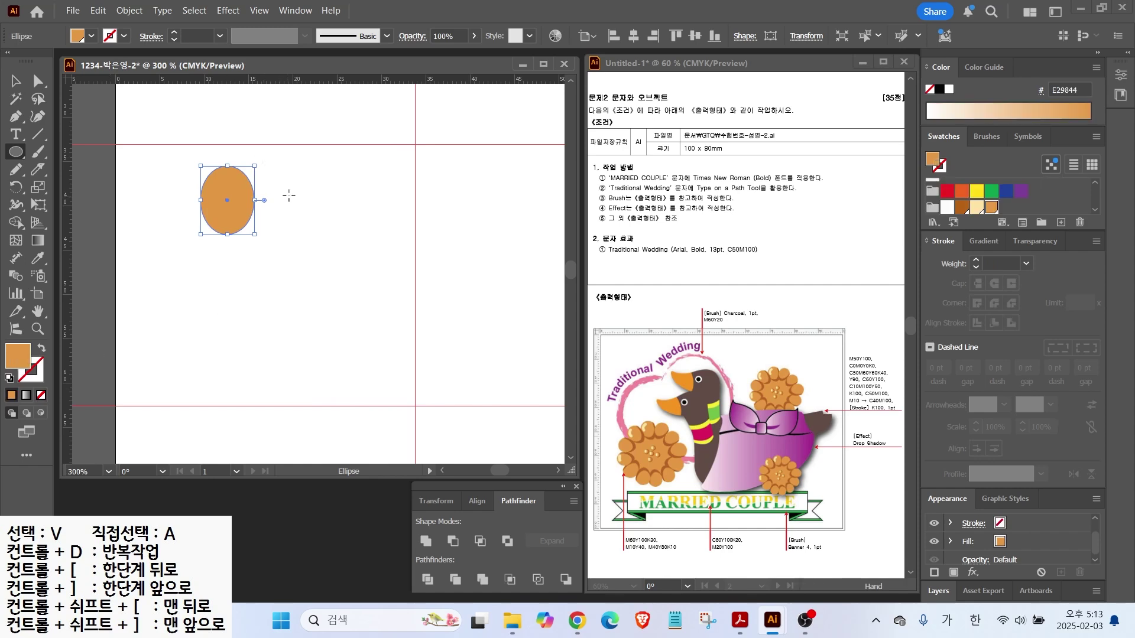
Pull an anchor to make the ellipse egg-shaped, then shrink it and move it up
left_click(37, 82)
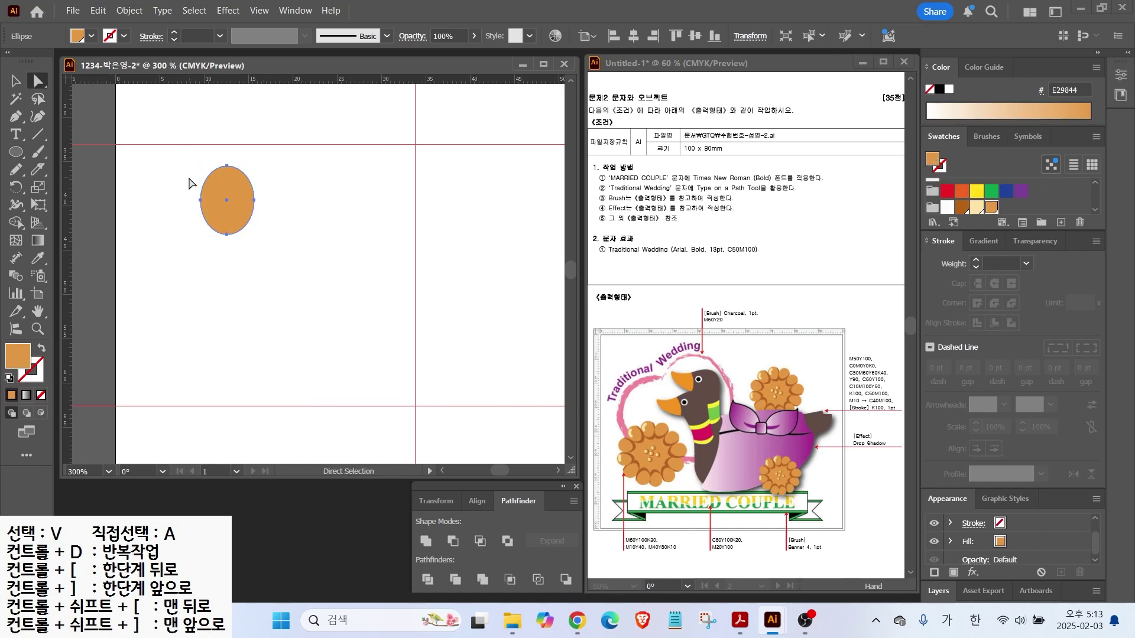
left_click(256, 200)
left_click_drag(255, 199, 253, 194)
key("v")
mouse_move(254, 166)
left_mouse_down()
mouse_move(247, 176)
mouse_move(271, 166)
left_mouse_up()
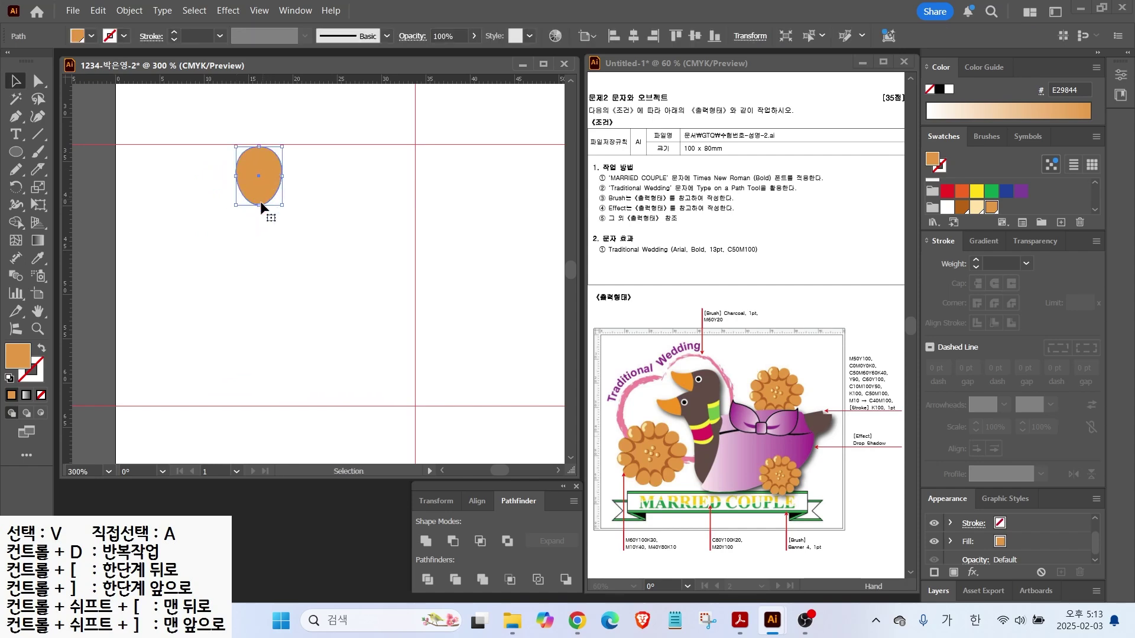
left_click_drag(128, 282, 348, 282)
left_click_drag(258, 162, 257, 382)
mouse_move(229, 204)
left_mouse_down()
mouse_move(216, 182)
mouse_move(221, 216)
mouse_move(231, 202)
mouse_move(189, 230)
mouse_move(234, 257)
mouse_move(262, 315)
left_mouse_up()
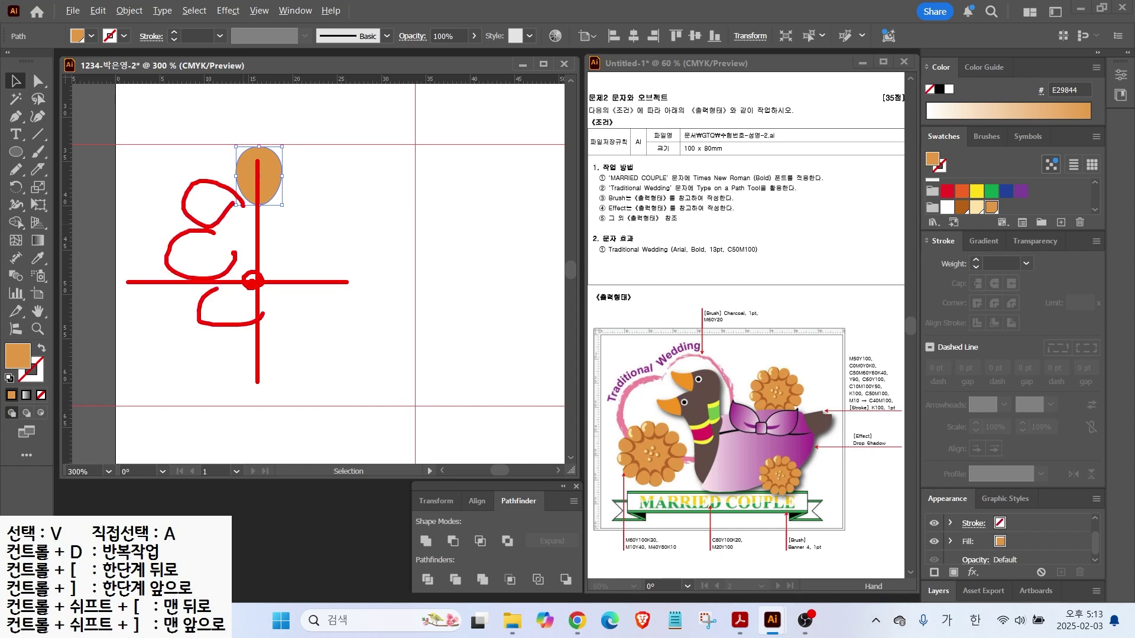
Make a 30° rotated copy of the egg around a centre point below it
key("Escape")
left_click(16, 188)
left_click(259, 265)
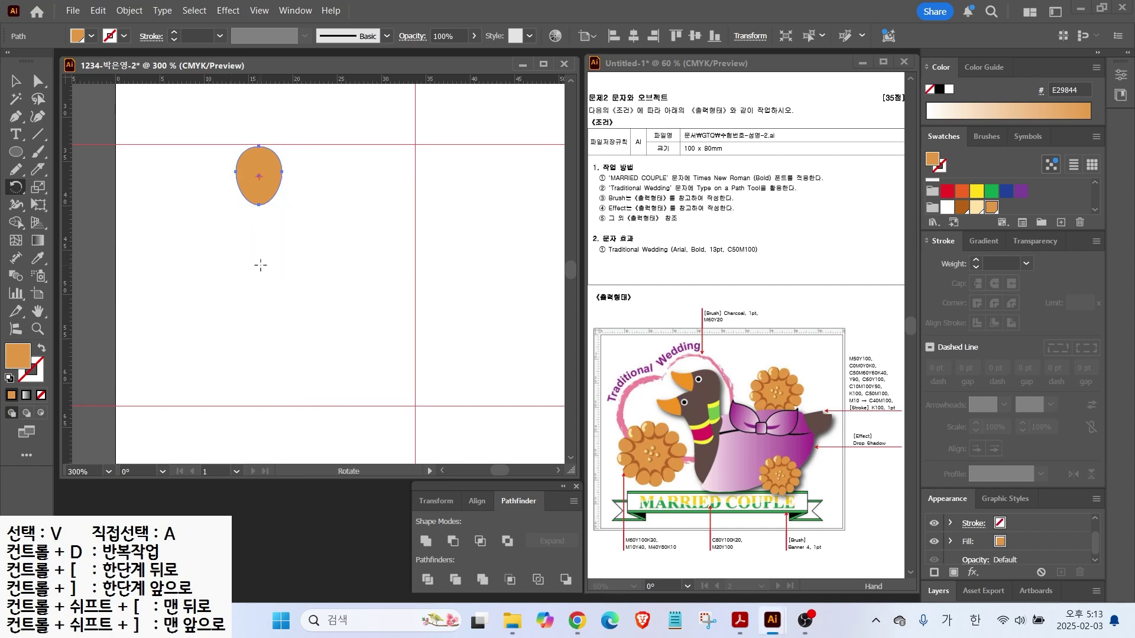
left_click(259, 264, "alt")
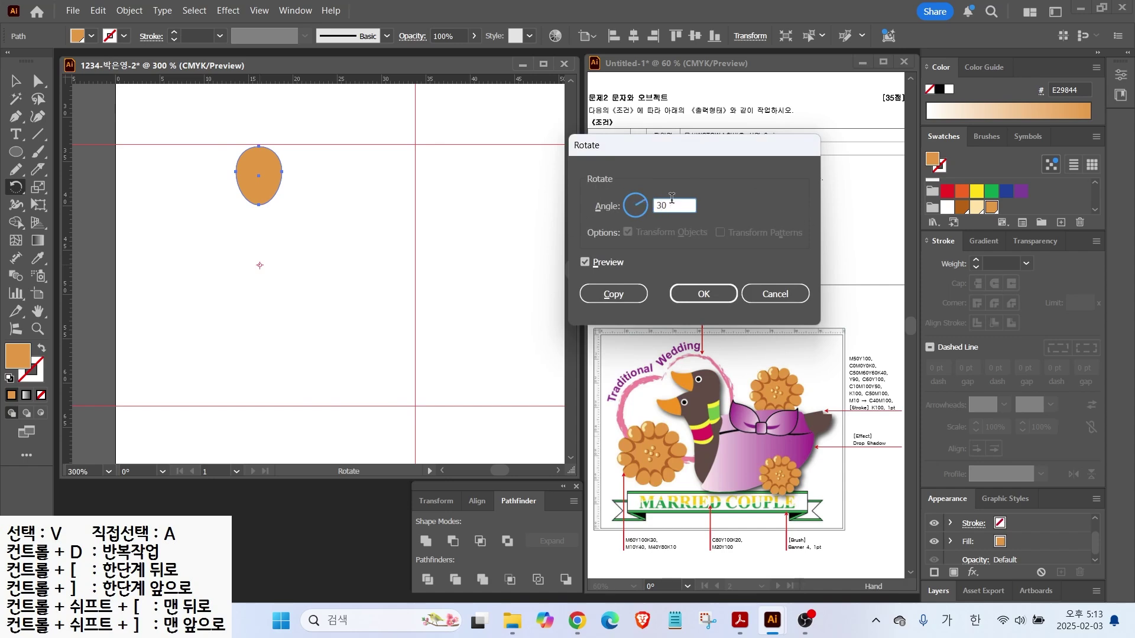
left_click(585, 263)
left_click(585, 263)
left_click(585, 262)
left_click(585, 262)
left_click(585, 262)
left_click(585, 263)
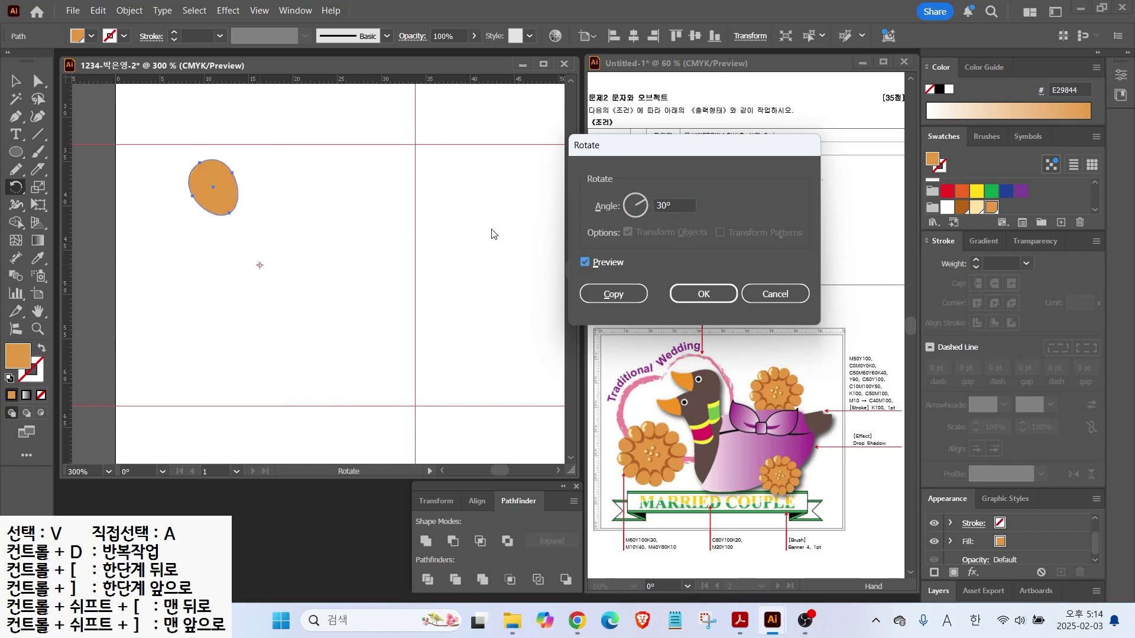
left_click(612, 295)
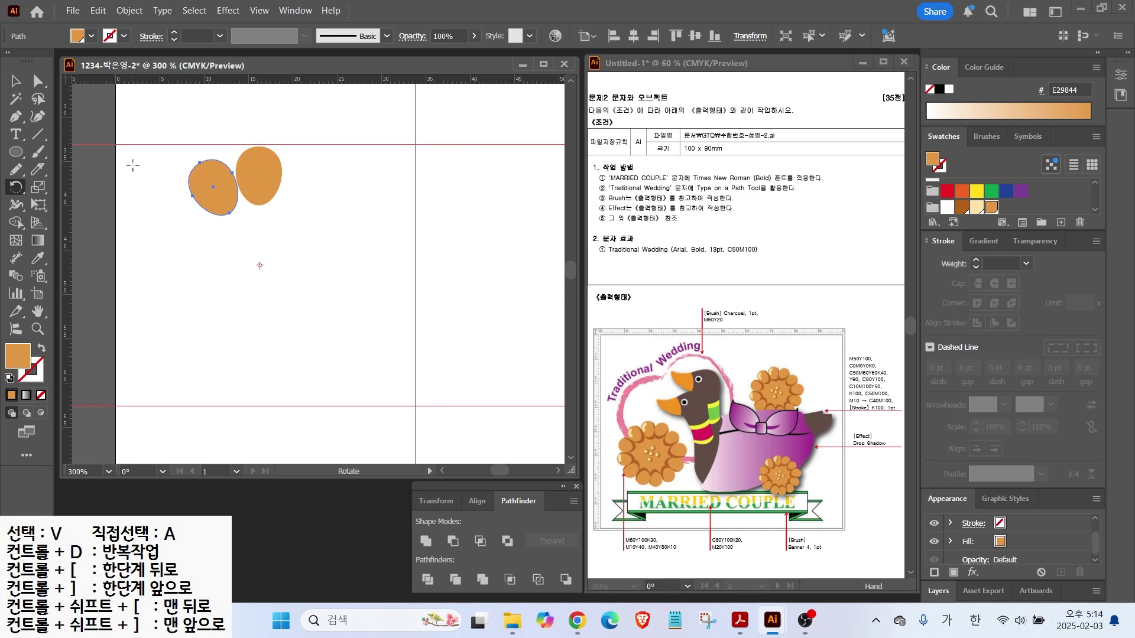
Repeat the rotated copy with Ctrl+D until twelve petals form a ring
key("v")
key("ctrl+d")
key("ctrl+d")
key("ctrl+d")
key("ctrl+d")
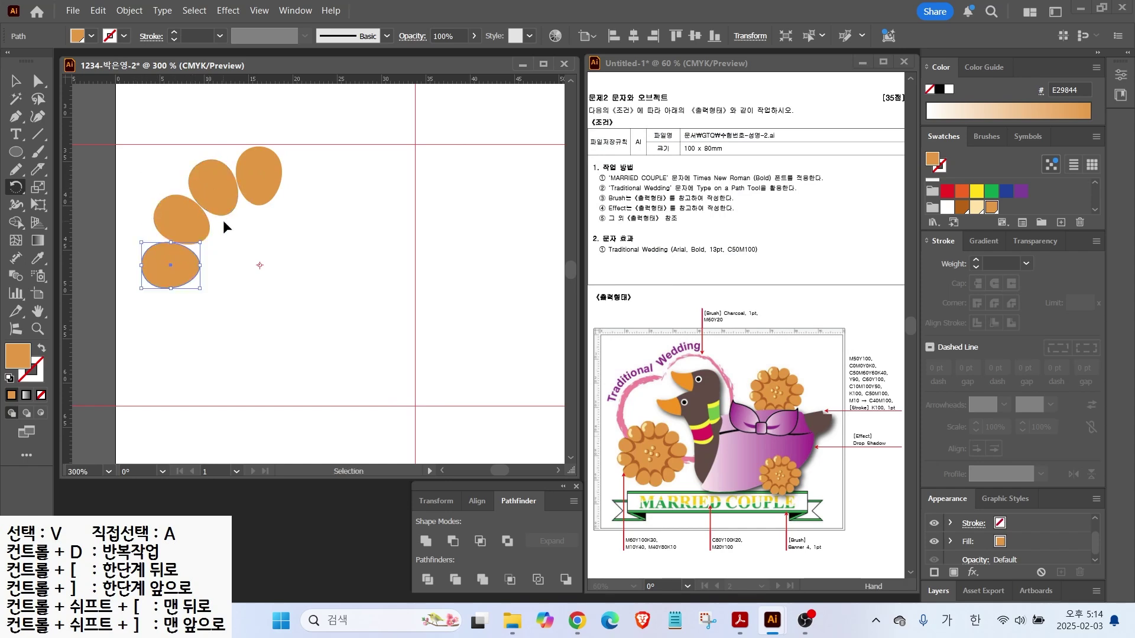
key("ctrl+d")
key("ctrl+d")
key("ctrl+d")
key("ctrl+d")
key("ctrl+d")
key("ctrl+d")
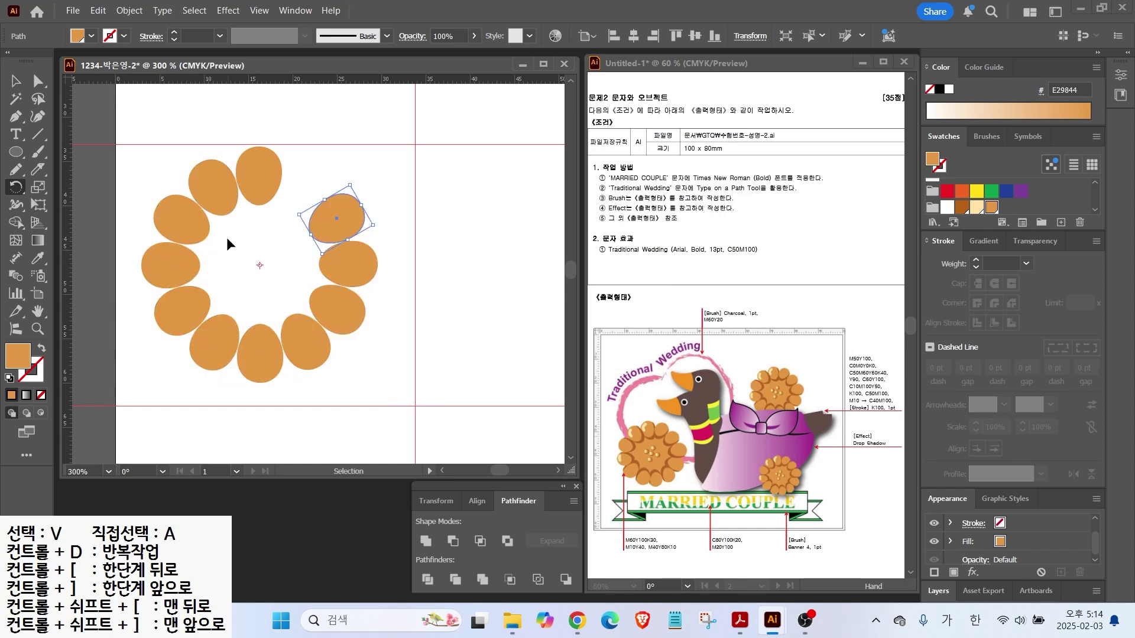
key("r")
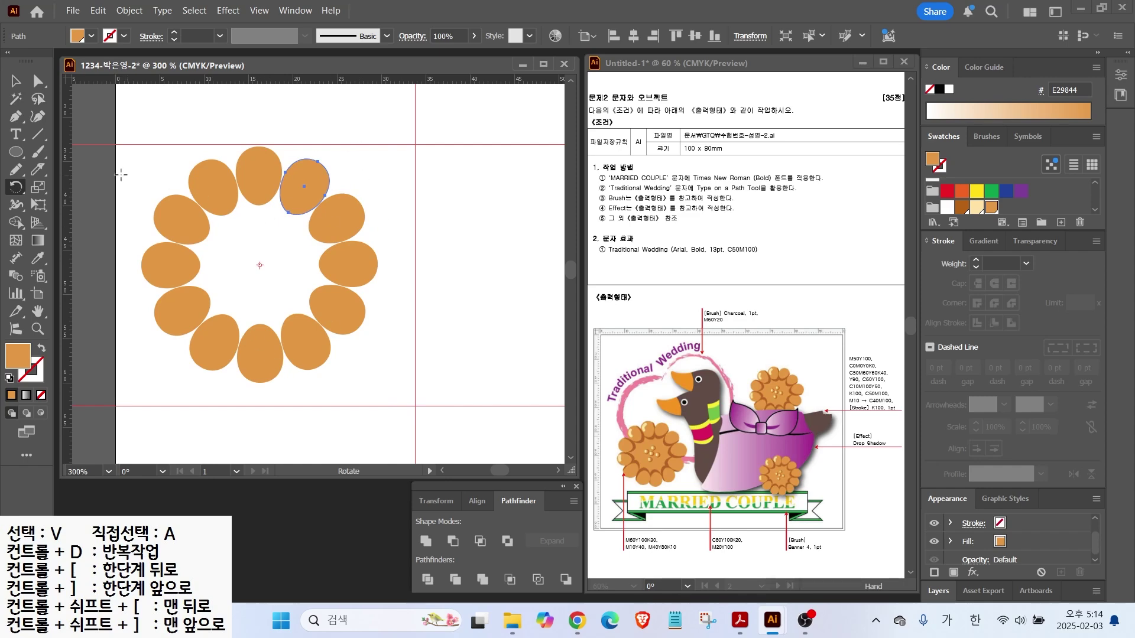
Select all twelve petals and rotate the ring slightly clockwise
key("v")
left_click_drag(143, 162, 408, 412)
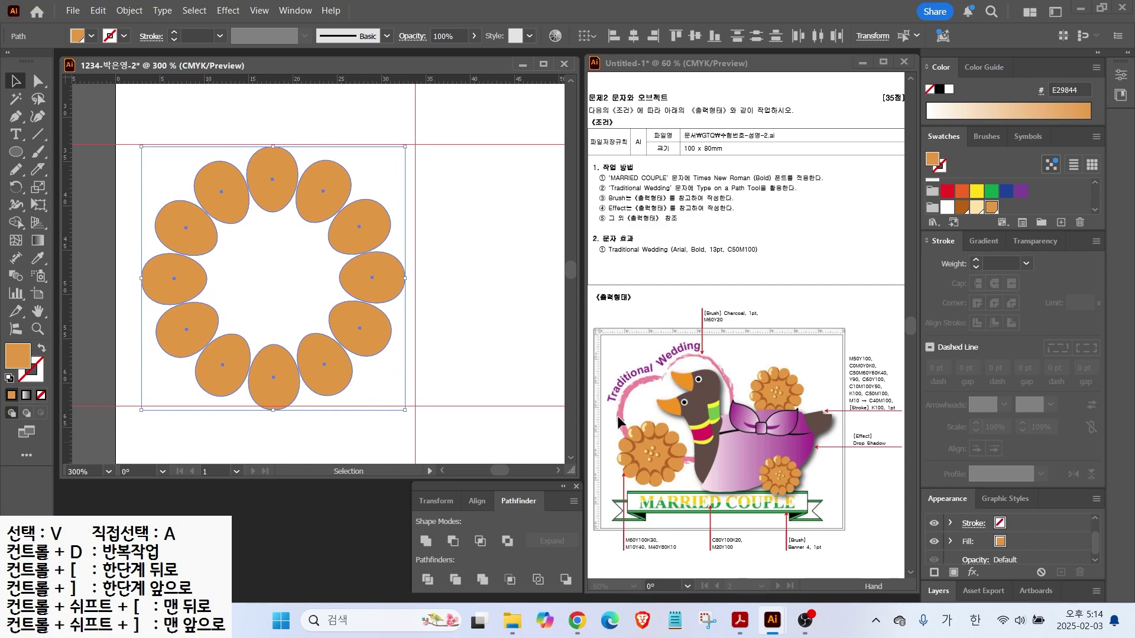
left_click_drag(375, 288, 378, 287)
mouse_move(409, 139)
left_mouse_down()
mouse_move(420, 179)
mouse_move(410, 142)
left_mouse_up()
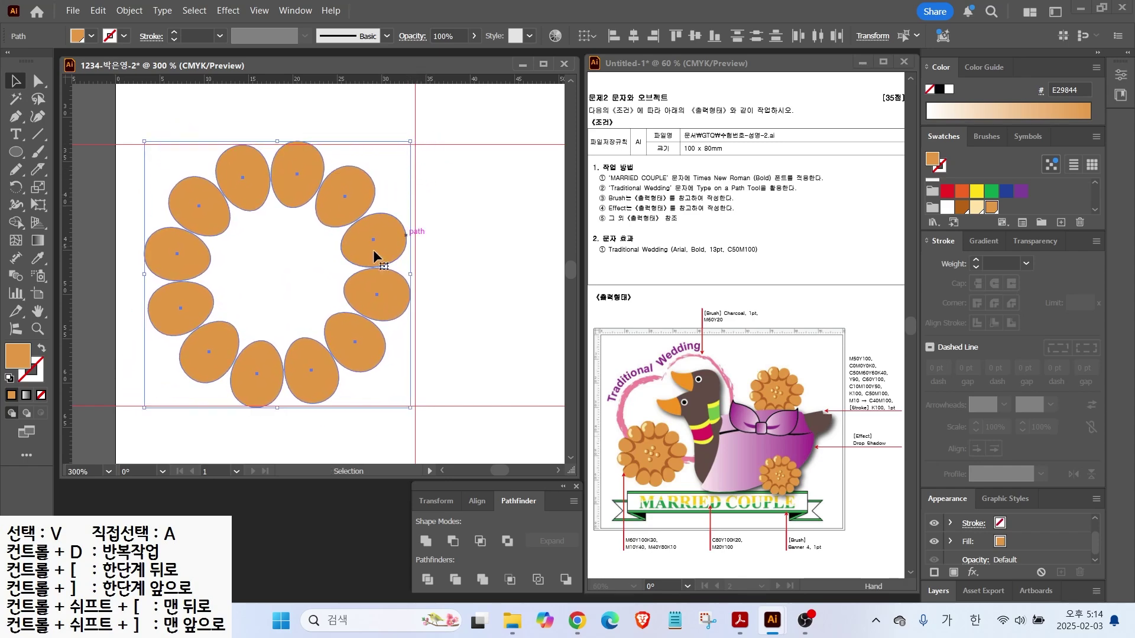
left_click(299, 257)
scroll(299, 182, "up", 1)
Place a dark brown petal copy behind the top petal and rotate it slightly
left_click_drag(301, 179, 281, 210)
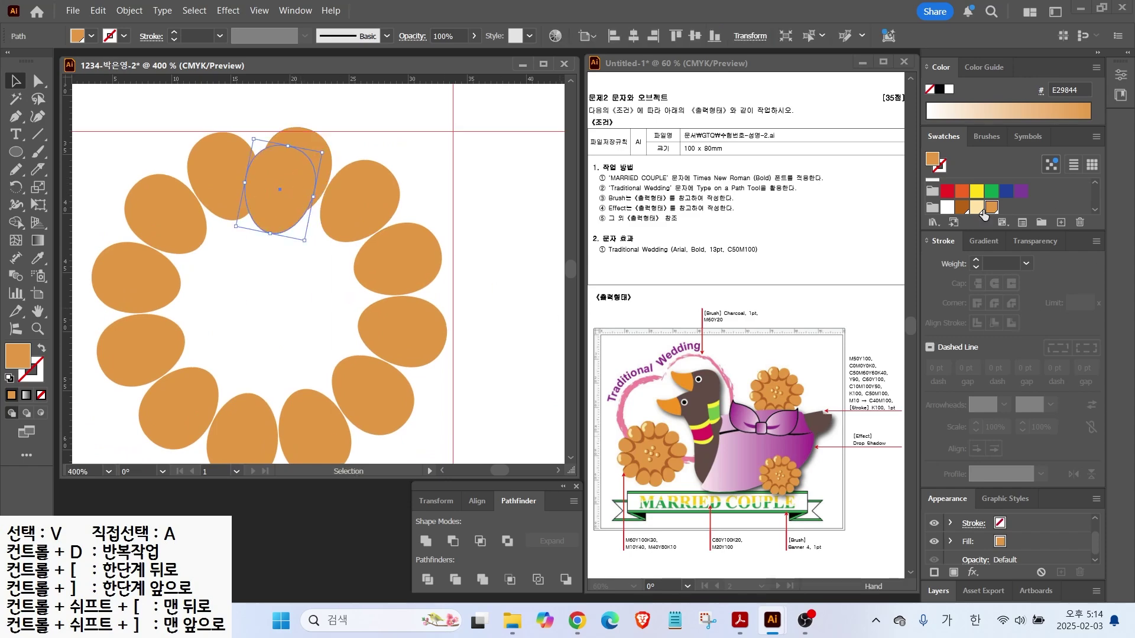
left_click(958, 209)
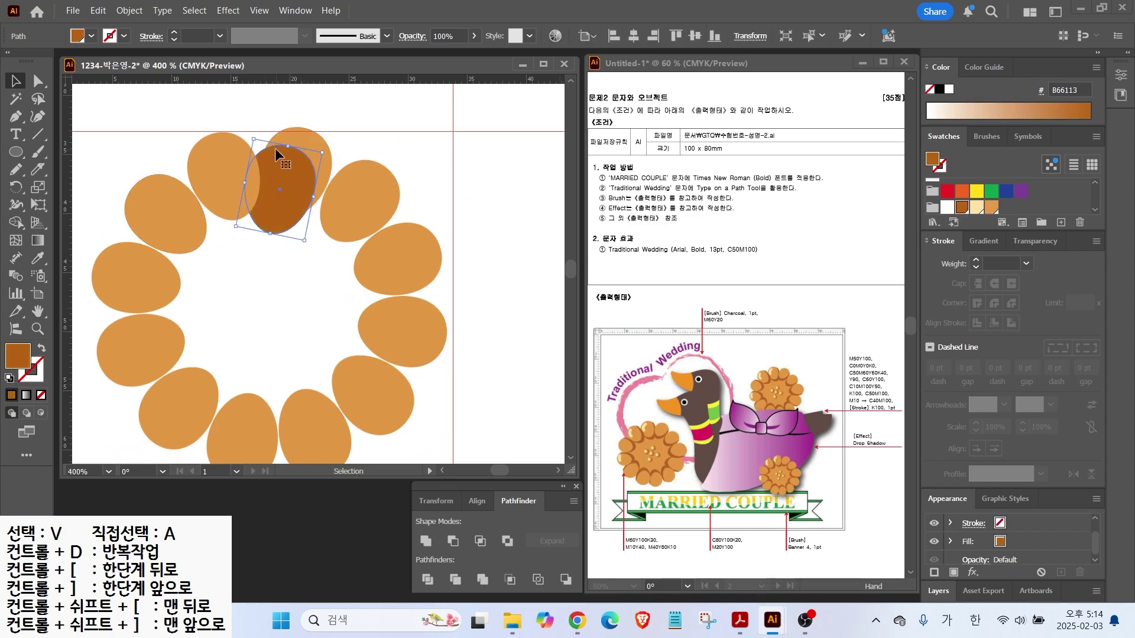
left_click_drag(275, 148, 316, 146)
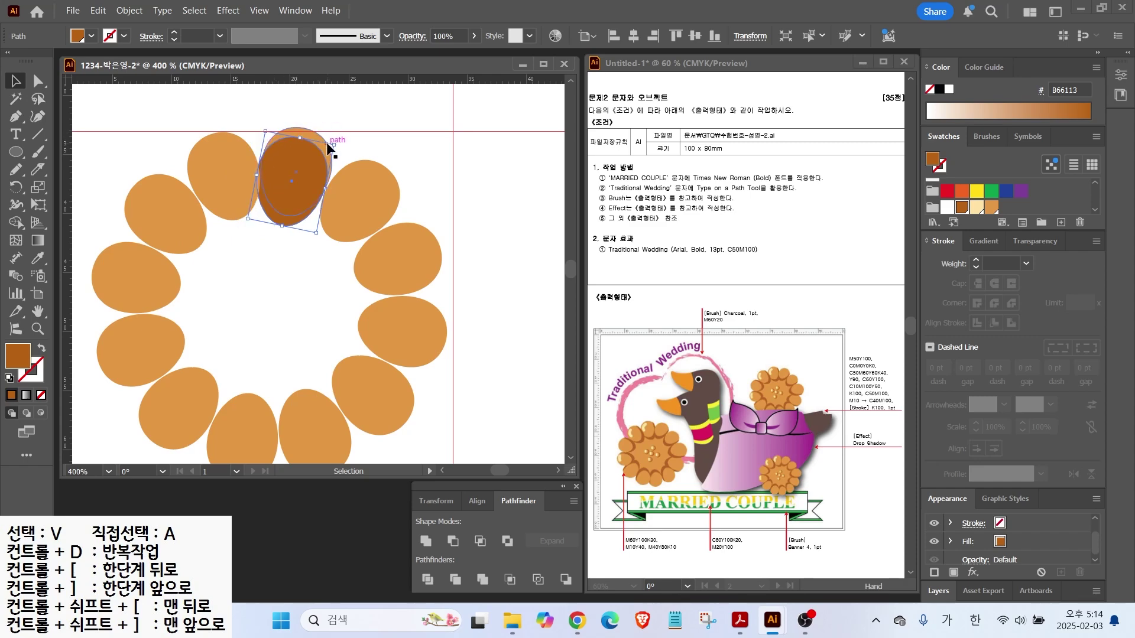
left_click(317, 137)
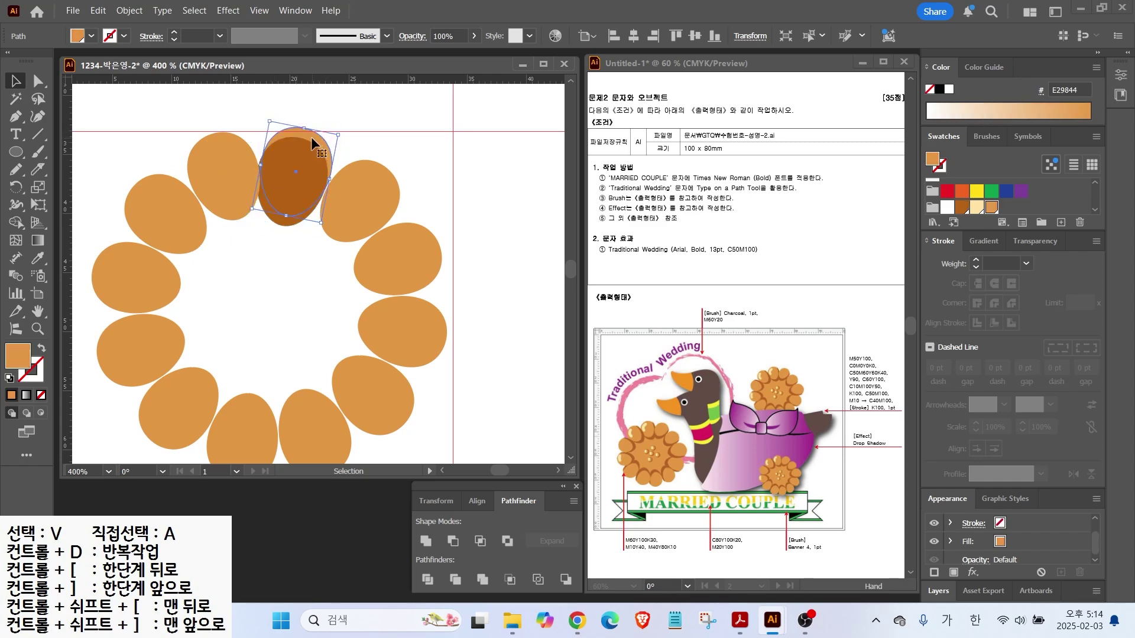
key("a")
key("v")
key("ctrl+shift+bracketright")
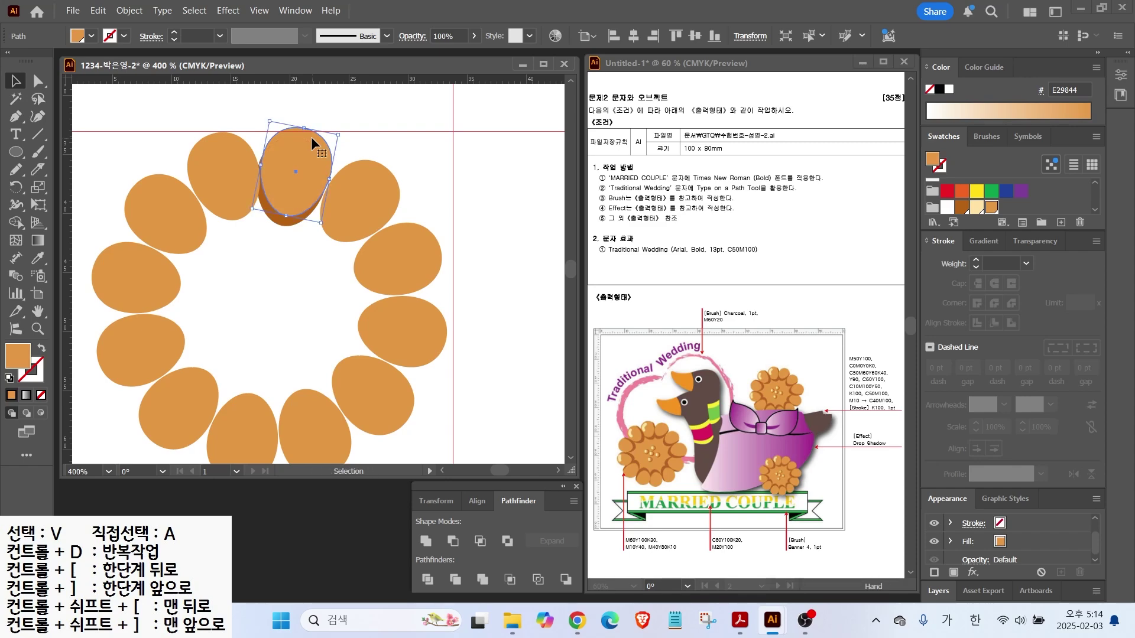
left_click(278, 234)
left_click(282, 220)
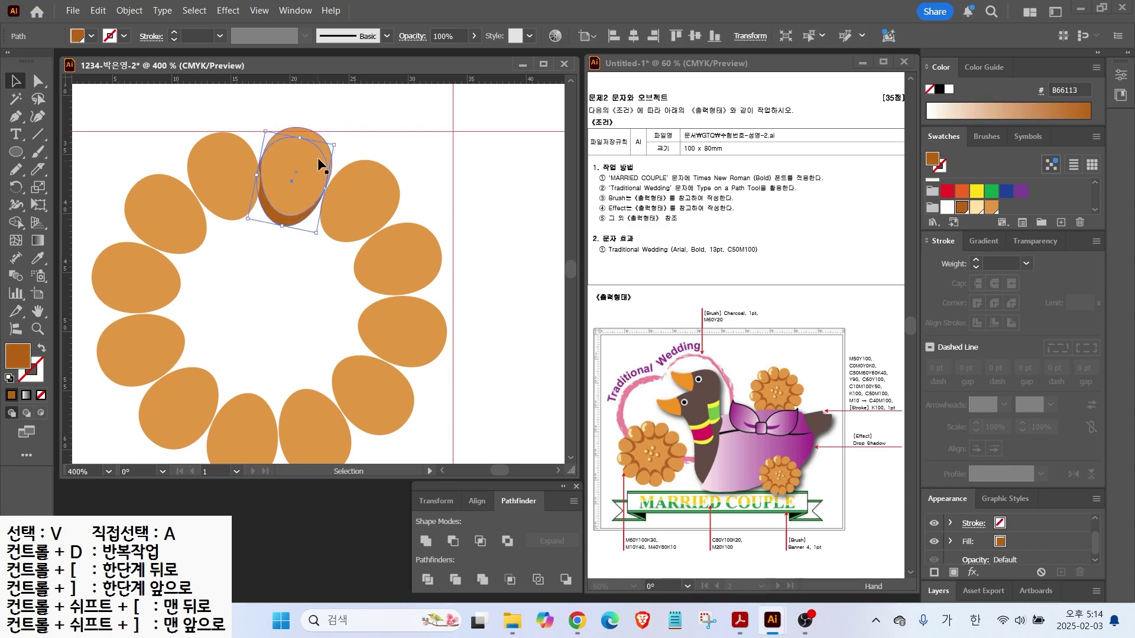
left_click_drag(335, 144, 345, 141)
Copy dark brown backings behind the petals to the left, rotated to match
left_click(289, 178)
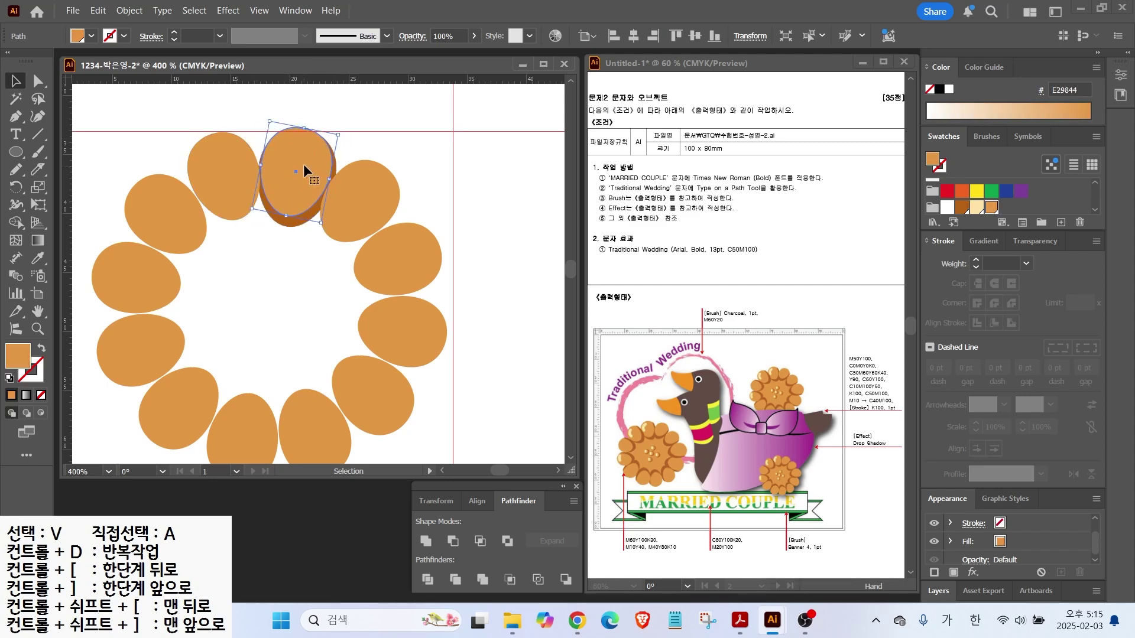
left_click_drag(292, 222, 224, 226)
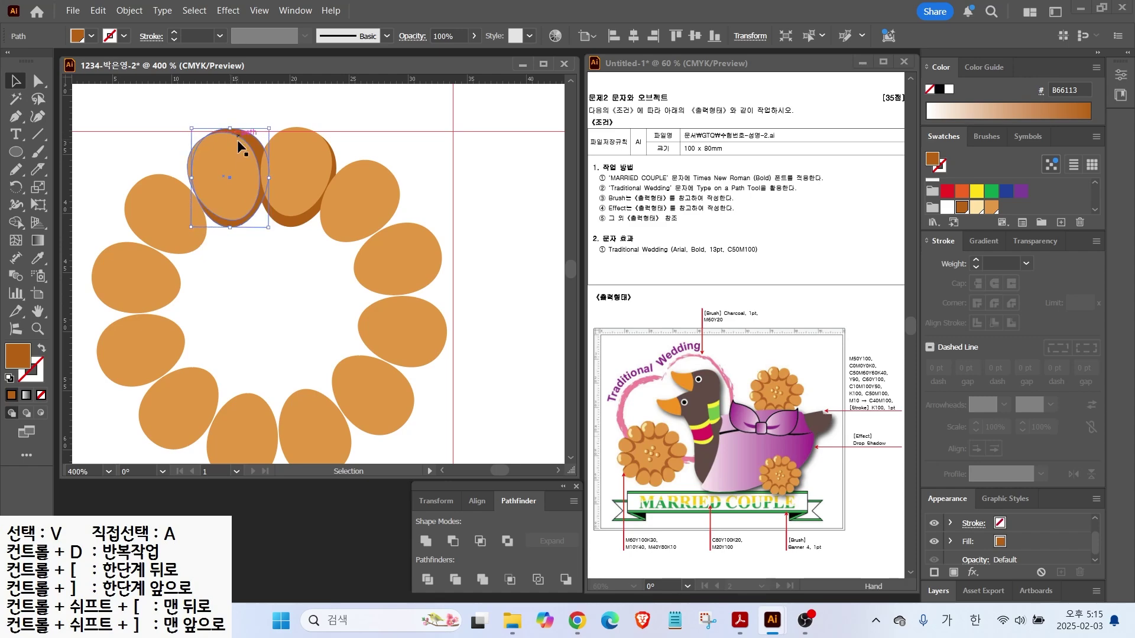
left_click_drag(270, 228, 288, 220)
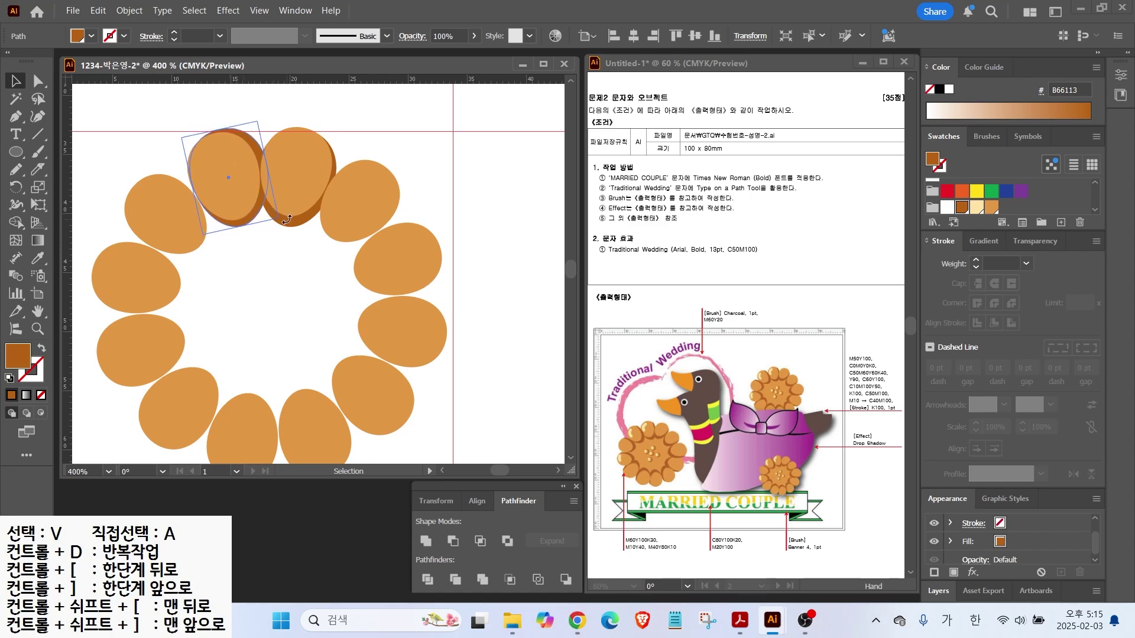
left_click(414, 133)
left_click_drag(247, 226, 193, 283)
key("ctrl+z")
left_click_drag(210, 240, 192, 285)
left_click_drag(86, 259, 122, 273)
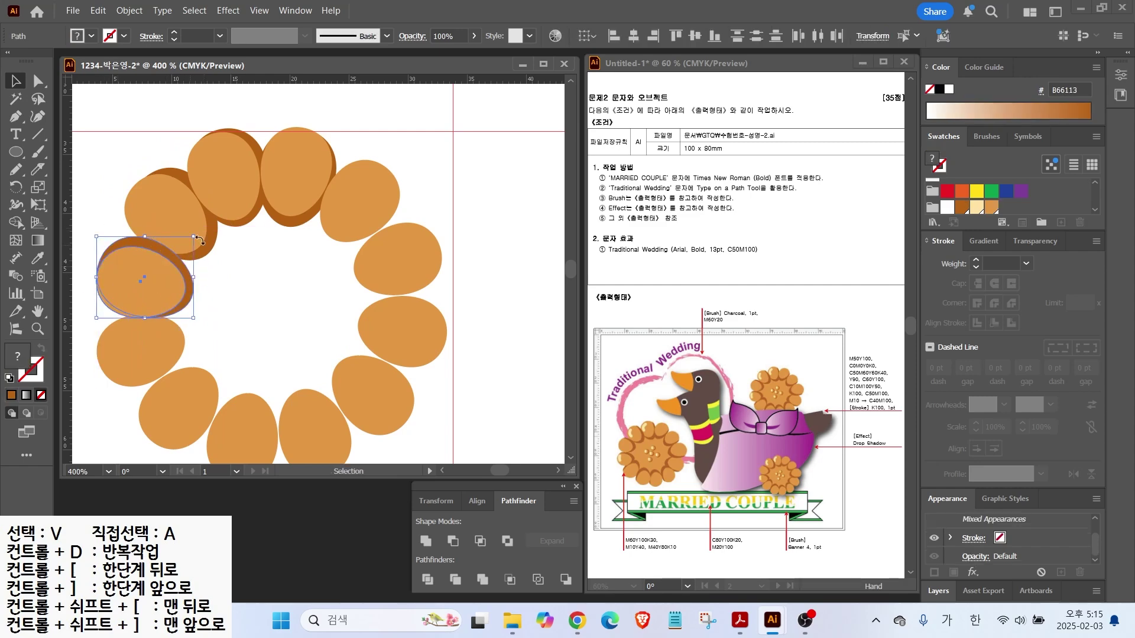
Resize the upper-left and top light petals and copy another dark backing onto the next petal
left_click(161, 188)
left_click_drag(201, 241, 206, 246)
left_click(280, 136)
left_click_drag(270, 120, 276, 130)
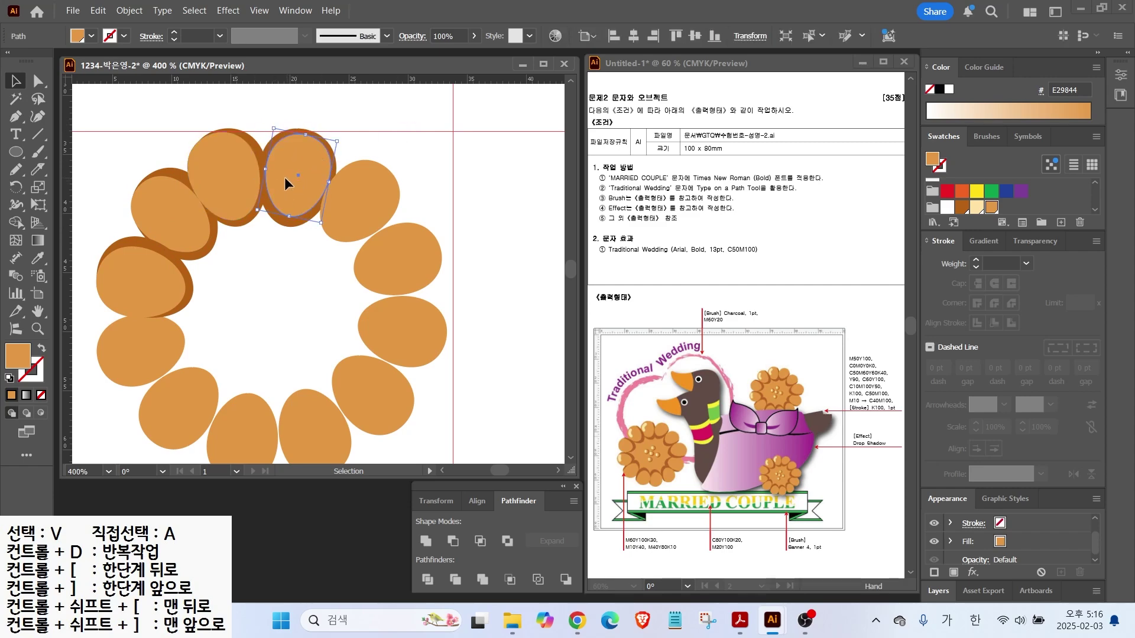
left_click(278, 171)
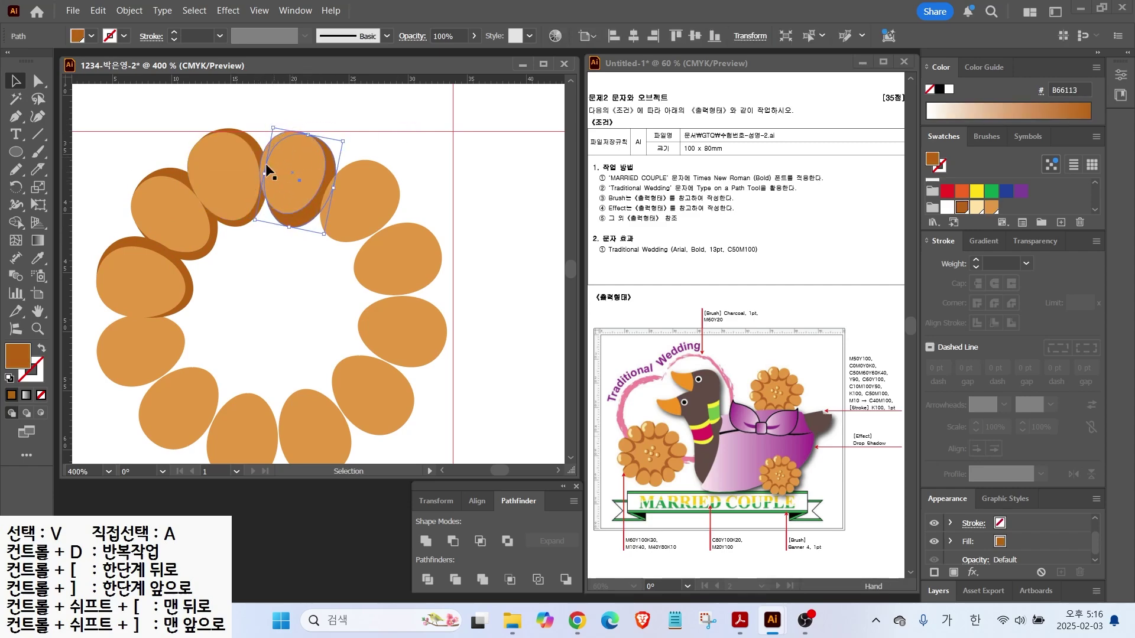
scroll(231, 201, "down", 2)
left_click(211, 252)
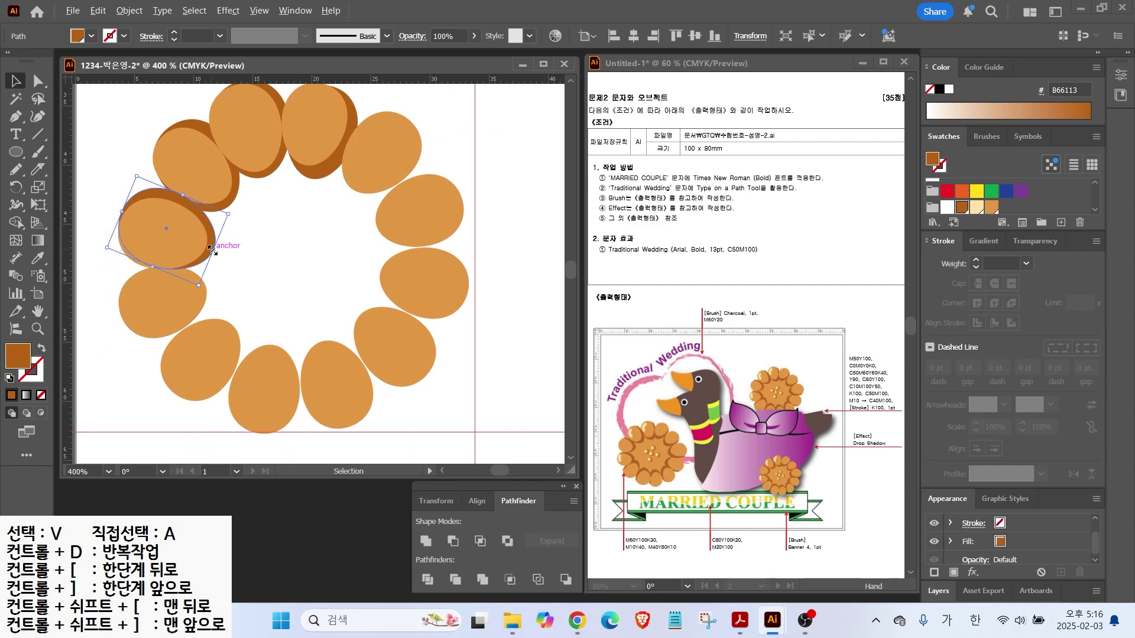
left_click_drag(206, 219, 196, 277)
mouse_move(224, 269)
left_mouse_down()
mouse_move(190, 252)
mouse_move(224, 252)
left_mouse_up()
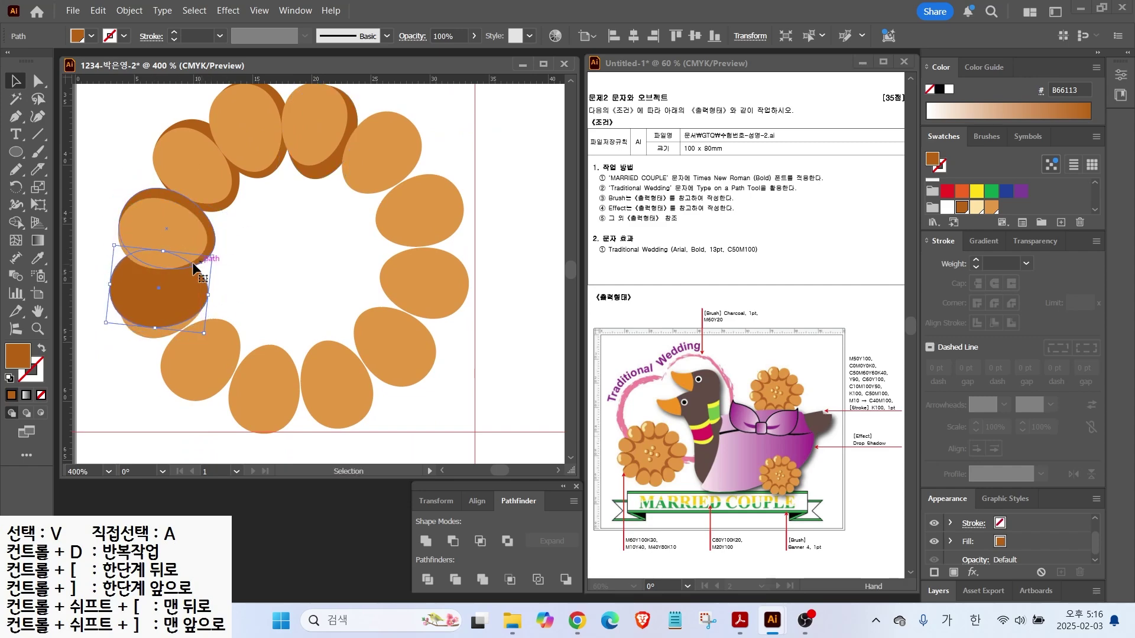
Send the dark backing behind its light petal, then resize both and the left petal to fit
key("ctrl+[")
left_click(193, 283)
mouse_move(195, 255)
left_mouse_down()
mouse_move(192, 266)
mouse_move(215, 268)
mouse_move(215, 247)
left_mouse_up()
left_click(209, 283)
left_click_drag(121, 311, 129, 309)
left_click(164, 292)
left_click_drag(156, 274, 153, 271)
Copy a dark brown backing onto the lower-left petal and fit it behind
left_click(222, 335)
left_click(211, 292)
left_click_drag(215, 292, 250, 321)
key("ctrl+z")
left_click_drag(211, 289, 231, 318)
left_click_drag(202, 399, 205, 406)
left_click_drag(231, 318, 223, 339)
left_click(224, 335)
left_click(247, 316)
left_click_drag(226, 380, 228, 384)
Add copied dark backings behind the bottom and right petals
left_click(238, 379)
left_click_drag(245, 323, 308, 343)
left_click_drag(296, 392, 303, 396)
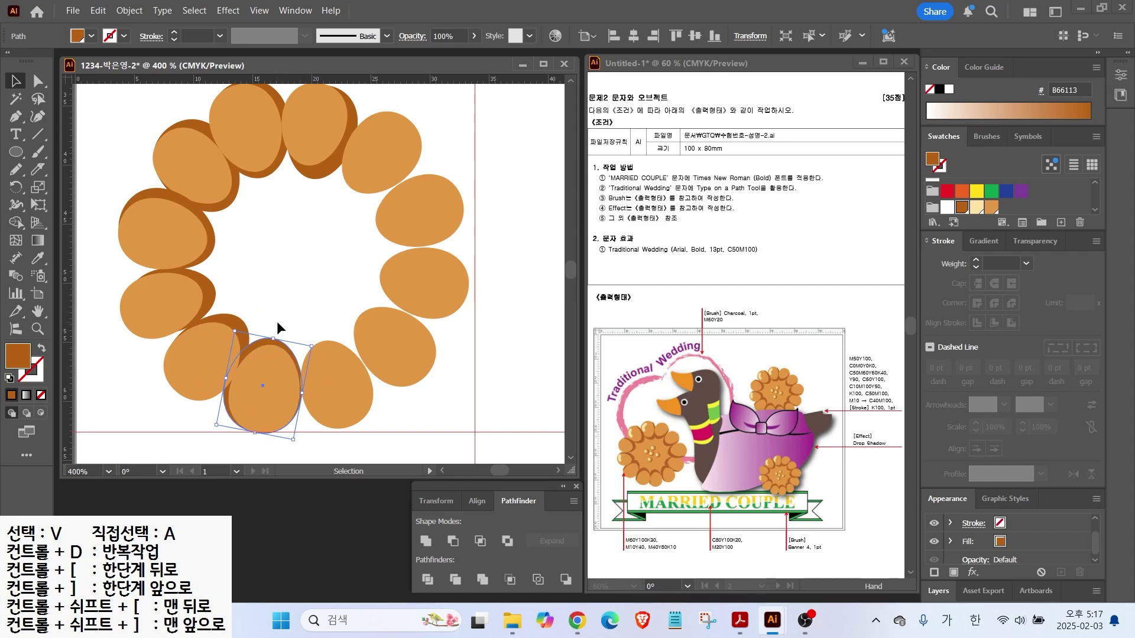
left_click(207, 339)
left_click(282, 336)
left_click_drag(274, 338, 295, 386)
left_click(297, 322)
Copy and rotate dark backings behind the remaining right and upper-right petals
left_click_drag(309, 335, 374, 297)
left_click_drag(432, 363, 430, 327)
left_click_drag(342, 315, 374, 250)
left_click(353, 313)
left_click_drag(352, 241, 312, 209)
left_click(415, 282)
left_click(372, 277)
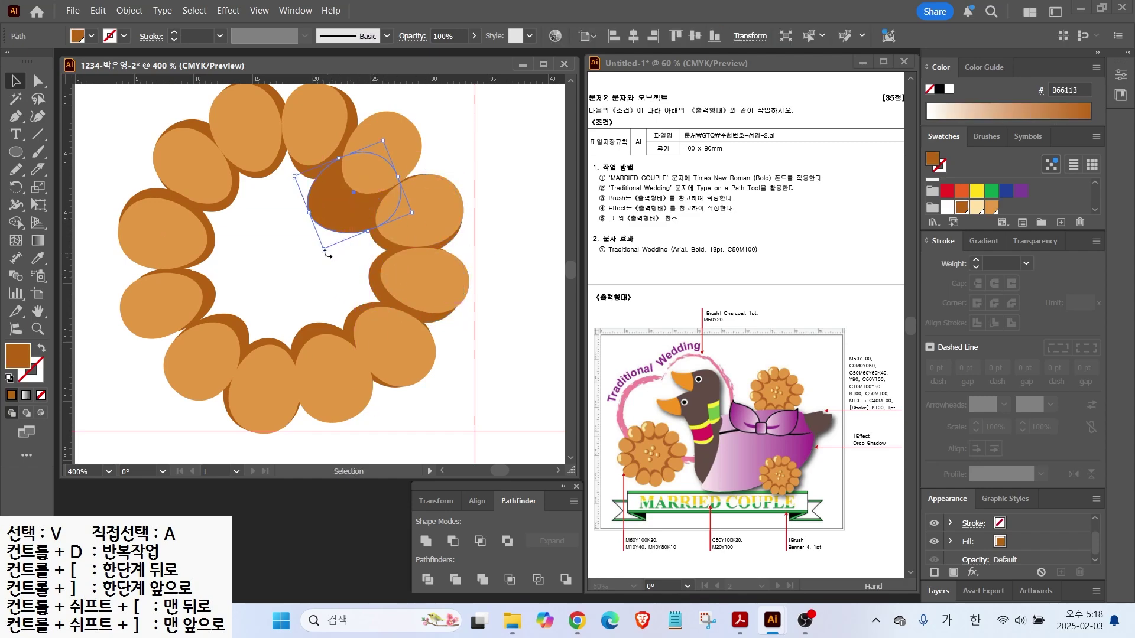
left_click_drag(328, 252, 373, 178)
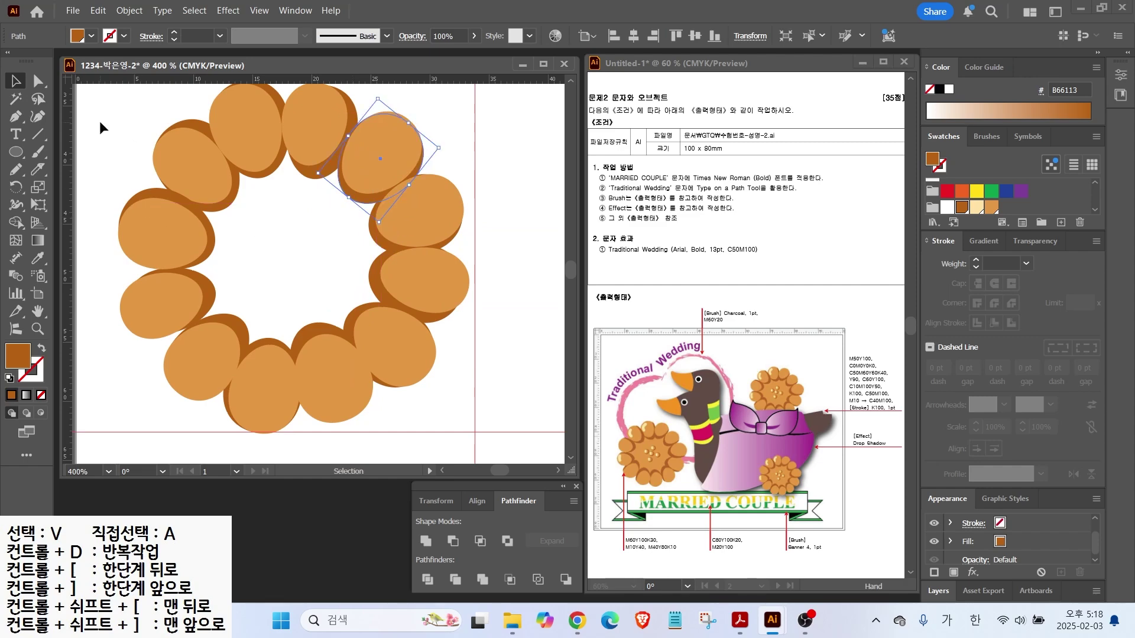
Draw a large circle filled with orange E29844 and send it behind the petals
left_click(127, 142)
key("l")
left_click_drag(174, 149, 404, 380)
left_click(992, 206)
key("v")
left_click_drag(275, 252, 278, 245)
right_click(279, 246)
mouse_move(355, 532)
left_click(507, 578)
key("ctrl+shift+a")
Draw a dark brown seed ellipse near the flower centre and nudge it into place
scroll(416, 255, "down", 1)
scroll(174, 204, "up", 1)
key("l")
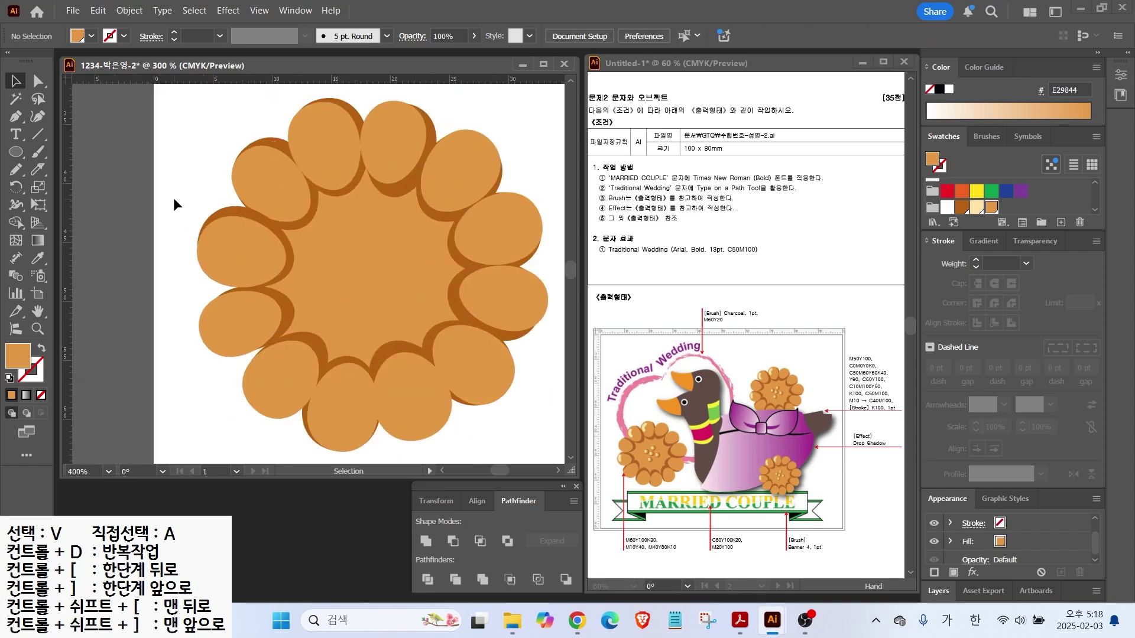
mouse_move(380, 245)
left_mouse_down()
mouse_move(468, 348)
mouse_move(467, 331)
left_mouse_up()
left_click(961, 207)
scroll(331, 193, "up", 3)
key("i")
left_click(139, 161)
key("v")
left_click_drag(431, 287, 440, 300)
Add a smaller light cream ellipse on top and group it with the brown shadow
key("l")
left_click_drag(399, 268, 451, 334)
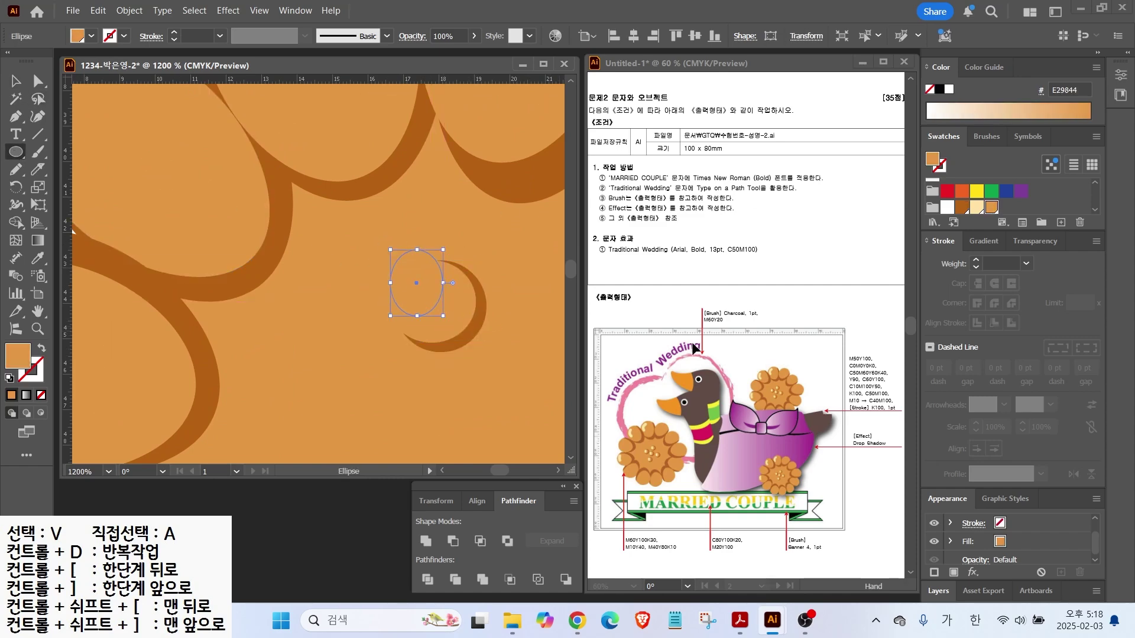
left_click(976, 207)
key("v")
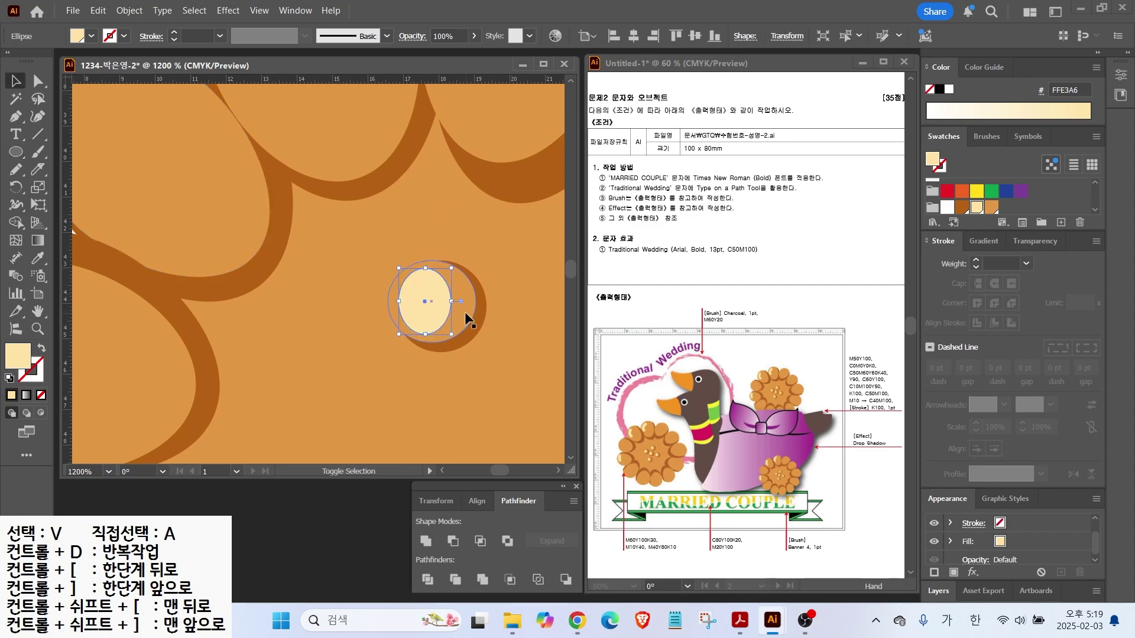
left_click(465, 312, "shift")
scroll(521, 404, "down", 3)
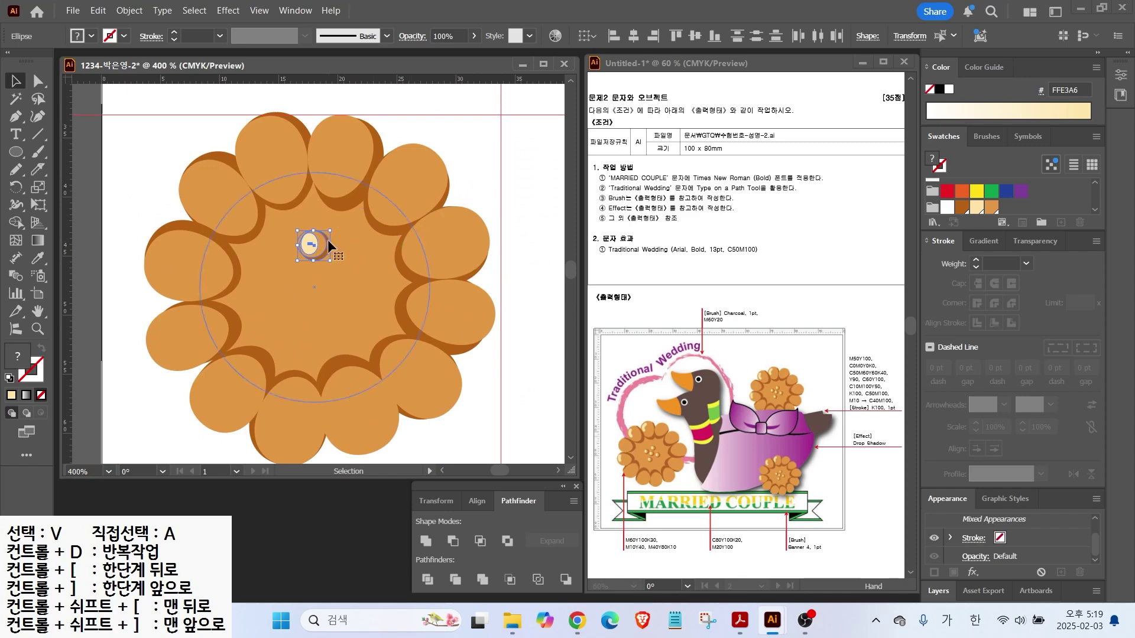
right_click(310, 243)
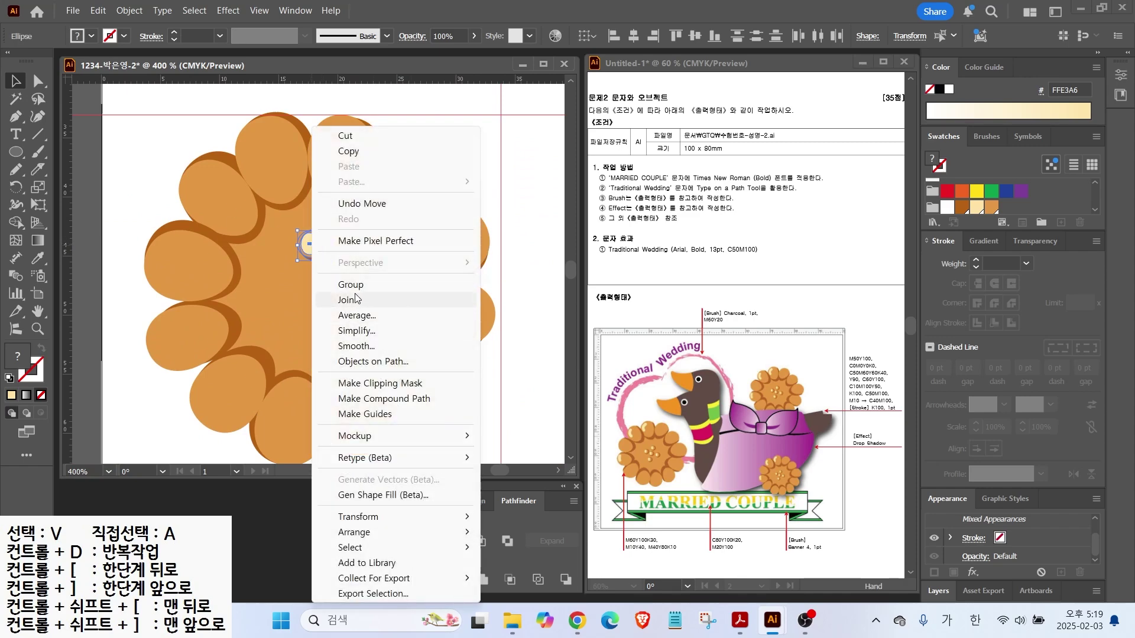
left_click(355, 288)
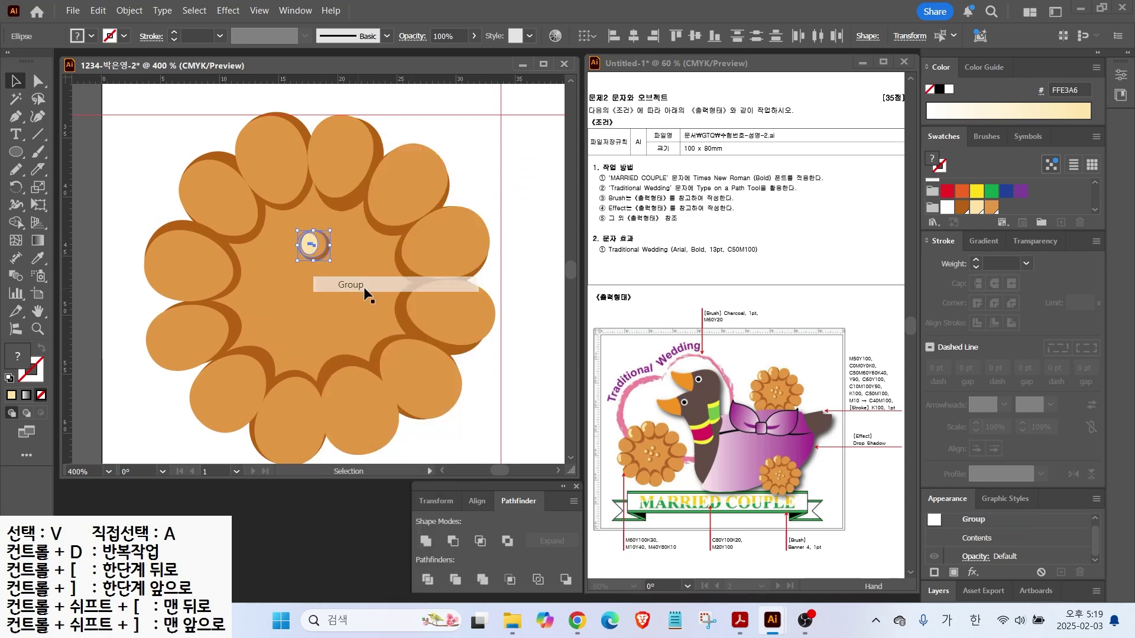
Shrink the seed group and Alt-drag copies into a cross over the orange centre
left_click(137, 158)
left_click_drag(331, 268, 308, 322)
left_click_drag(314, 282, 281, 283)
left_click_drag(314, 283, 350, 289)
scroll(134, 159, "down", 1)
left_click(146, 125)
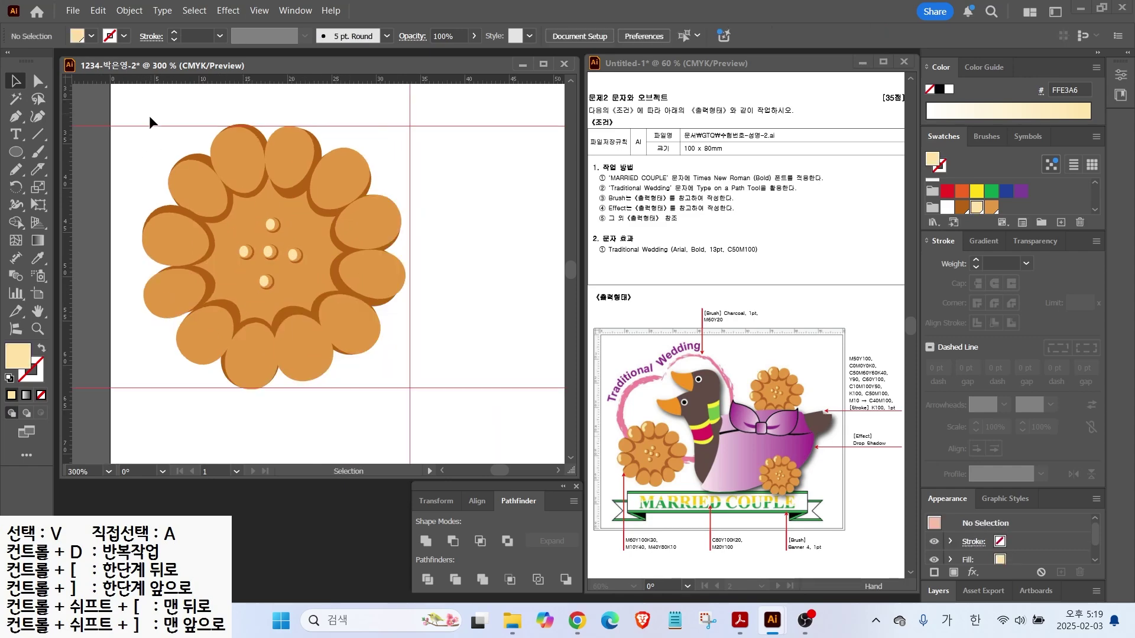
Switch to the Blob Brush Tool from the Paintbrush flyout
left_click_drag(338, 341, 412, 389)
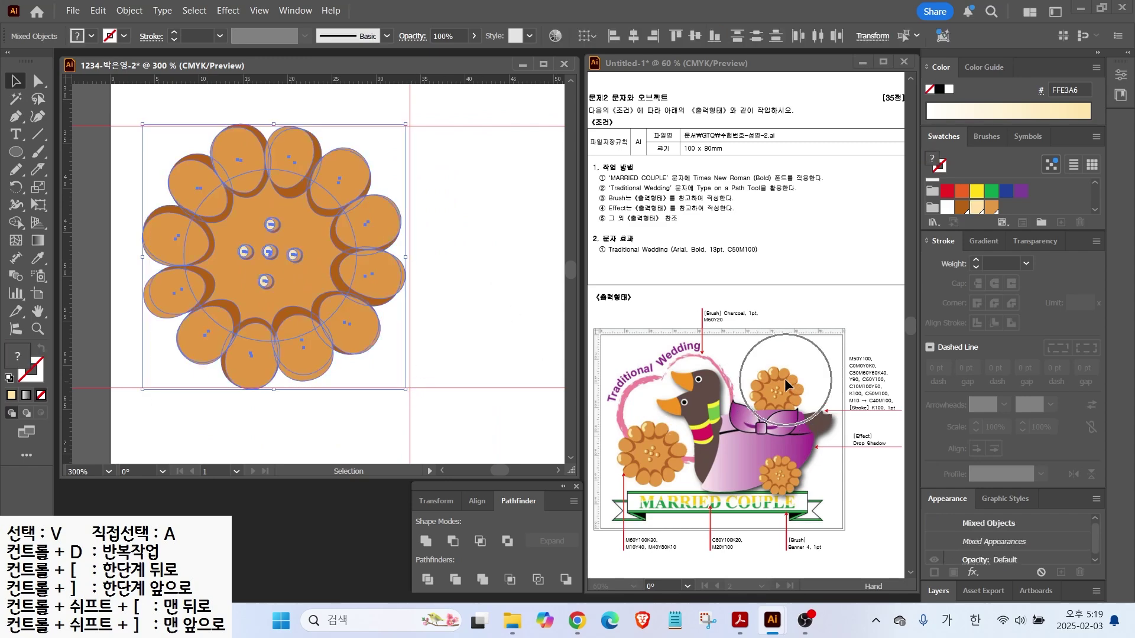
key("ctrl+shift+a")
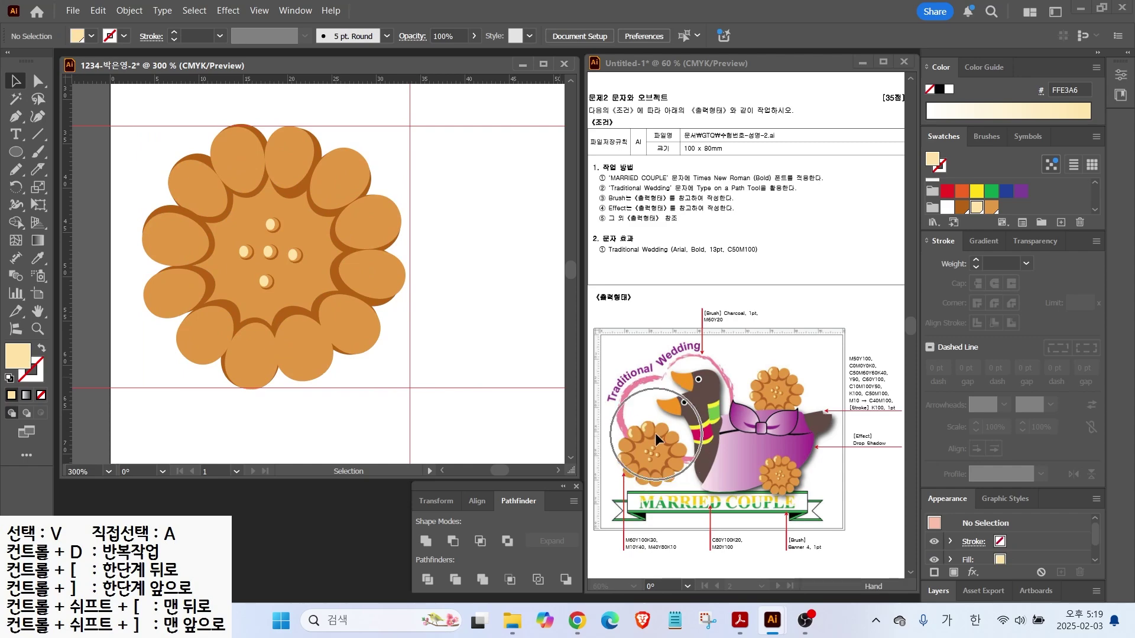
left_click(33, 153)
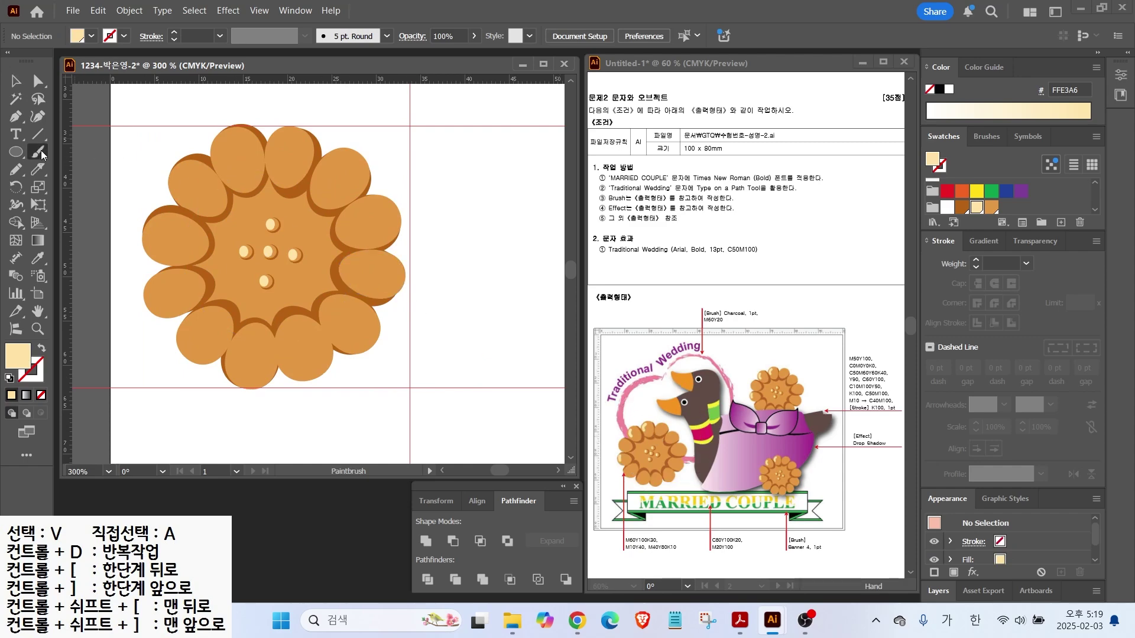
left_click(88, 171)
scroll(222, 167, "up", 3)
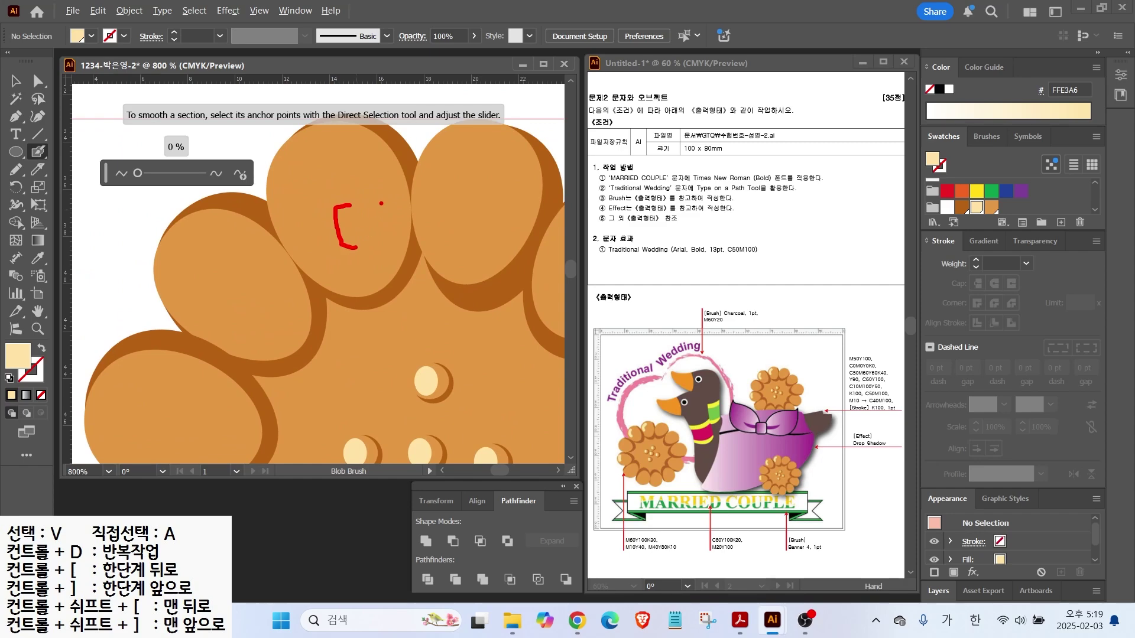
key("Escape")
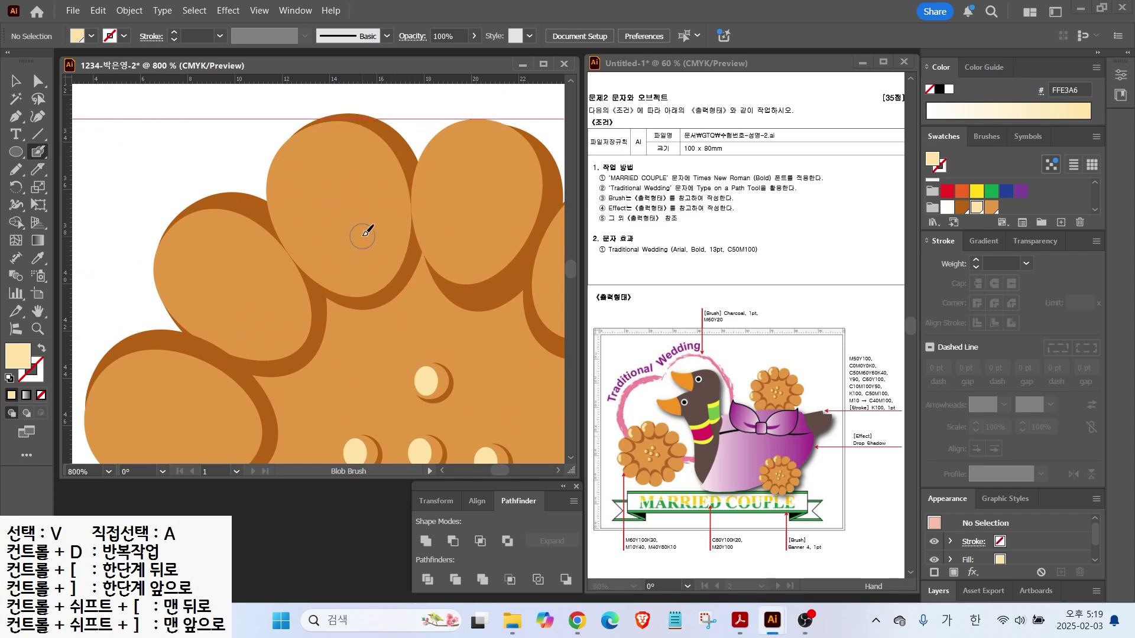
Paint cream highlight streaks on the top-left, second and lower-left petals
mouse_move(329, 144)
left_mouse_down()
mouse_move(298, 160)
mouse_move(293, 212)
left_mouse_up()
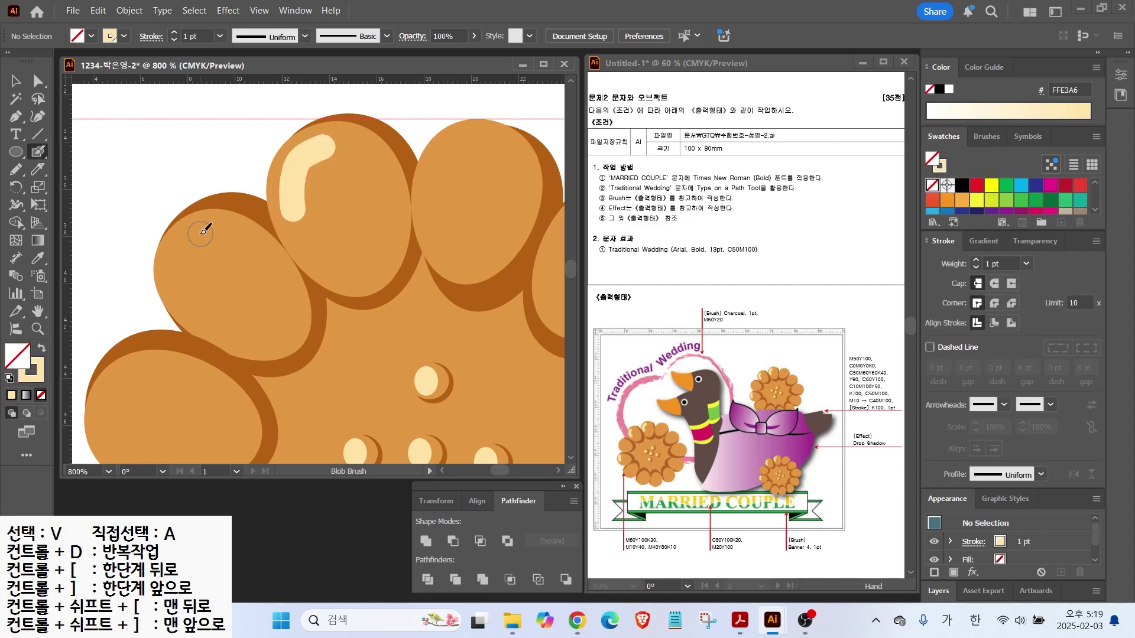
scroll(198, 235, "down", 1)
mouse_move(194, 239)
left_mouse_down()
mouse_move(194, 282)
mouse_move(320, 193)
left_mouse_up()
left_click_drag(265, 383, 275, 413)
key("ctrl+minus")
key("ctrl+minus")
Select all the flower parts and group them into one object
key("v")
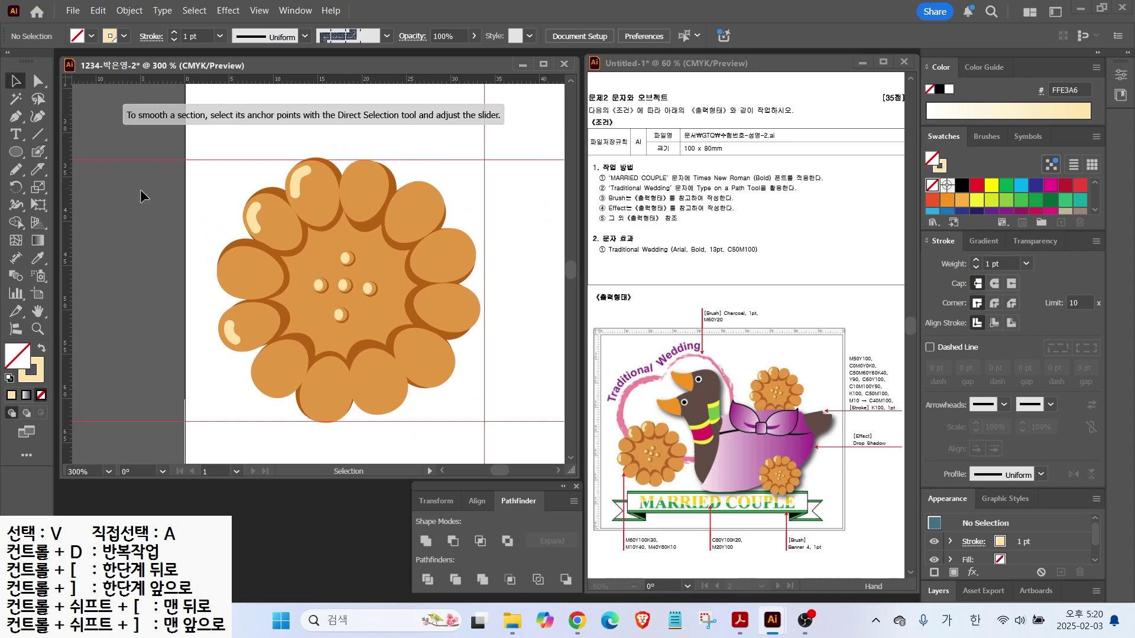
scroll(296, 190, "down", 1)
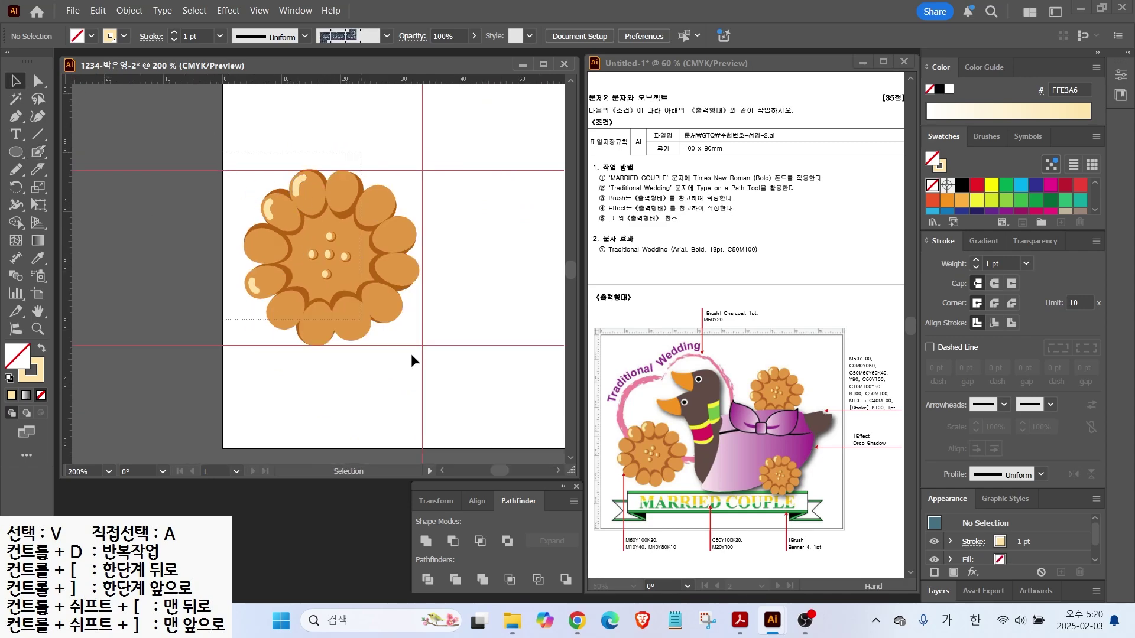
key("ctrl+a")
right_click(298, 290)
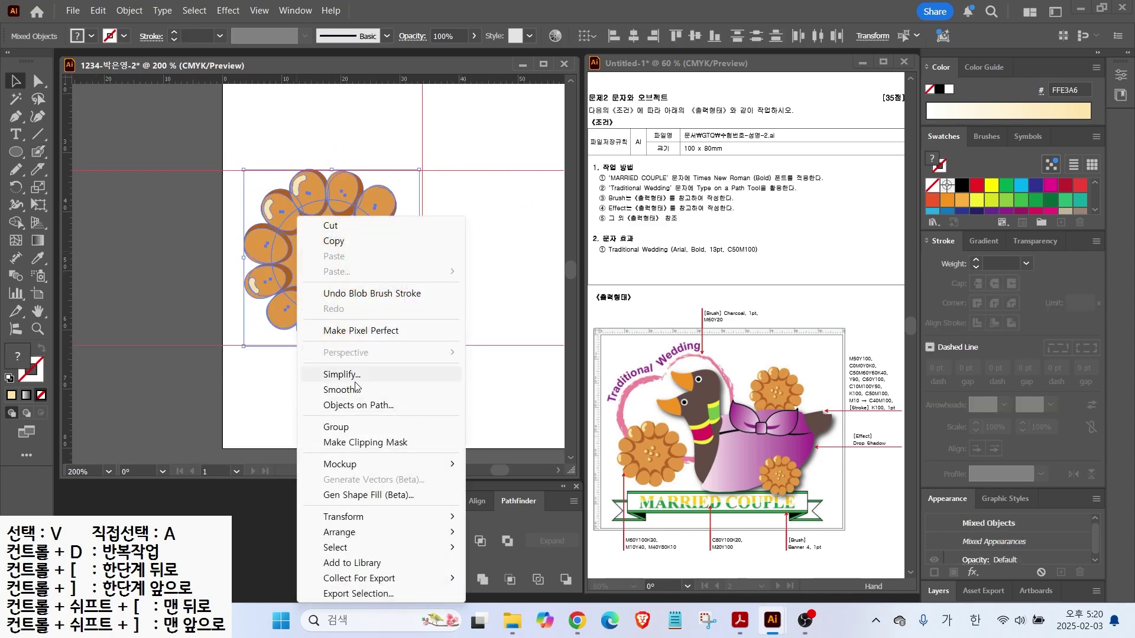
left_click(336, 426)
Alt-drag a copy of the flower up to the right and scale it down
key("ctrl+0")
left_click(191, 193)
left_click_drag(176, 314, 403, 229)
left_click_drag(469, 146, 424, 186)
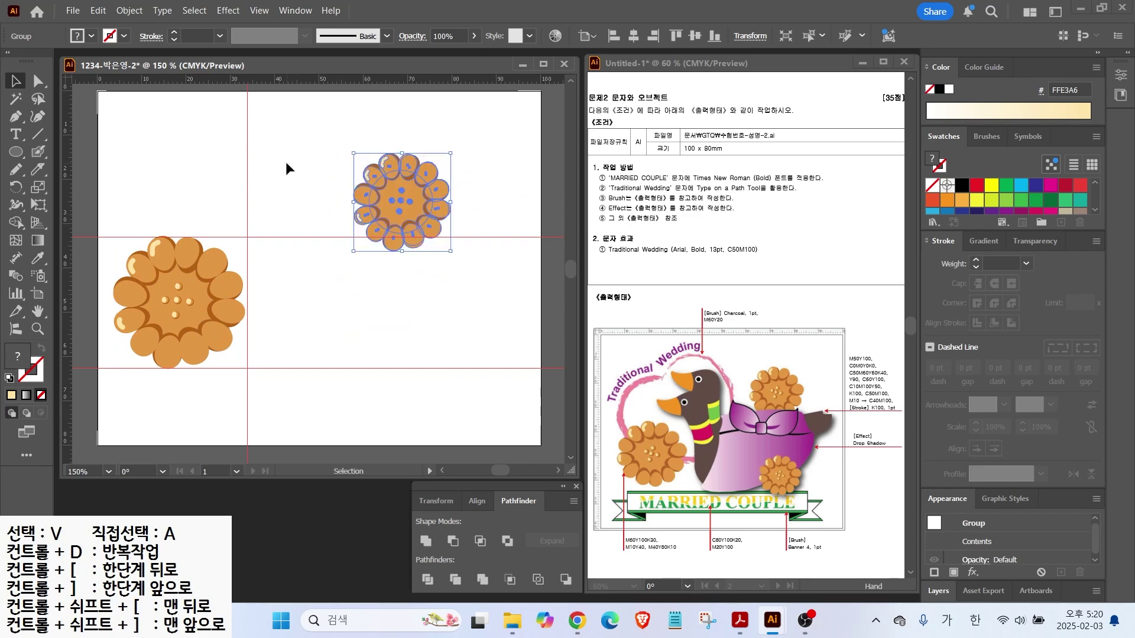
Add a second, smaller copy below it at lower right and adjust both positions
left_click(285, 161)
left_click_drag(405, 243, 415, 396)
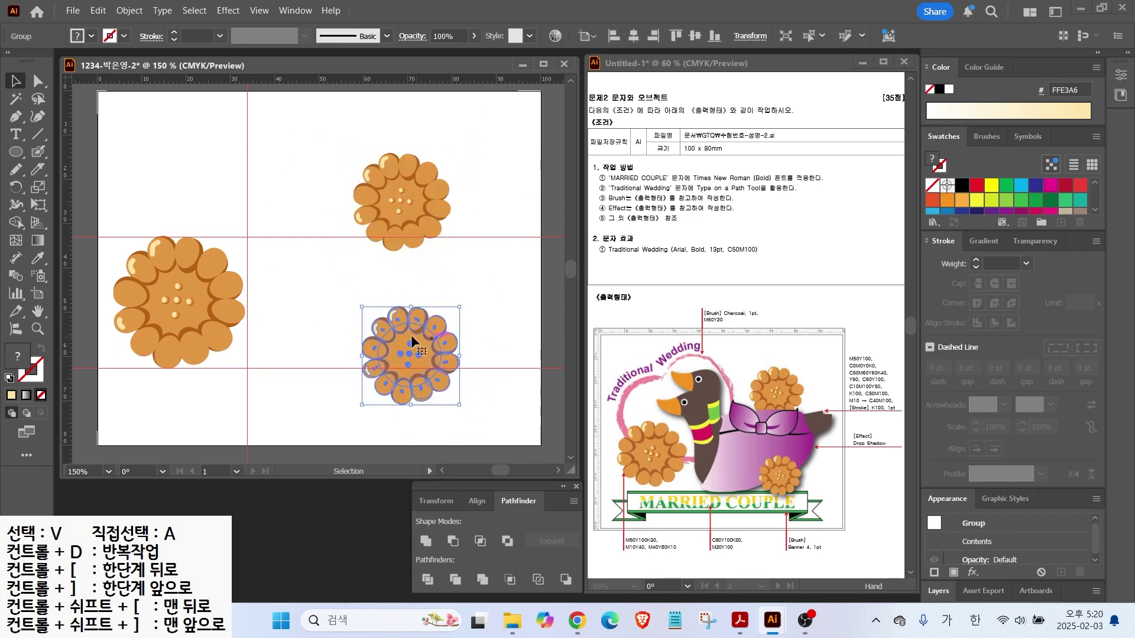
left_click_drag(459, 306, 433, 331)
left_click_drag(417, 341, 413, 332)
left_click_drag(415, 199, 410, 198)
Remove every red guide with View > Guides > Clear Guides
left_click(367, 113)
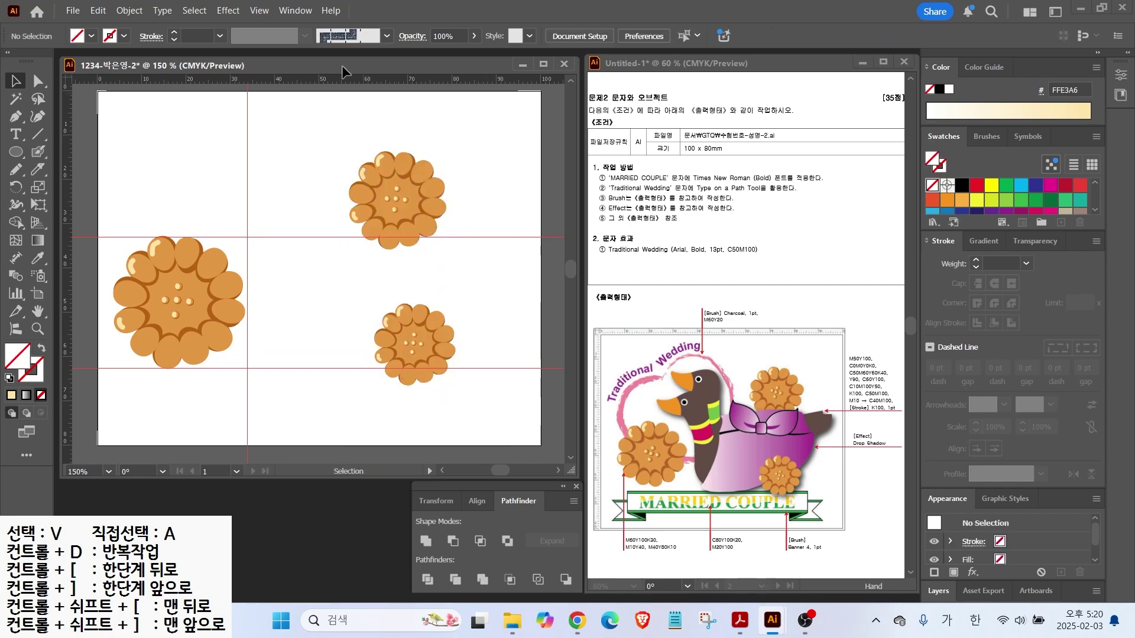
left_click(228, 10)
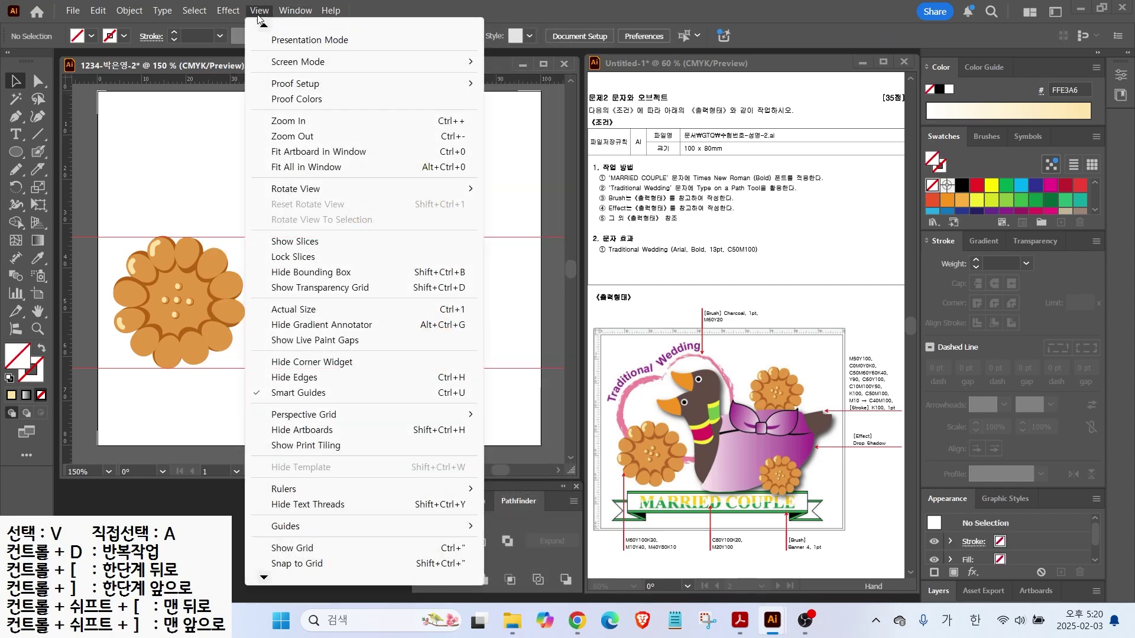
mouse_move(354, 526)
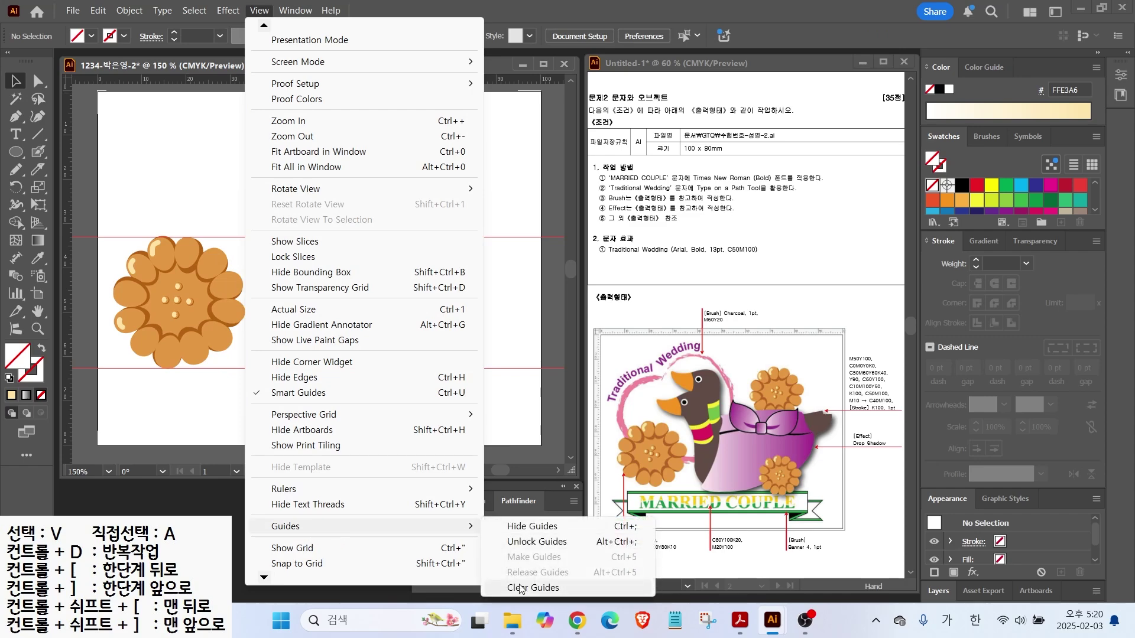
left_click(535, 587)
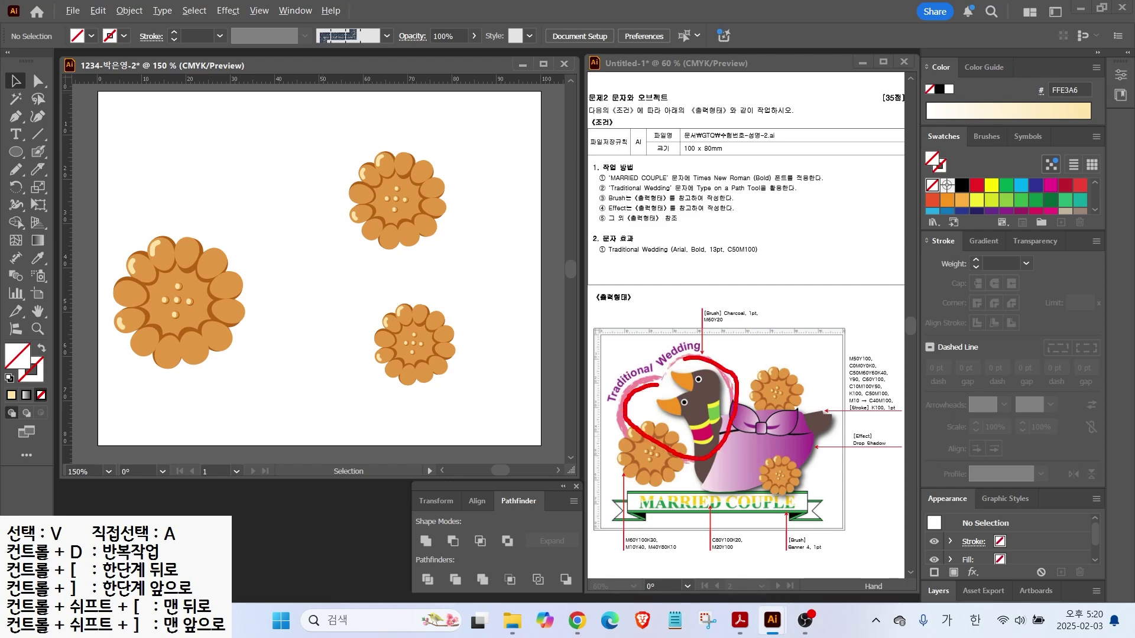
key("Escape")
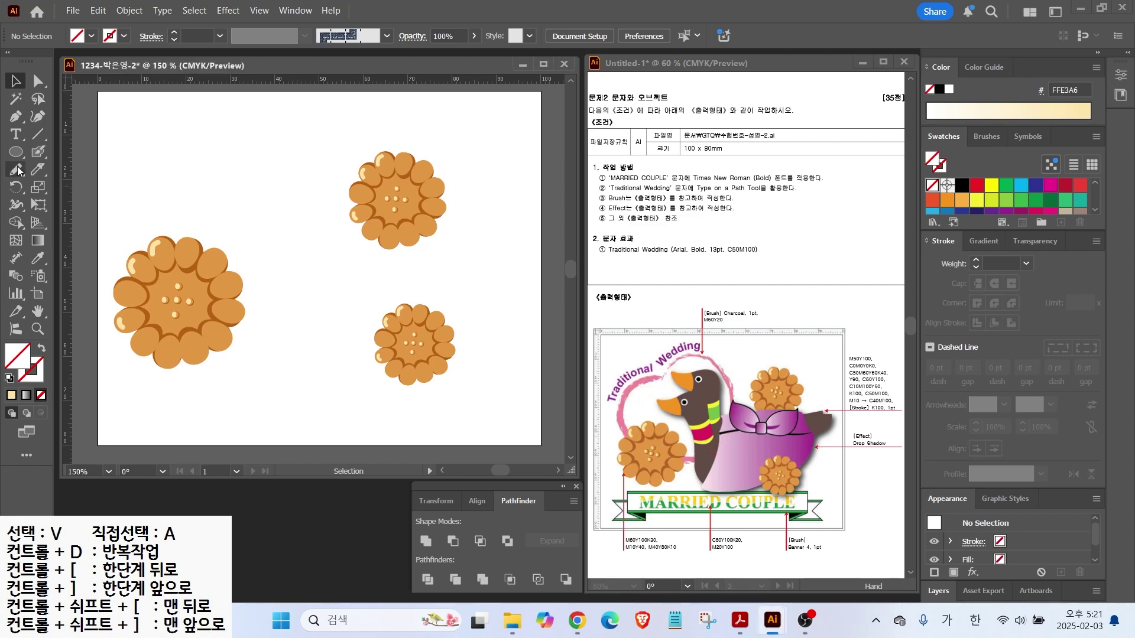
Paint a Denim Seam-stroked heart across the three flowers and open the Brushes panel
key("b")
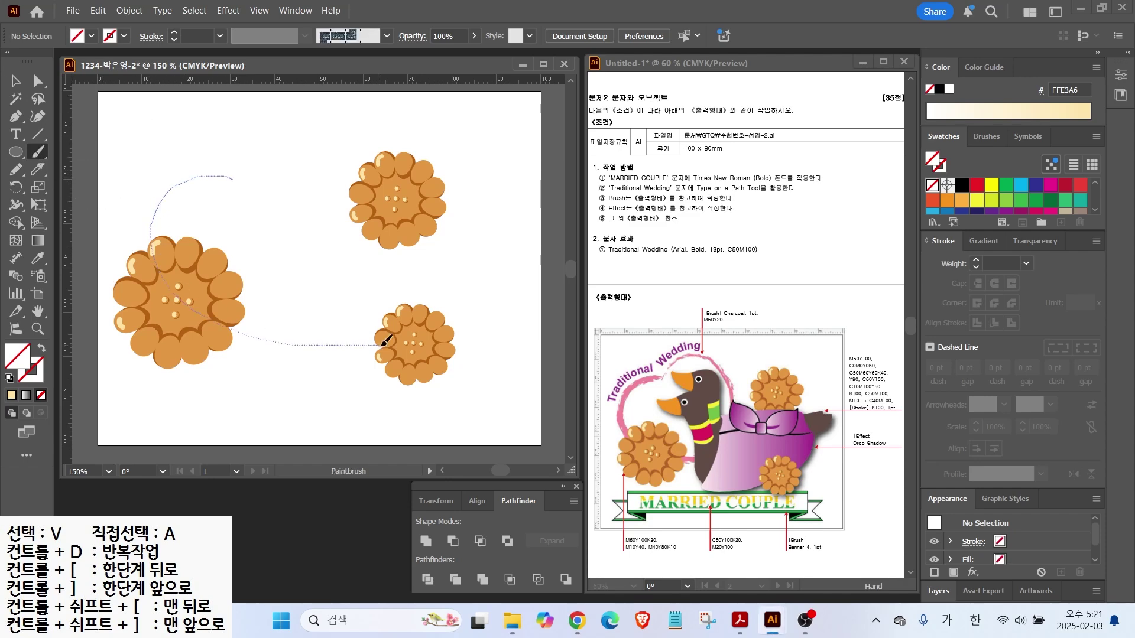
left_click_drag(236, 173, 235, 174)
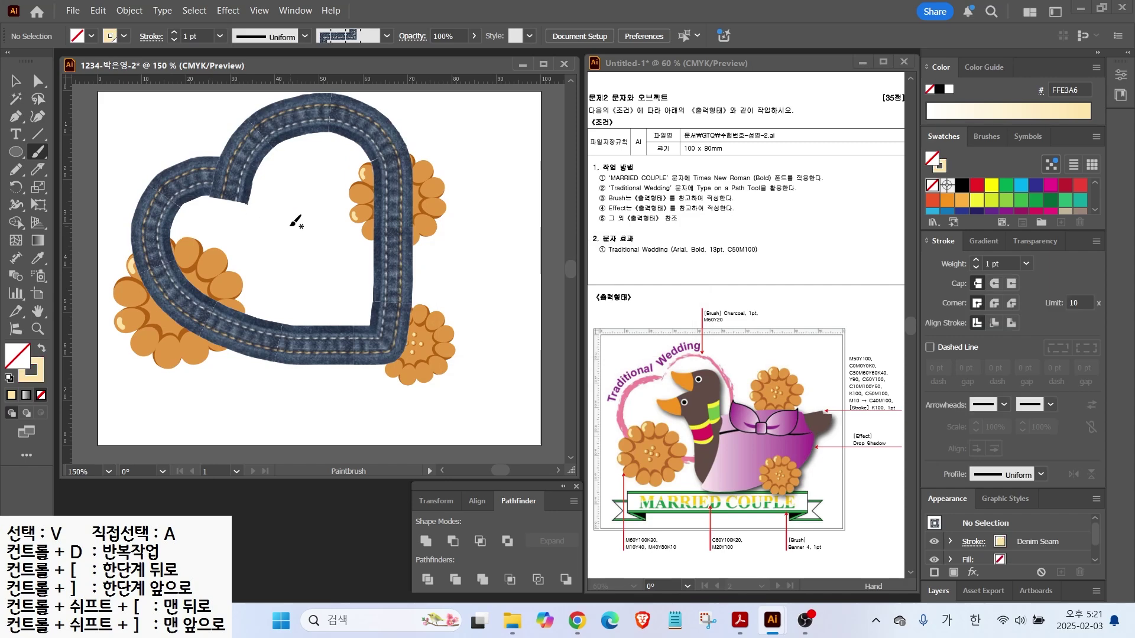
left_click(216, 183)
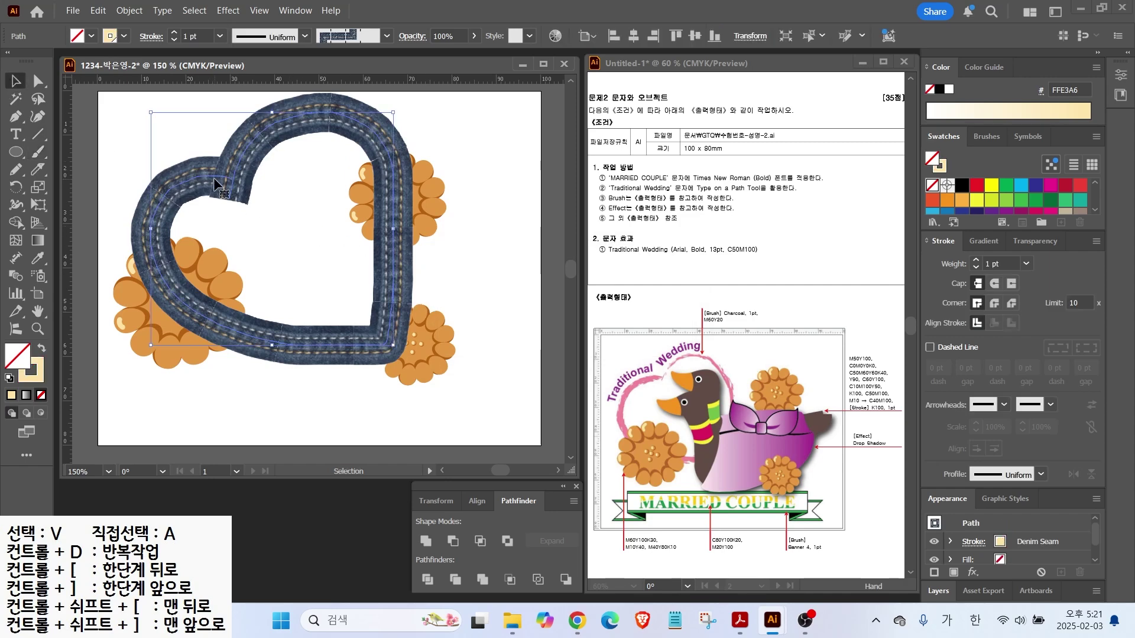
key("ctrl")
left_click(987, 137)
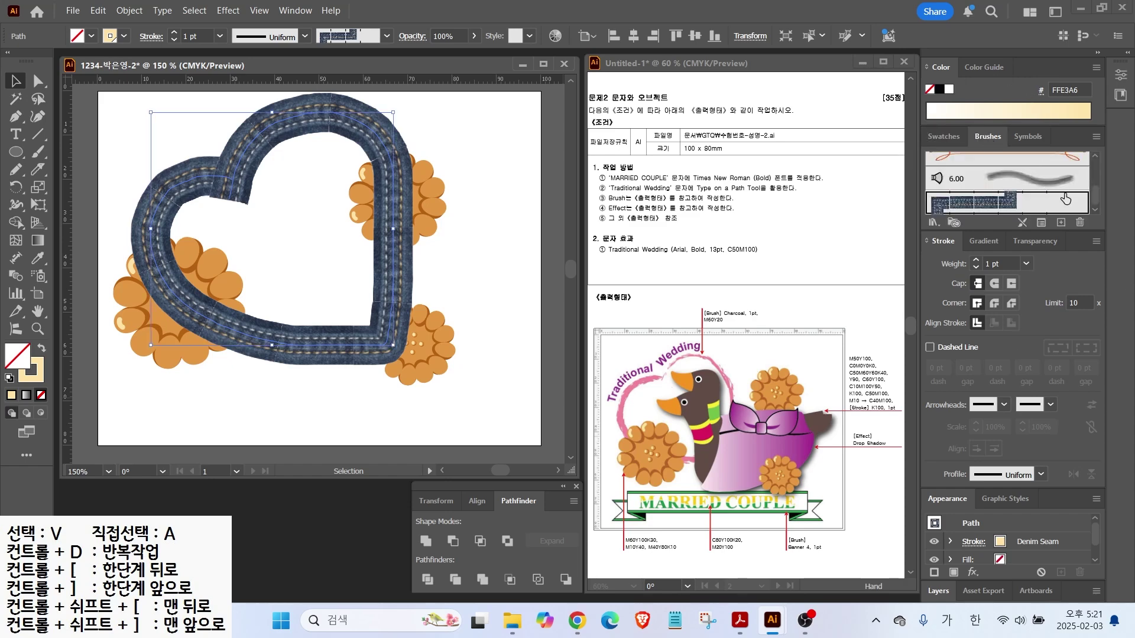
left_click_drag(1094, 200, 1094, 167)
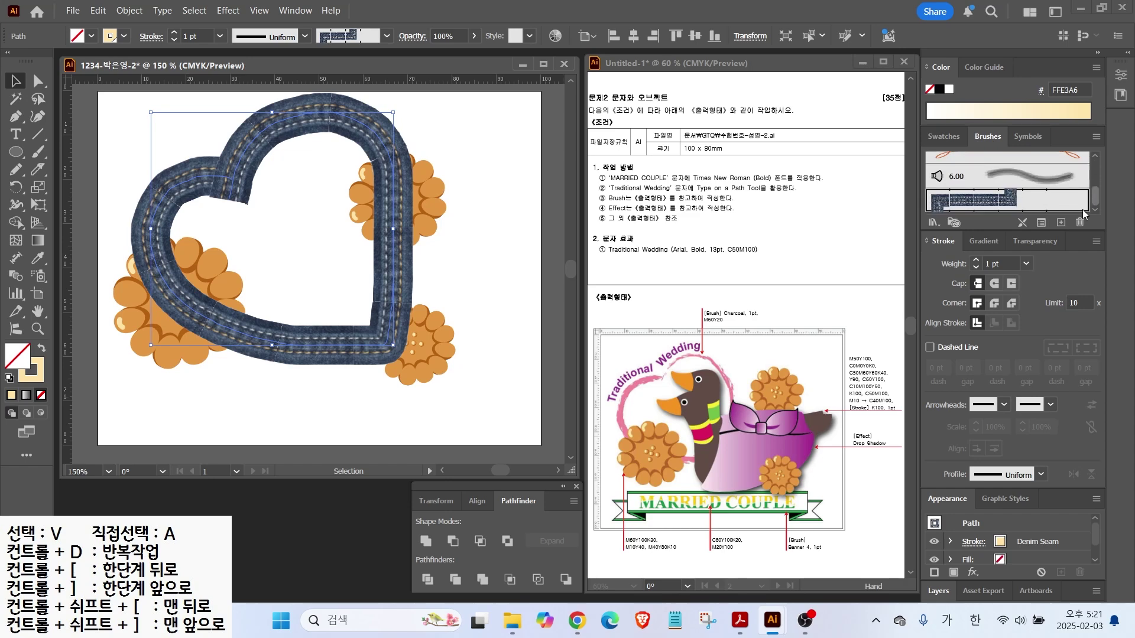
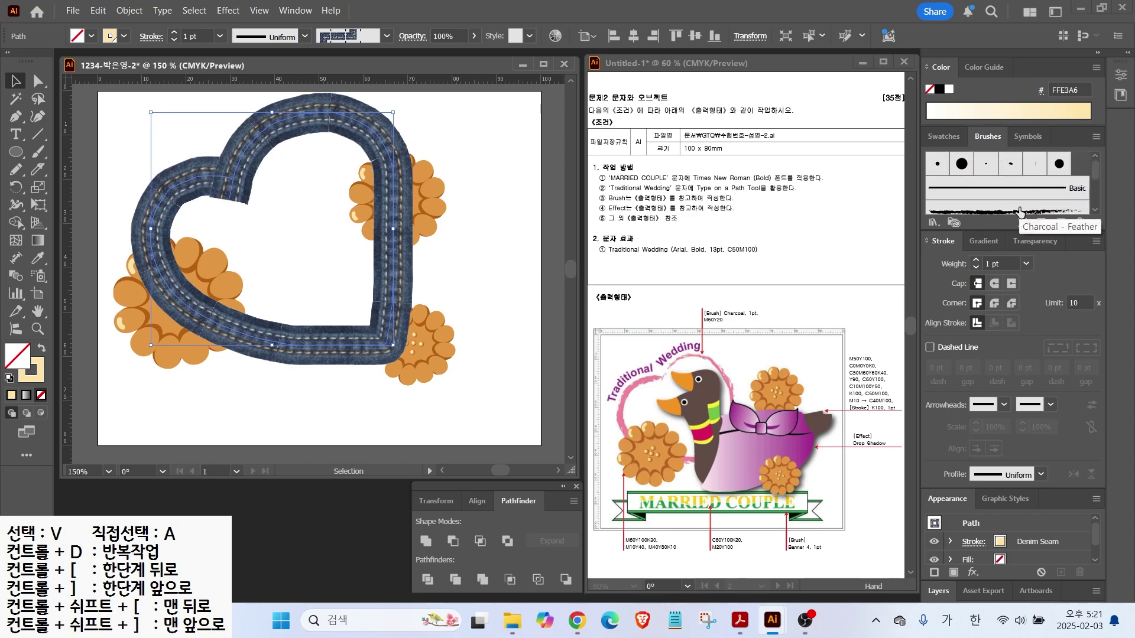
Open a brush library and step through to Artistic_ChalkCharcoalPencil
left_click(932, 224)
mouse_move(970, 261)
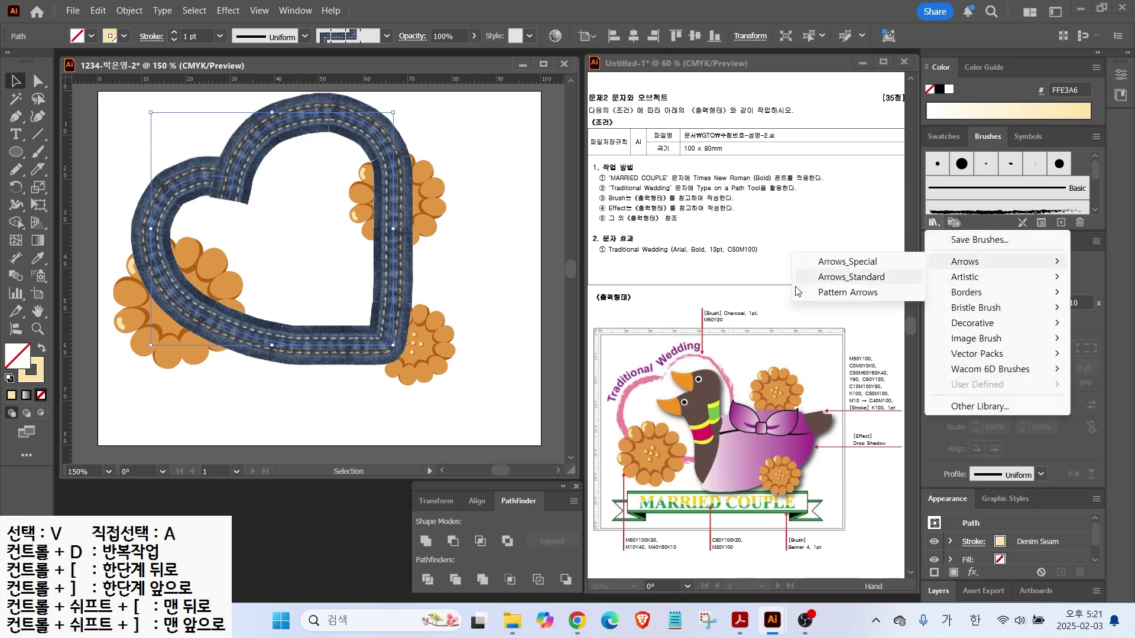
left_click(852, 264)
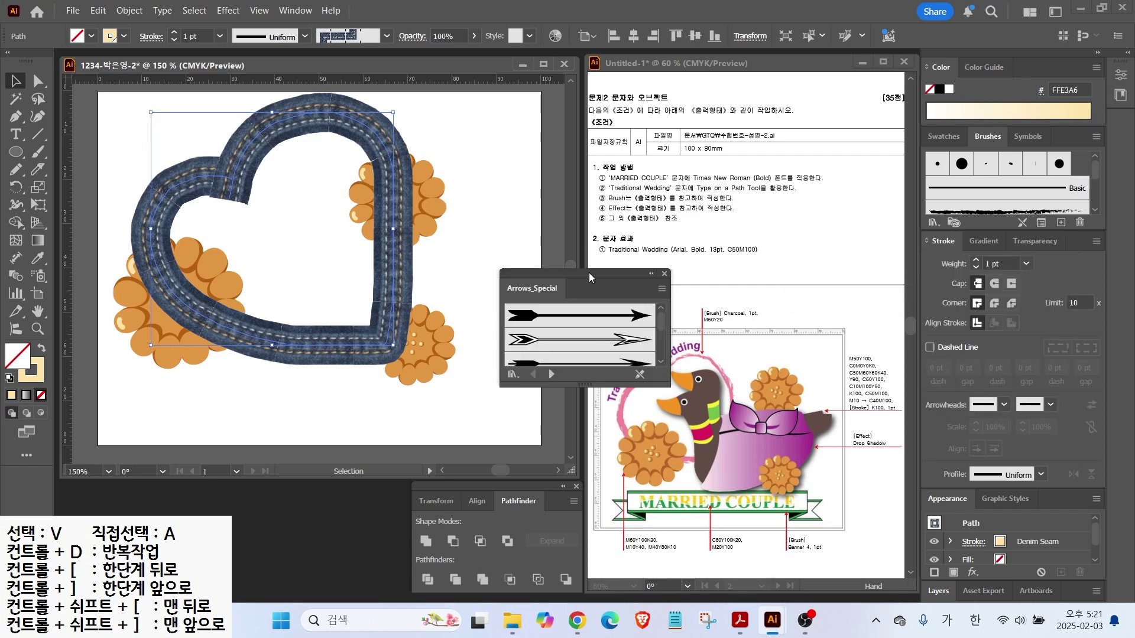
left_click_drag(589, 277, 635, 182)
left_click_drag(640, 347, 636, 467)
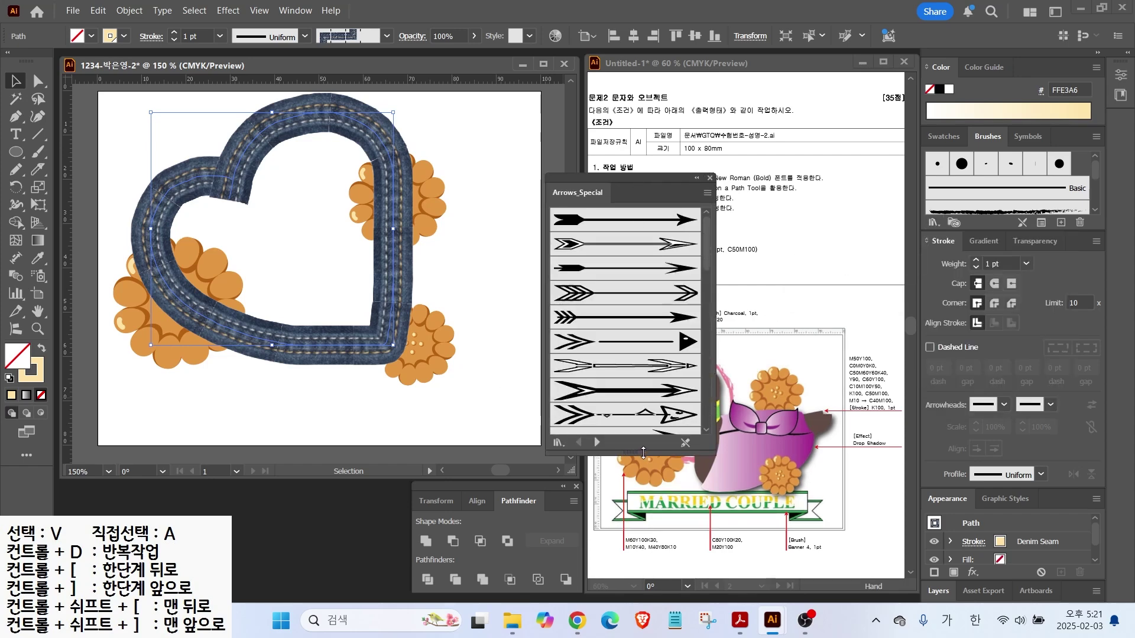
left_click(597, 446)
left_click(597, 446)
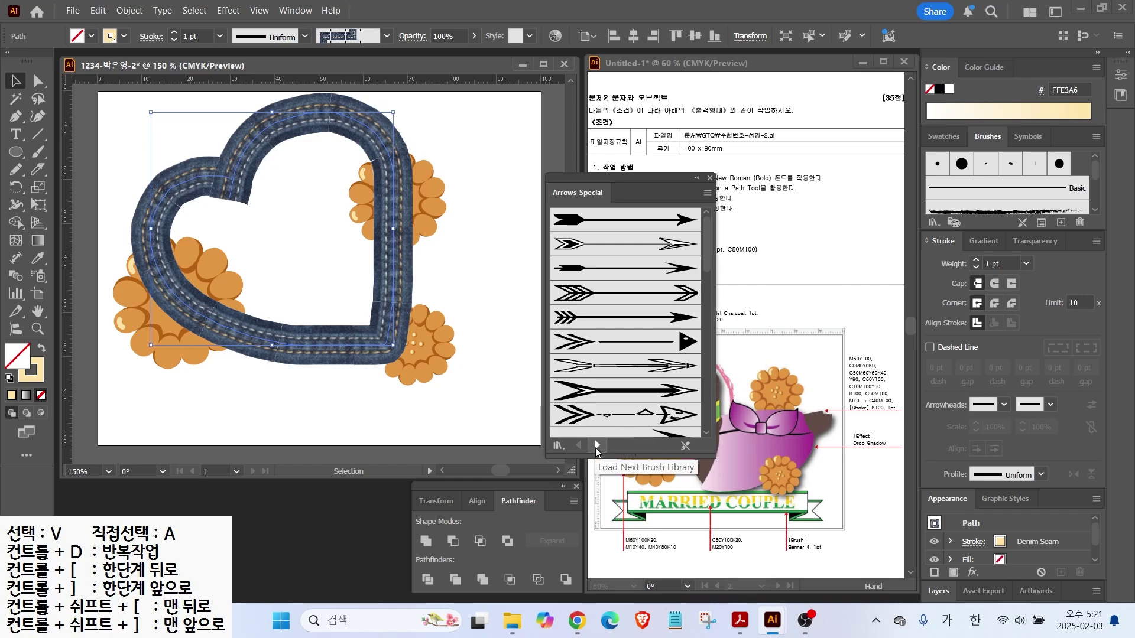
left_click(597, 447)
left_click(597, 447)
left_click(597, 446)
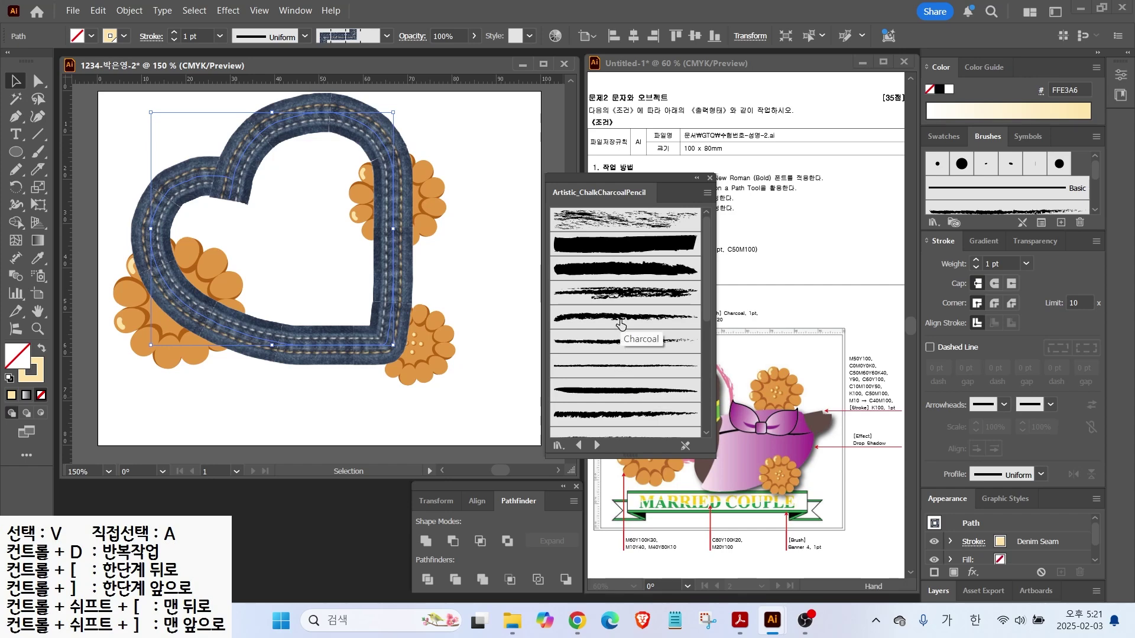
Switch the library to List View and apply the Charcoal brush to the heart
left_click(707, 193)
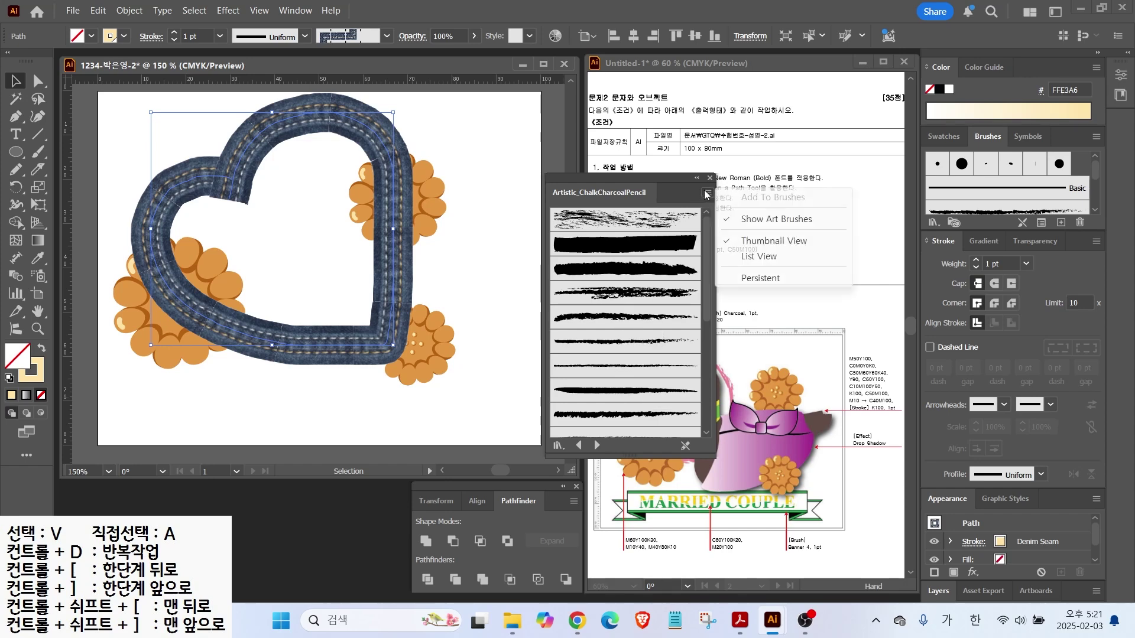
left_click(748, 258)
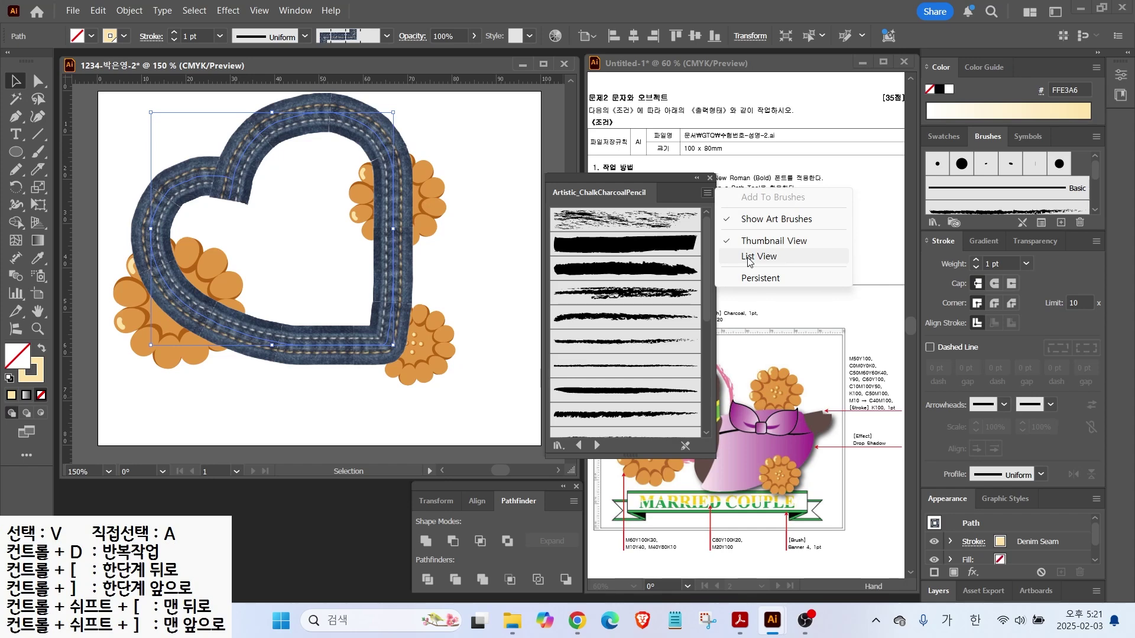
left_click(748, 258)
left_click(588, 278)
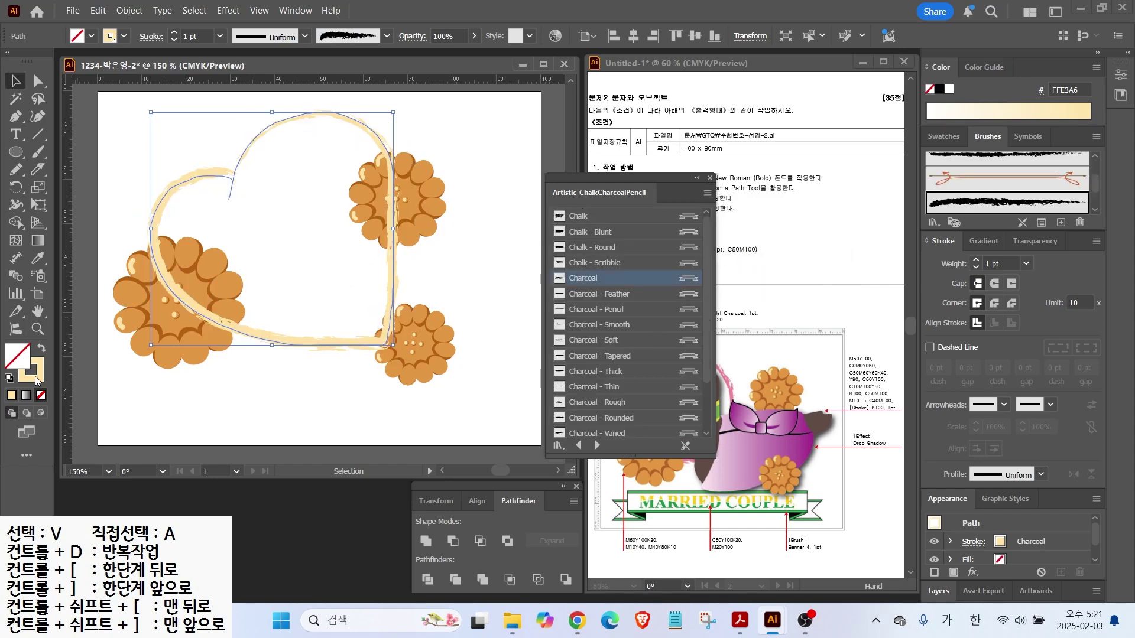
Set the heart's stroke colour to pink, M60 Y20
double_click(33, 371)
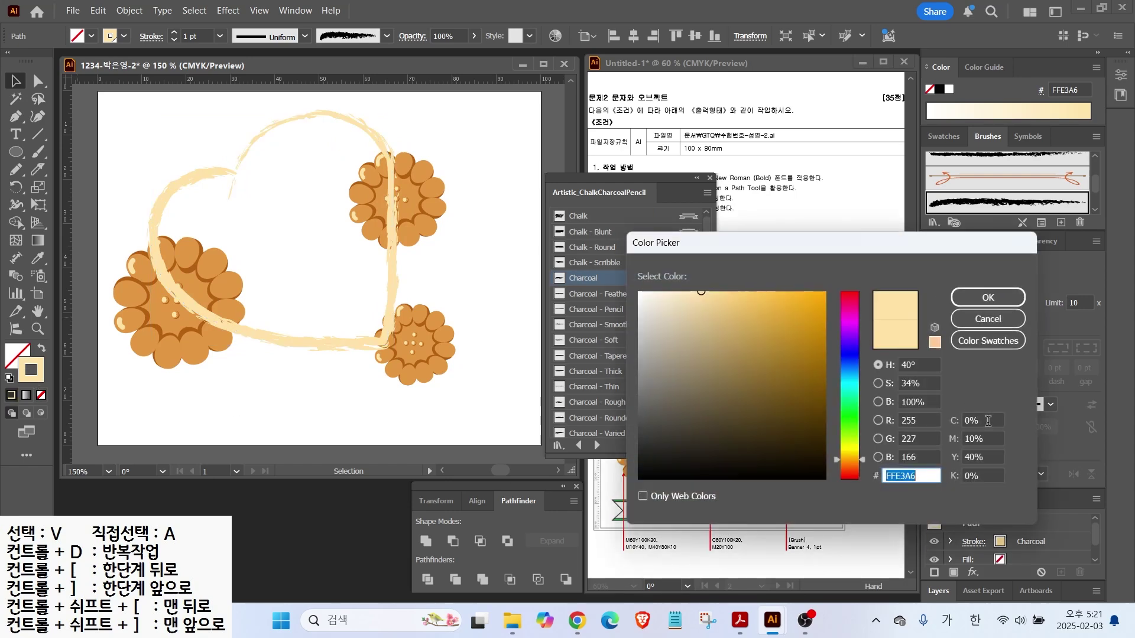
left_click(987, 421)
key("Tab")
type("60")
key("Tab")
type("20")
key("Return")
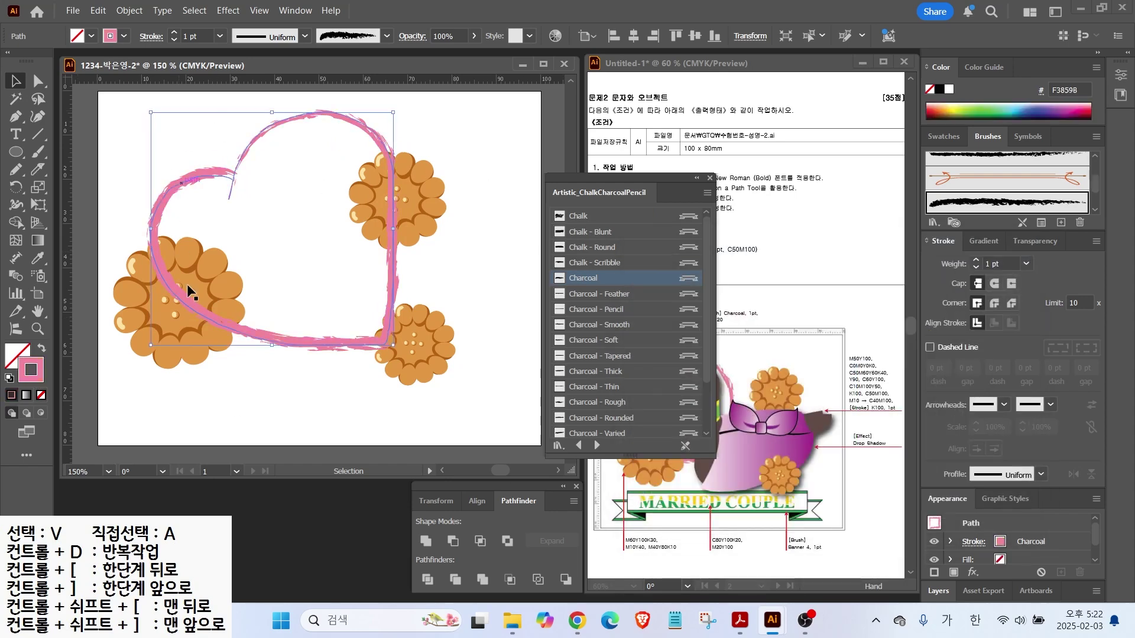
Send the heart to the back, behind the orange flowers
right_click(192, 308)
mouse_move(254, 532)
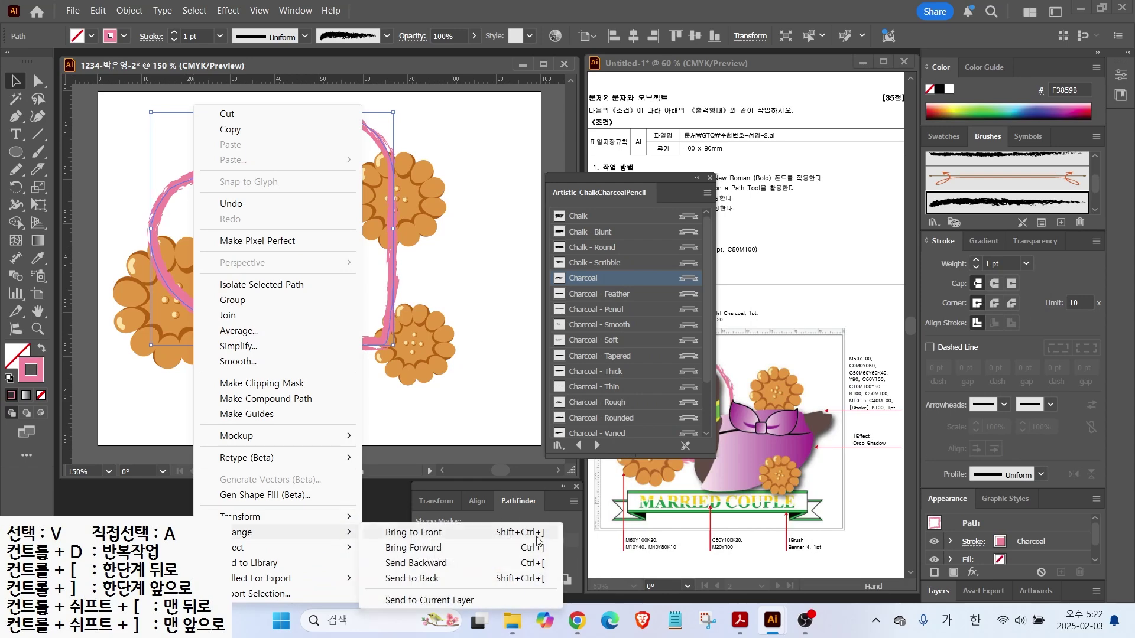
left_click(440, 579)
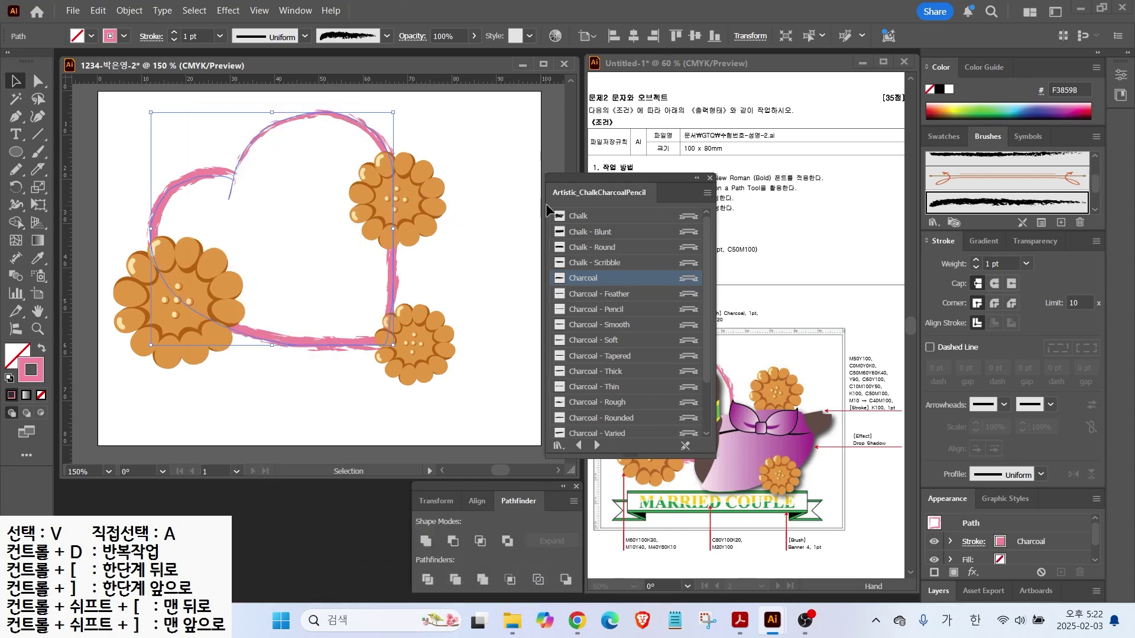
left_click(710, 178)
Move the heart slightly left and make it narrower and shorter
left_click_drag(162, 207, 146, 207)
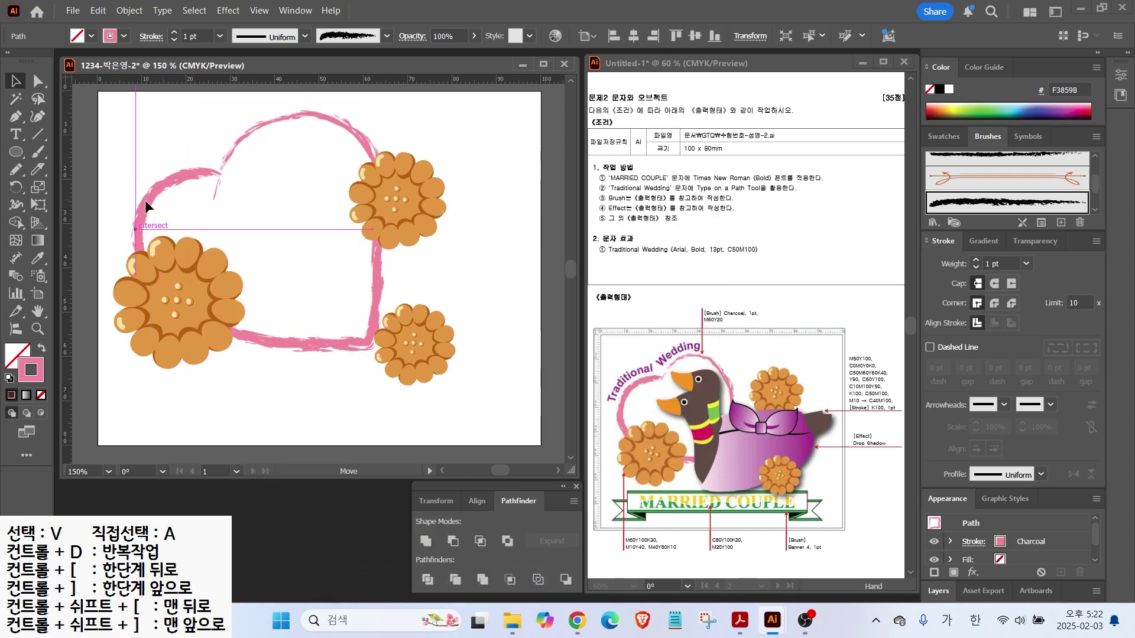
left_click_drag(374, 229, 337, 229)
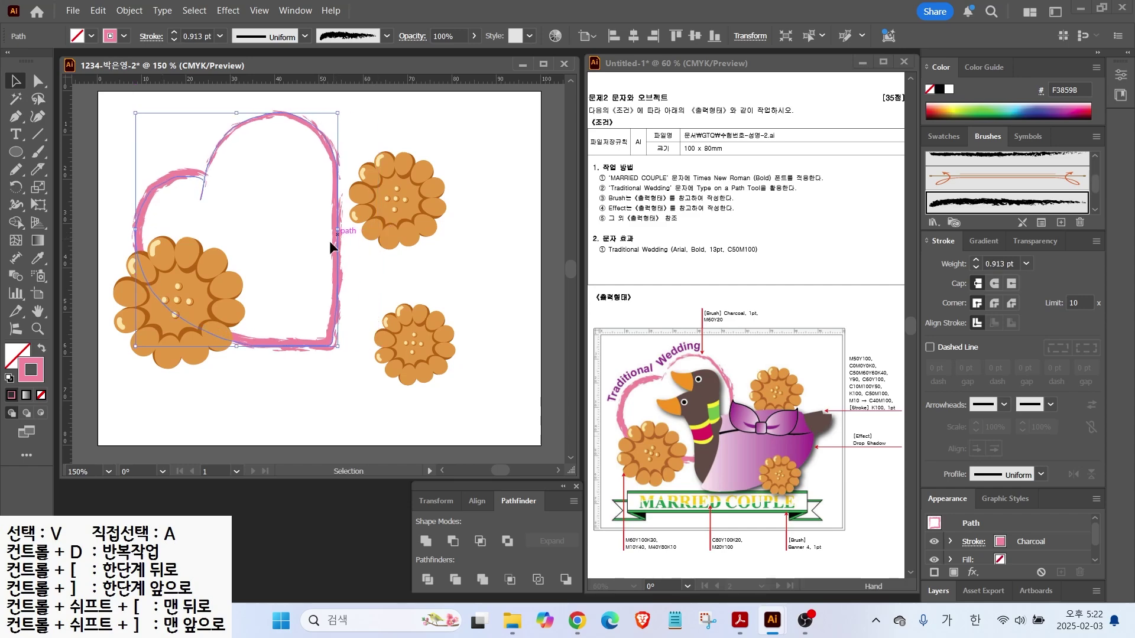
left_click_drag(237, 346, 236, 310)
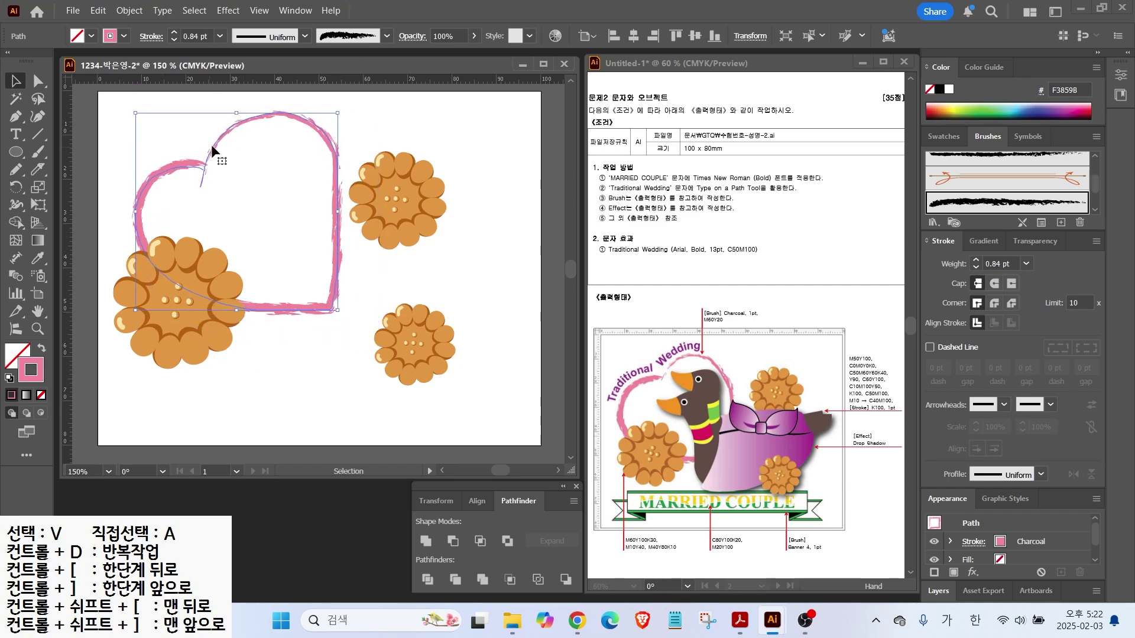
left_click(524, 249)
left_click_drag(628, 364, 593, 307)
mouse_move(598, 407)
left_mouse_down()
mouse_move(623, 371)
mouse_move(648, 366)
mouse_move(656, 344)
mouse_move(707, 342)
left_mouse_up()
key("Escape")
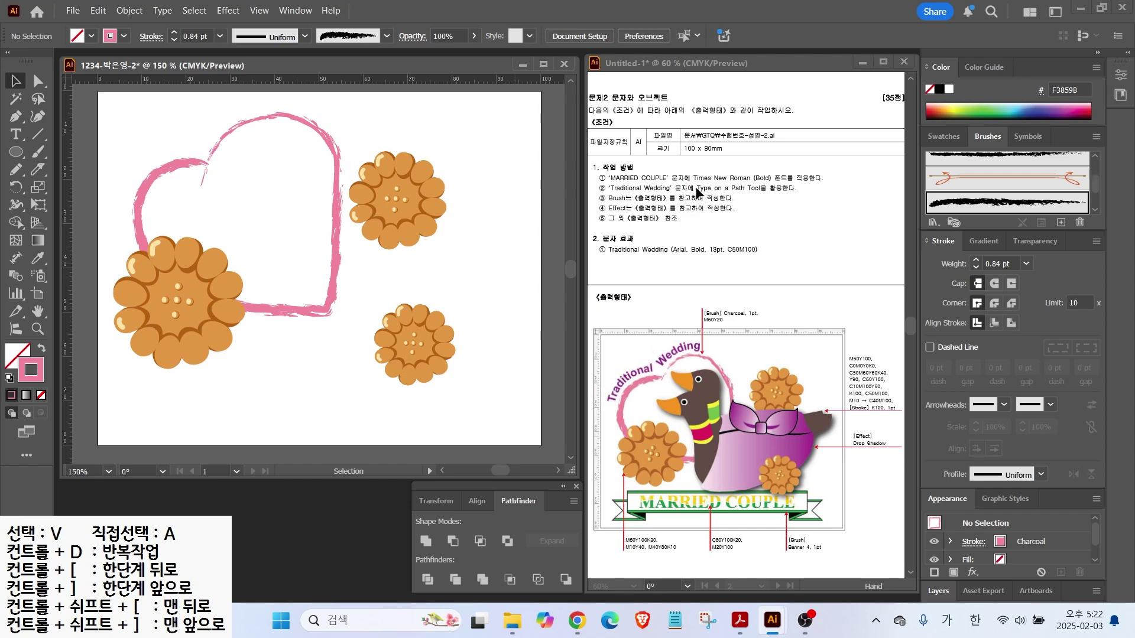
left_click_drag(715, 183, 743, 148)
mouse_move(629, 195)
left_mouse_down()
mouse_move(752, 195)
mouse_move(626, 196)
left_mouse_up()
key("Escape")
Draw a curved Pen path along the heart's upper-left edge to its top right
left_click(16, 116)
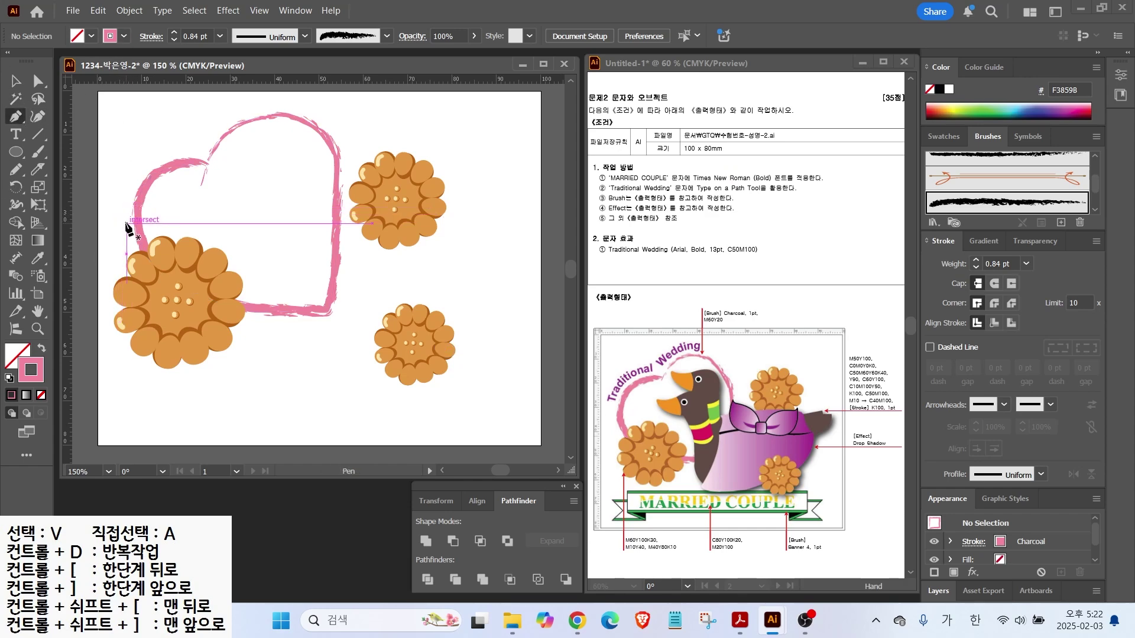
left_click(126, 223)
left_click_drag(141, 167, 241, 115)
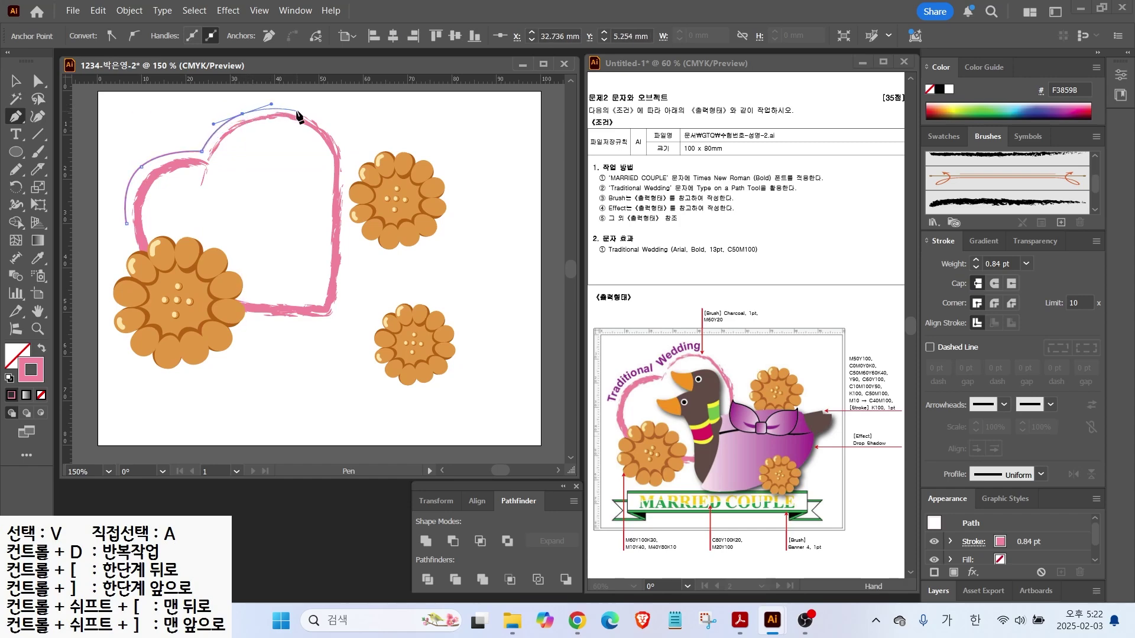
mouse_move(300, 111)
left_mouse_down()
mouse_move(203, 273)
mouse_move(315, 184)
mouse_move(302, 126)
left_mouse_up()
left_click(352, 129, "ctrl")
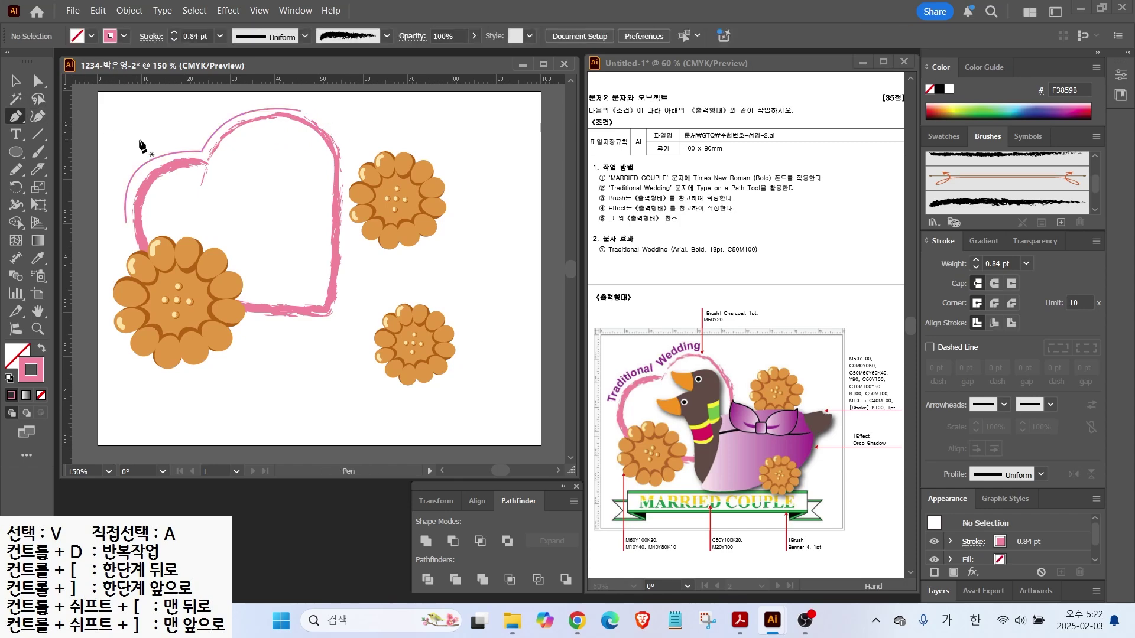
left_click_drag(14, 138, 75, 175)
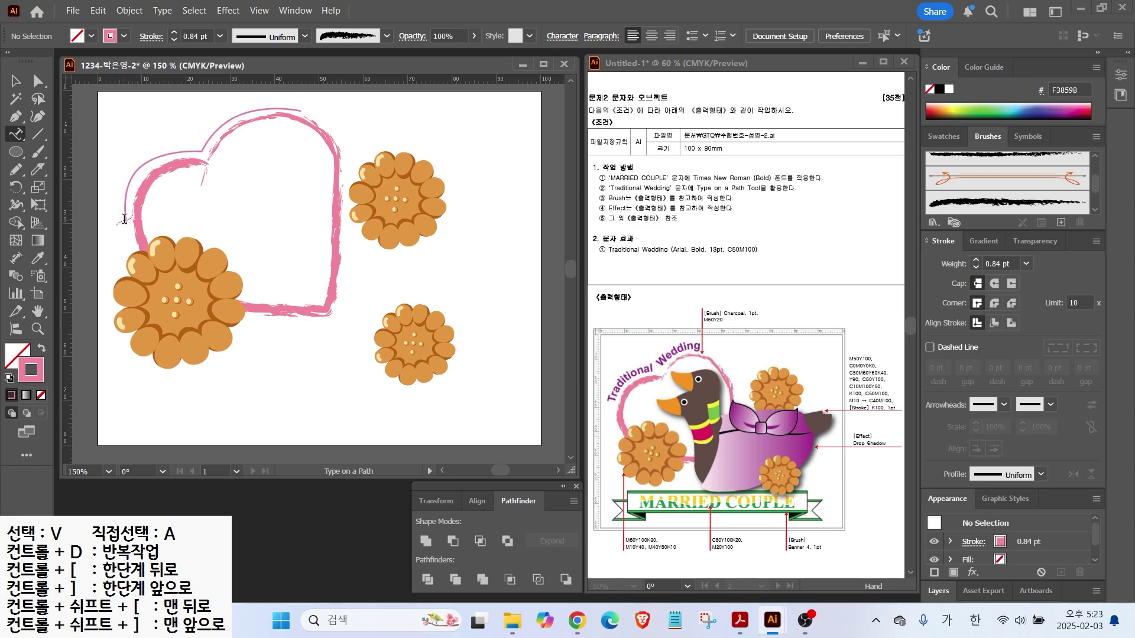
Type 'Traditional Wedding' along the curved path
left_click(123, 217)
type("Traditin")
key("BackSpace")
type("onal Wedding")
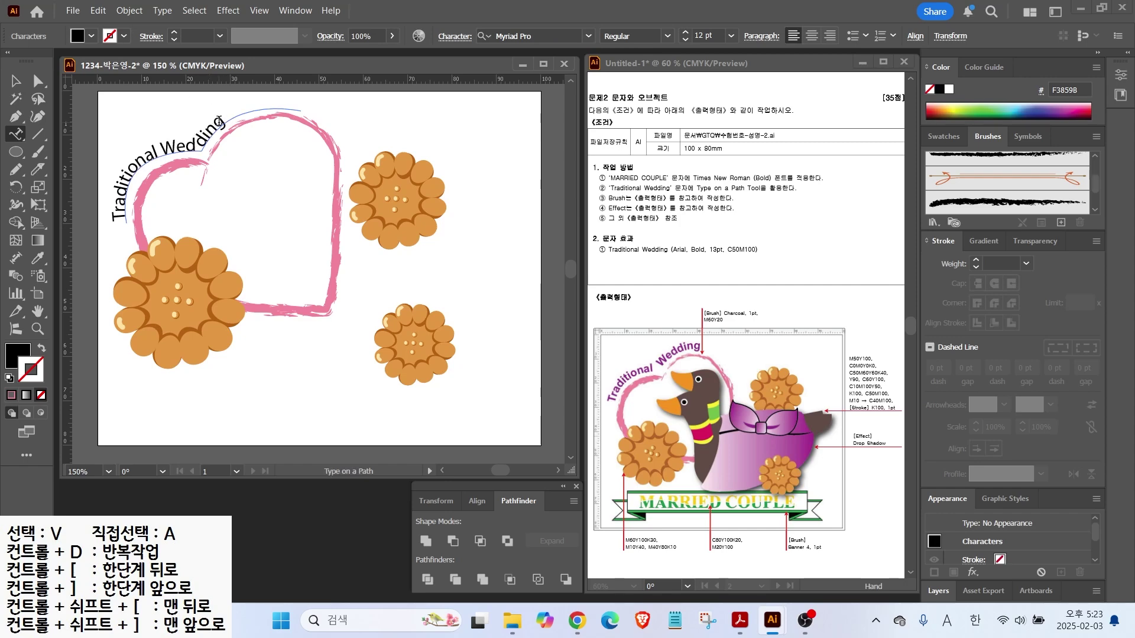
Set the path text to Arial Bold 13 pt
left_click_drag(222, 114, 112, 219)
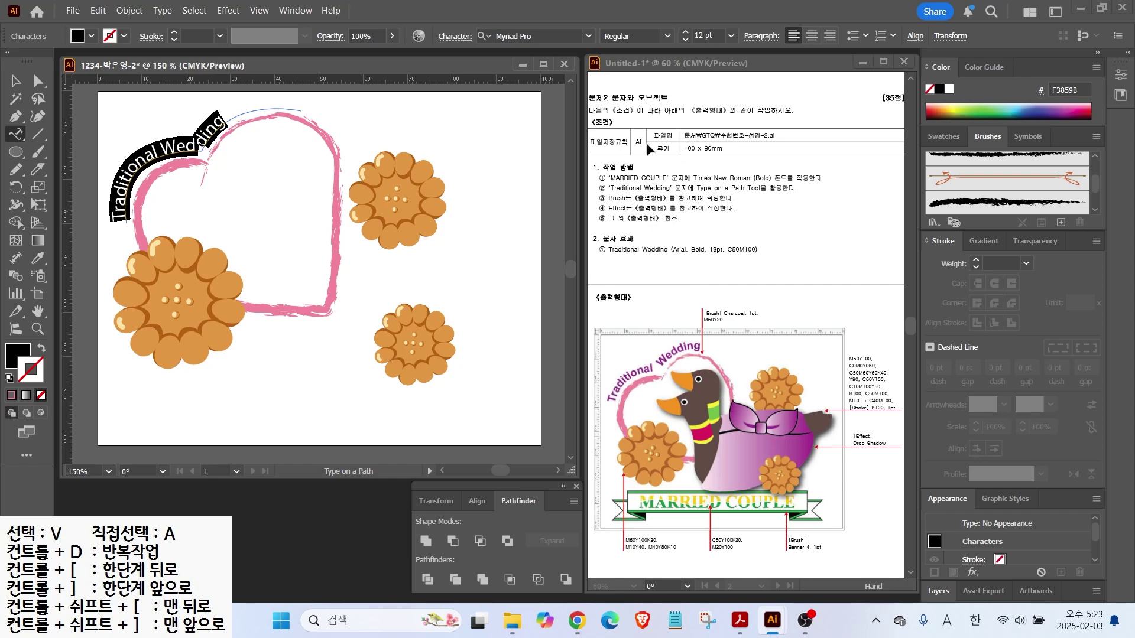
left_click(589, 36)
scroll(532, 130, "up", 2)
left_click(521, 129)
left_click(661, 31)
left_click(693, 147)
left_click(685, 32)
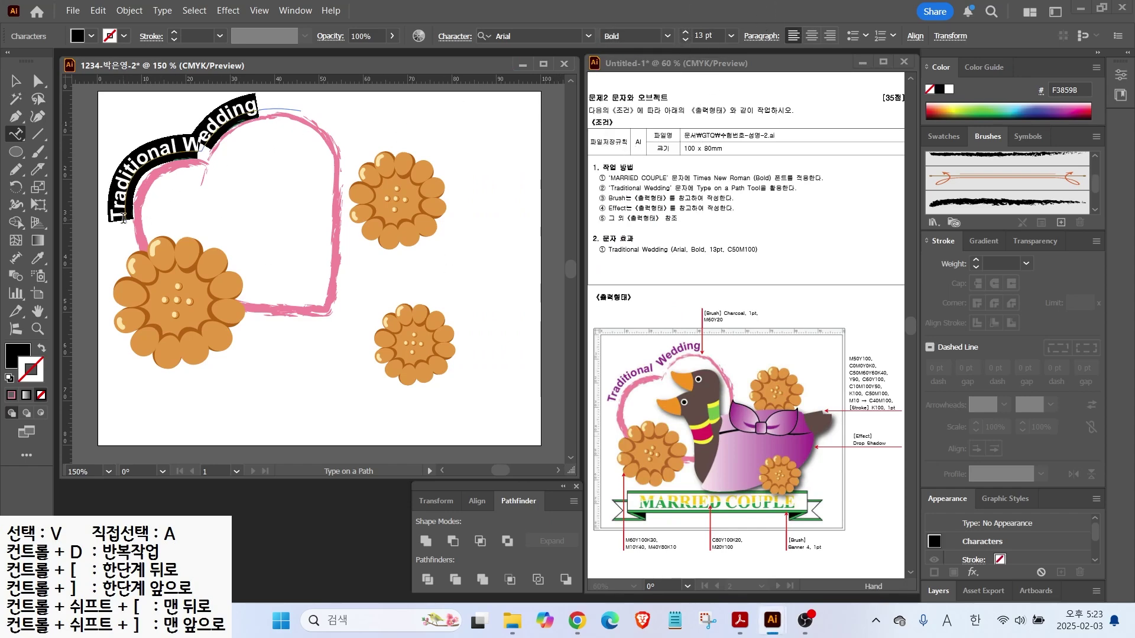
left_click(14, 82)
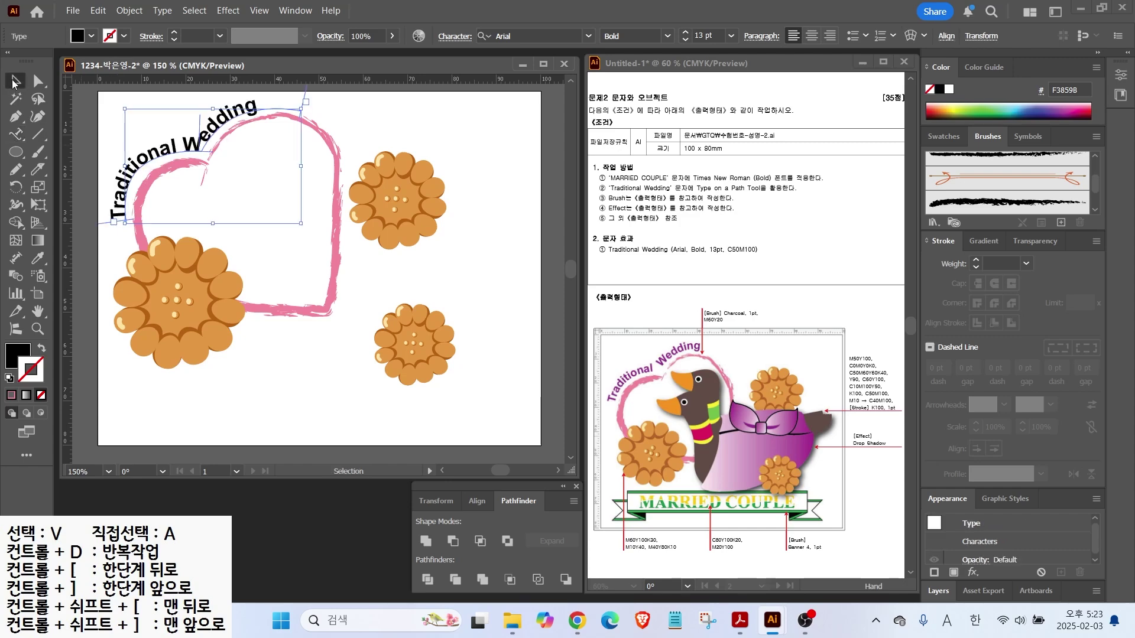
Slide the text's start point further along the path
scroll(125, 218, "up", 2)
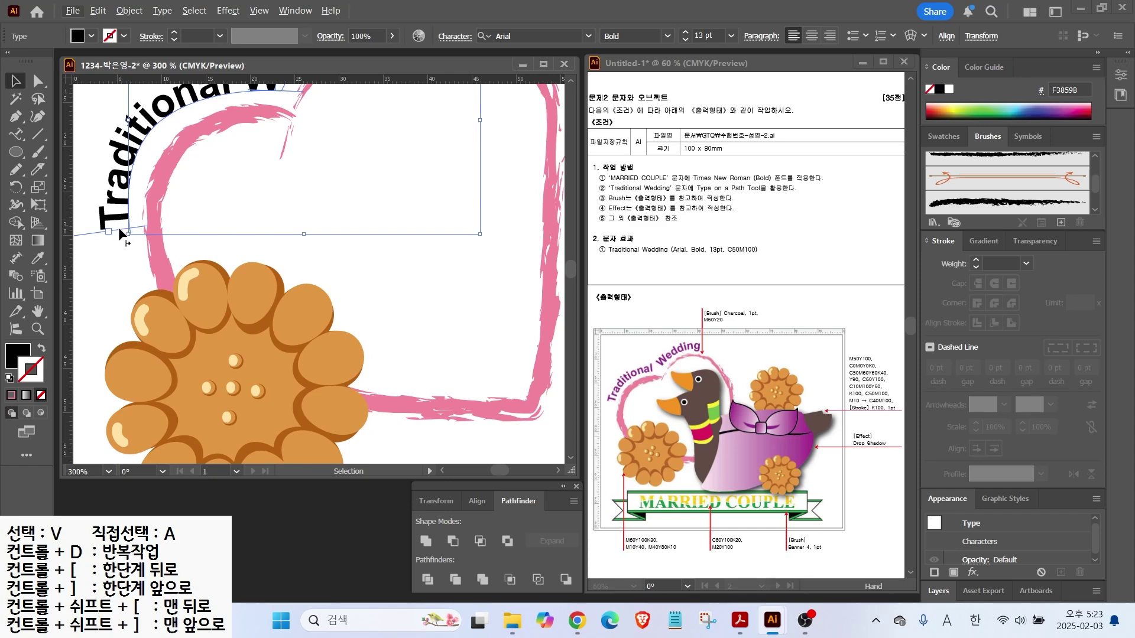
key("ctrl")
left_click_drag(121, 233, 148, 187)
key("ctrl+minus")
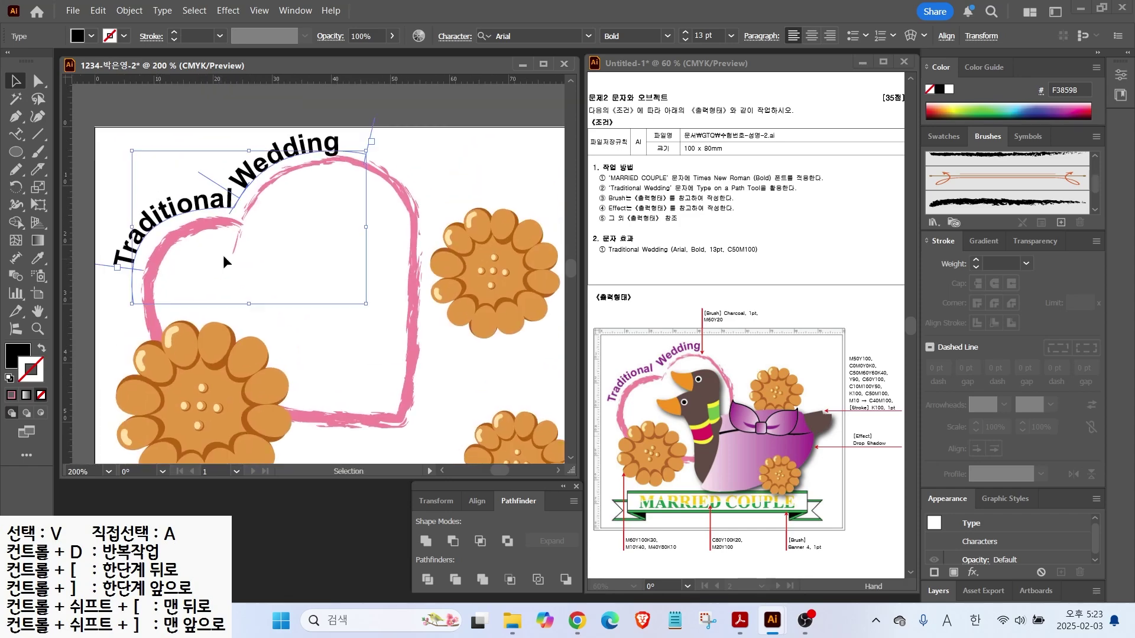
Fill the path text purple, C50 M100
double_click(20, 345)
type("50")
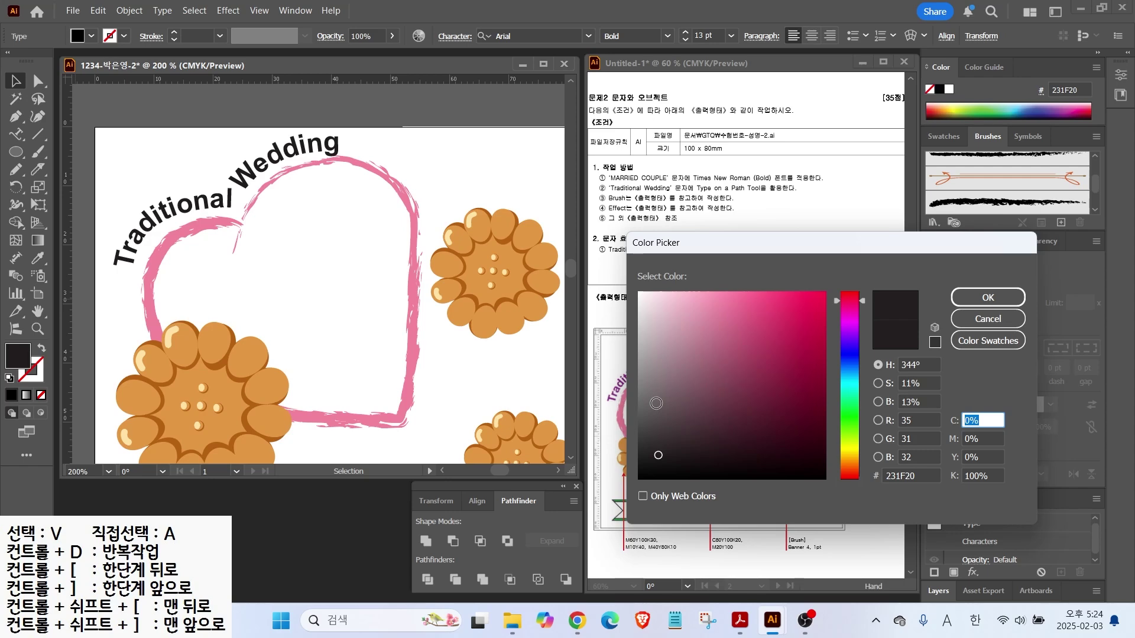
key("Tab")
type("100")
key("Return")
Select just the heart outline and bring the whole design into view
left_click_drag(218, 172, 214, 223)
left_click(411, 205)
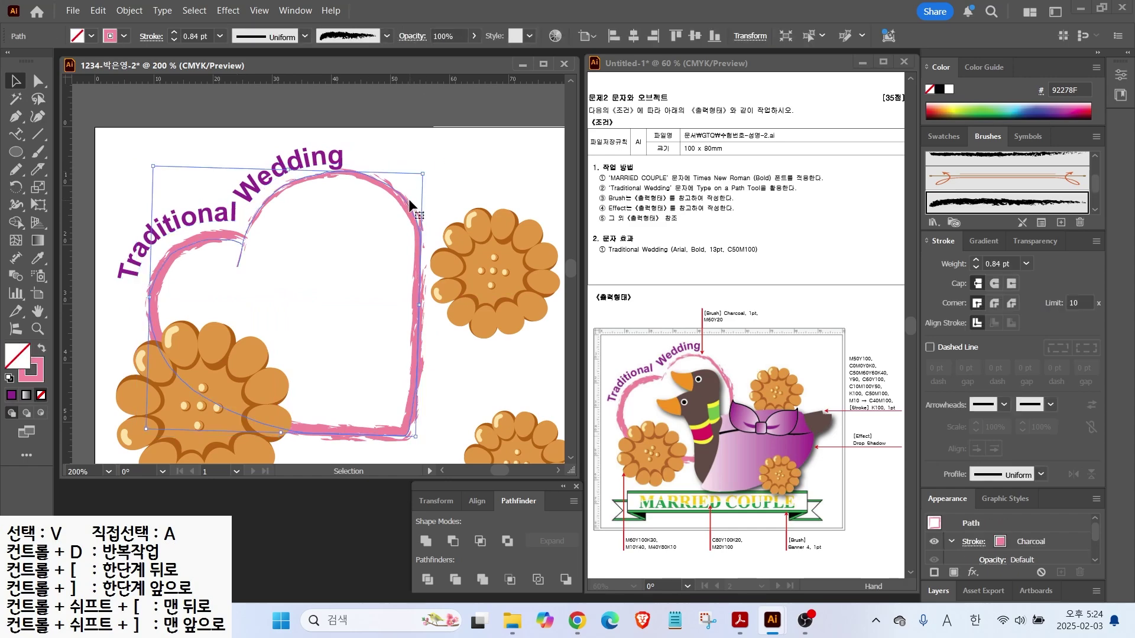
scroll(401, 211, "up", 1)
scroll(304, 219, "down", 2)
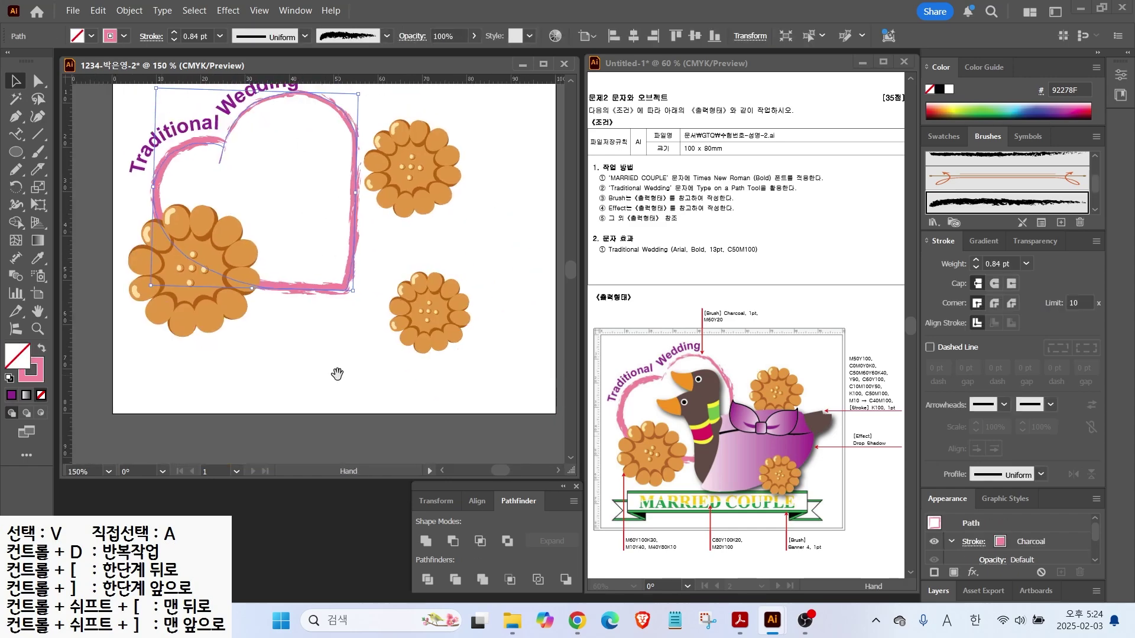
left_click_drag(337, 373, 329, 413)
mouse_move(735, 520)
left_mouse_down()
mouse_move(808, 562)
mouse_move(805, 585)
left_mouse_up()
key("Escape")
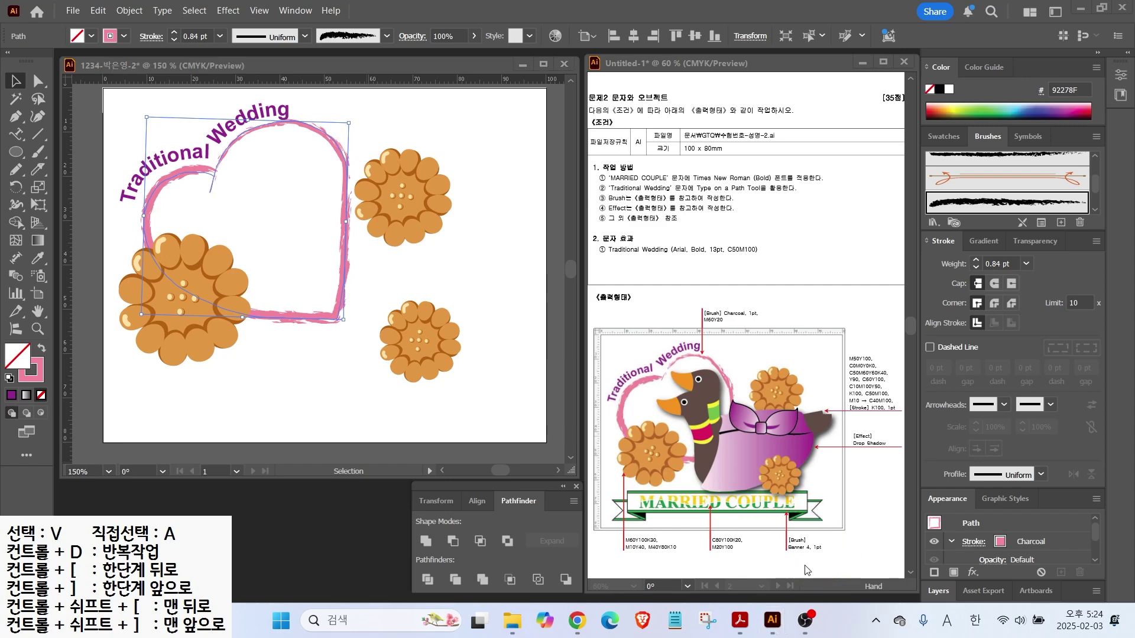
left_click(37, 134)
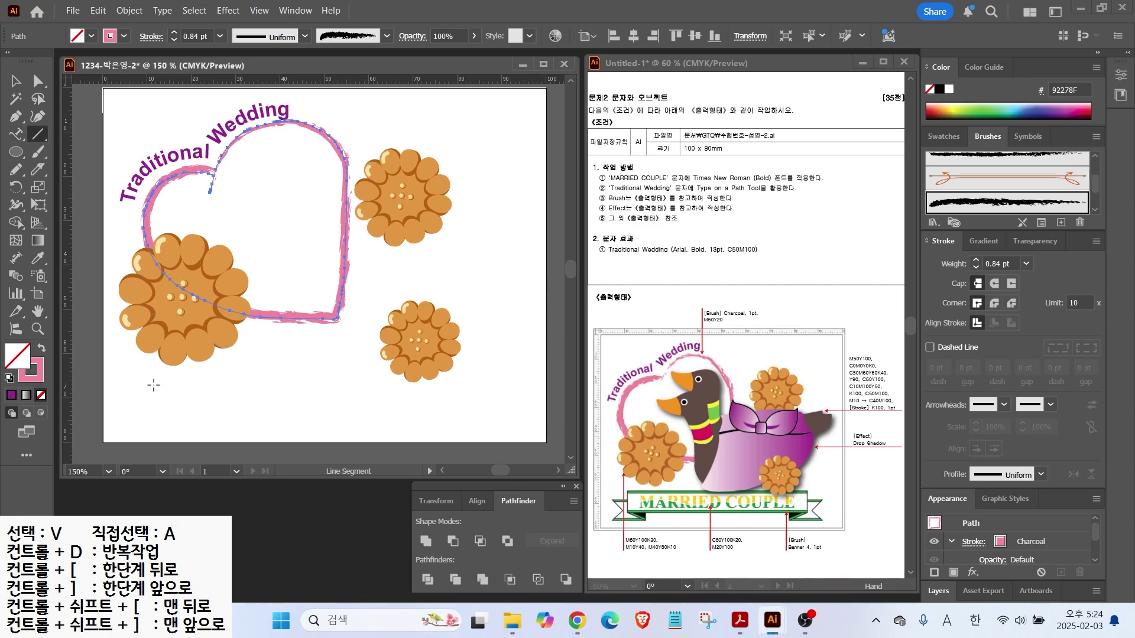
Draw a horizontal line across the lower artboard below the rice cakes
left_click_drag(163, 383, 475, 382)
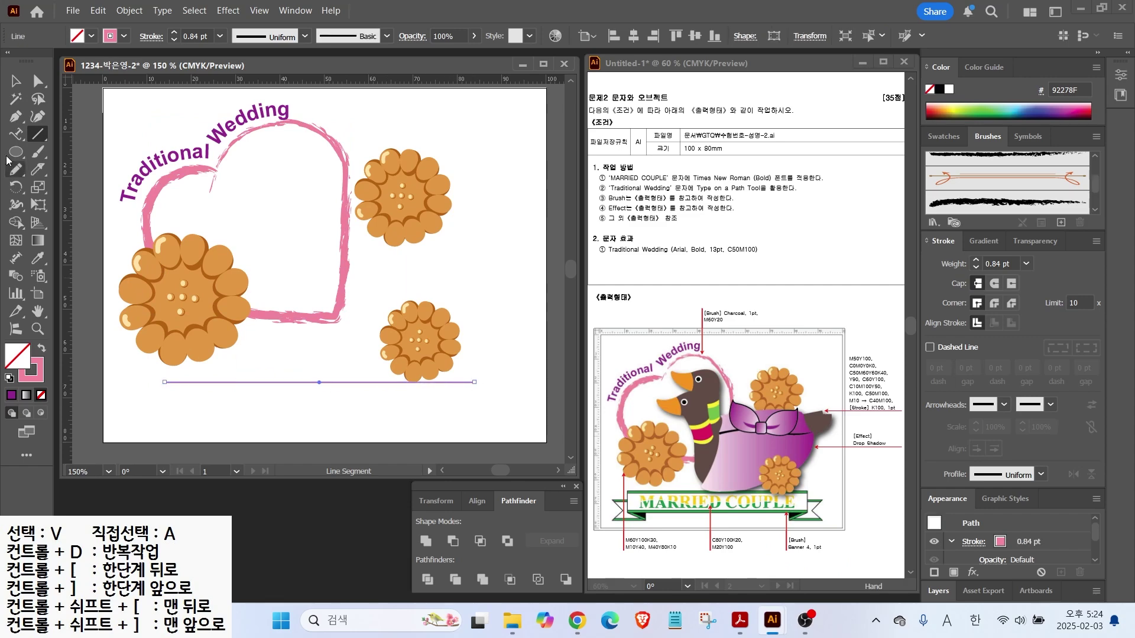
left_click(15, 80)
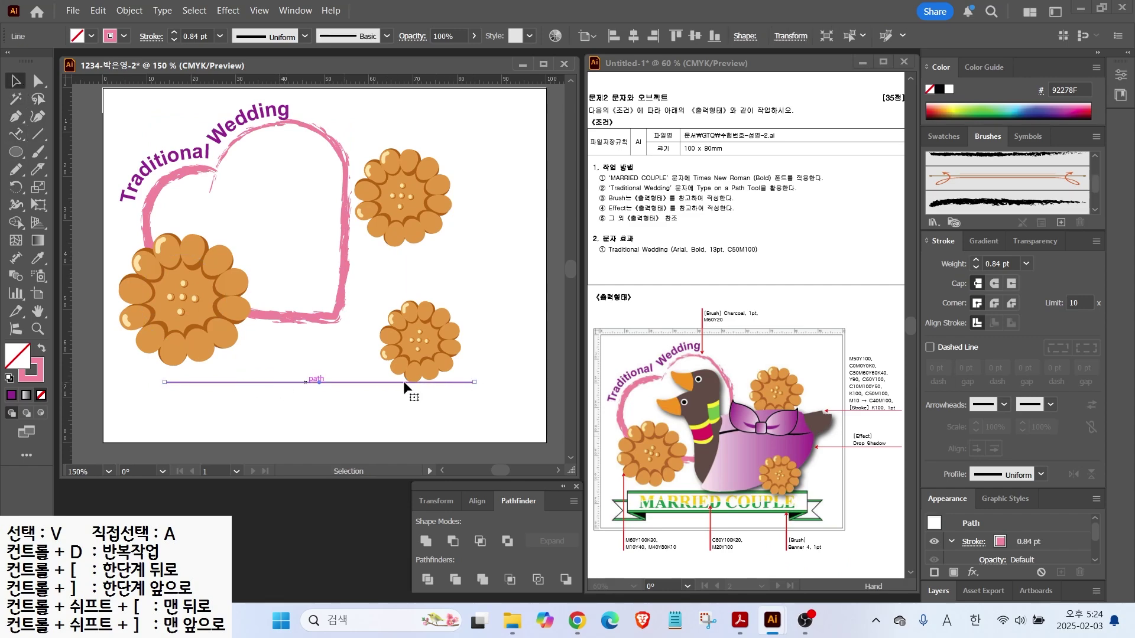
left_click_drag(1095, 181, 1087, 194)
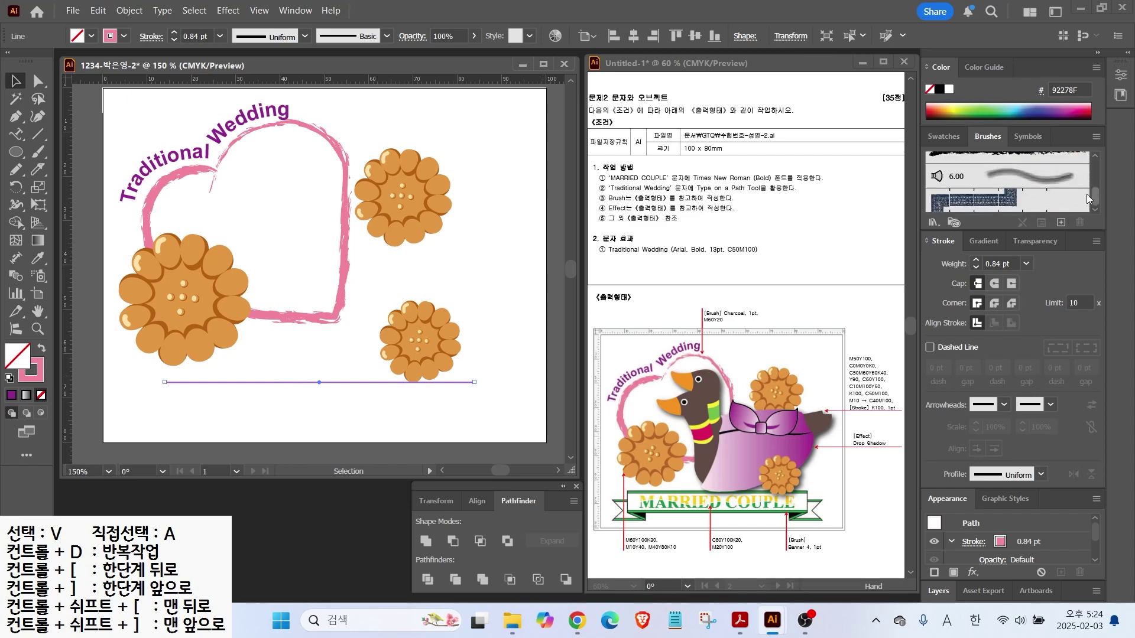
scroll(1086, 194, "up", 3)
Open a brush library, make its panel taller, and show large thumbnails
left_click(934, 222)
mouse_move(964, 265)
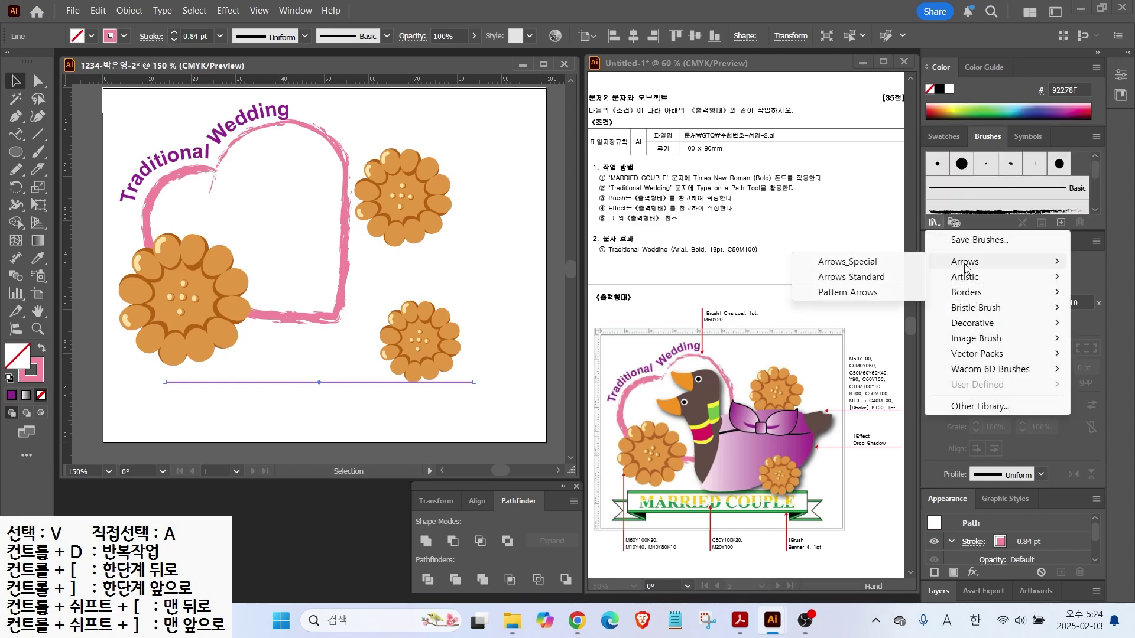
left_click(865, 262)
left_click_drag(640, 288, 639, 563)
left_click(597, 553)
left_click(597, 553)
left_click(597, 552)
left_click(597, 553)
left_click(597, 553)
left_click(708, 192)
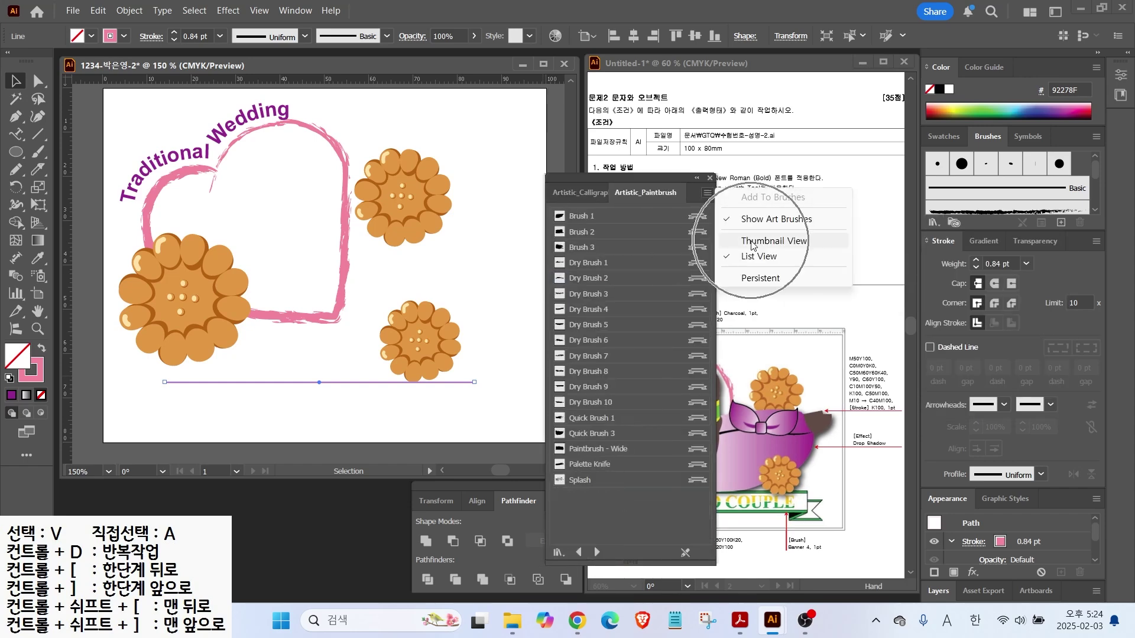
left_click(773, 240)
Apply the green ribbon Banner 4 brush from Decorative_Banners and Seals to the line
left_click(596, 552)
left_click(596, 553)
left_click(596, 553)
left_click(597, 553)
left_click(597, 553)
left_click(596, 553)
left_click(597, 553)
left_click(597, 553)
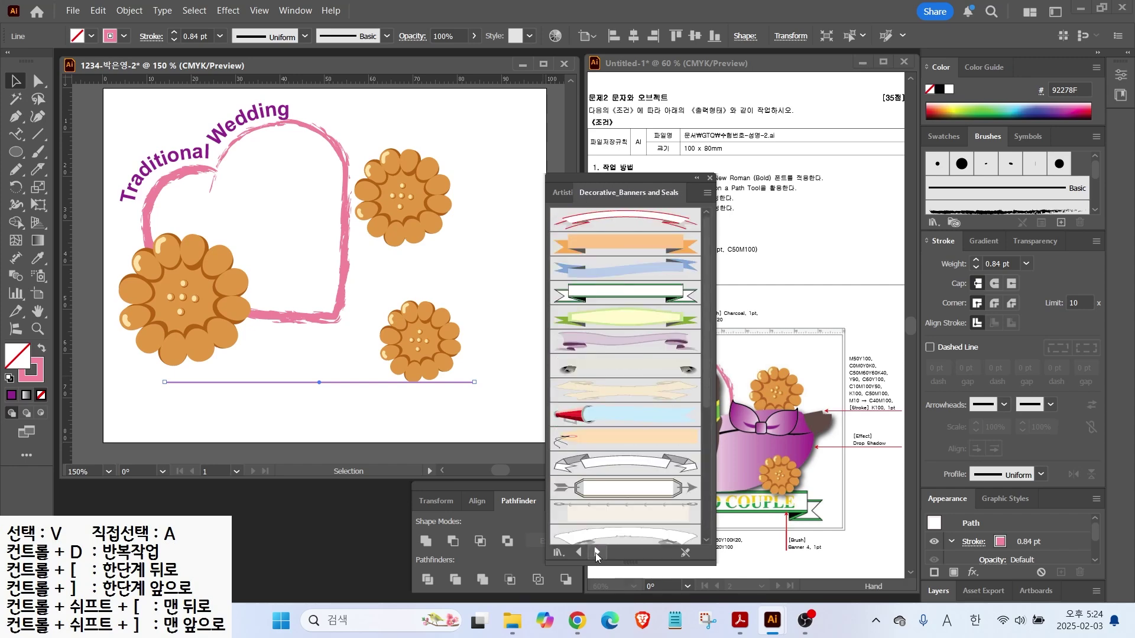
left_click(615, 289)
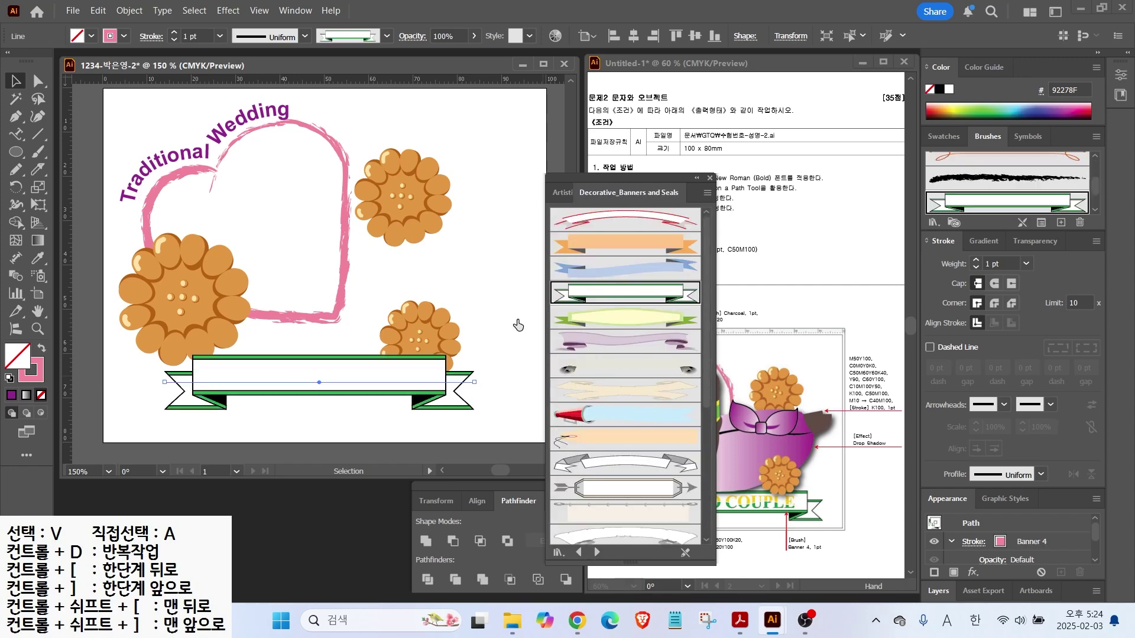
left_click(710, 179)
Move the banner down-left, stretch it wider across the artboard, and lower it slightly
left_click_drag(237, 382, 195, 394)
left_click_drag(432, 394, 511, 393)
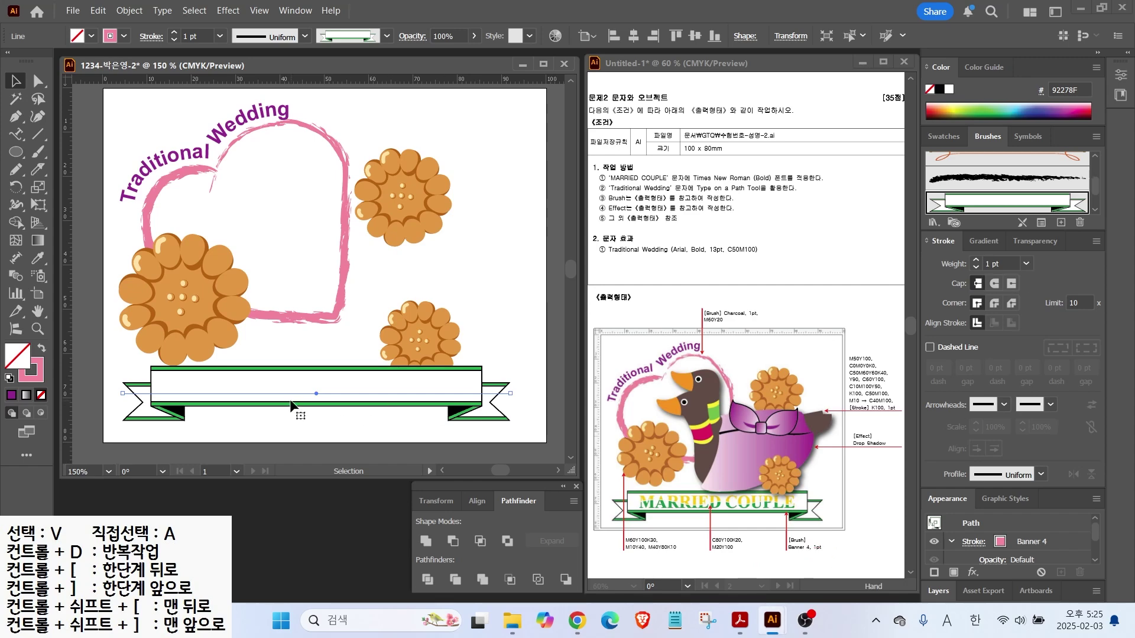
left_click_drag(279, 392, 279, 397)
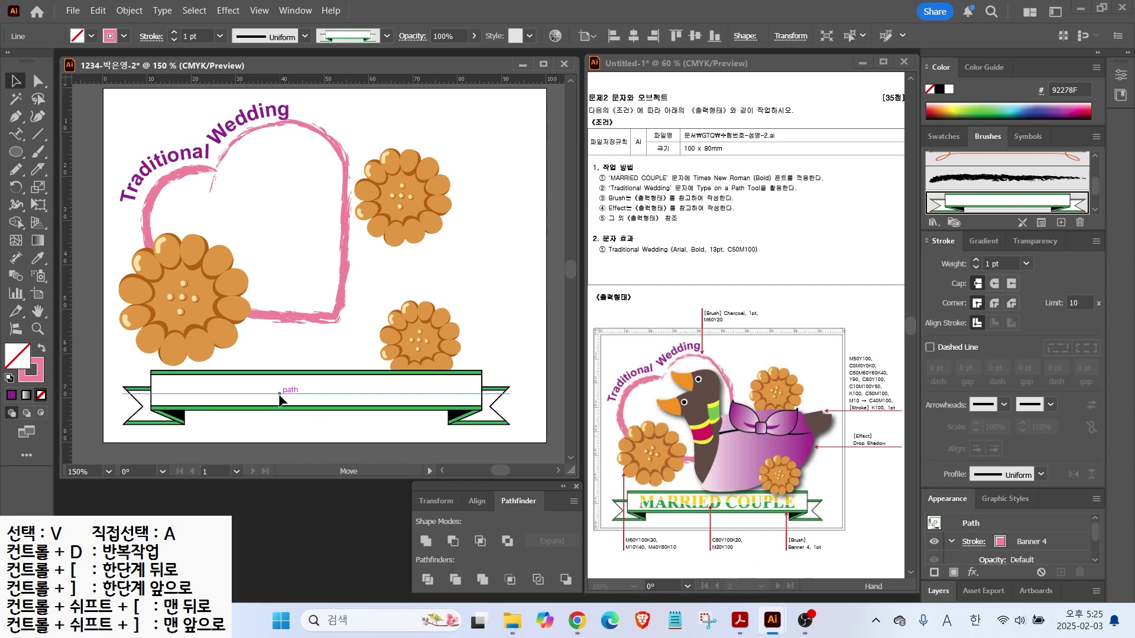
left_click(267, 347)
left_click_drag(16, 133, 80, 131)
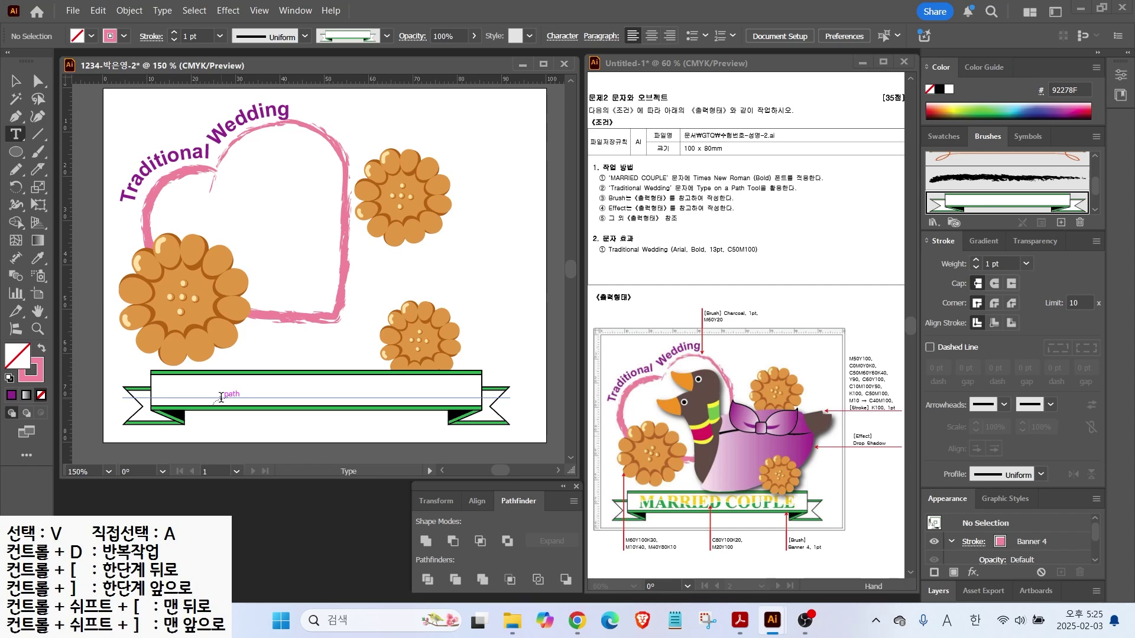
Type 'MRRIED COUPLE' above the banner
left_click(256, 343)
type("MRRIED CO")
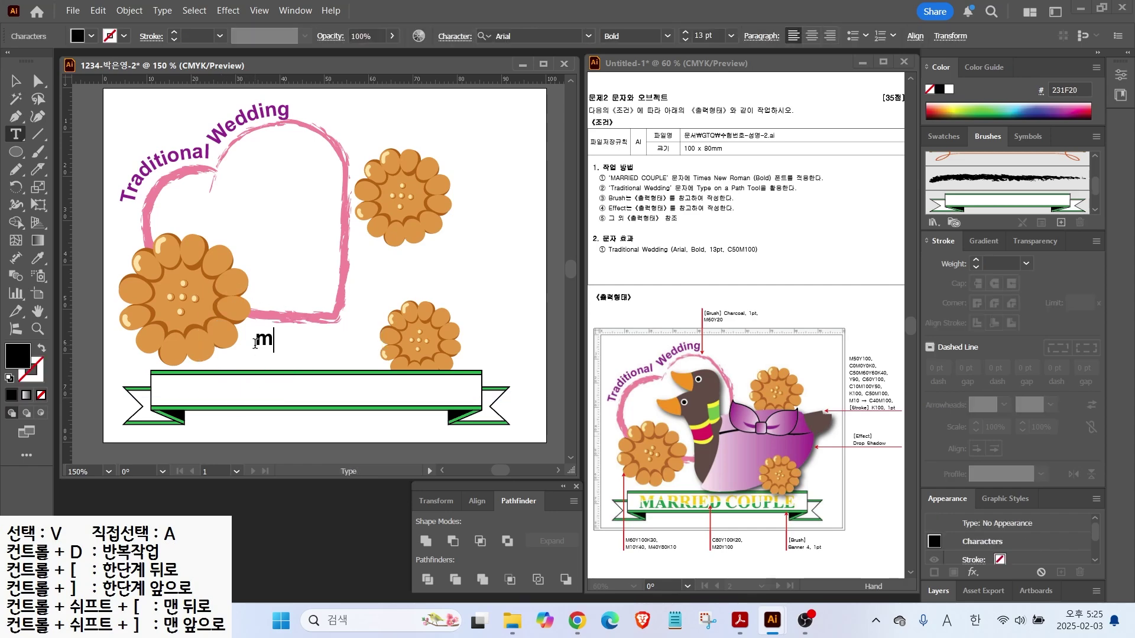
type("UPLE")
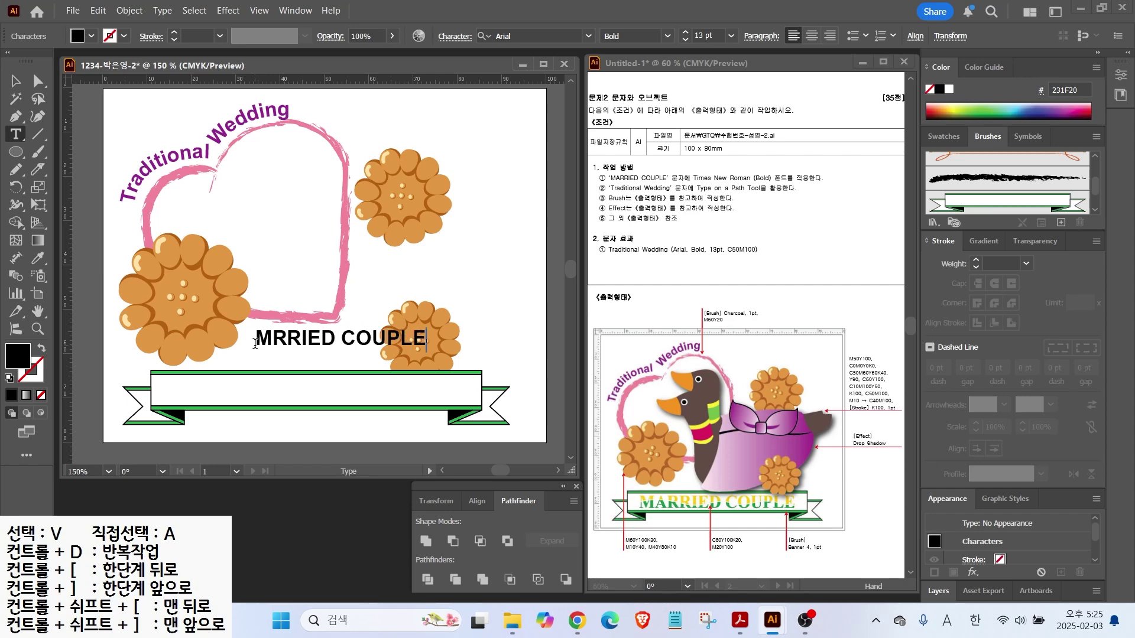
key("Escape")
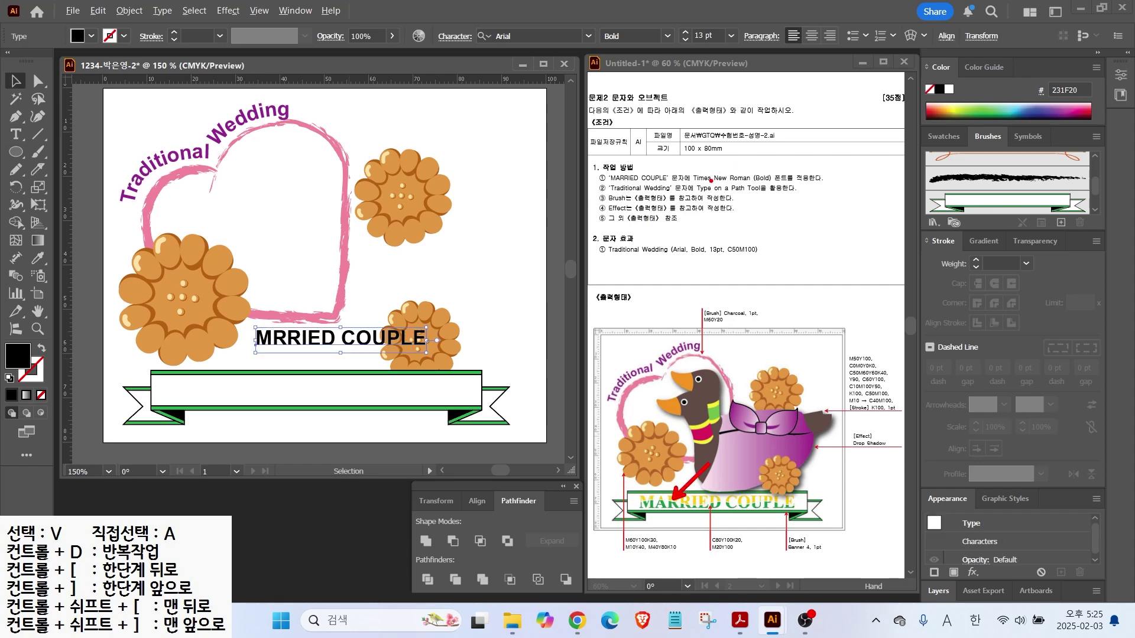
left_click_drag(714, 177, 748, 151)
left_click_drag(704, 188, 807, 184)
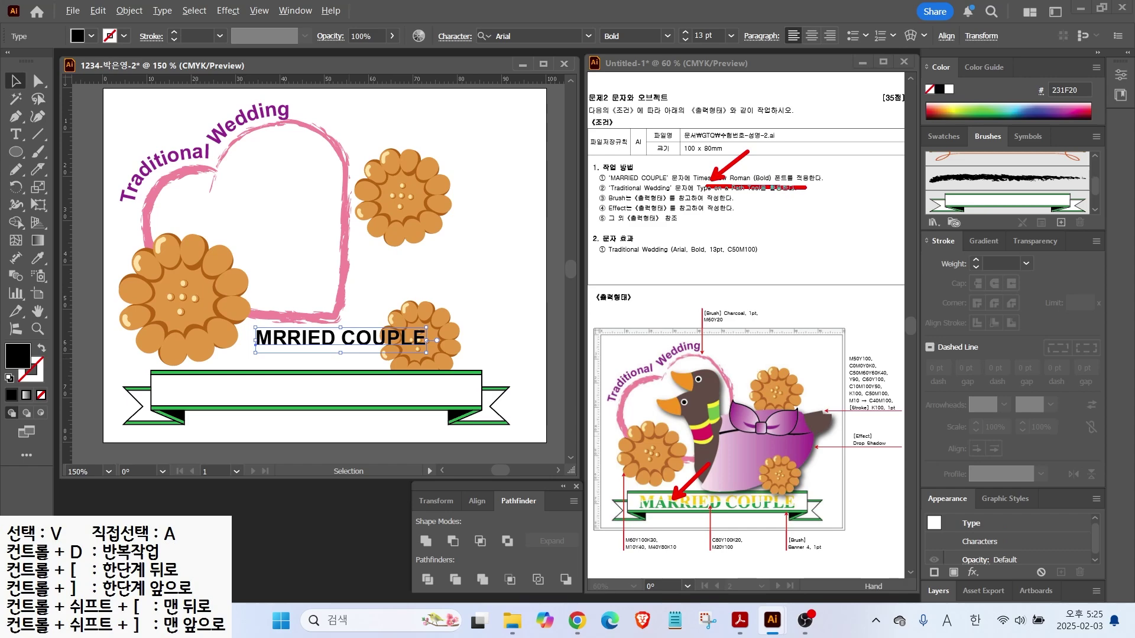
key("Escape")
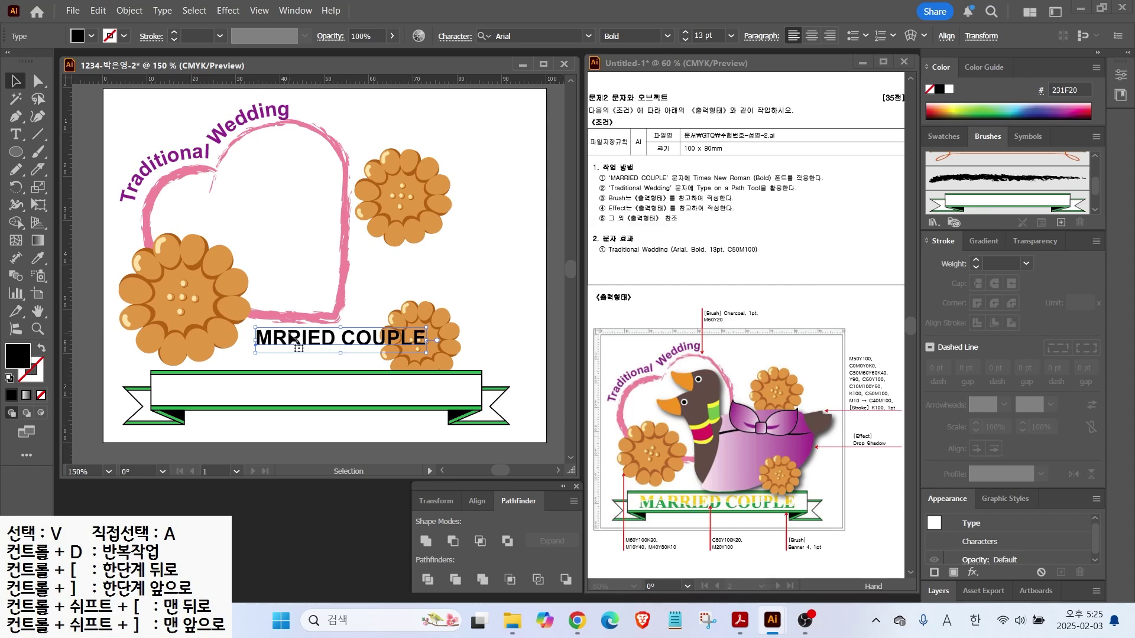
Set the text to Times New Roman Bold 18 pt and move it into the banner's white band
left_click(588, 36)
left_click(520, 126)
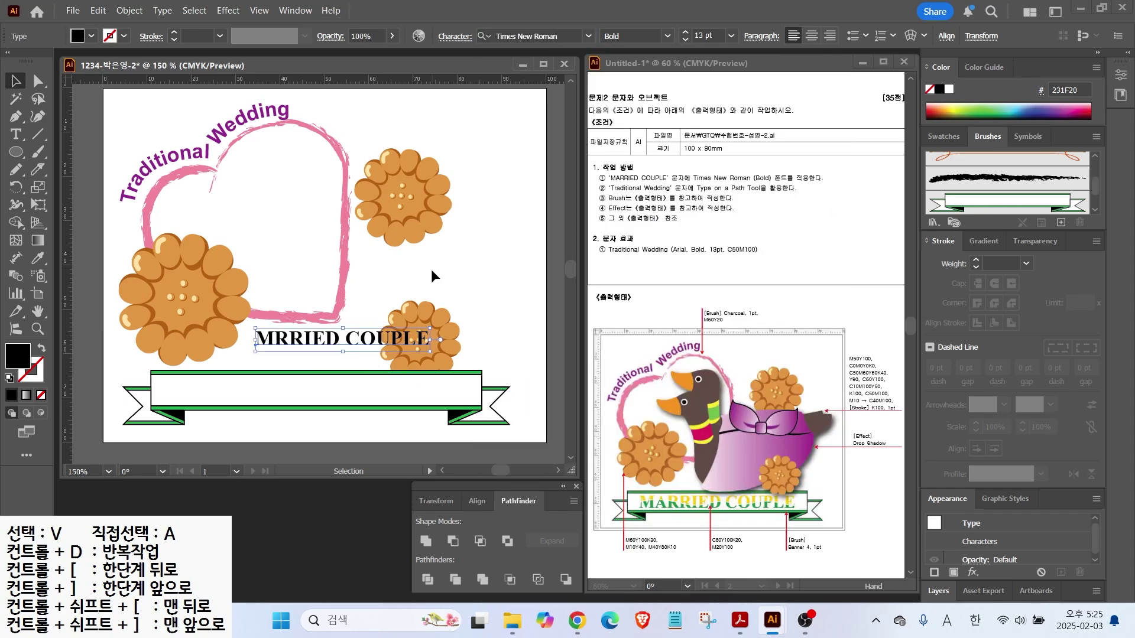
left_click(685, 34)
left_click(686, 34)
left_click(685, 34)
left_click(685, 34)
left_click(686, 35)
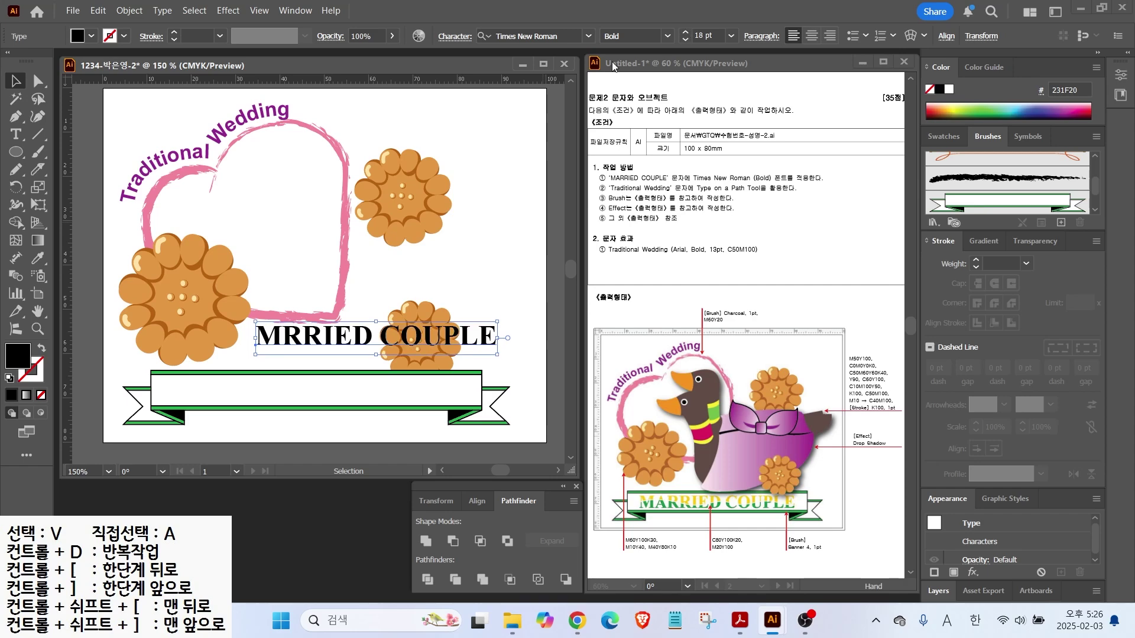
left_click_drag(290, 344, 225, 398)
Fill the MRRIED COUPLE text green, C80 M0 Y100 K20
double_click(22, 359)
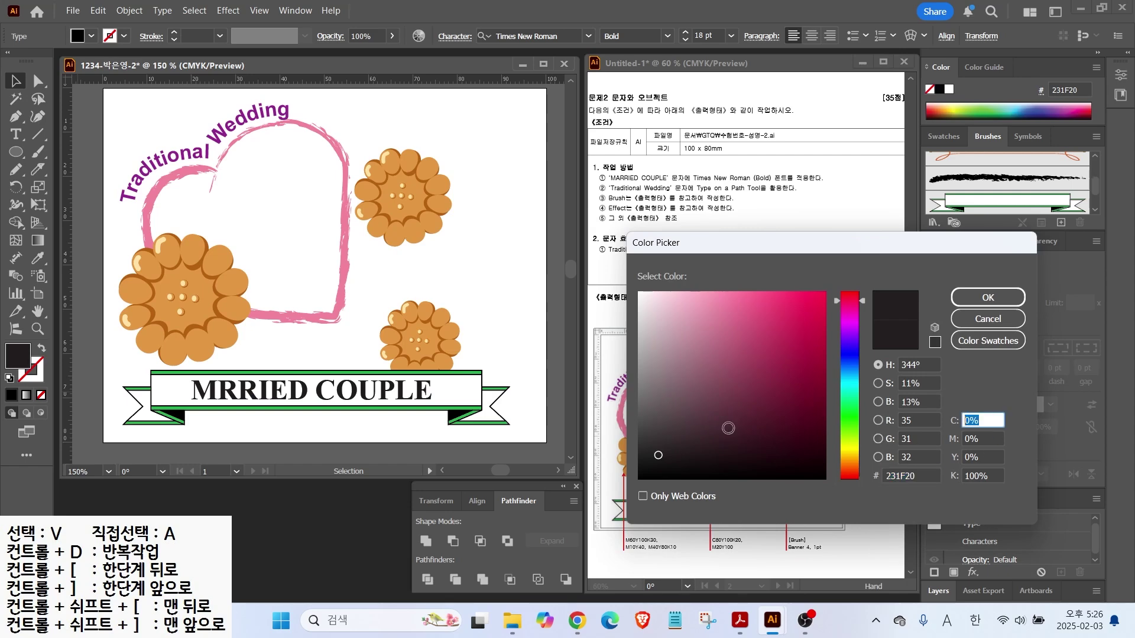
type("80")
key("Tab")
key("Tab")
type("100")
key("Tab")
type("20")
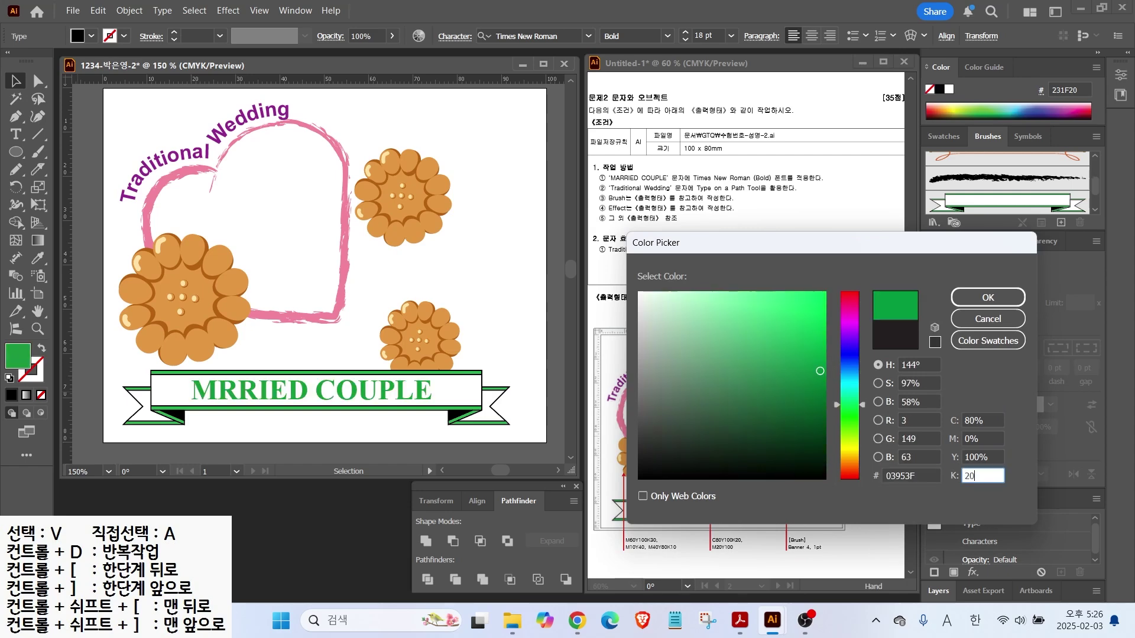
key("Return")
left_click_drag(662, 503, 700, 480)
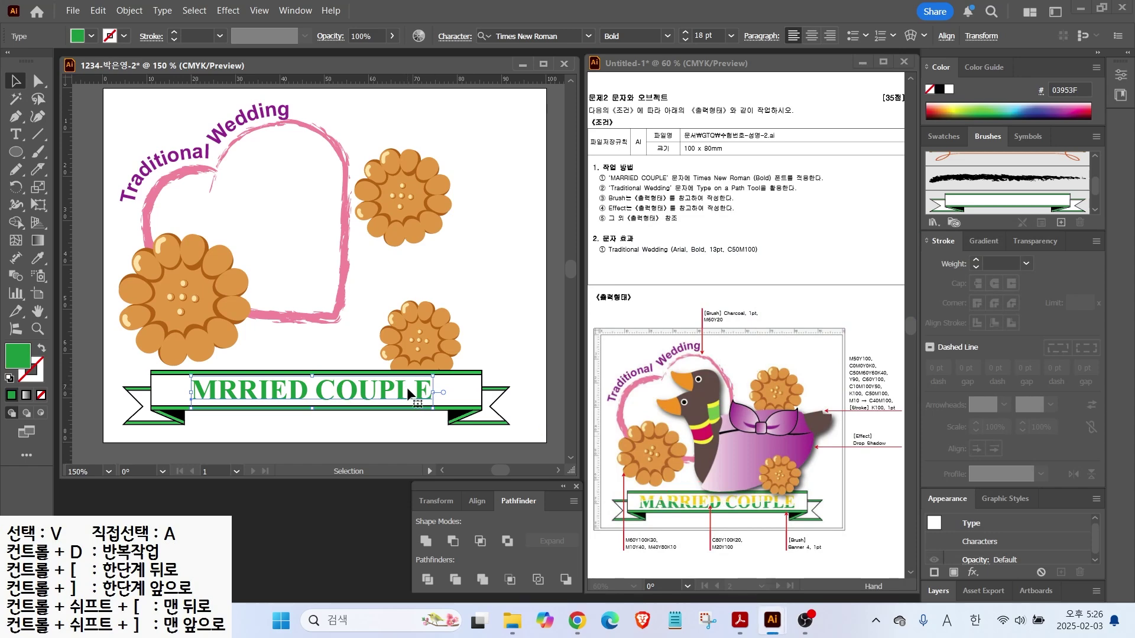
Convert the text to outlines with Type > Create Outlines
left_click(129, 10)
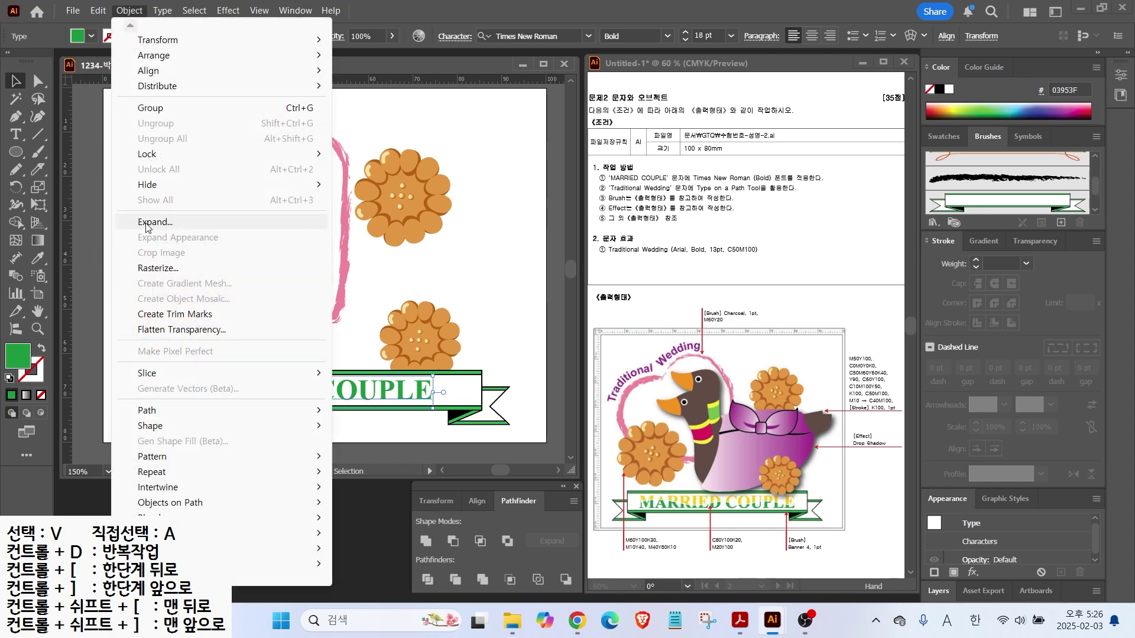
left_click(164, 11)
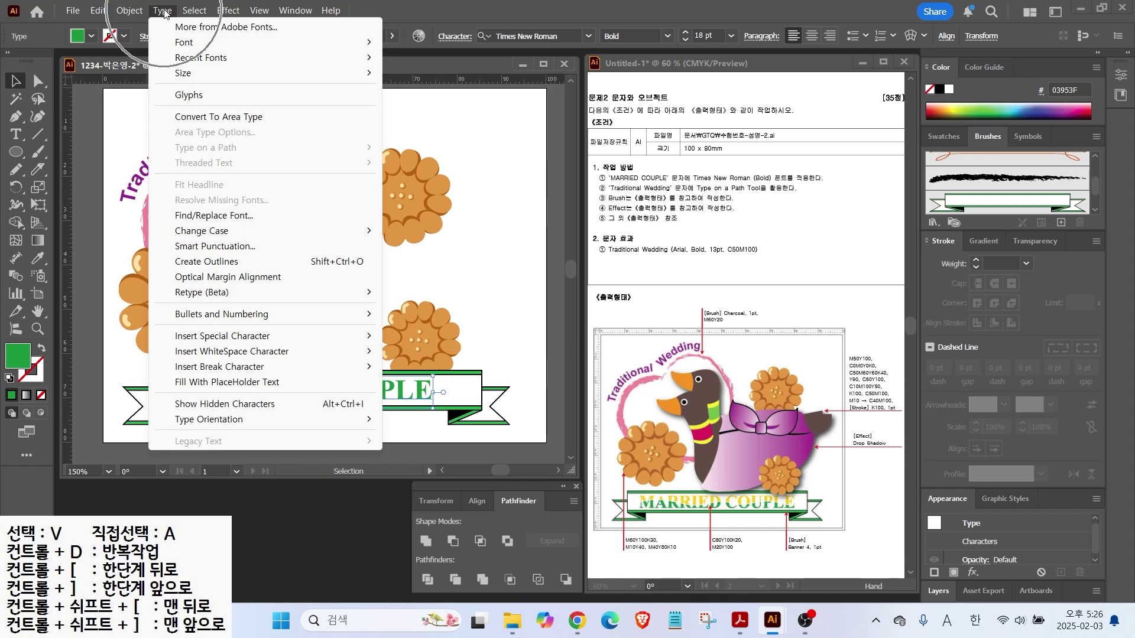
left_click(201, 264)
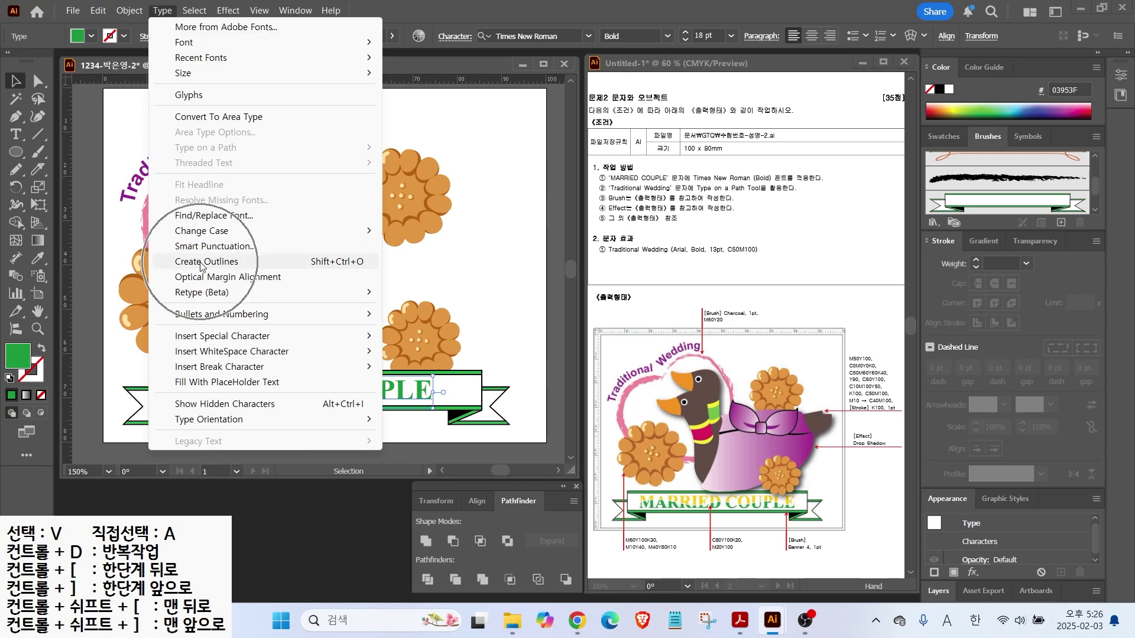
left_click(201, 264)
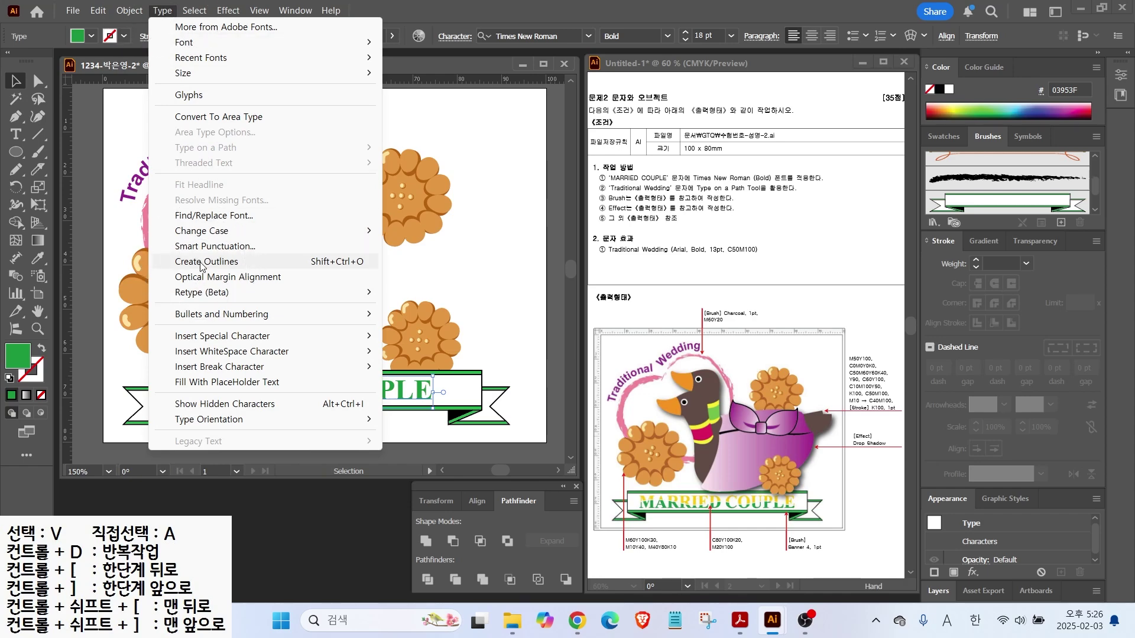
left_click(201, 266)
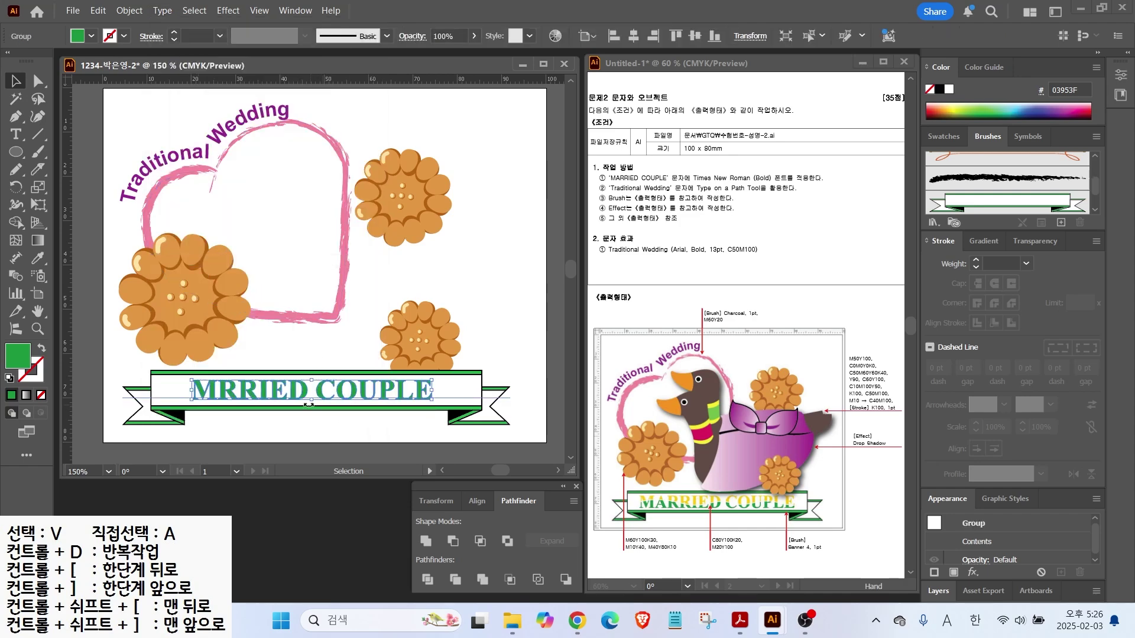
Select the outlined MRRIED COUPLE compound path
left_click(246, 424)
left_click(235, 391)
left_click(245, 434)
left_click(238, 392)
double_click(228, 395)
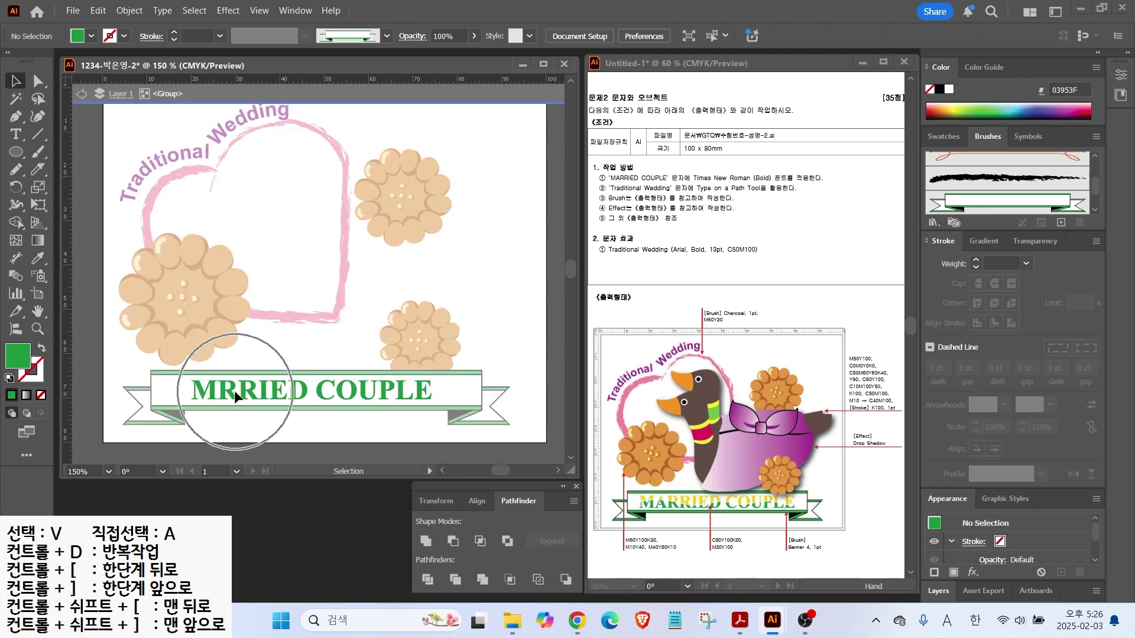
left_click_drag(219, 142, 254, 91)
key("Escape")
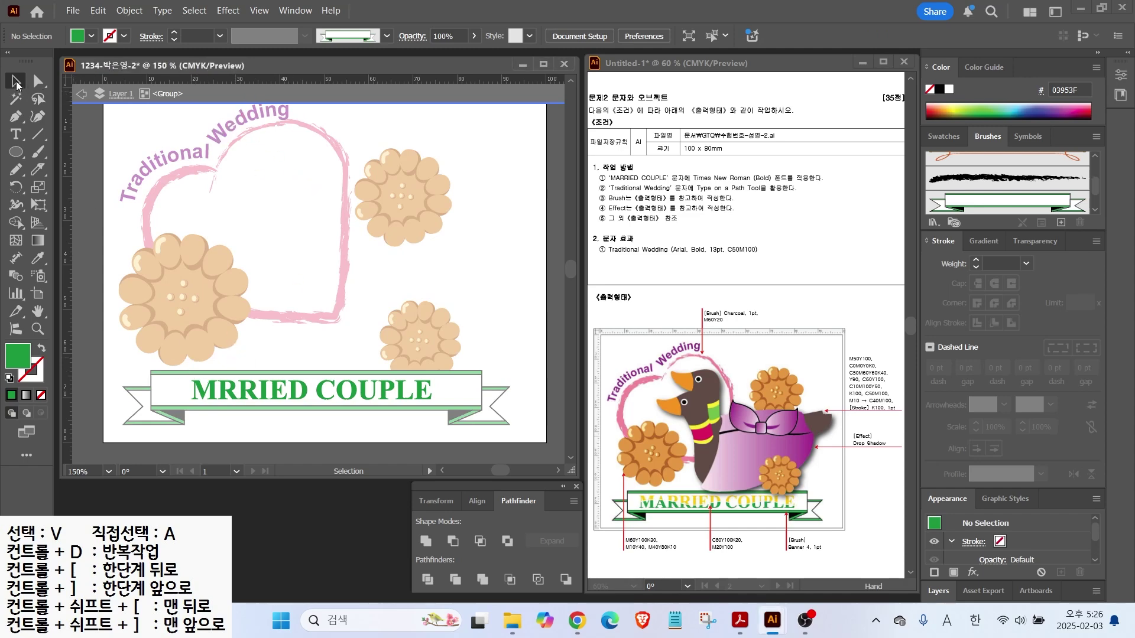
left_click(414, 398)
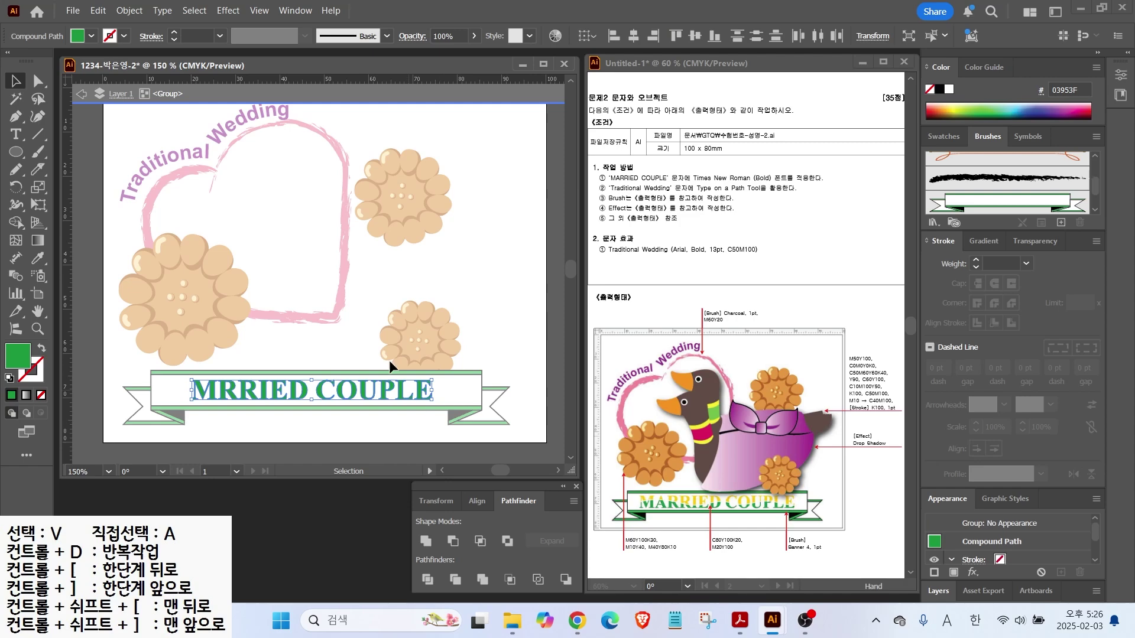
Slice across the letters with the Knife and marquee-select their top halves
left_click(39, 171)
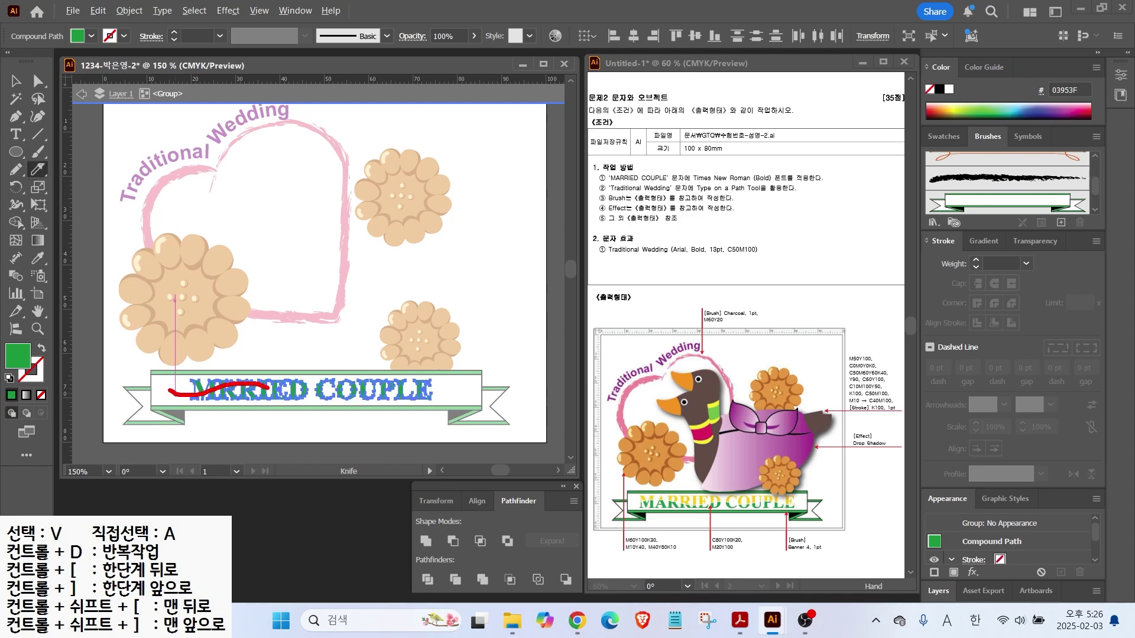
left_click_drag(331, 383, 452, 400)
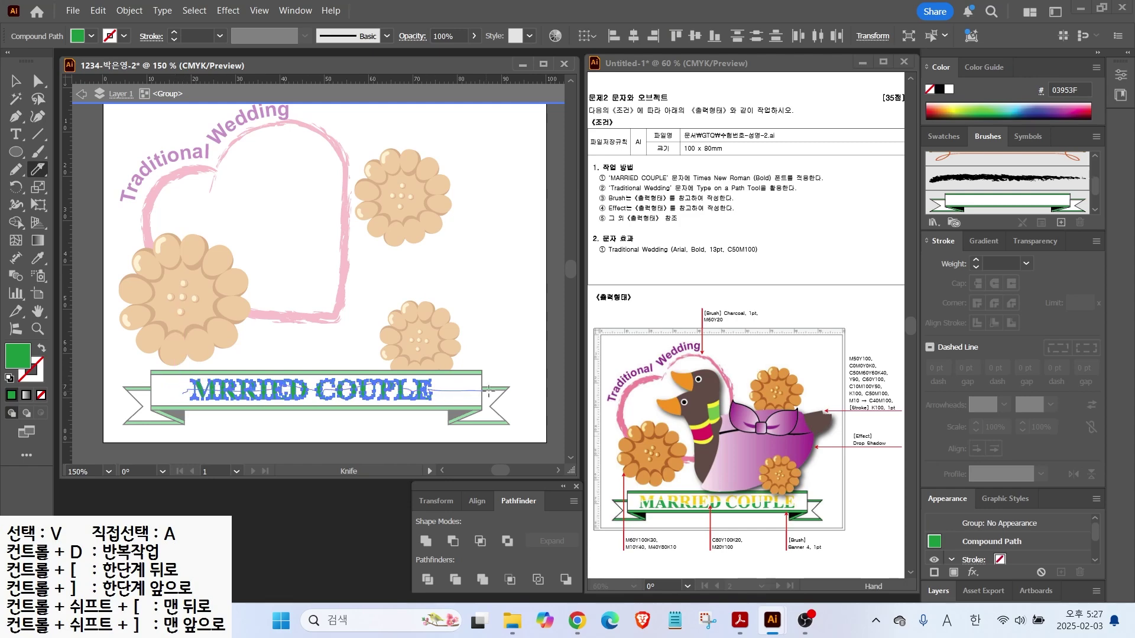
key("v")
left_click(192, 370)
left_click_drag(190, 361, 457, 382)
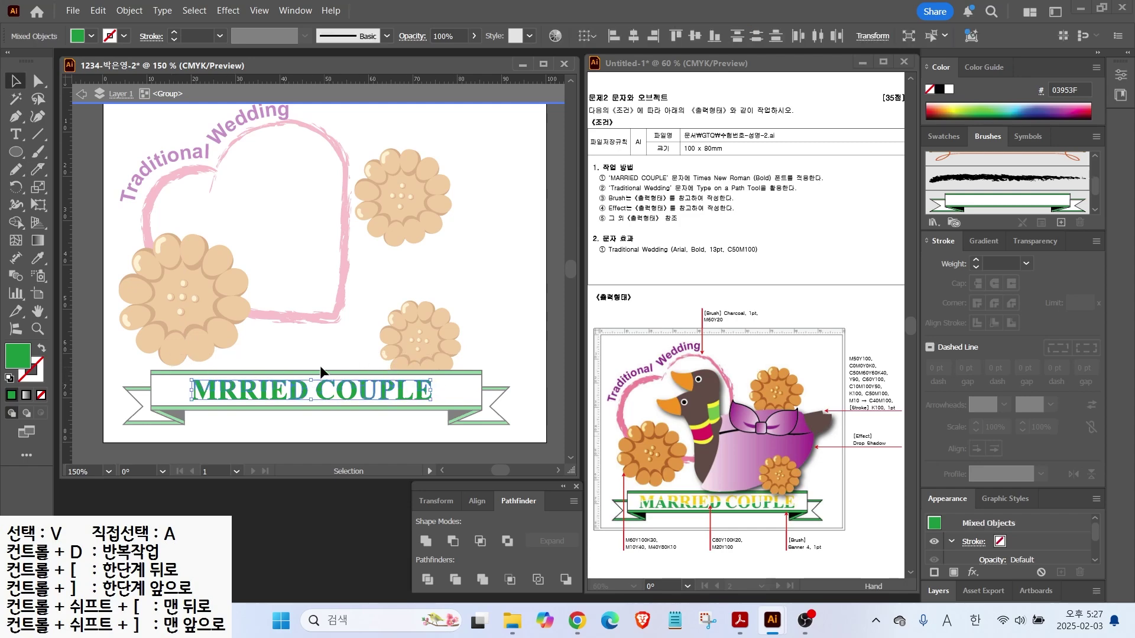
Set the fill of the selected upper letter halves to yellow in the Color Picker
double_click(18, 364)
type("100")
key("Tab")
type("0")
key("Return")
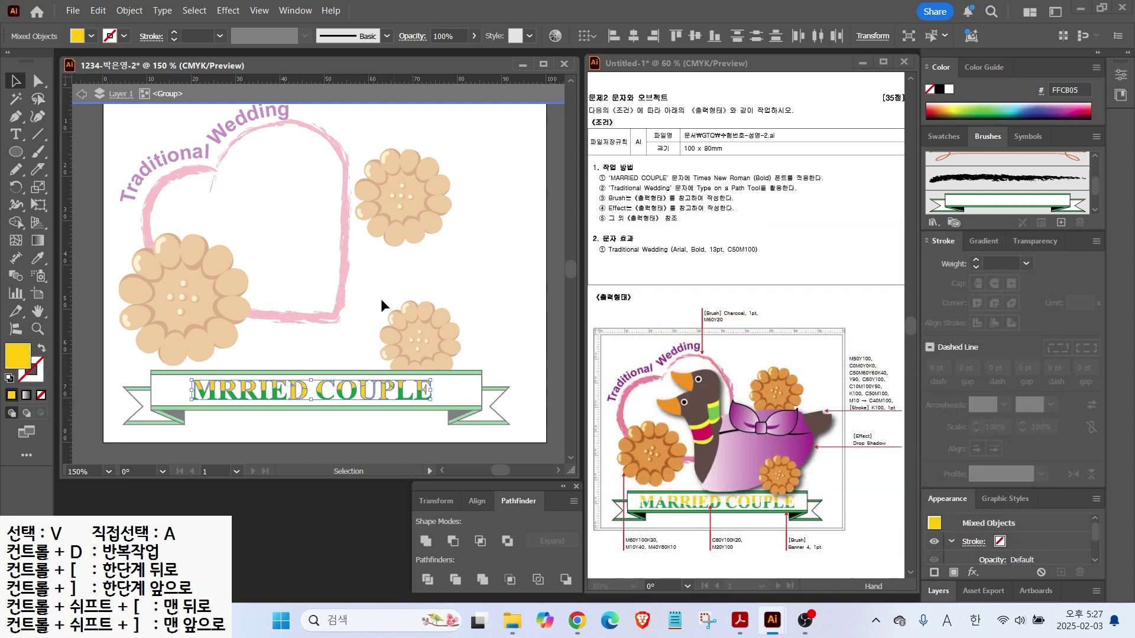
Sample the lettering's green onto the D and U letter pieces with the eyedropper
scroll(317, 399, "up", 2)
left_click_drag(318, 399, 334, 366)
left_click(289, 362)
left_click(434, 363, "shift")
key("i")
left_click(176, 365)
Nudge the letters' lower halves down slightly, then leave the isolated group
scroll(247, 303, "down", 1)
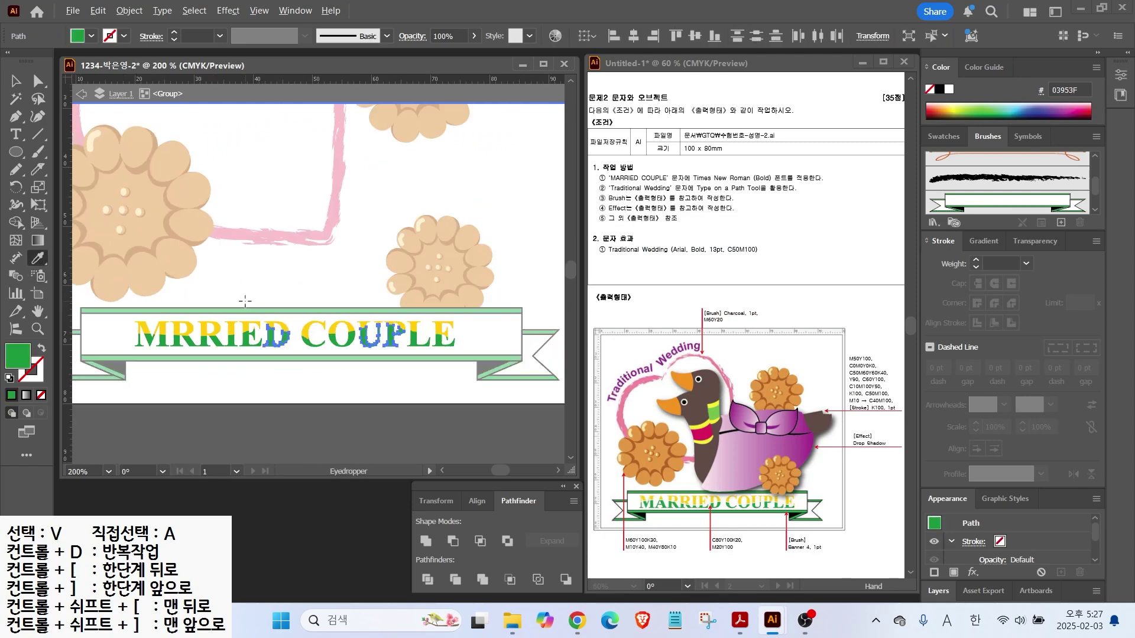
key("v")
left_click(160, 243)
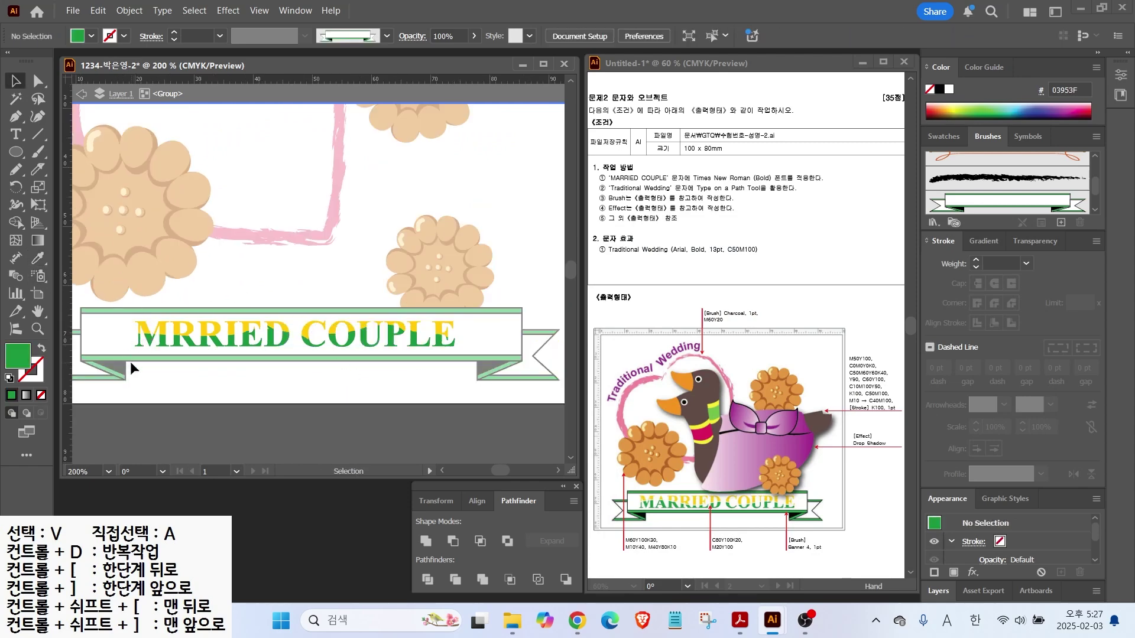
left_click_drag(128, 352, 473, 339)
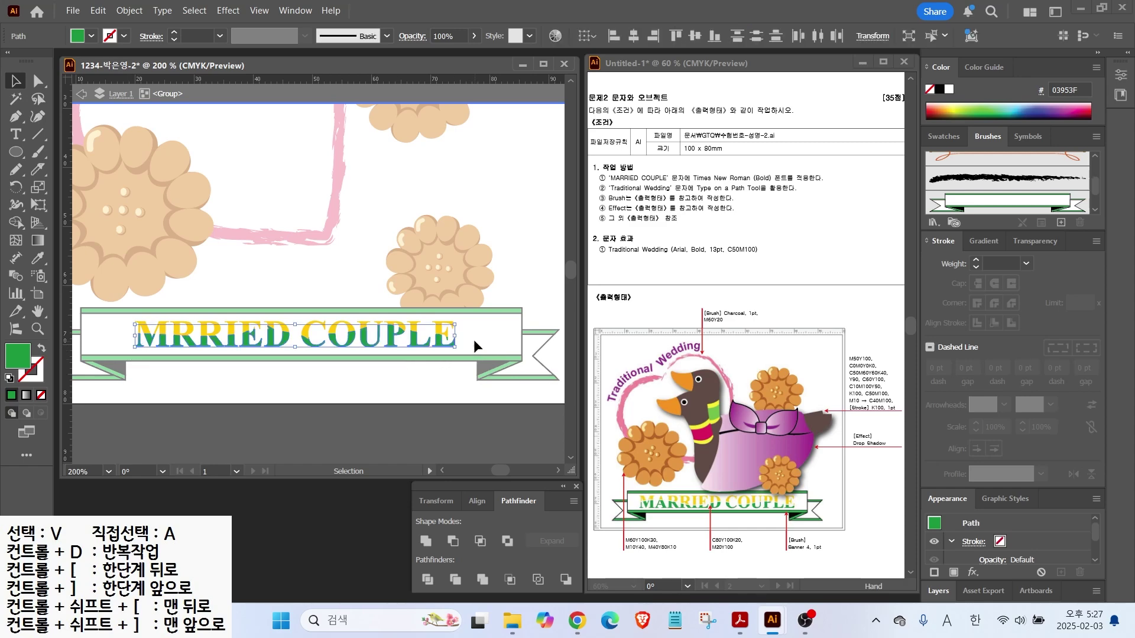
key("Down")
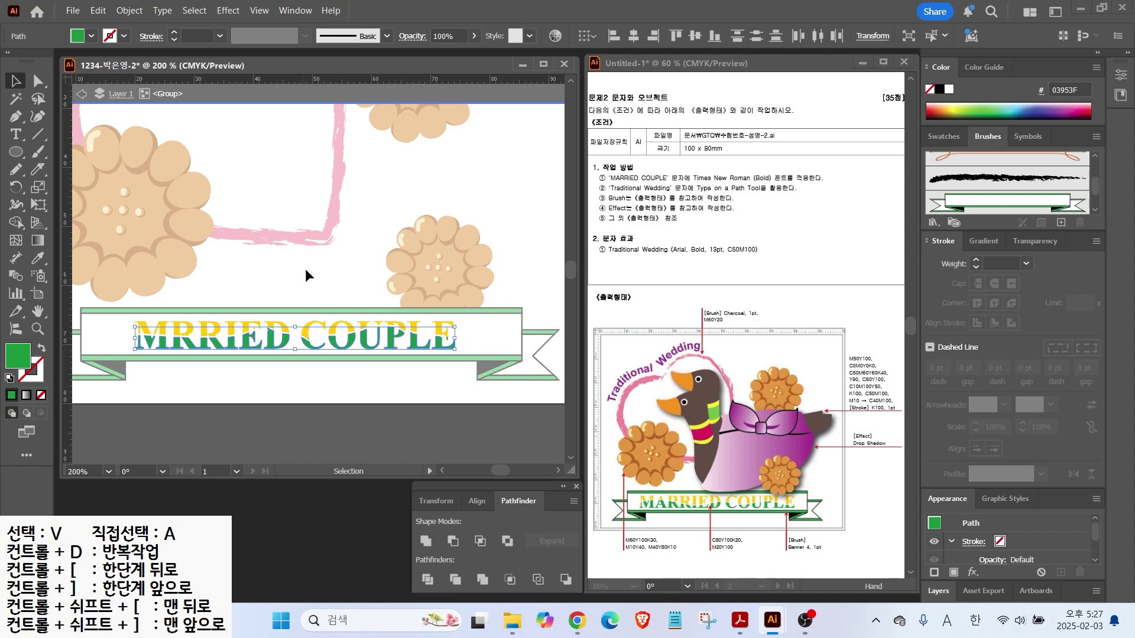
left_click(299, 264)
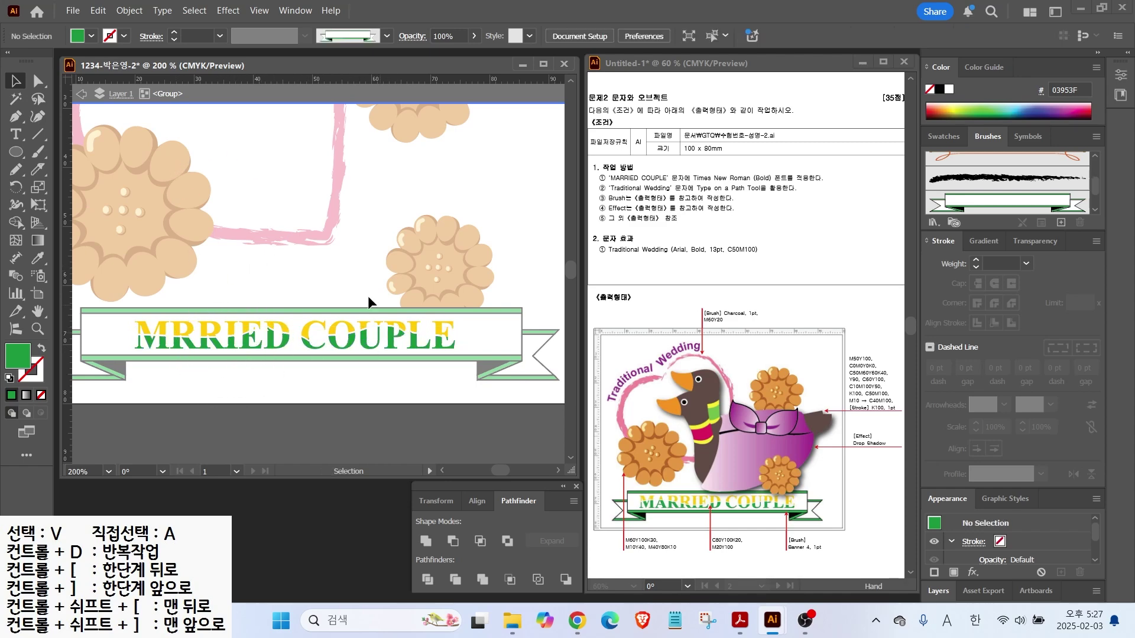
double_click(516, 183)
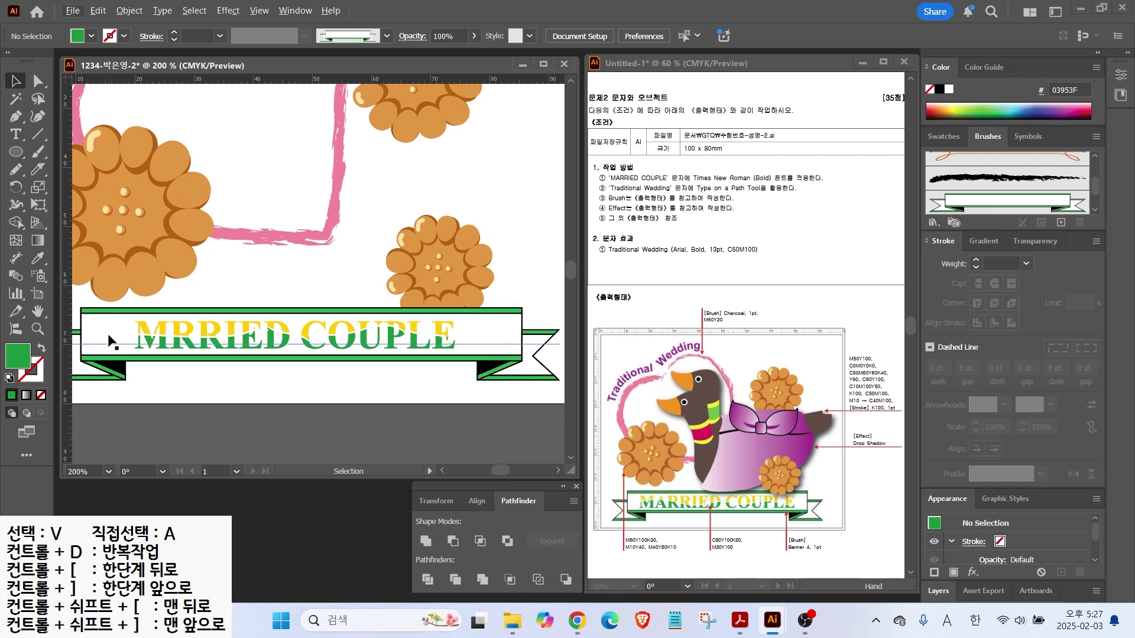
key("ctrl+0")
Pull the banner line's right endpoint inward
left_click(508, 407)
left_click_drag(508, 407, 487, 408)
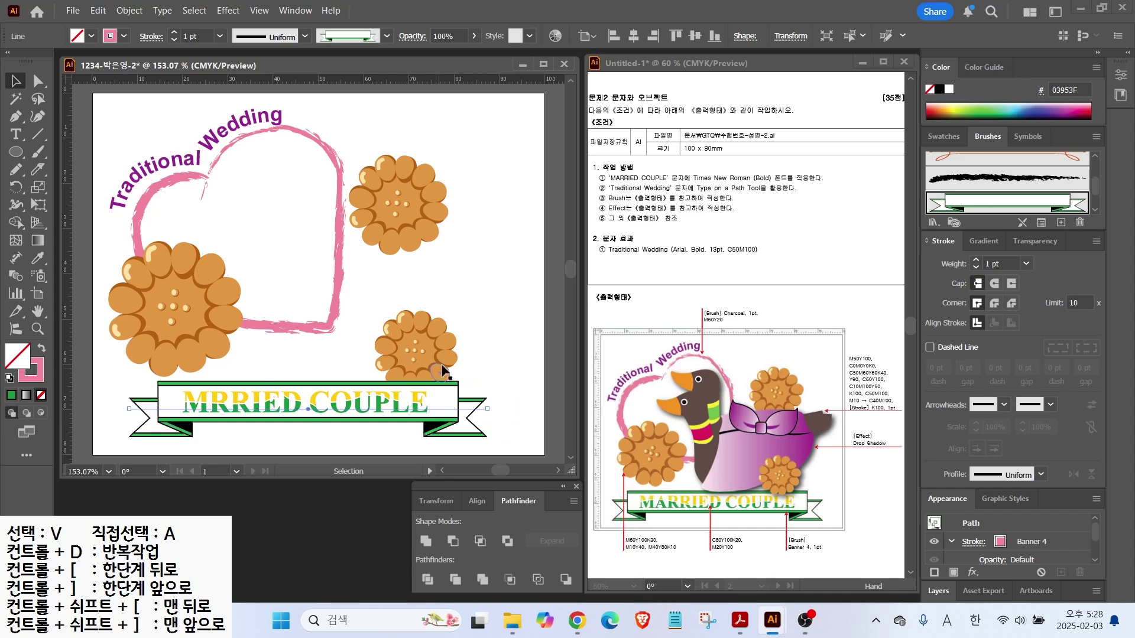
key("ctrl+shift+a")
key("alt+2")
left_click_drag(752, 430, 733, 376)
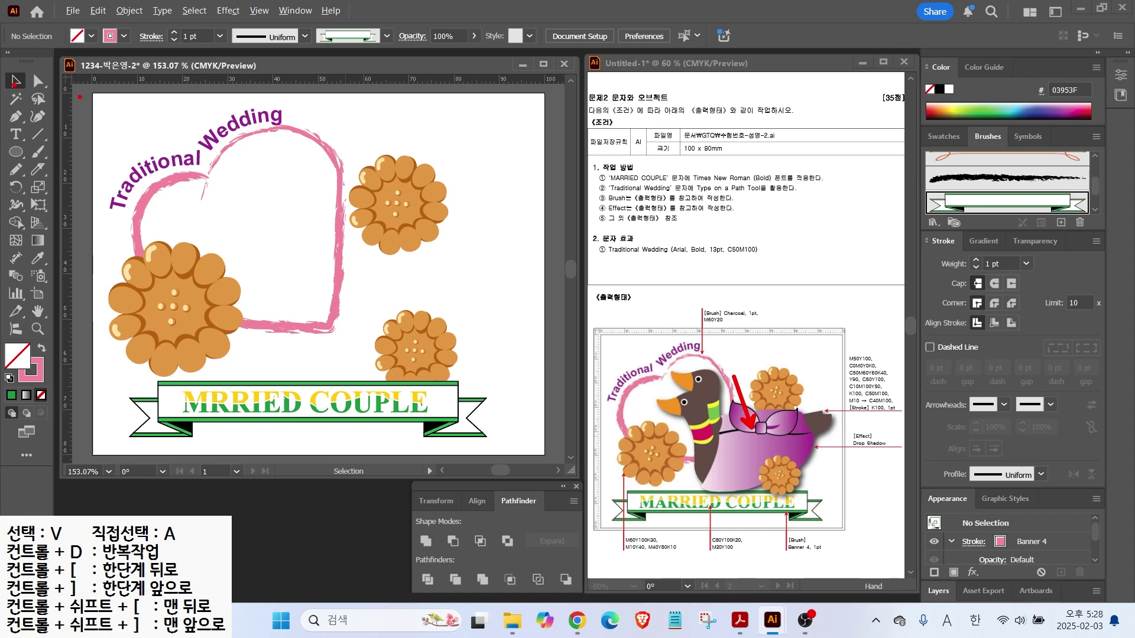
Lock all the artwork on the artboard with Object > Lock > Selection
left_click_drag(112, 104, 523, 428)
left_click(130, 11)
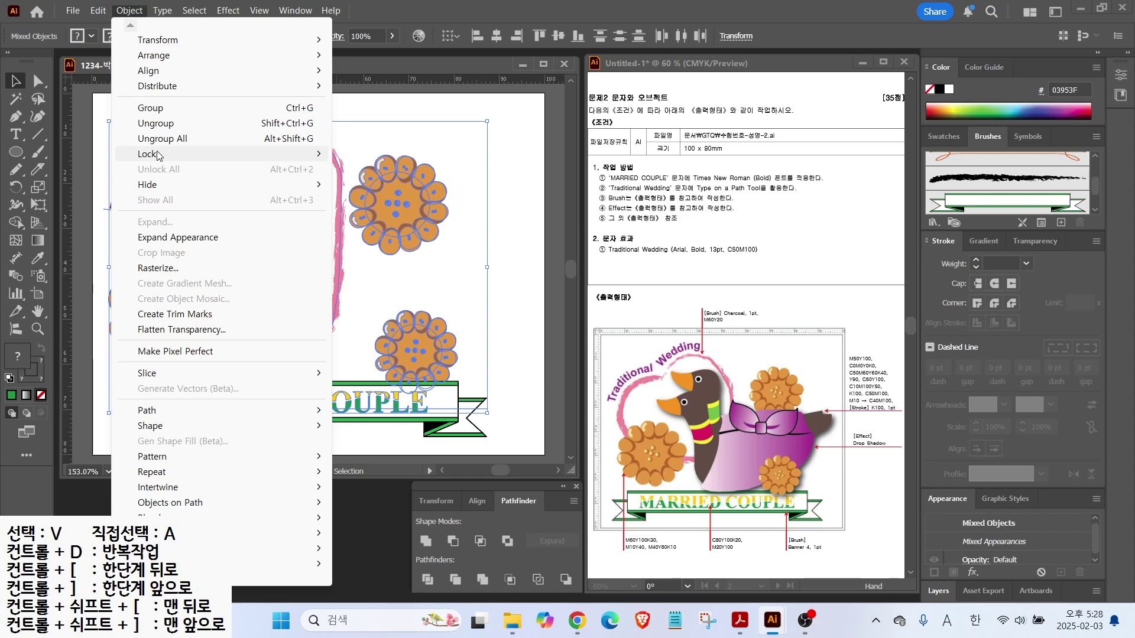
mouse_move(151, 155)
left_click(360, 154)
Start a new Pen outline near the top of the heart with a corner and a curved anchor
key("p")
left_click(214, 180)
left_click_drag(239, 188, 304, 218)
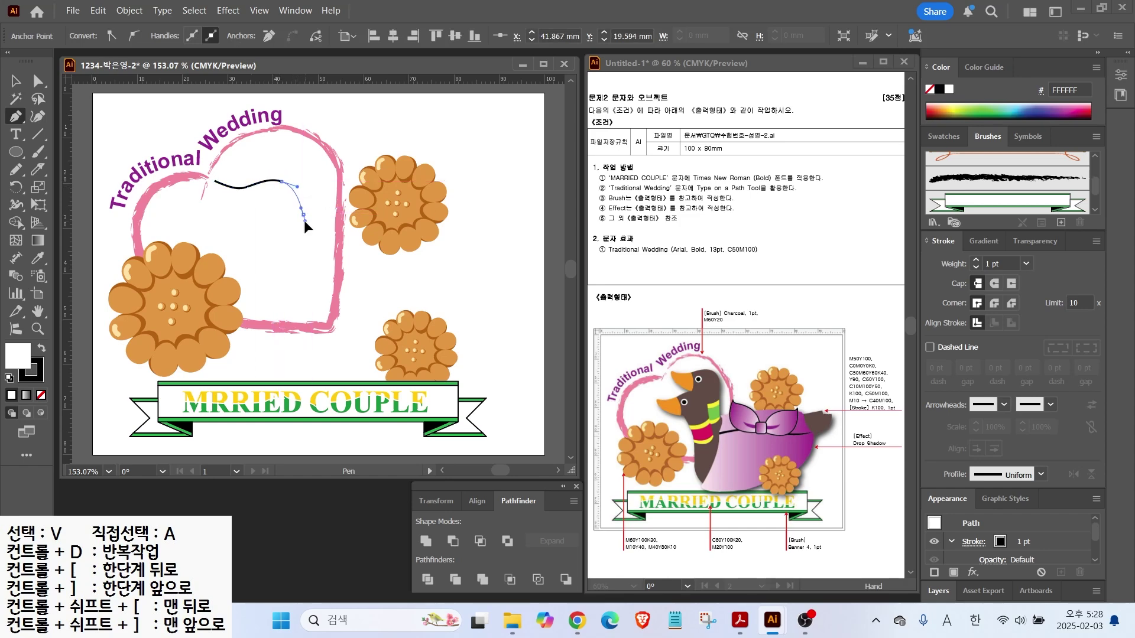
Pen the duck's back, tail, belly, chest and neck, closing the outline at the head
left_click(305, 261)
left_click_drag(372, 257, 396, 259)
left_click(456, 271)
left_click(492, 272)
left_click_drag(475, 305, 465, 311)
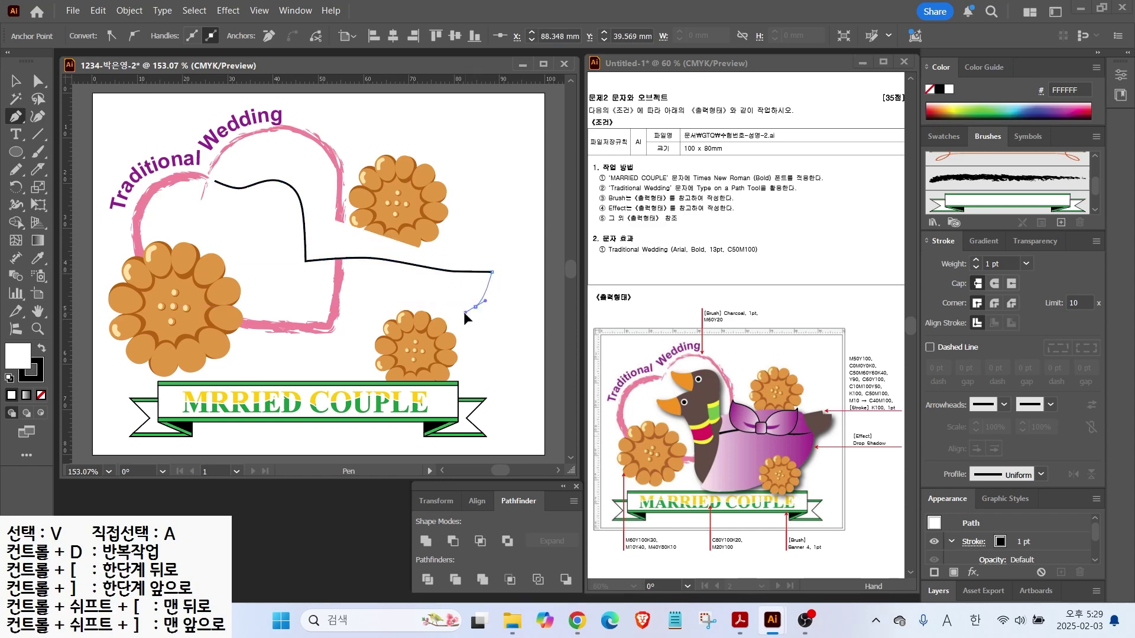
left_click(450, 315)
left_click_drag(397, 354, 370, 368)
left_click_drag(263, 358, 242, 339)
left_click(244, 318)
left_click(246, 266)
left_click_drag(256, 224, 220, 211)
left_click(256, 221)
left_click_drag(214, 181, 220, 184)
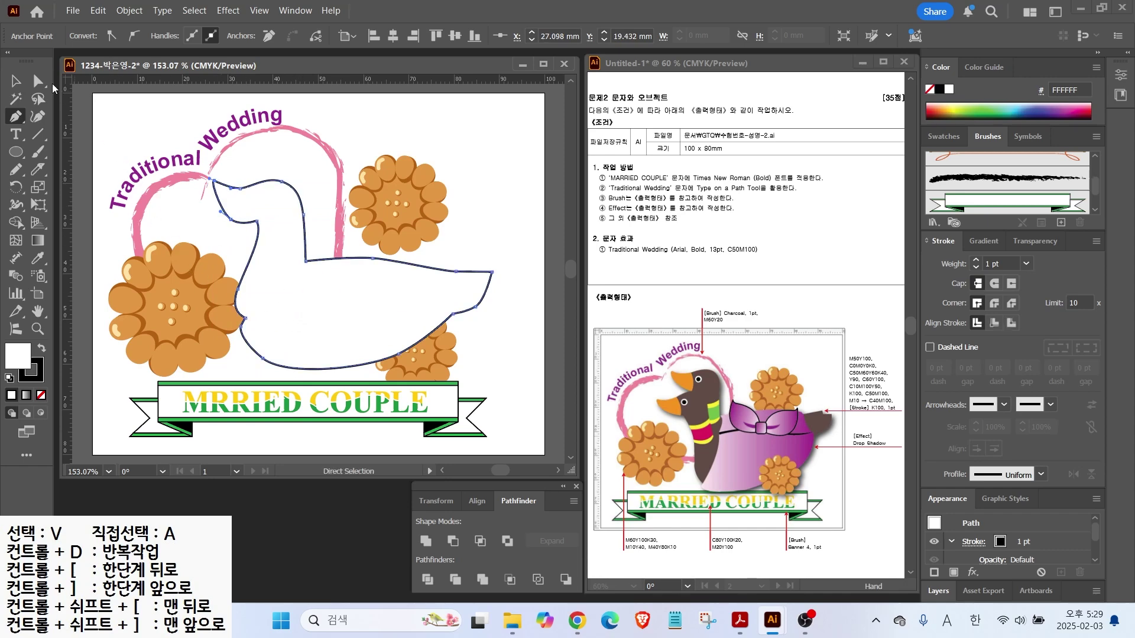
Move the neck and chest anchors with Direct Selection to refine the neck curve
left_click(38, 80)
left_click(230, 219)
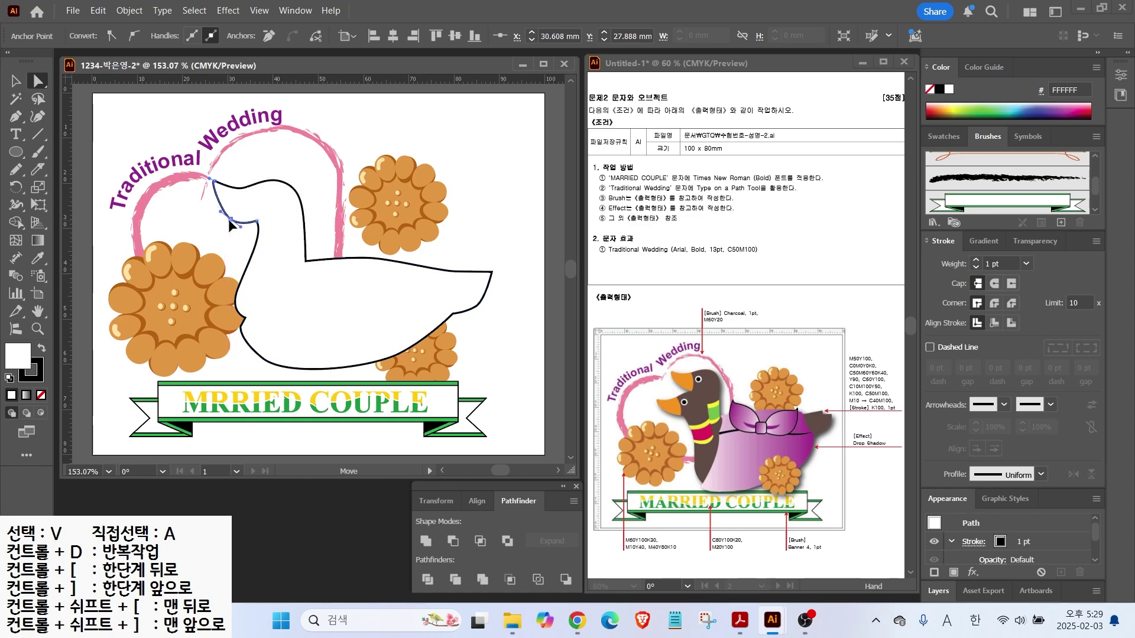
left_click_drag(253, 220, 250, 227)
left_click(246, 320)
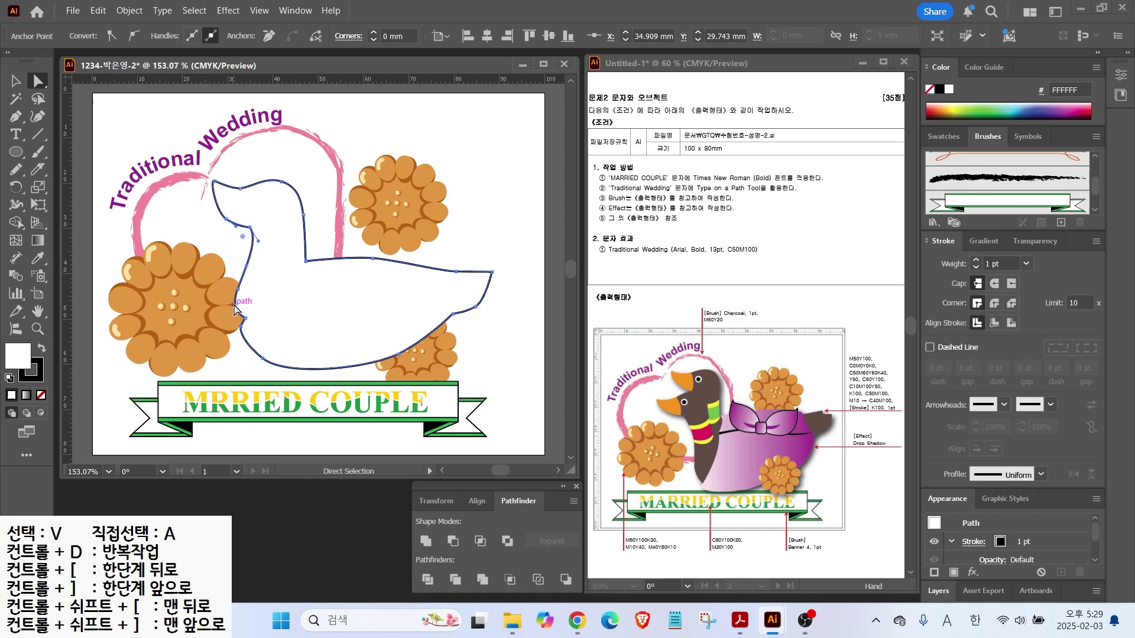
left_click_drag(239, 289, 247, 287)
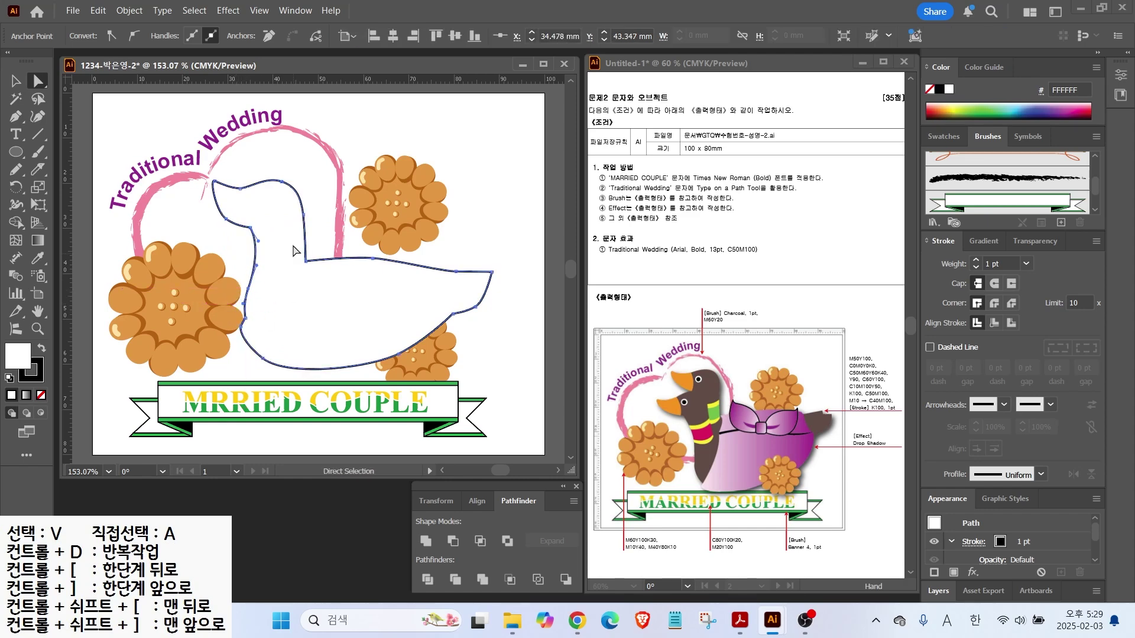
left_click(16, 82)
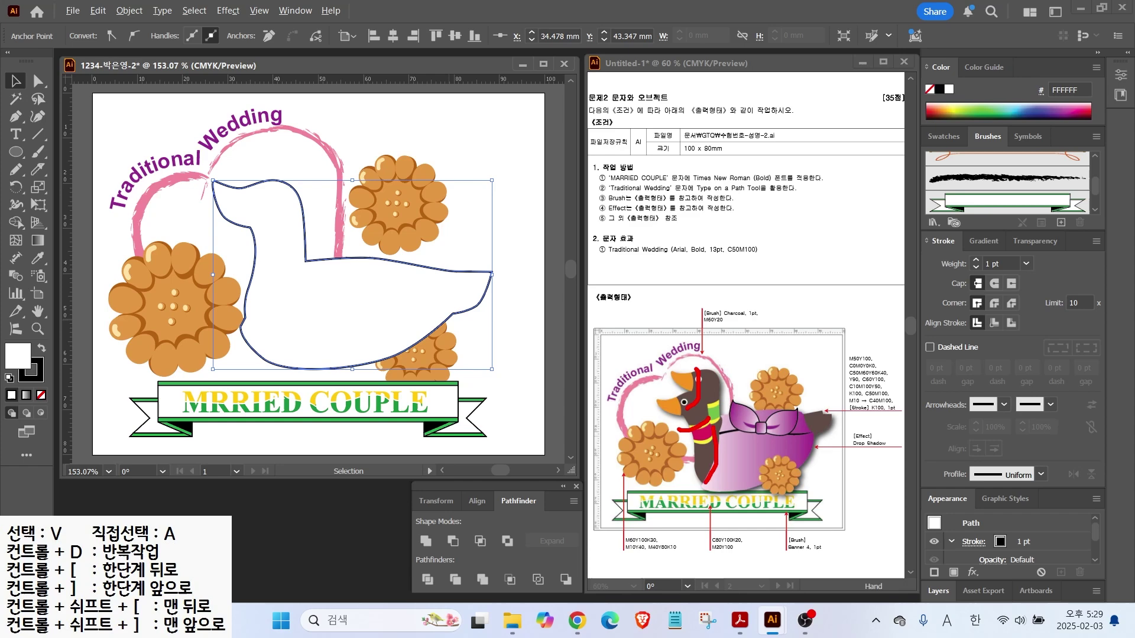
key("Escape")
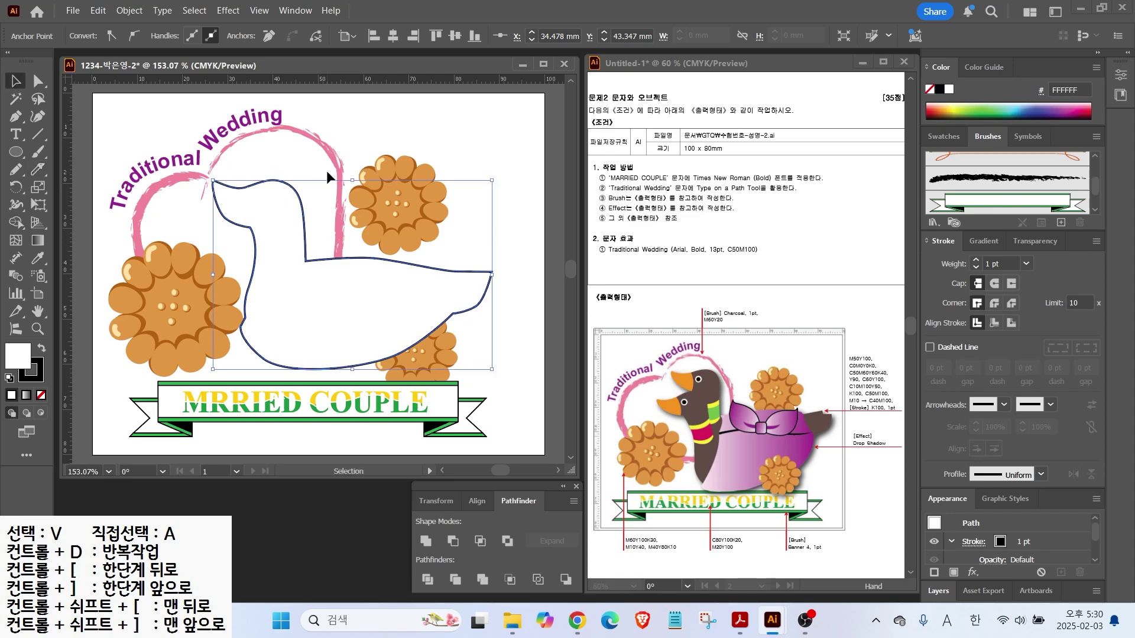
Fill the duck with the orange swatch and add a new swatch with values 50 and 100
left_click(305, 204)
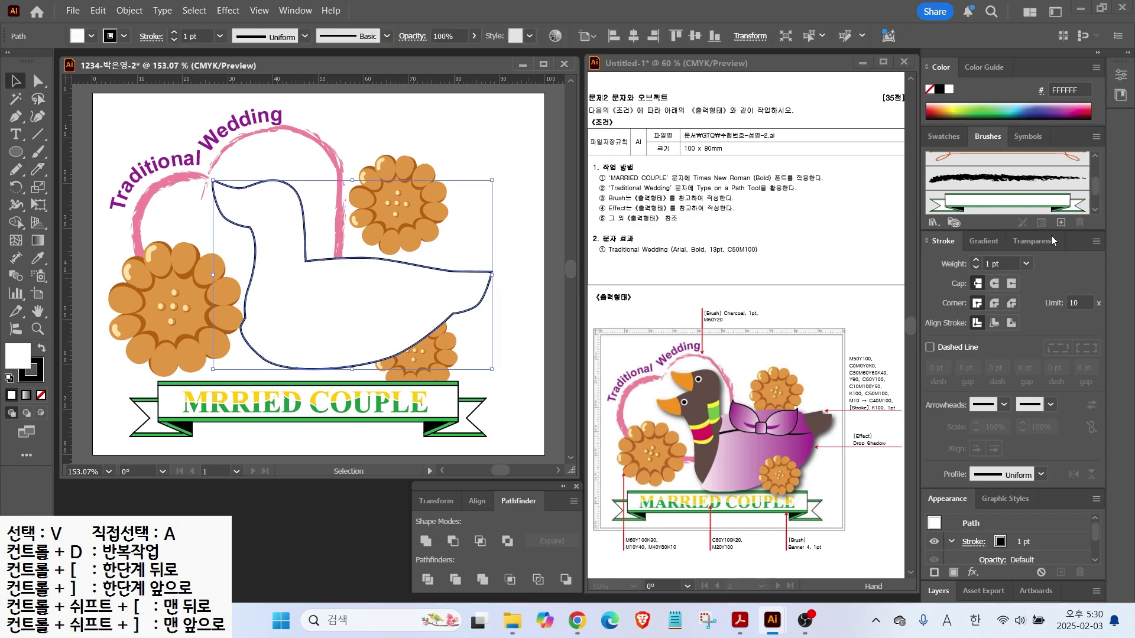
left_click(963, 136)
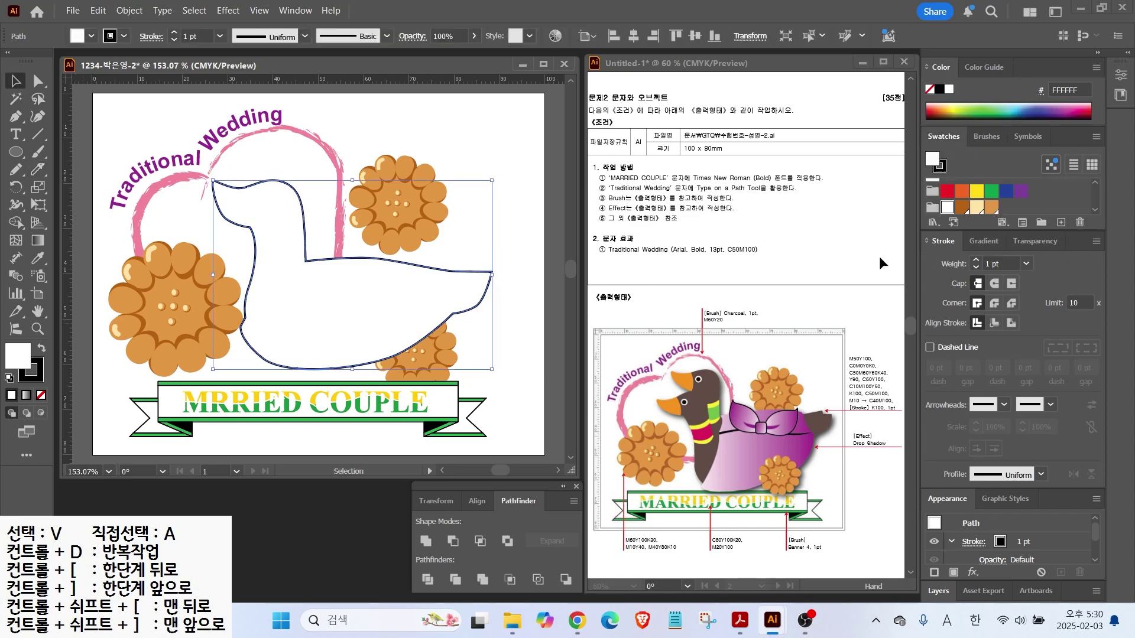
left_click(991, 203)
left_click(1061, 222)
key("Tab")
key("Tab")
type("50")
Add a dark brown swatch, C50 M60 Y60 K40
key("Tab")
type("100")
key("Tab")
key("Return")
left_click(1061, 222)
type("50")
Add a yellow swatch using values 0 and 90
key("Tab")
type("60")
key("Tab")
type("60")
Add a green swatch using values 50 and 100
key("Tab")
type("40")
key("Return")
key("Tab")
type("0")
key("Tab")
type("0")
key("Tab")
type("90")
key("Return")
left_click(1060, 223)
key("Tab")
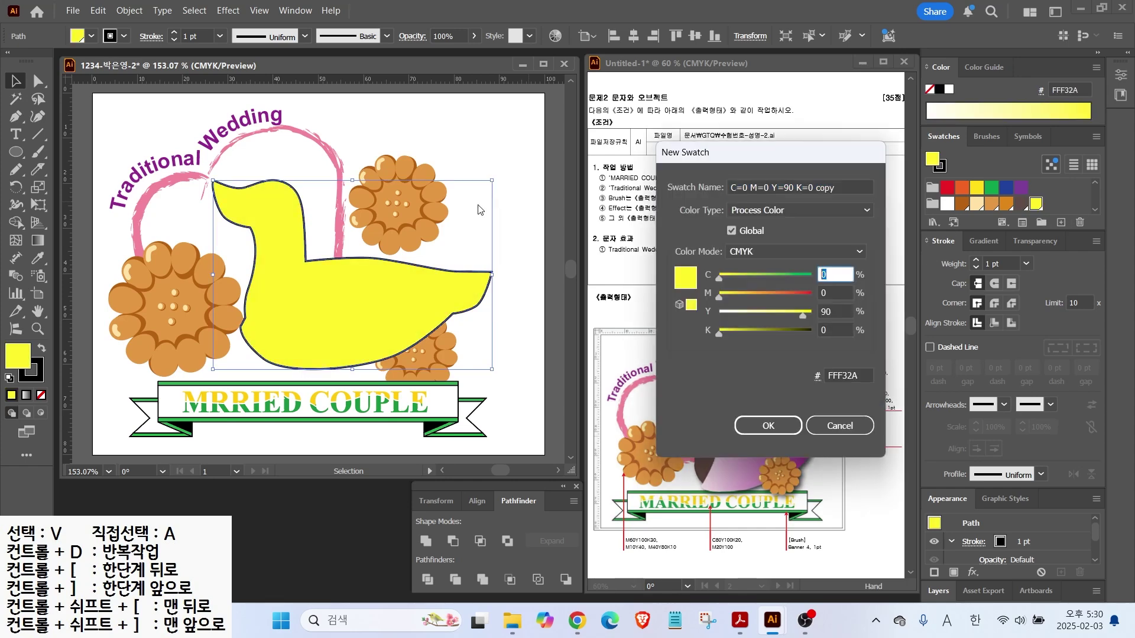
type("50")
key("Tab")
key("Tab")
type("100")
key("Return")
Add a crimson swatch using values 10, 100 and 50
left_click(1060, 222)
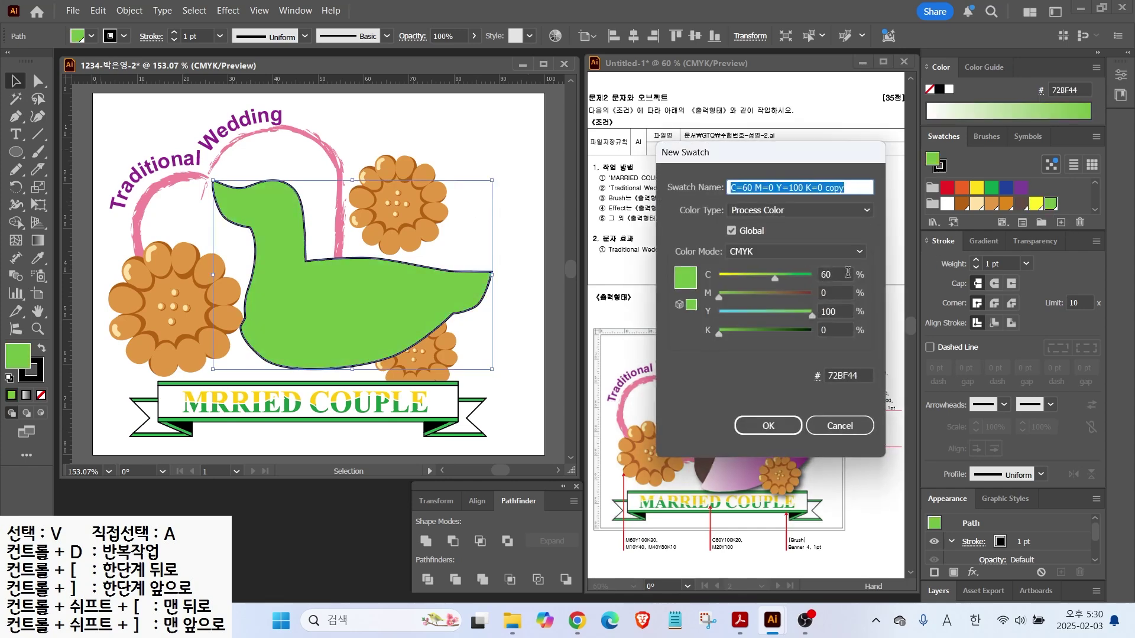
type("10")
key("Tab")
type("100")
key("Tab")
type("50")
key("Return")
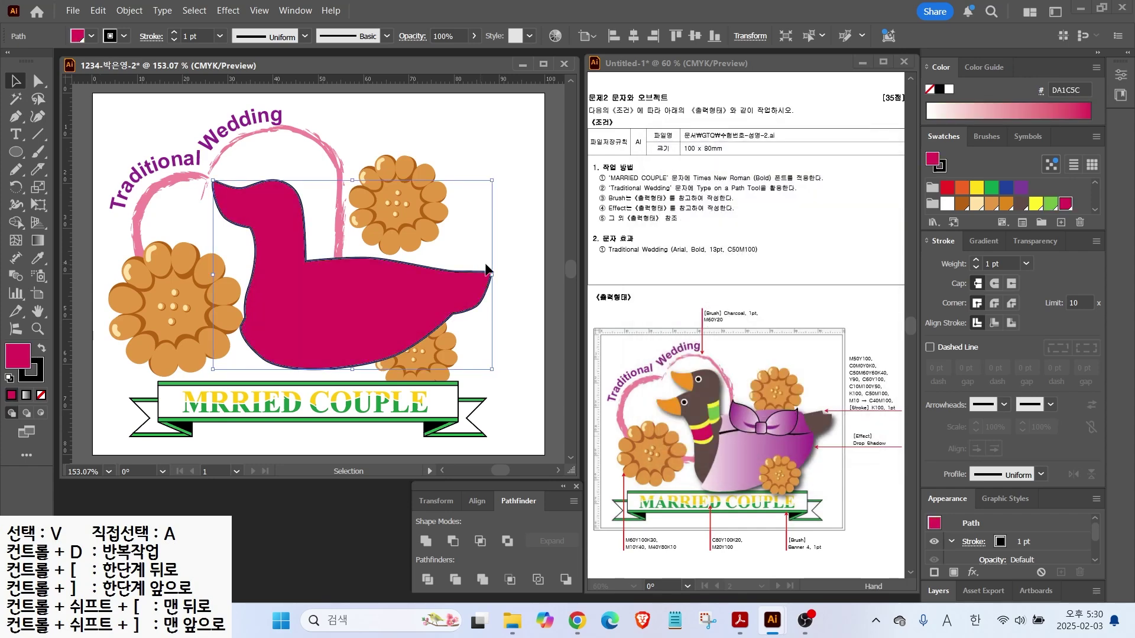
Add a black swatch, C0 M0 Y0 K100
left_click(1061, 222)
type("0\t0\t0\t100")
key("Return")
Add a purple swatch, C50 M100 K0, leaving the duck filled purple
left_click(1061, 222)
key("Tab")
type("50")
key("Tab")
type("100")
key("Tab")
key("Tab")
type("0")
key("Return")
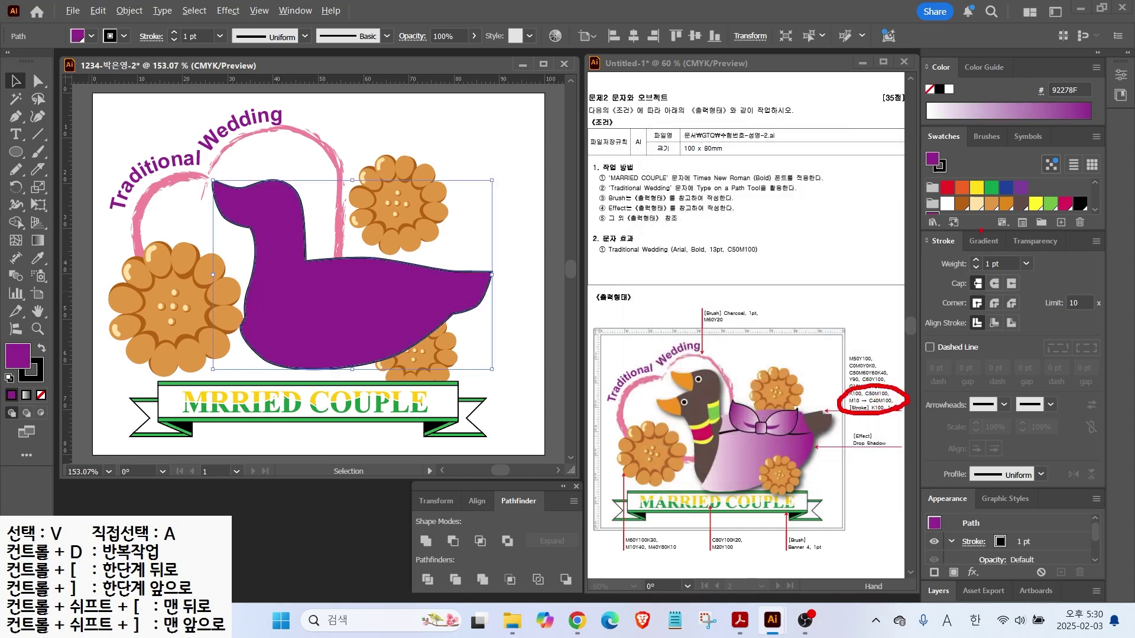
Give the duck a gradient fill and set its left stop to magenta 10 for pale pink
left_click(984, 240)
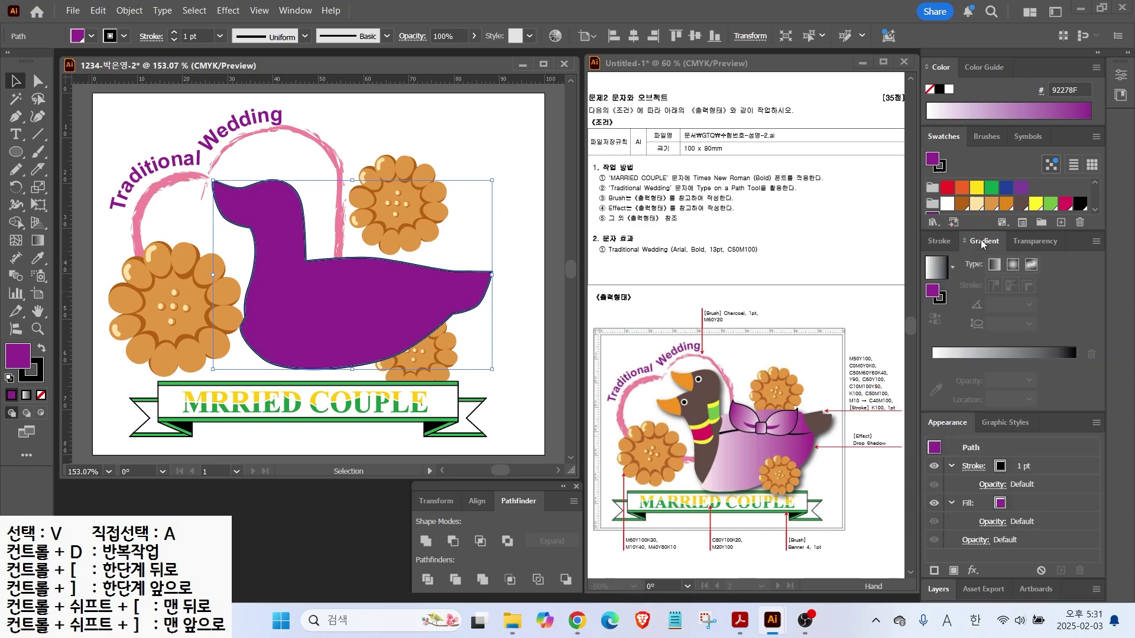
left_click(937, 271)
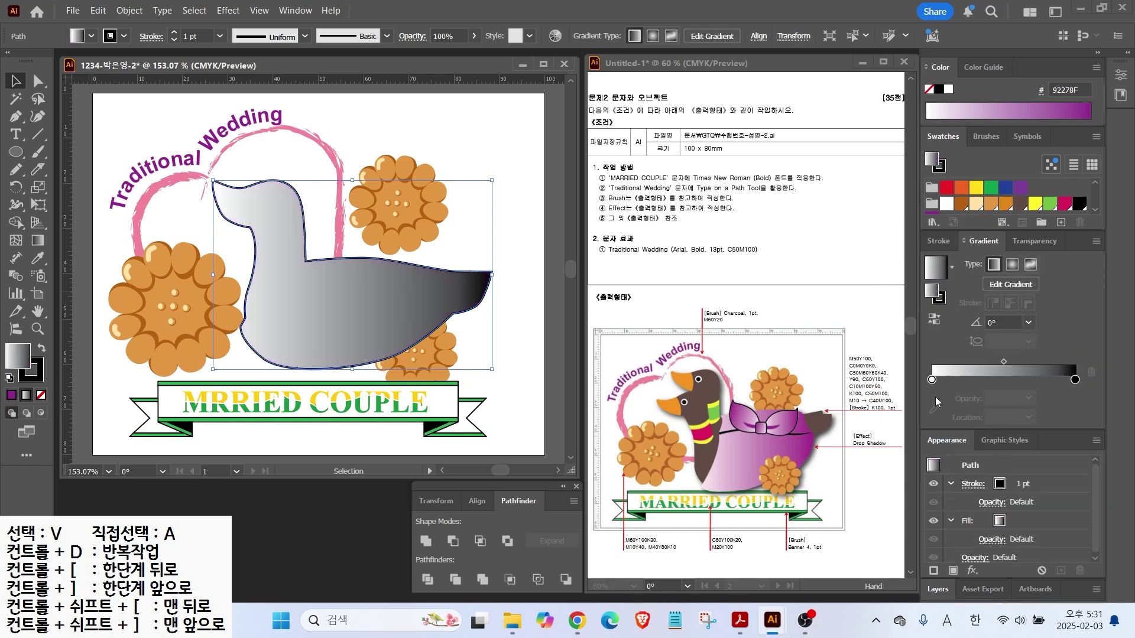
left_click(931, 381)
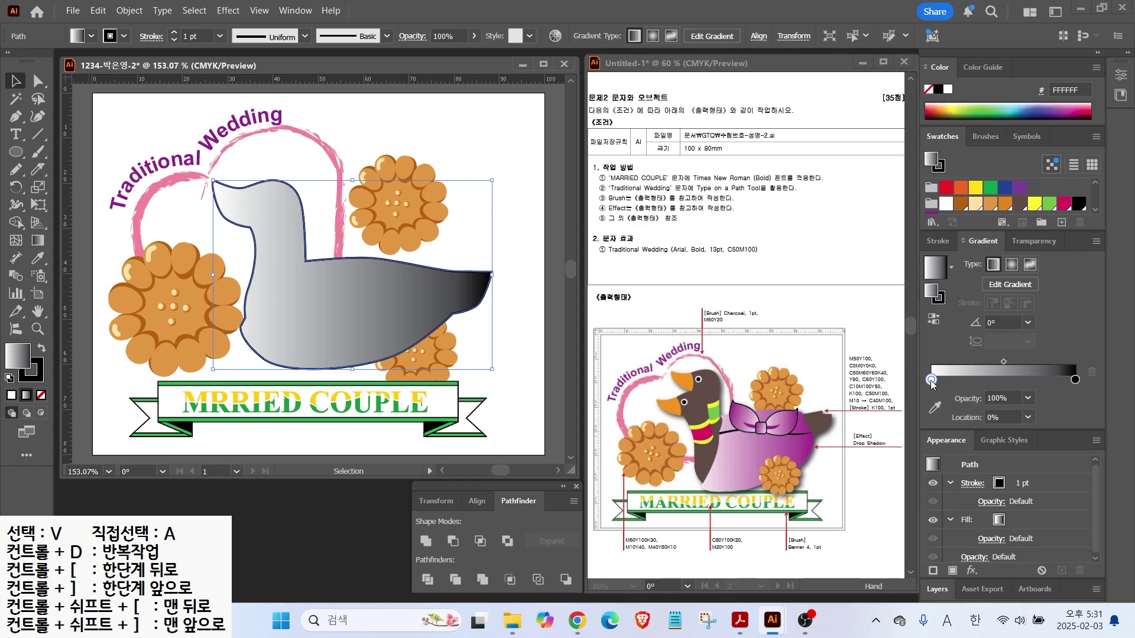
double_click(931, 380)
left_click(1038, 429)
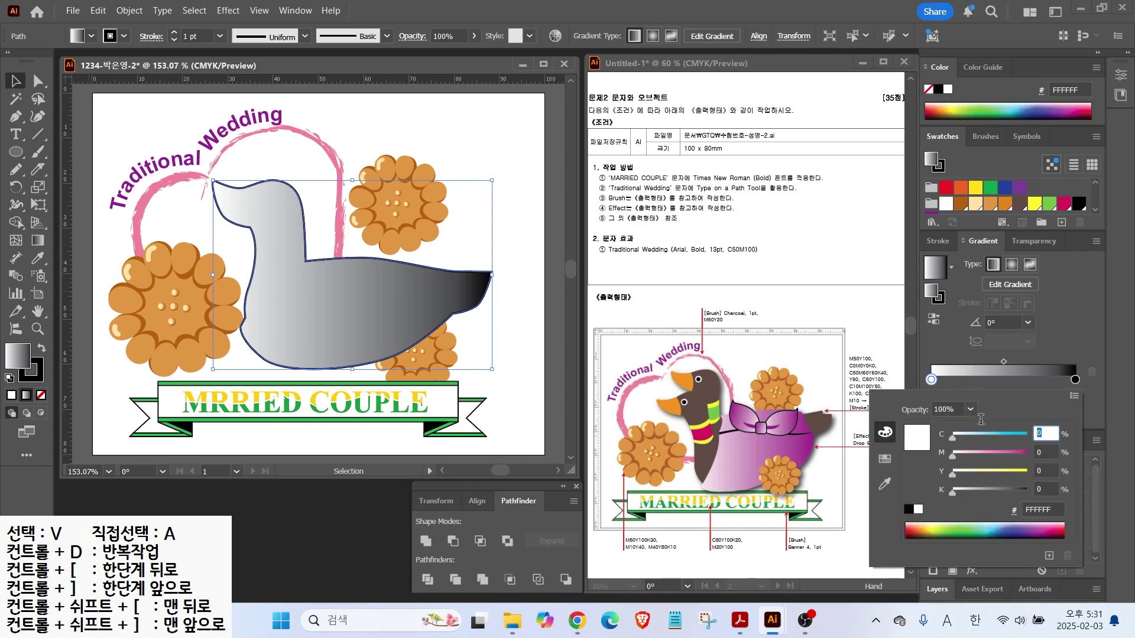
key("Tab")
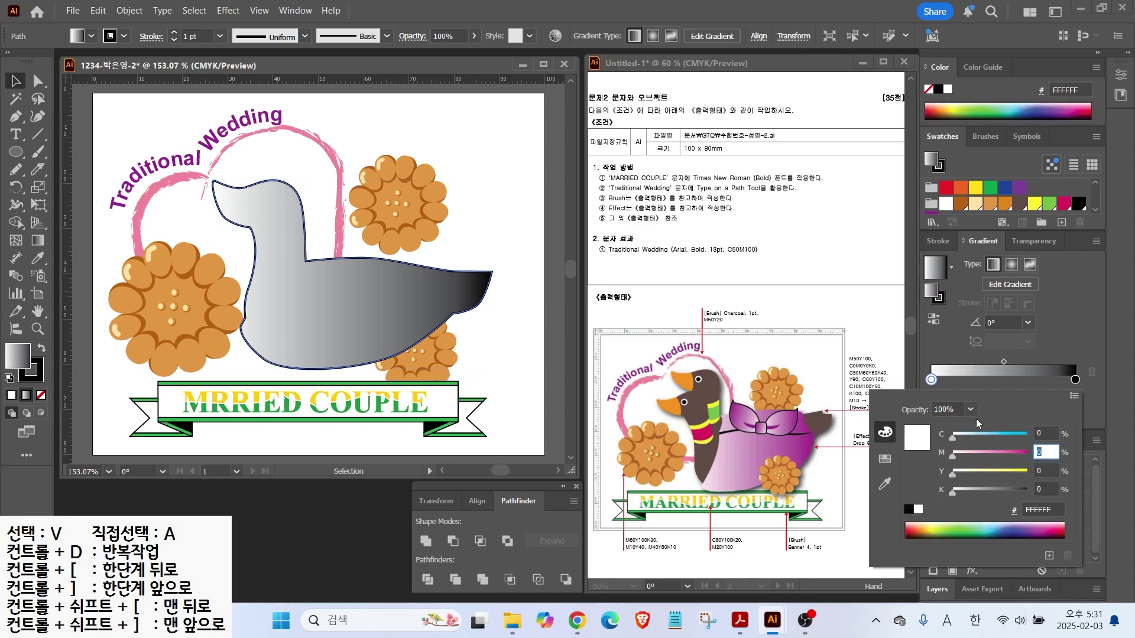
type("10")
key("Return")
key("Return")
key("Escape")
Set the gradient's right stop to purple, C40 M100 K0
double_click(1075, 380)
left_click(1043, 435)
type("40")
key("Tab")
type("100")
key("Tab")
key("Tab")
type("0")
key("Return")
key("Return")
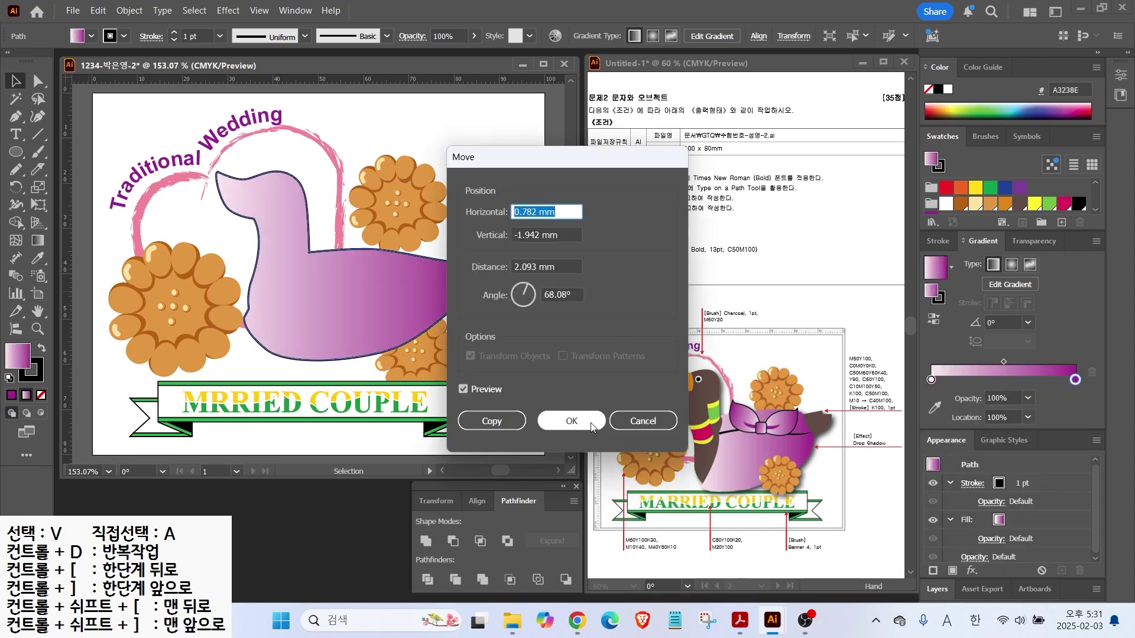
Cancel the Move dialog and fill the duck with the solid dark brown swatch
left_click(641, 421)
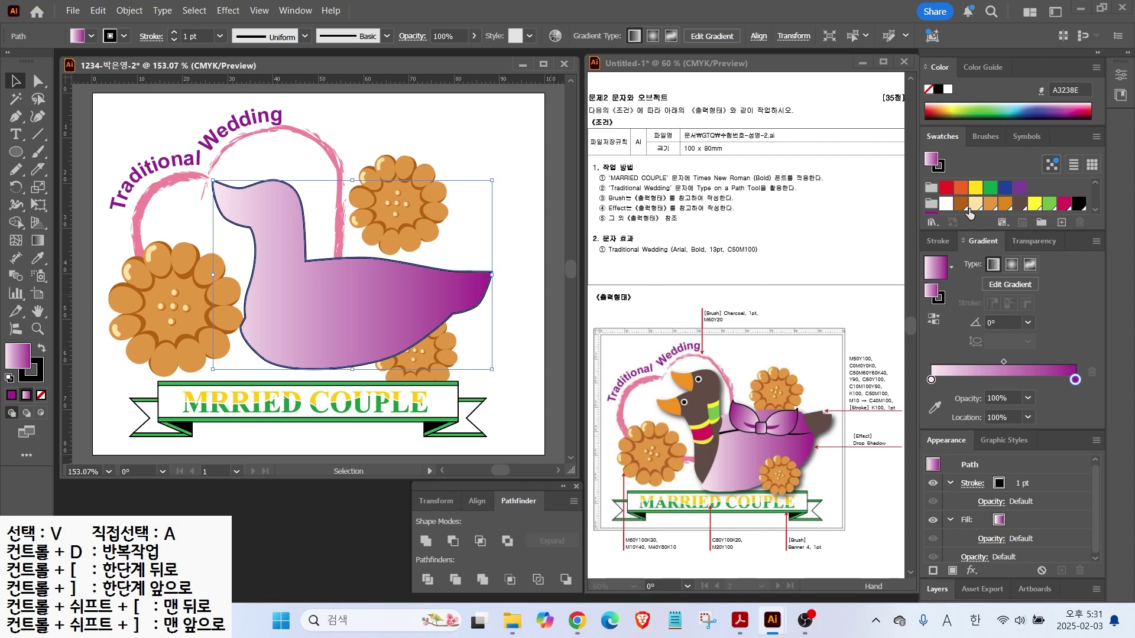
scroll(970, 203, "down", 1)
left_click(1020, 189)
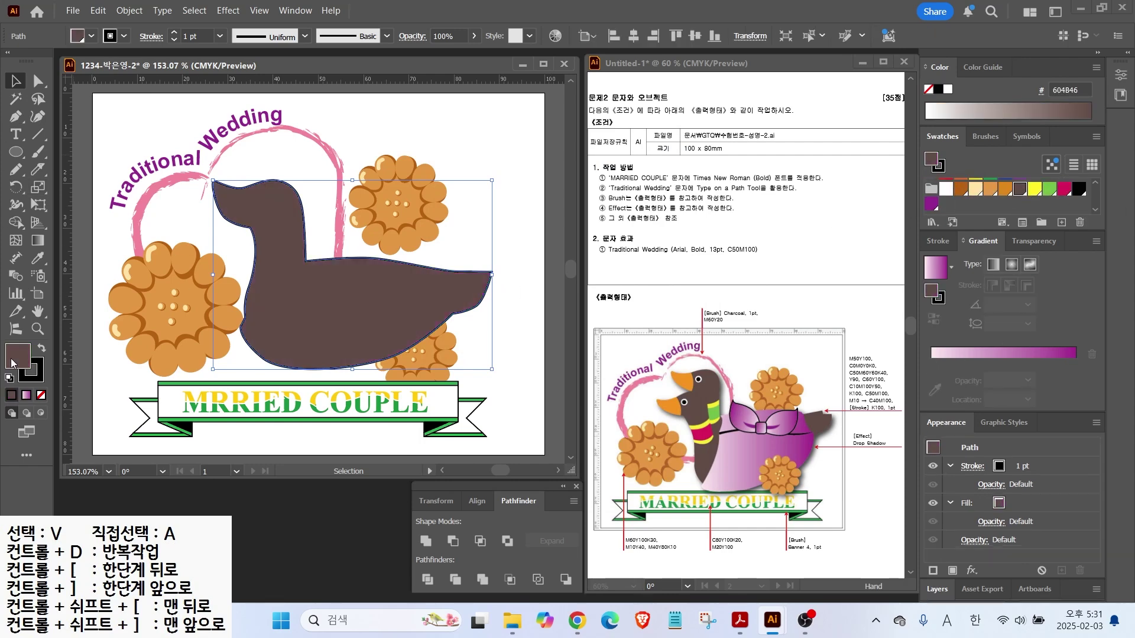
Remove the duck's outline, then knife-cut the beak off the head and fill it orange
left_click(31, 371)
left_click(41, 395)
scroll(258, 174, "up", 3)
mouse_move(261, 177)
left_mouse_down()
mouse_move(276, 250)
mouse_move(255, 322)
left_mouse_up()
key("v")
left_click(224, 239)
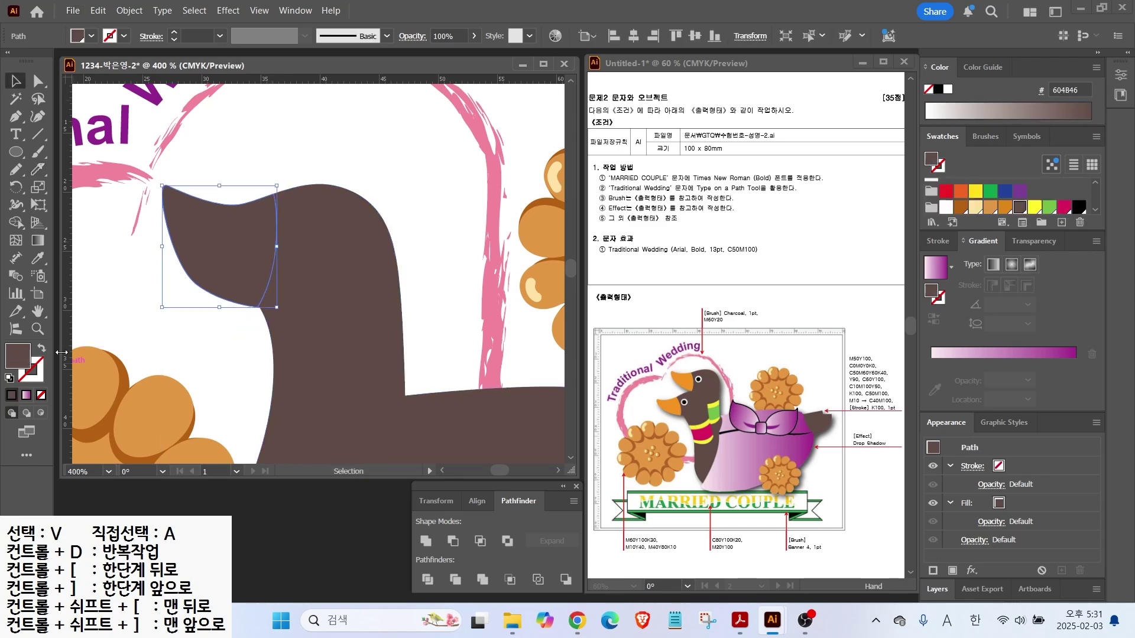
left_click(1005, 188)
Draw a white circular eye on the duck's head with a smaller black pupil inside
key("l")
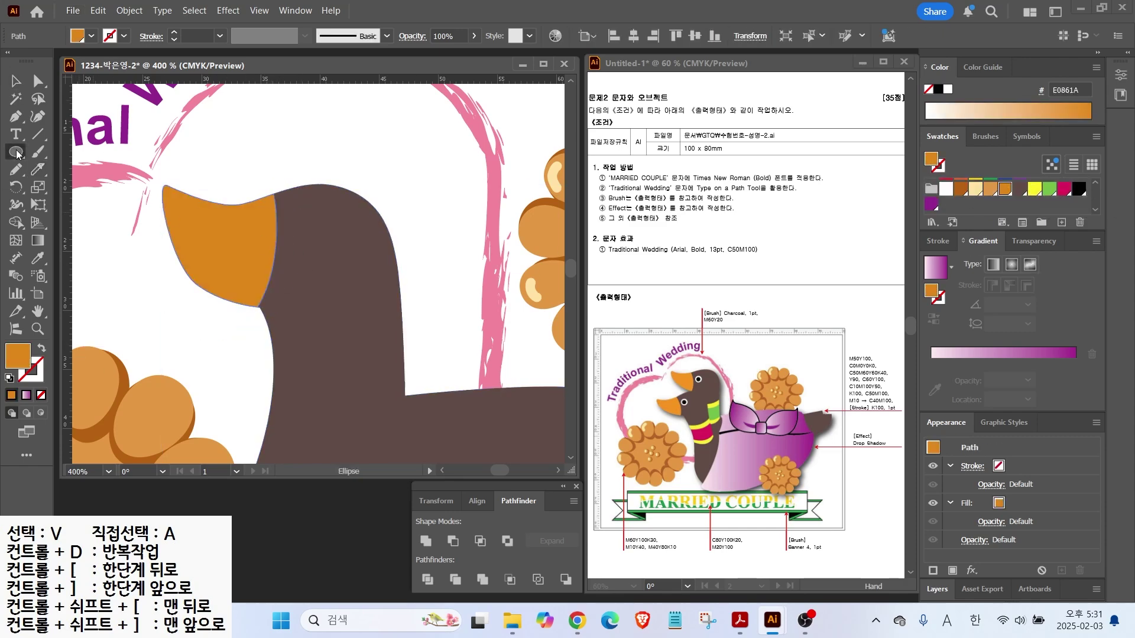
left_click_drag(285, 219, 330, 264)
left_click(945, 188)
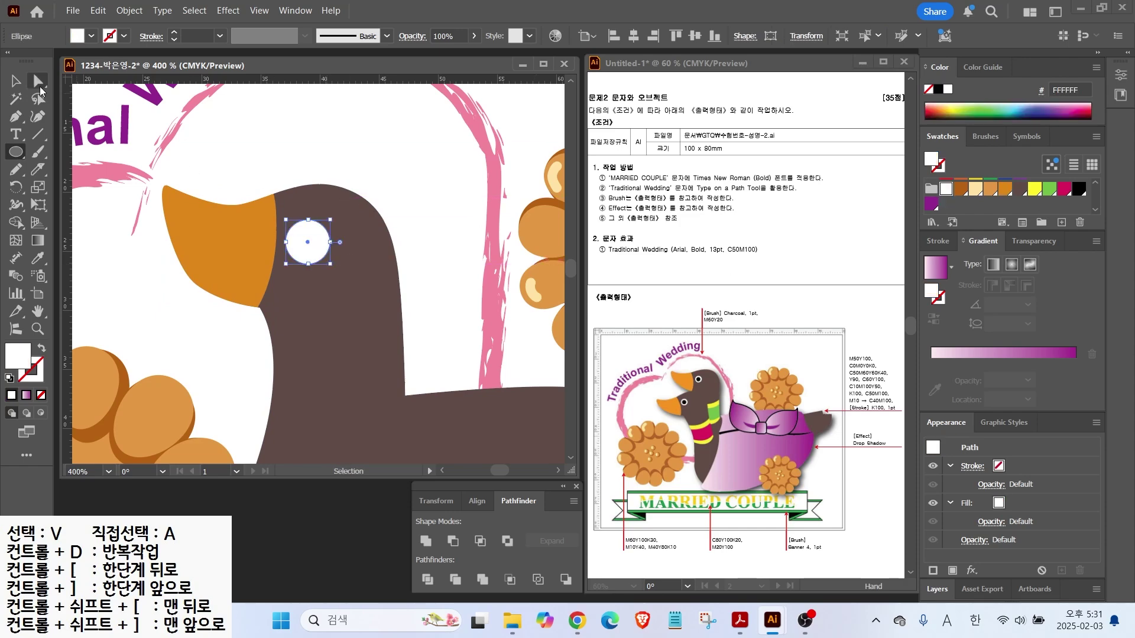
left_click(16, 81)
left_click(302, 157)
left_click(16, 152)
mouse_move(289, 227)
left_mouse_down()
mouse_move(326, 262)
mouse_move(309, 242)
left_mouse_up()
left_click(1079, 189)
key("ctrl+shift+a")
left_click(367, 177)
Knife-cut four stripe lines across the duck's neck to form the collar bands
left_click_drag(329, 346, 219, 242)
left_click(309, 258)
scroll(295, 248, "down", 2)
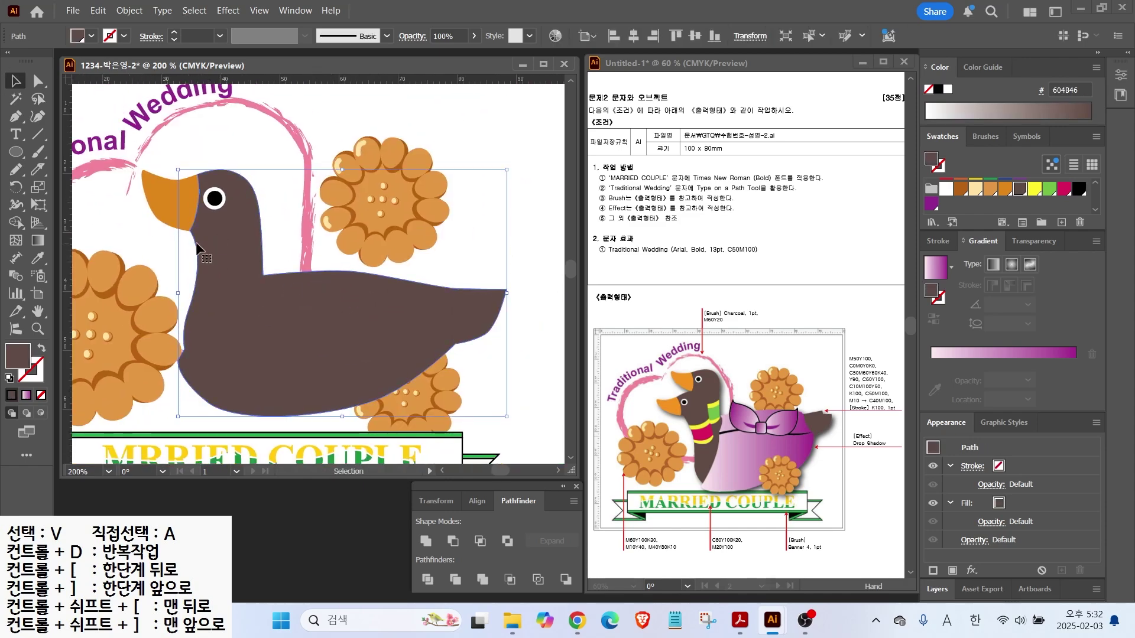
key("shift+e")
key("ctrl+equal")
left_click_drag(140, 285, 296, 249)
mouse_move(147, 346)
left_mouse_down()
mouse_move(252, 354)
mouse_move(313, 333)
left_mouse_up()
mouse_move(148, 289)
left_mouse_down()
mouse_move(245, 291)
mouse_move(309, 256)
left_mouse_up()
mouse_move(138, 327)
left_mouse_down()
mouse_move(180, 341)
mouse_move(242, 341)
mouse_move(322, 316)
left_mouse_up()
Fill the two outer neck stripes yellow and the middle collar band magenta
key("v")
left_click(260, 273)
left_click(252, 343, "shift")
left_click(1034, 188)
left_click(225, 316)
left_click(1064, 188)
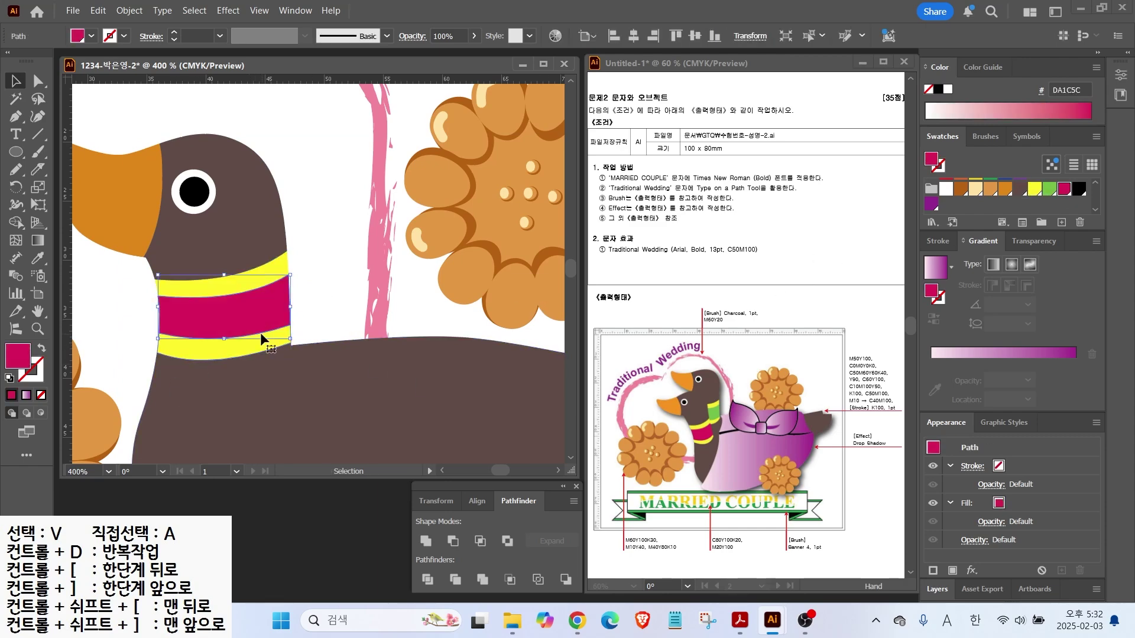
left_click(332, 310)
key("ctrl+minus")
key("ctrl+minus")
left_click(286, 272)
key("shift+e")
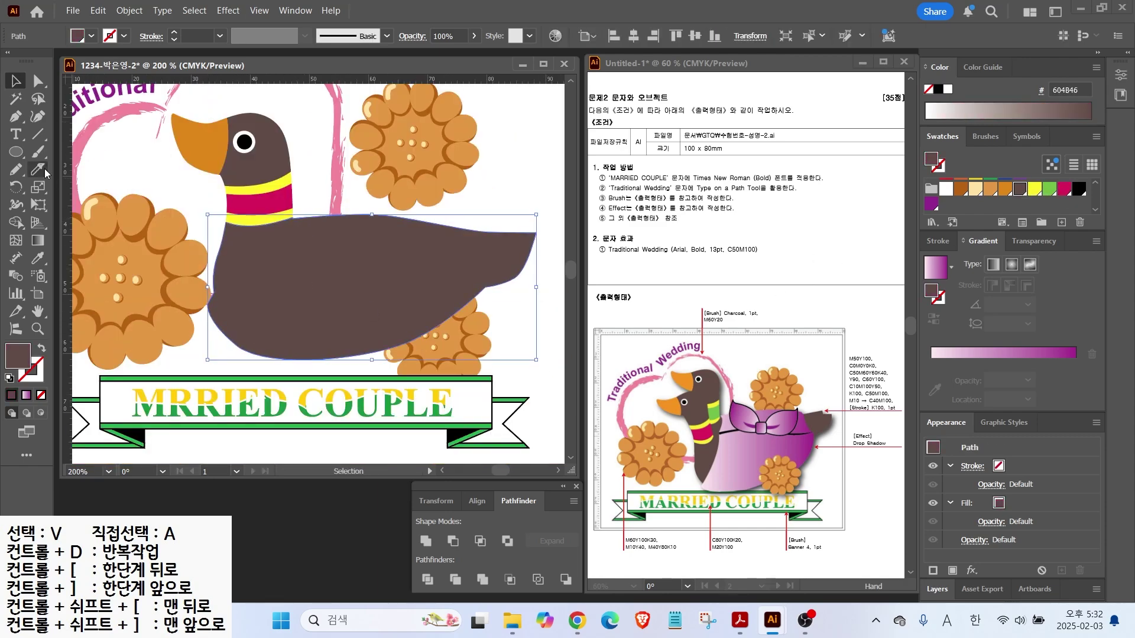
Knife-cut the body from the neck and tail, then fill the middle piece with the pink-purple gradient
key("ctrl+plus")
mouse_move(175, 318)
left_mouse_down()
mouse_move(222, 302)
mouse_move(296, 245)
mouse_move(332, 176)
left_mouse_up()
key("ctrl+minus")
key("ctrl+minus")
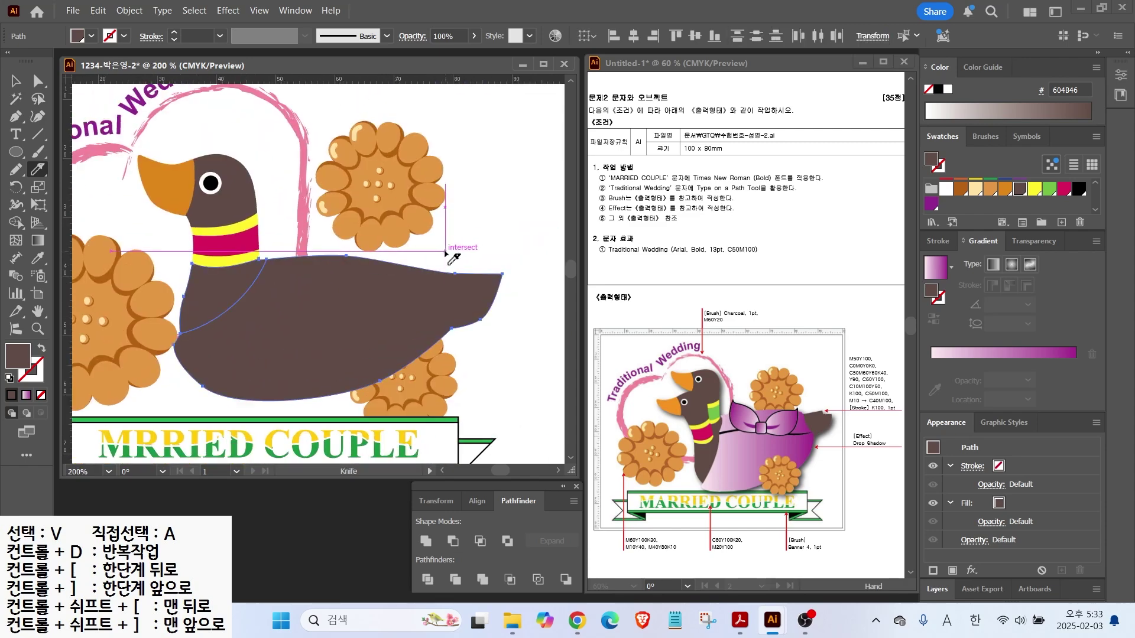
mouse_move(448, 263)
left_mouse_down()
mouse_move(447, 327)
mouse_move(467, 360)
left_mouse_up()
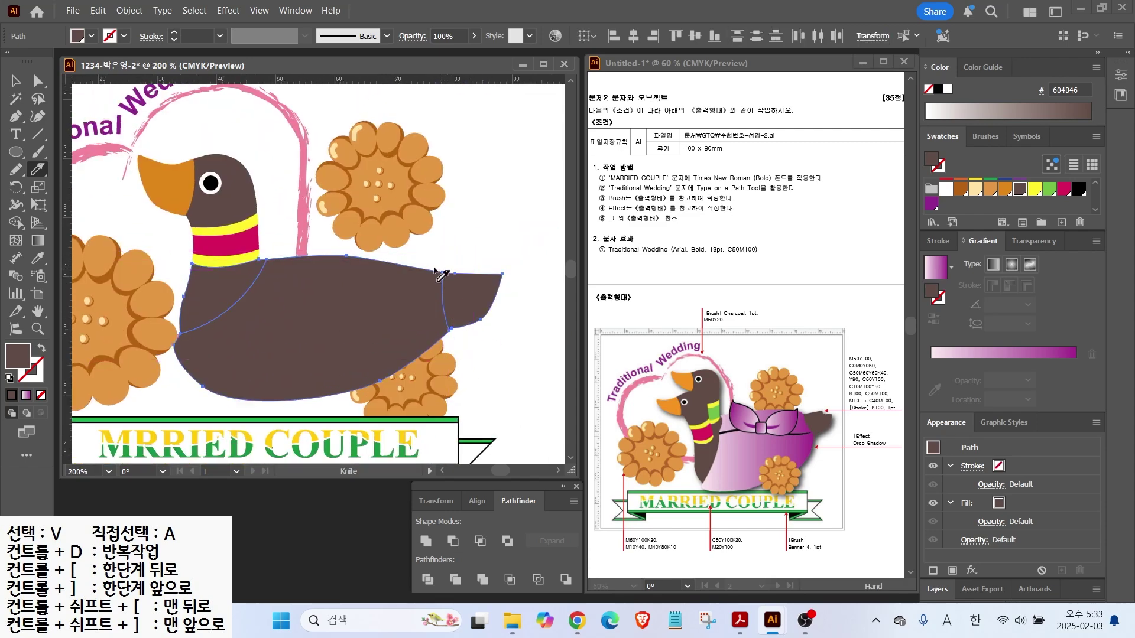
left_click(16, 81)
left_click(495, 360)
left_click(399, 331)
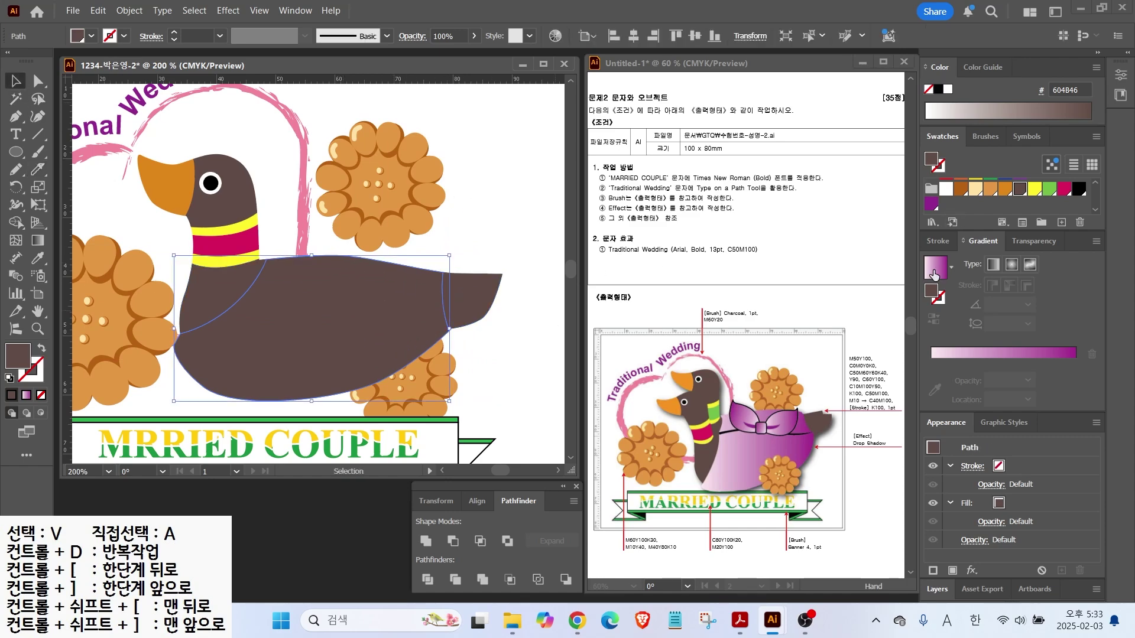
left_click(932, 271)
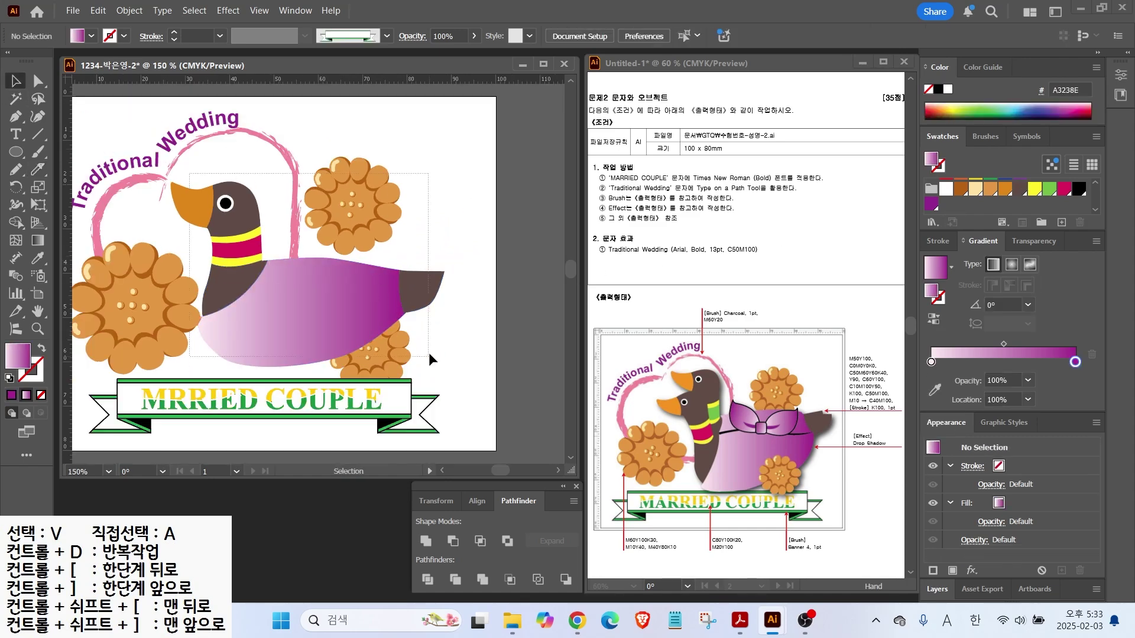
left_click(323, 296)
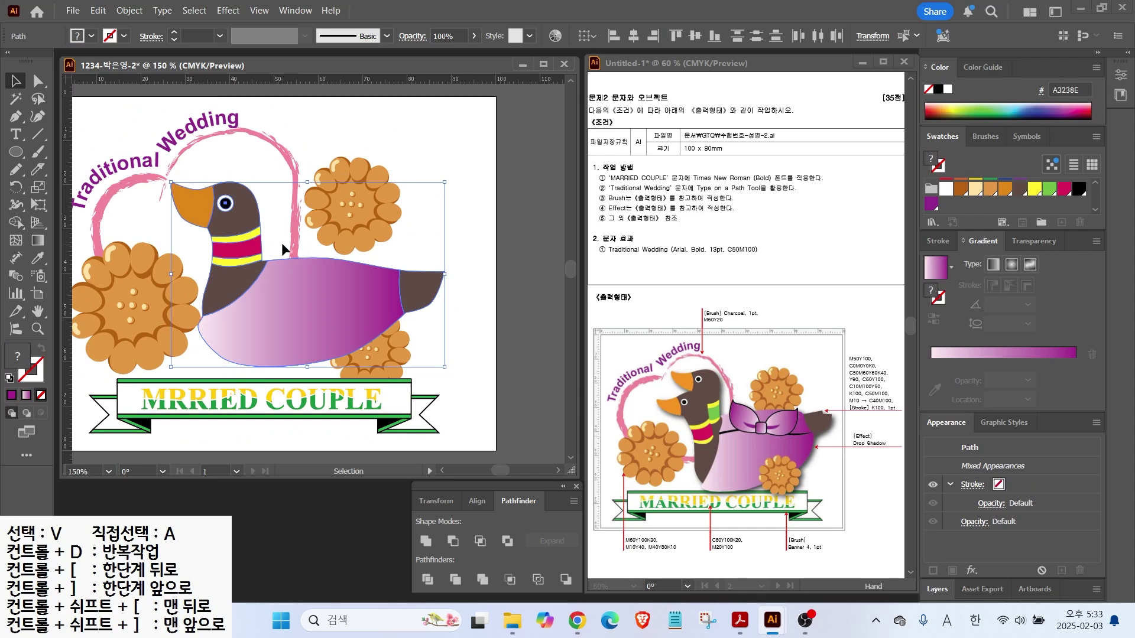
Group the duck's pieces and fine-tune the group's tilt and position
right_click(272, 275)
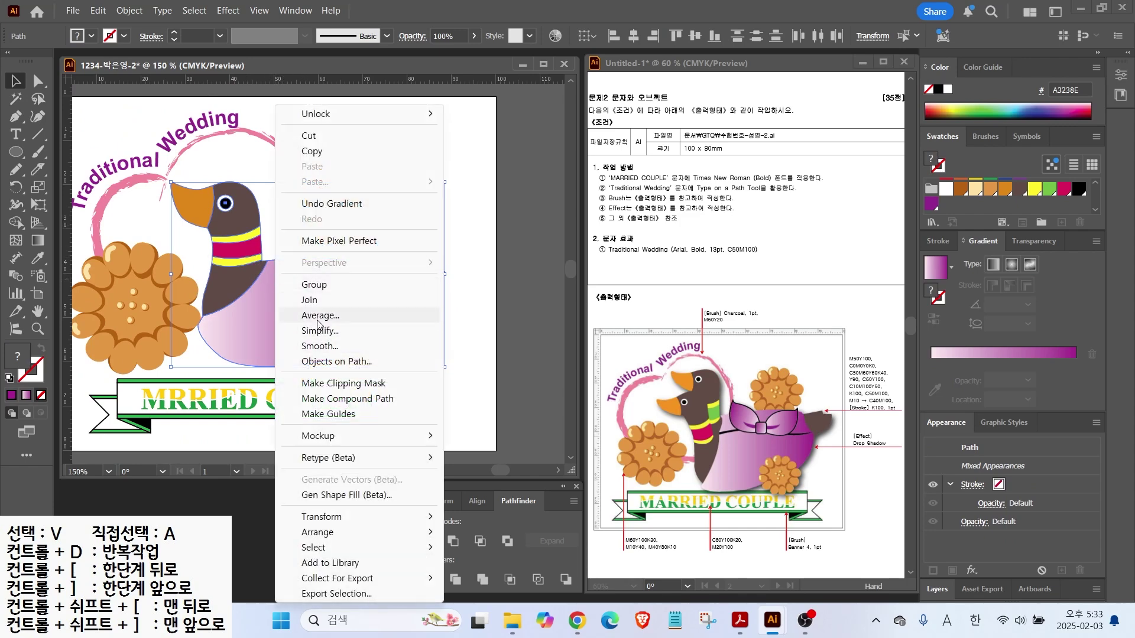
left_click(315, 286)
left_click_drag(452, 179, 430, 152)
mouse_move(324, 297)
left_mouse_down()
mouse_move(310, 314)
mouse_move(308, 303)
left_mouse_up()
left_click_drag(414, 158, 427, 174)
left_click_drag(318, 307, 338, 311)
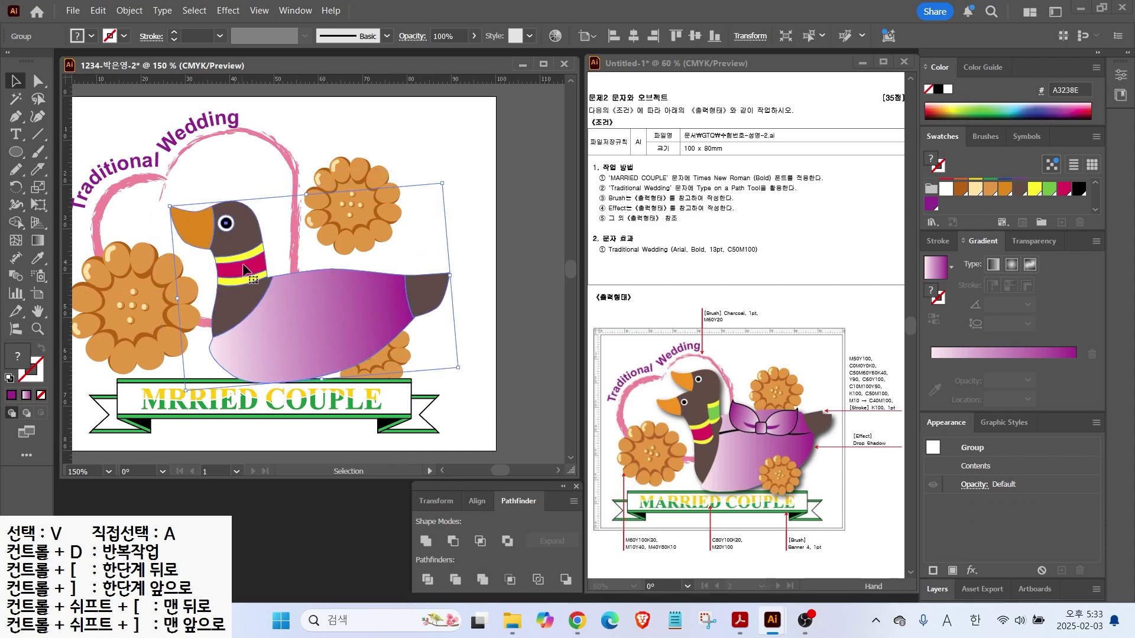
Alt-drag a copy of the duck up and right and send it behind the original
left_click_drag(254, 284, 276, 250)
key("ctrl+bracketleft")
key("ctrl+bracketleft")
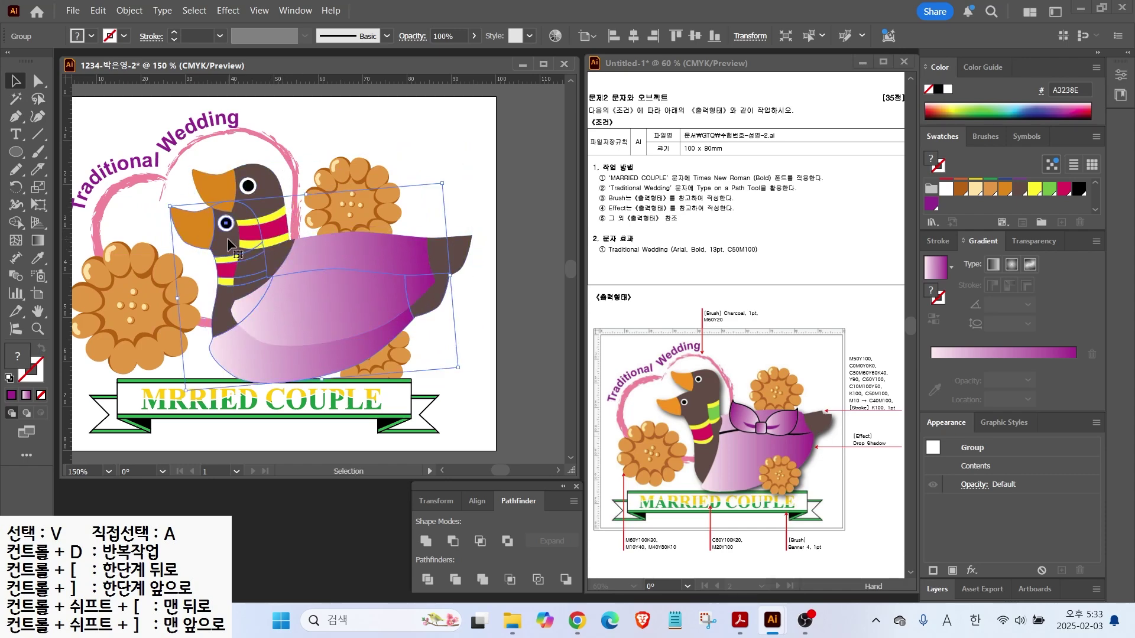
left_click(413, 161)
Recolour the back duck's middle collar stripe green with Direct Selection
left_click(38, 81)
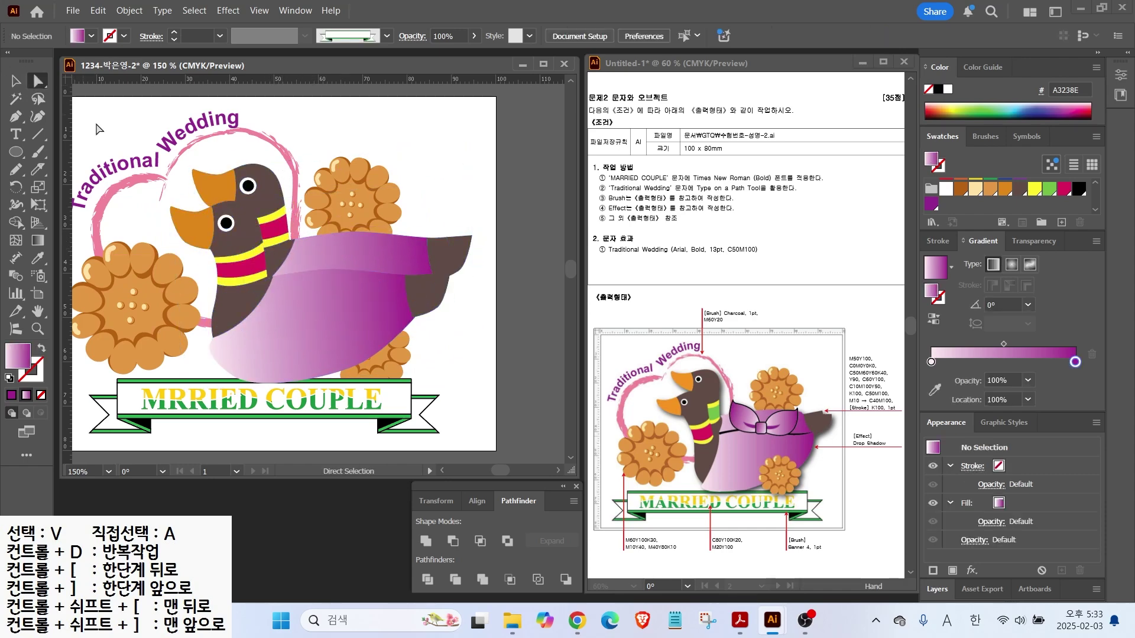
scroll(286, 223, "up", 2)
left_click(263, 213)
left_click_drag(263, 213, 270, 256)
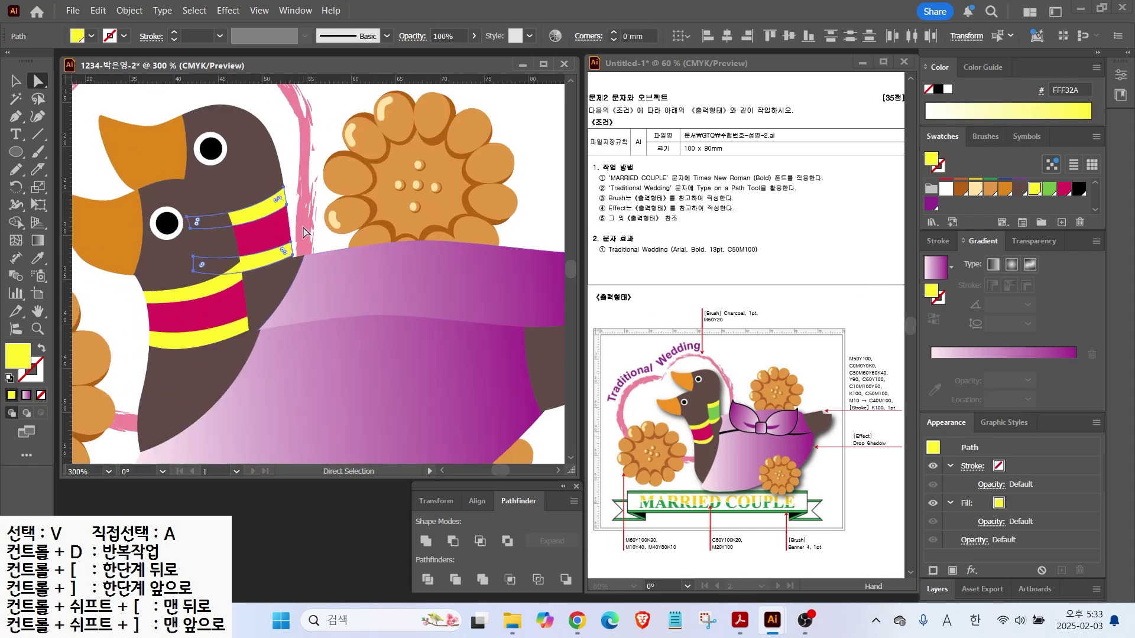
left_click(263, 228)
left_click(1049, 188)
Try tilting and moving the duck group, then undo those changes
left_click(14, 81)
key("ctrl+minus")
left_click(324, 242)
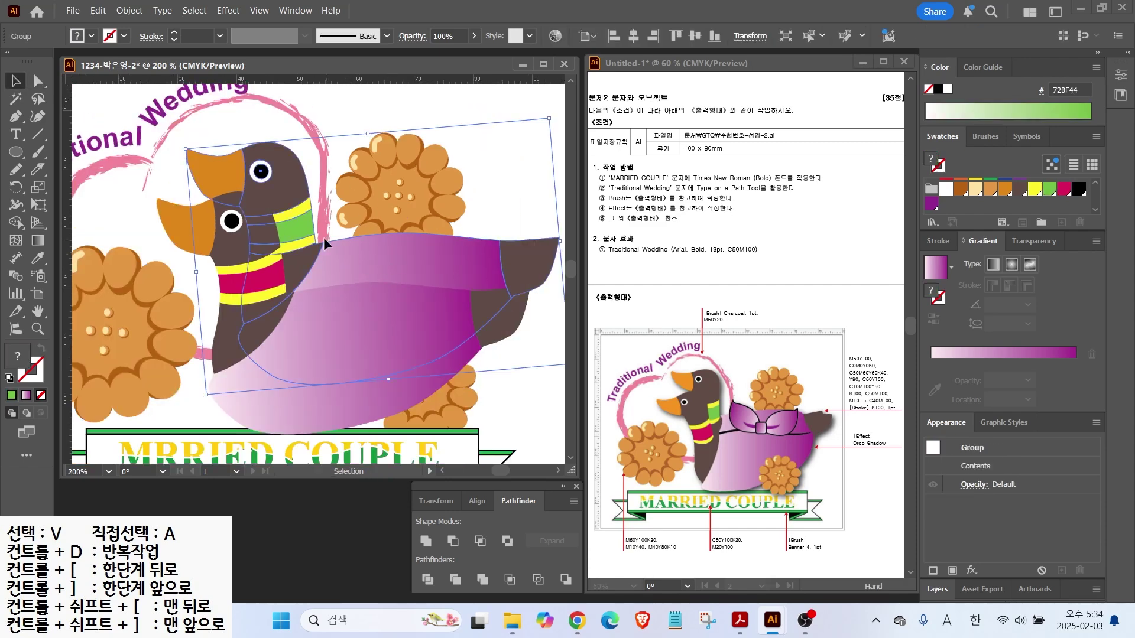
left_click_drag(554, 112, 555, 144)
left_click_drag(399, 239, 398, 247)
scroll(158, 273, "down", 2)
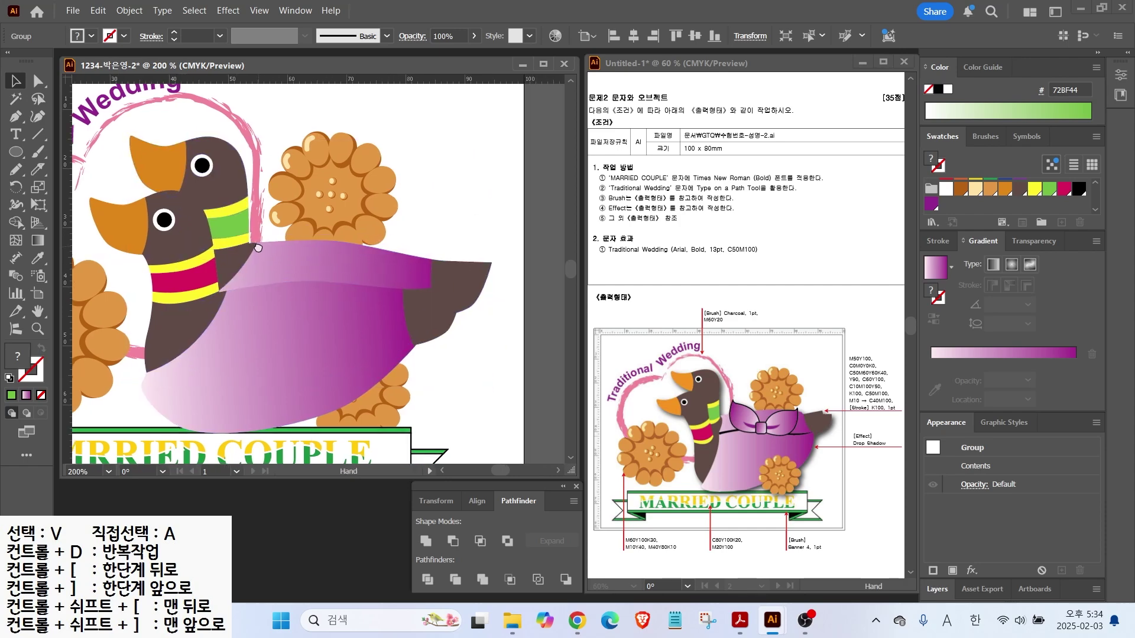
key("ctrl+z")
key("ctrl+z")
key("ctrl+z")
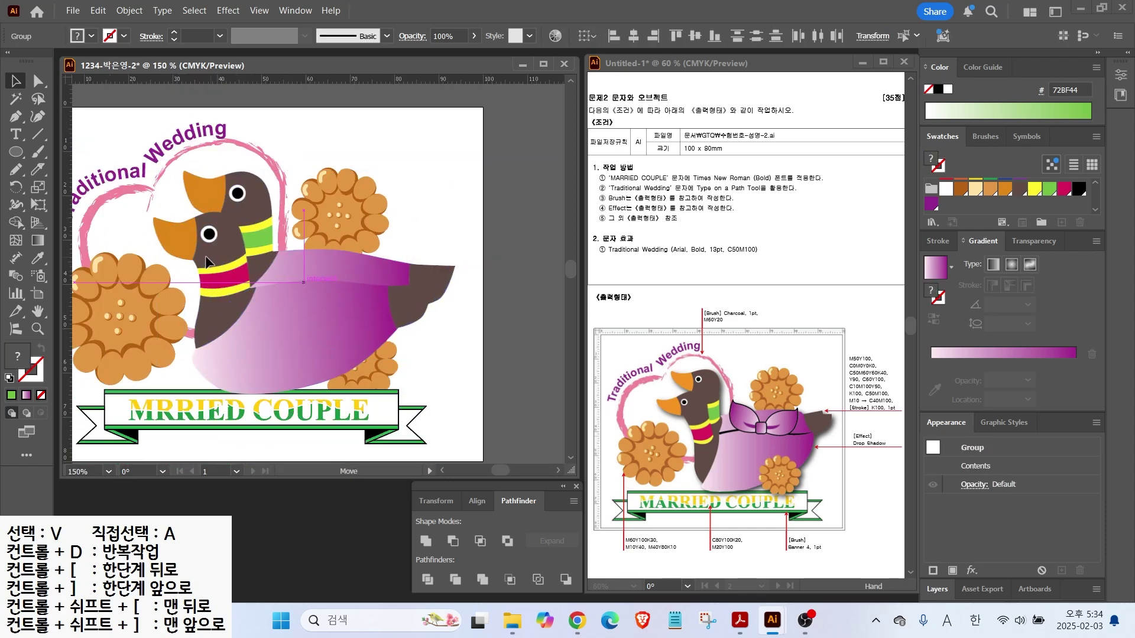
left_click(423, 192)
Nudge the back duck up and draw a pink-purple gradient wing with black outline on the front duck
left_click_drag(355, 266, 354, 262)
left_click(478, 303)
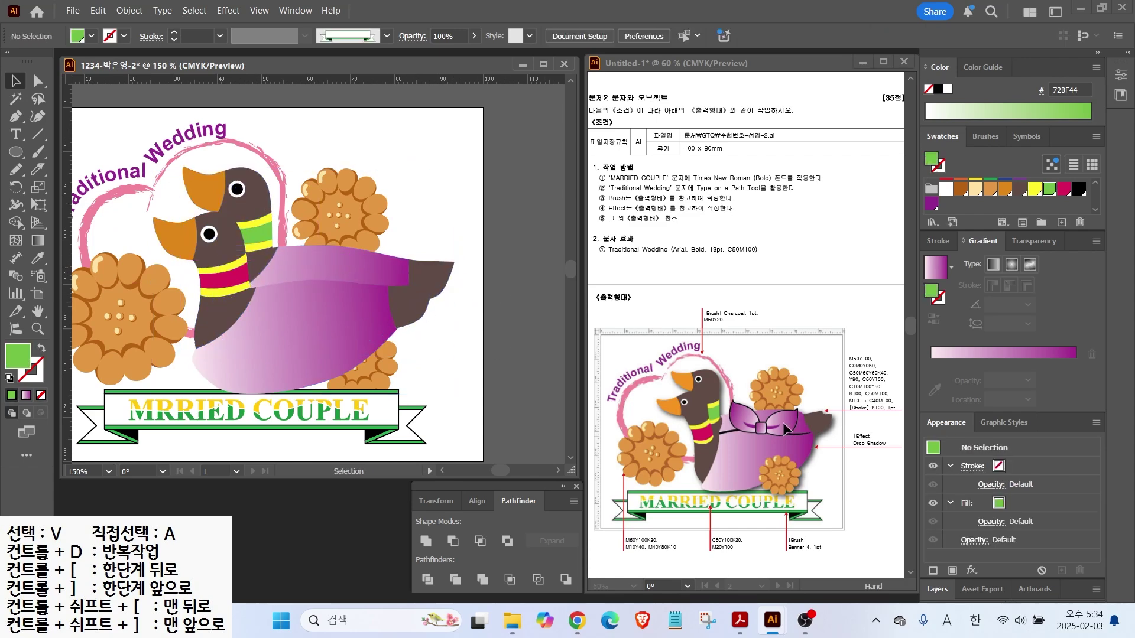
left_click(12, 121)
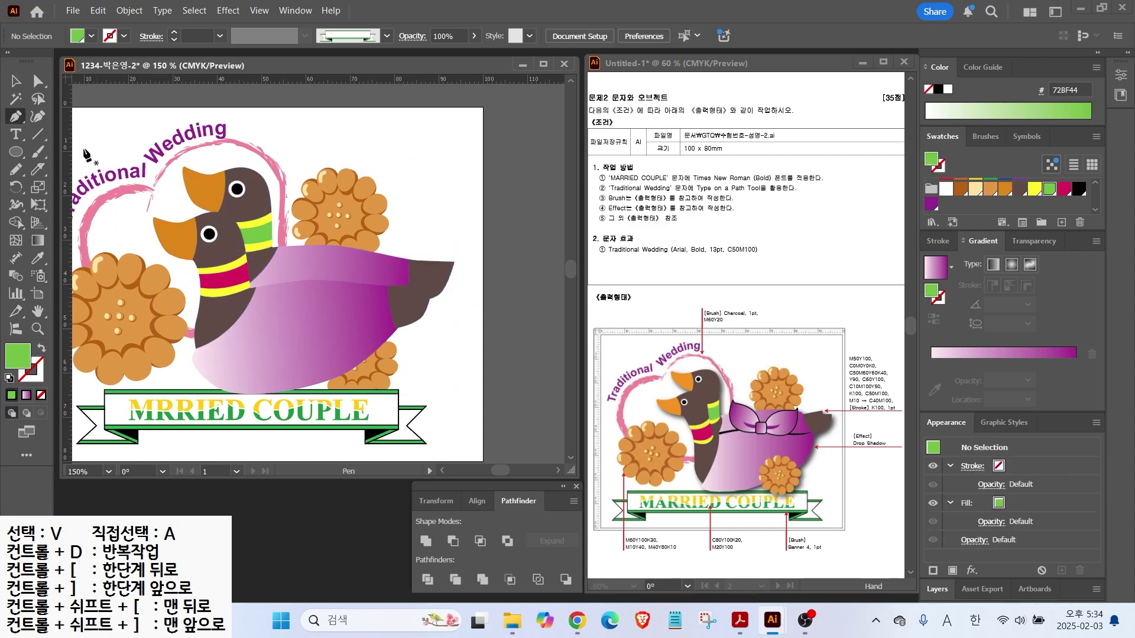
scroll(273, 271, "up", 2)
left_click(324, 297)
mouse_move(347, 274)
left_mouse_down()
mouse_move(371, 269)
mouse_move(383, 290)
mouse_move(370, 315)
left_mouse_up()
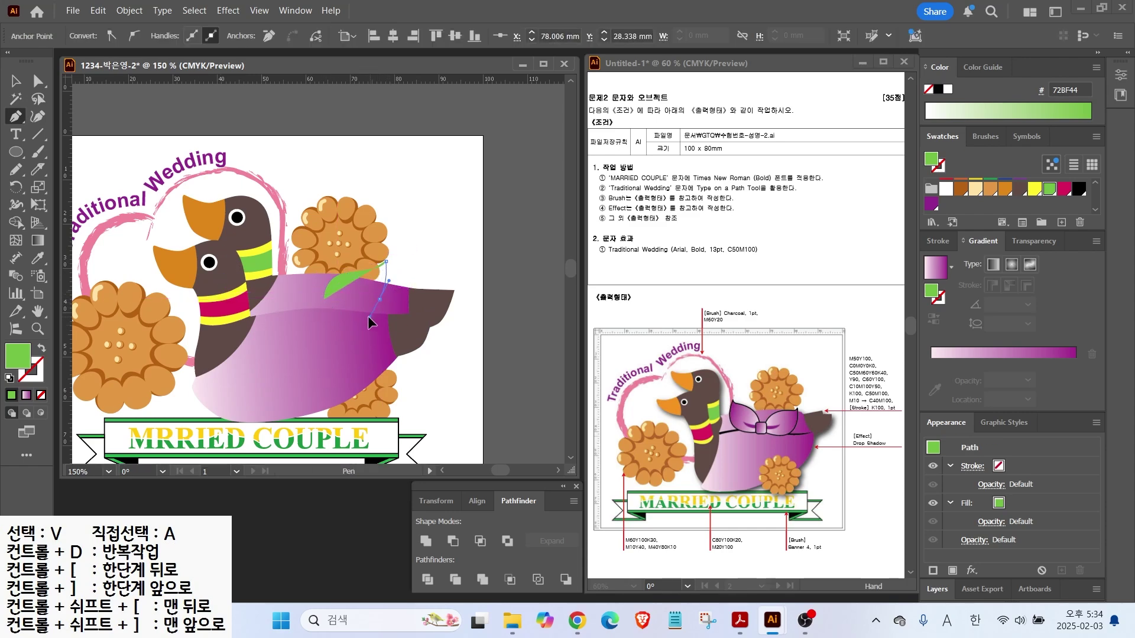
left_click(325, 296)
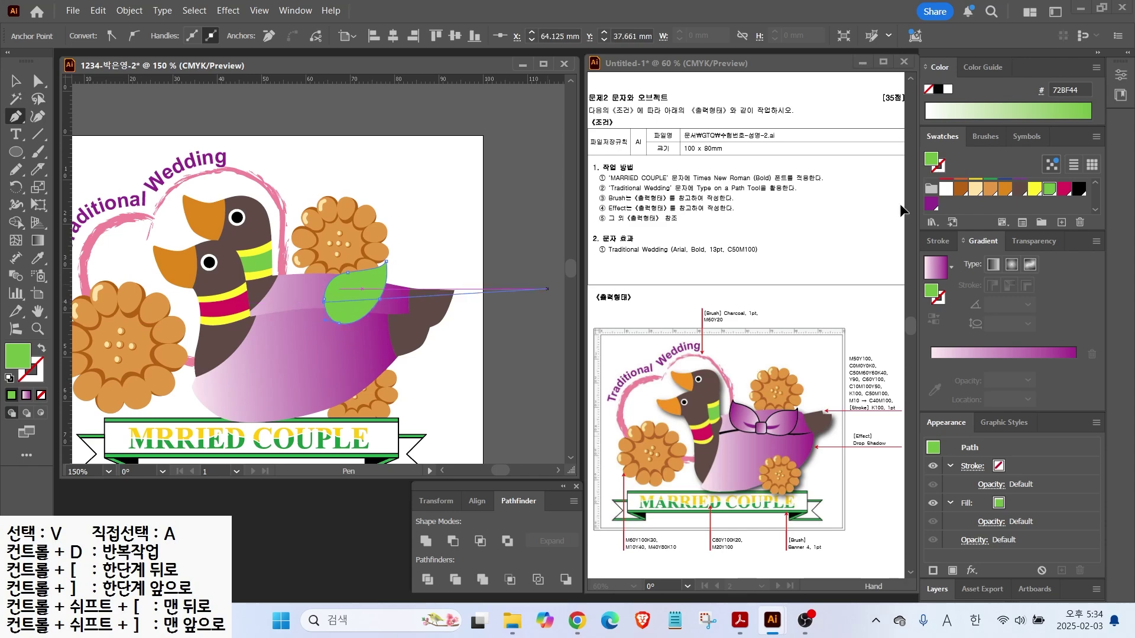
left_click(936, 267)
left_click(16, 82)
left_click(35, 375)
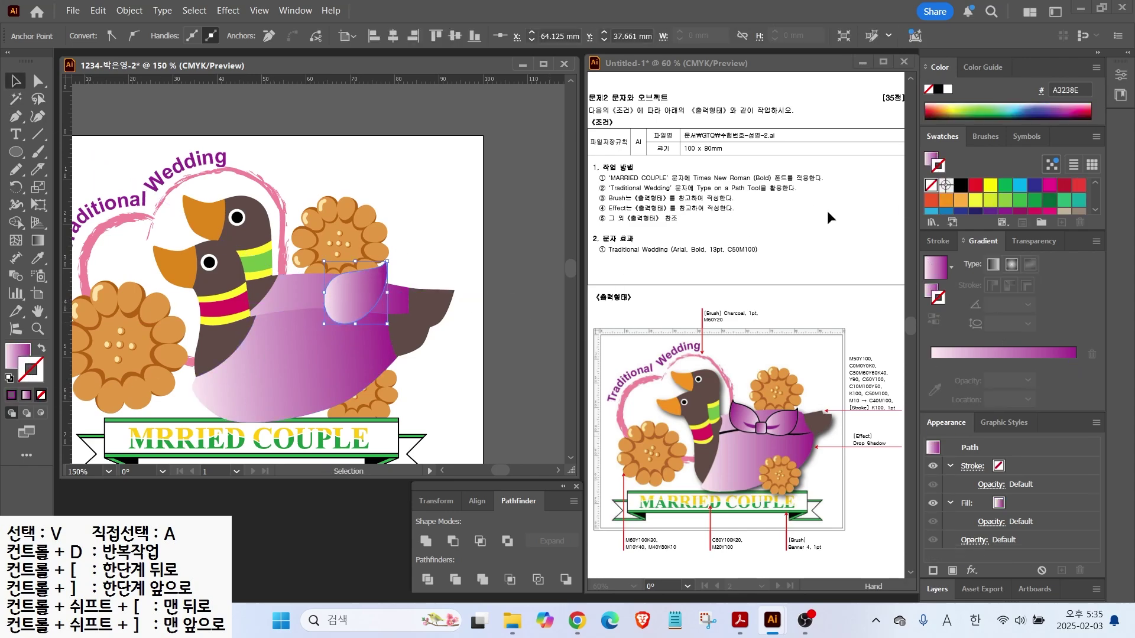
left_click(938, 89)
Zoom in and draw a crescent-shaped feather accent inside the wing with the Pen
left_click(37, 82)
left_click(382, 306)
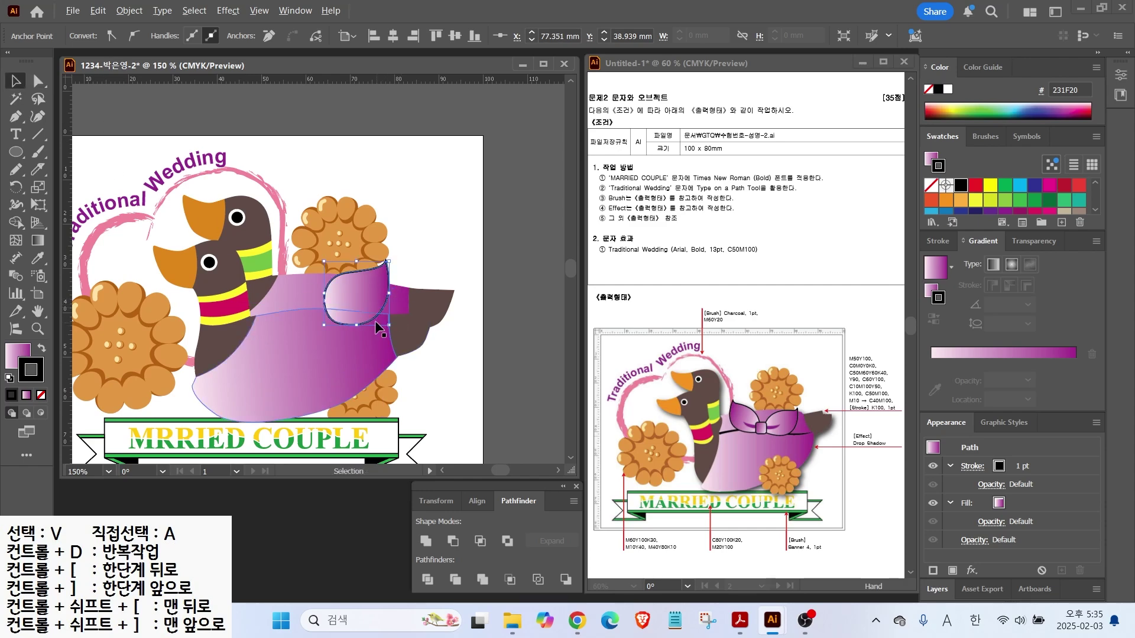
key("ctrl+equal")
key("p")
key("x")
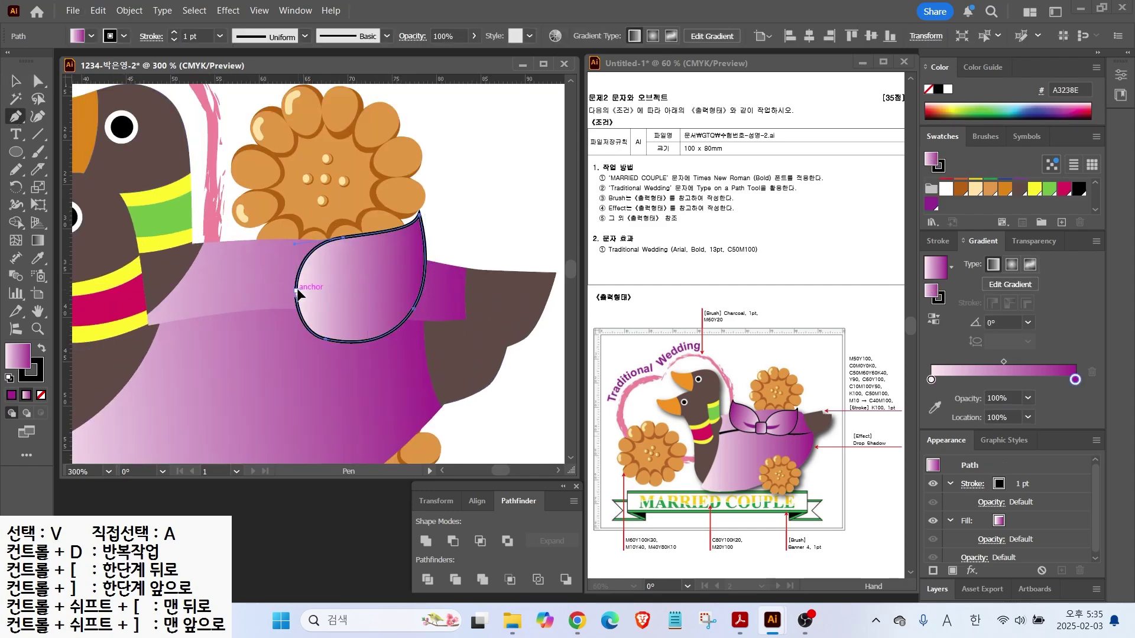
key("a")
key("ctrl+z")
left_click_drag(289, 290, 275, 289)
left_click(289, 290)
left_click(292, 312)
left_click_drag(367, 277, 383, 247)
Give the crescent a solid purple fill with no outline
key("v")
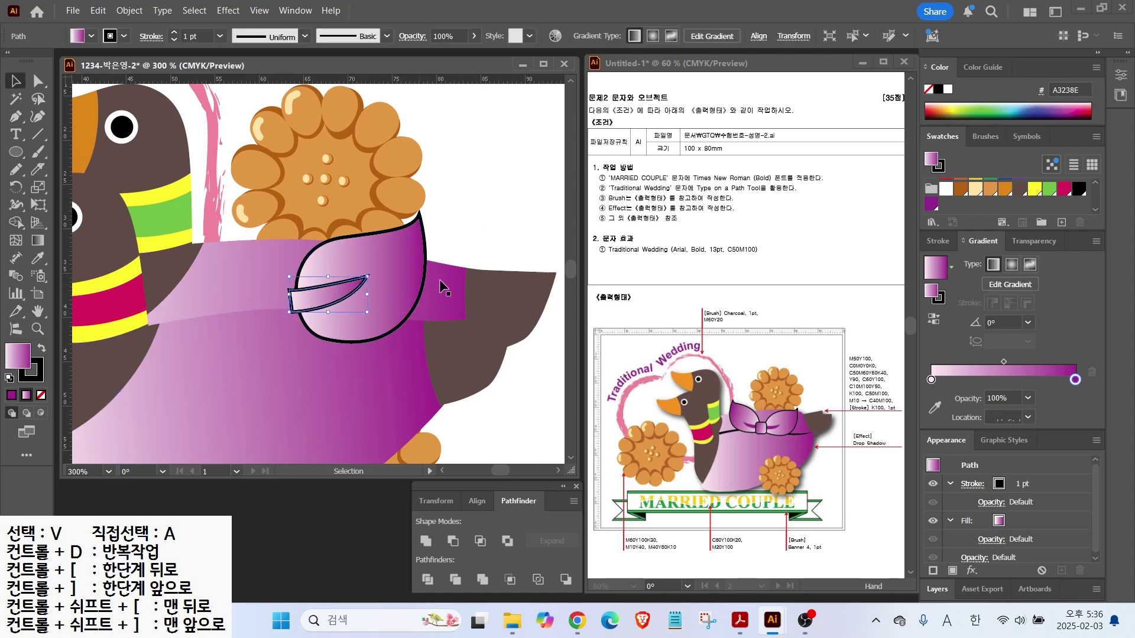
key("comma")
key("x")
key("slash")
left_click(524, 260)
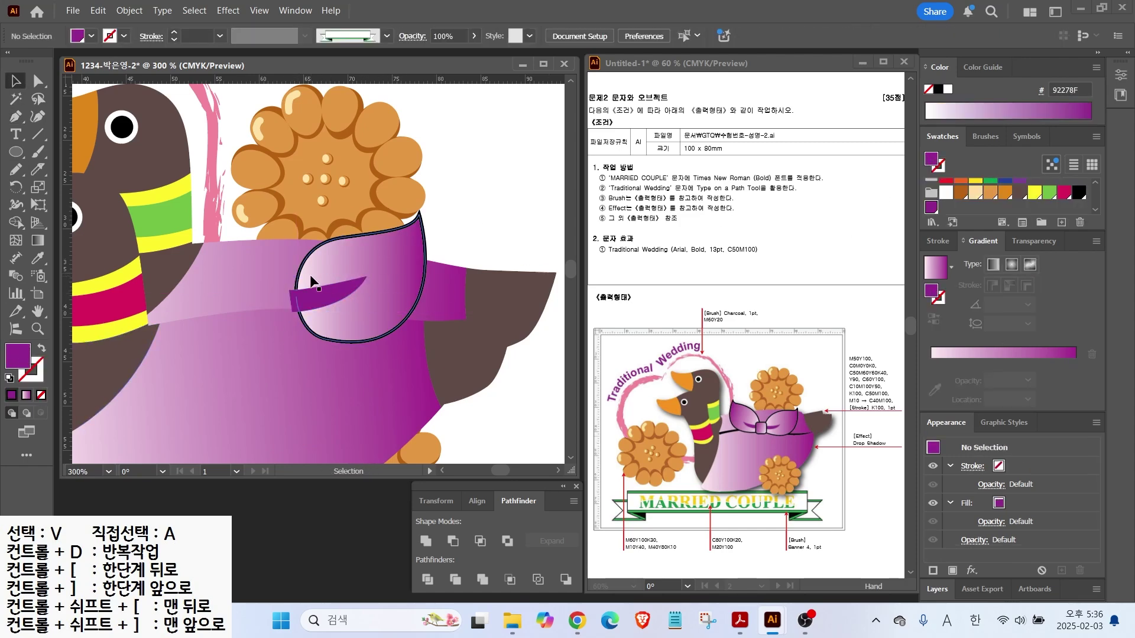
Make a vertically reflected copy of the leaf and crescent and place it left of the original
key("x")
left_click_drag(348, 294, 384, 289)
right_click(384, 290)
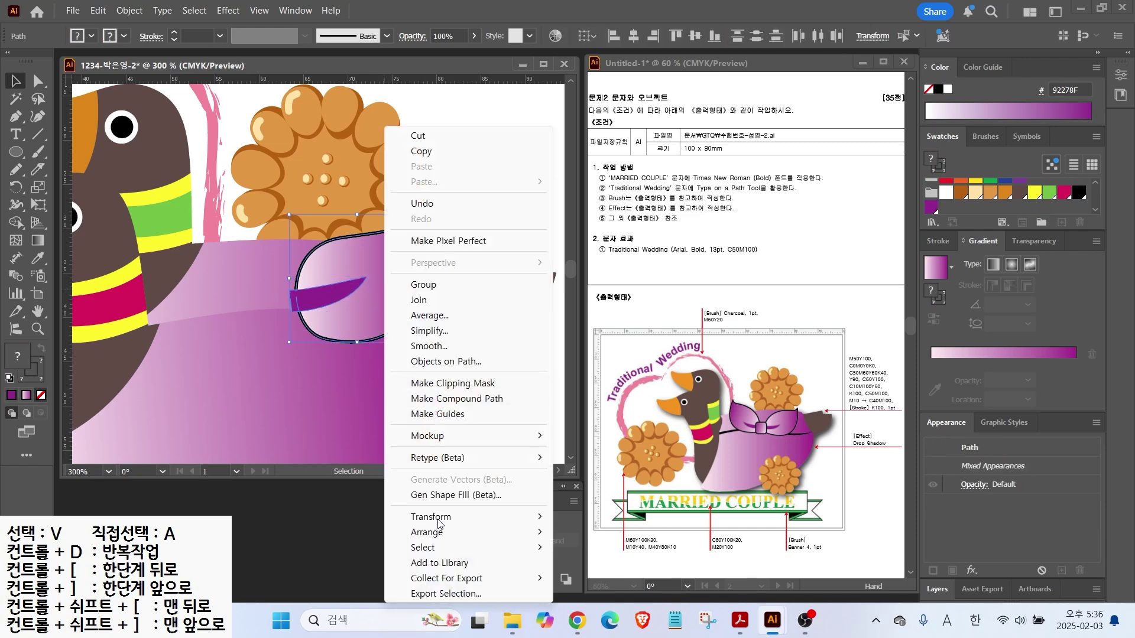
mouse_move(467, 516)
left_click(593, 443)
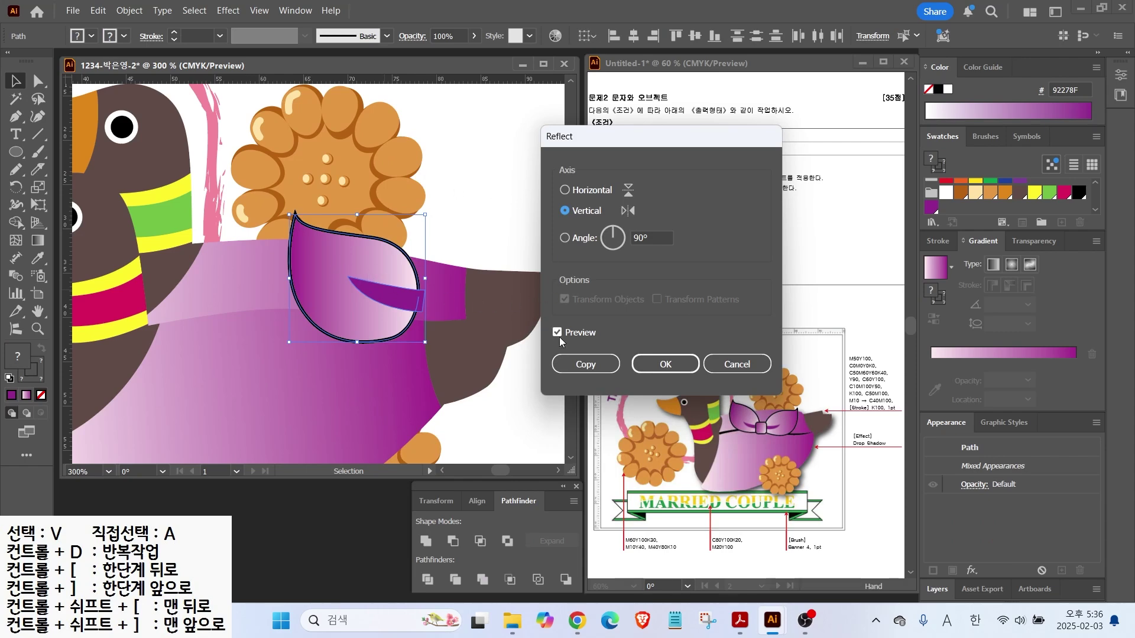
left_click(591, 364)
left_click_drag(384, 298, 248, 293)
left_click_drag(16, 152, 88, 171)
Draw a rounded-rectangle knot at the bow's centre with gradient fill and 1 pt black outline
left_click_drag(269, 275, 313, 325)
left_click(26, 395)
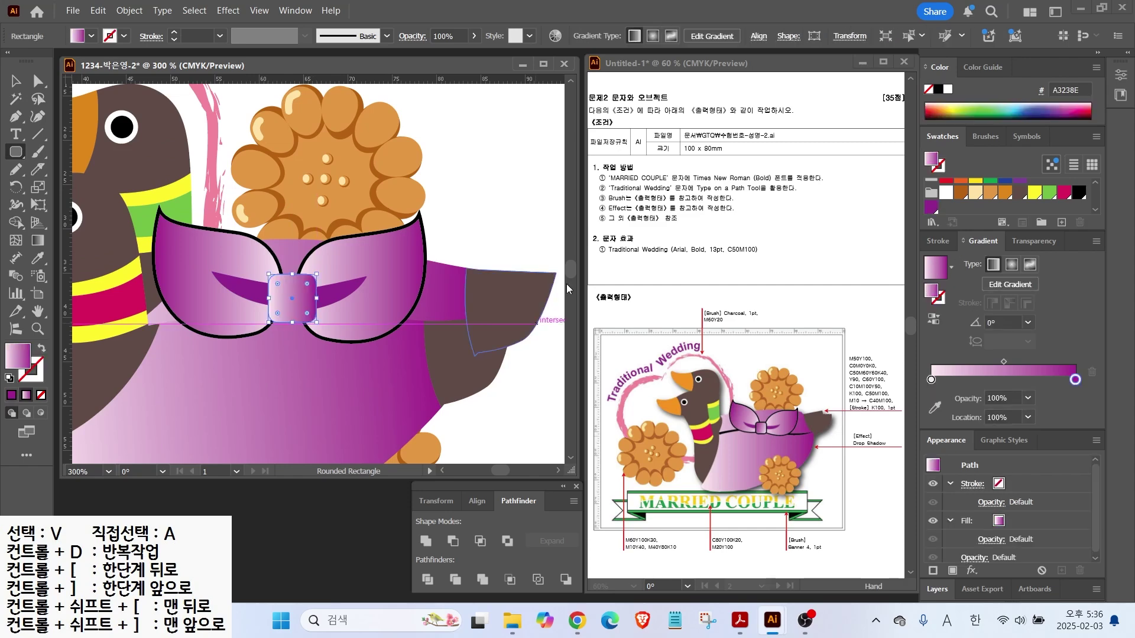
left_click(43, 365)
left_click(961, 185)
key("v")
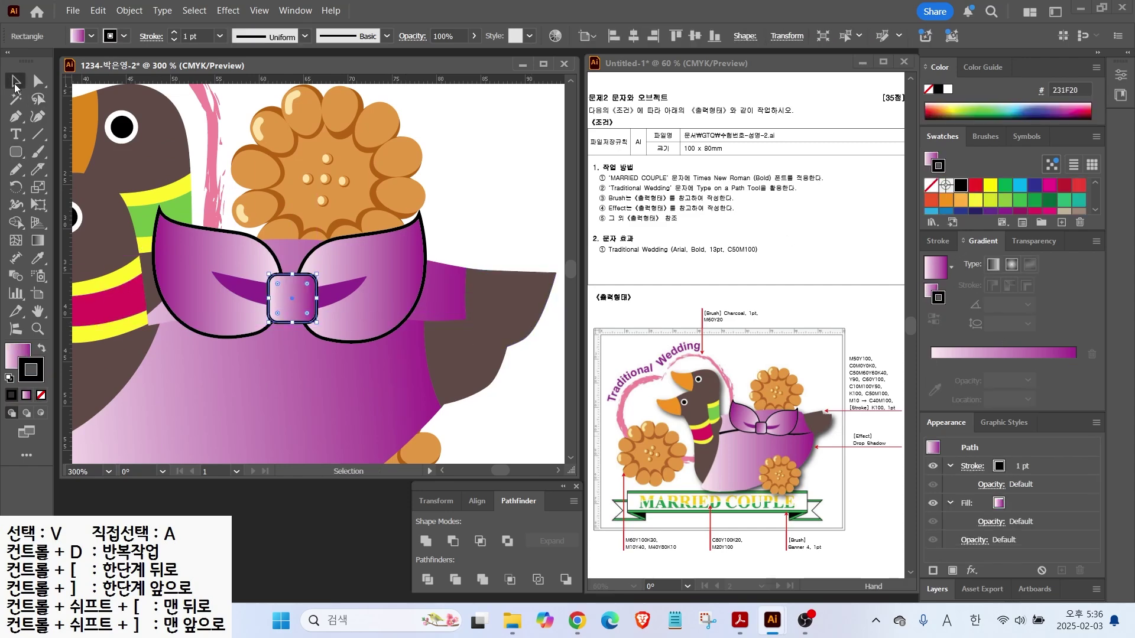
left_click_drag(323, 269, 258, 327)
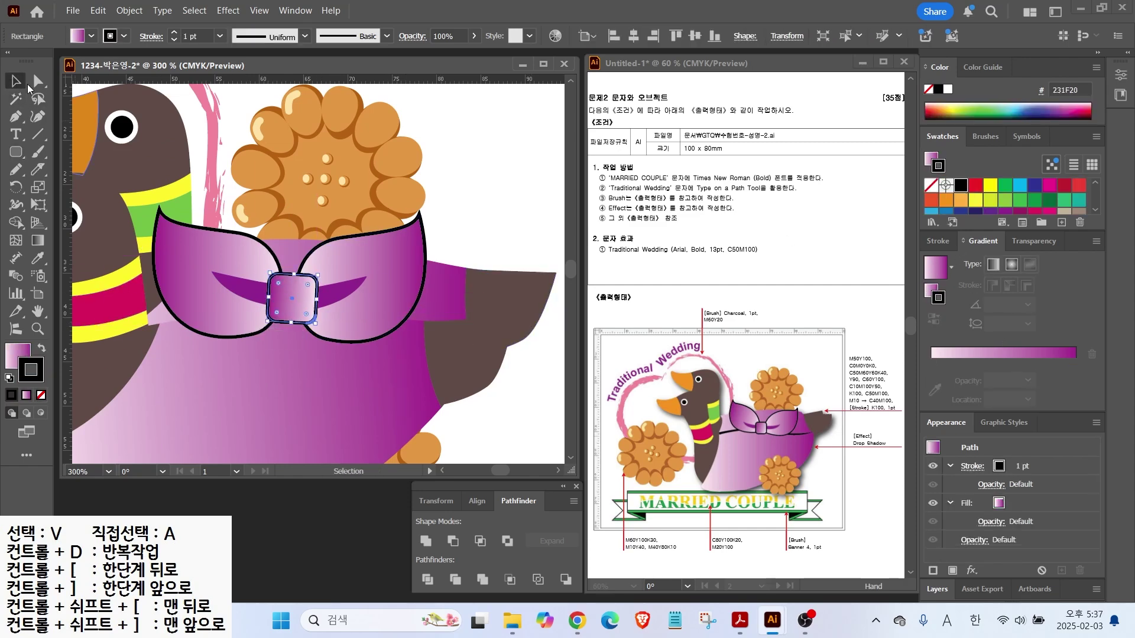
Move the bow right, shrink it to about 80% and tilt it about 7° clockwise
key("ctrl+shift+a")
left_click(234, 294)
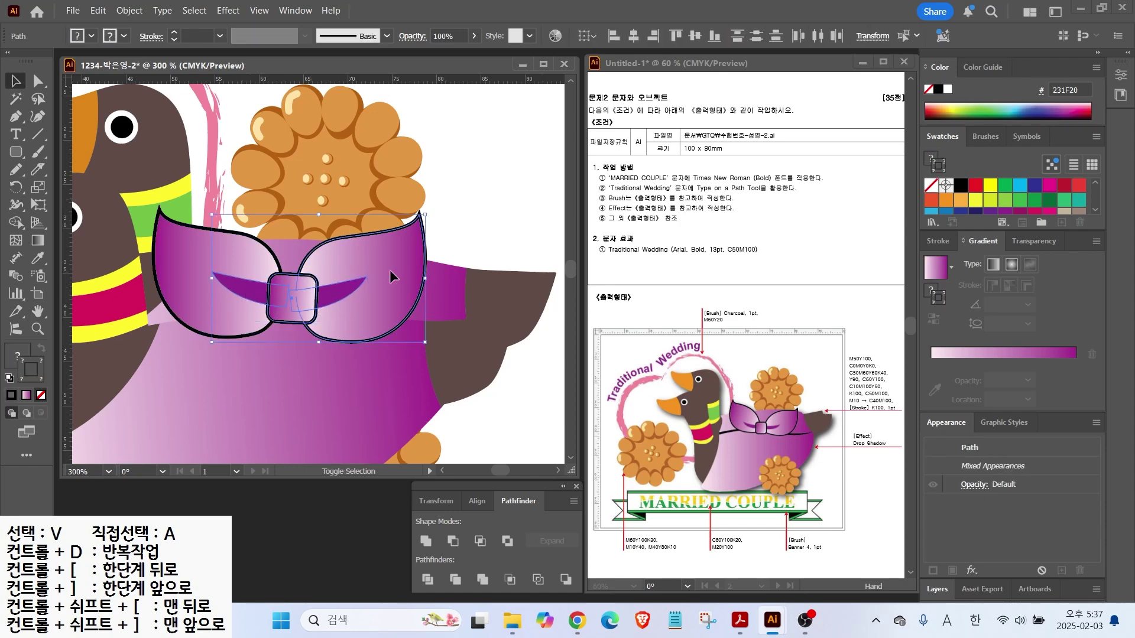
mouse_move(389, 260)
left_mouse_down()
mouse_move(416, 259)
mouse_move(403, 258)
left_mouse_up()
left_click_drag(167, 201, 218, 224)
left_click_drag(445, 222, 460, 237)
left_click_drag(259, 340, 317, 304)
Draw a Pen line horizontally across the front duck's dress, ending in a curved anchor
key("p")
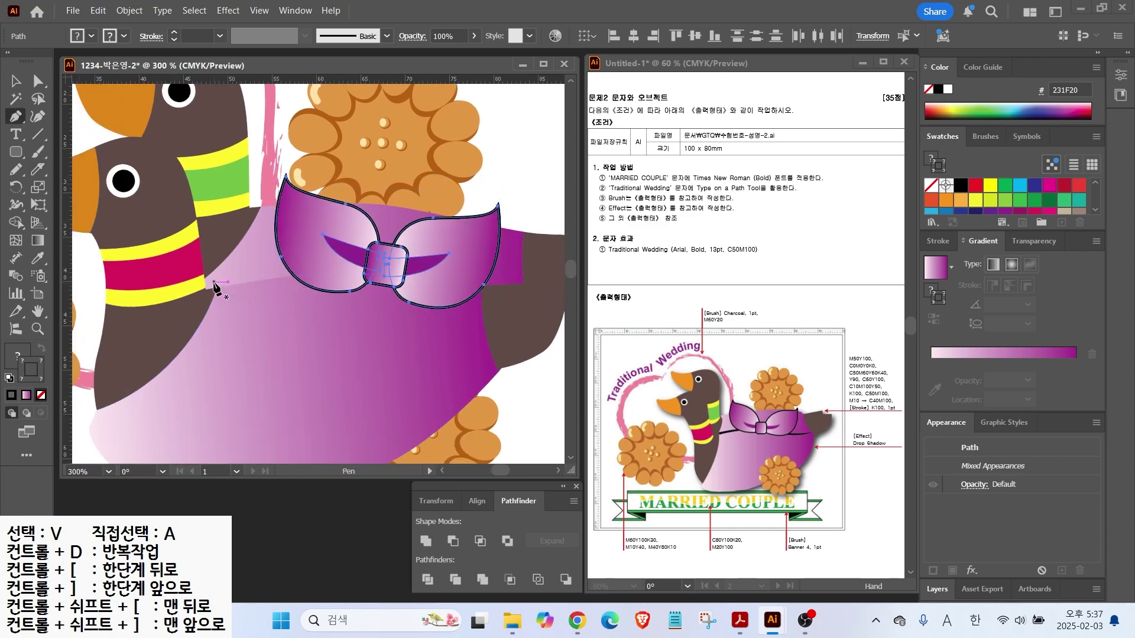
left_click(214, 282)
left_click(283, 277)
left_click(329, 279)
left_click(377, 284)
left_click_drag(501, 286, 558, 274)
left_click(526, 316)
key("ctrl+z")
left_click(524, 318, "ctrl")
Give the line tapered Width Profile 4 and thicken its stroke to 3 pt
left_click(16, 81)
left_click(257, 280)
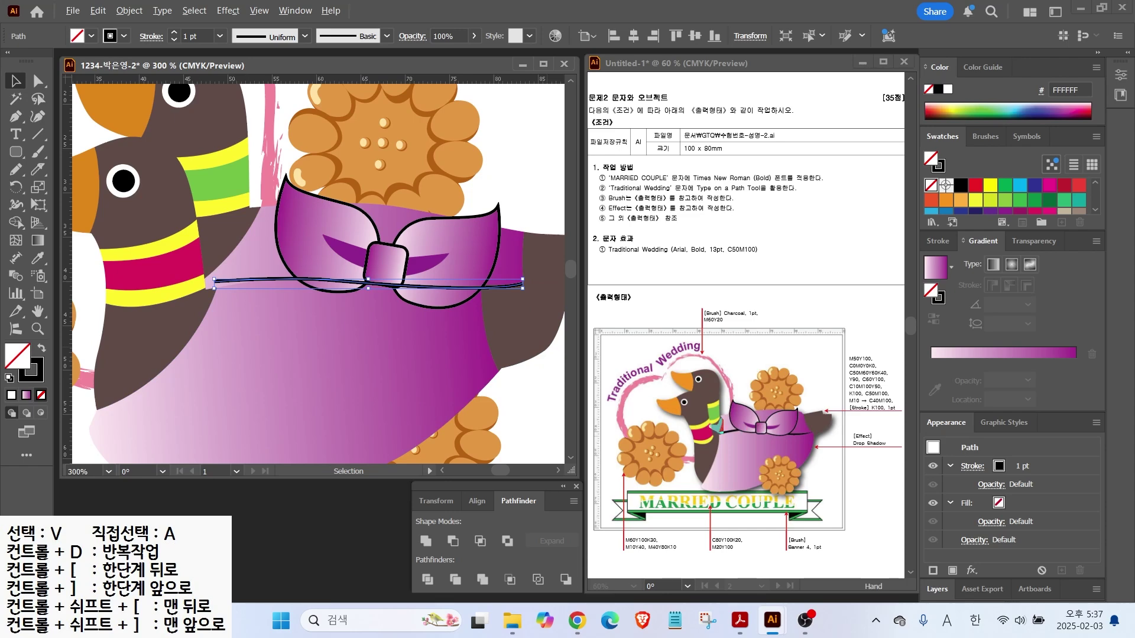
key("Escape")
left_click(932, 241)
left_click(986, 476)
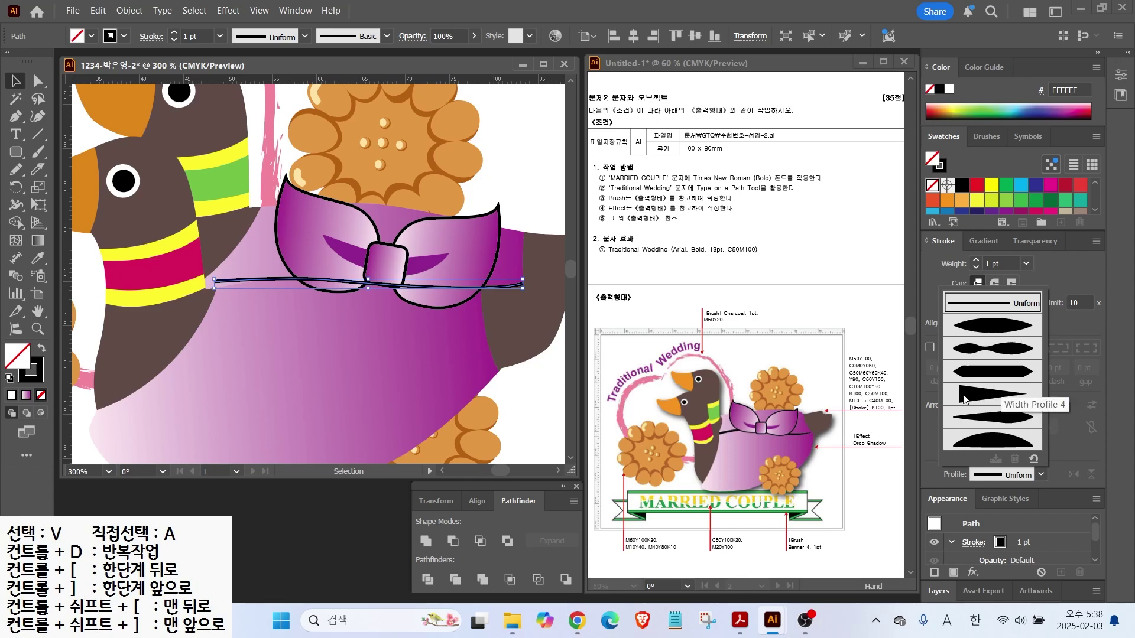
left_click(964, 399)
left_click(976, 260)
left_click(976, 260)
left_click(976, 260)
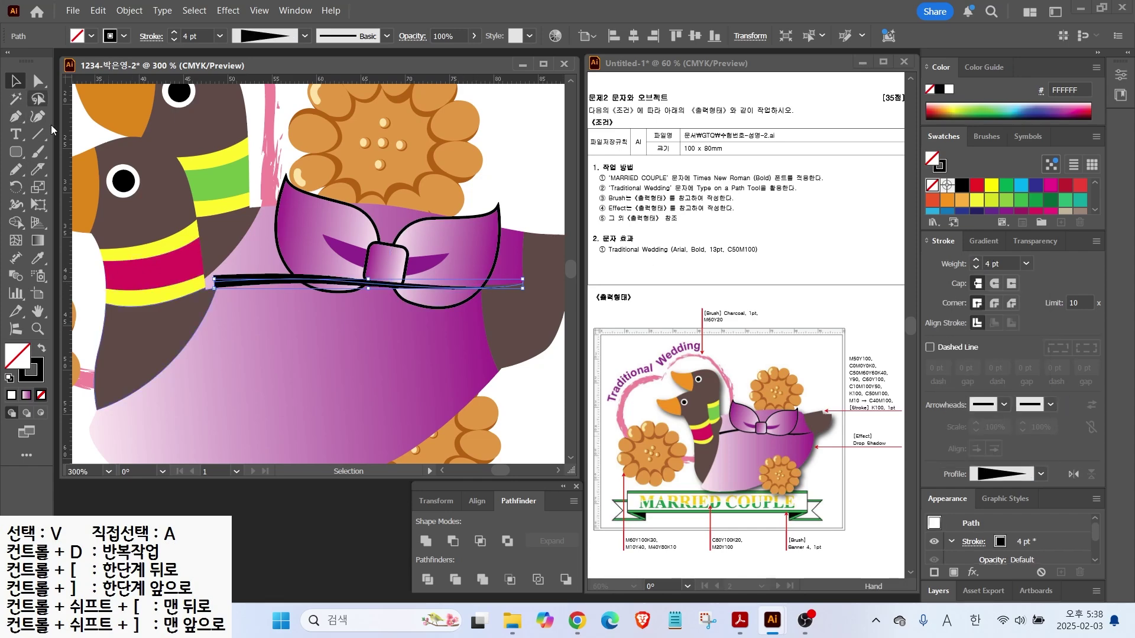
Group the bow's buckle, crescent and both wings, and bring the group in front of the line
left_click(505, 178)
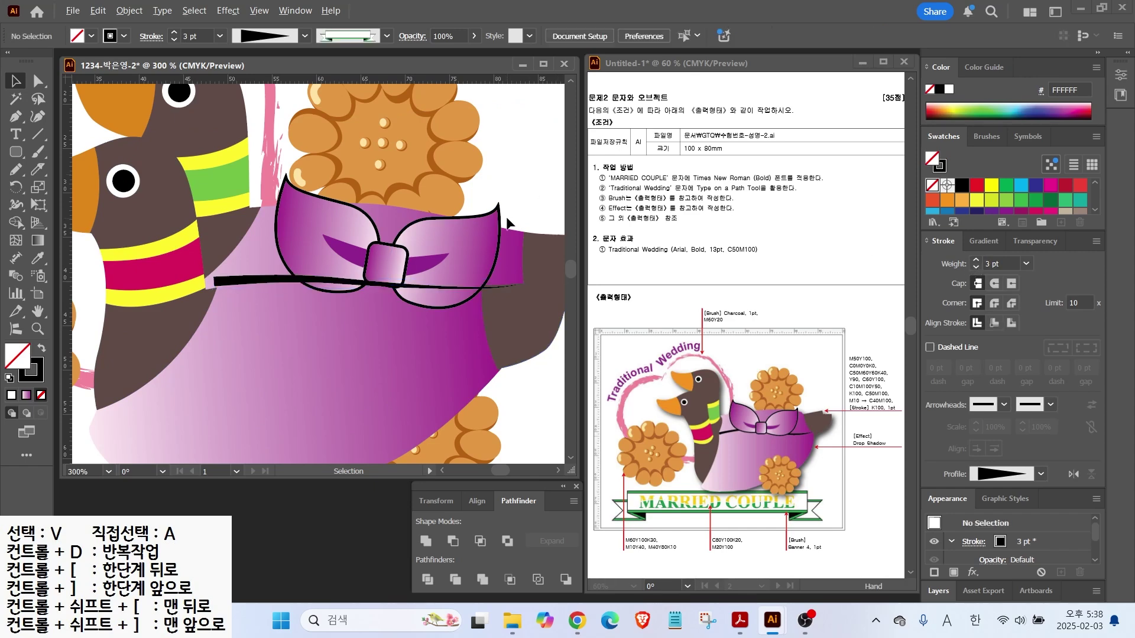
left_click(384, 251)
left_click(474, 256, "shift")
left_click(322, 254, "shift")
right_click(322, 254)
left_click(374, 284)
key("ctrl+shift+]")
left_click(528, 166)
Stretch the line slightly, bulge the body's right edge over the wing, and send the brown tail behind the body
scroll(455, 230, "down", 1)
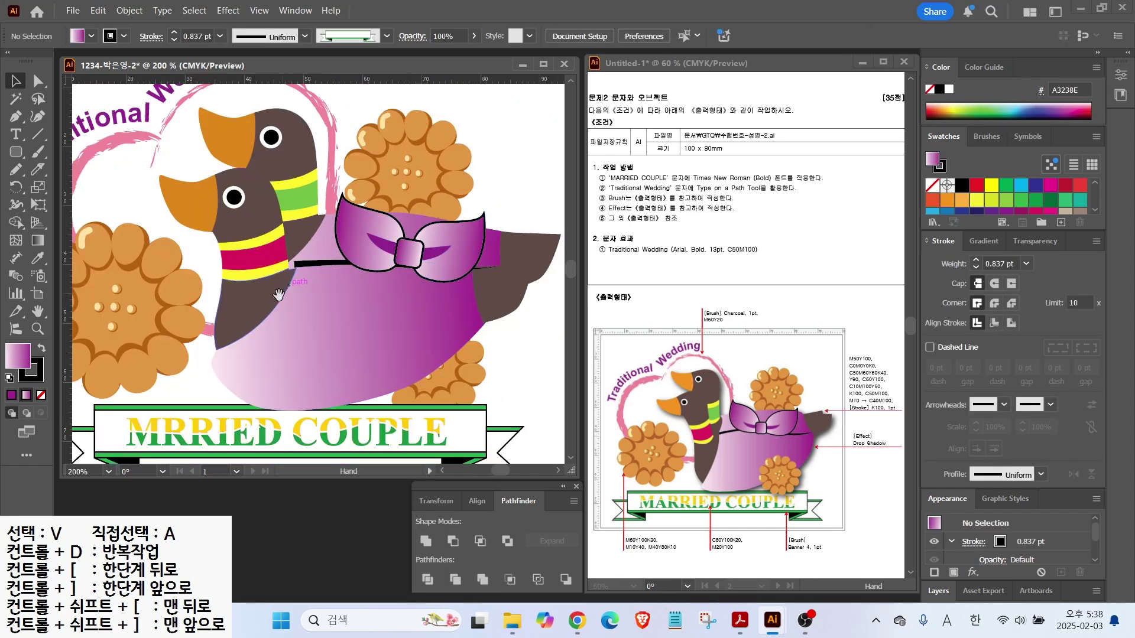
left_click_drag(288, 286, 278, 274)
left_click(293, 250)
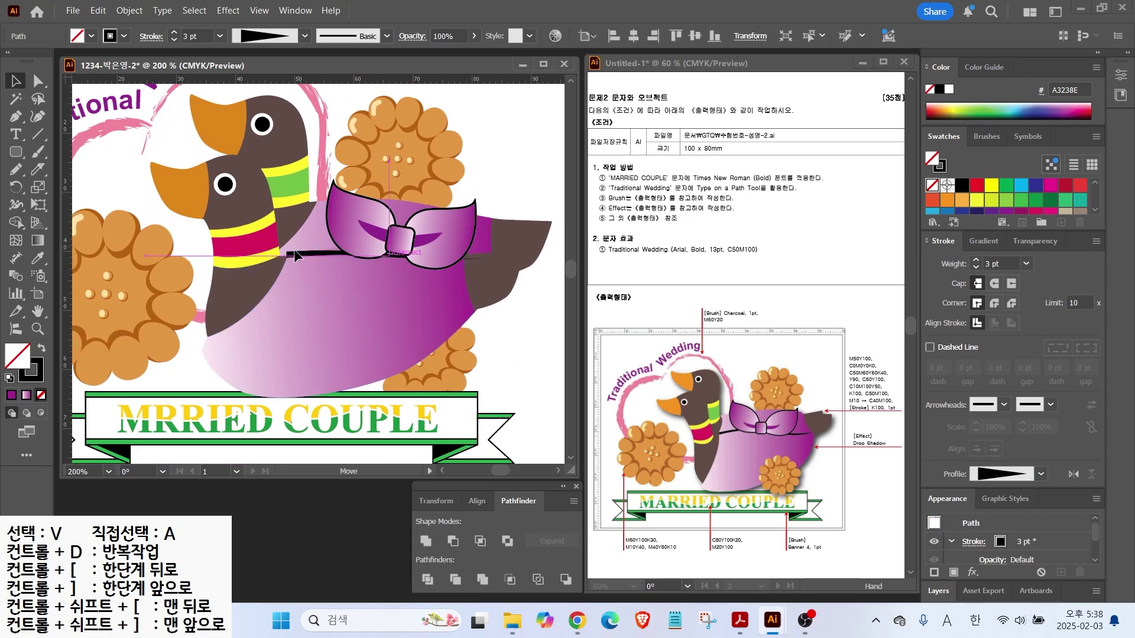
mouse_move(491, 255)
left_mouse_down()
mouse_move(465, 255)
mouse_move(491, 255)
left_mouse_up()
left_click(38, 83)
left_click(452, 305)
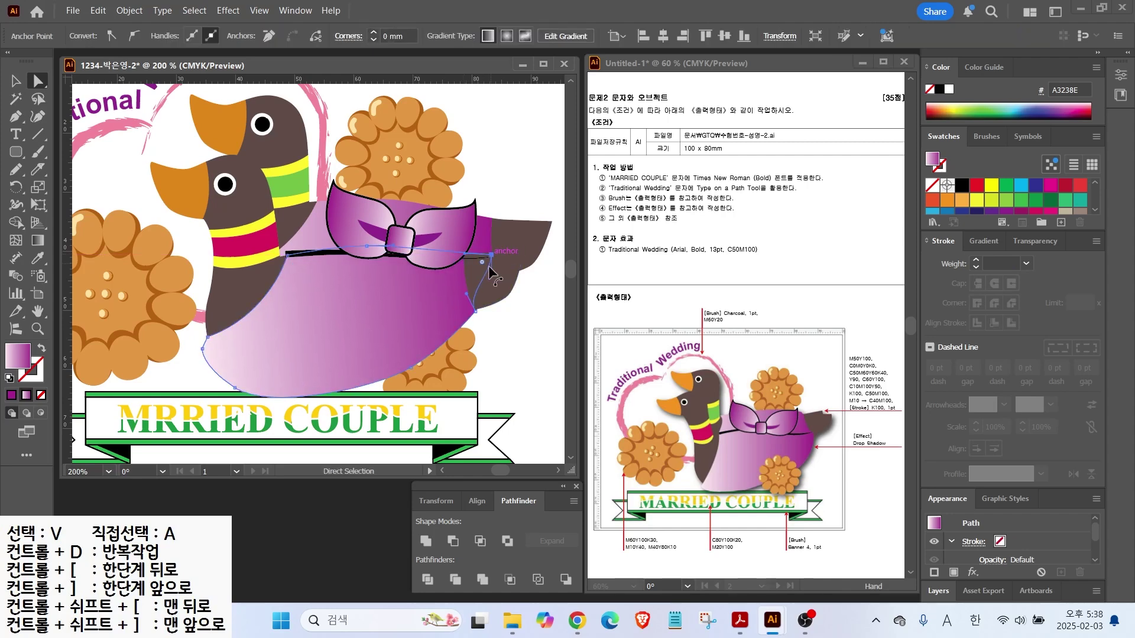
left_click_drag(468, 299, 476, 298)
left_click(504, 275)
key("ctrl+[")
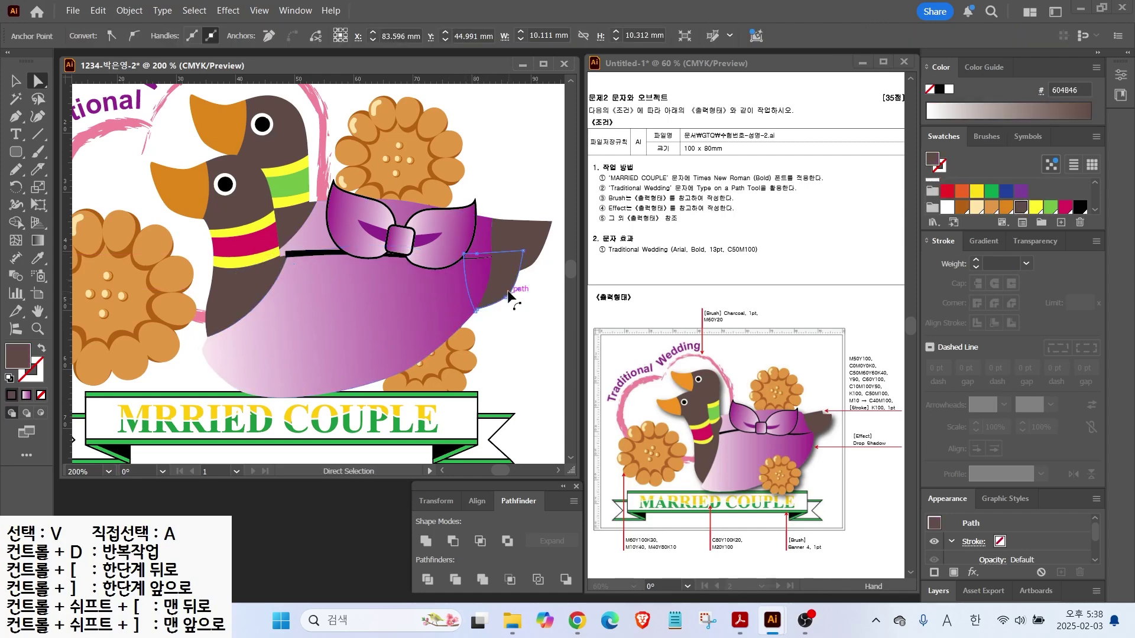
left_click(517, 290)
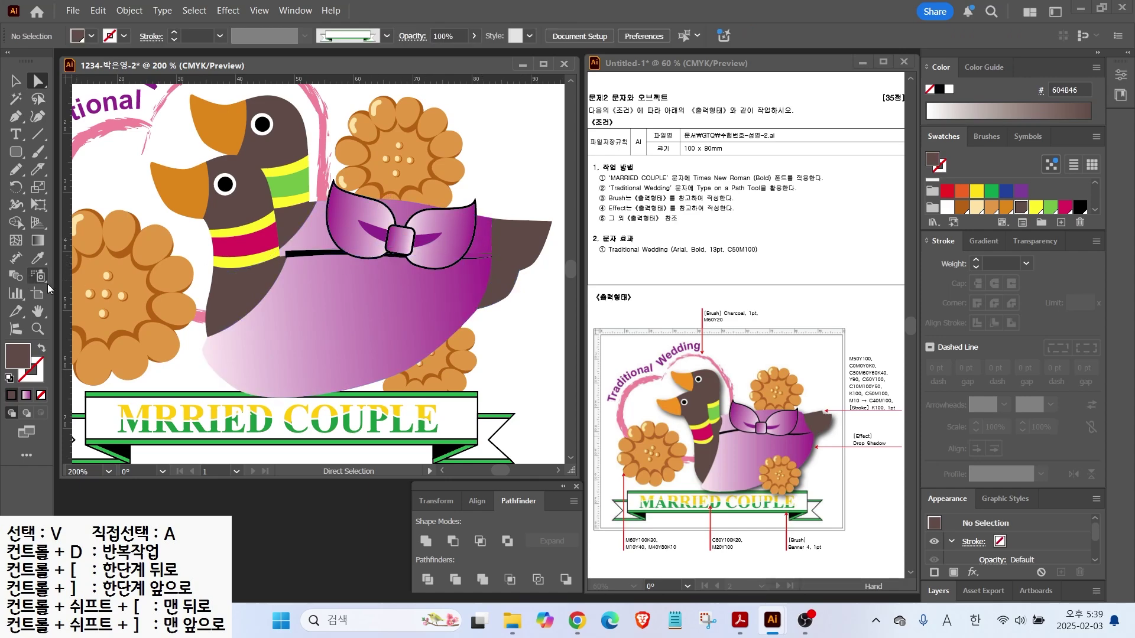
Fit the whole artboard in view and unlock all locked artwork
double_click(44, 316)
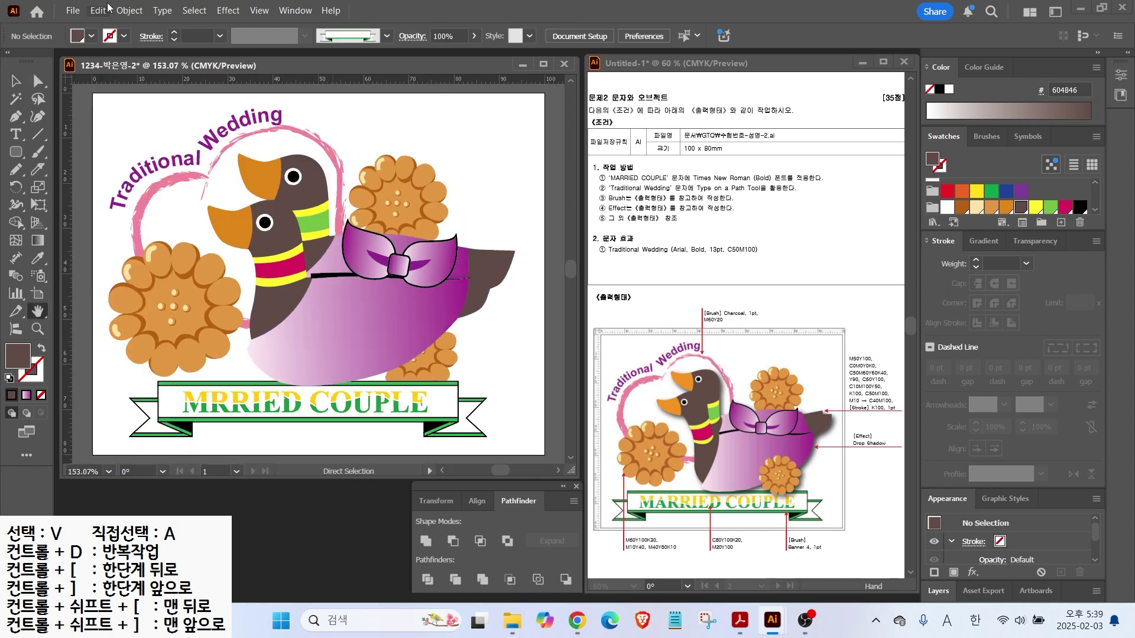
left_click(128, 10)
left_click(147, 169)
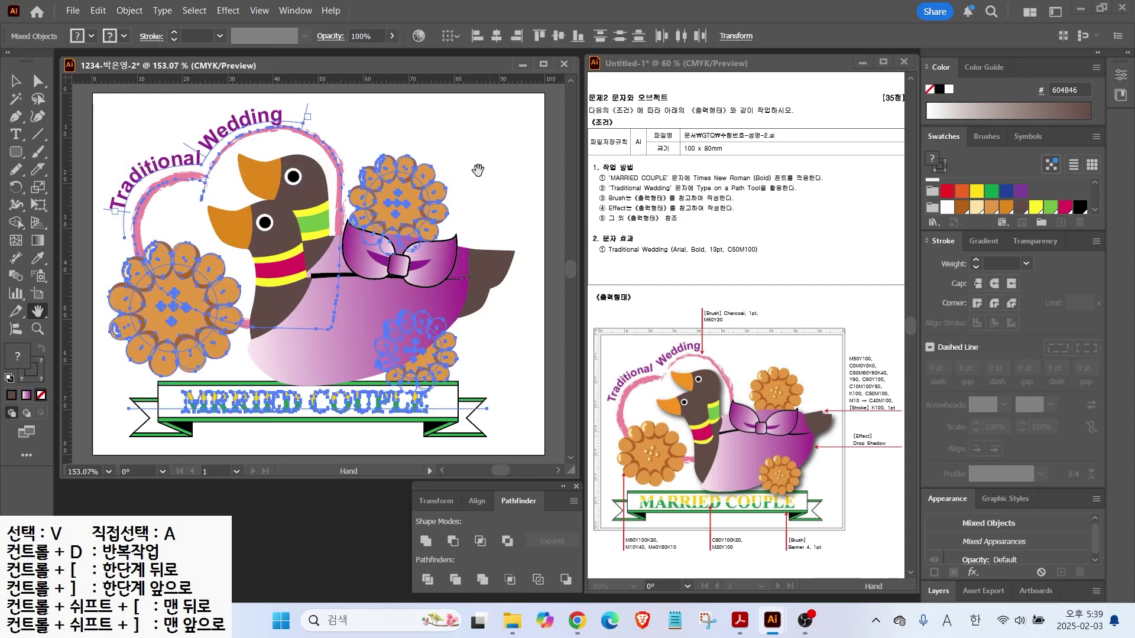
left_click(16, 81)
left_click(505, 168)
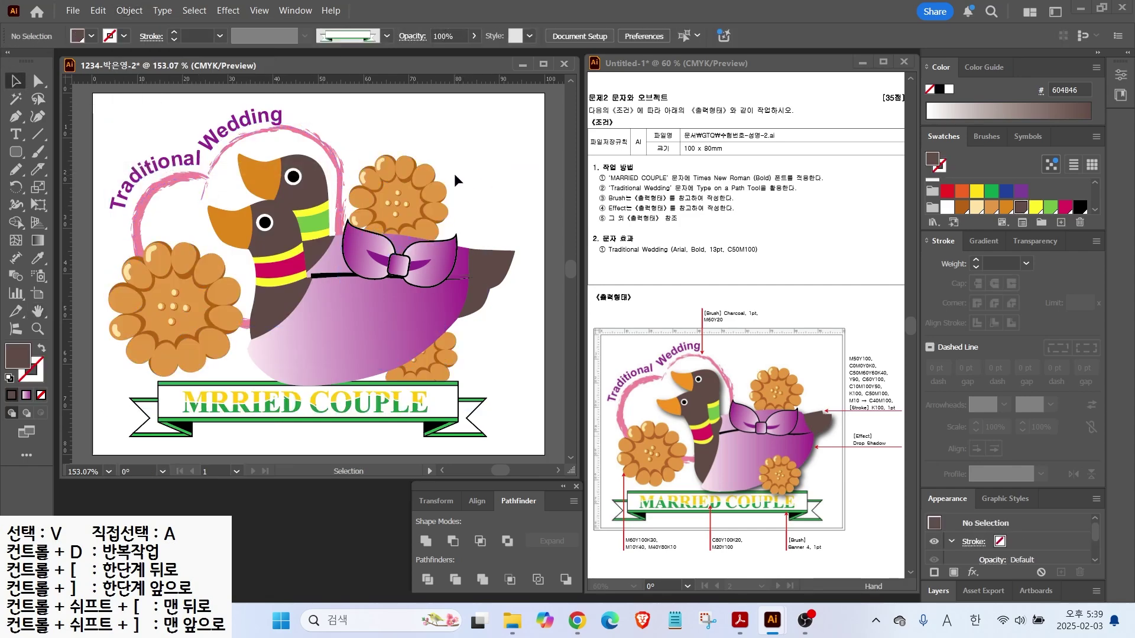
Move the lower orange flower so it sits in front of the duck's body
left_click(456, 245)
left_click(414, 200)
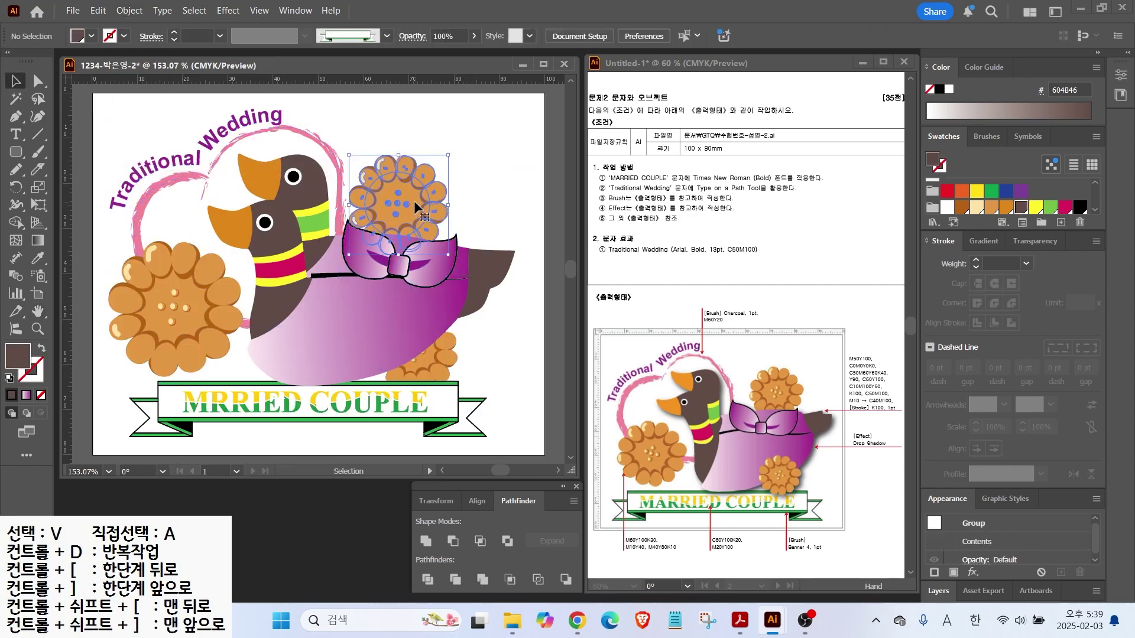
left_click_drag(422, 200, 447, 372)
left_click(490, 355)
left_click(213, 278)
left_click(493, 327)
key("alt+2")
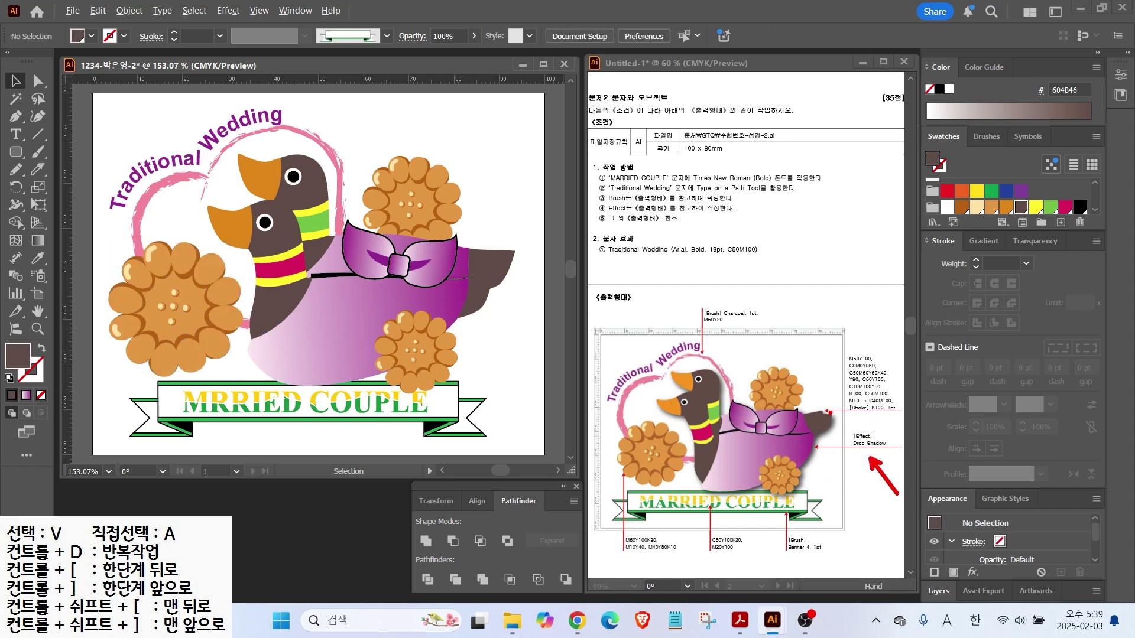
mouse_move(796, 504)
left_mouse_down()
mouse_move(842, 452)
mouse_move(823, 402)
left_mouse_up()
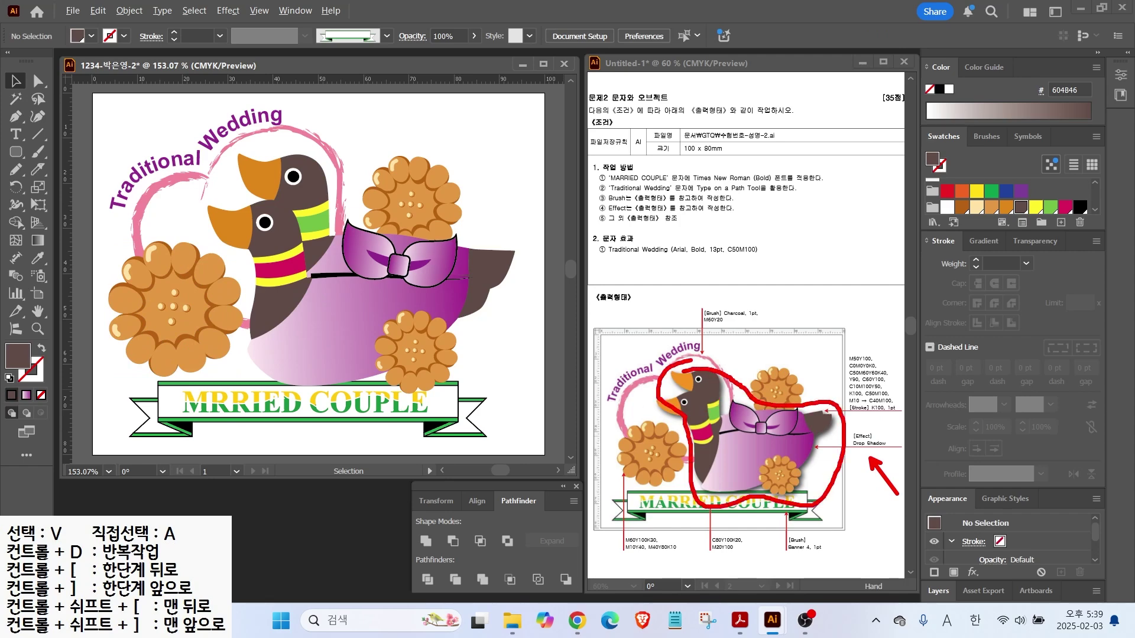
key("Escape")
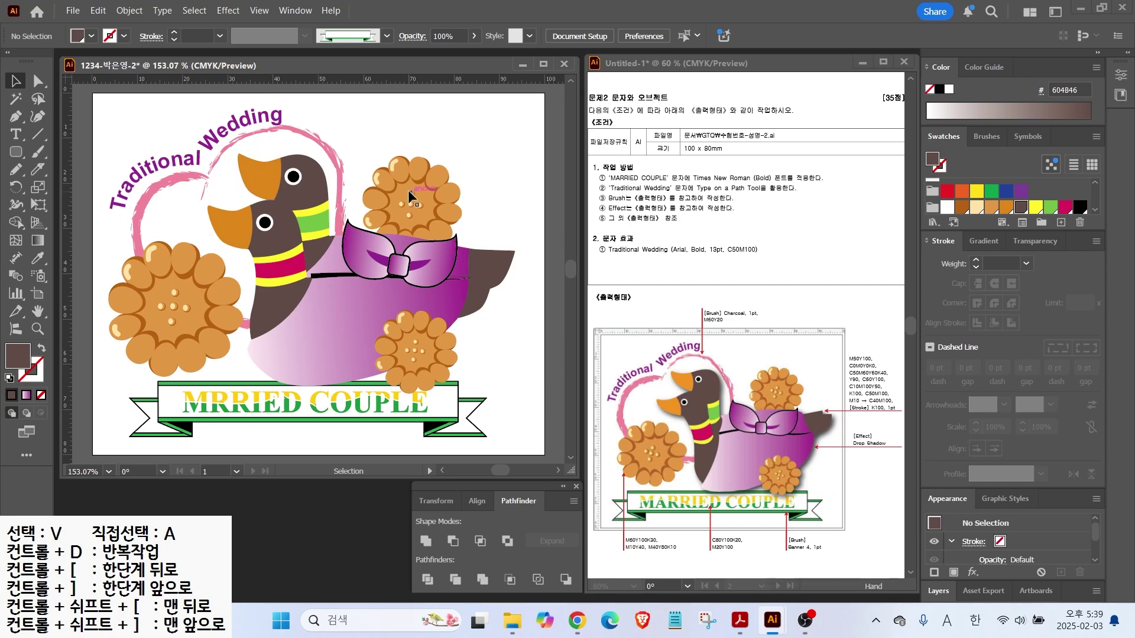
Lock the top and left flowers, the heart and the Traditional Wedding text
left_click(410, 195)
left_click(171, 307, "shift")
left_click(189, 186, "shift")
left_click(129, 10)
left_click(354, 153)
Group the ducks and bow into one piece, checking they move together
right_click(367, 297)
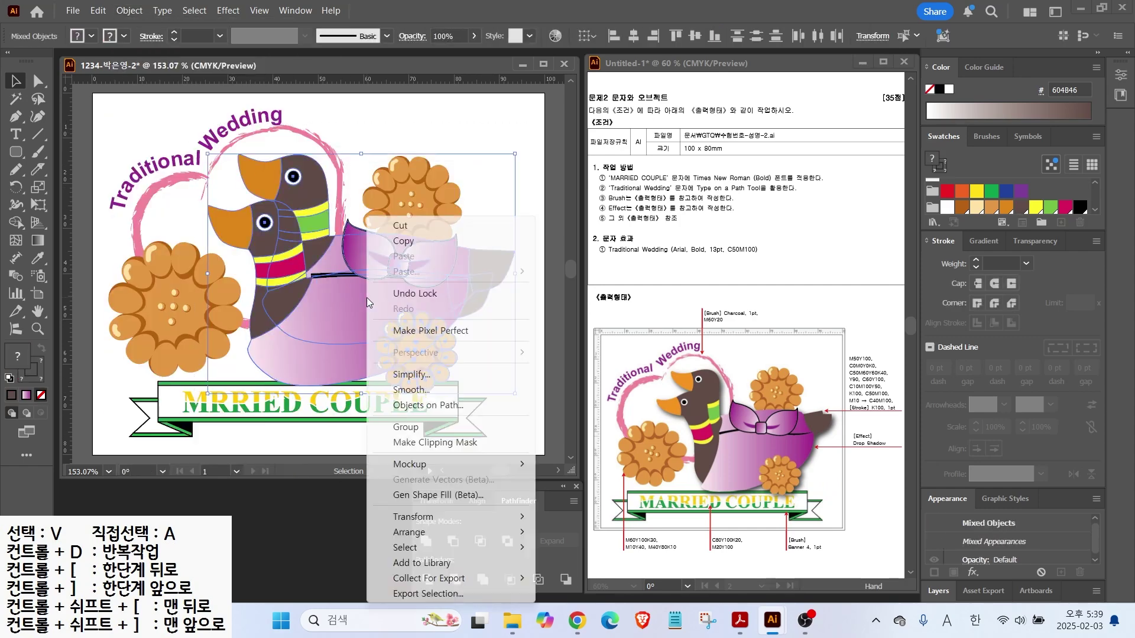
left_click(406, 428)
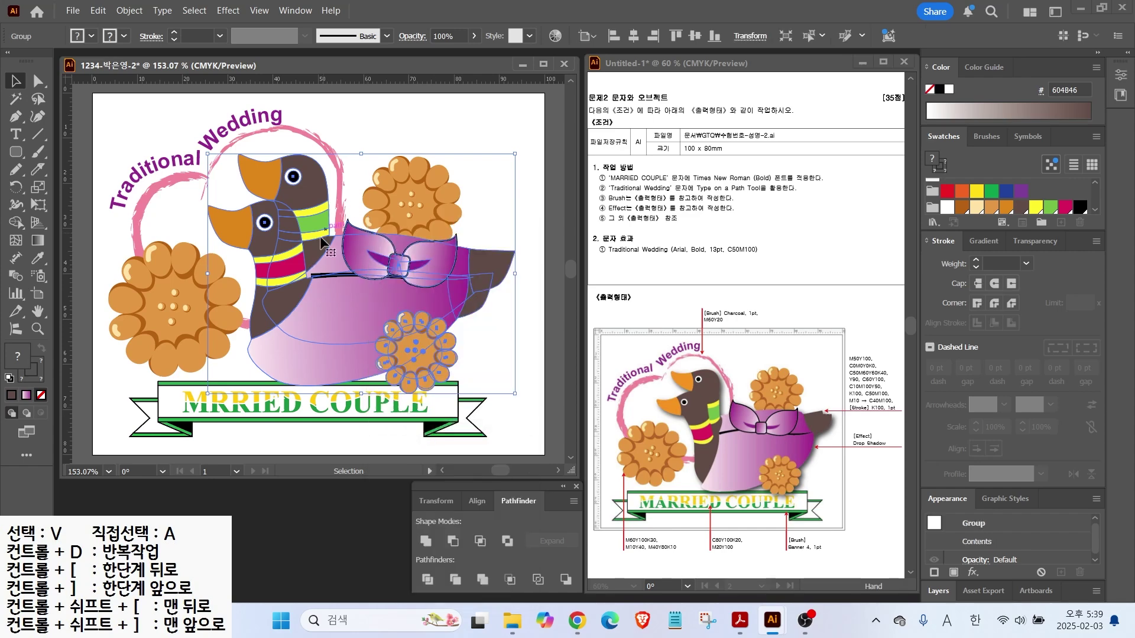
left_click(381, 136)
left_click_drag(354, 298, 361, 271)
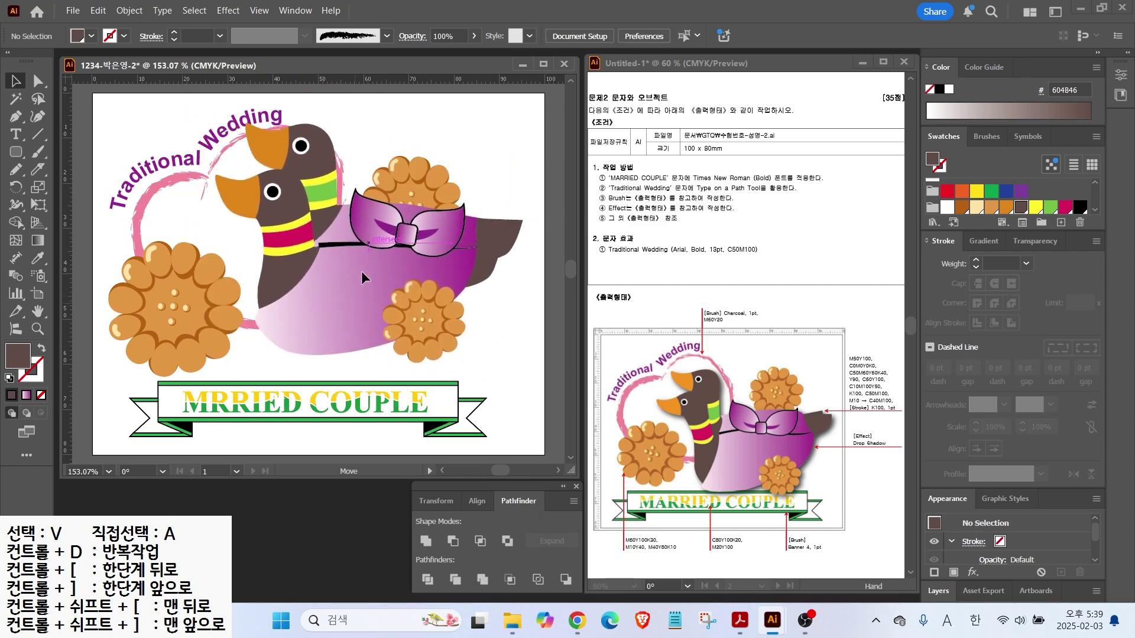
key("ctrl+z")
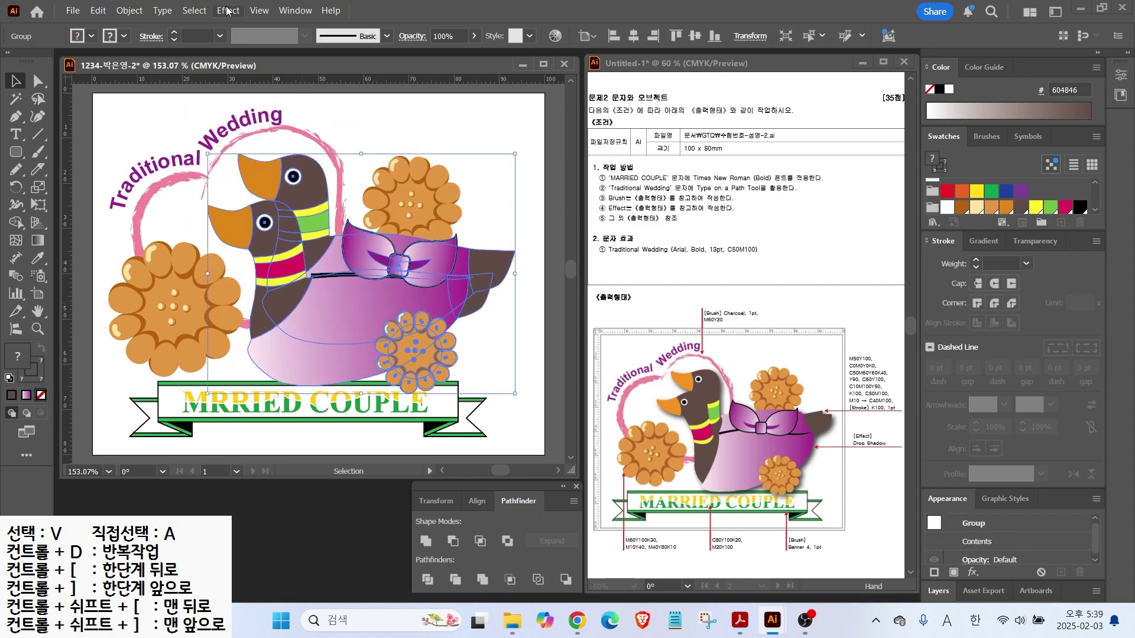
Apply a 75% Multiply drop shadow with 1 mm X and Y offsets and 1 mm blur
left_click(228, 10)
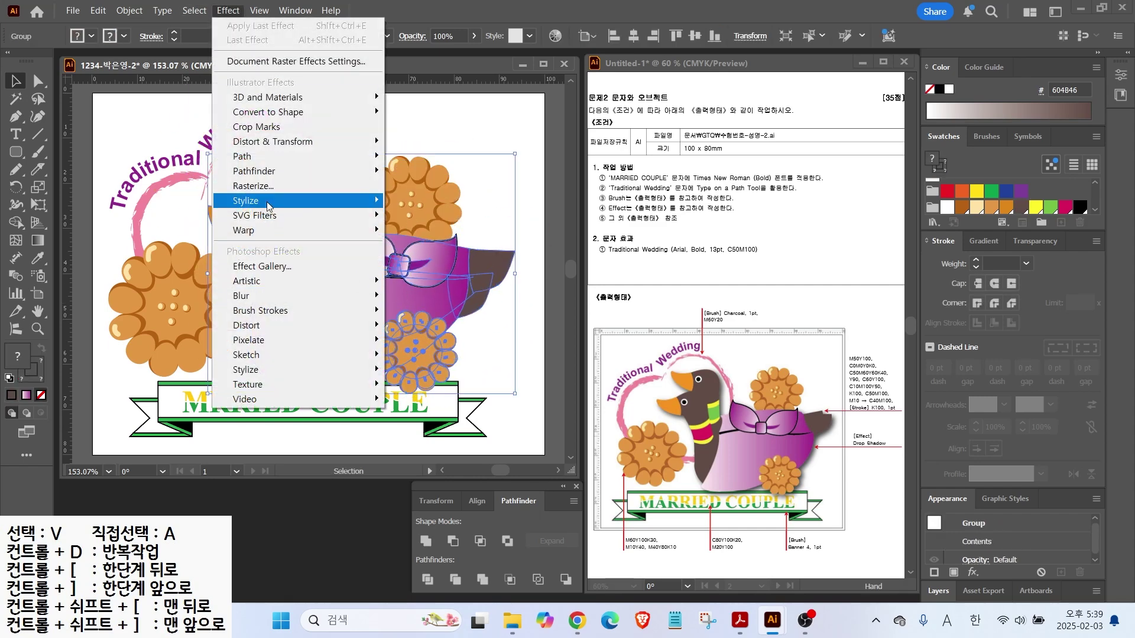
mouse_move(267, 207)
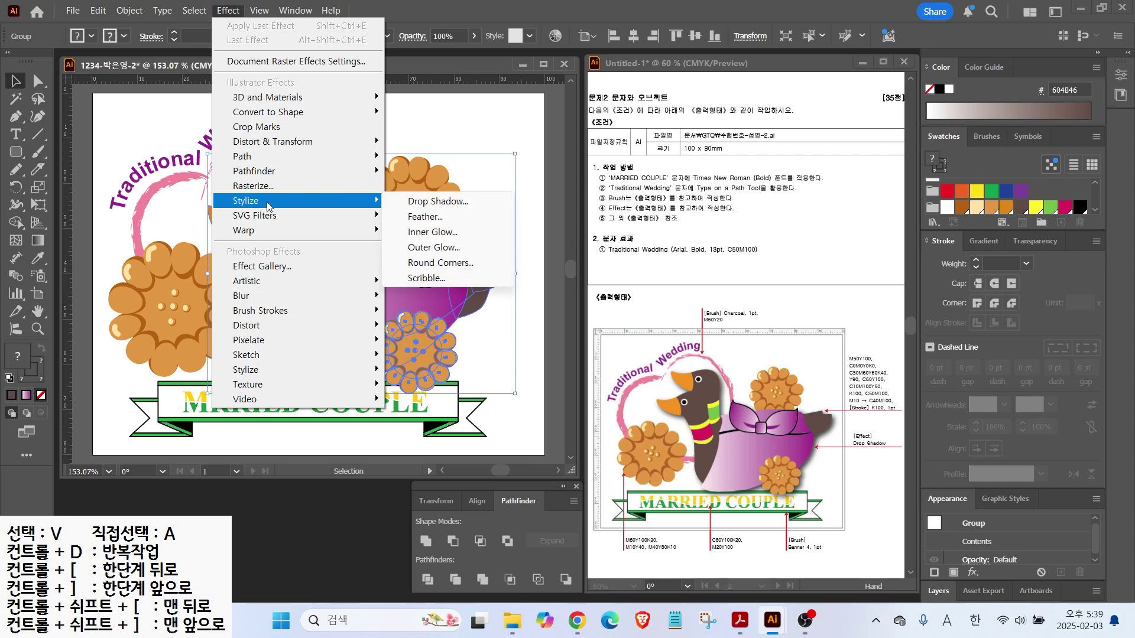
left_click(453, 202)
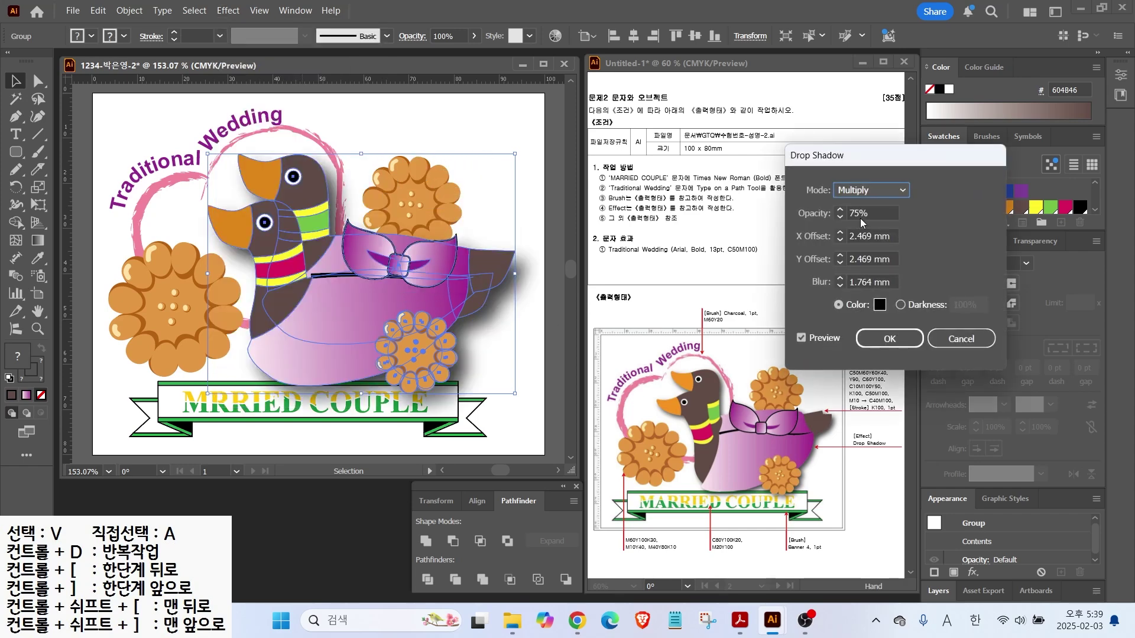
left_click(840, 239)
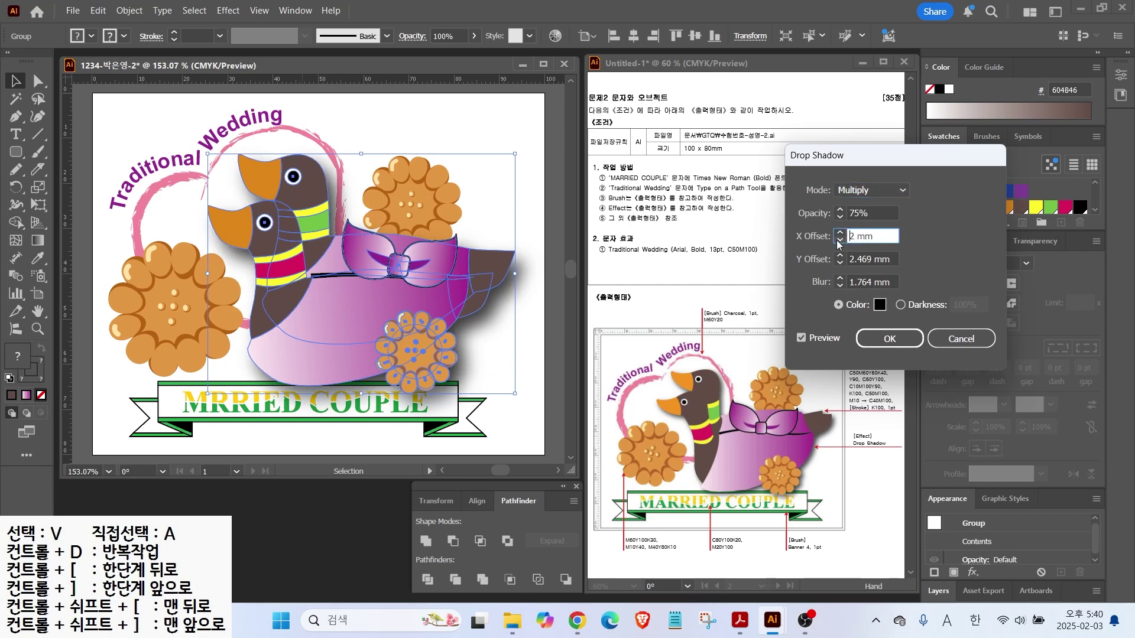
left_click(838, 241)
left_click(840, 264)
left_click(840, 264)
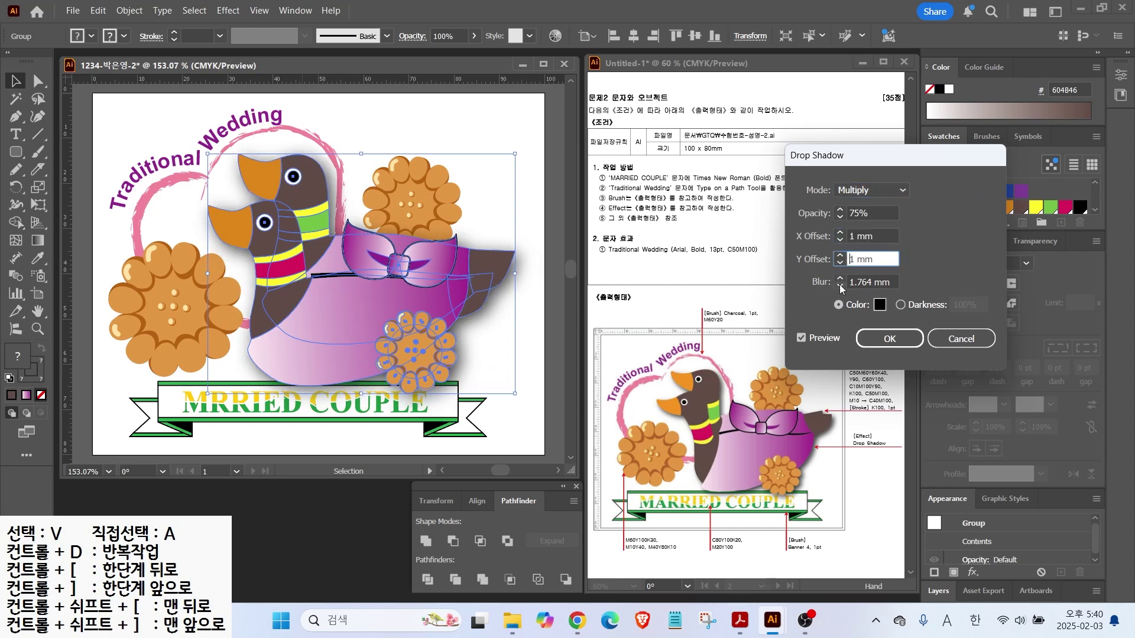
left_click(840, 287)
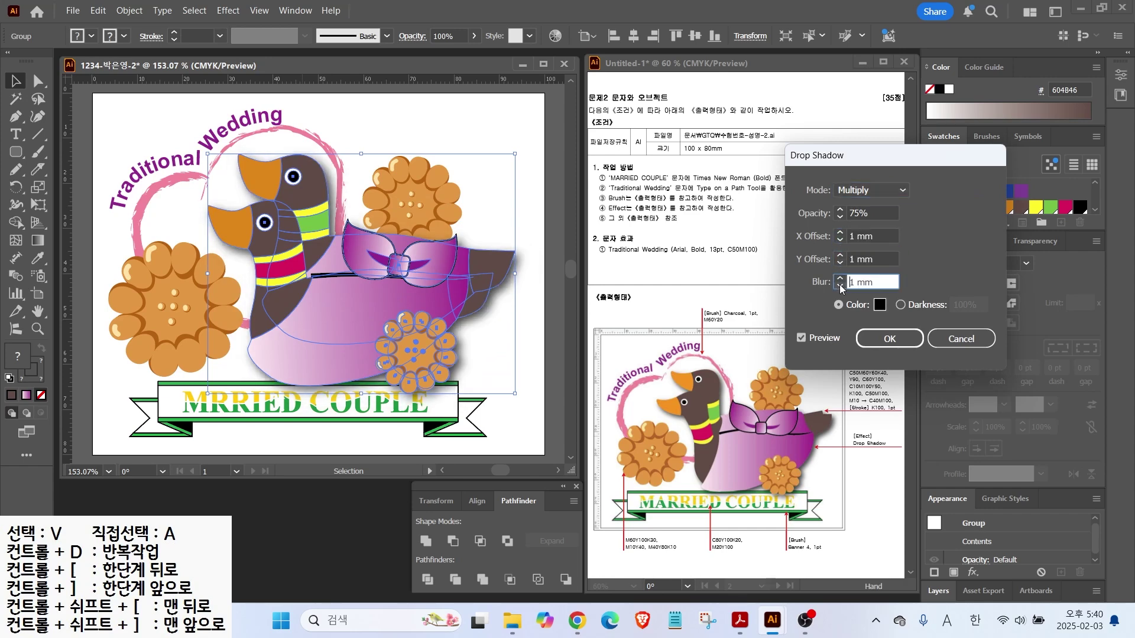
left_click(801, 338)
left_click(801, 340)
left_click(882, 339)
left_click(525, 182)
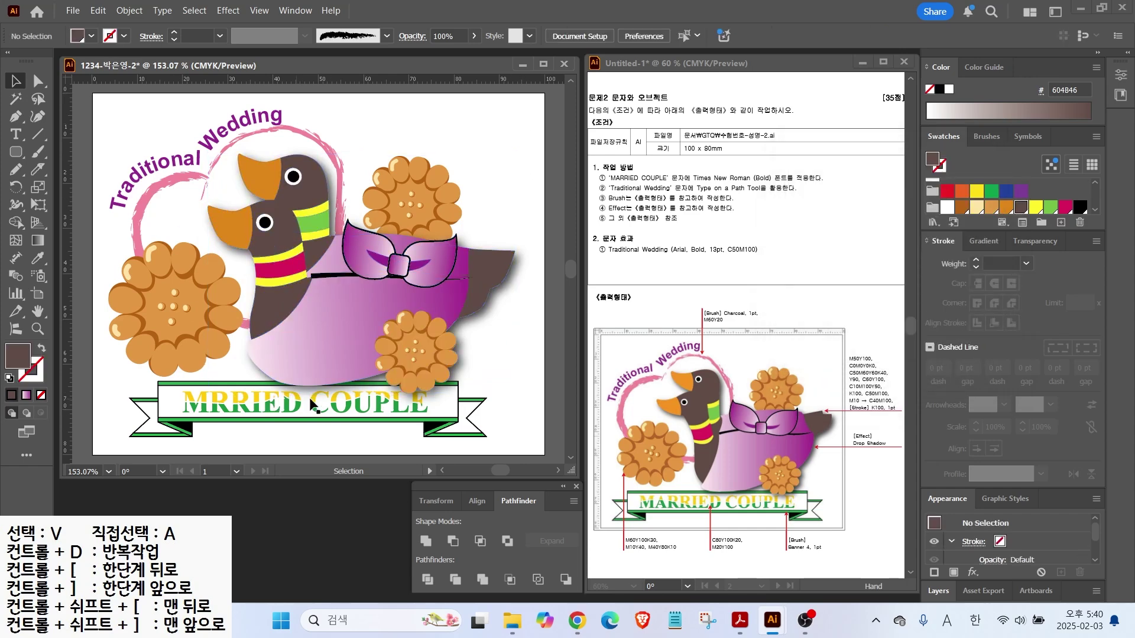
Nudge the duck group slightly up and left, then begin saving the artwork
left_click_drag(422, 314, 418, 315)
left_click(402, 414)
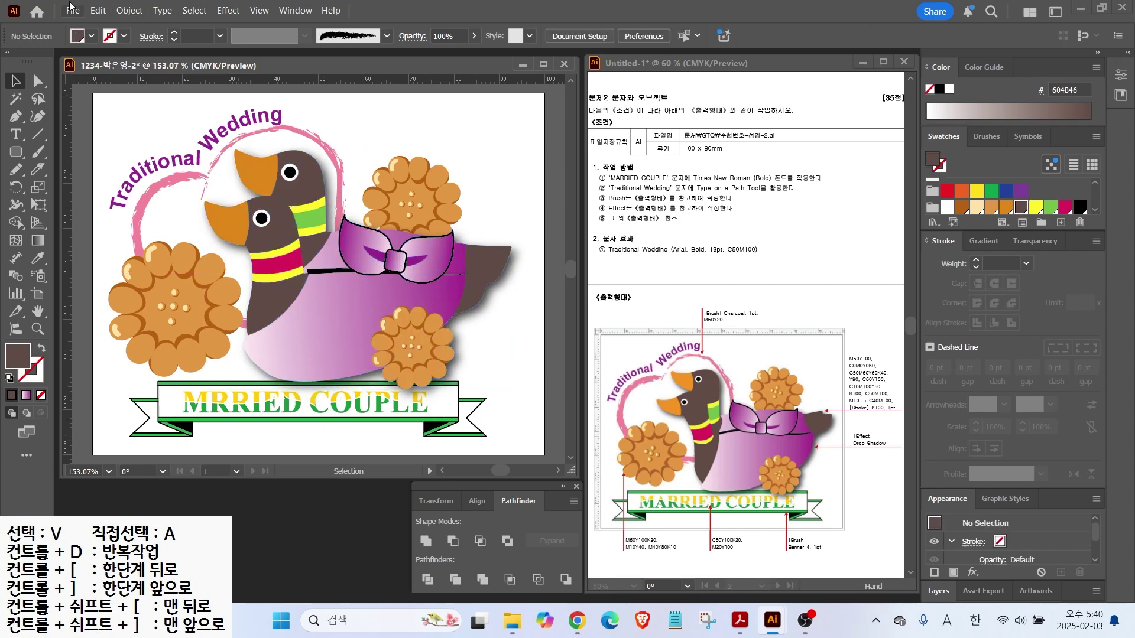
left_click(72, 10)
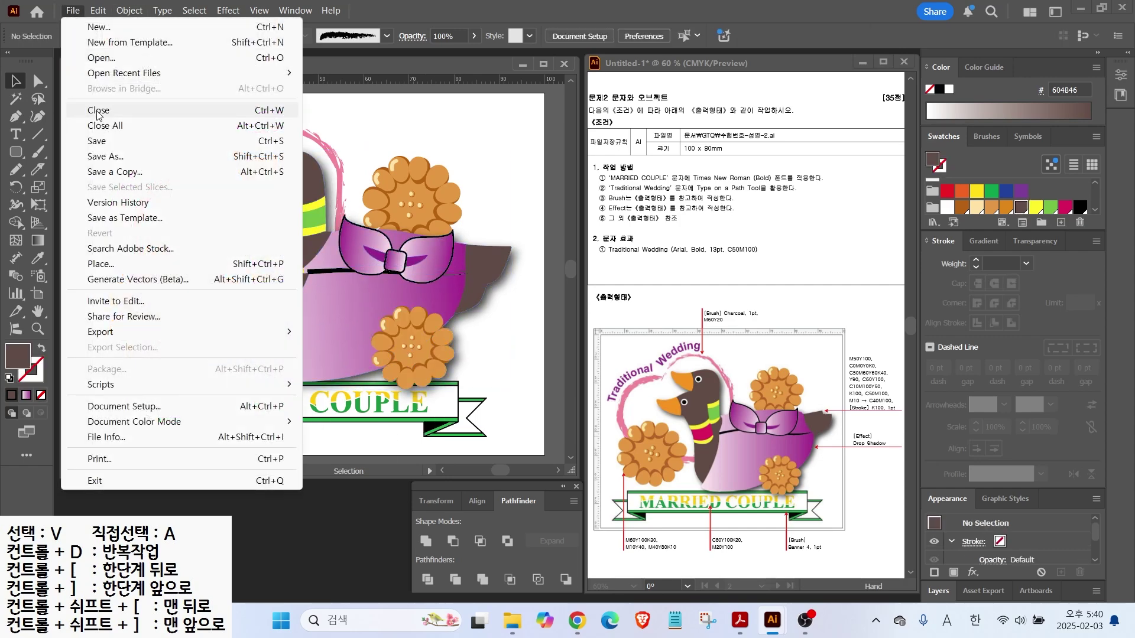
left_click(98, 142)
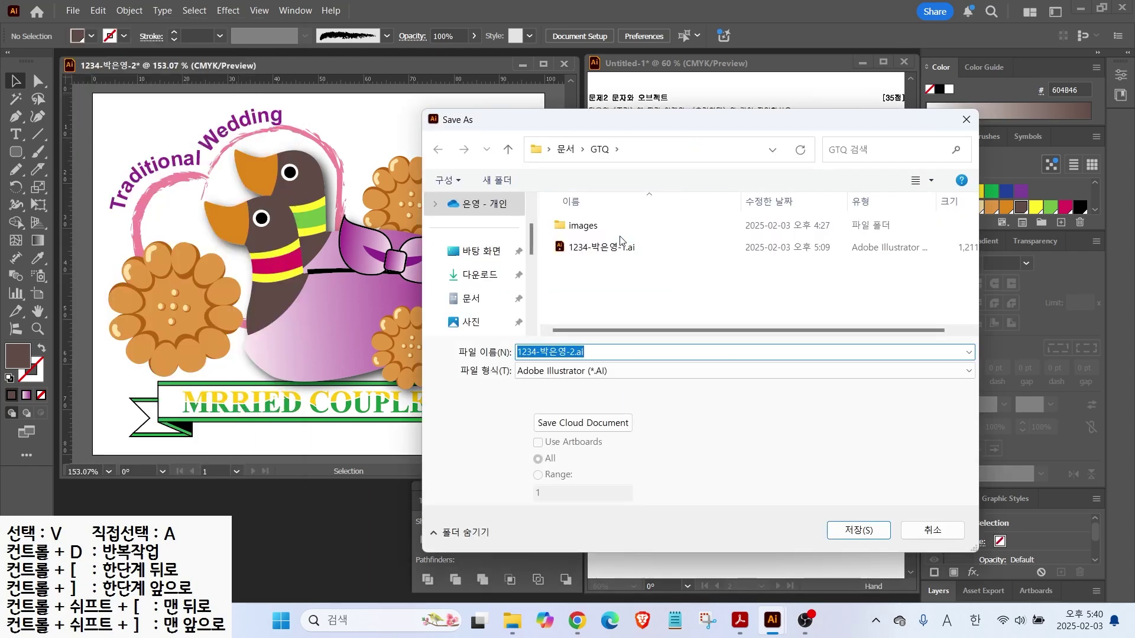
left_click(598, 151)
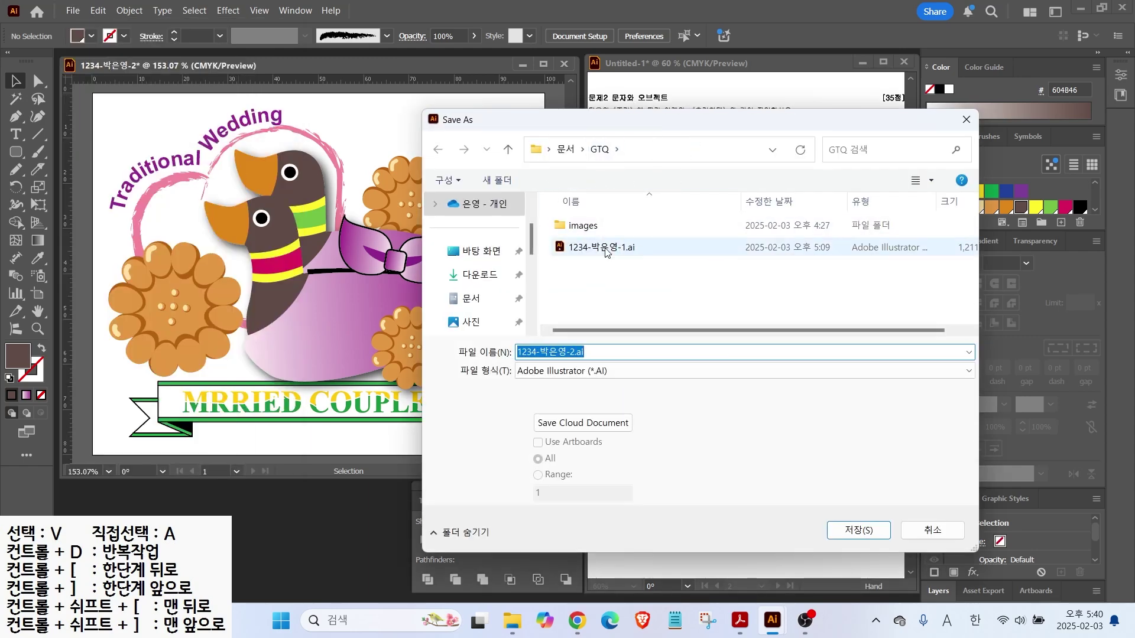
Save under the existing exam file name with default Illustrator options and close the document
left_click(851, 530)
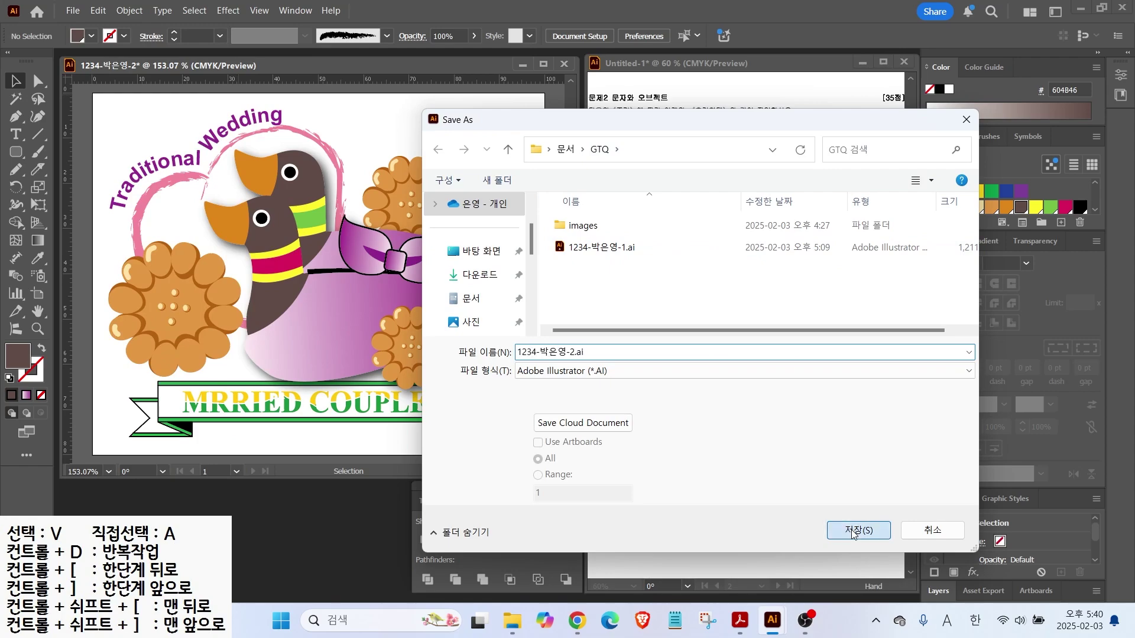
left_click(632, 515)
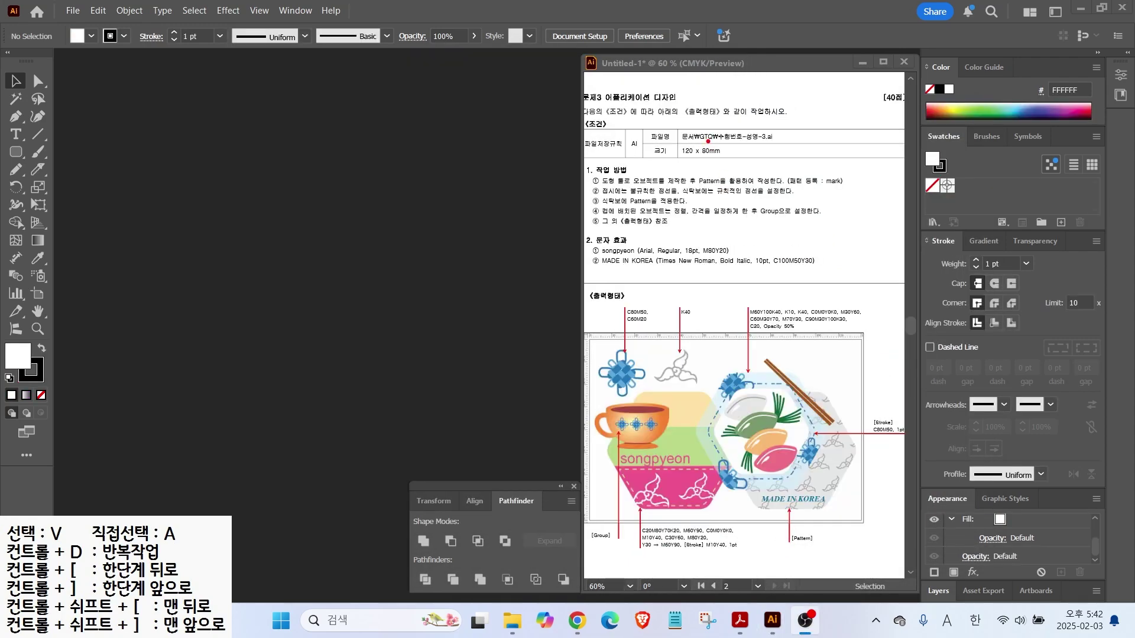
left_click_drag(708, 157, 745, 219)
Create a new 120 × 80 mm CMYK document named with the candidate's exam ID
key("Escape")
left_click(600, 201)
left_click(73, 11)
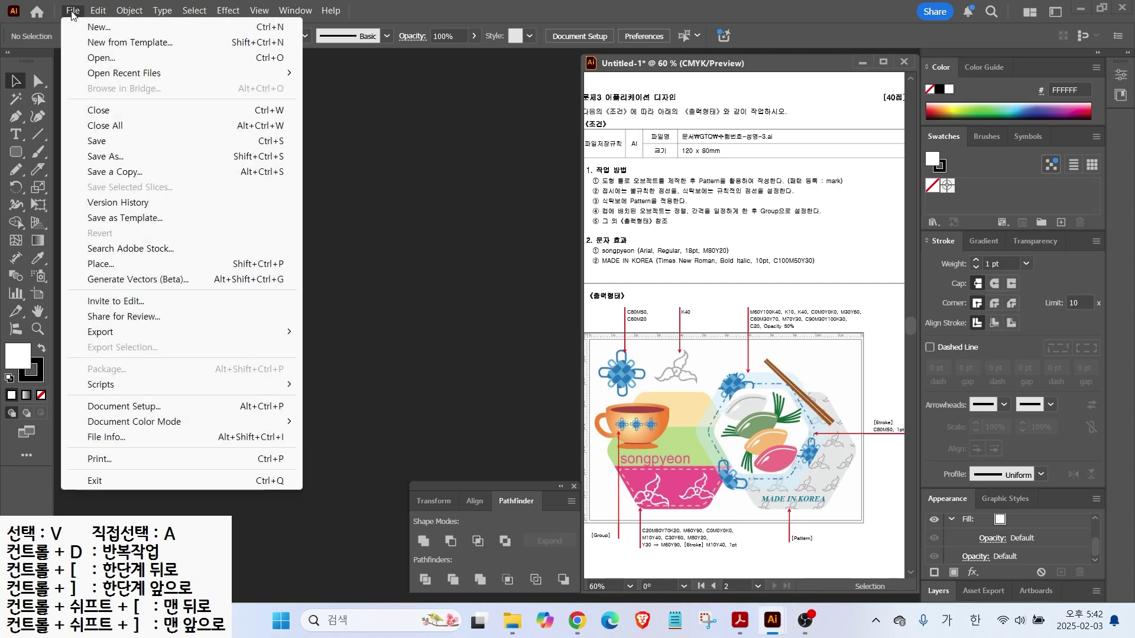
left_click(91, 23)
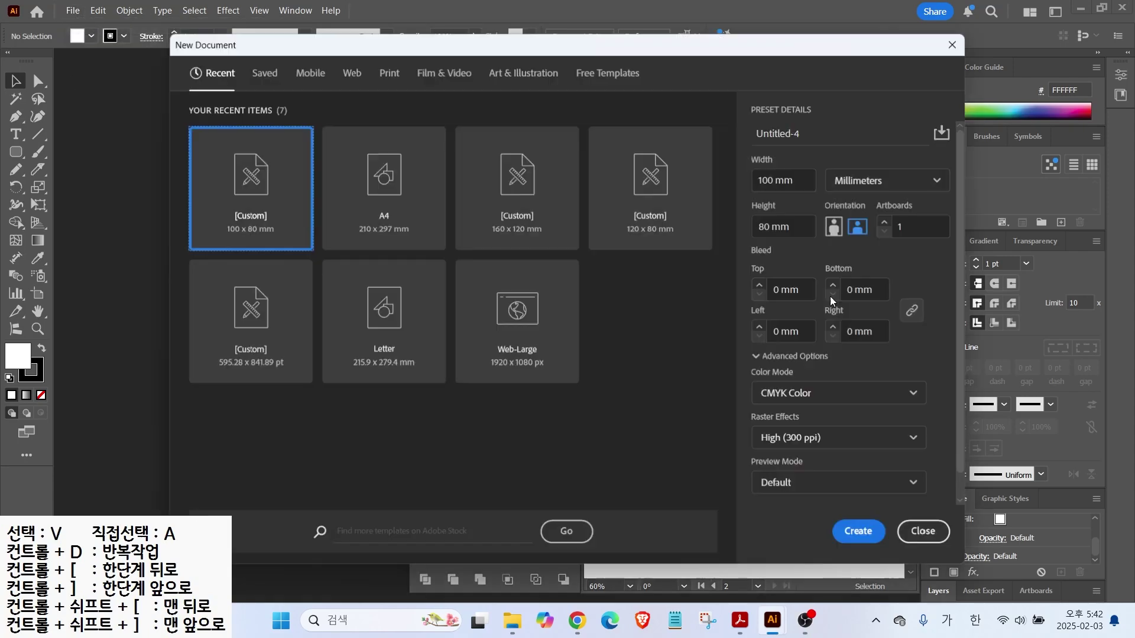
double_click(806, 134)
type("1234")
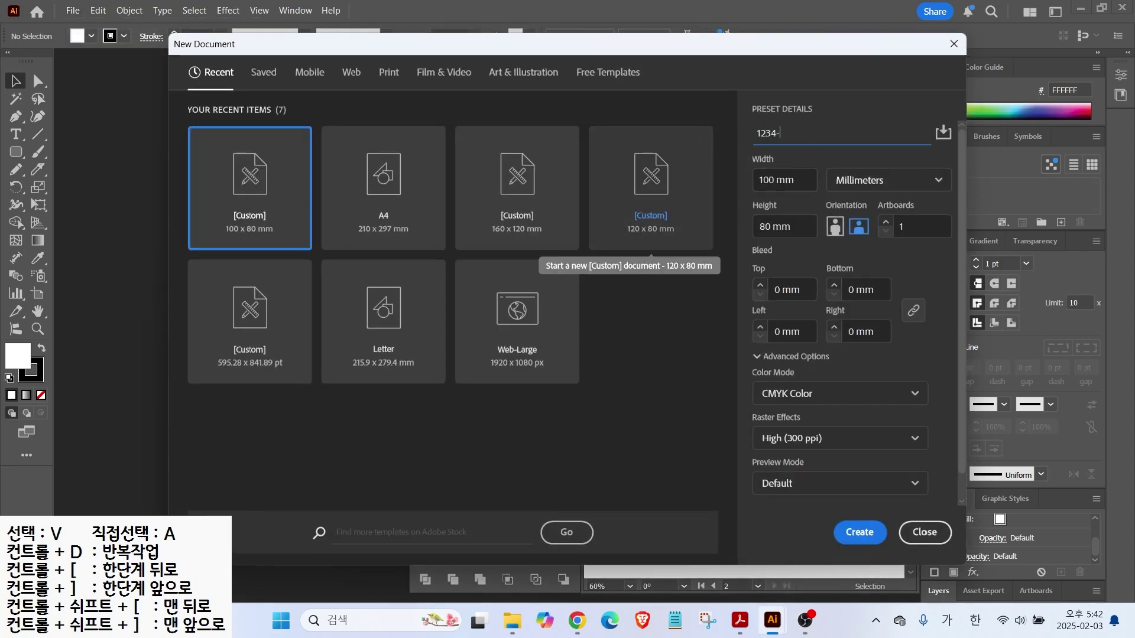
type("-박ㅇ")
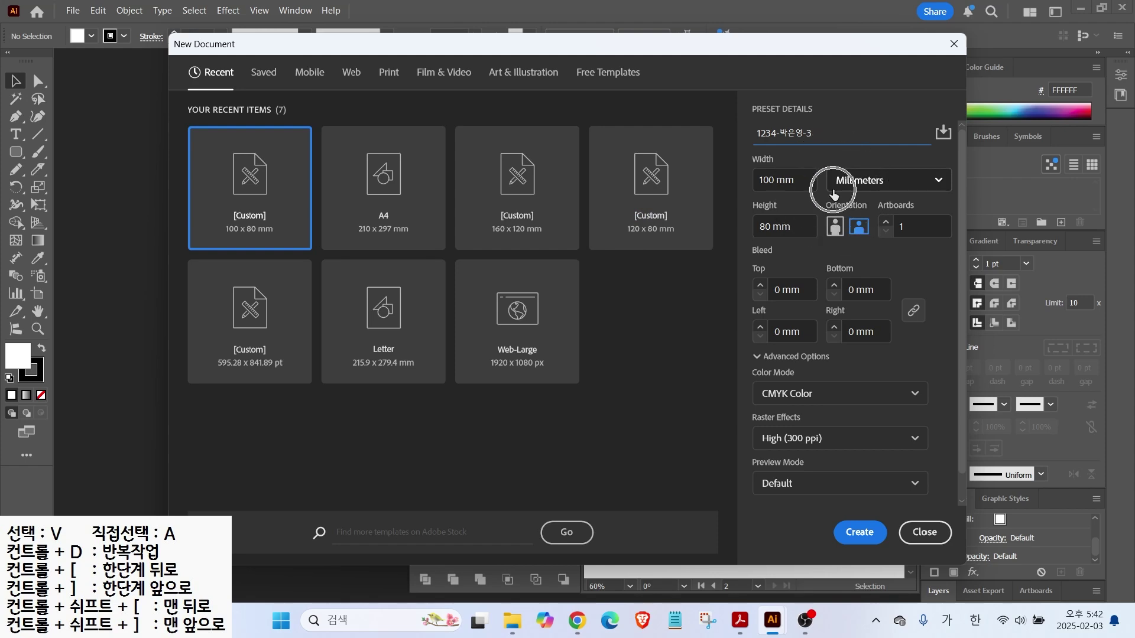
left_click_drag(798, 179, 735, 174)
type("120")
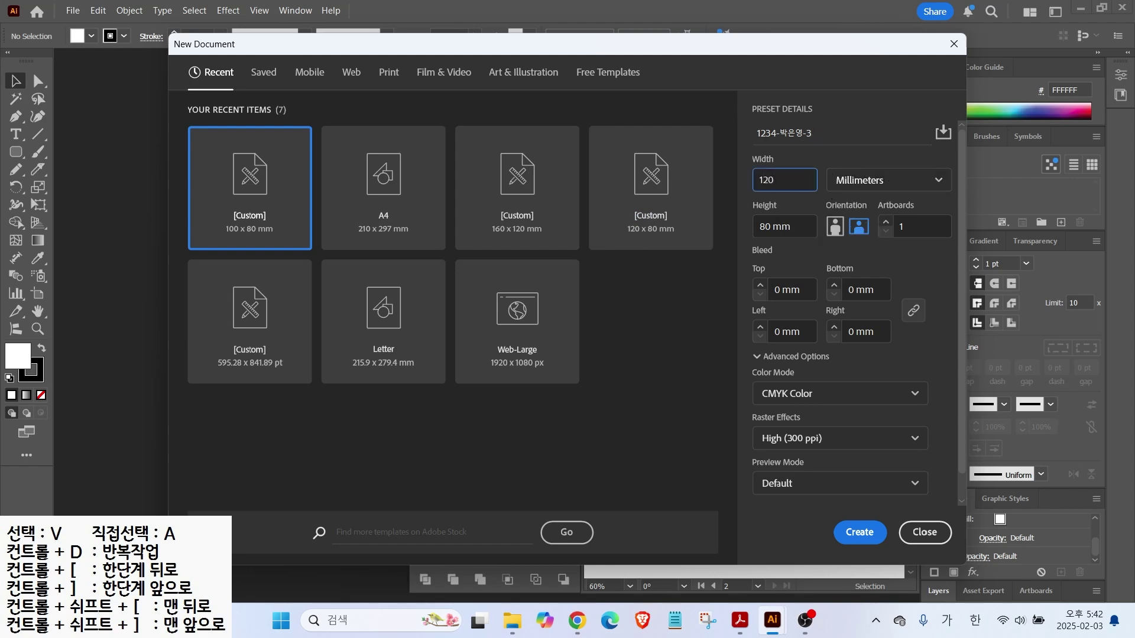
key("Return")
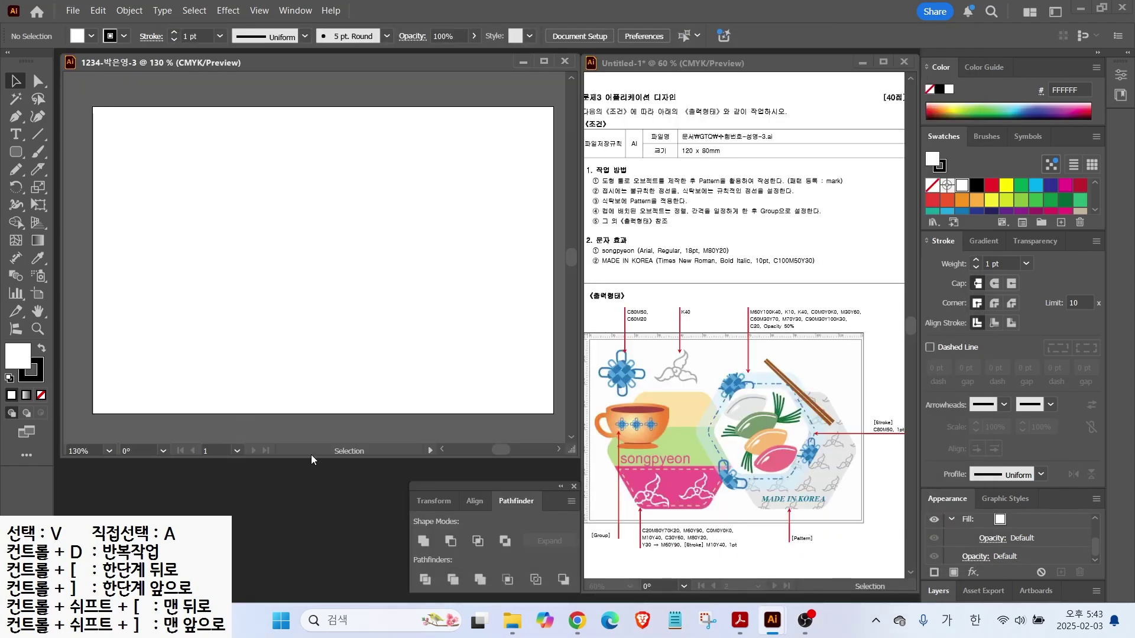
Turn on rulers around the new artboard and pull guides onto it
left_click_drag(658, 333, 683, 299)
key("ctrl+r")
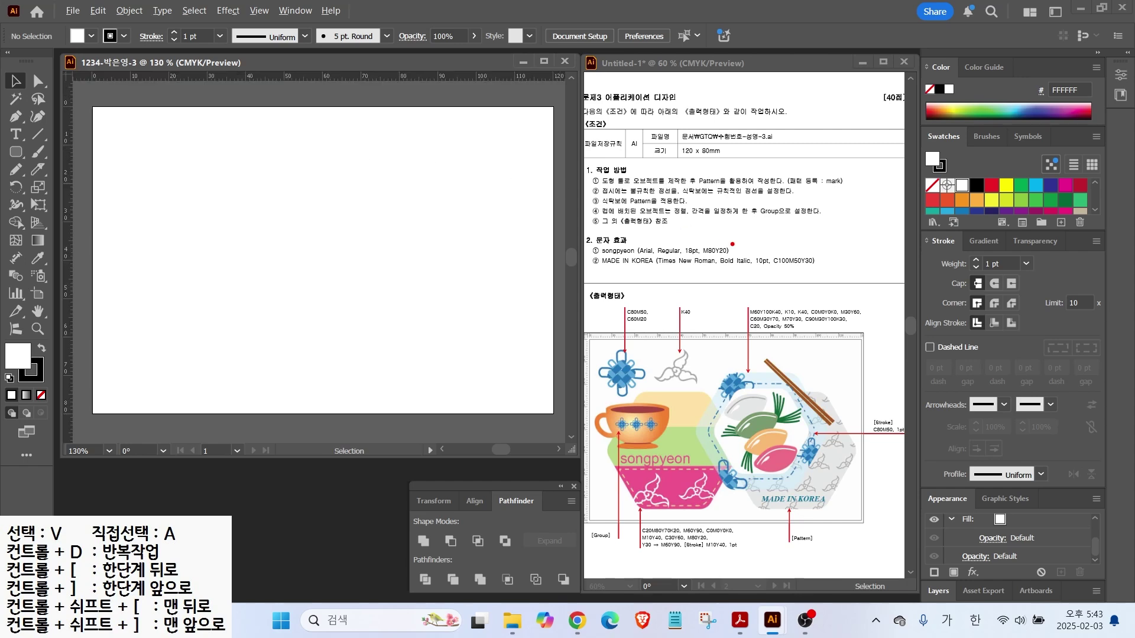
left_click_drag(807, 177, 856, 136)
left_click_drag(782, 189, 860, 189)
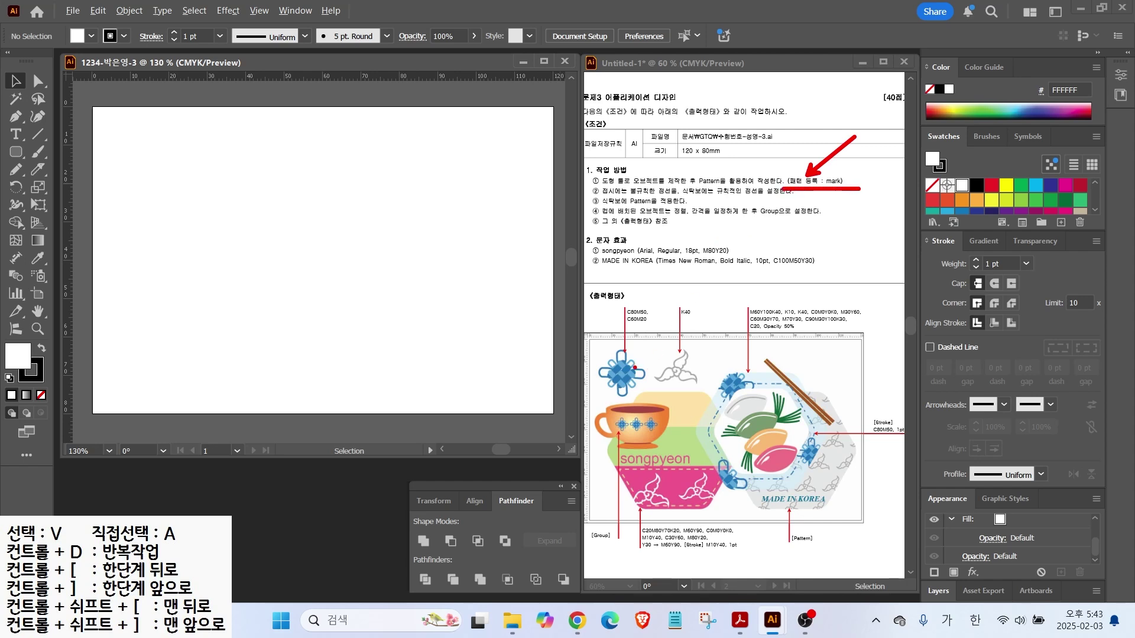
key("Escape")
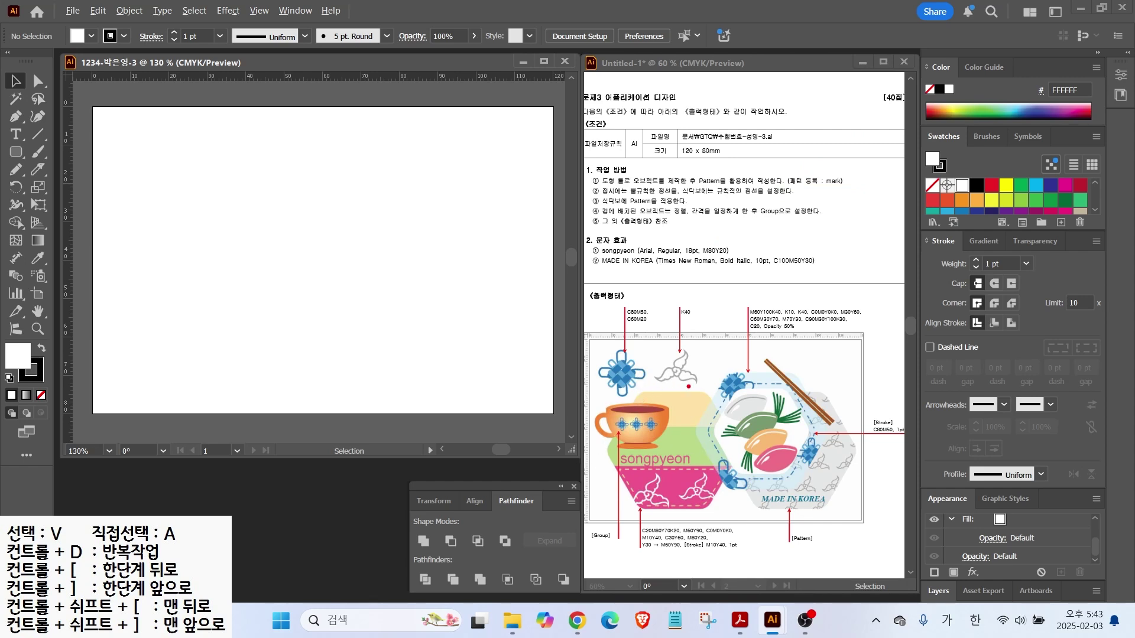
mouse_move(689, 388)
left_mouse_down()
mouse_move(656, 373)
mouse_move(697, 358)
left_mouse_up()
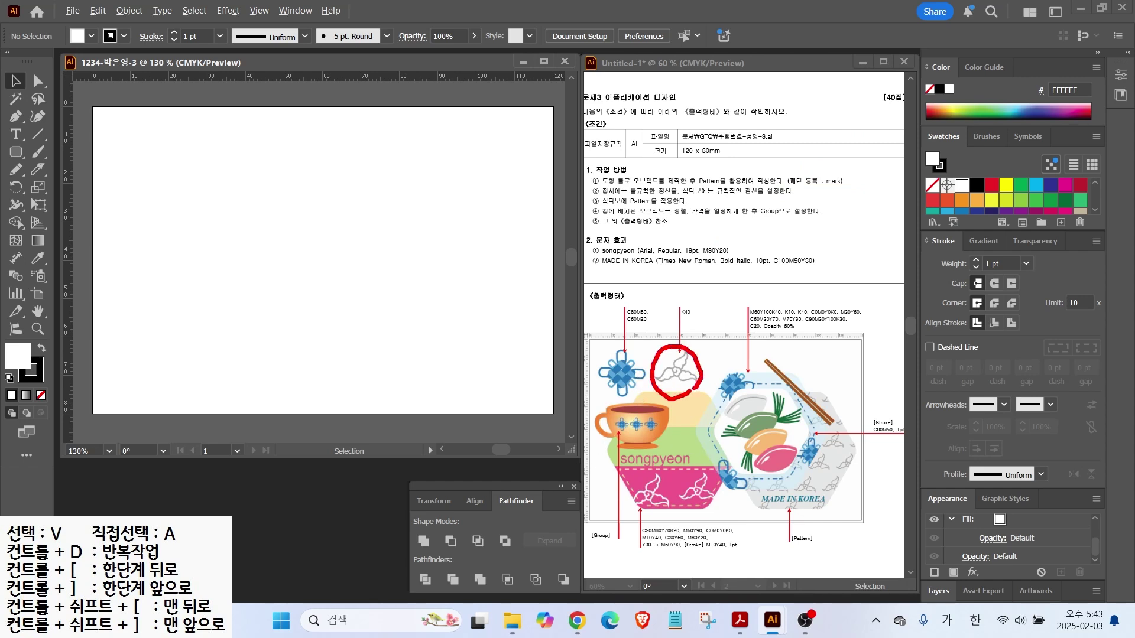
key("Escape")
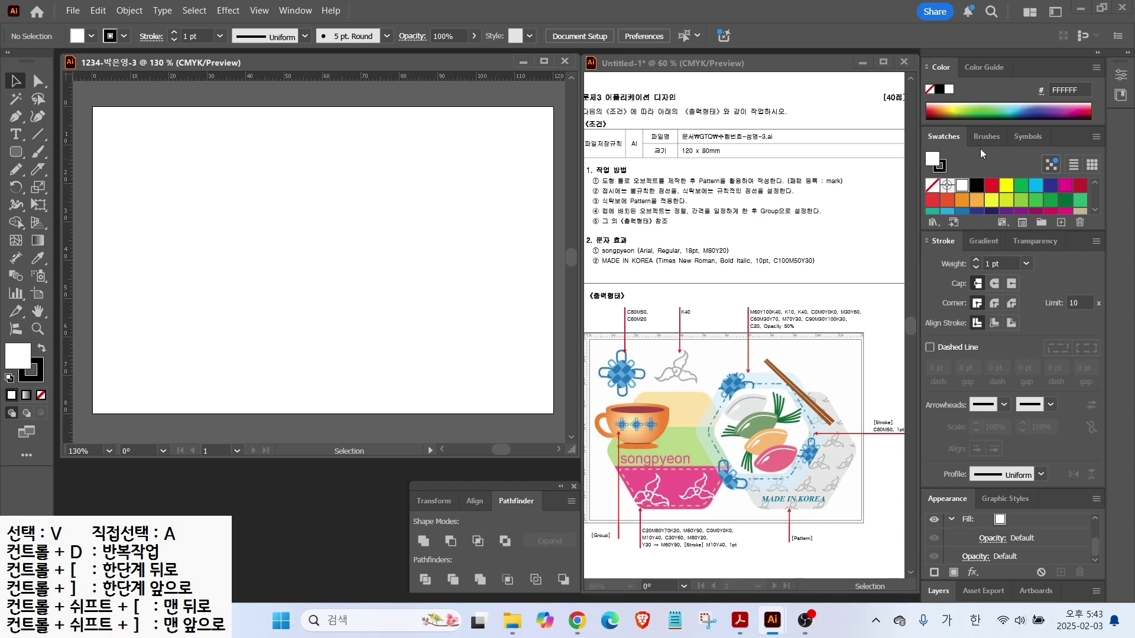
Add a new swatch group with a grey K40 swatch, and pull out a vertical guide
left_click(1041, 223)
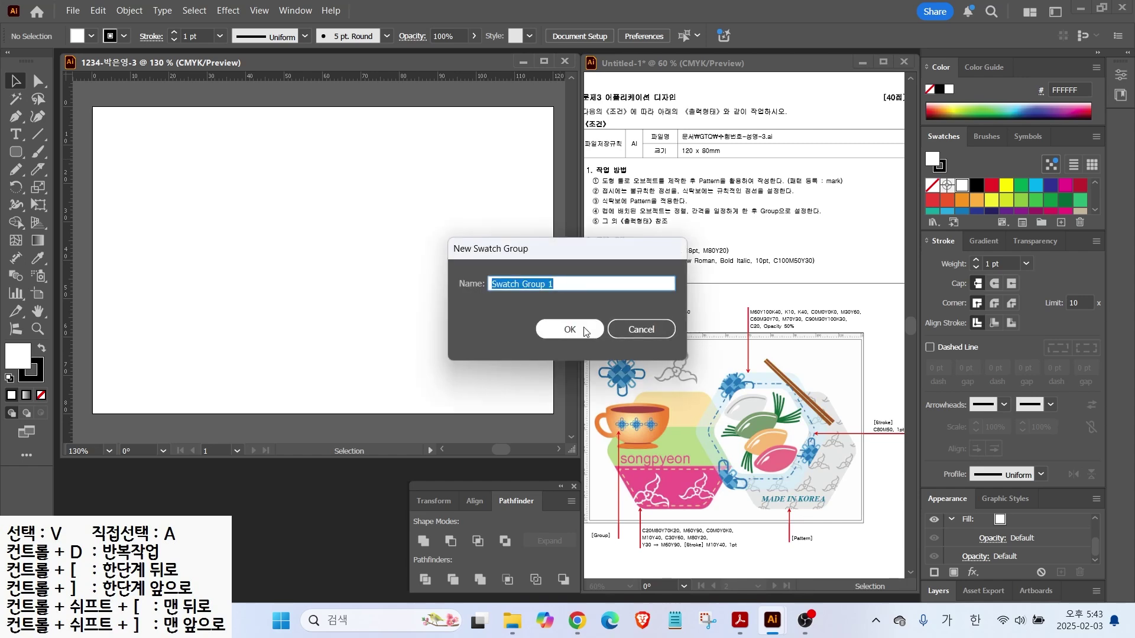
key("Return")
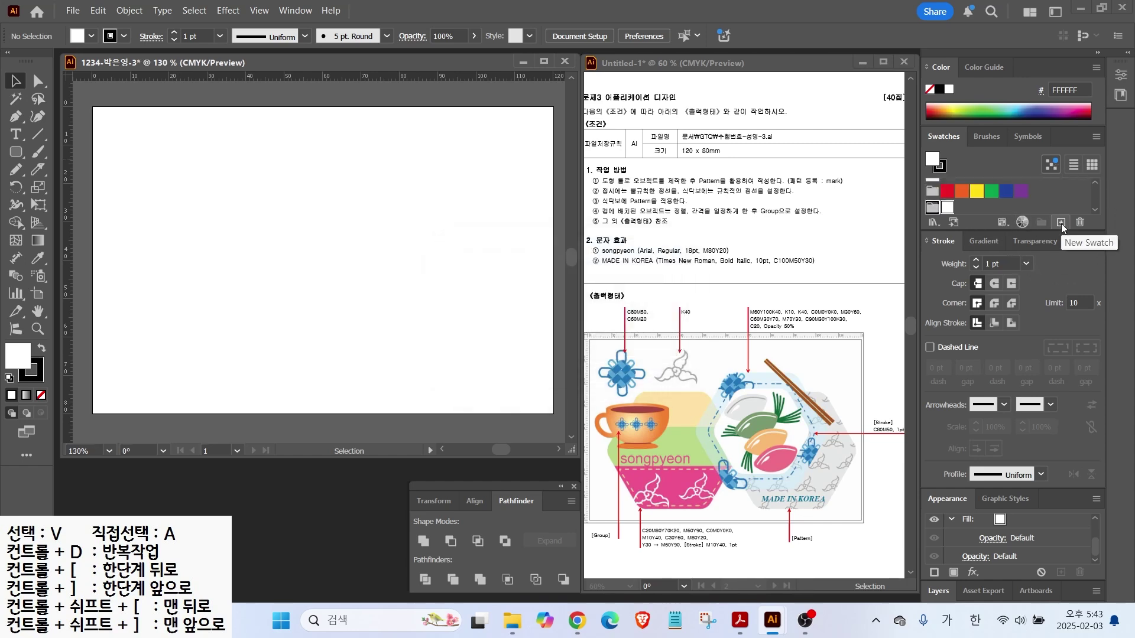
left_click(1061, 223)
left_click(834, 273)
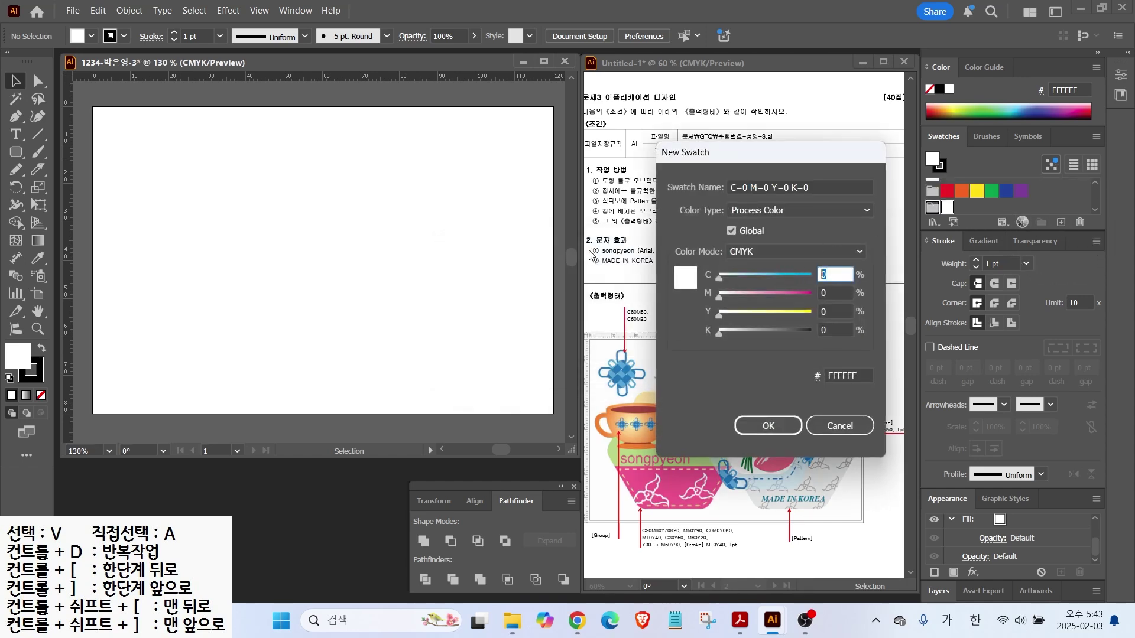
key("Tab")
key("Tab")
key("Tab")
type("40")
key("Return")
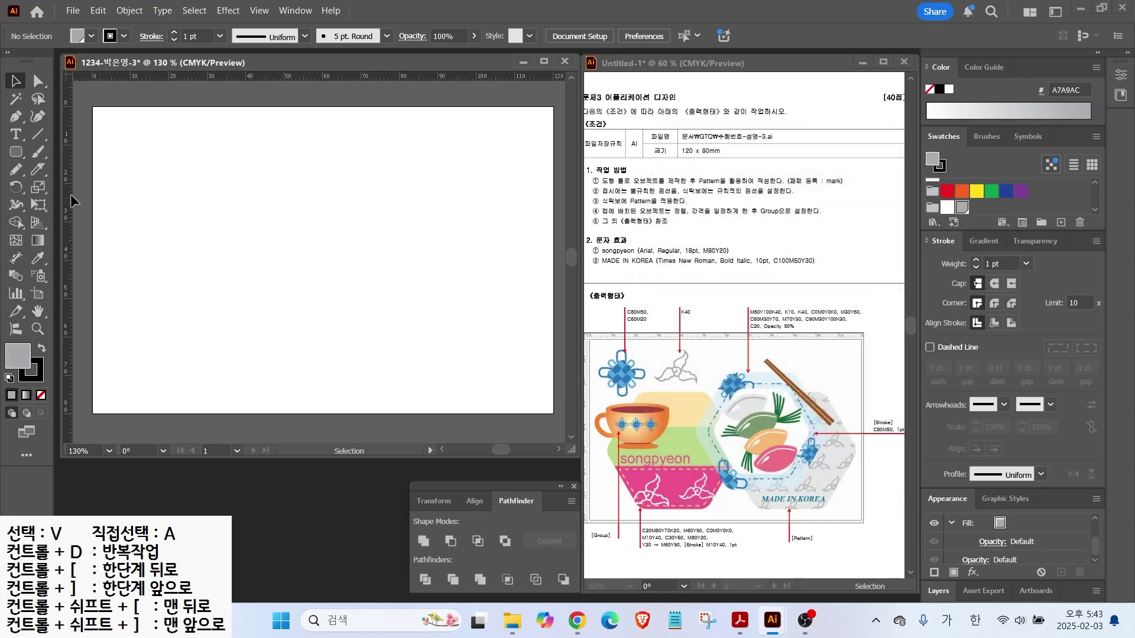
left_click_drag(69, 183, 165, 217)
Place two vertical guides, unlocking guides to shift the left one further right
left_click_drag(70, 168, 285, 200)
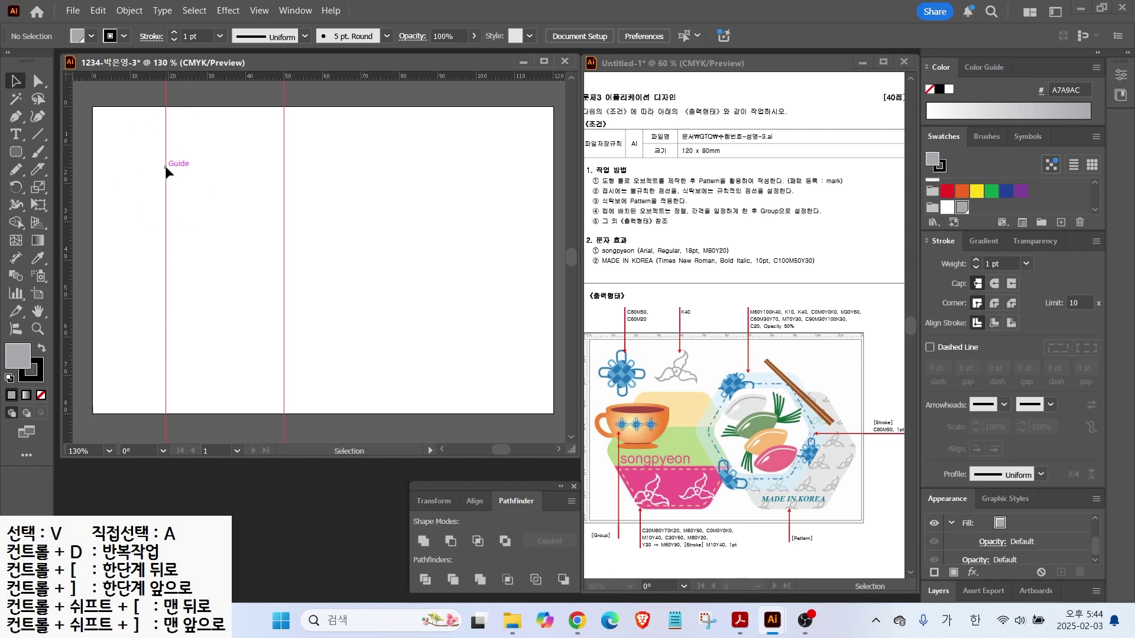
left_click(258, 10)
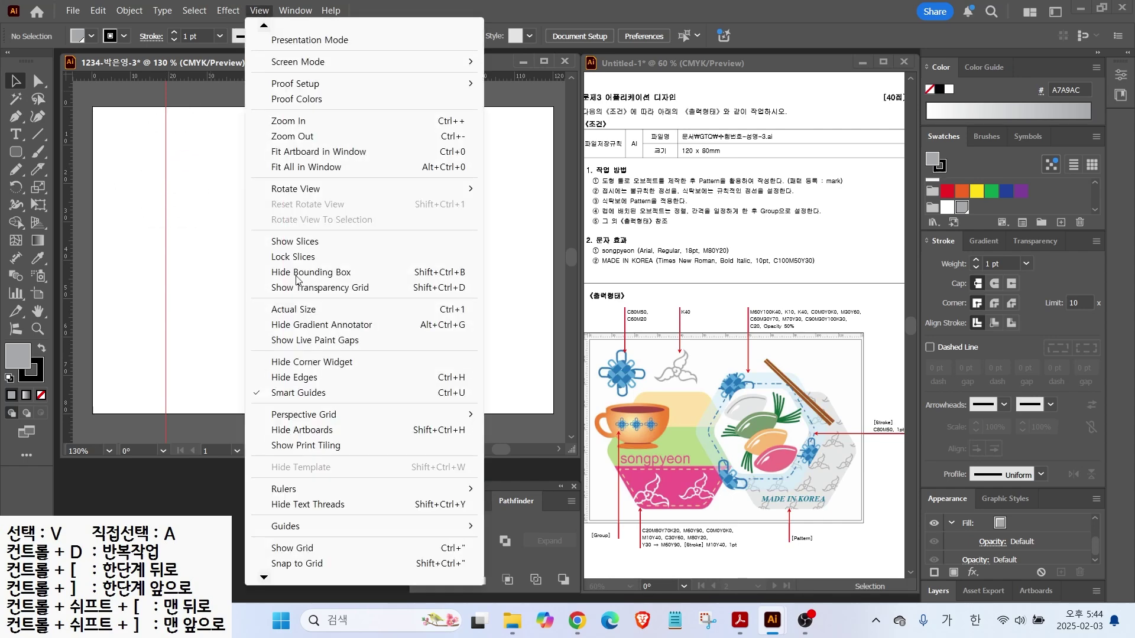
mouse_move(297, 528)
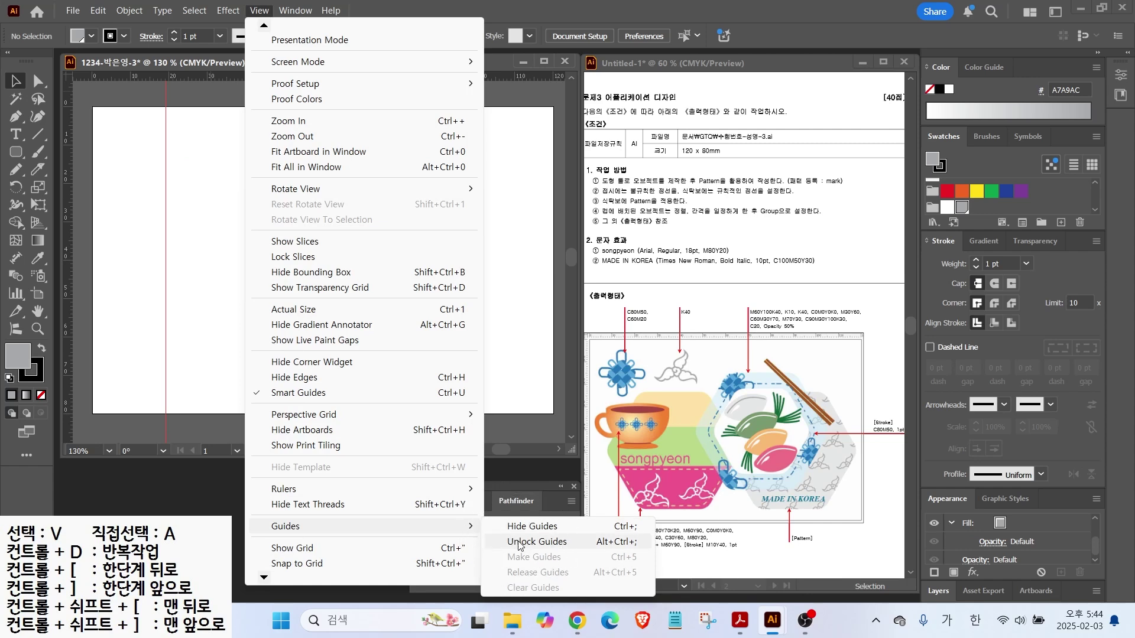
left_click(519, 545)
left_click_drag(164, 135, 189, 143)
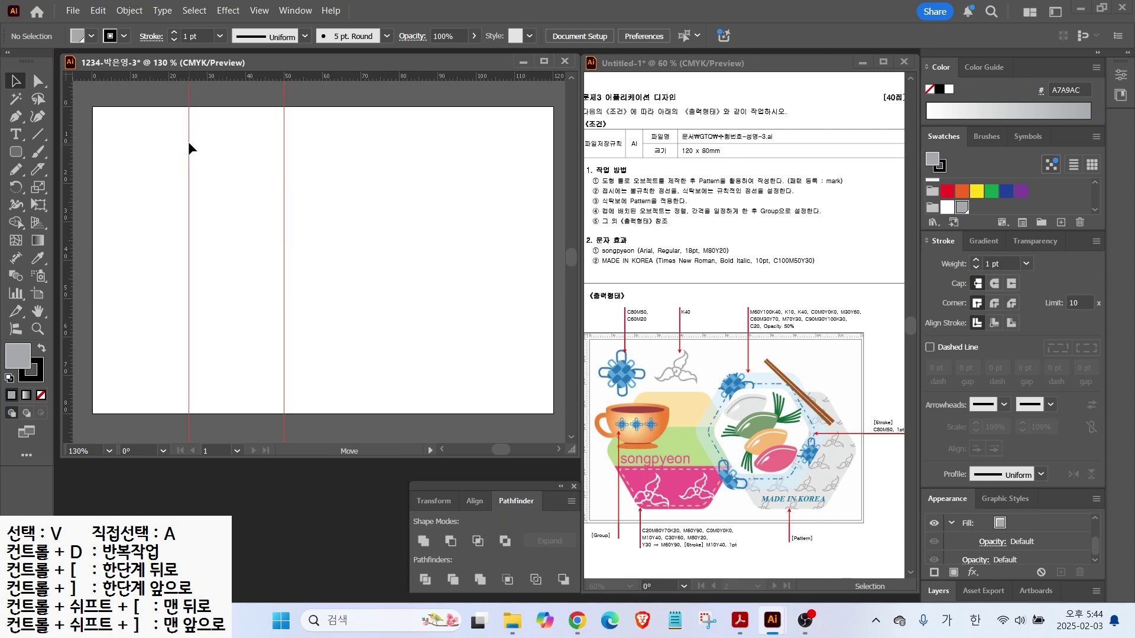
left_click_drag(189, 144, 196, 149)
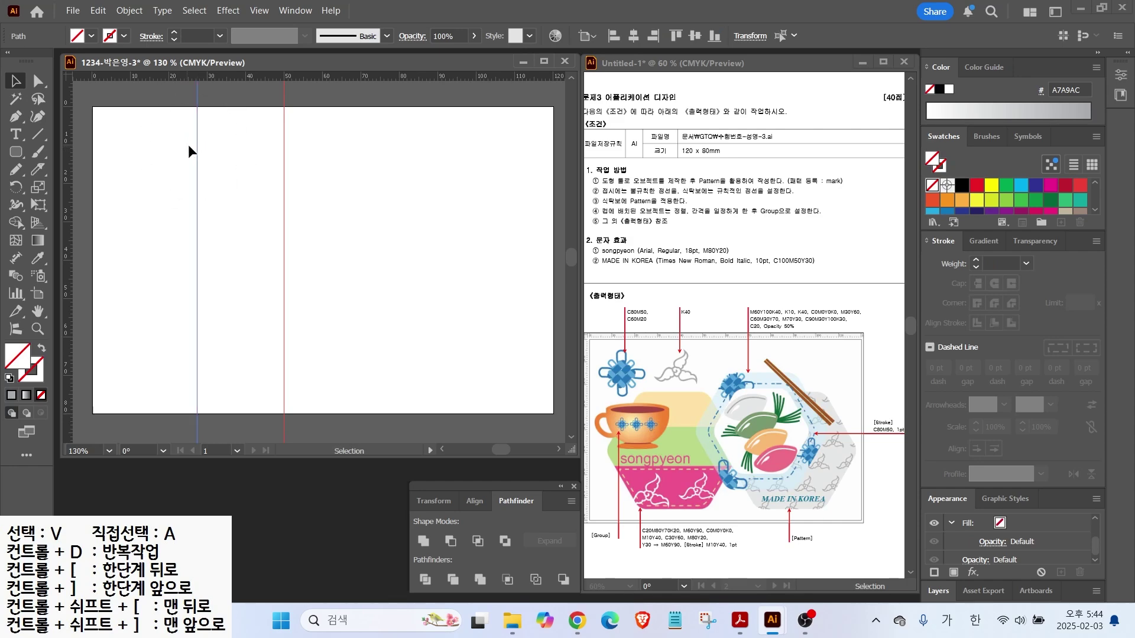
Lock the guides, add a horizontal guide, and reset to white fill with a 1 pt black stroke
left_click(258, 10)
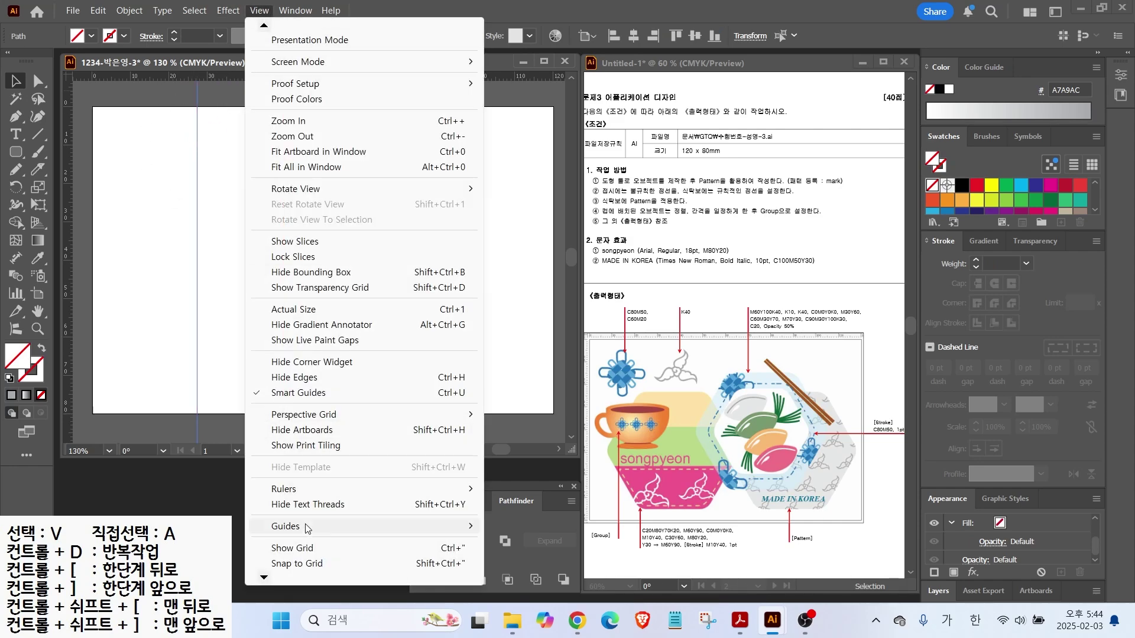
mouse_move(340, 535)
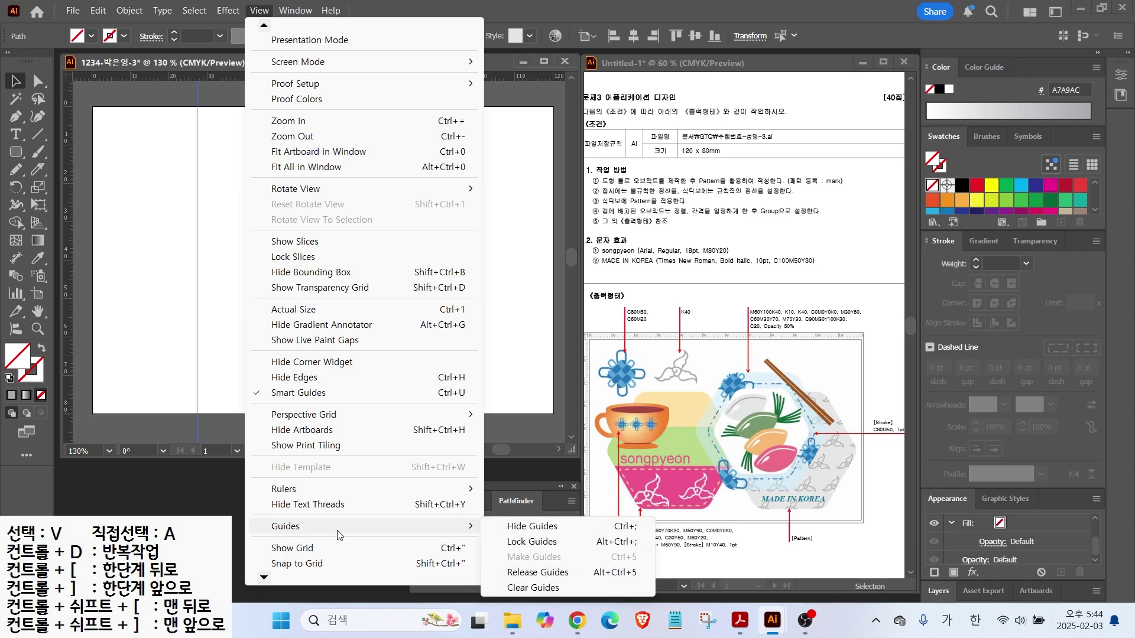
left_click(519, 542)
left_click_drag(204, 75, 203, 183)
scroll(231, 141, "up", 2)
scroll(232, 148, "up", 2)
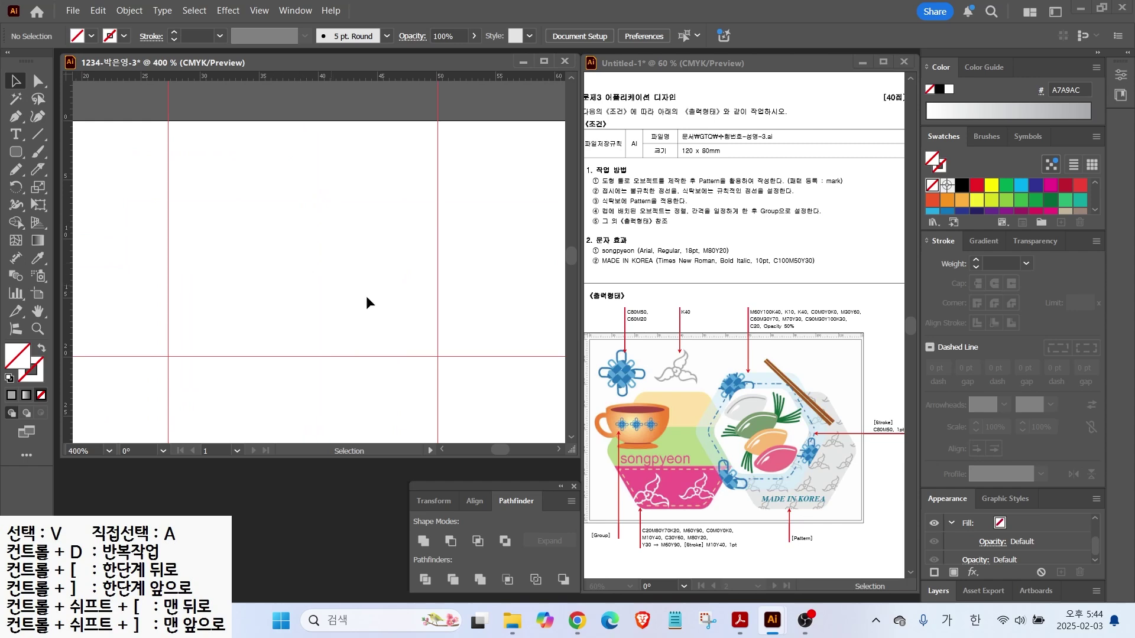
left_click_drag(687, 356, 720, 331)
left_click(9, 378)
key("p")
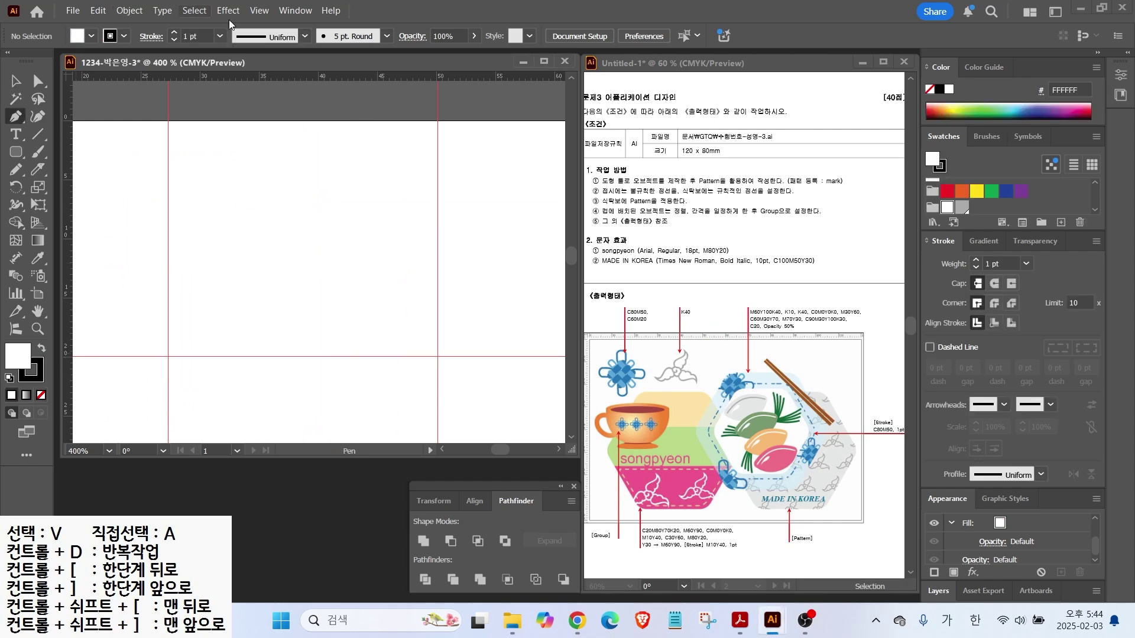
Draw a curled teardrop petal outline with a pointed tip at the top
left_click(286, 237)
mouse_move(277, 209)
left_mouse_down()
mouse_move(327, 171)
mouse_move(313, 246)
mouse_move(277, 235)
left_mouse_up()
left_click(308, 153)
left_click(329, 182)
left_click(330, 211)
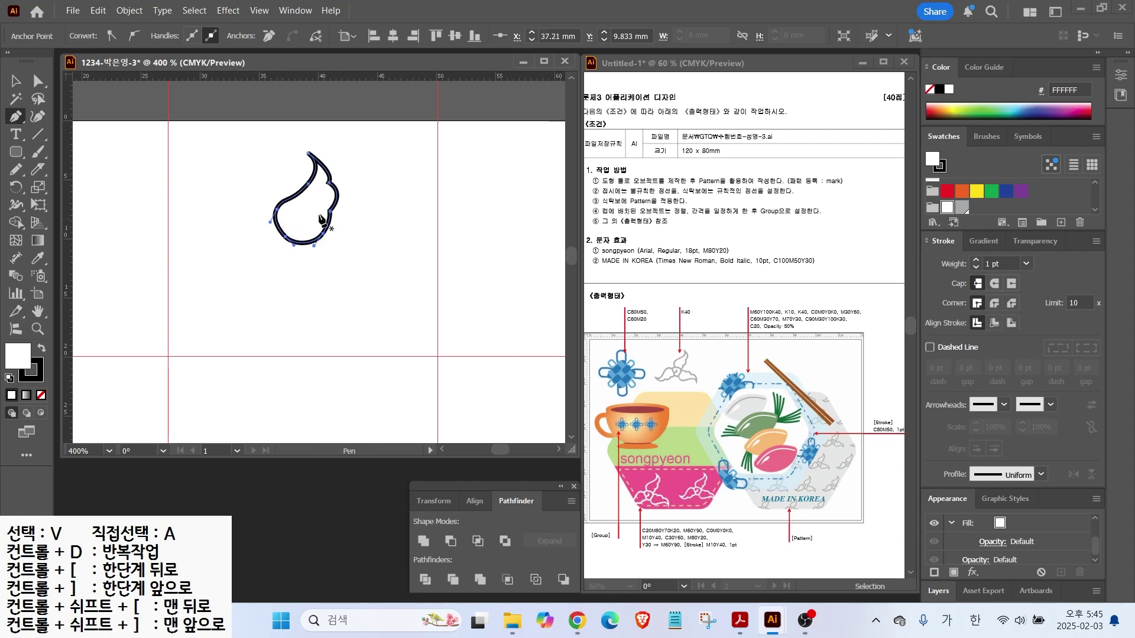
left_click(35, 83)
Reshape the petal by moving its lower-right and upper-right anchors
left_click(329, 212)
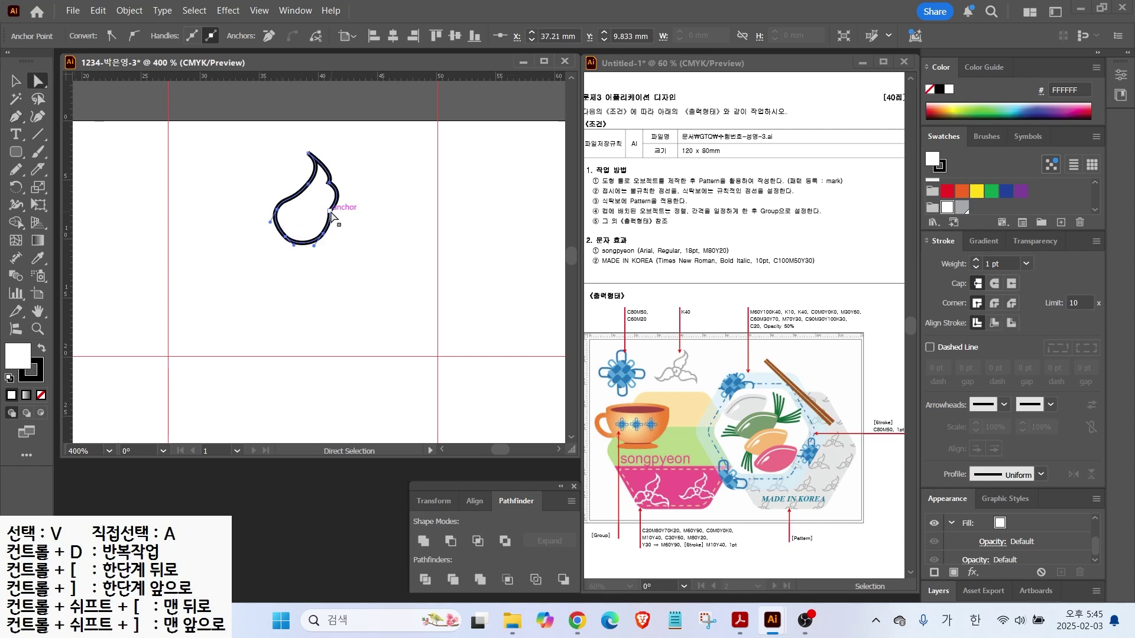
left_click_drag(323, 234, 329, 238)
left_click_drag(329, 211, 332, 217)
left_click(329, 183)
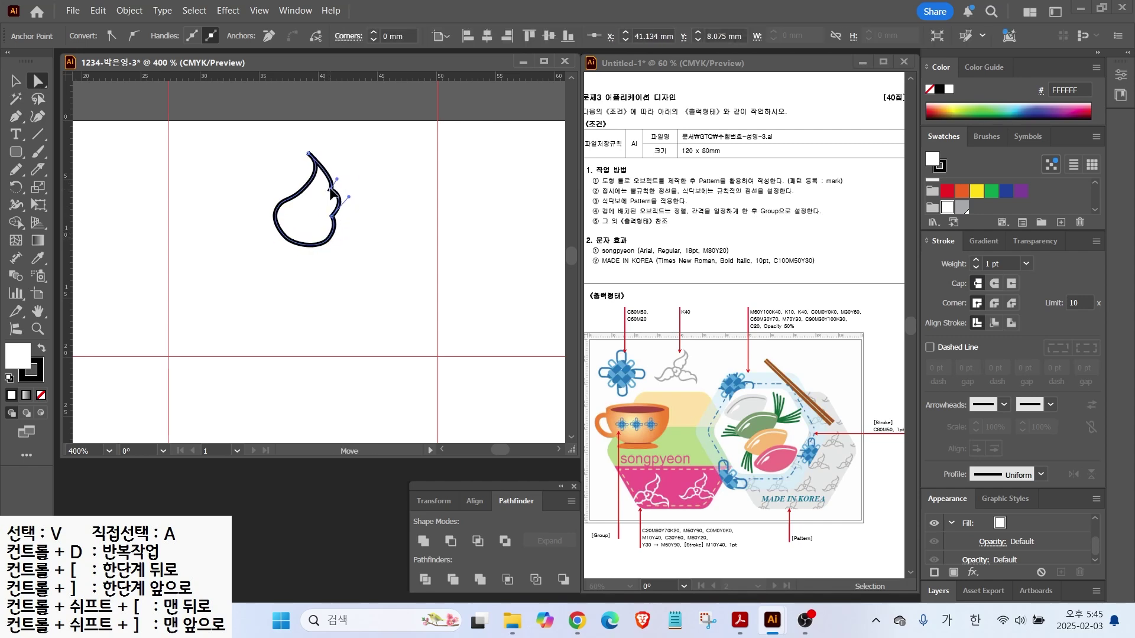
left_click(308, 183)
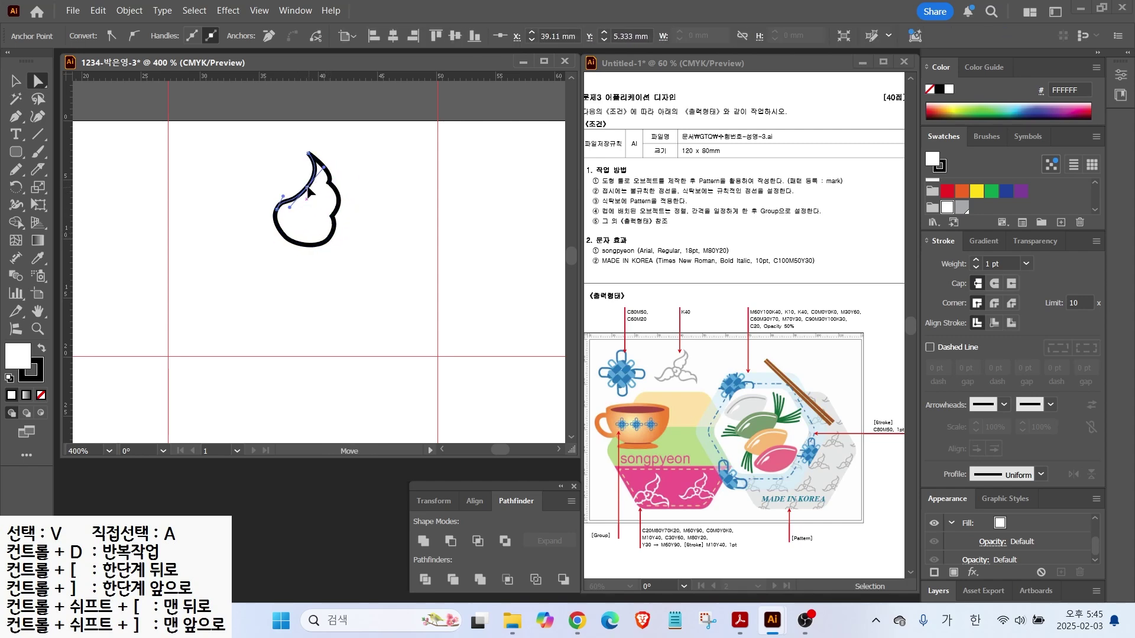
left_click_drag(330, 183, 335, 160)
left_click(308, 154)
left_click(285, 238)
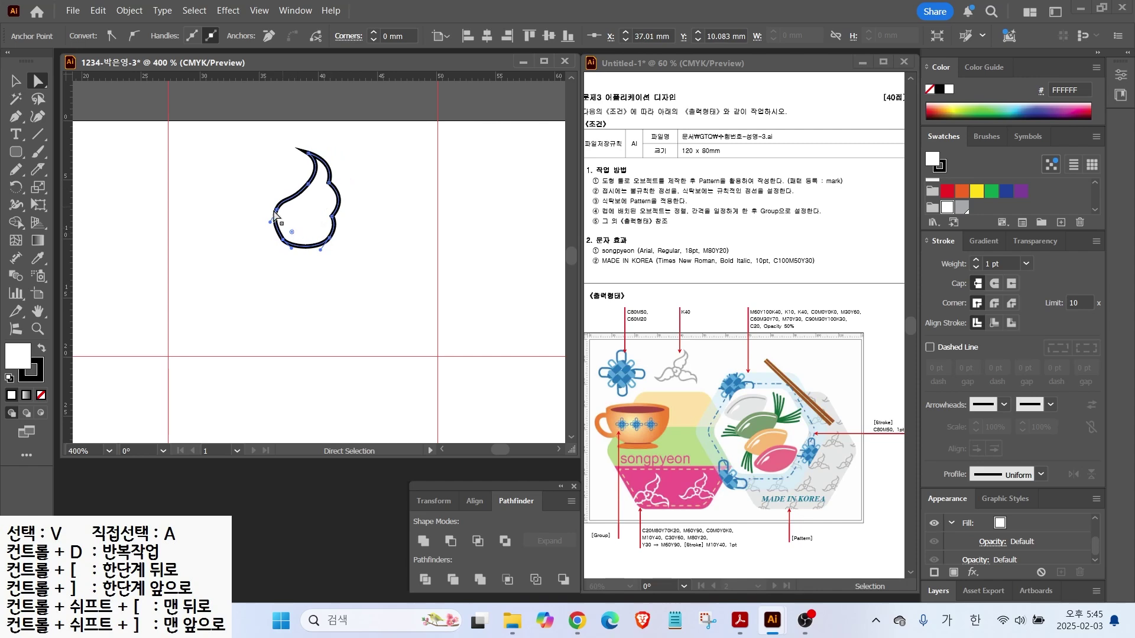
Stroke the petal grey A7A9AC and place a copy below and to the right
left_click(35, 376)
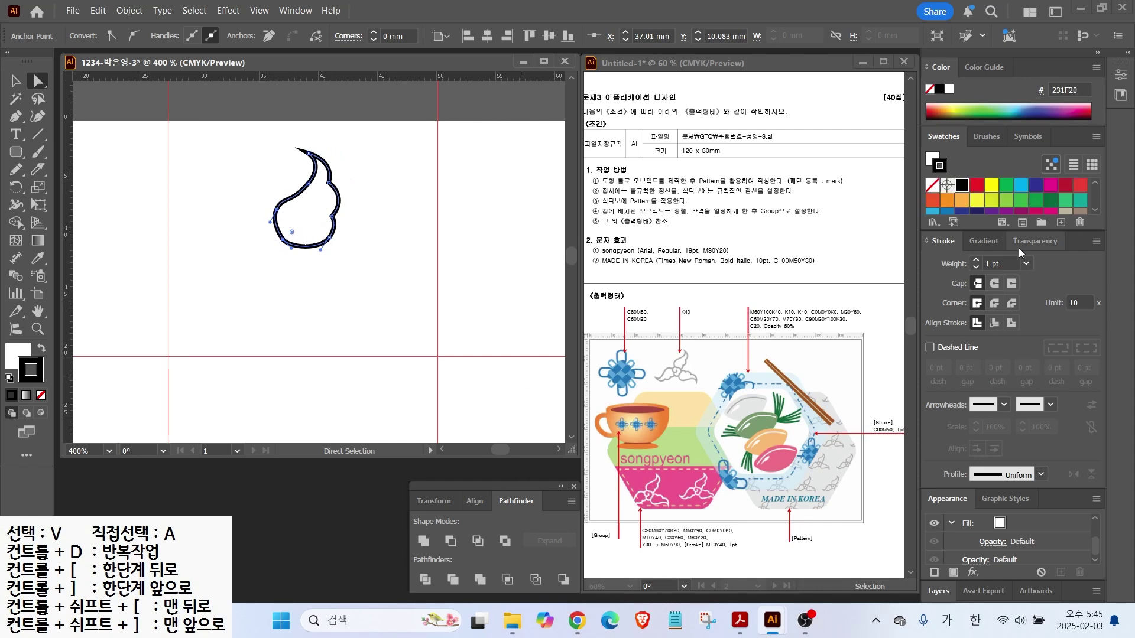
scroll(998, 189, "down", 5)
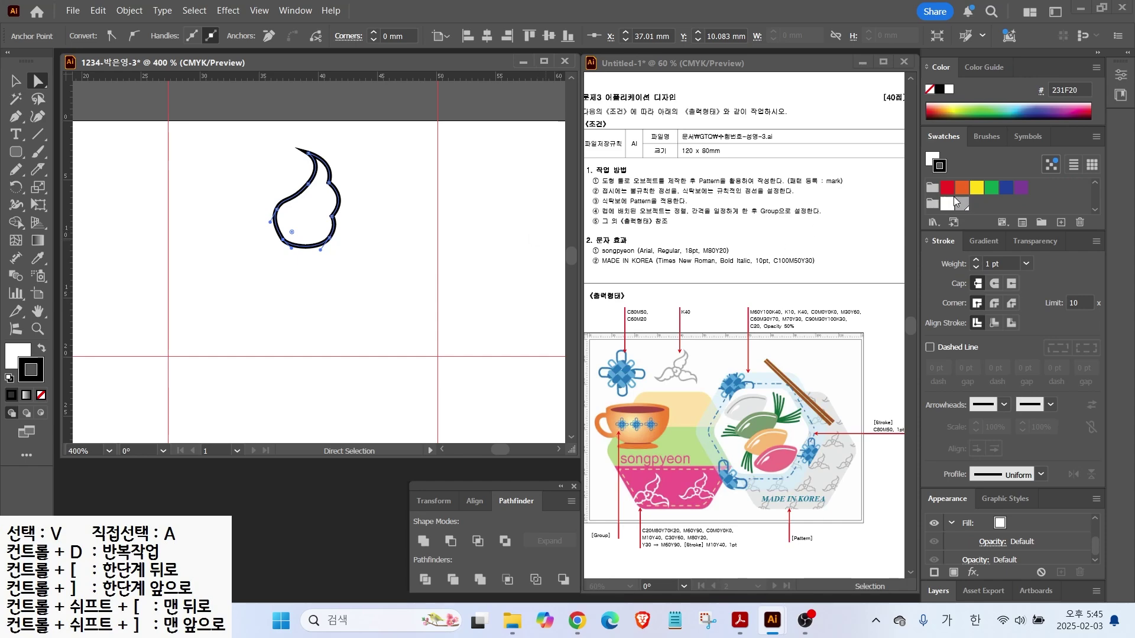
left_click(955, 200)
key("v")
left_click(257, 172)
left_click_drag(299, 216, 357, 289)
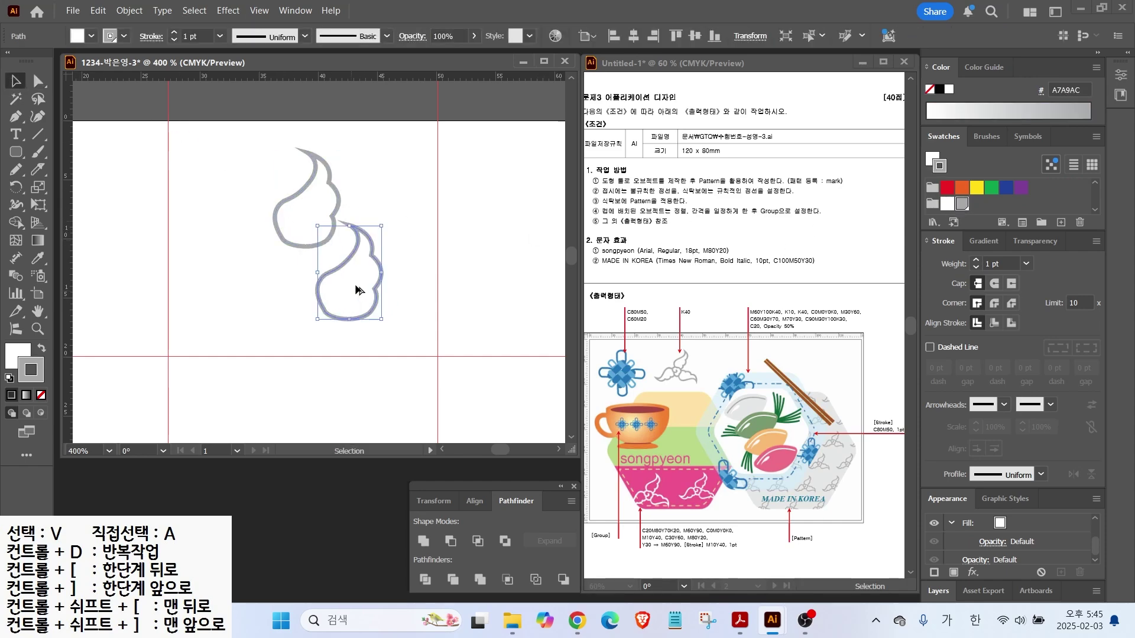
right_click(368, 269)
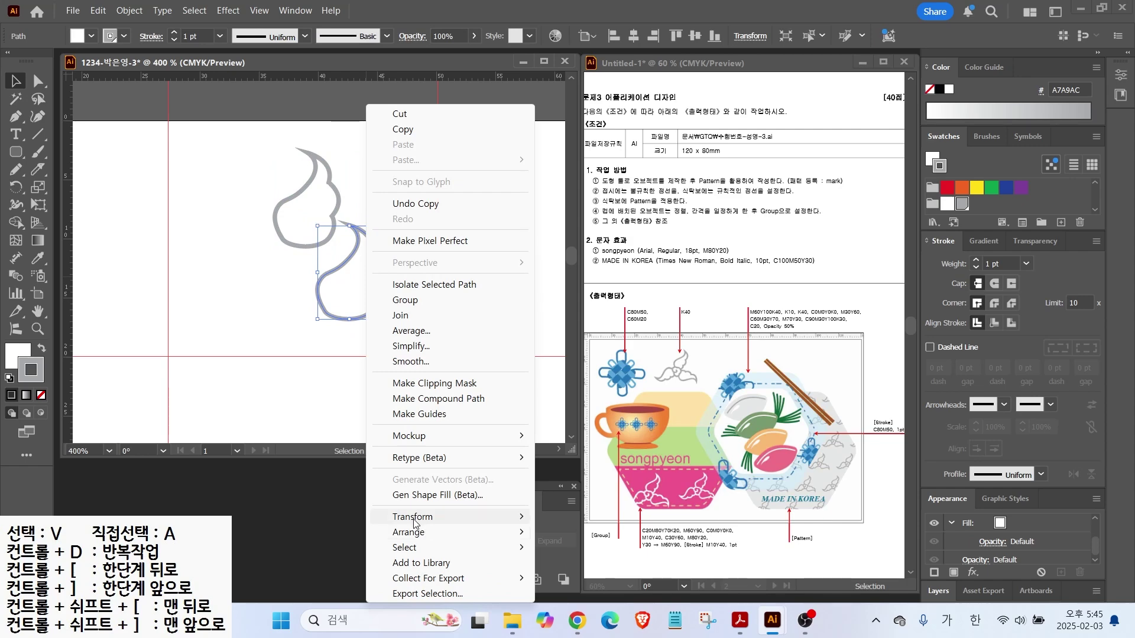
Reflect the copied petal across the horizontal axis
mouse_move(413, 523)
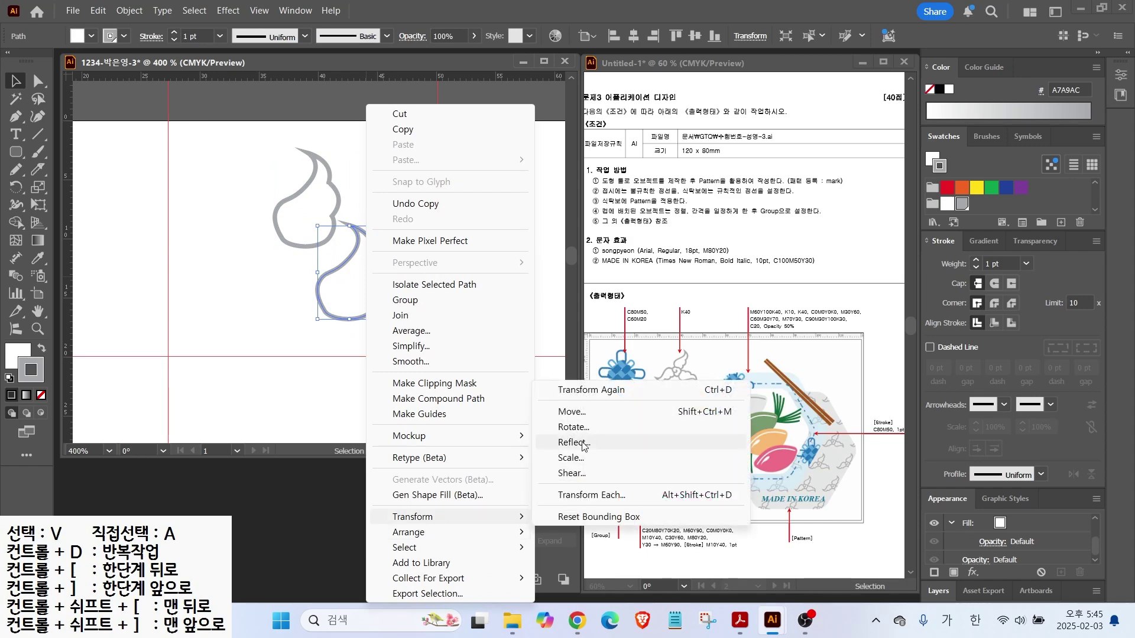
left_click(582, 444)
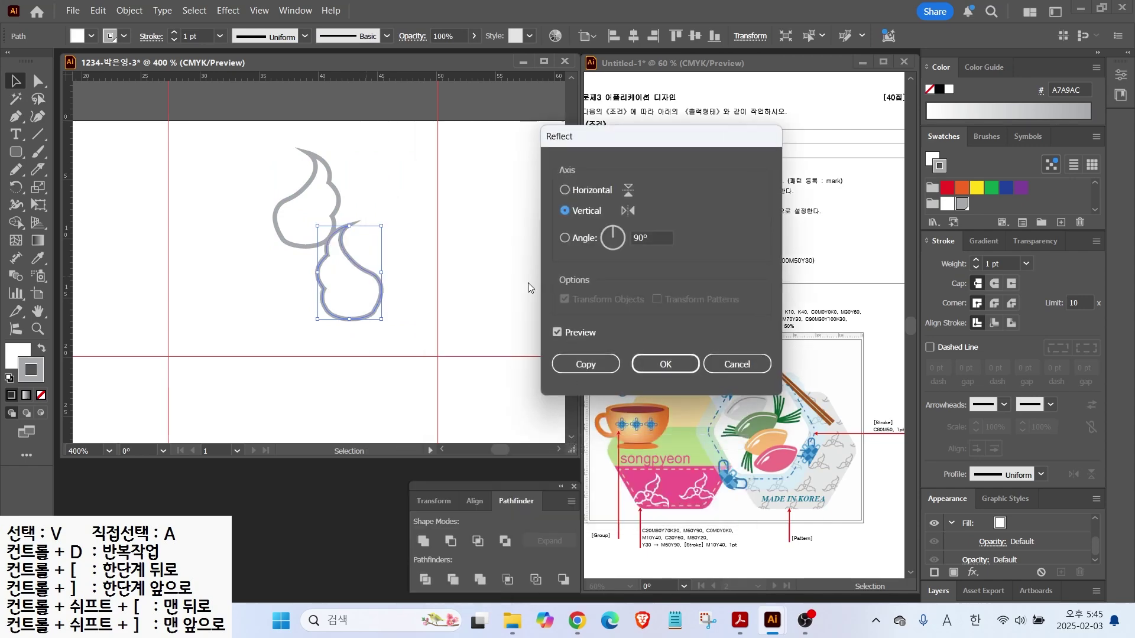
left_click(566, 190)
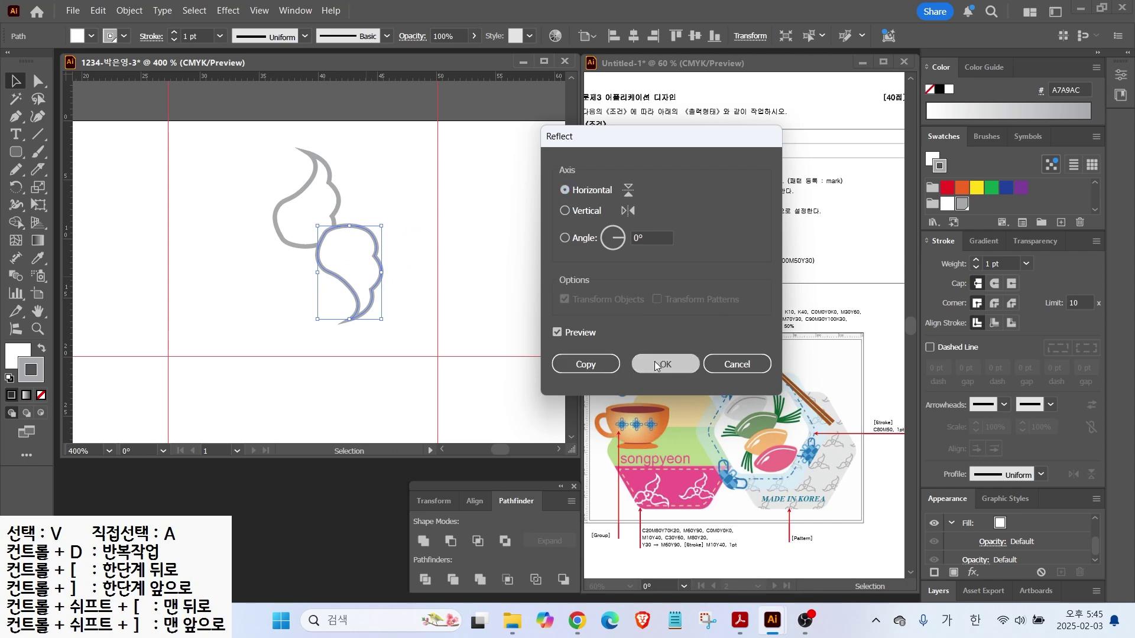
left_click(665, 364)
Move the flipped petal down-left and rotate it into the lower position
left_click_drag(376, 272, 351, 293)
left_click_drag(364, 358, 412, 289)
left_click_drag(328, 275, 394, 302)
Add a rotated third petal on the left, then scale all three petals up together
left_click_drag(317, 279, 216, 277)
left_click_drag(223, 233, 270, 311)
left_click_drag(248, 290, 247, 270)
key("ctrl+a")
mouse_move(376, 339)
left_mouse_down()
mouse_move(443, 360)
mouse_move(413, 349)
left_mouse_up()
Draw a curled spiral path with the Pen tool where the three petals meet
left_click(230, 201)
key("ctrl+=")
key("p")
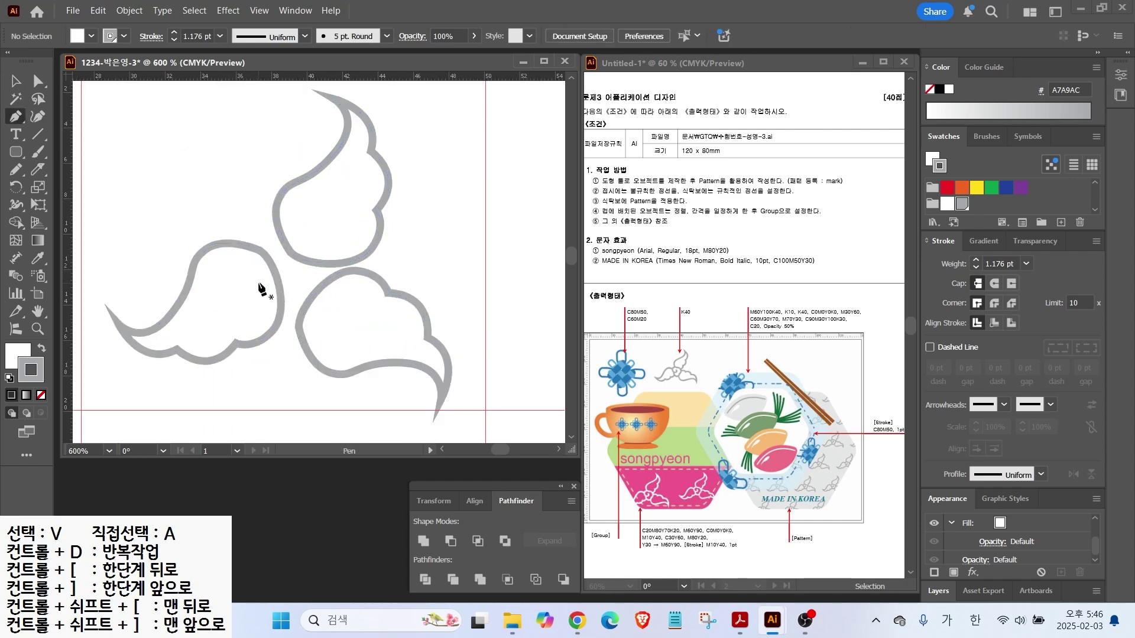
left_click(261, 270)
left_click_drag(270, 282, 228, 285)
left_click_drag(239, 233, 264, 209)
left_click(296, 239)
left_click_drag(340, 237, 272, 318)
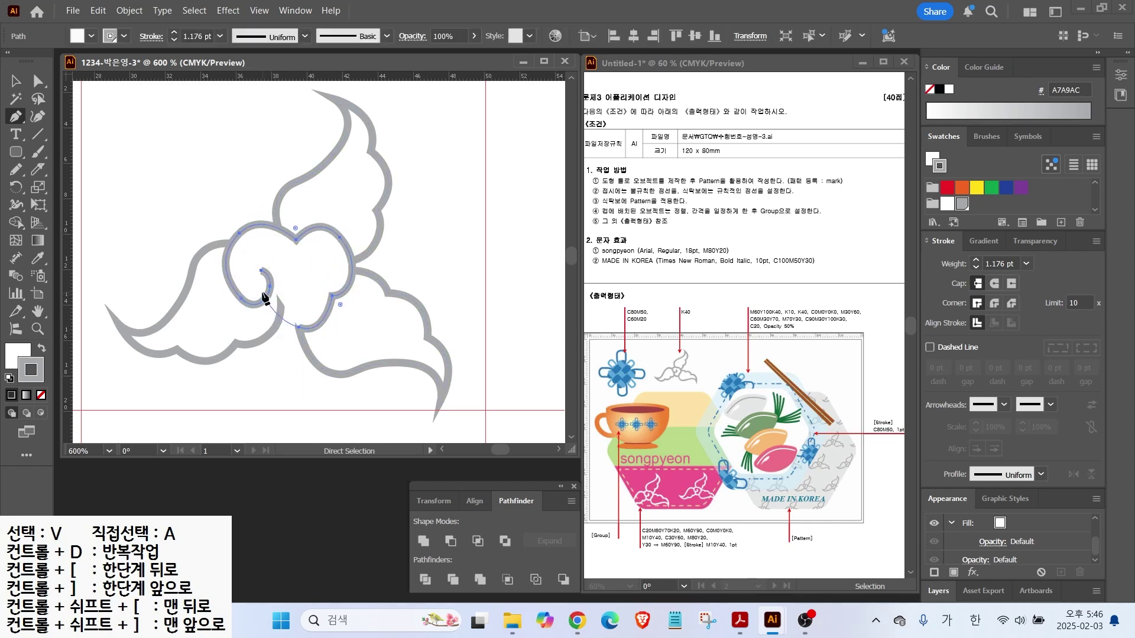
left_click_drag(268, 302, 47, 132)
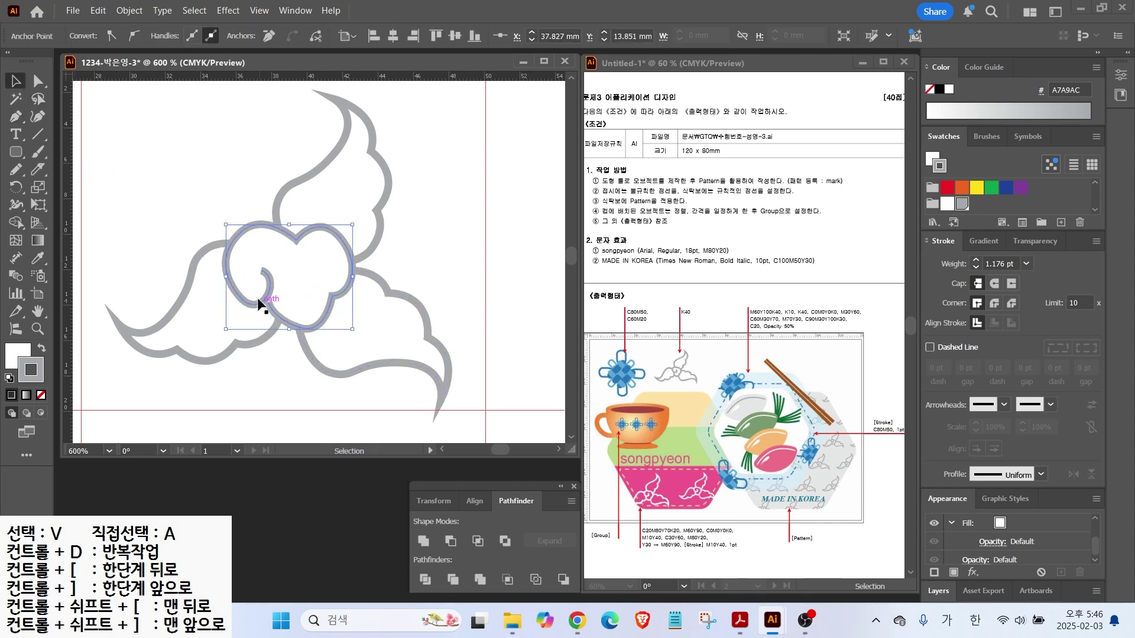
key("v")
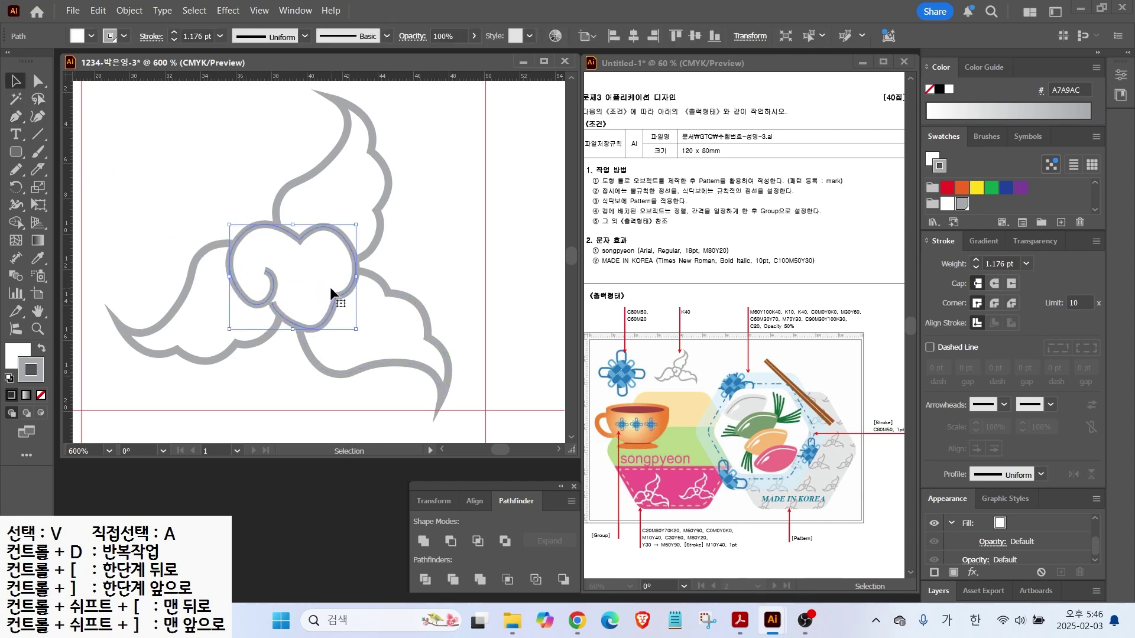
Give the centre curl Round Cap stroke ends
left_click_drag(269, 273, 276, 227)
left_click_drag(952, 256, 974, 274)
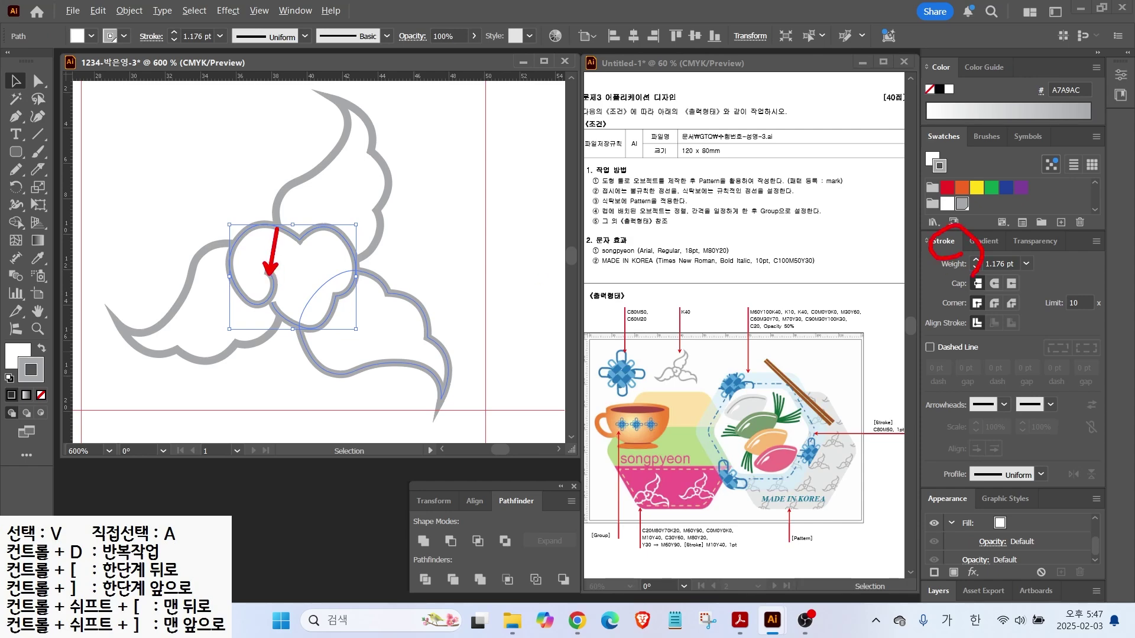
left_click(995, 284)
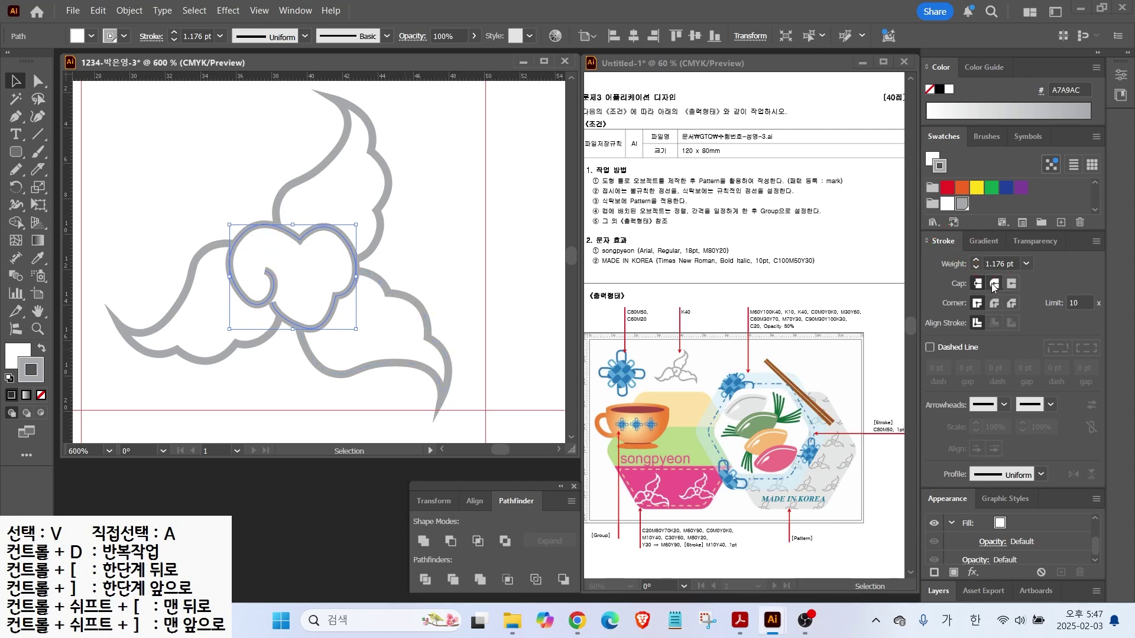
key("ctrl")
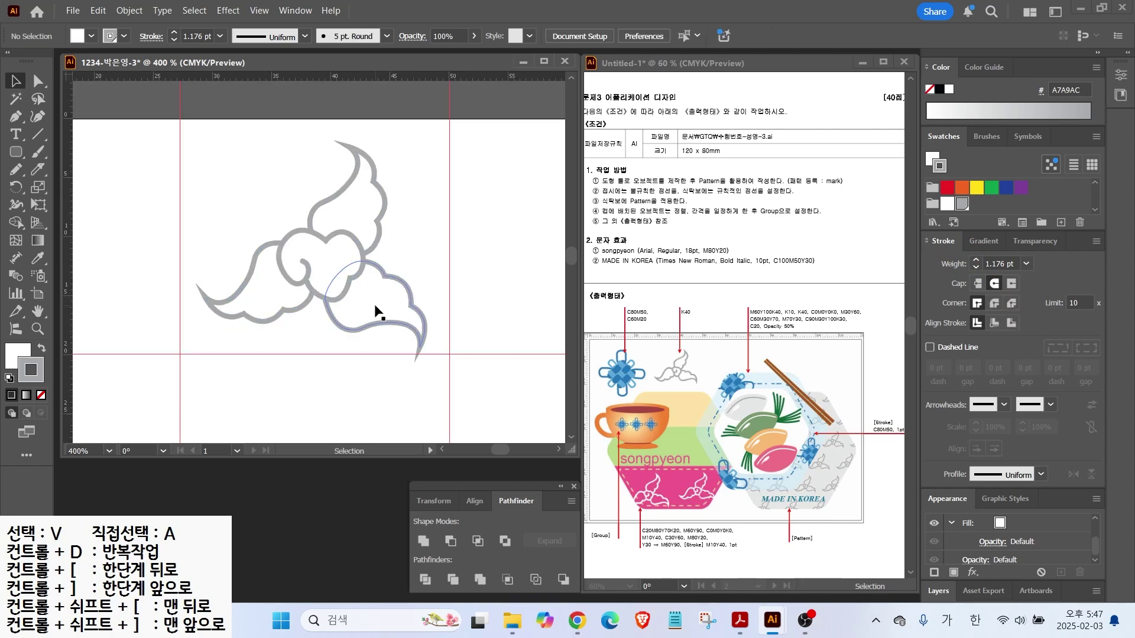
key("ctrl+2")
Tilt the selected cloud motif slightly counter-clockwise and make it a new pattern via Object > Pattern
left_click_drag(230, 189, 382, 317)
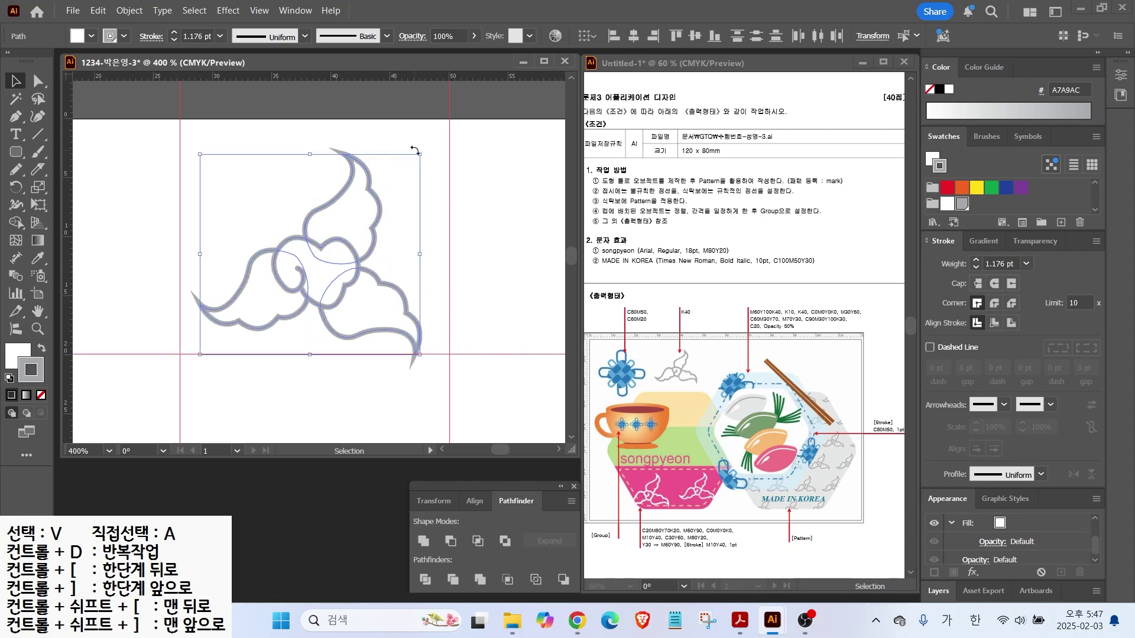
left_click_drag(421, 153, 412, 161)
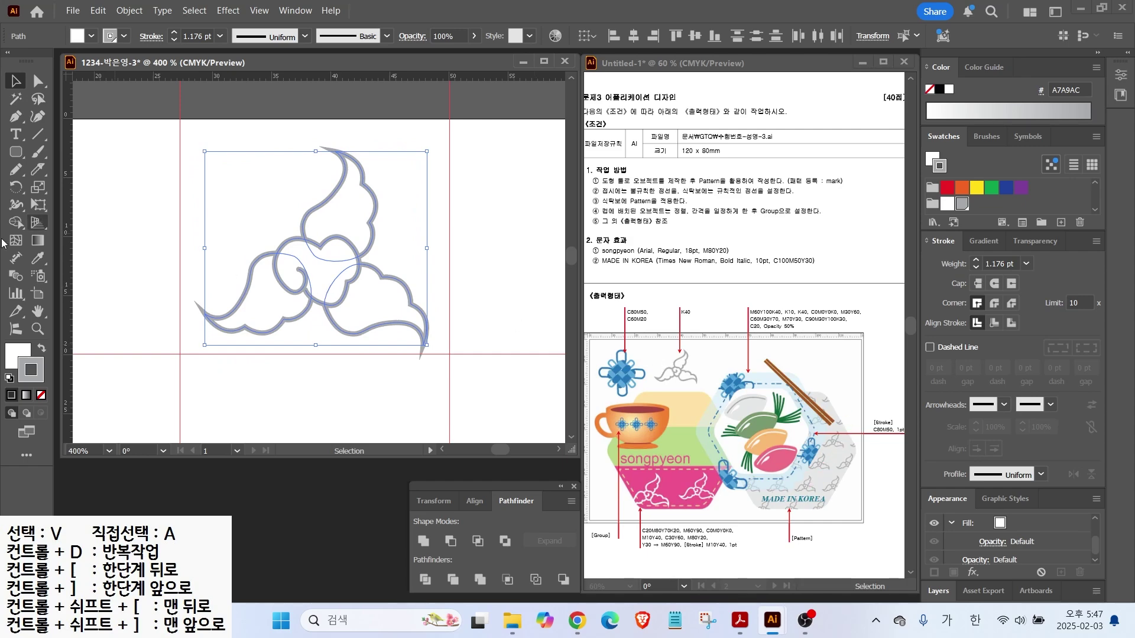
left_click(126, 11)
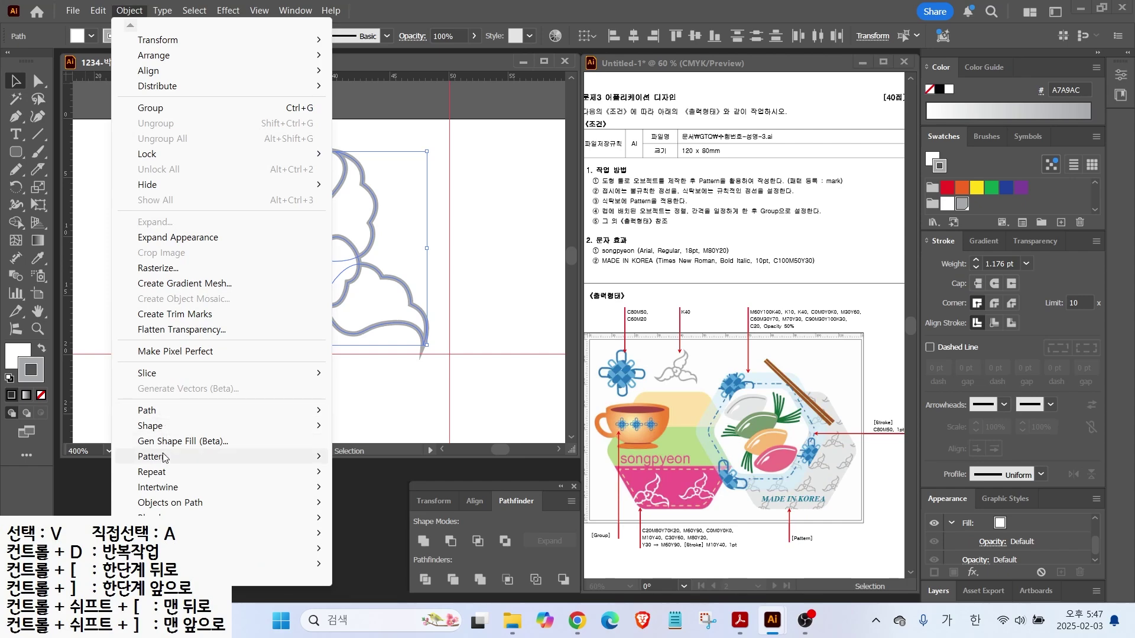
mouse_move(164, 460)
left_click(371, 457)
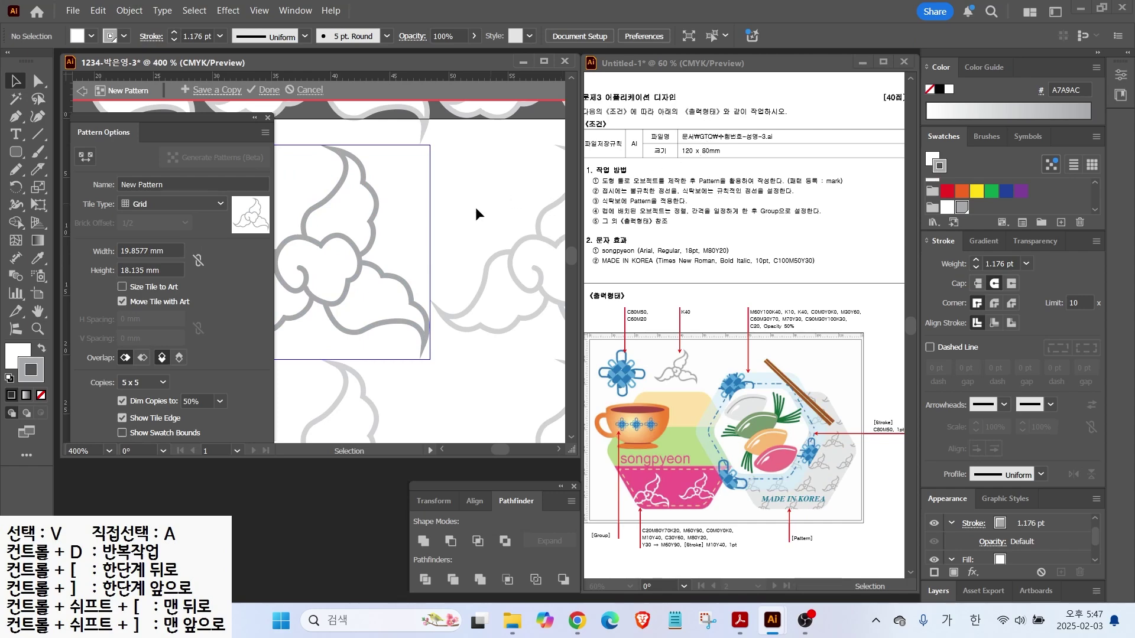
Name the pattern 'mark' and move the Pattern Options panel aside
left_click(168, 184)
type("ㅡㅁ")
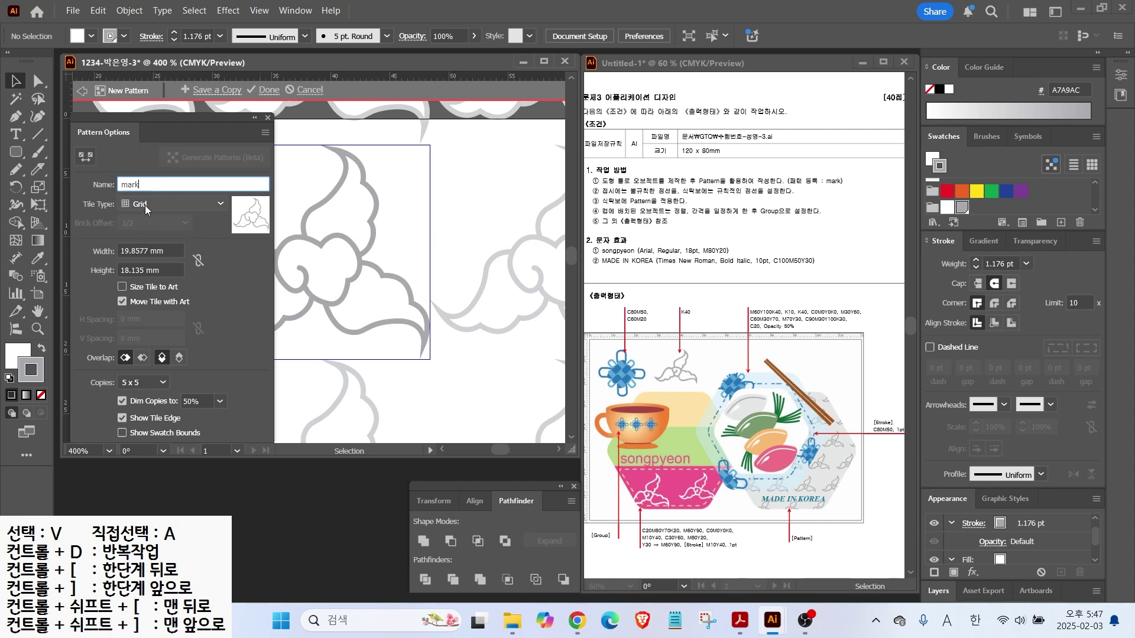
left_click_drag(152, 127, 721, 143)
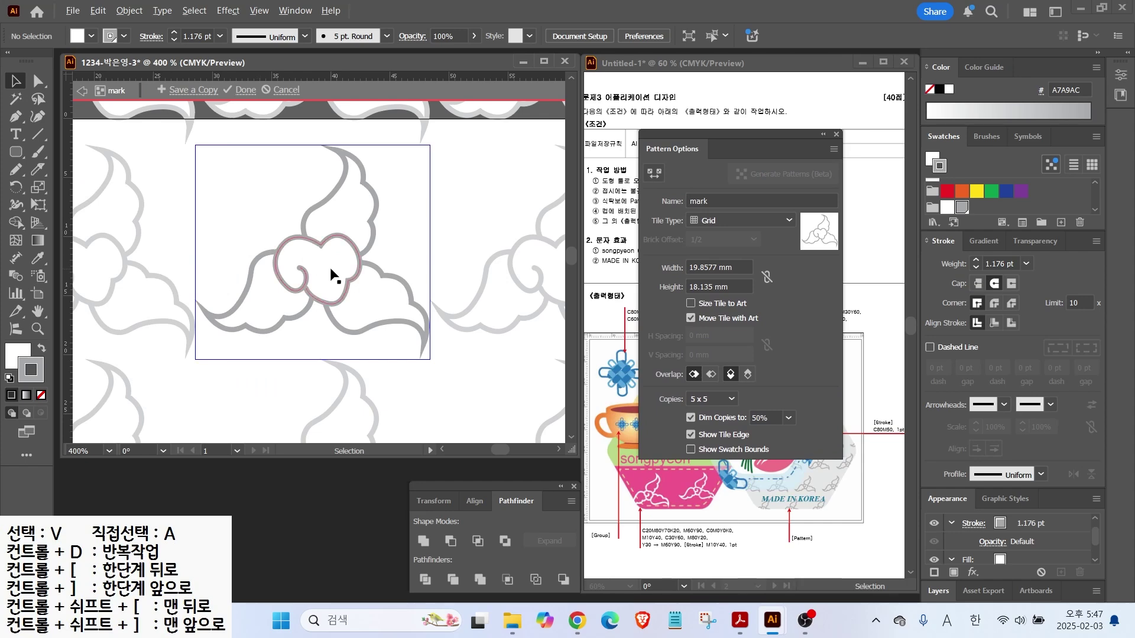
mouse_move(441, 352)
left_mouse_down()
mouse_move(463, 151)
mouse_move(426, 63)
left_mouse_up()
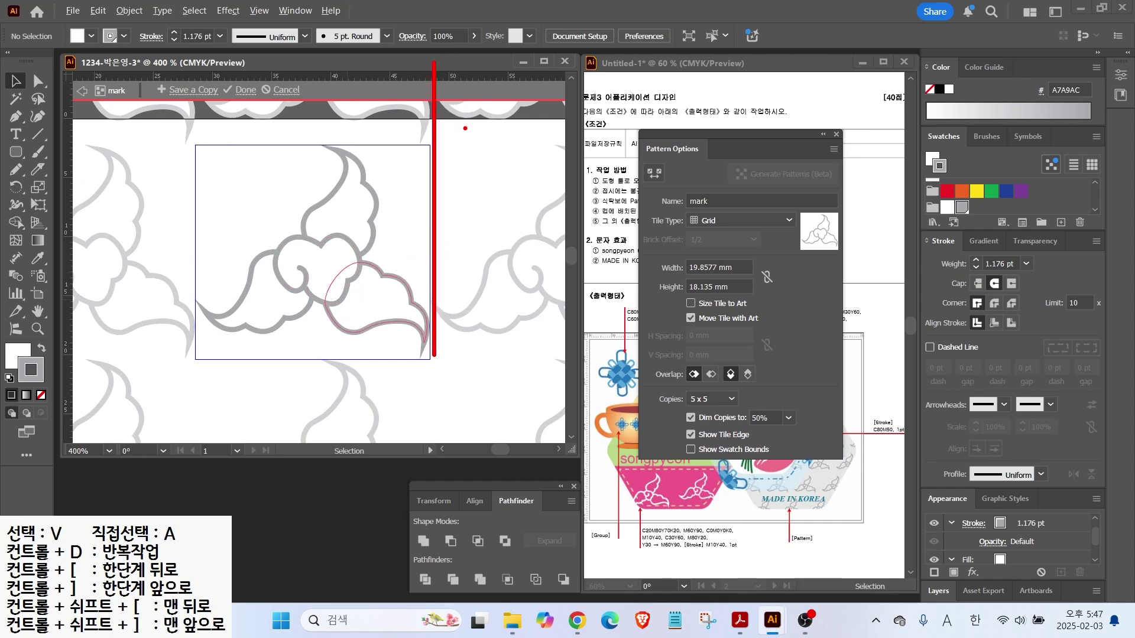
key("Escape")
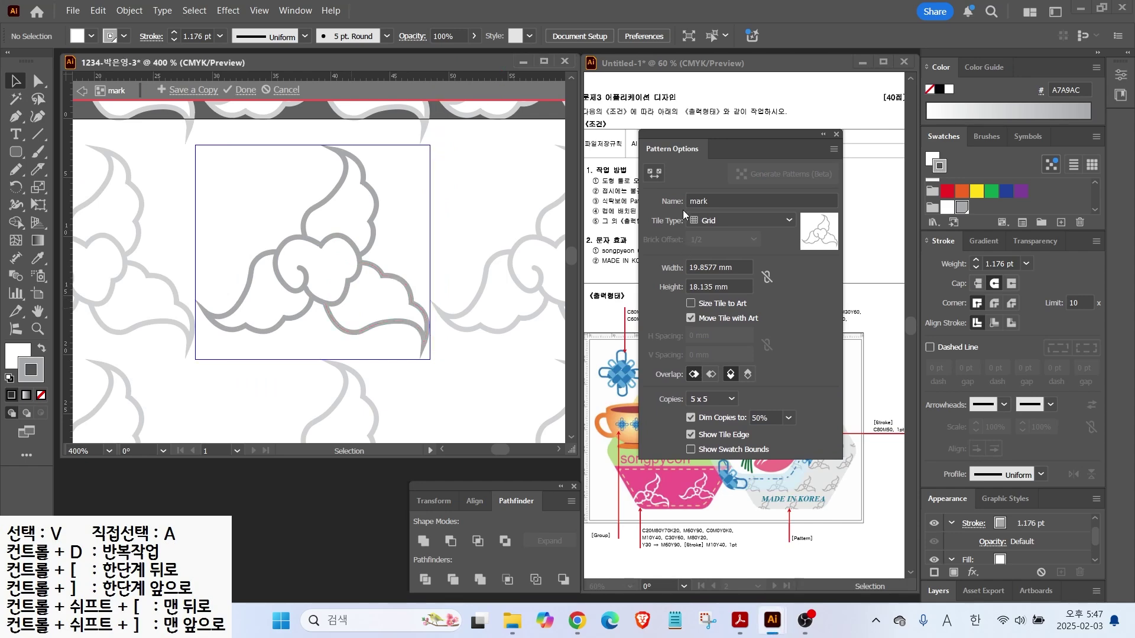
Set the pattern's tile type to Brick by Row with a 1/2 offset
left_click(728, 221)
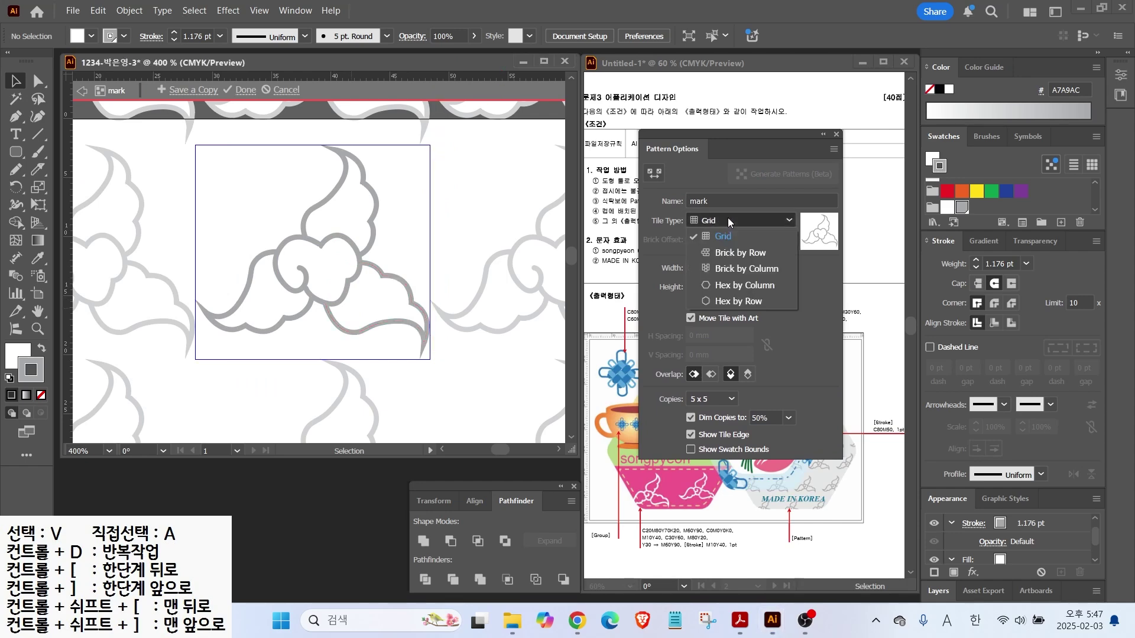
left_click(731, 252)
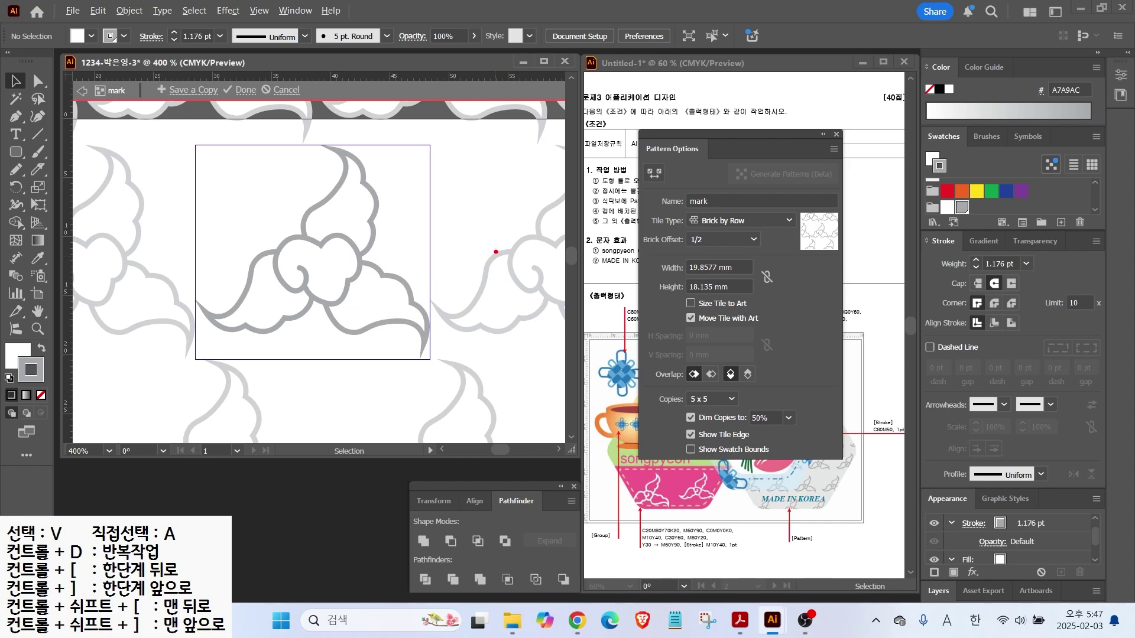
mouse_move(438, 352)
left_mouse_down()
mouse_move(585, 115)
mouse_move(618, 35)
left_mouse_up()
Exit pattern editing with Done, keeping 'mark' in the Swatches panel
left_click(245, 89)
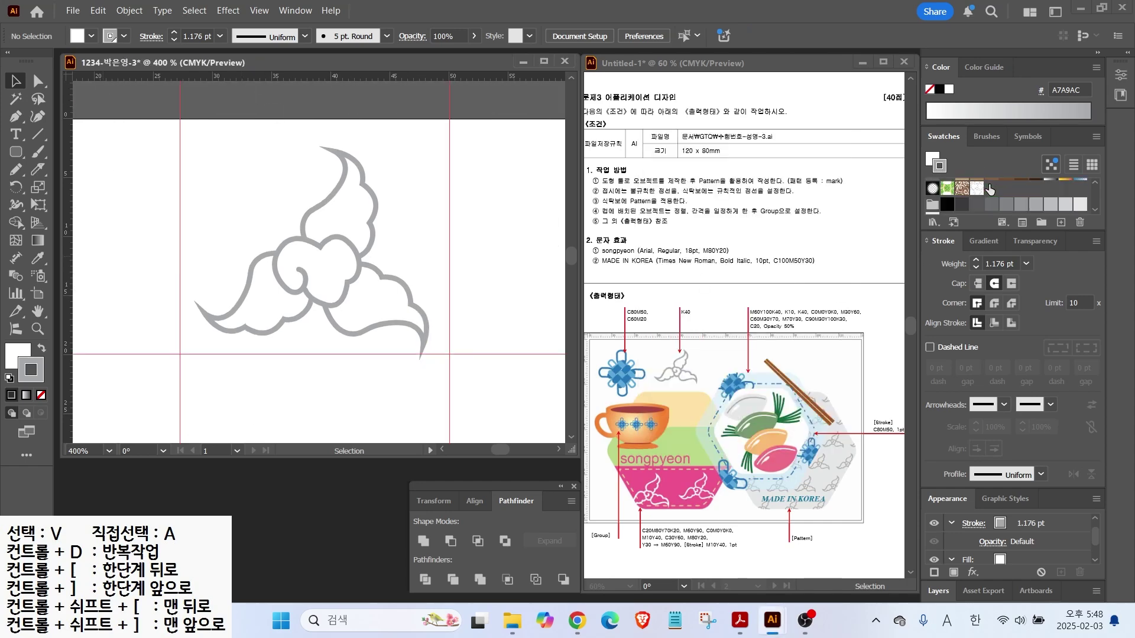
scroll(989, 190, "down", 3)
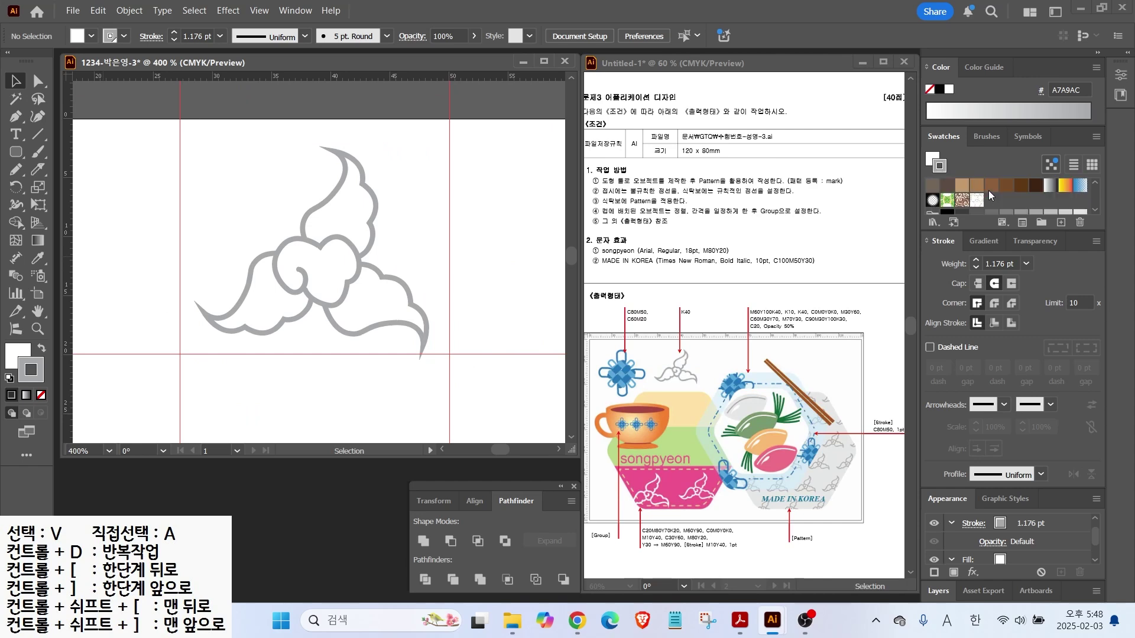
key("alt+2")
key("Escape")
left_click(977, 201)
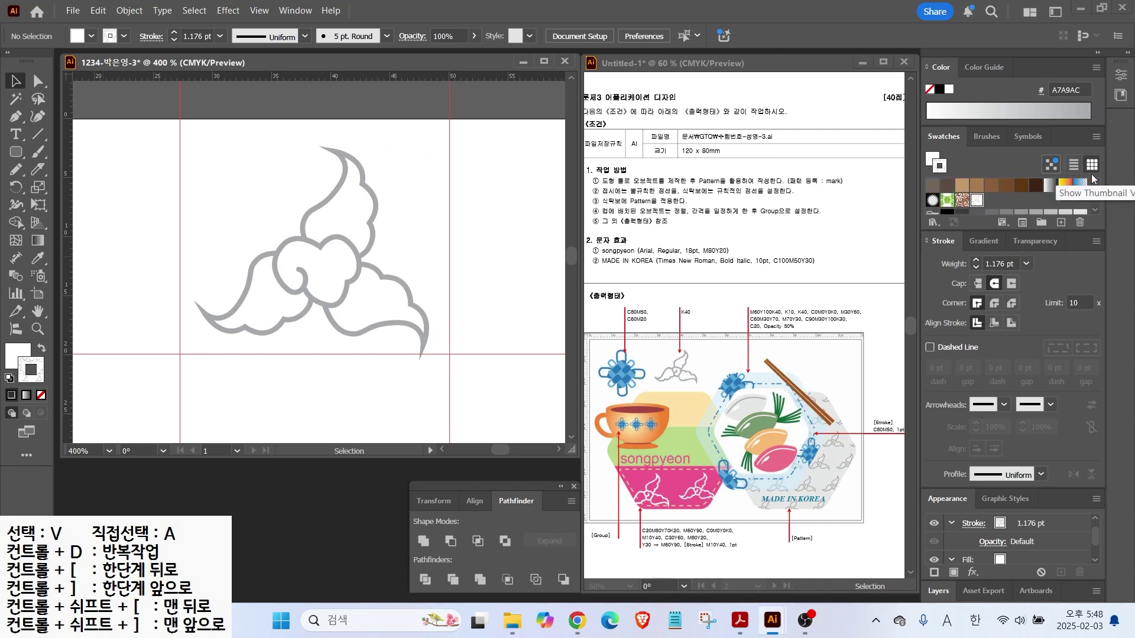
Switch the Swatches panel to large thumbnails, then back to small thumbnails
left_click(1097, 137)
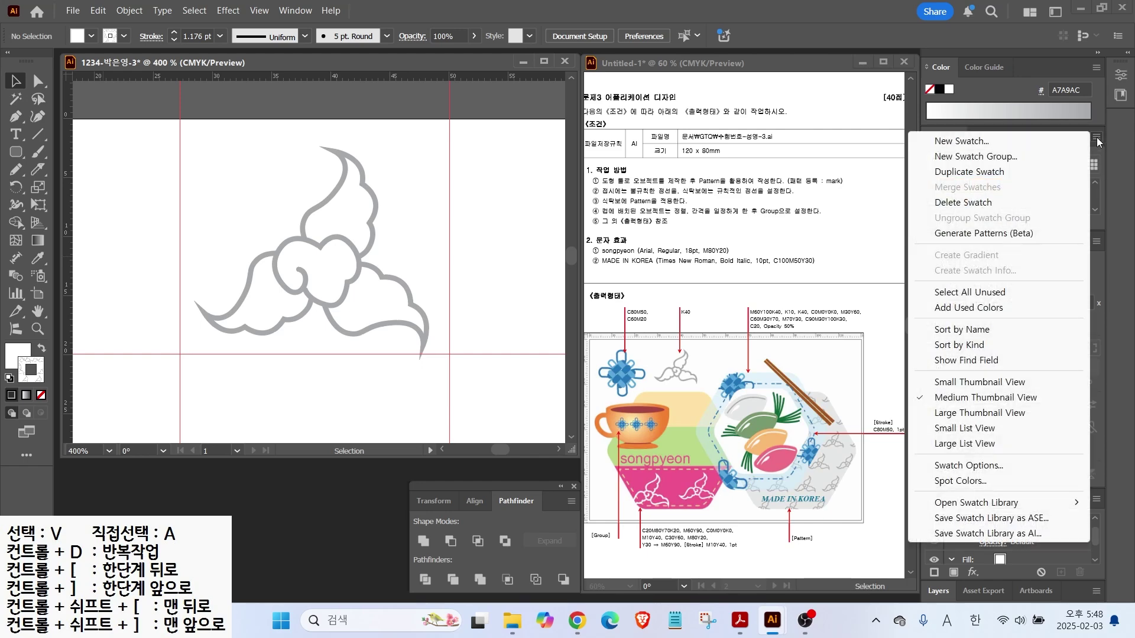
left_click(955, 412)
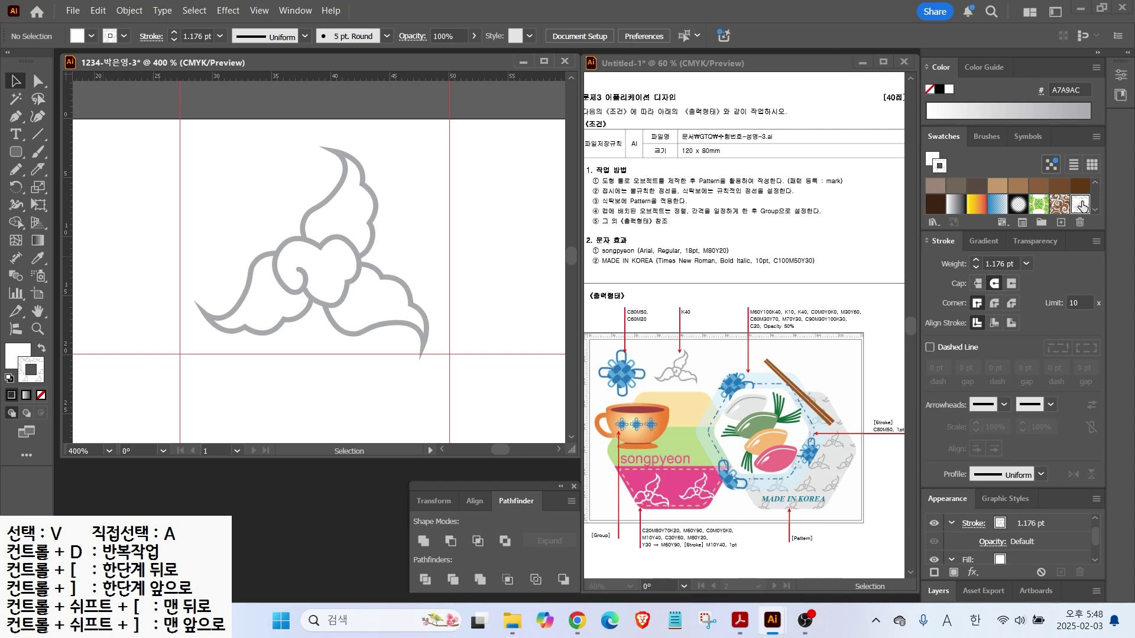
left_click(1094, 136)
left_click(1005, 397)
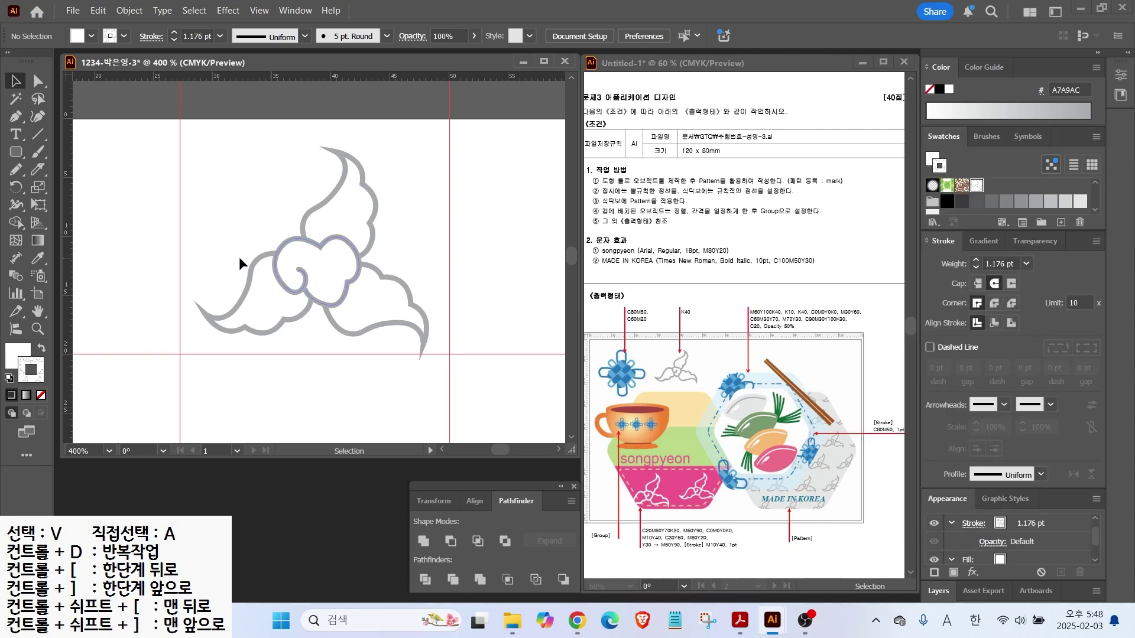
Reset the default fill and stroke, fit the artboard in view, and hide the existing guides
left_click(10, 384)
double_click(38, 311)
left_click(259, 10)
mouse_move(378, 526)
left_click(520, 526)
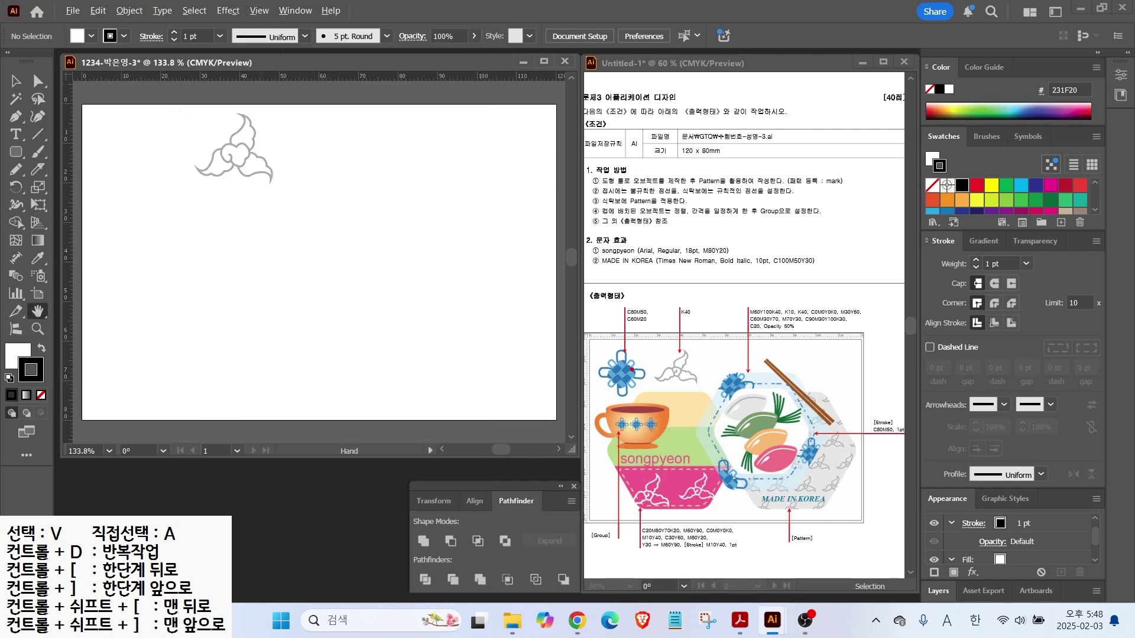
Drag a new vertical and horizontal guide onto the artboard, then reset default colours
mouse_move(738, 402)
left_mouse_down()
mouse_move(719, 368)
mouse_move(749, 408)
left_mouse_up()
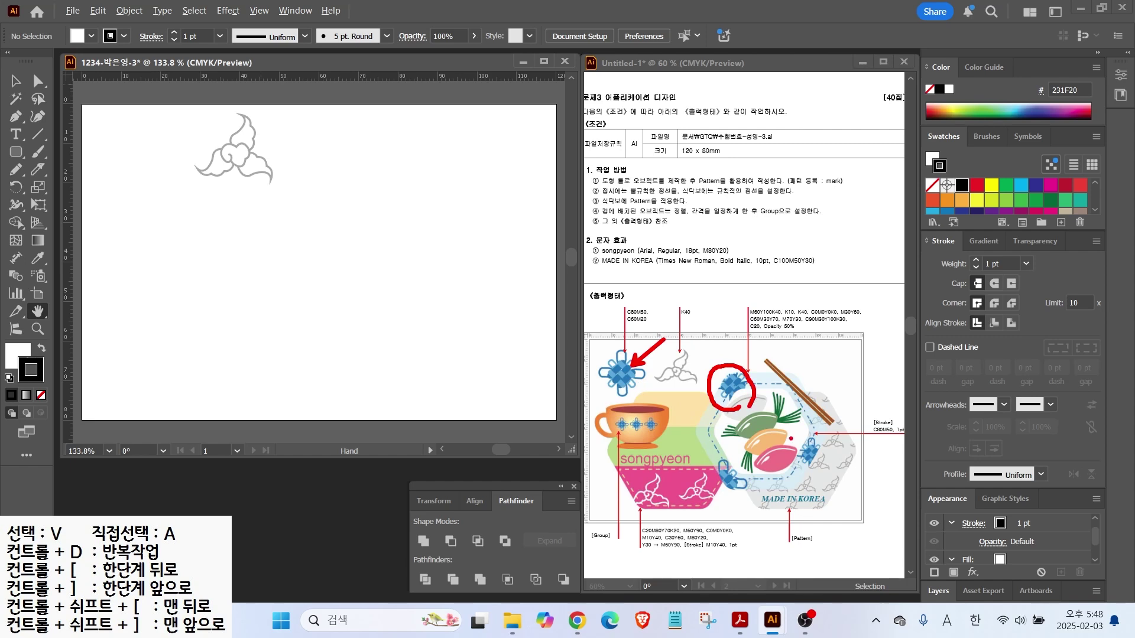
mouse_move(649, 382)
left_mouse_down()
mouse_move(595, 394)
mouse_move(648, 394)
left_mouse_up()
key("Escape")
left_click_drag(72, 161, 182, 174)
left_click_drag(138, 77, 152, 209)
scroll(137, 183, "up", 3)
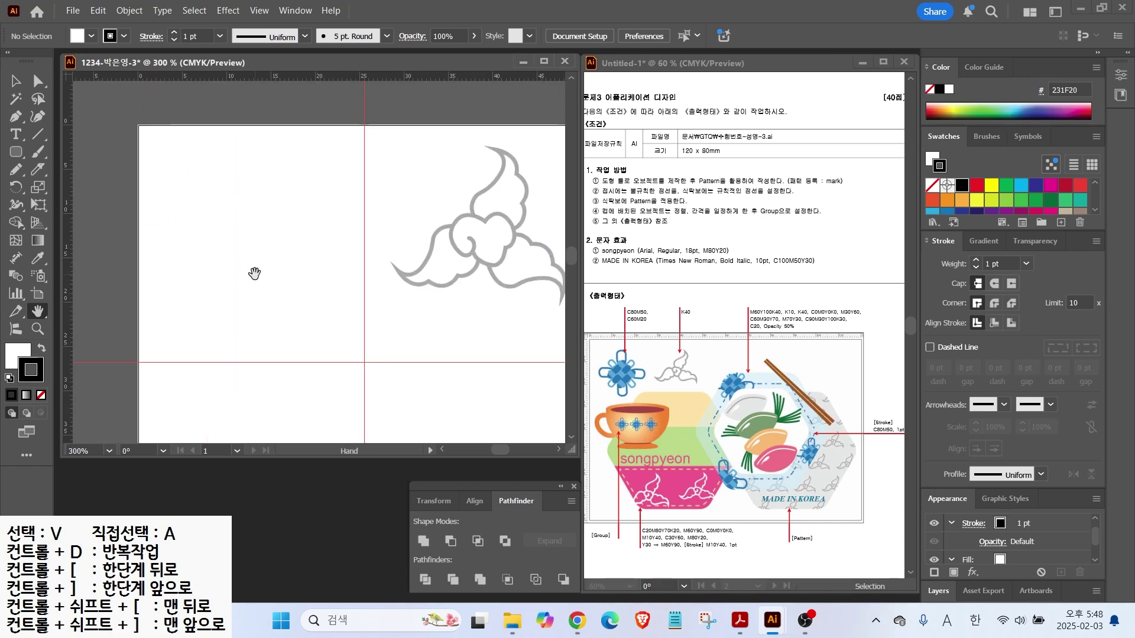
scroll(252, 269, "up", 1)
left_click(9, 379)
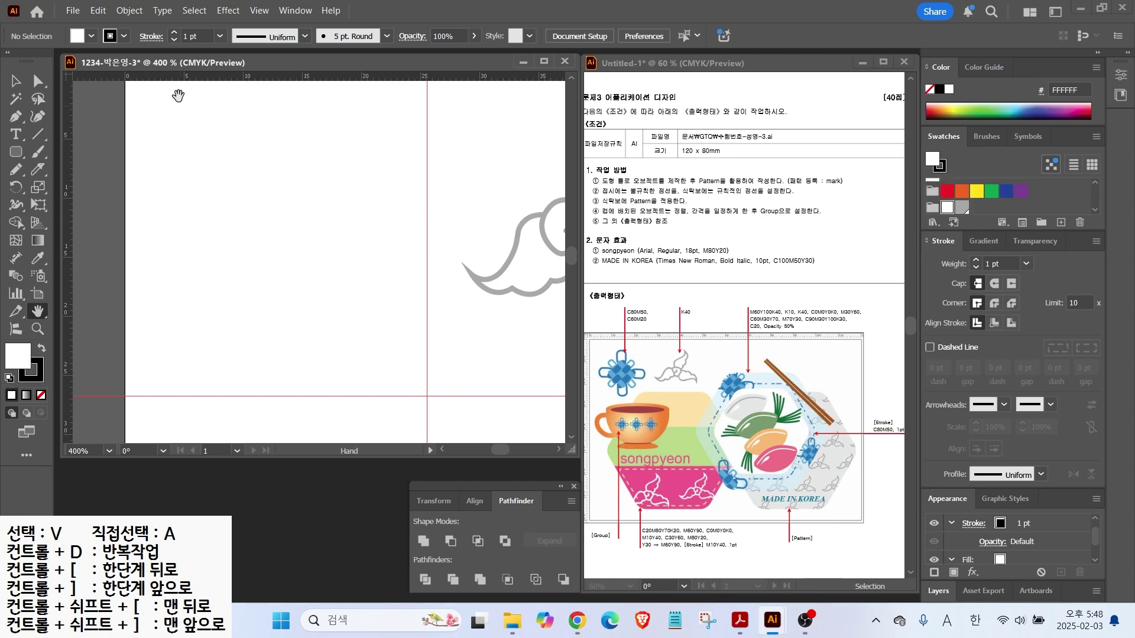
Create a new blue swatch with C80 M50 Y0
left_click(963, 208)
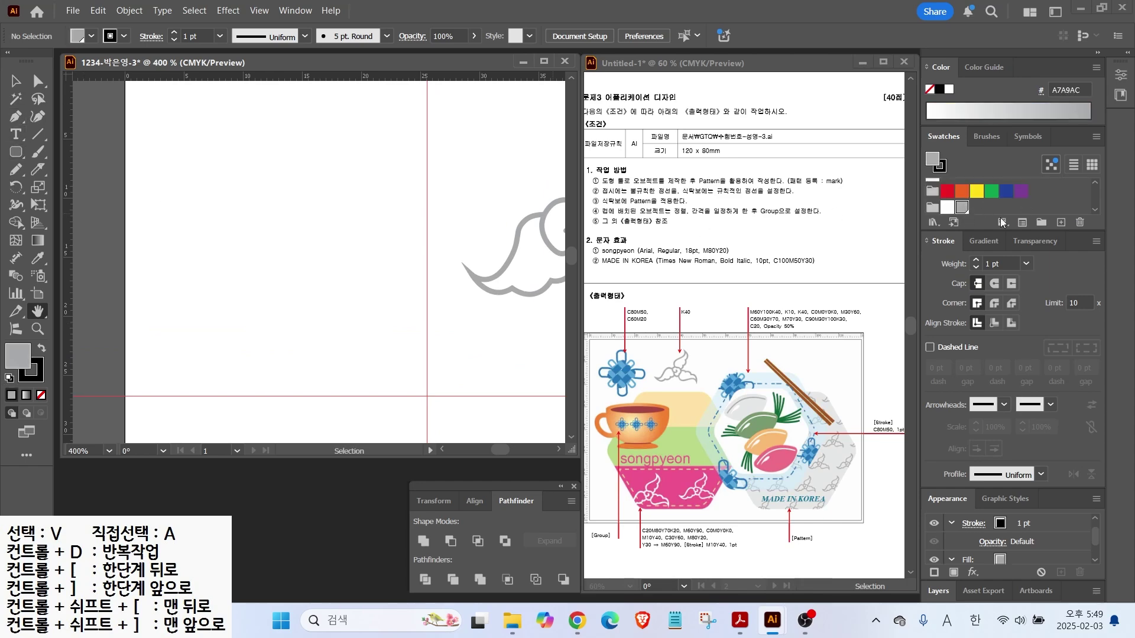
left_click(1062, 222)
left_click(834, 273)
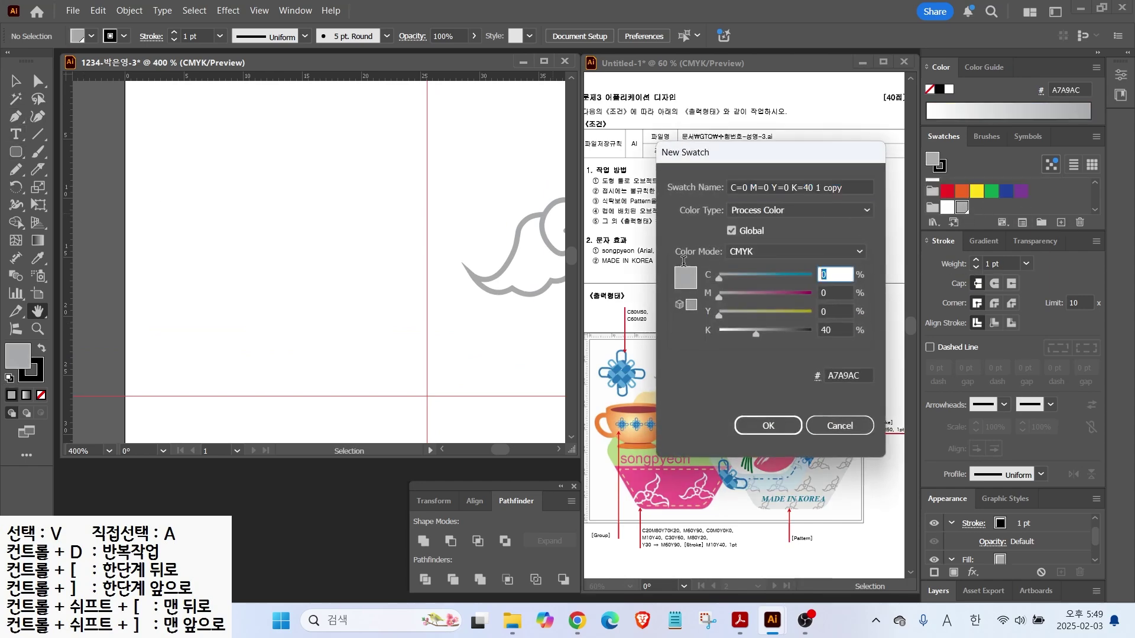
type("80")
key("Tab")
type("50")
key("Tab")
key("Tab")
type("0")
key("Return")
Add a second, light-blue swatch with C60 M20
left_click(1062, 222)
type("60")
key("Tab")
type("20")
key("Return")
Draw a tall pill-shaped rounded rectangle with fully rounded ends and set its stroke to None
left_click(15, 153)
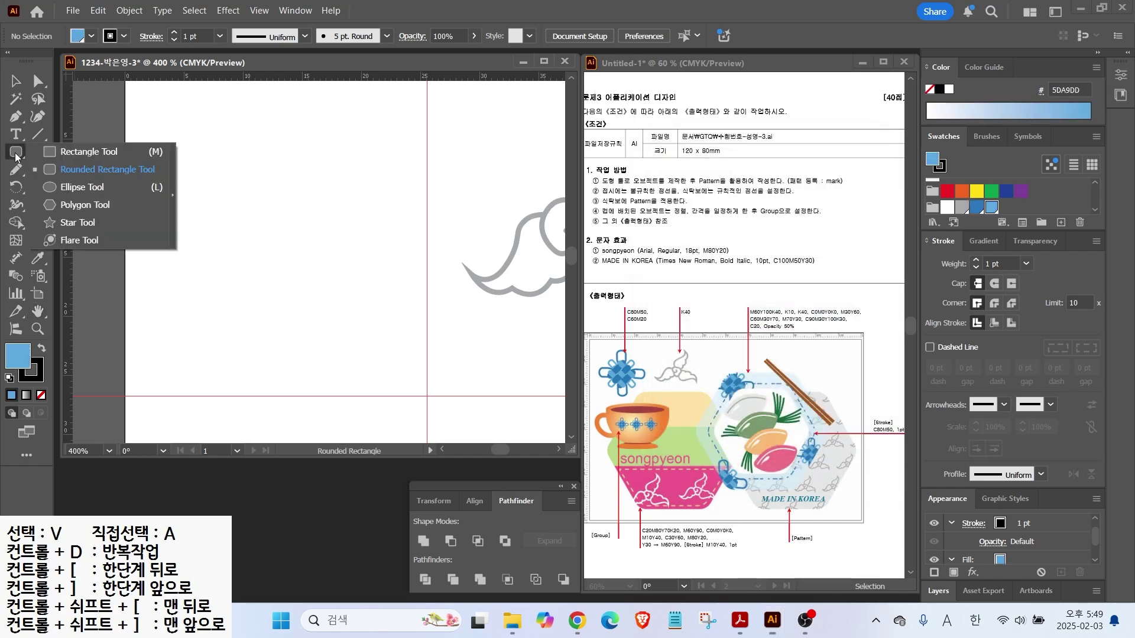
left_click(64, 172)
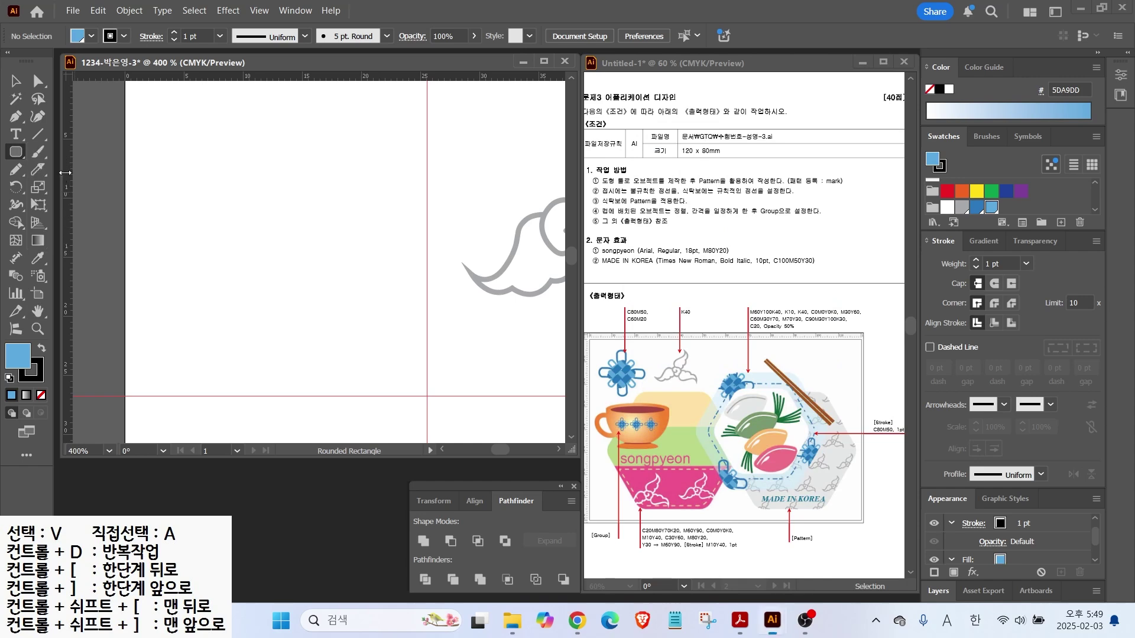
left_click_drag(228, 148, 277, 358)
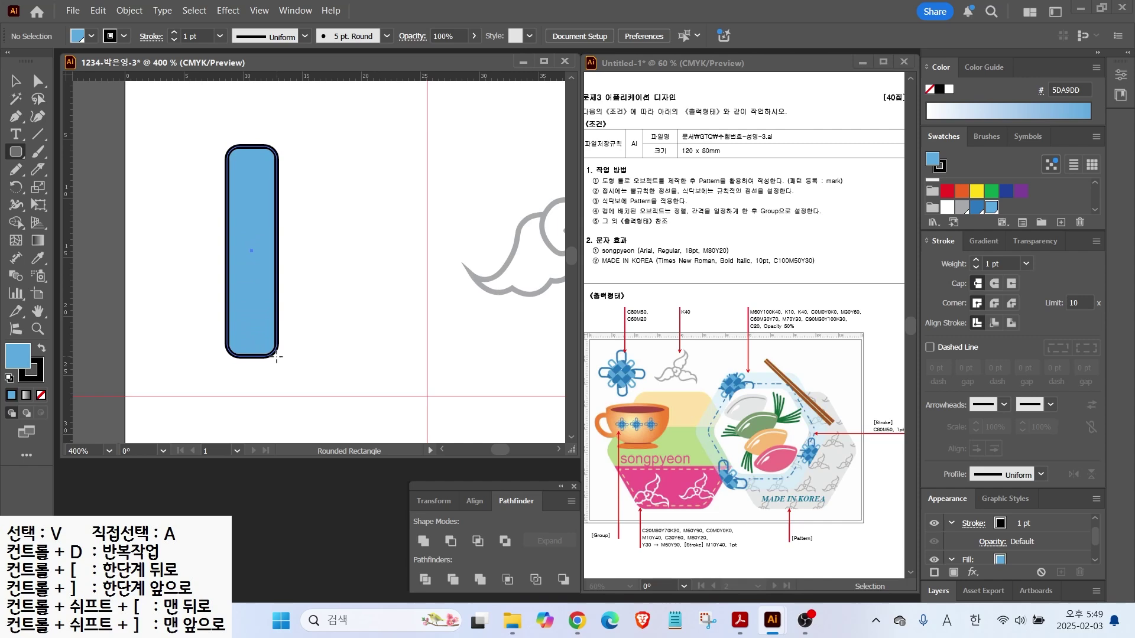
left_click_drag(276, 357, 276, 356)
key("Right")
key("Down")
key("Down")
key("Down")
key("Up")
key("Up")
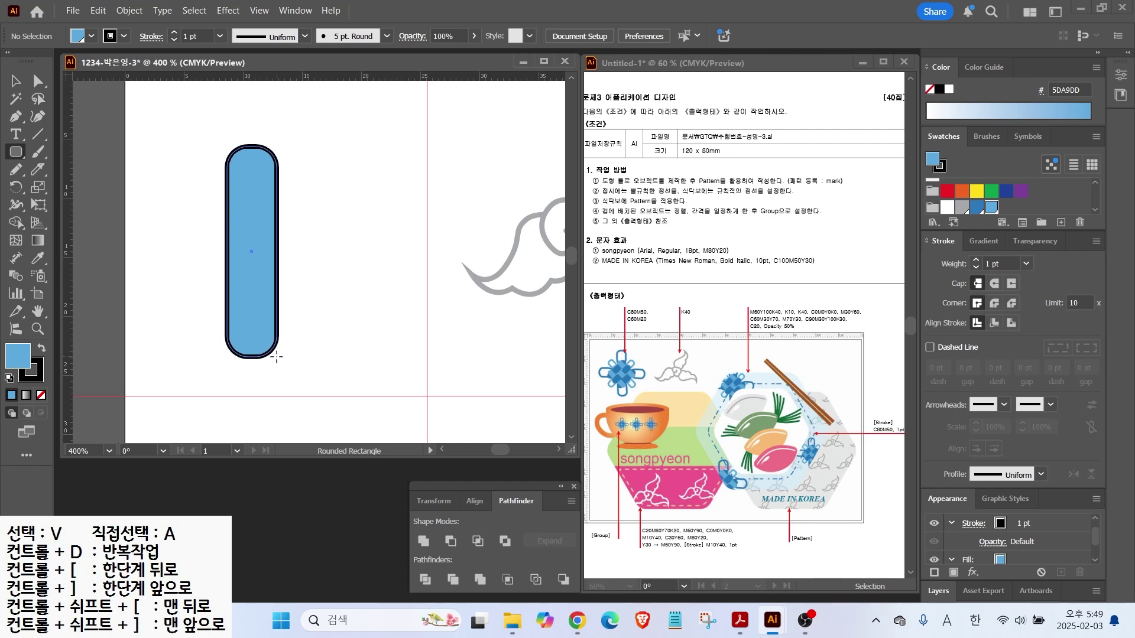
left_click_drag(276, 356, 275, 376)
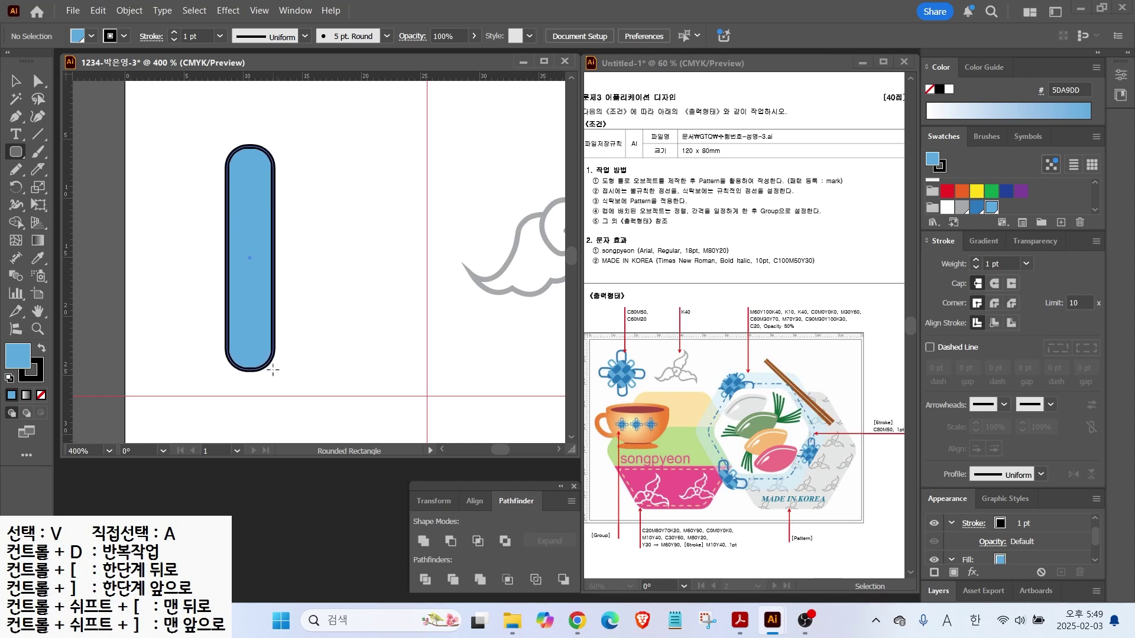
left_click(33, 380)
left_click(41, 395)
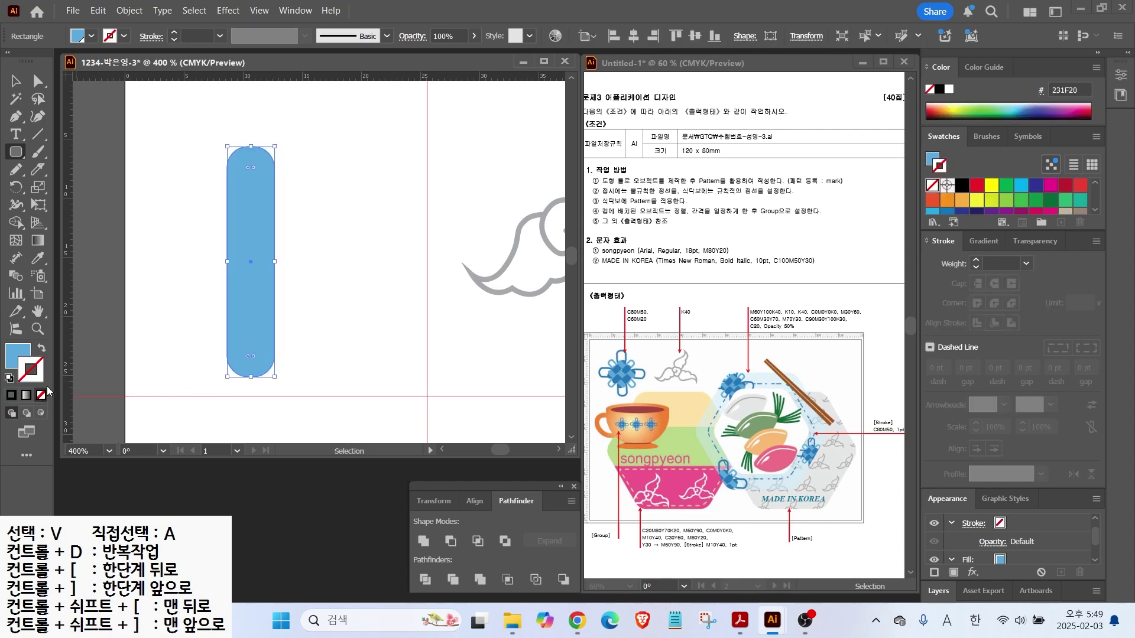
Duplicate the pill into three vertical pills, then copy them and lay a rotated horizontal set across them
left_click(15, 81)
left_click_drag(254, 248, 354, 255)
left_click_drag(200, 140, 343, 204)
left_click_drag(339, 209, 227, 229)
left_click_drag(192, 162, 307, 279)
left_click_drag(204, 273, 315, 254)
Narrow the horizontal pills, shorten the vertical ones, select all six, and choose the Shape Builder Tool
left_click_drag(440, 260, 406, 261)
left_click(266, 157)
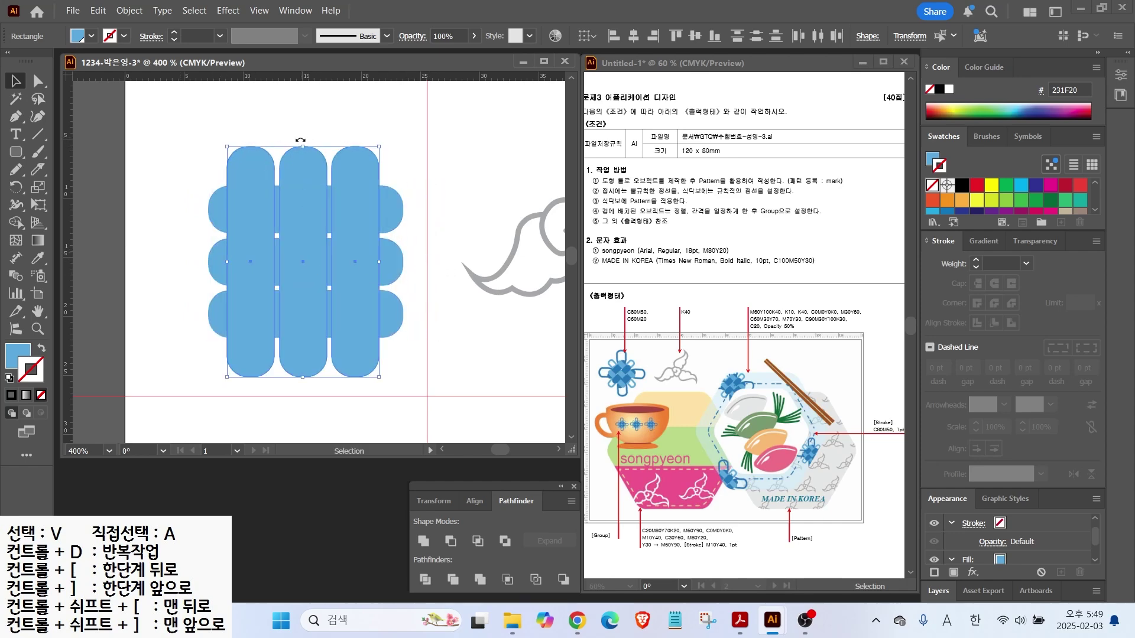
left_click_drag(302, 147, 302, 164)
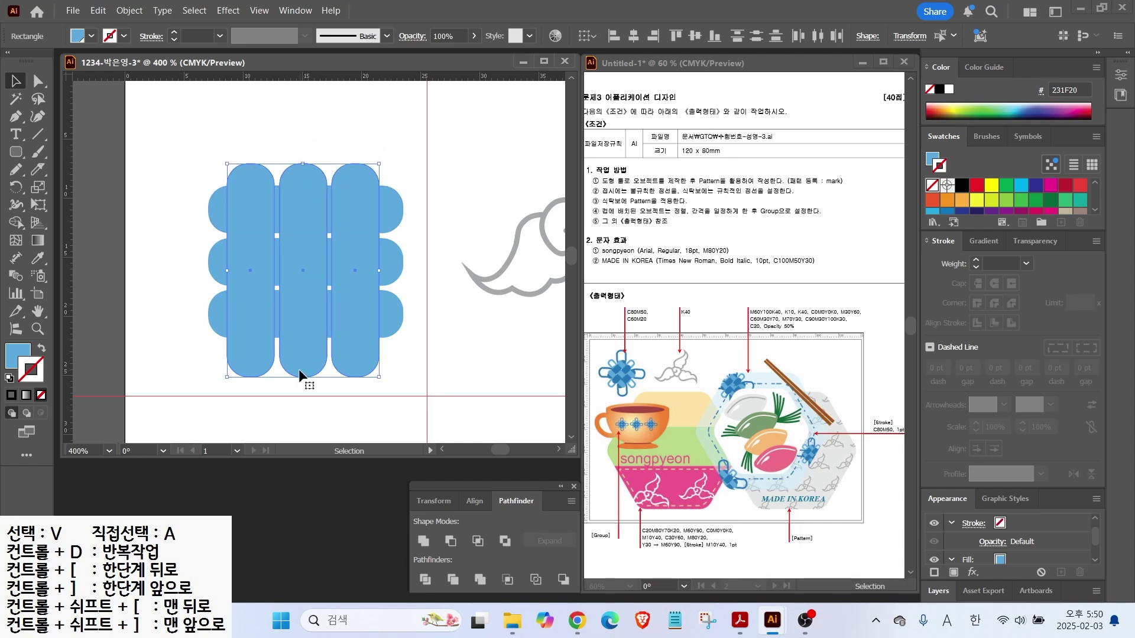
left_click_drag(304, 378, 303, 360)
left_click_drag(207, 160, 409, 361)
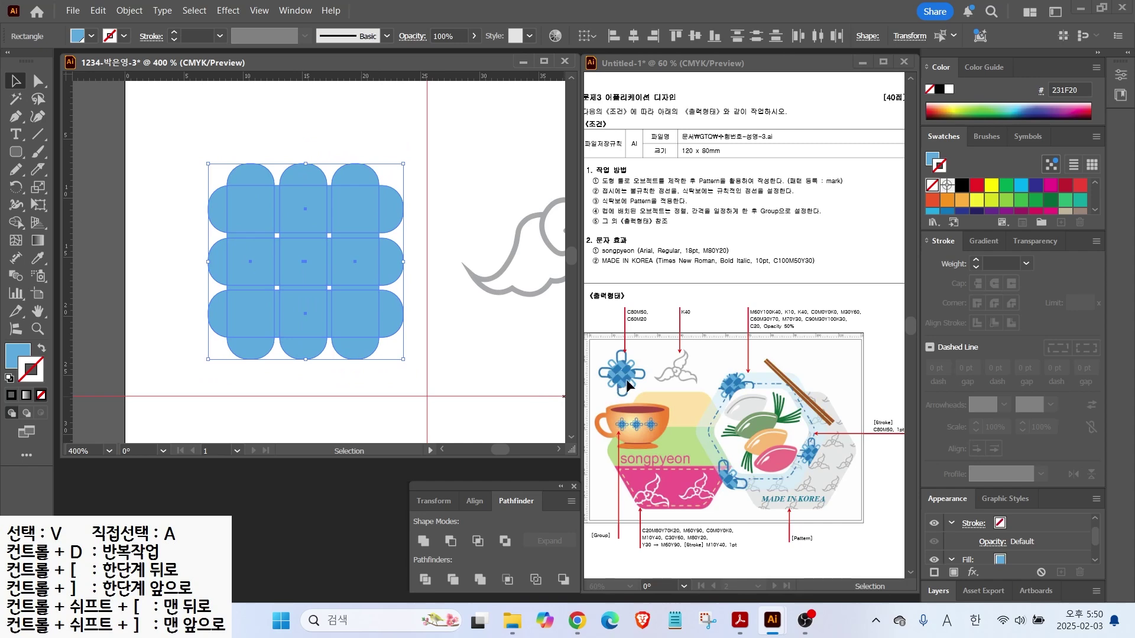
left_click_drag(172, 119, 417, 375)
left_click_drag(16, 222, 86, 228)
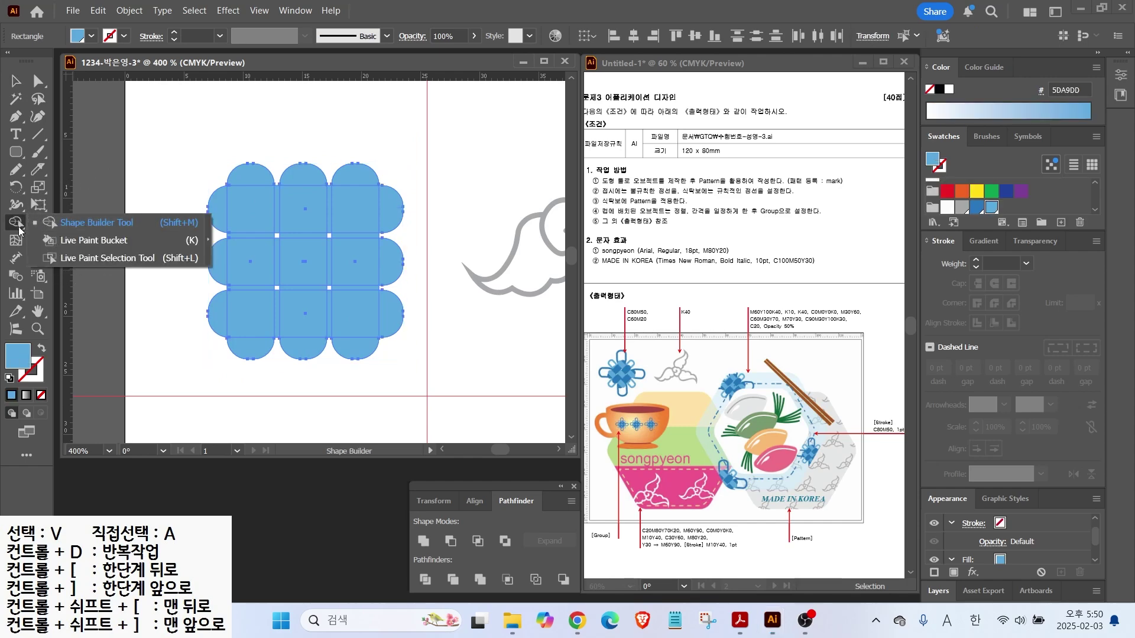
left_click(67, 224)
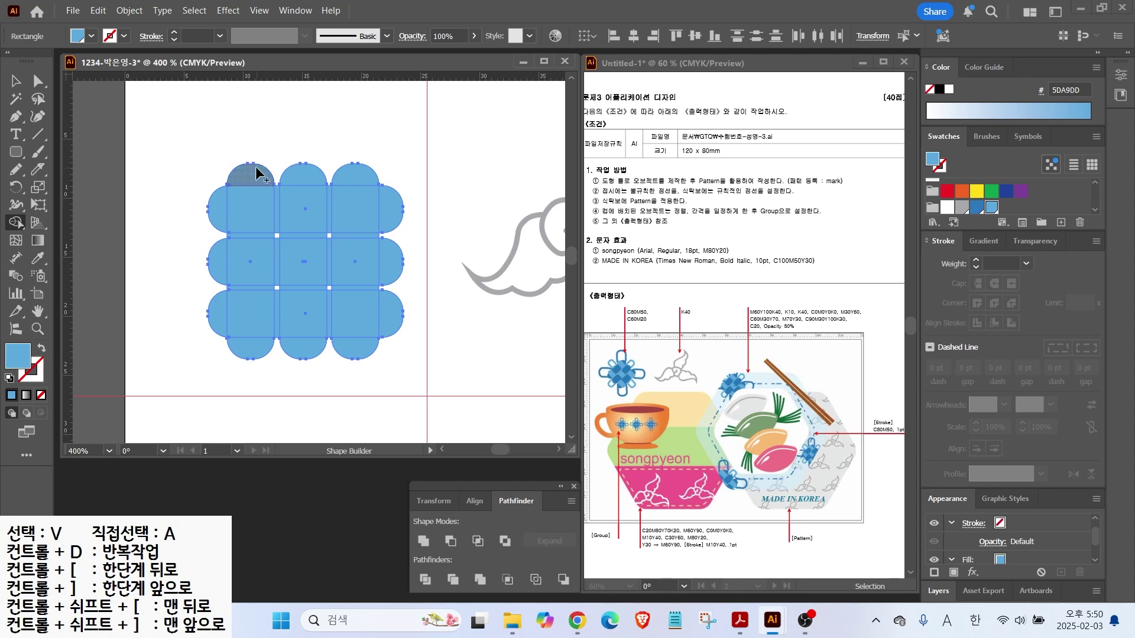
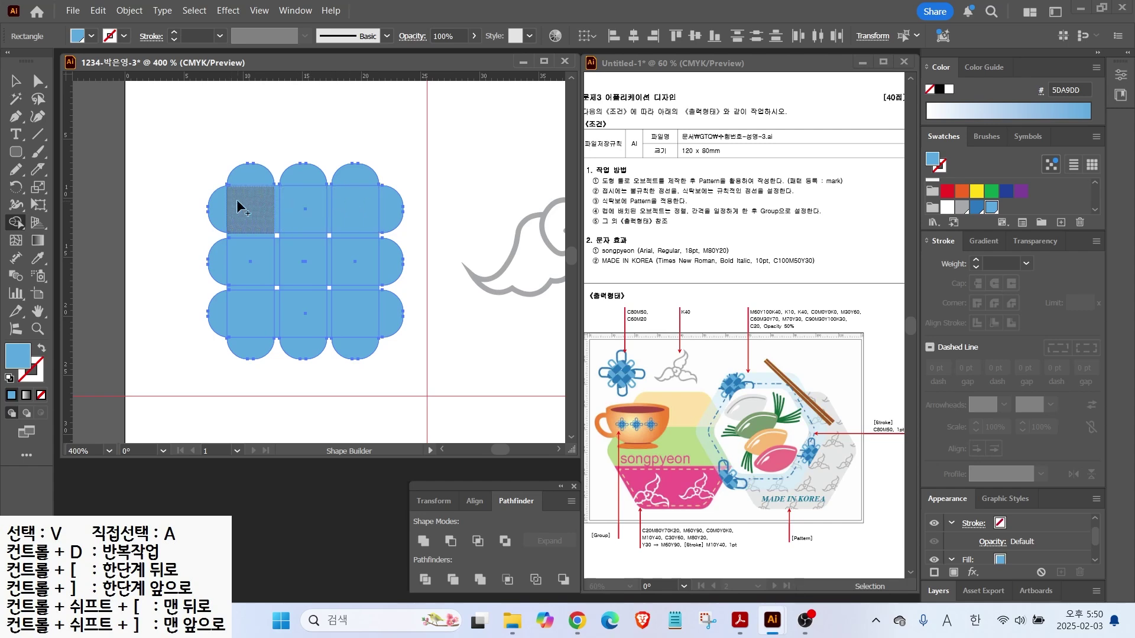
Rotate the blue circles 45° into a diamond, shrink it slightly and reposition it
left_click(16, 81)
left_click(241, 158)
left_click_drag(241, 158, 395, 361)
left_click_drag(410, 159, 433, 260)
left_click_drag(318, 264, 298, 250)
left_click_drag(400, 131, 368, 164)
left_click_drag(334, 202, 333, 219)
left_click_drag(210, 165, 383, 348)
Merge the top-left and top-right overlapping regions with Shape Builder, then choose fill 3777BC
left_click(18, 224)
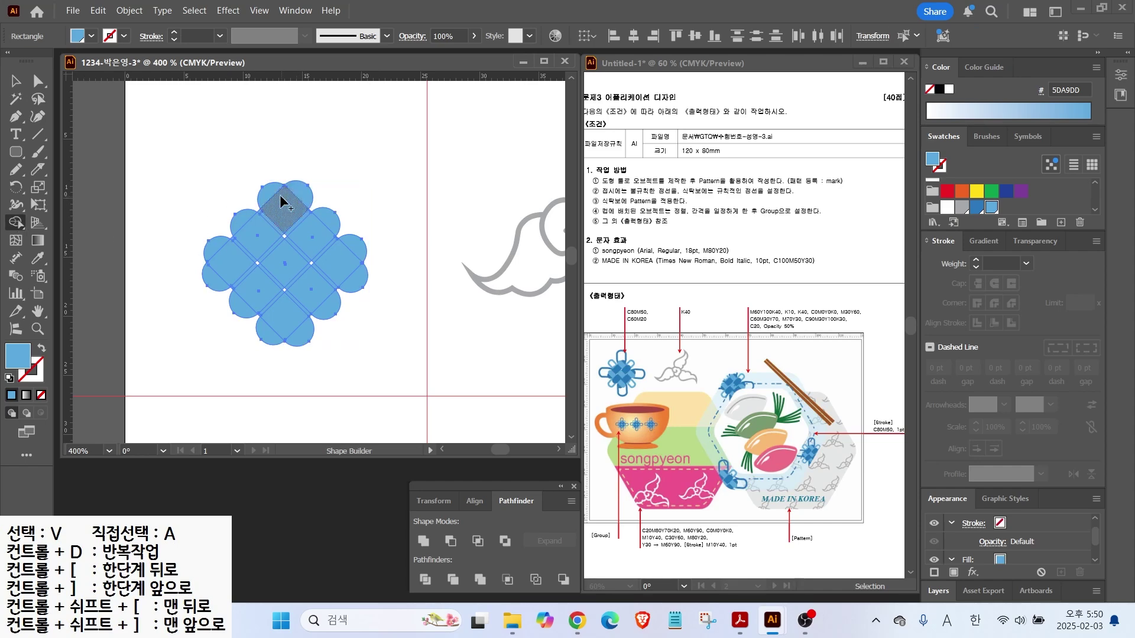
left_click_drag(271, 190, 294, 223)
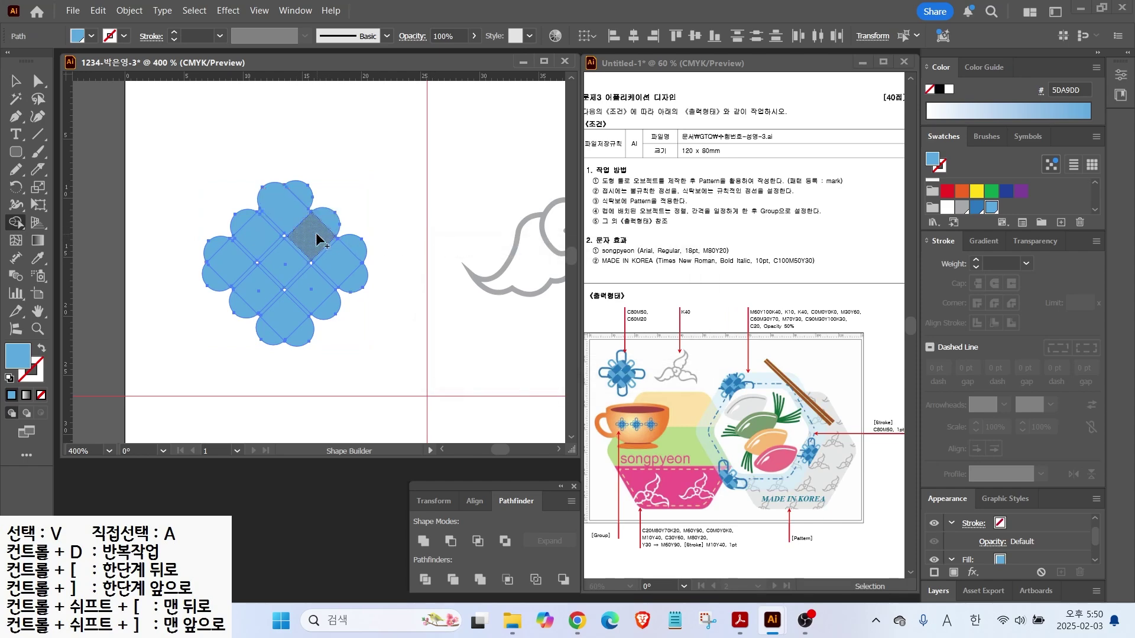
left_click_drag(332, 228, 302, 253)
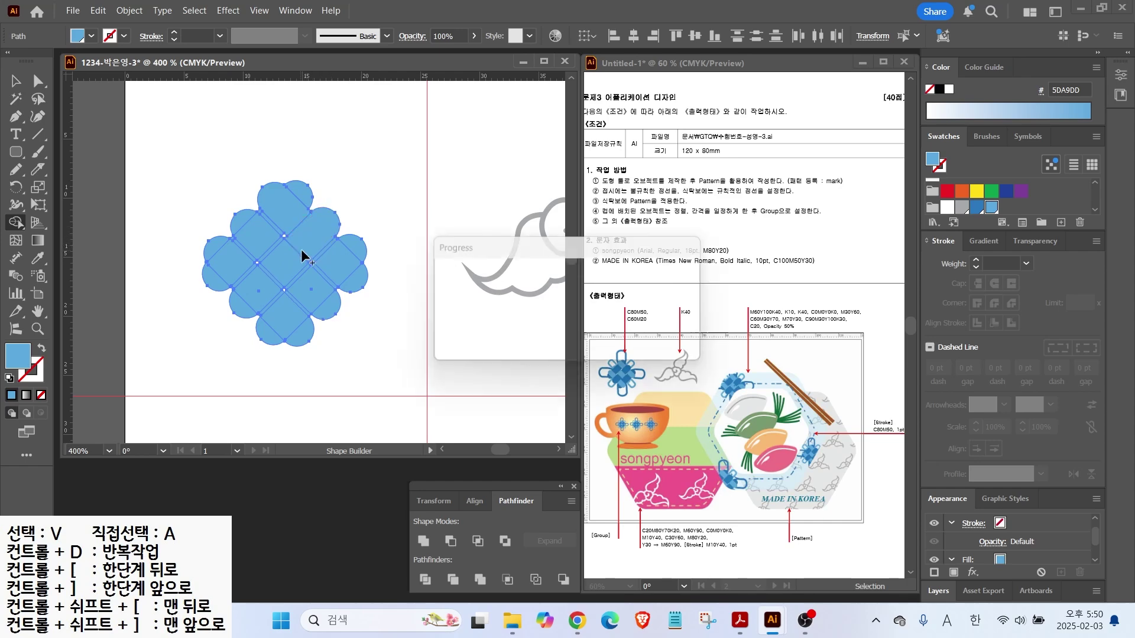
left_click(976, 207)
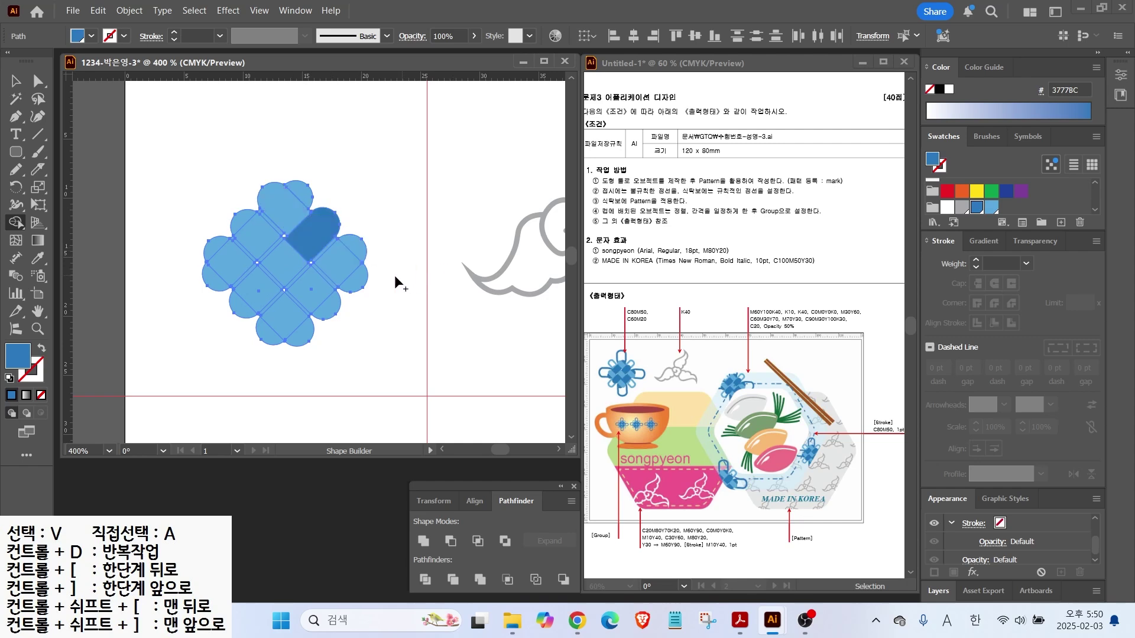
Merge the lower-left, upper-left and lower-right diamond regions into dark blue strips
mouse_move(244, 304)
left_mouse_down()
mouse_move(264, 288)
mouse_move(292, 293)
left_mouse_up()
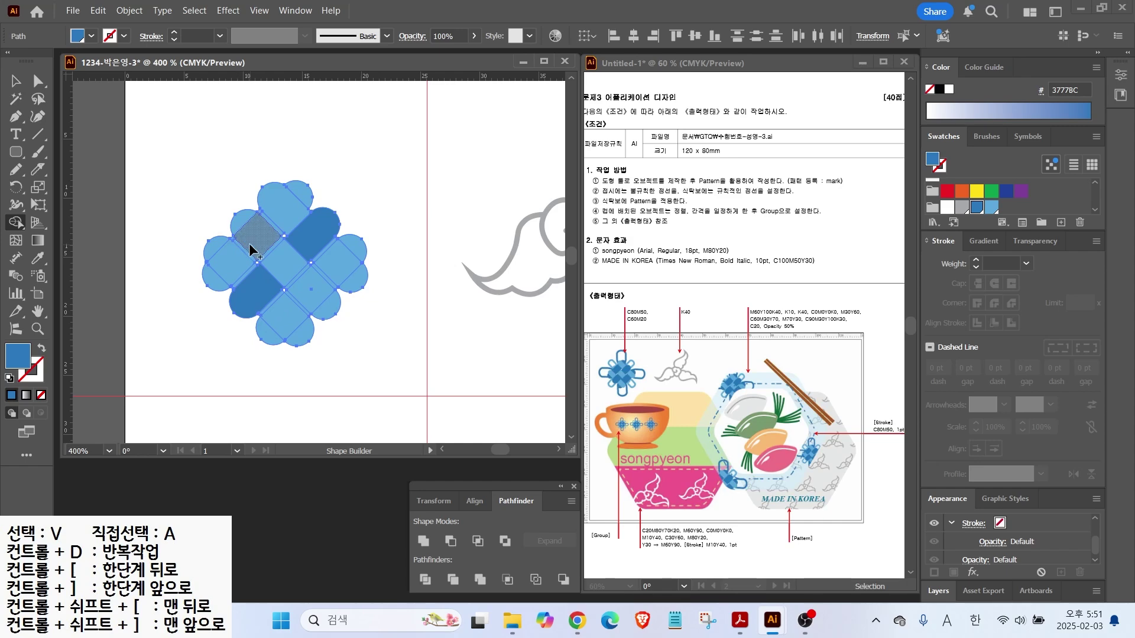
scroll(256, 241, "up", 1)
scroll(257, 241, "up", 1)
left_click_drag(244, 254, 290, 216)
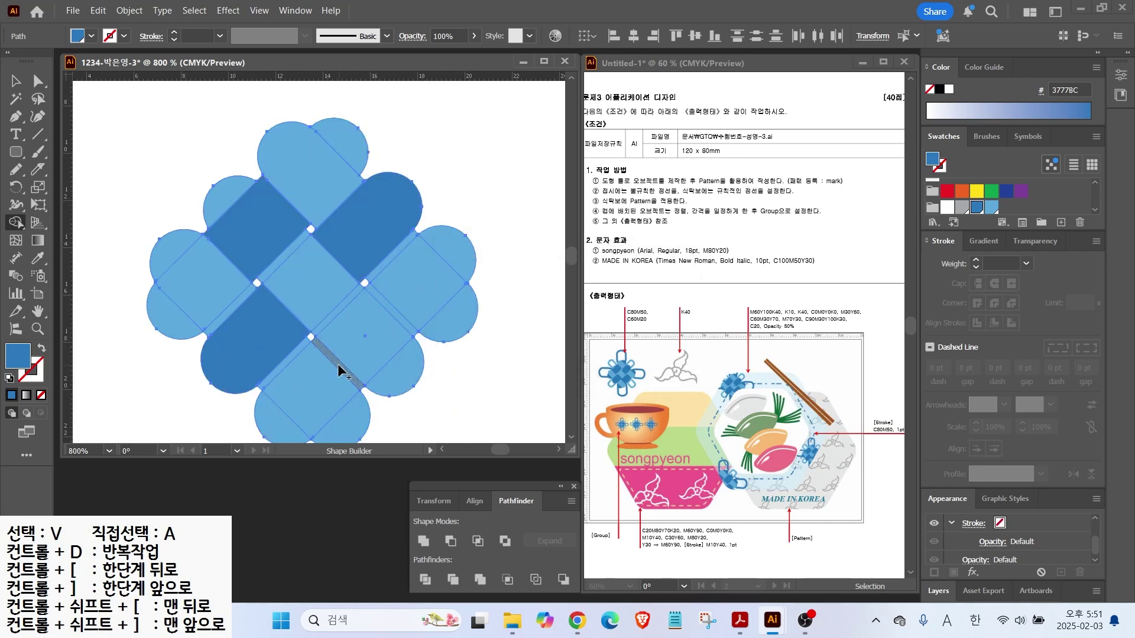
left_click_drag(340, 370, 394, 318)
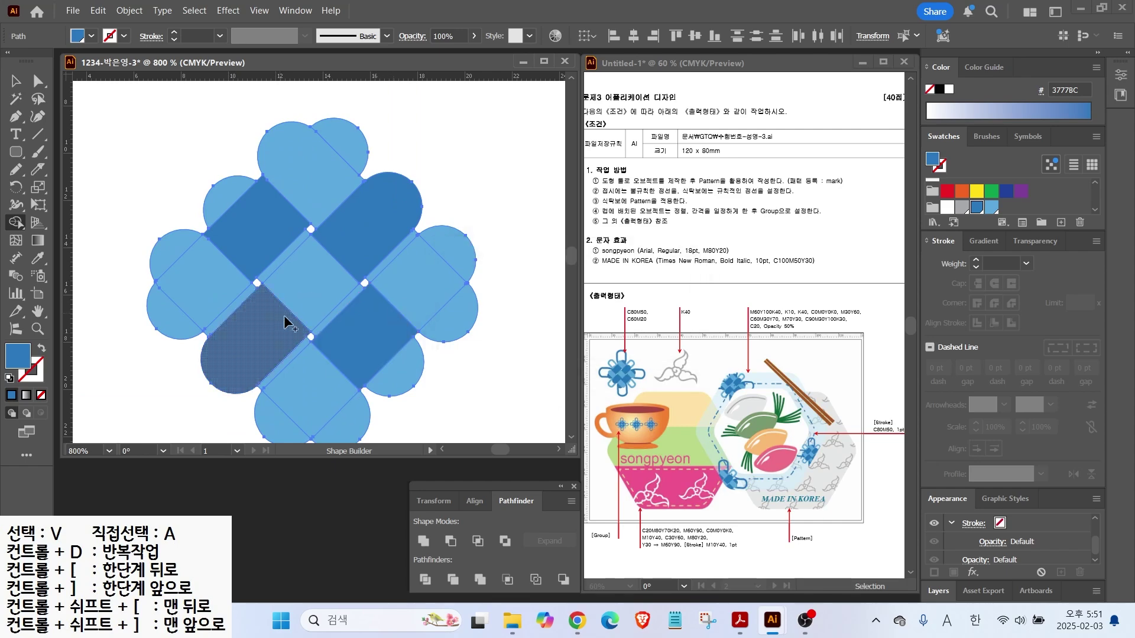
Fill the right, bottom-left, left and top circle segments and the upper-left pieces dark blue 3777BC
left_click(453, 247)
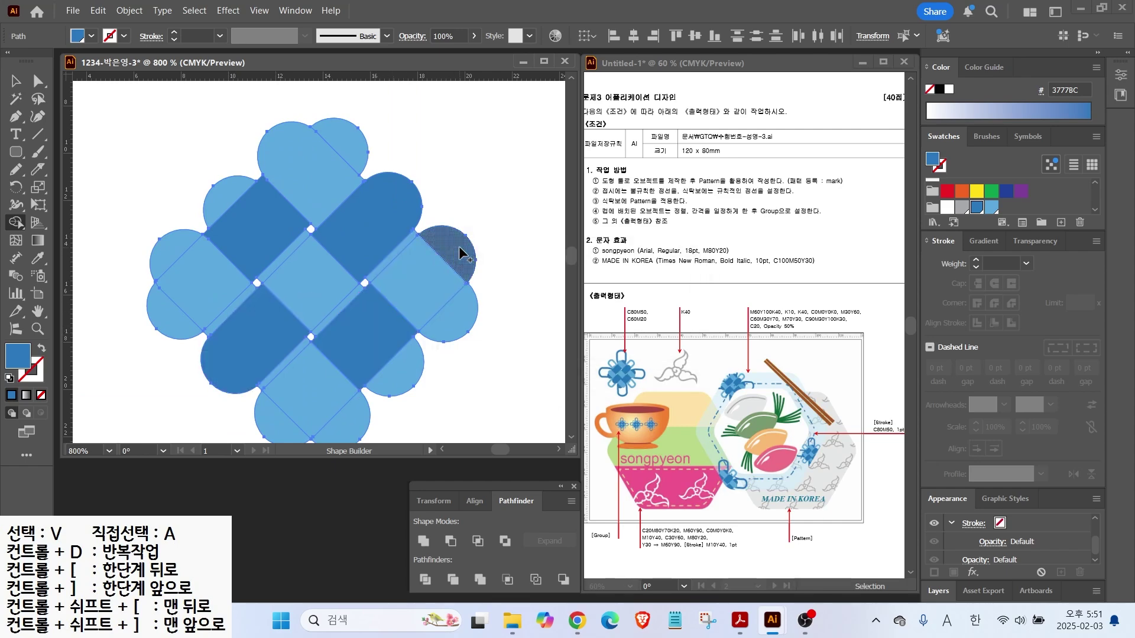
left_click(270, 419)
left_click(168, 320)
left_click(341, 142)
left_click(214, 240)
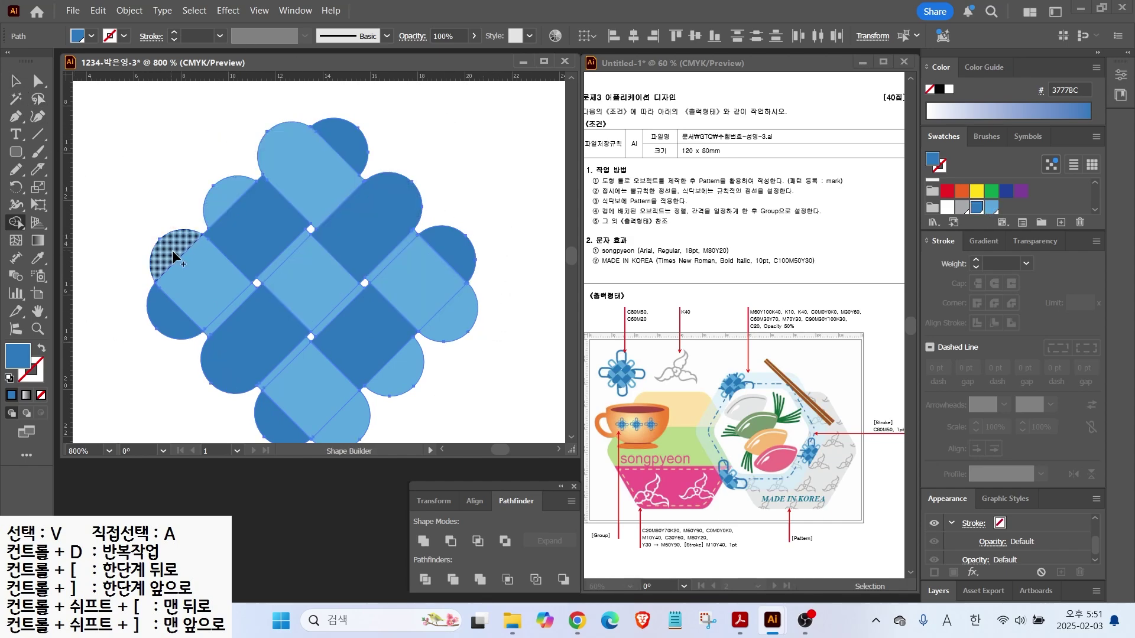
left_click(235, 307)
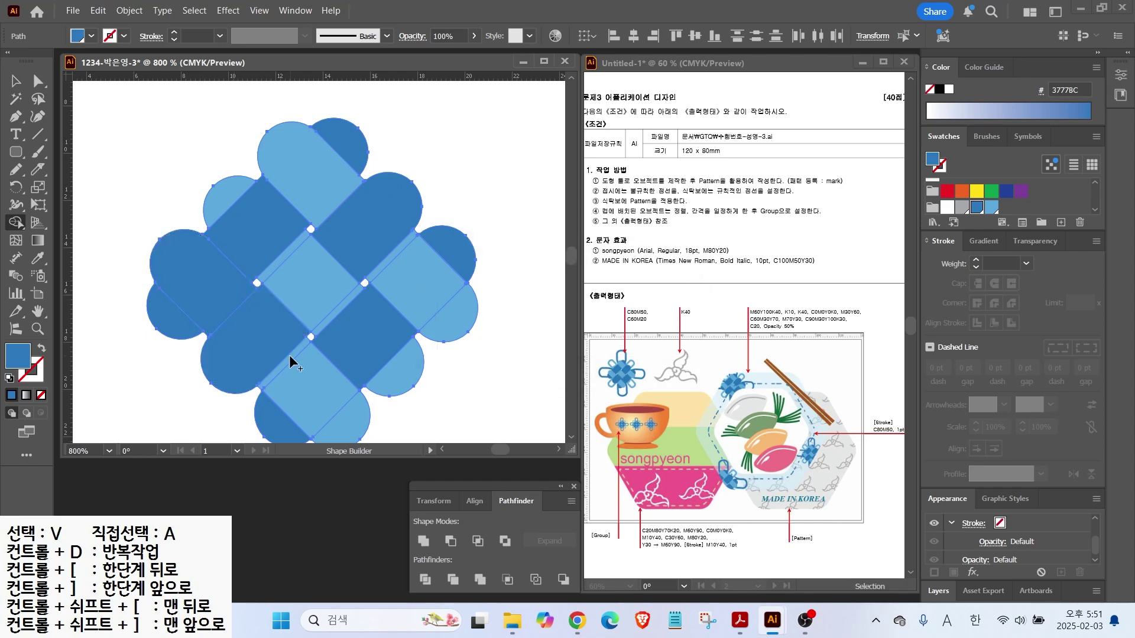
Recolour the upper-left lobe light blue 5DA9DD and merge the central square and right lobe strips
left_click(992, 207)
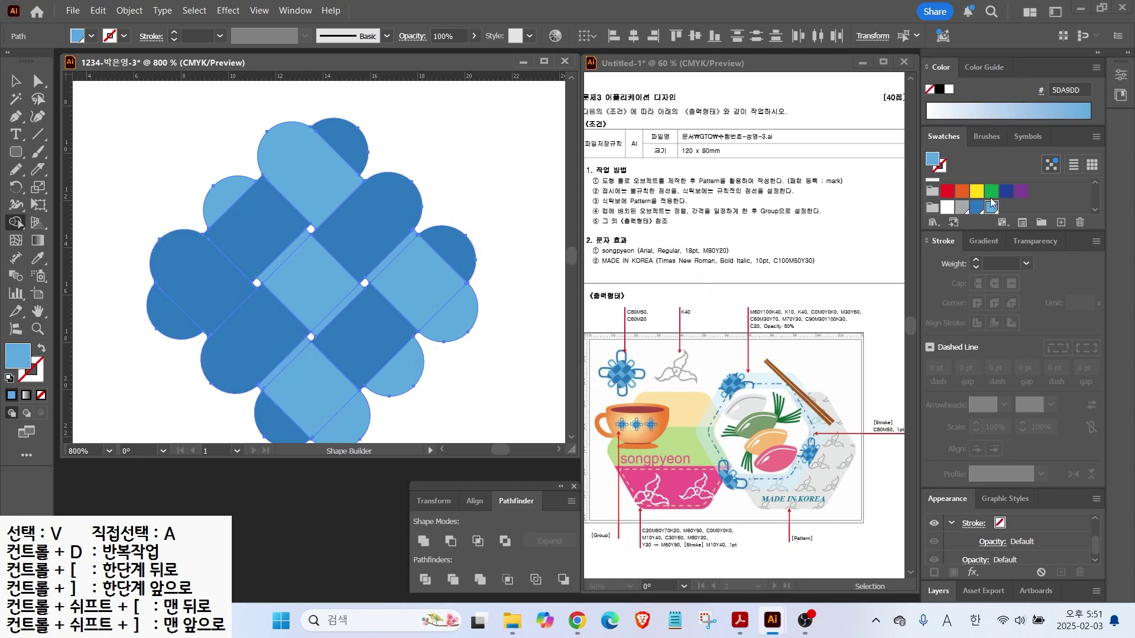
left_click(203, 305)
left_click_drag(339, 303, 277, 261)
left_click_drag(396, 258, 440, 315)
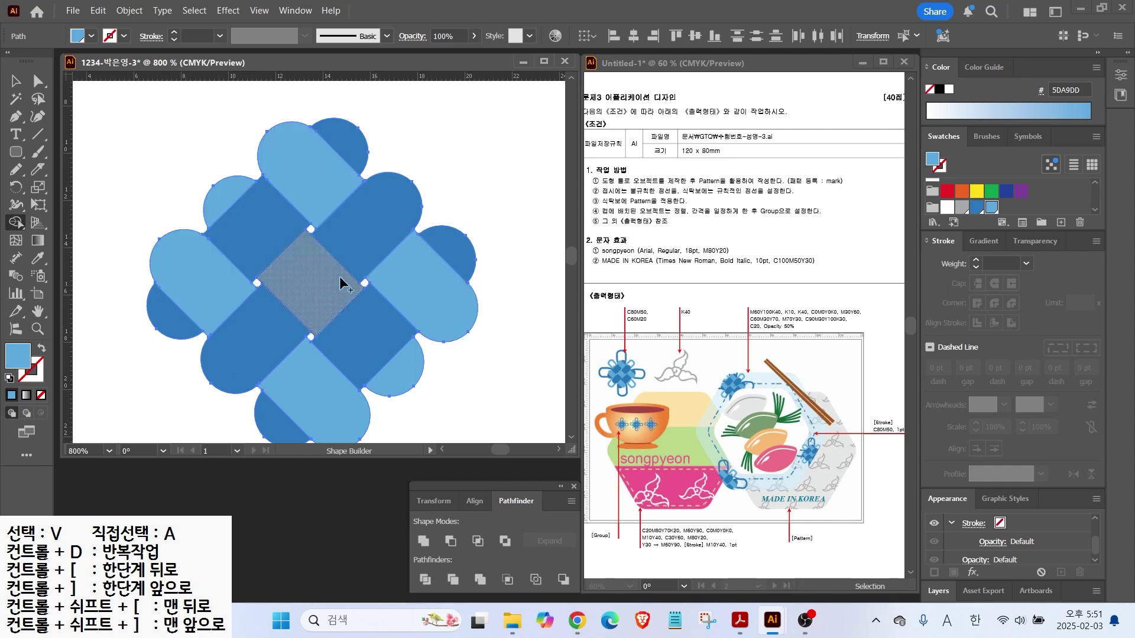
Draw a tall rounded rectangle over the knot
scroll(343, 274, "down", 1)
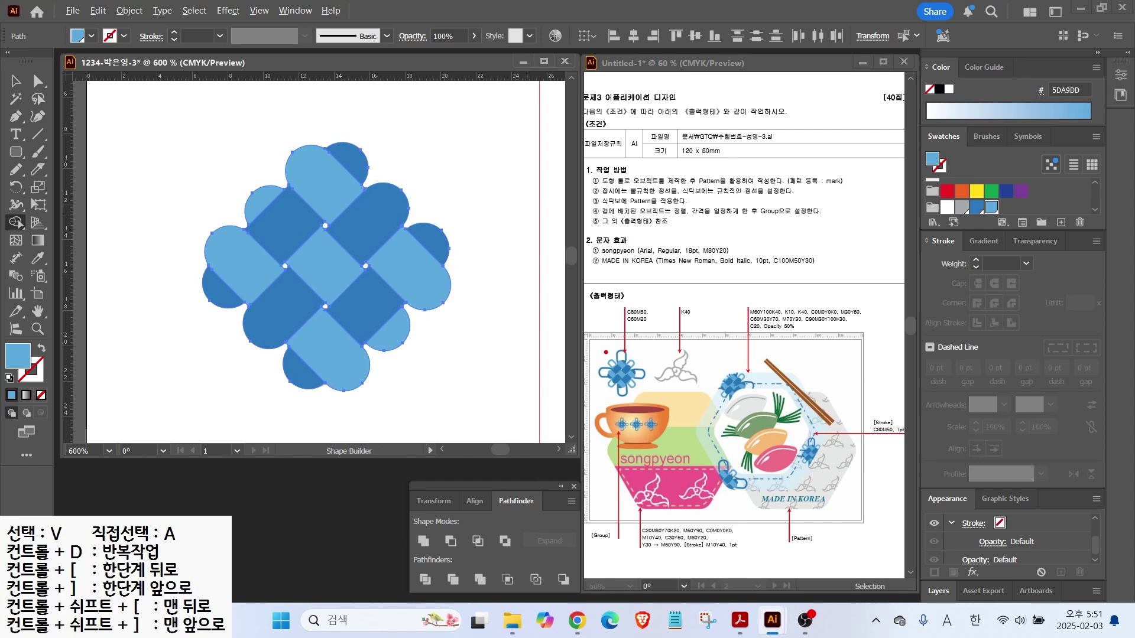
scroll(207, 207, "down", 1)
left_click(16, 152)
left_click_drag(264, 116, 318, 378)
Make the rectangle a blue outline and add a copy rotated 90° across the knot's centre
key("shift+x")
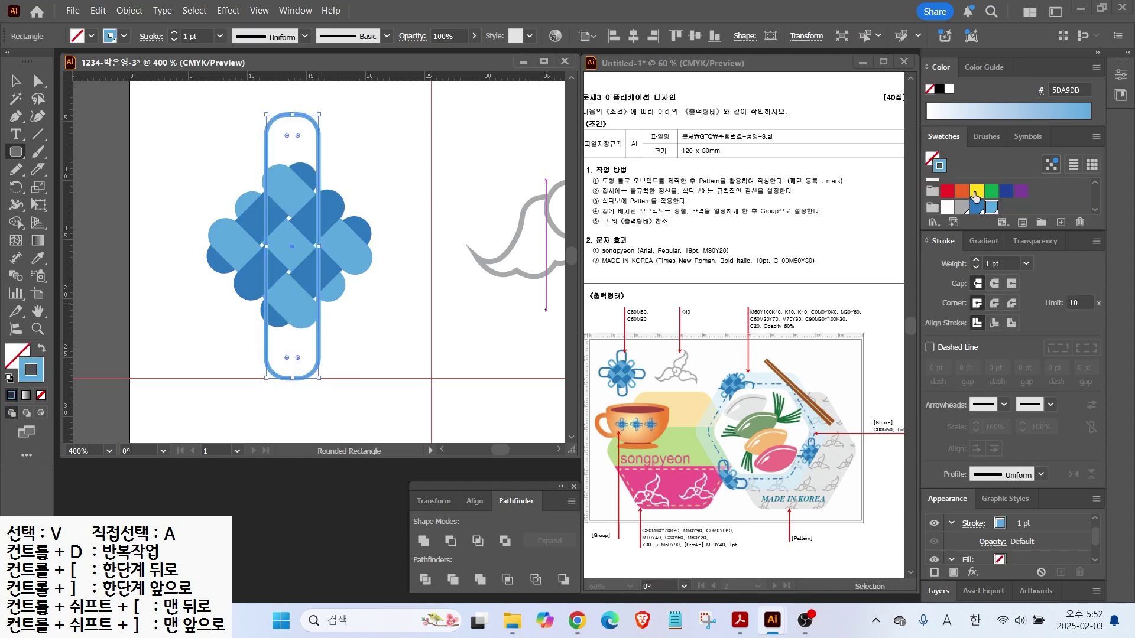
key("v")
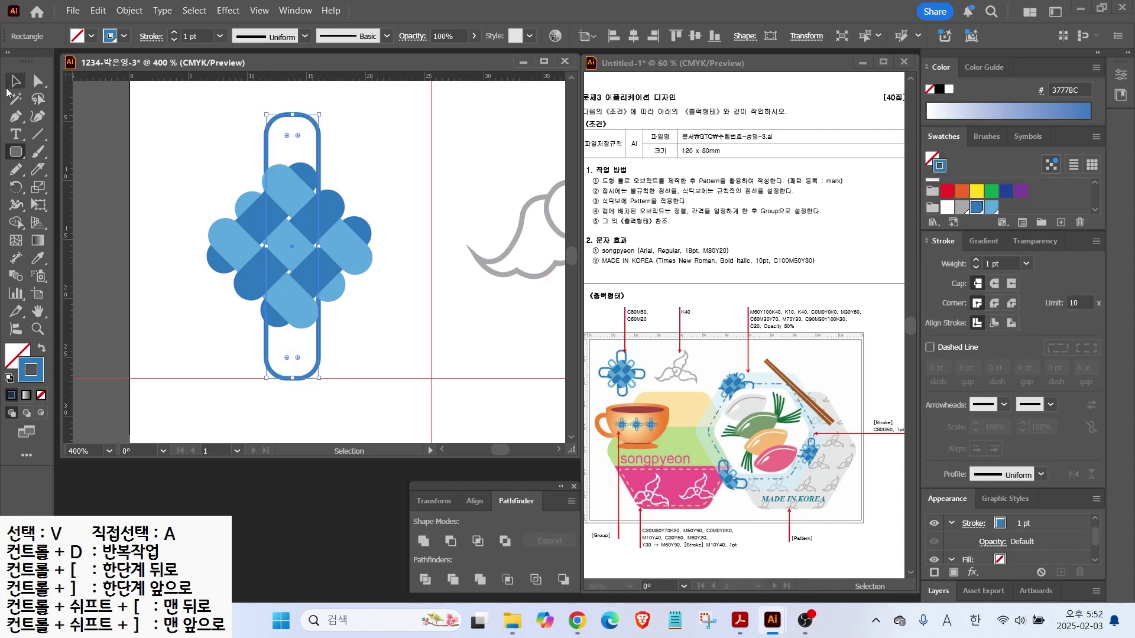
left_click(223, 131)
left_click_drag(318, 140, 312, 139)
left_click_drag(313, 139, 234, 158)
left_click_drag(238, 126, 310, 270)
left_click_drag(159, 289, 237, 271)
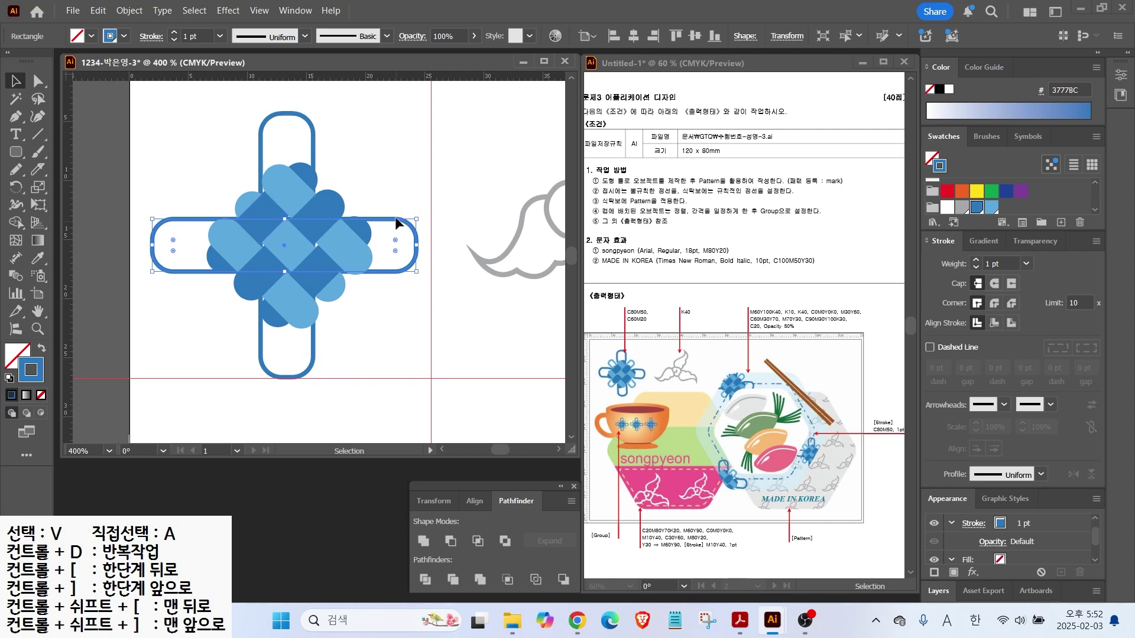
Add two narrower diagonal capsules outlined in light blue 5DA9DD, then select all flower shapes
mouse_move(388, 223)
left_mouse_down()
mouse_move(414, 151)
mouse_move(378, 110)
mouse_move(359, 154)
mouse_move(352, 224)
mouse_move(353, 164)
mouse_move(339, 166)
left_mouse_up()
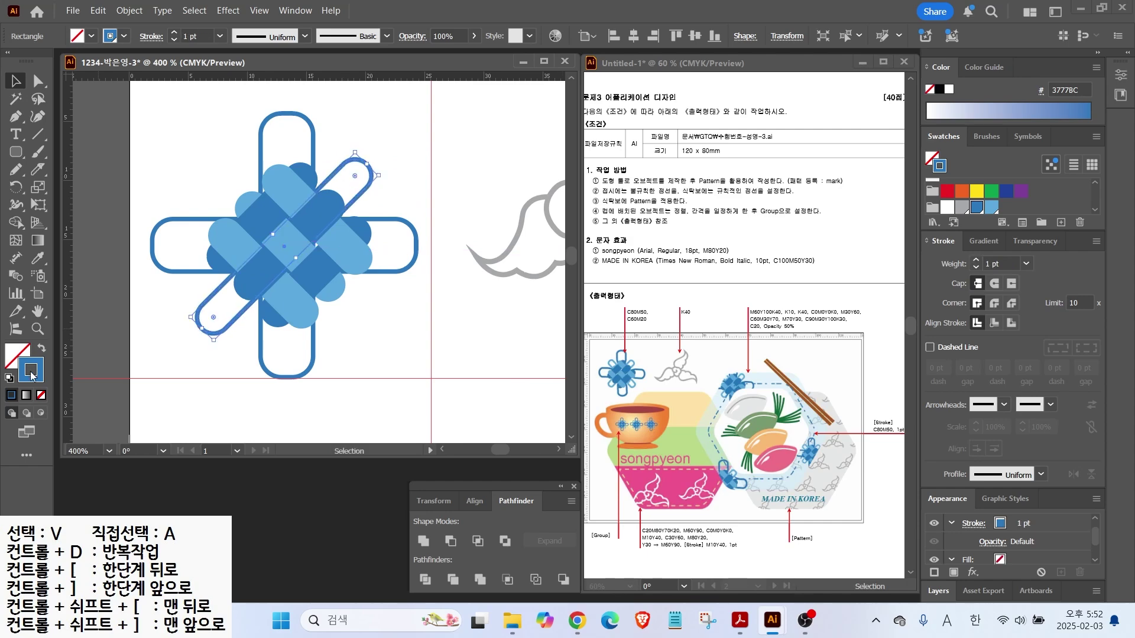
left_click(992, 208)
mouse_move(354, 166)
left_mouse_down()
mouse_move(180, 177)
mouse_move(160, 189)
mouse_move(229, 209)
left_mouse_up()
left_click(452, 349)
scroll(406, 325, "down", 2)
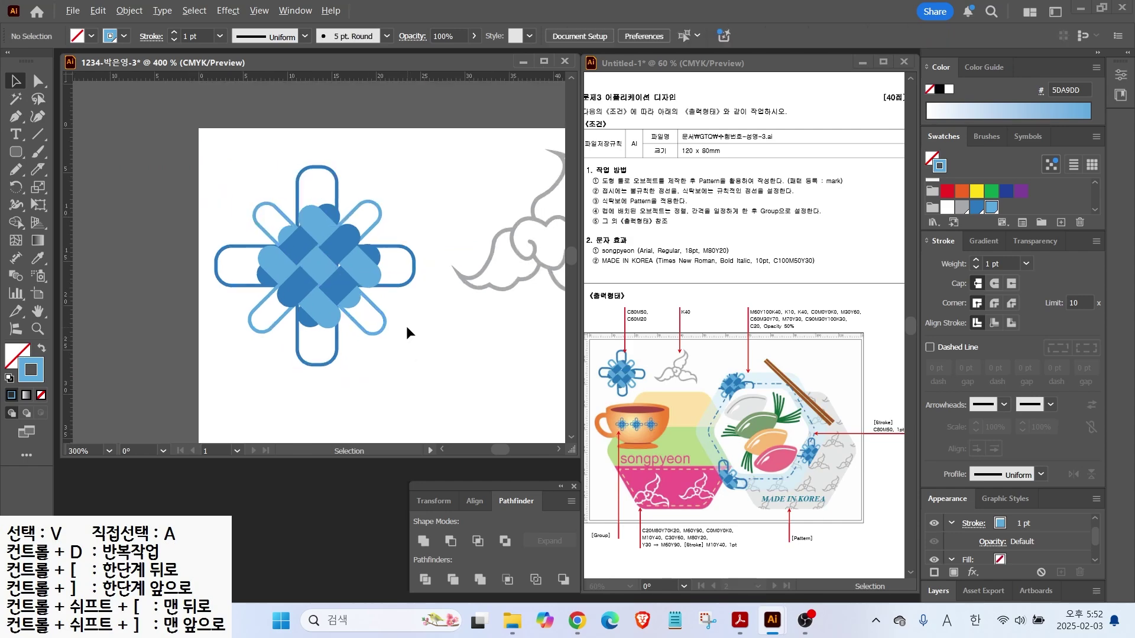
left_click_drag(422, 326, 417, 347)
Group the flower motif's shapes together
right_click(327, 273)
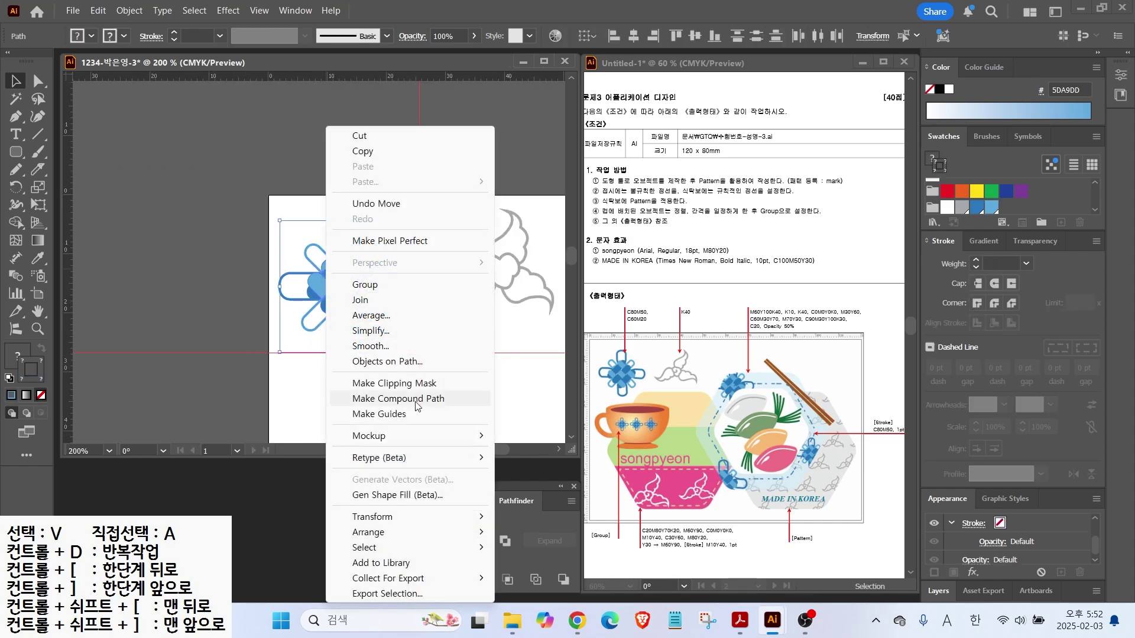
left_click(371, 301)
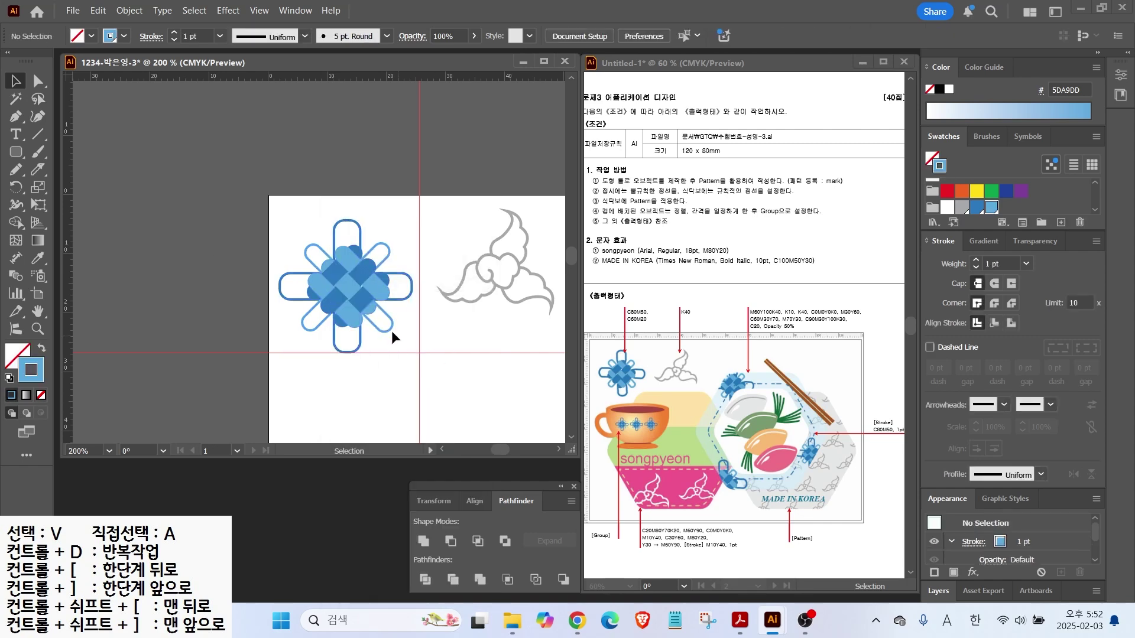
left_click(445, 320)
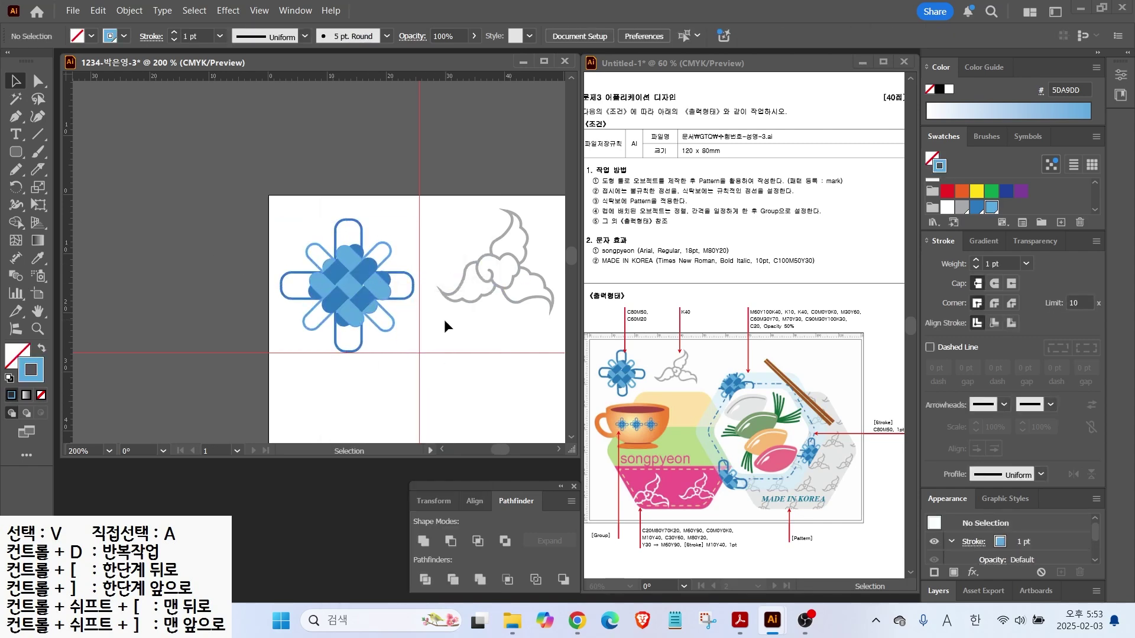
left_click_drag(444, 319, 415, 290)
left_click(358, 294)
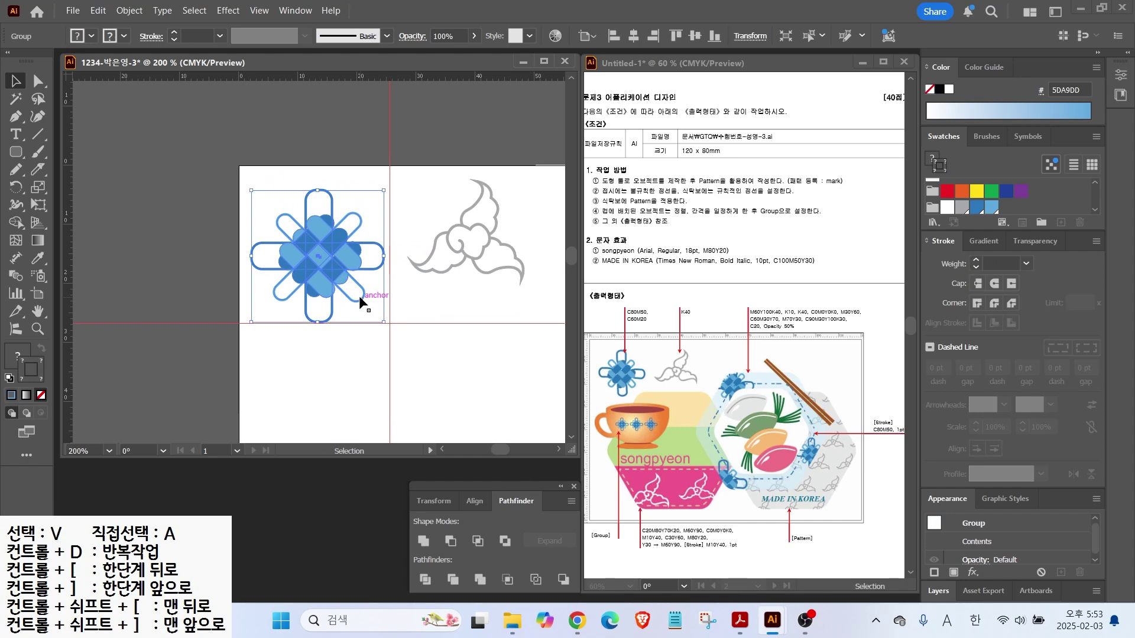
Inside the group, set the vertical and horizontal capsules' stroke to 2 pt
right_click(360, 298)
double_click(340, 244)
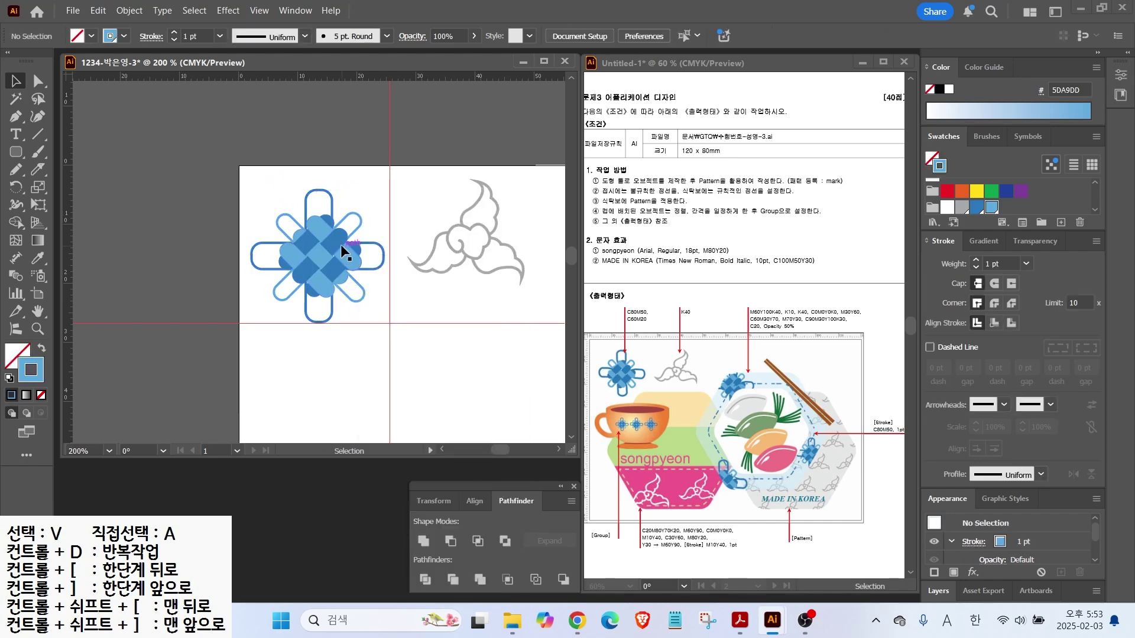
left_click(333, 200)
left_click(384, 249, "shift")
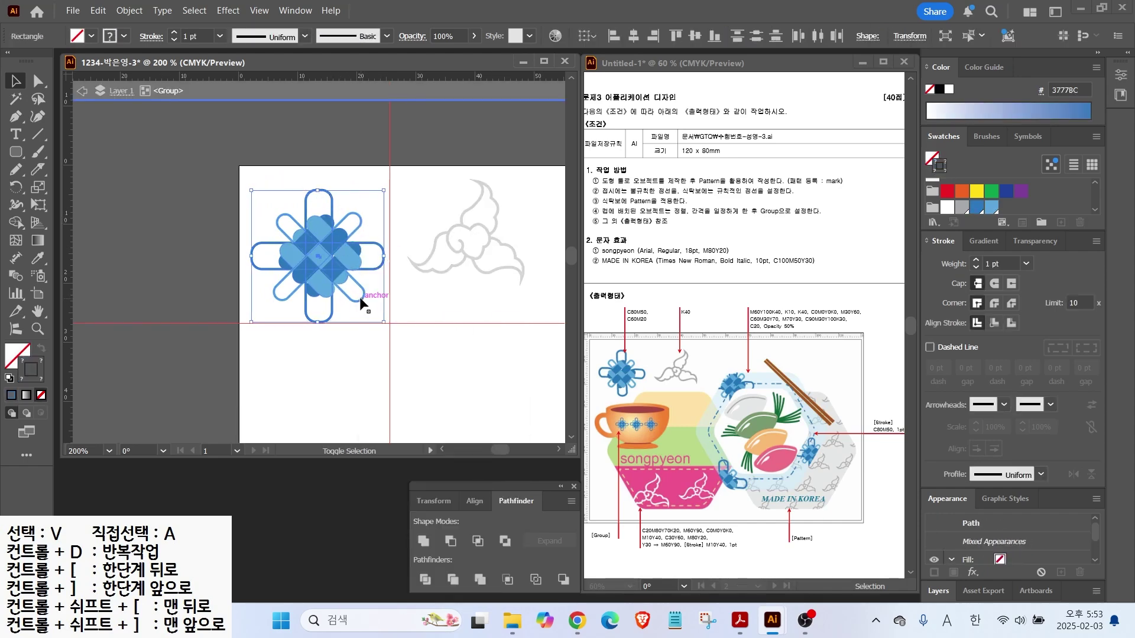
left_click(976, 261)
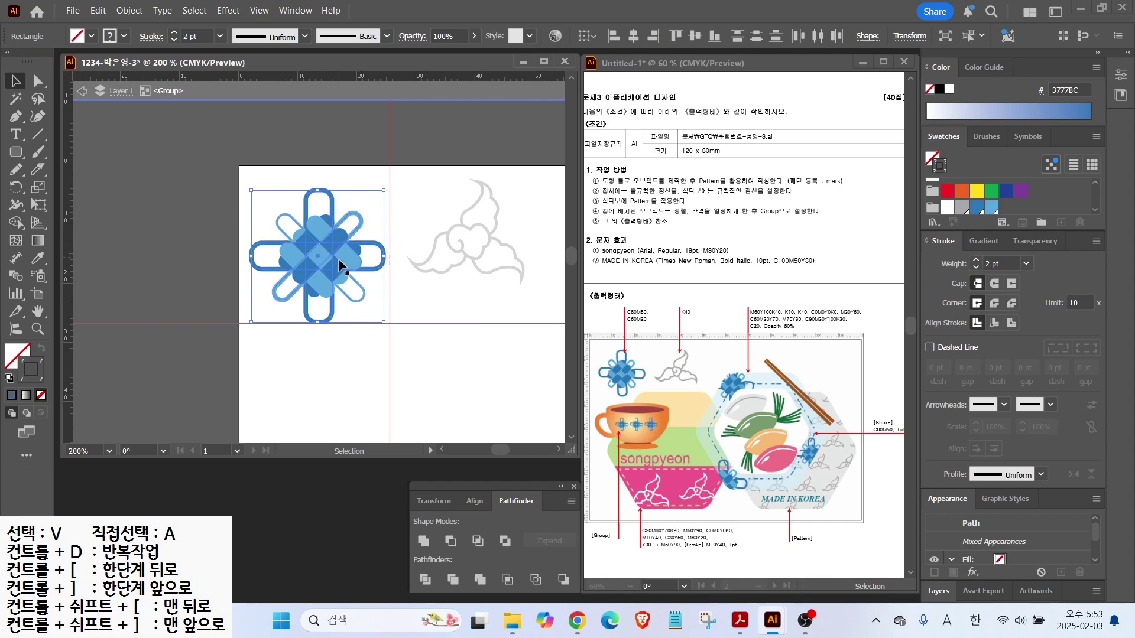
left_click(355, 298)
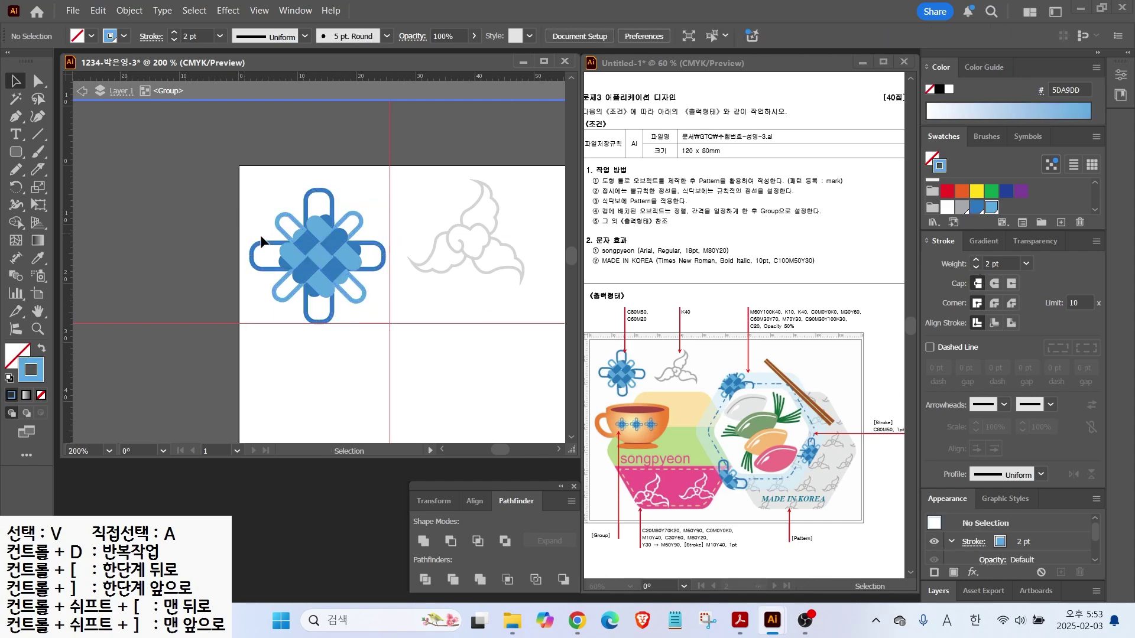
double_click(94, 114)
Give the cloud motif a 2 pt stroke, move it down, and fit the artboard in the window
left_click_drag(443, 207, 534, 266)
left_click(976, 260)
mouse_move(472, 249)
left_mouse_down()
mouse_move(473, 270)
mouse_move(478, 258)
left_mouse_up()
left_click(201, 307)
double_click(38, 310)
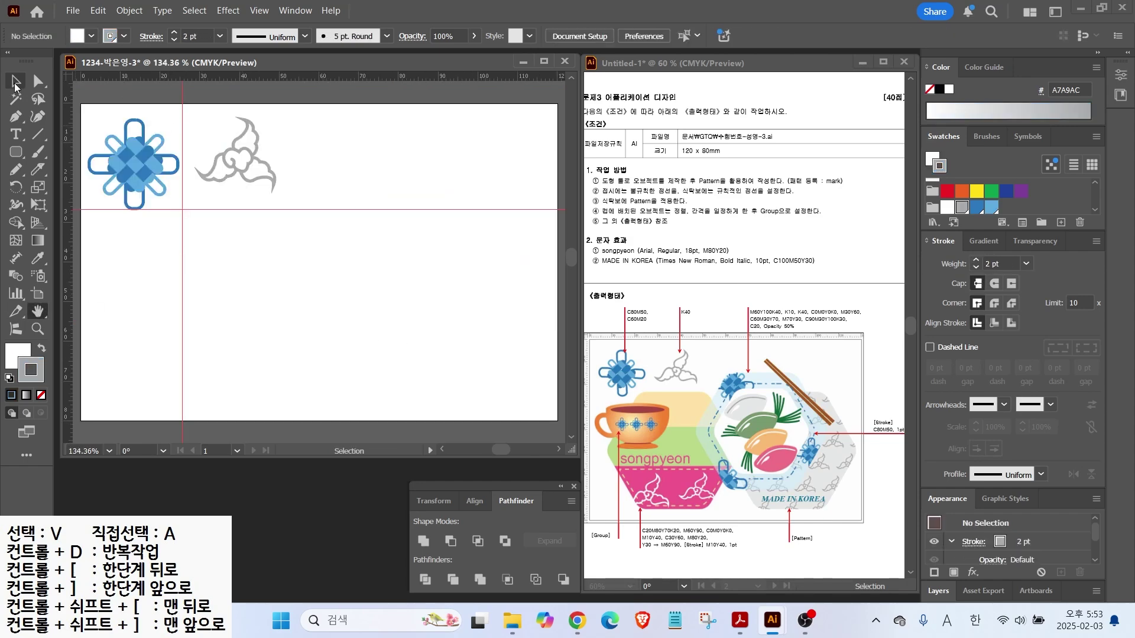
Hide the red guide lines on the artboard
left_click(16, 82)
left_click(259, 10)
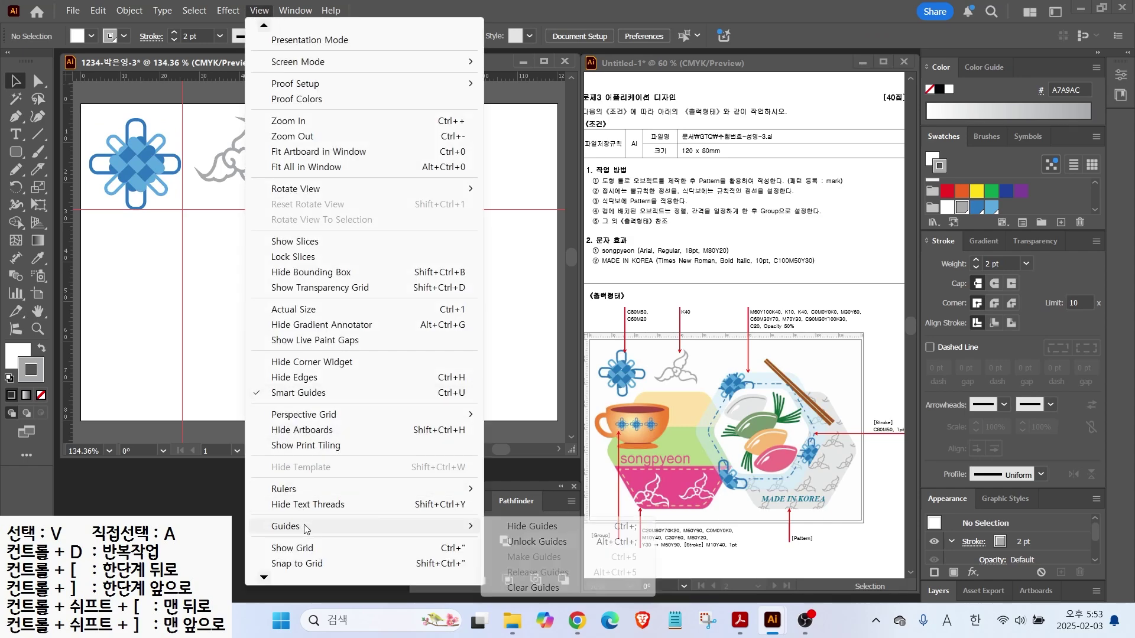
left_click(520, 527)
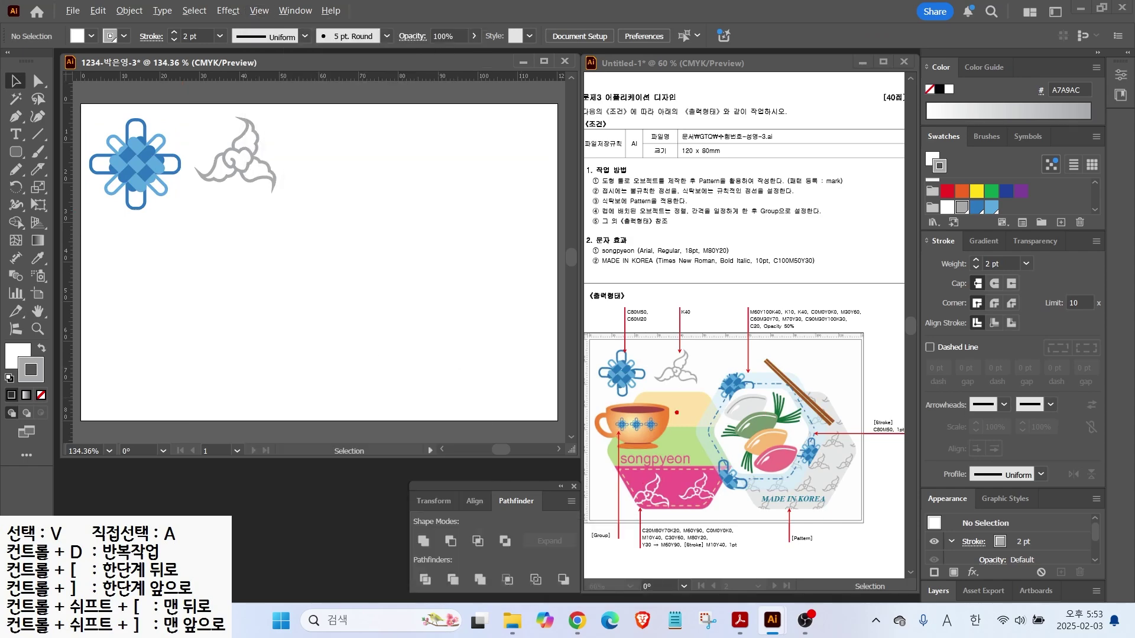
left_click_drag(693, 405, 733, 348)
key("Escape")
Draw a hexagon below the motifs, moving it down and undoing a trial corner rounding
left_click(16, 152)
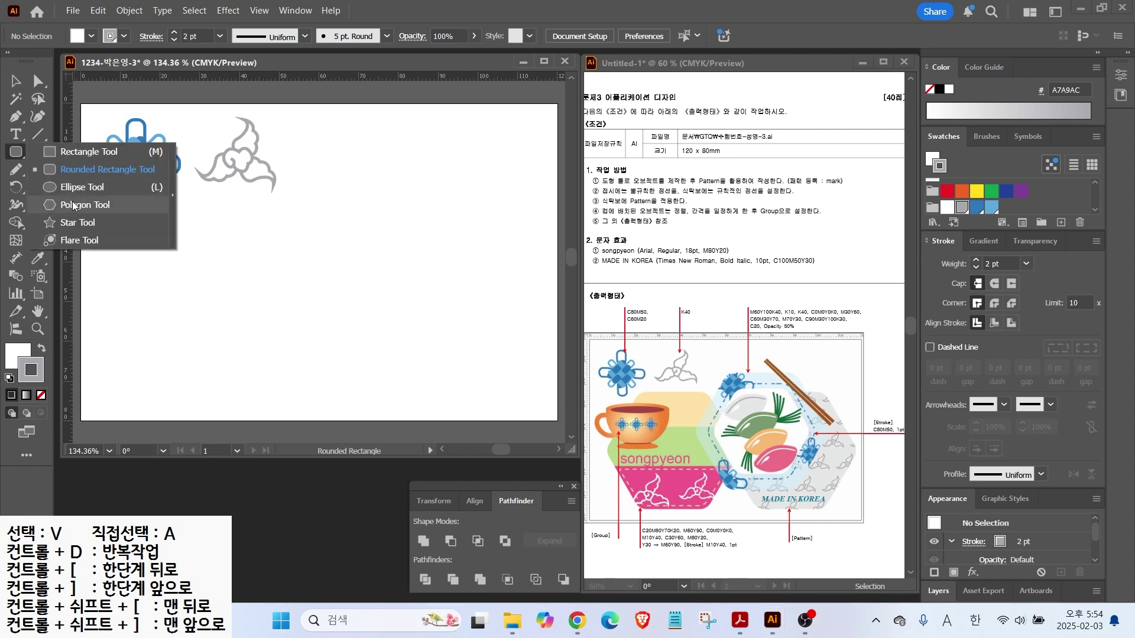
left_click(72, 204)
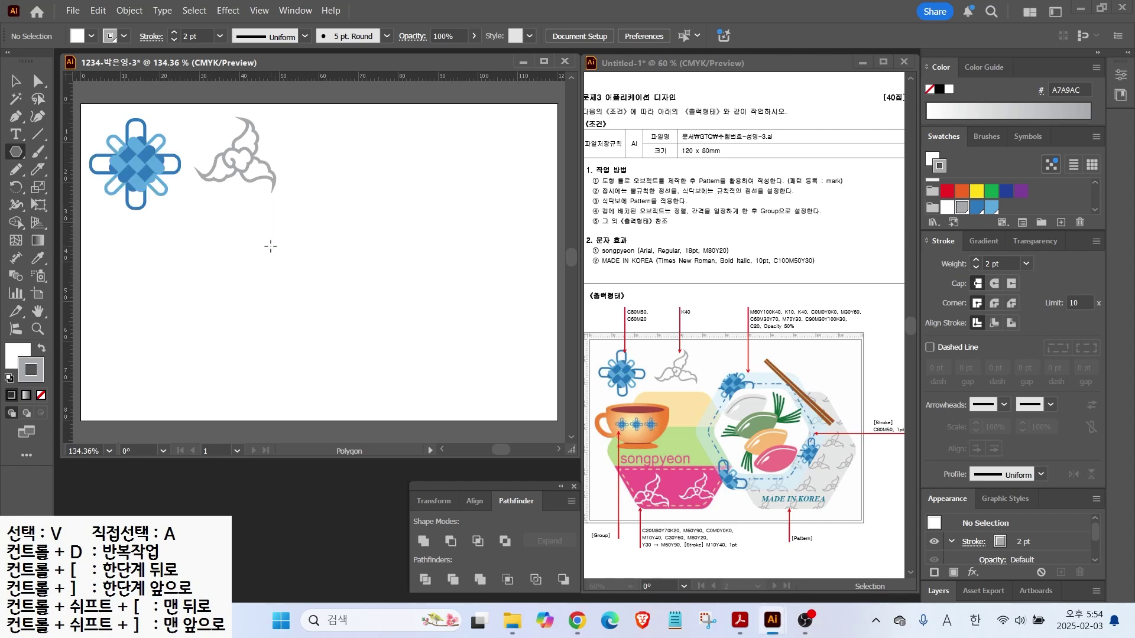
left_click_drag(284, 254, 349, 346)
key("v")
mouse_move(298, 269)
left_mouse_down()
mouse_move(315, 312)
mouse_move(291, 316)
left_mouse_up()
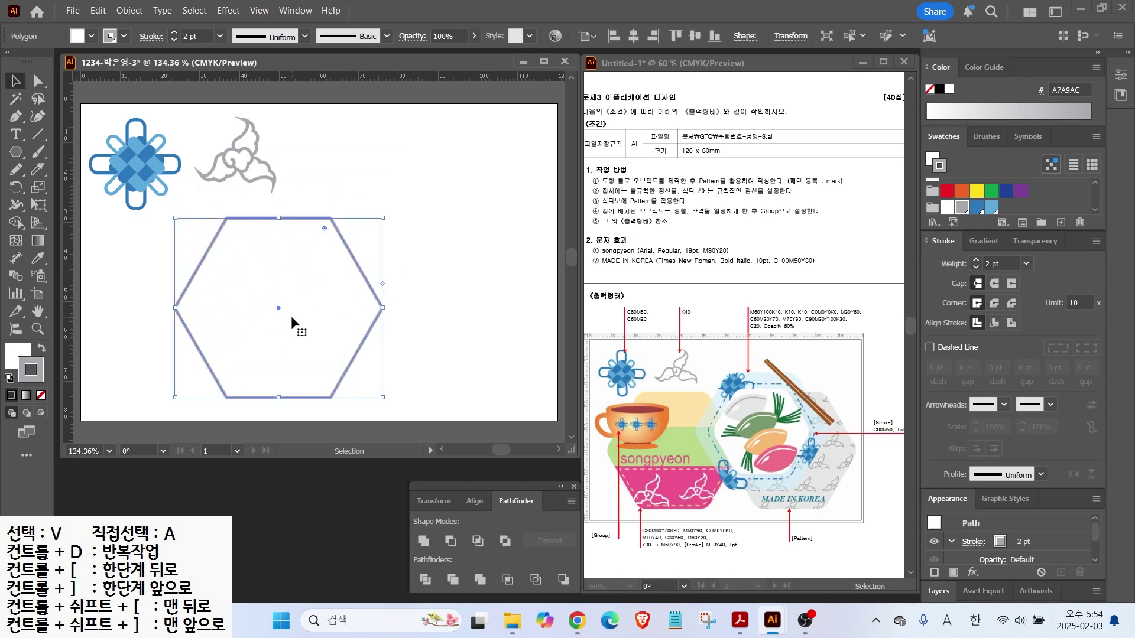
mouse_move(324, 231)
left_mouse_down()
mouse_move(331, 250)
mouse_move(313, 234)
left_mouse_up()
key("ctrl+z")
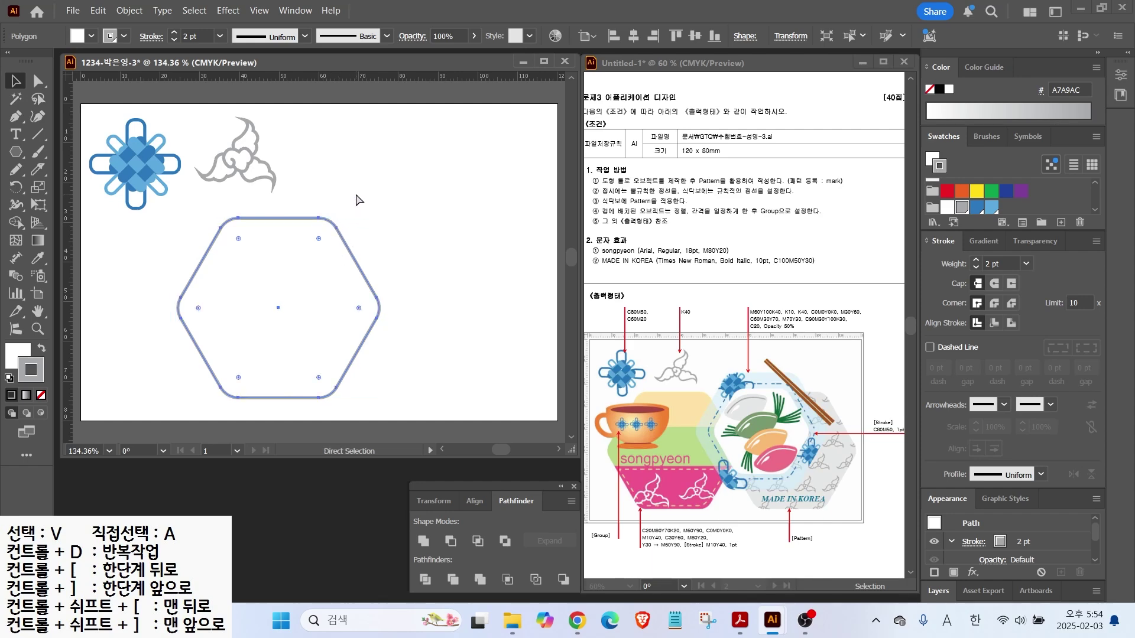
left_click(236, 15)
Apply the Round Corners effect to the hexagon with a 4 mm radius
mouse_move(374, 201)
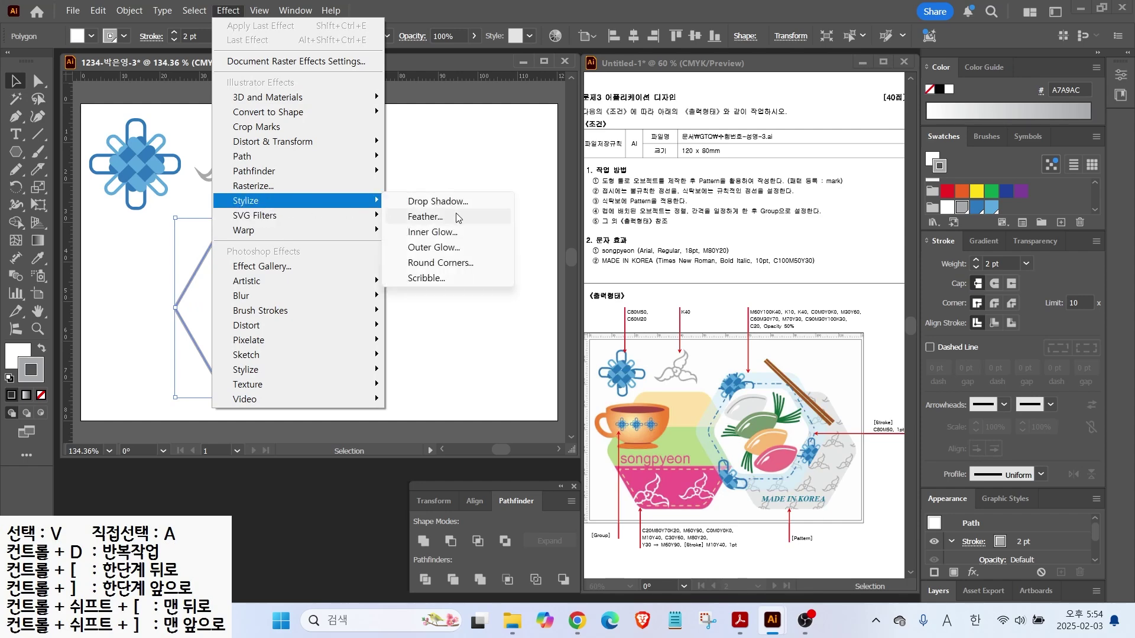
left_click(440, 263)
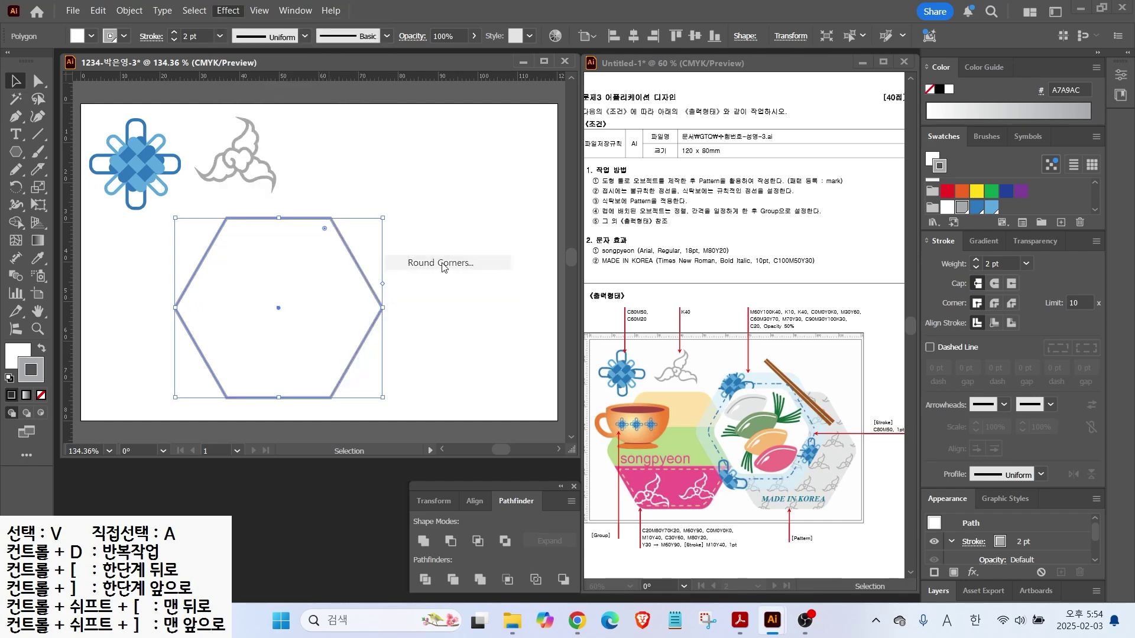
left_click(507, 286)
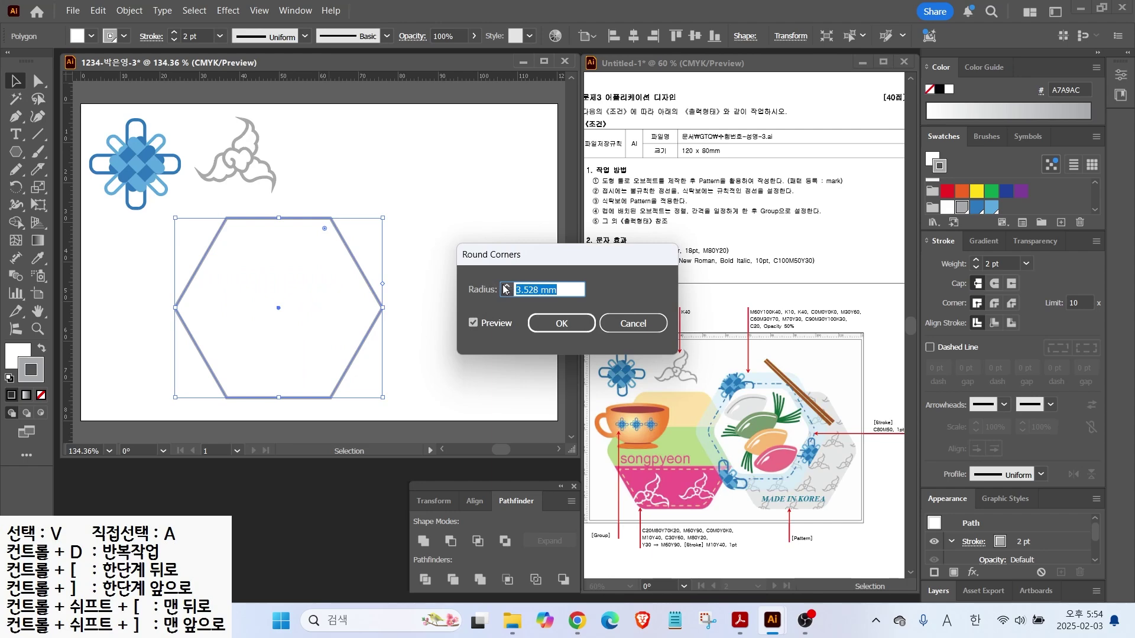
key("ctrl")
key("ctrl")
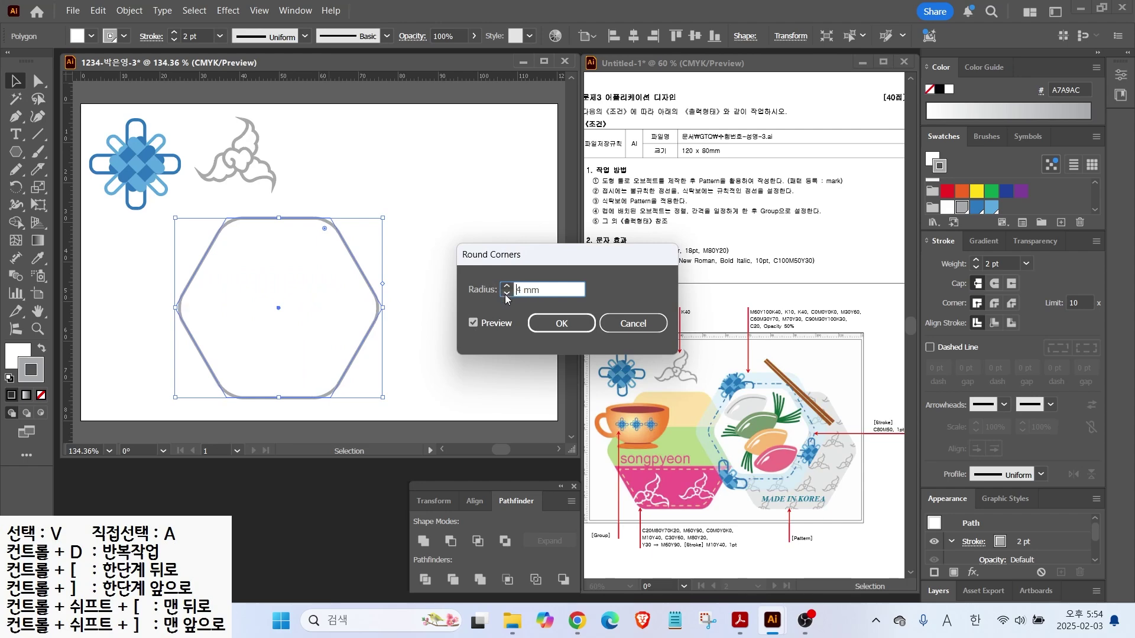
left_click(556, 330)
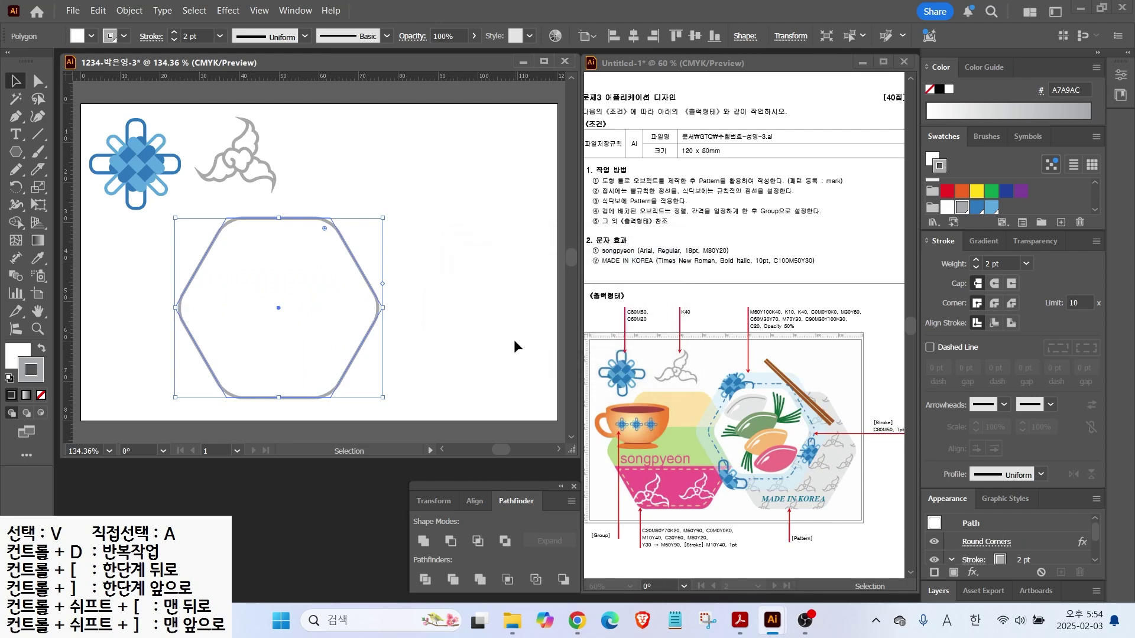
Deselect the hexagon and switch the view to Outline mode
left_click(441, 253)
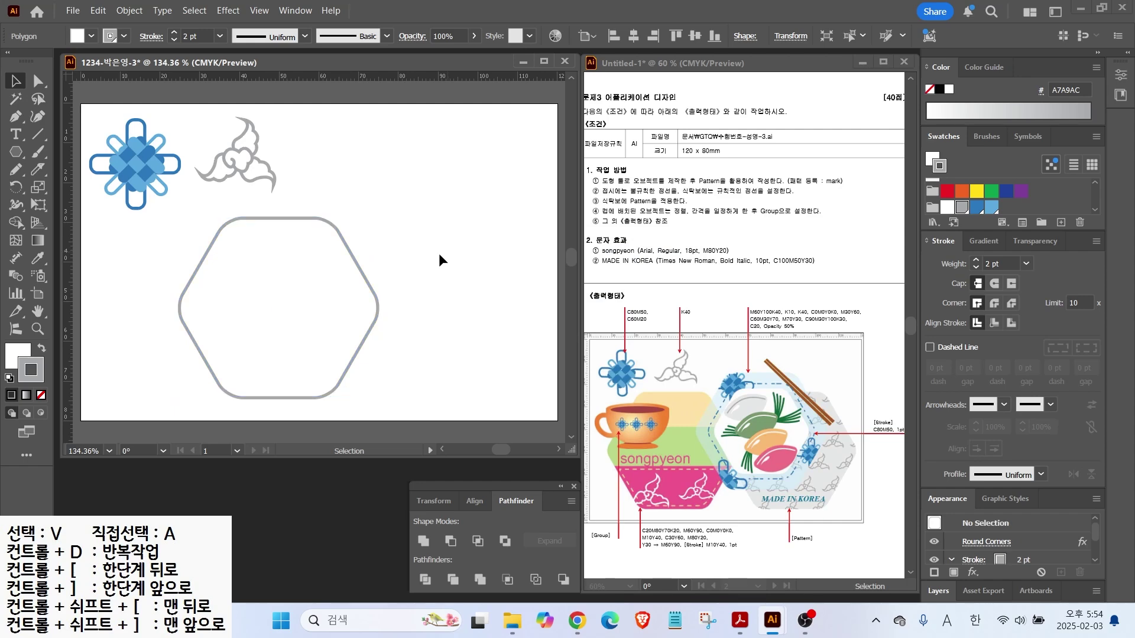
left_click(334, 210)
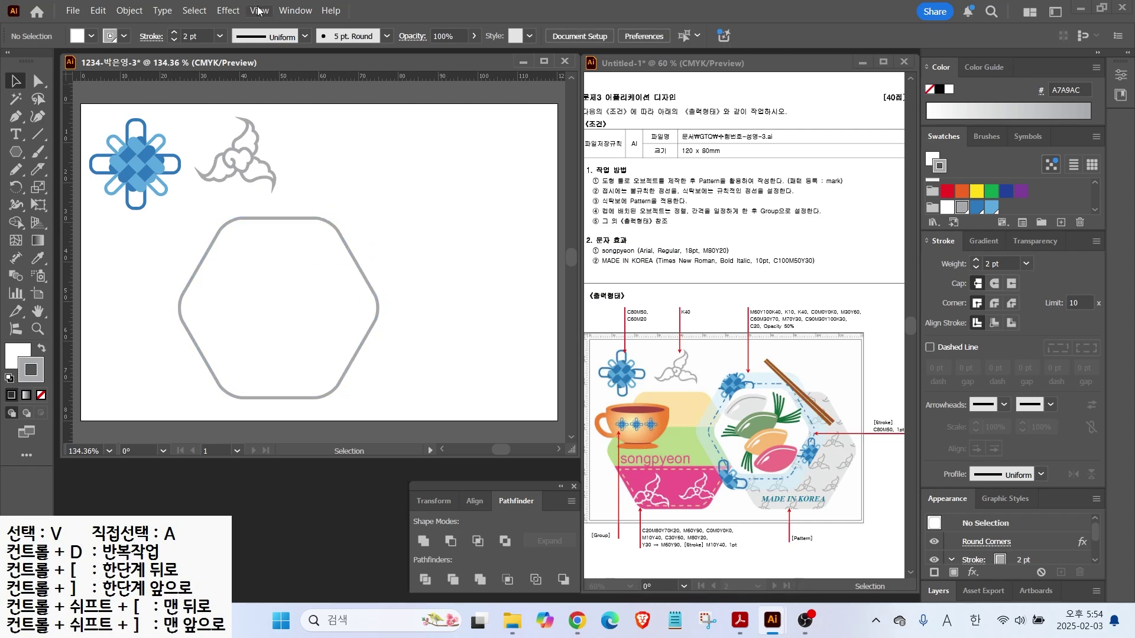
left_click(258, 11)
left_click(286, 40)
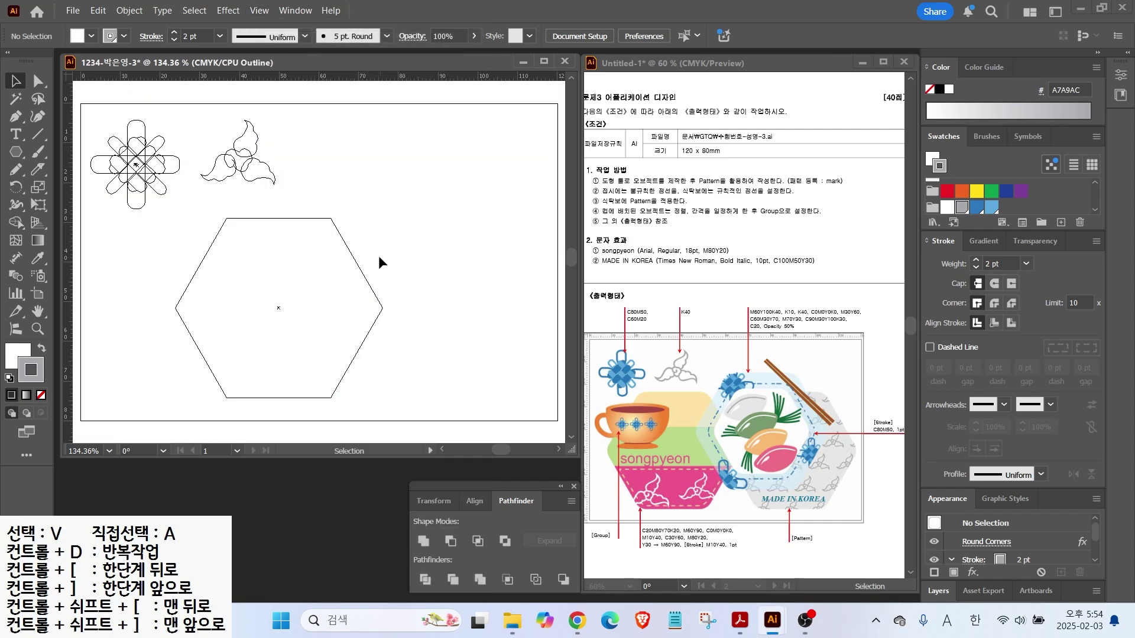
Return to Preview and expand the hexagon's rounded-corner appearance into a real path
left_click(339, 231)
left_click(261, 11)
left_click(286, 40)
left_click(239, 214)
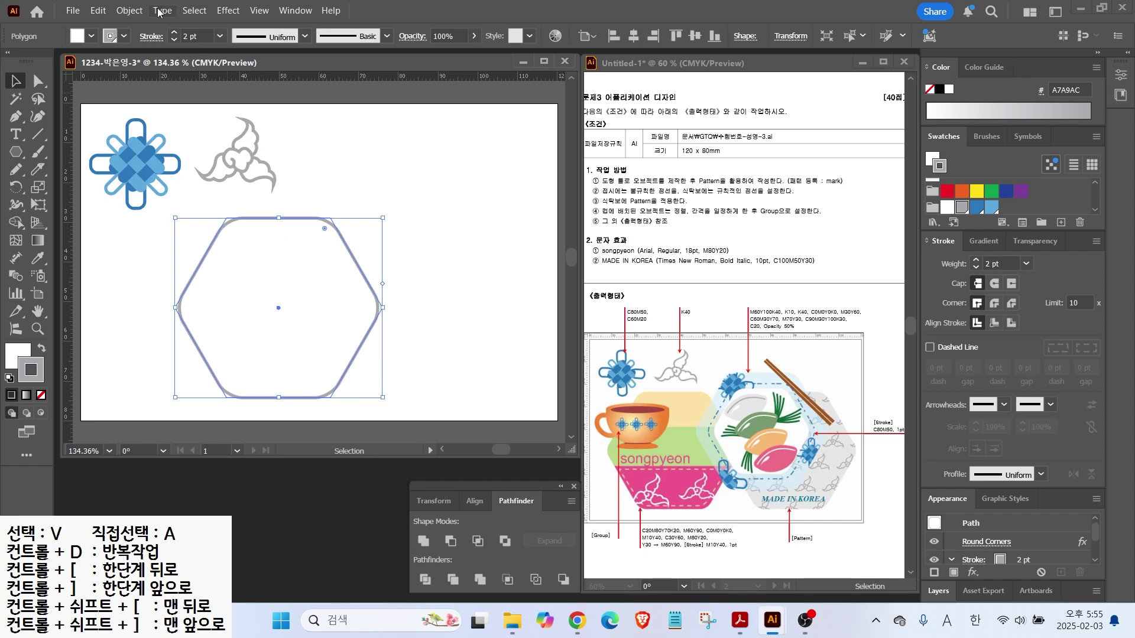
left_click(121, 13)
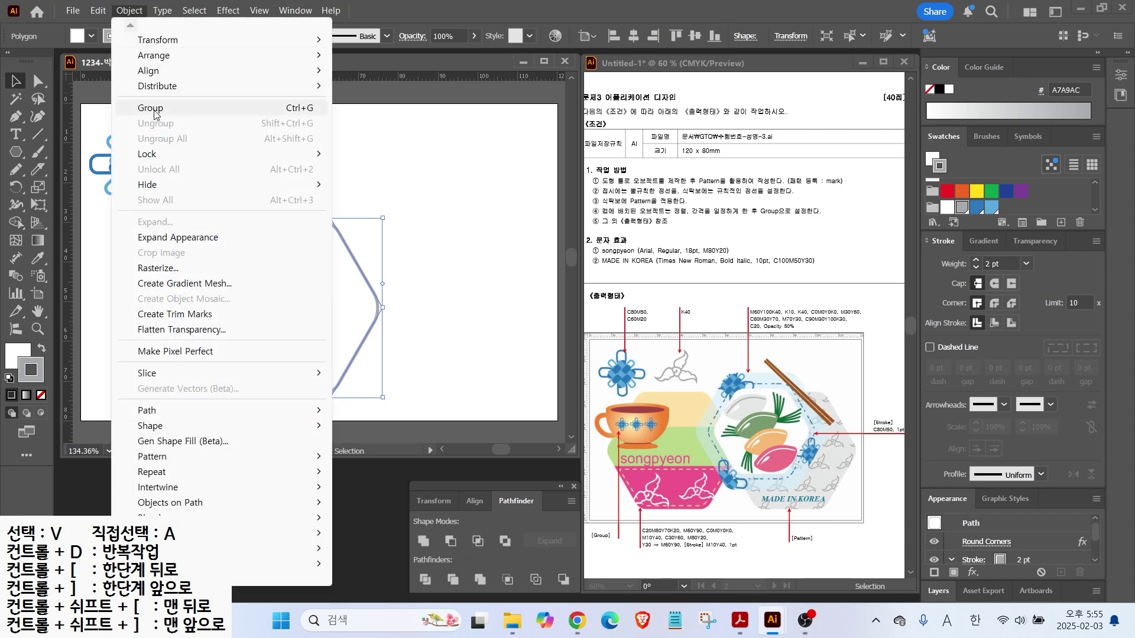
left_click(158, 239)
Ungroup the expanded hexagon and give it a solid grey fill with no outline
left_click(435, 251)
left_click(360, 275)
left_click(424, 278)
left_click(333, 228)
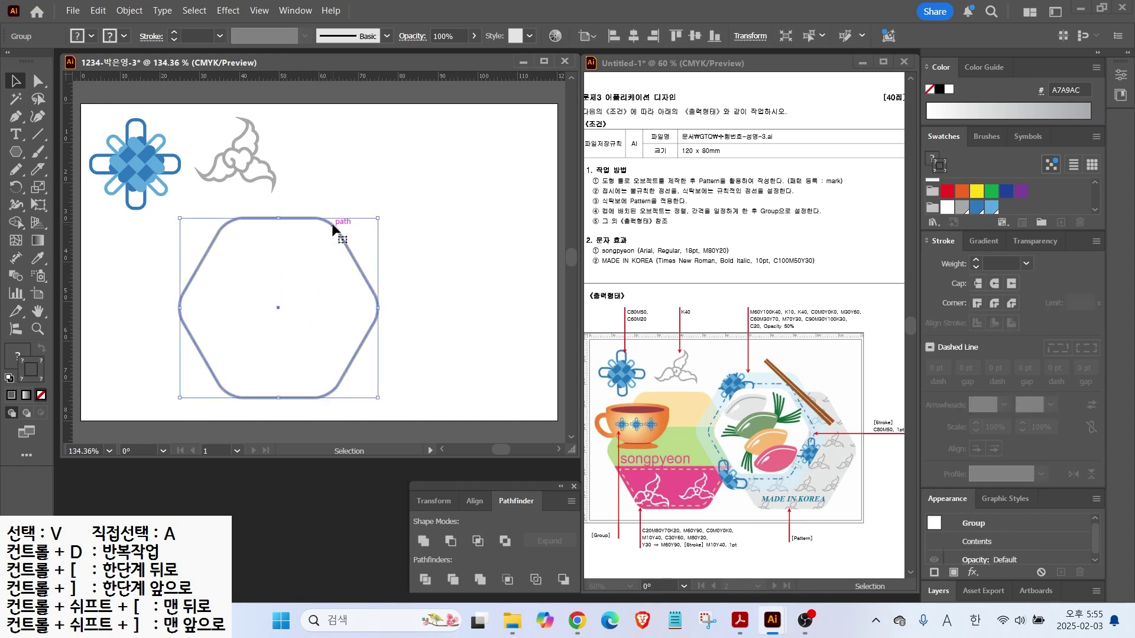
left_click(421, 228)
left_click(331, 225)
left_click(207, 232)
left_click(198, 266)
right_click(204, 254)
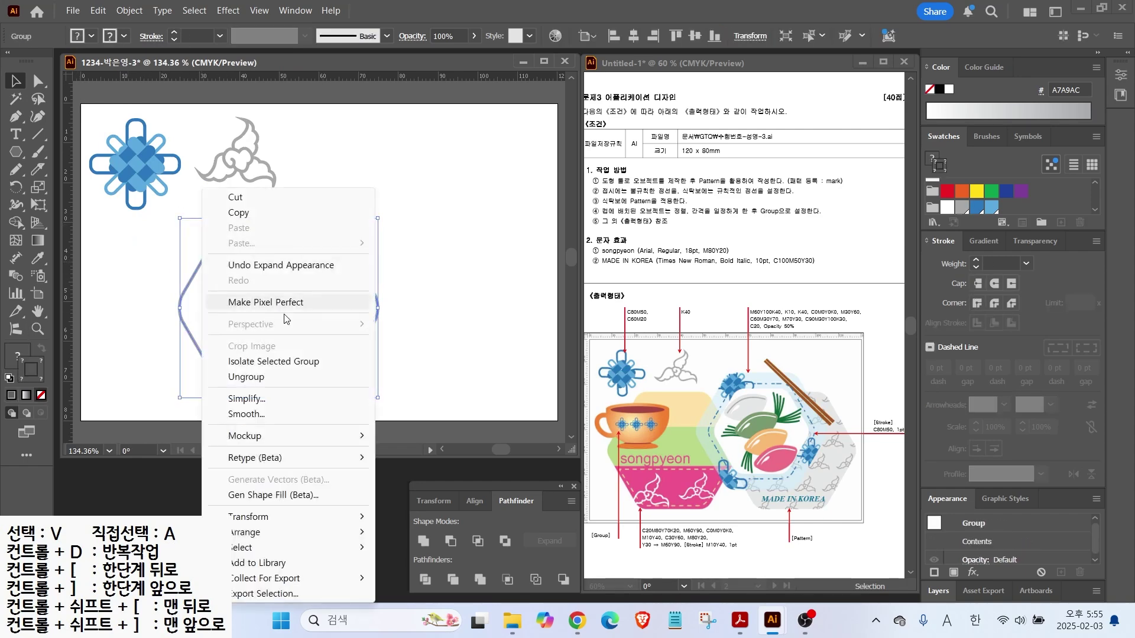
left_click(246, 376)
left_click(199, 273)
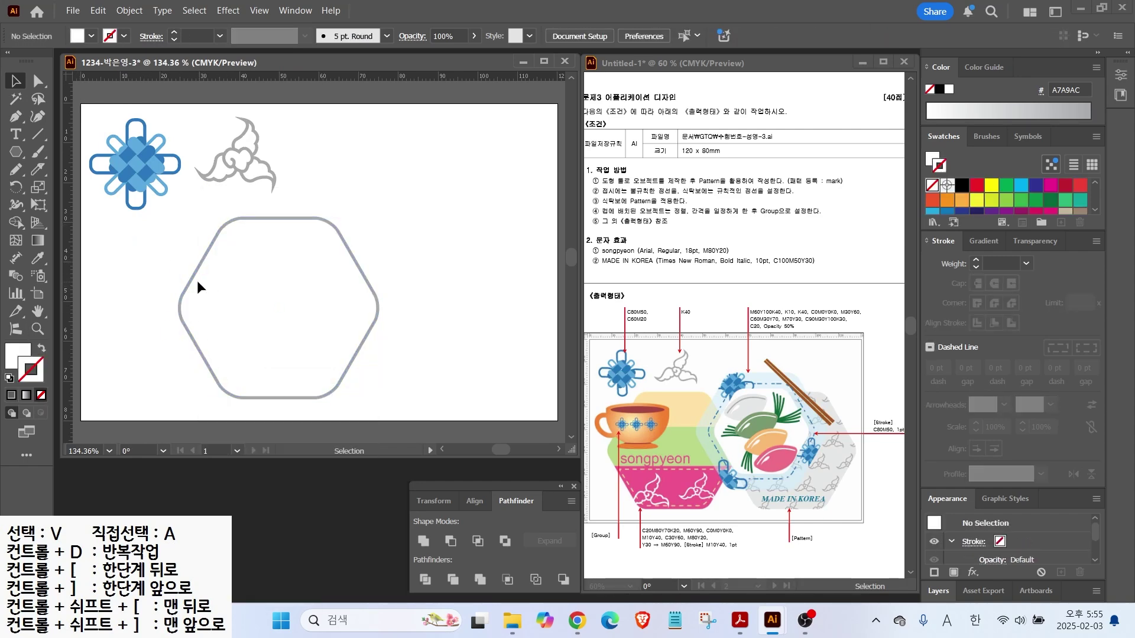
left_click(41, 348)
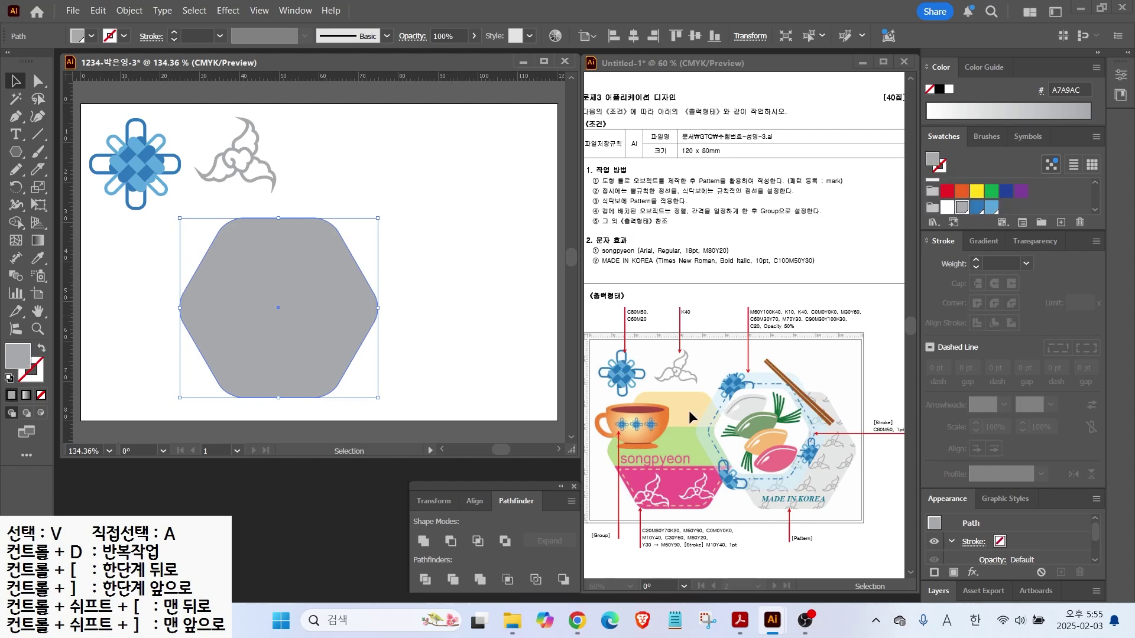
Draw two horizontal lines across the hexagon and divide it into three bands
key("backslash")
mouse_move(172, 262)
left_mouse_down()
mouse_move(395, 261)
mouse_move(380, 344)
left_mouse_up()
left_click(9, 378)
left_click(16, 81)
left_click_drag(377, 262, 377, 271)
left_click_drag(385, 245, 247, 378)
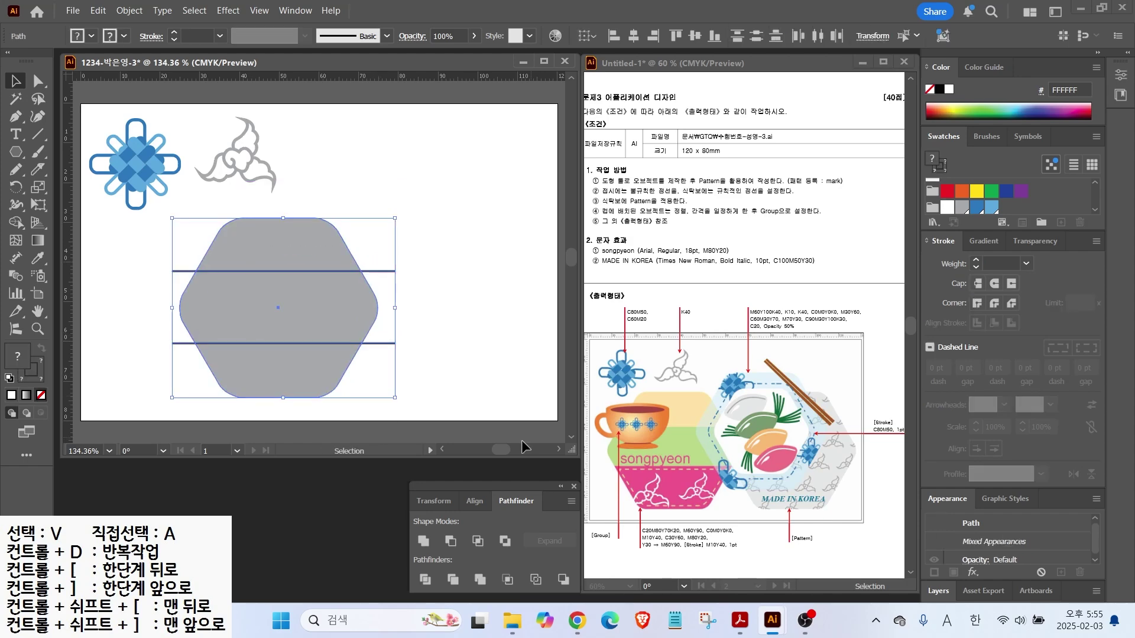
left_click(424, 580)
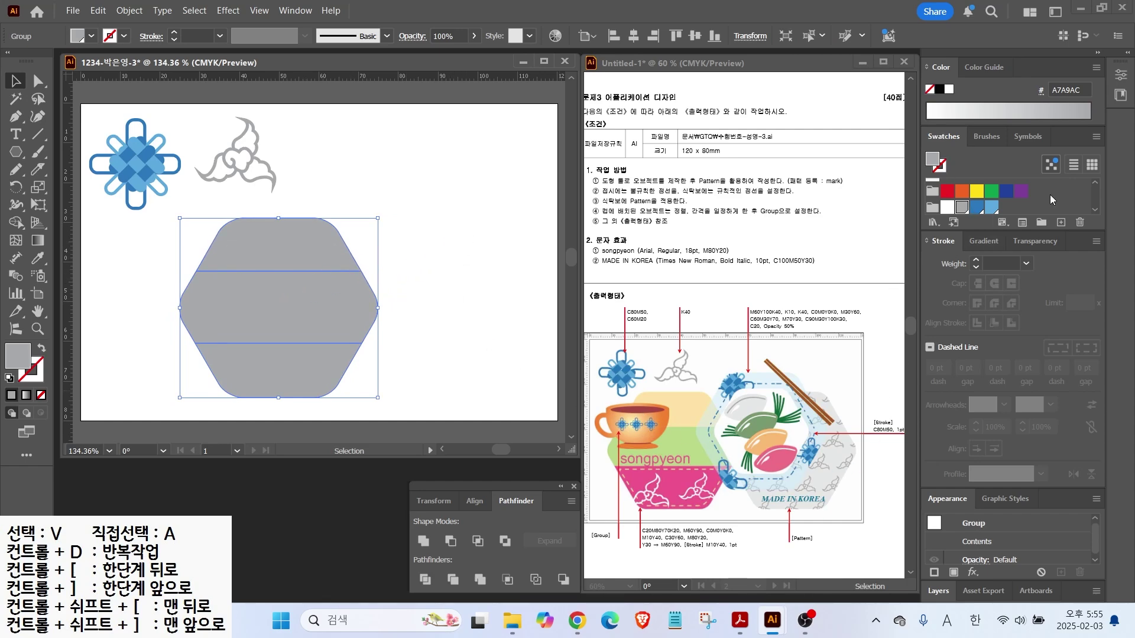
Fill the bands and save a new pale yellow colour swatch
left_click(991, 203)
left_click(1062, 221)
key("Tab")
type("20")
key("Tab")
type("80")
key("Tab")
type("70")
key("Tab")
left_click(1065, 222)
key("Tab")
type("0")
key("Tab")
type("60")
key("Tab")
type("90")
key("Tab")
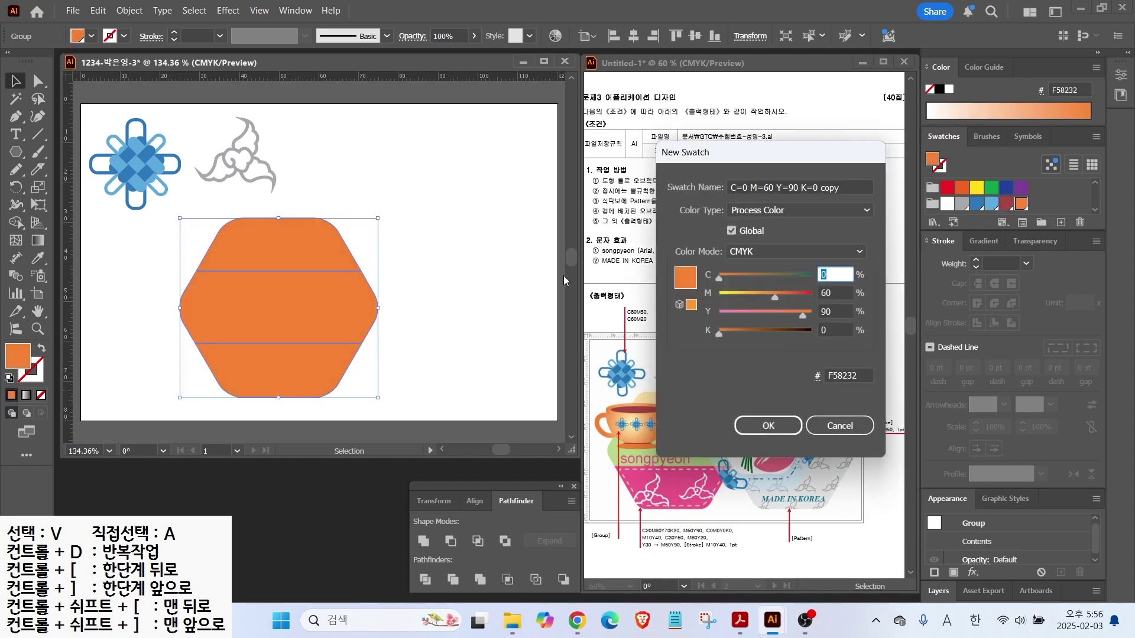
key("Tab")
type("10")
key("Tab")
type("40")
Save new green (30/0/60) and pink (0/80/20) colour swatches
key("Tab")
key("Return")
left_click(1062, 222)
key("Tab")
type("30")
key("Tab")
type("0")
key("Tab")
type("60")
key("Return")
left_click(1061, 223)
key("Tab")
type("0")
key("Tab")
type("80")
key("Tab")
type("20")
key("Return")
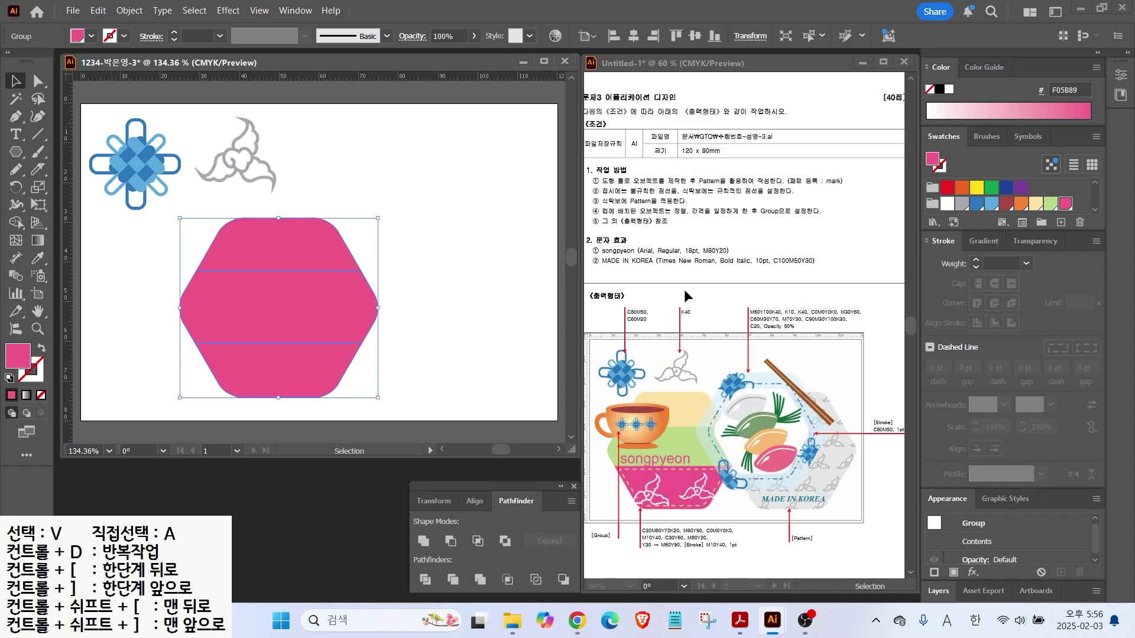
Try a gradient fill on the bands running from pale yellow to orange
left_click(974, 243)
left_click(935, 267)
double_click(931, 361)
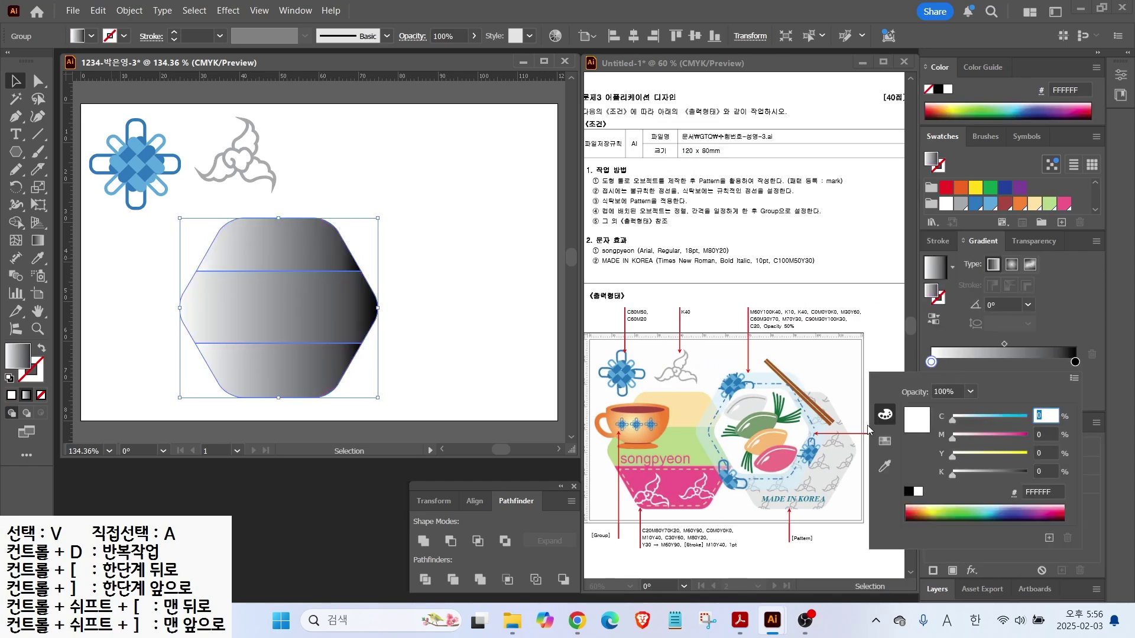
key("Tab")
key("Tab")
type("30")
key("Return")
key("Return")
key("Escape")
double_click(1075, 361)
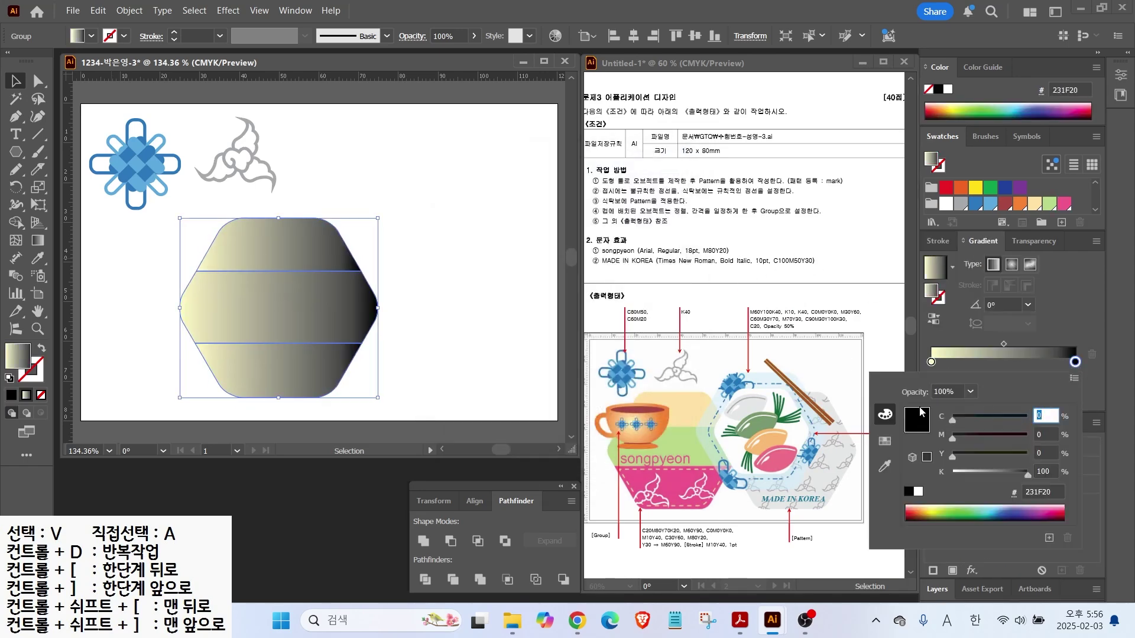
key("Tab")
type("60")
key("Tab")
type("80")
key("Tab")
type("0")
key("Return")
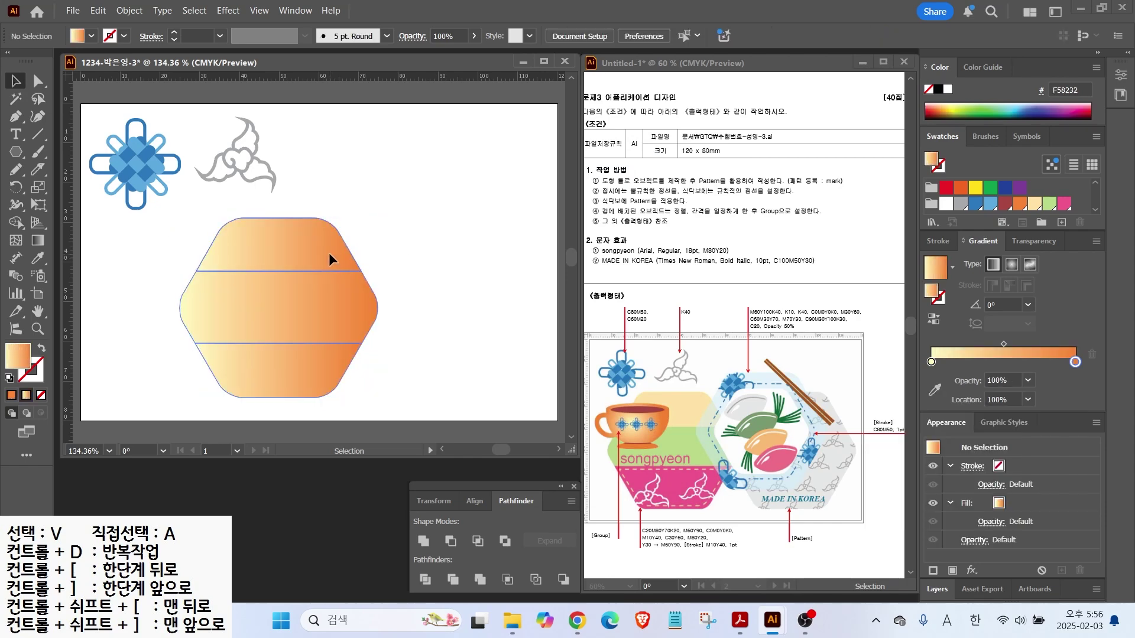
Undo the trial gradient and ungroup the three coloured bands
right_click(329, 261)
key("Escape")
key("a")
left_click(277, 249)
key("ctrl+z")
key("ctrl+z")
key("ctrl+z")
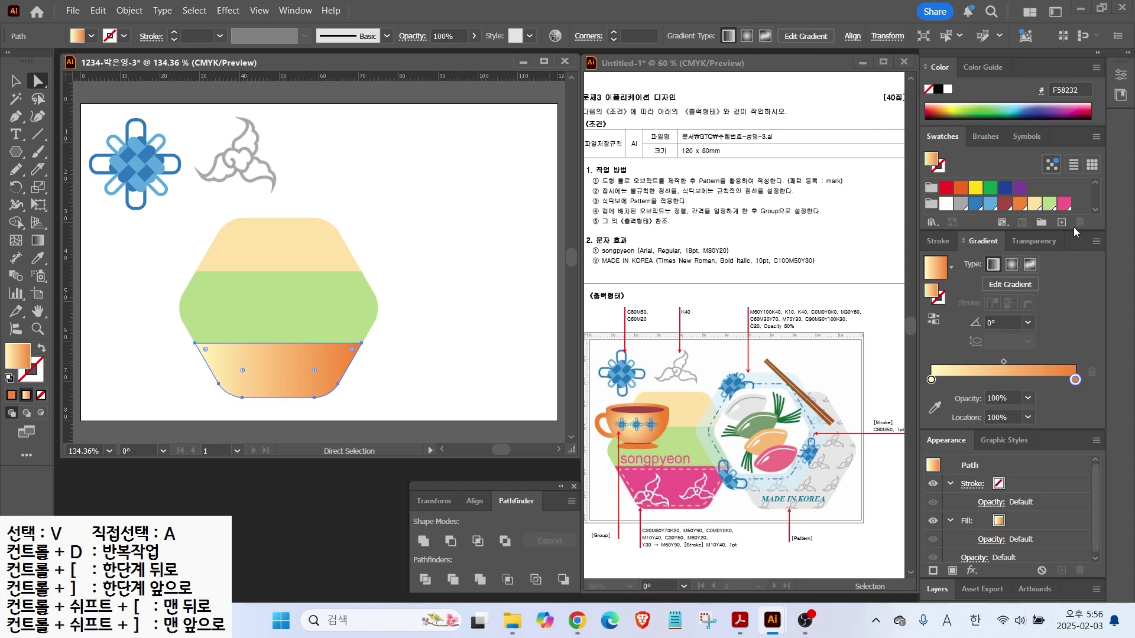
key("v")
left_click(288, 389)
right_click(286, 390)
left_click(319, 377)
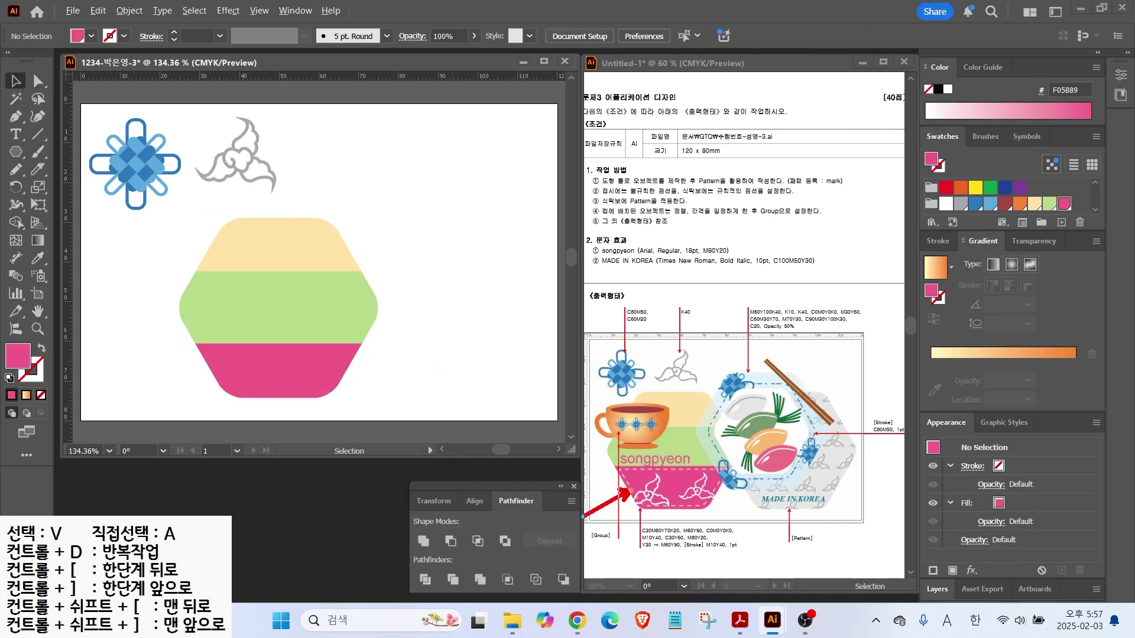
Offset the pink bottom band's path inward by -2 mm
left_click(285, 364)
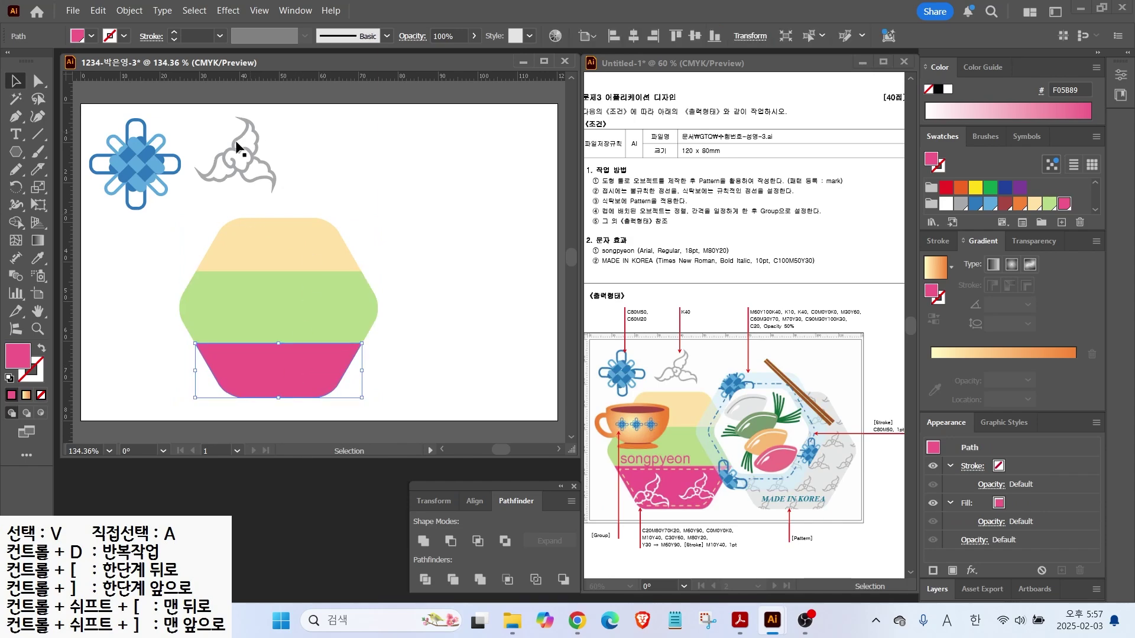
left_click(131, 11)
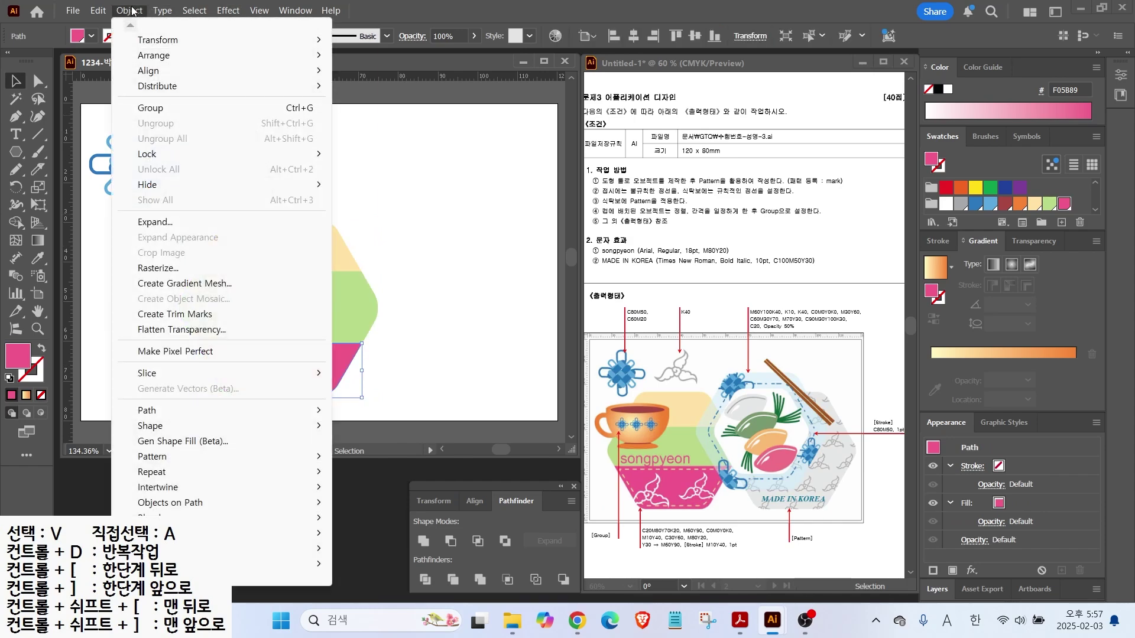
mouse_move(158, 413)
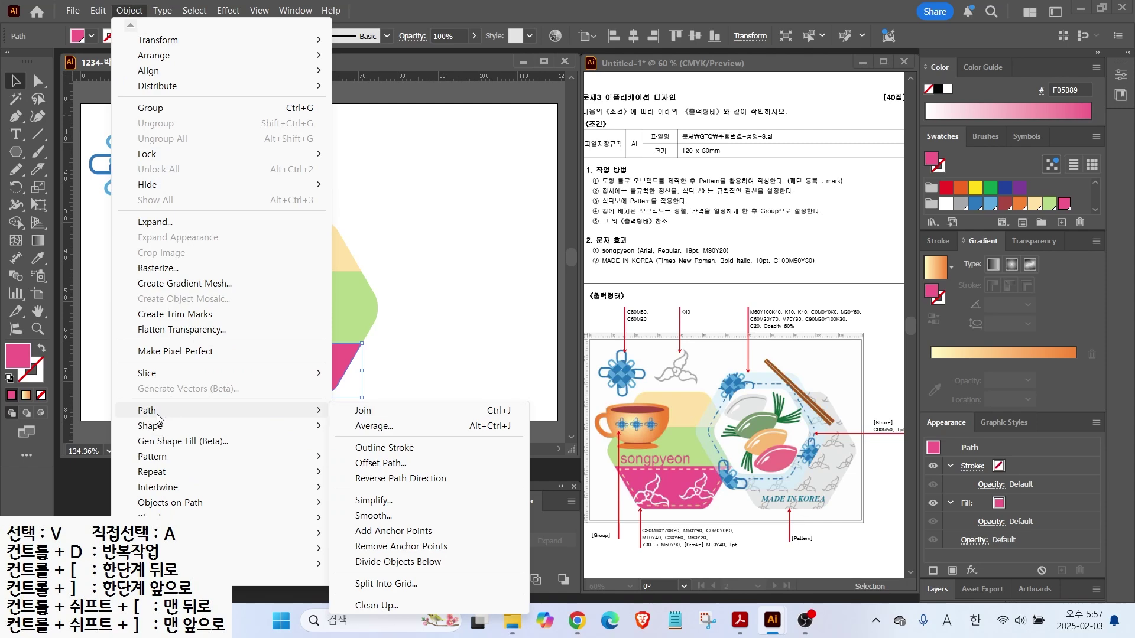
left_click(385, 465)
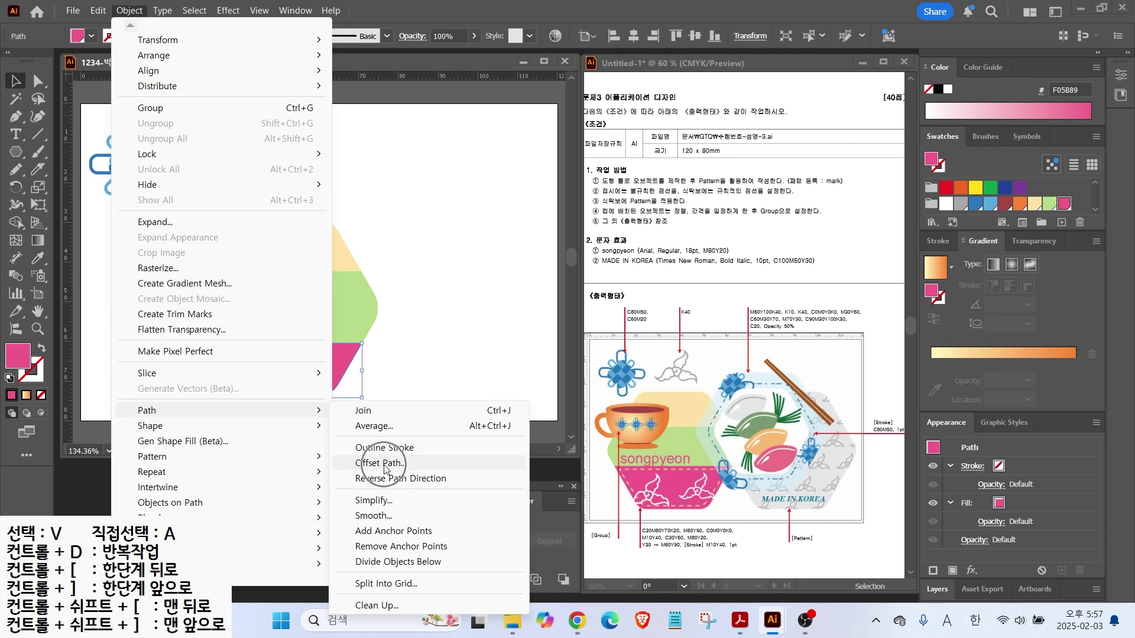
type("-1")
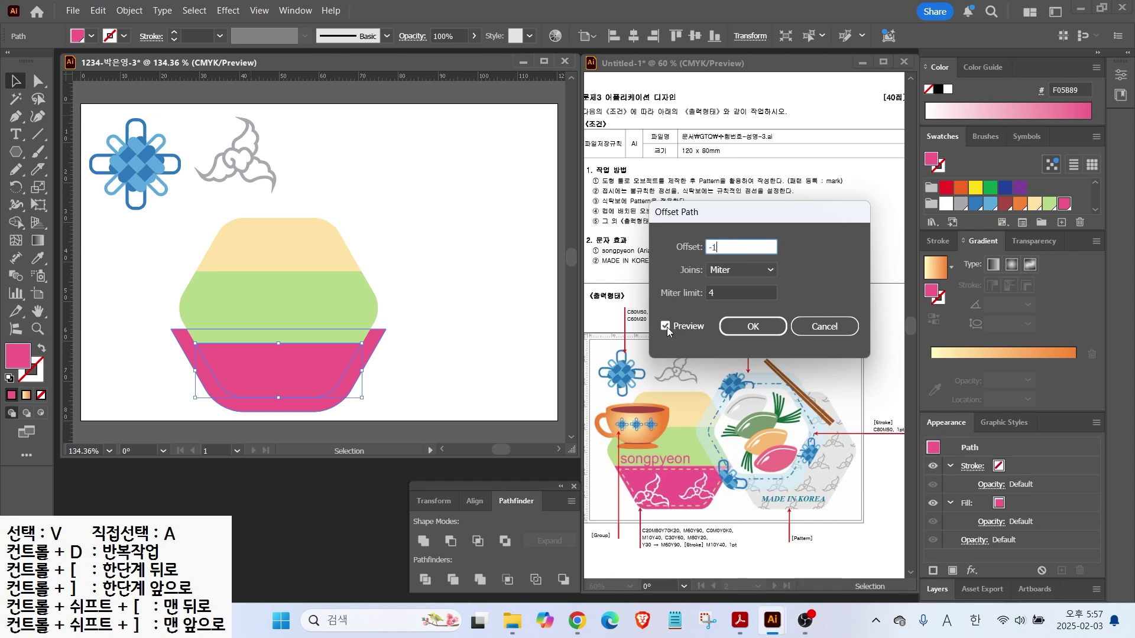
left_click(666, 326)
left_click(666, 327)
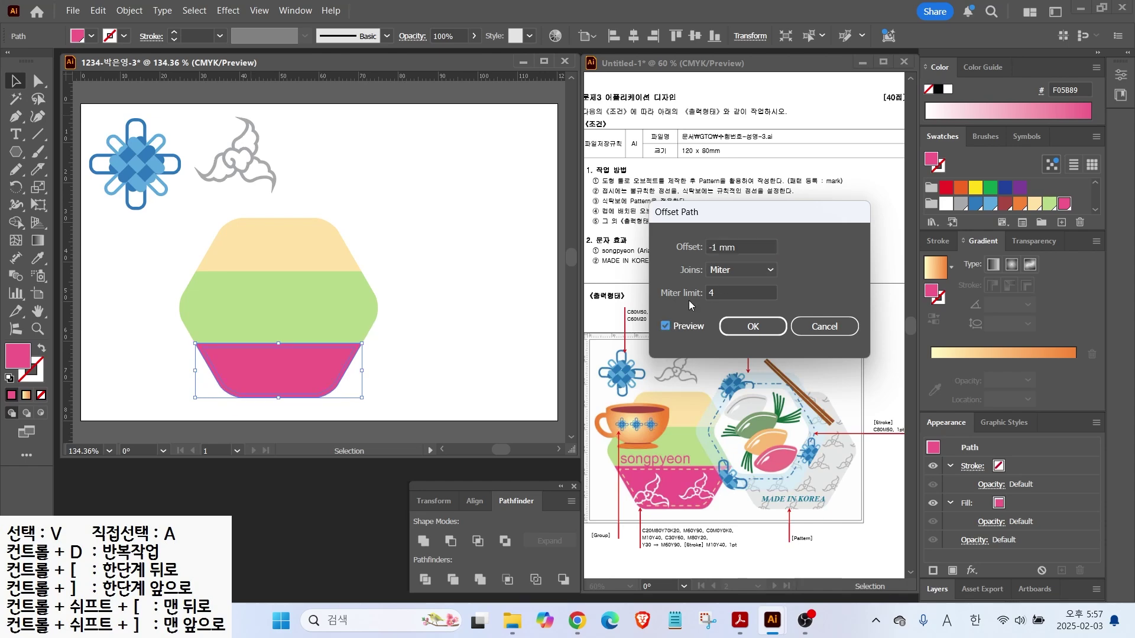
double_click(737, 246)
type("-")
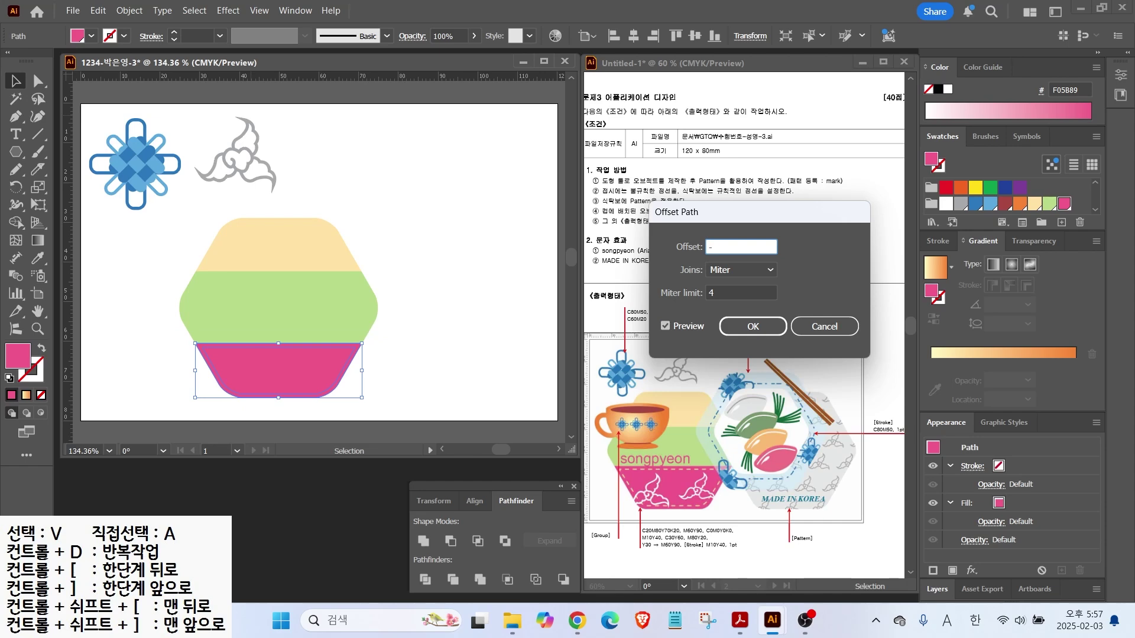
type("2")
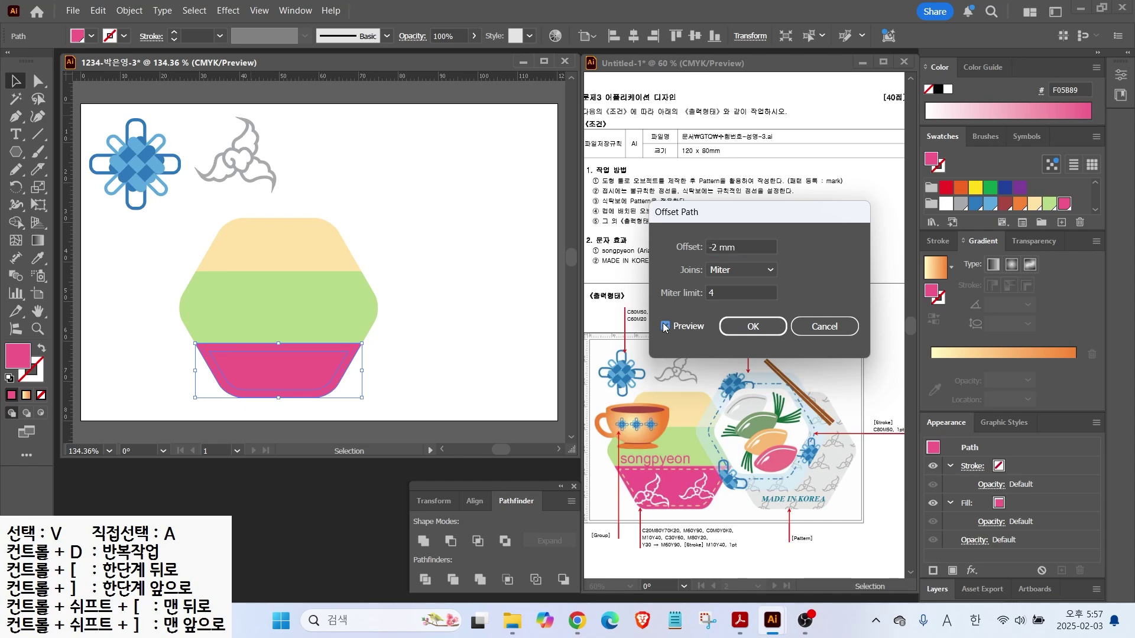
key("Return")
Turn the inset path into a beige stroke with no fill
left_click(42, 348)
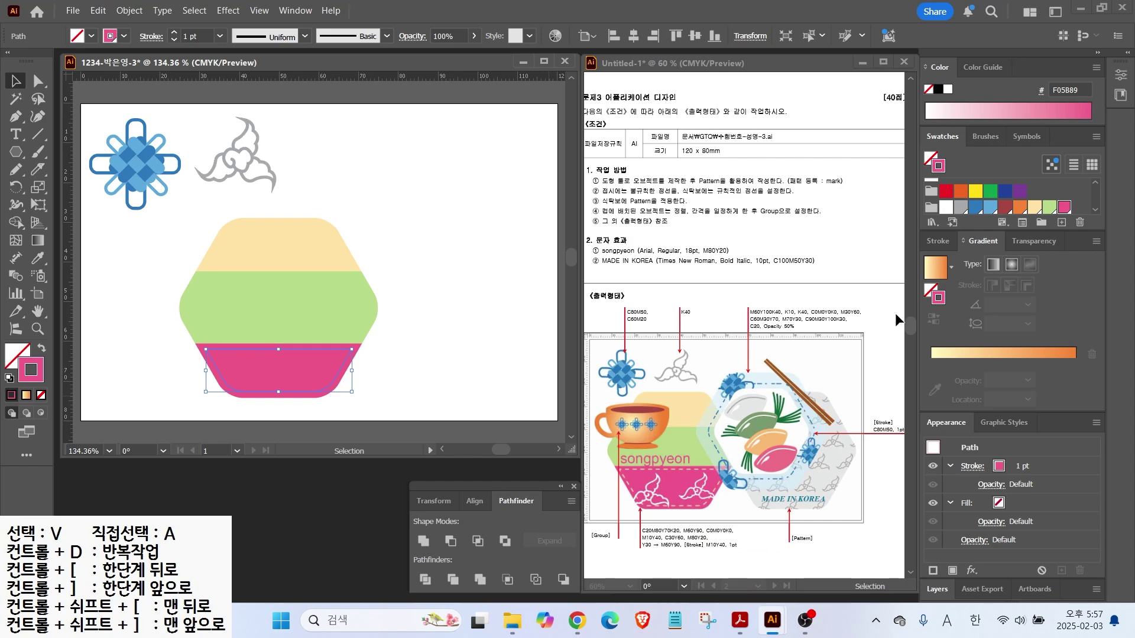
left_click(936, 242)
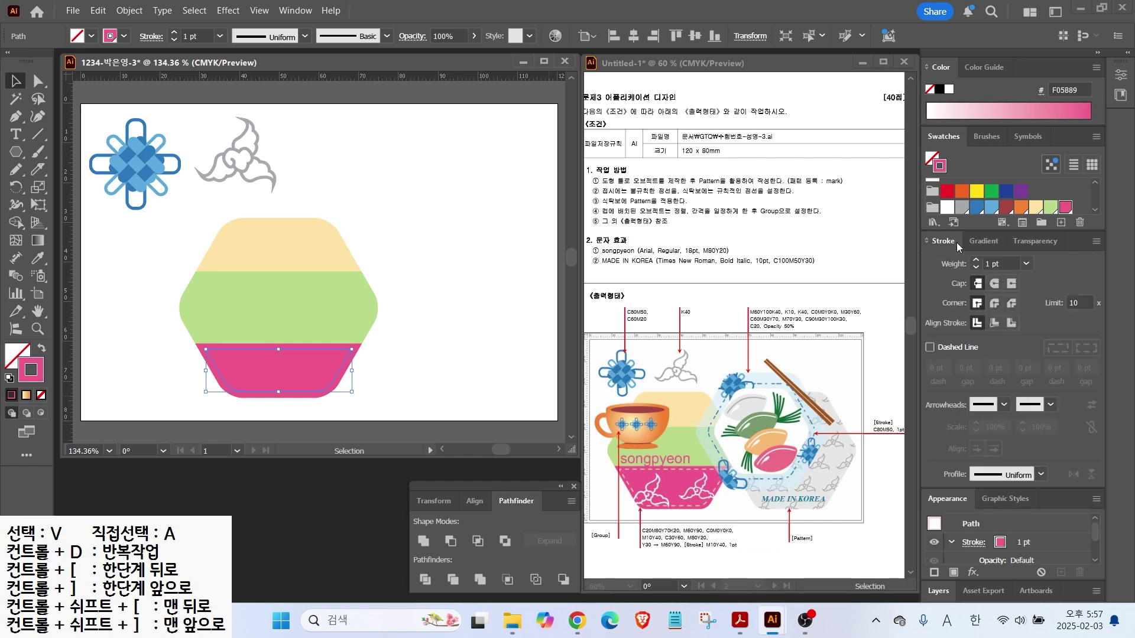
left_click(1036, 209)
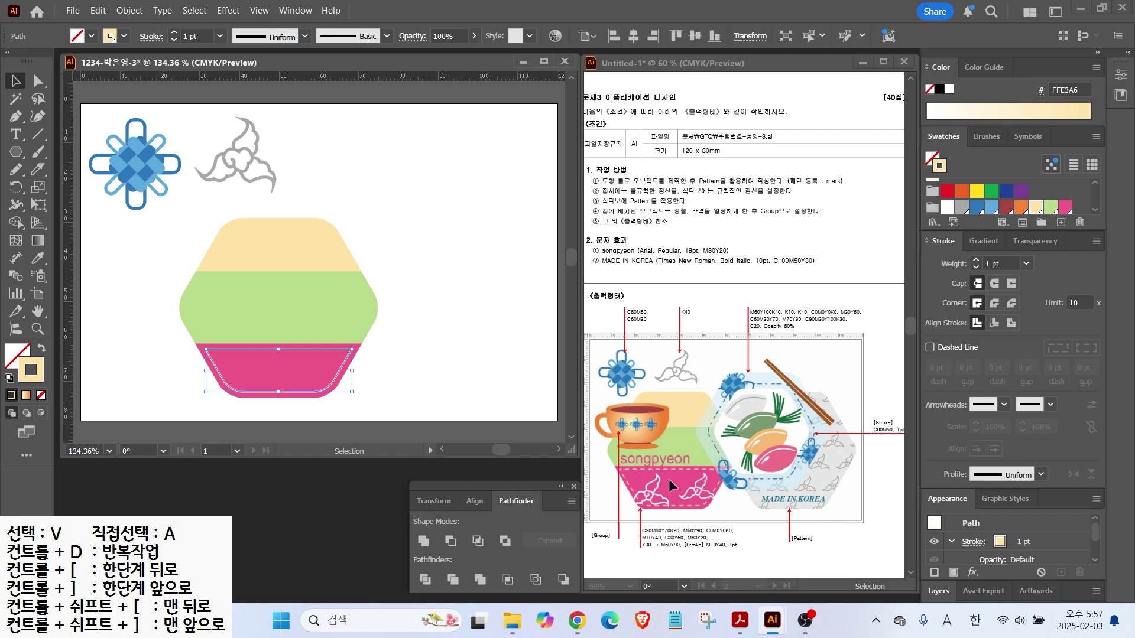
left_click_drag(671, 467, 755, 435)
left_click_drag(898, 210, 1102, 491)
left_click_drag(918, 334, 999, 374)
key("Escape")
Make the inset stroke a dashed line with 4 pt dash and 2 pt gap
left_click(929, 349)
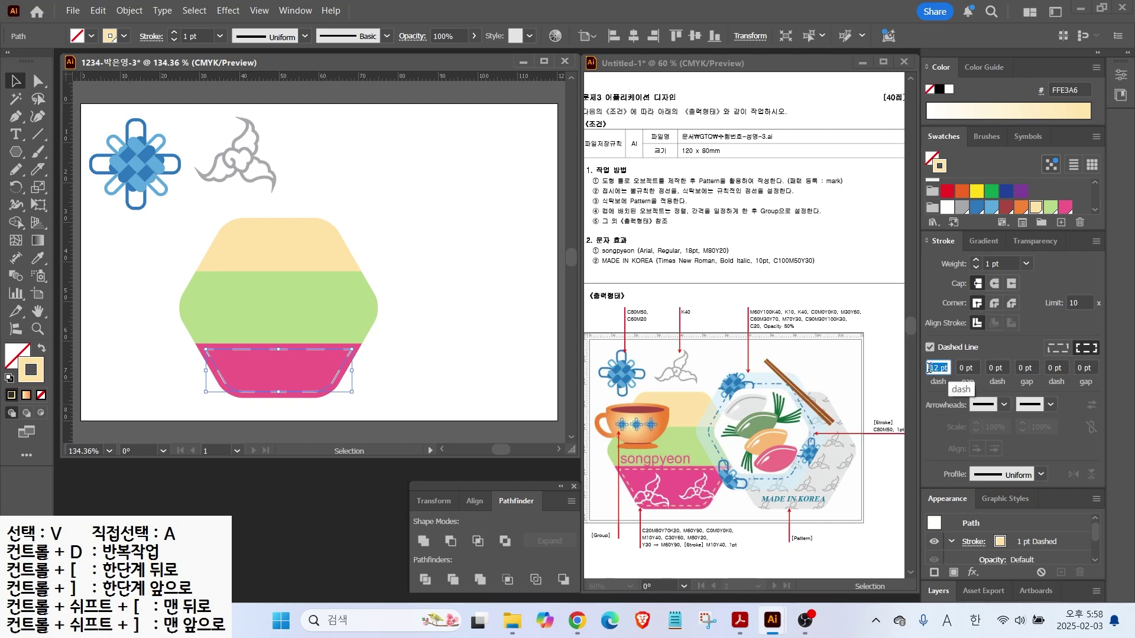
type("4")
key("Return")
double_click(961, 367)
type("2")
key("Return")
Enlarge the striped hexagon and reduce the dashed line's stroke weight
left_click(424, 239)
left_click_drag(414, 378, 150, 192)
left_click_drag(223, 234, 193, 240)
left_click_drag(346, 200, 335, 209)
left_click_drag(251, 245, 241, 238)
left_click(375, 278)
left_click(296, 345)
left_click(976, 269)
left_click(408, 298)
Place a copy of the hexagon alongside, unite its bands, and group the striped original
left_click_drag(219, 338, 454, 304)
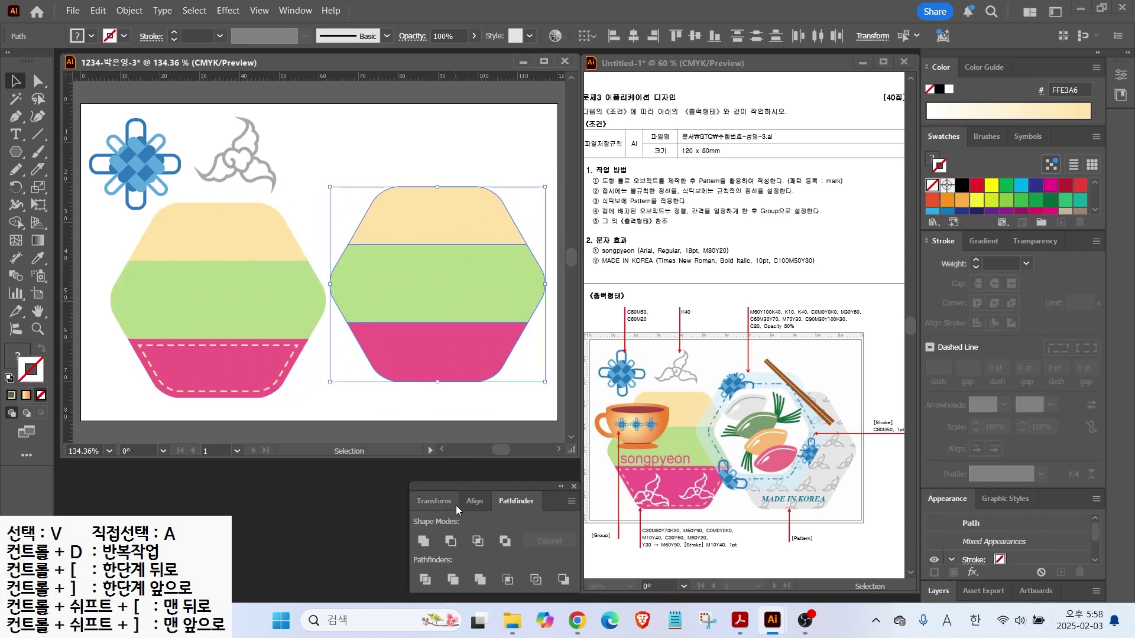
left_click(424, 541)
mouse_move(446, 306)
left_mouse_down()
mouse_move(448, 289)
mouse_move(452, 325)
left_mouse_up()
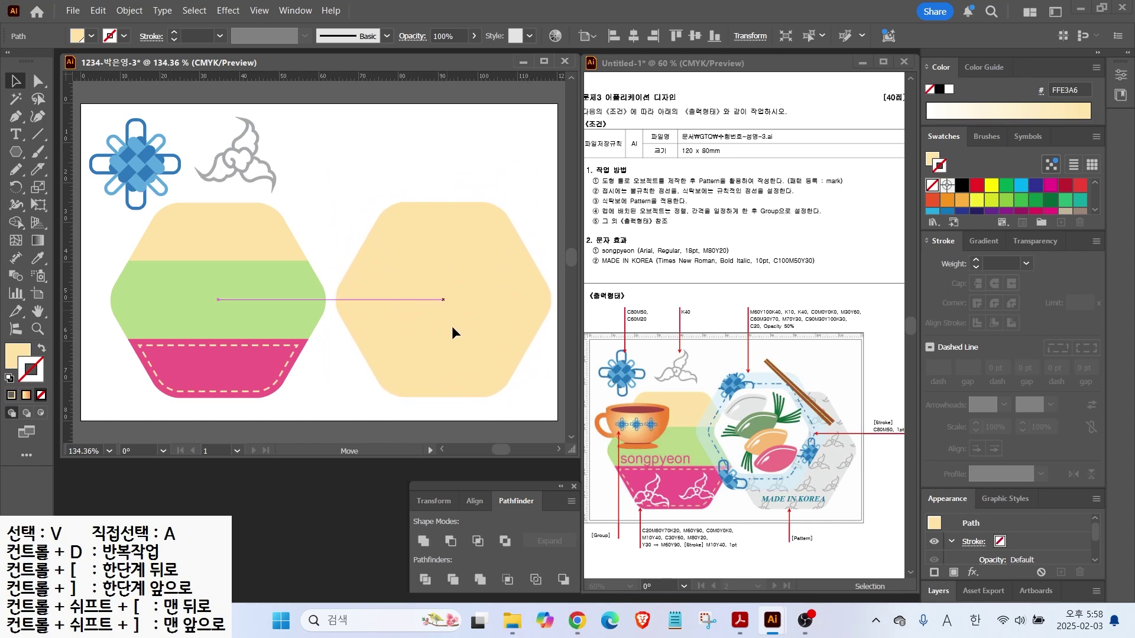
left_click_drag(171, 247, 165, 310)
right_click(166, 310)
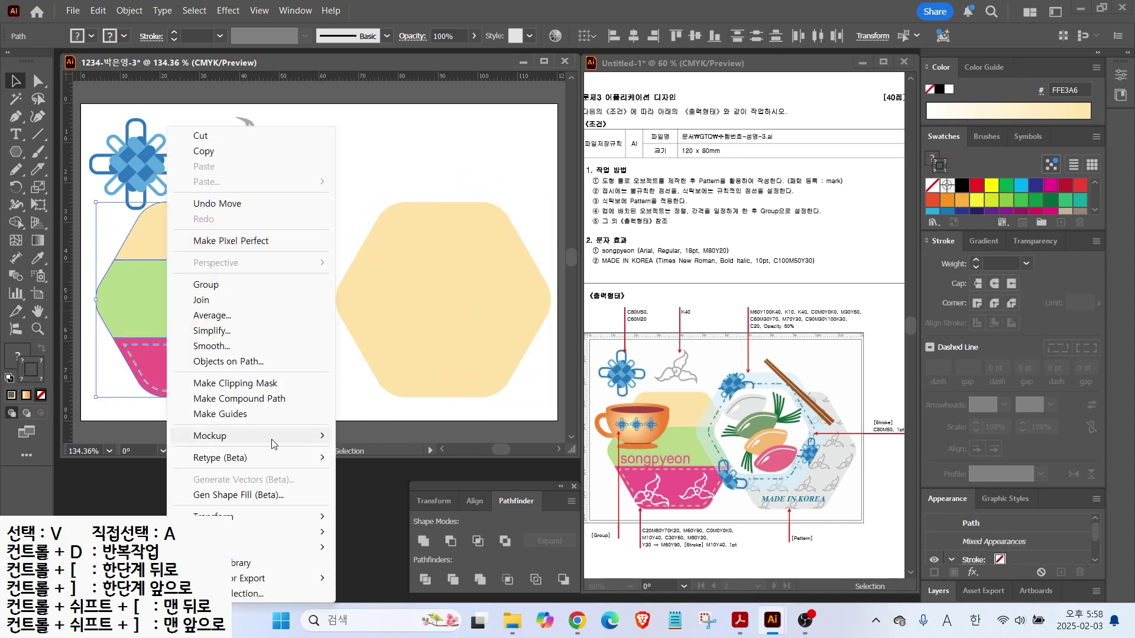
left_click(214, 285)
left_click_drag(367, 329, 360, 328)
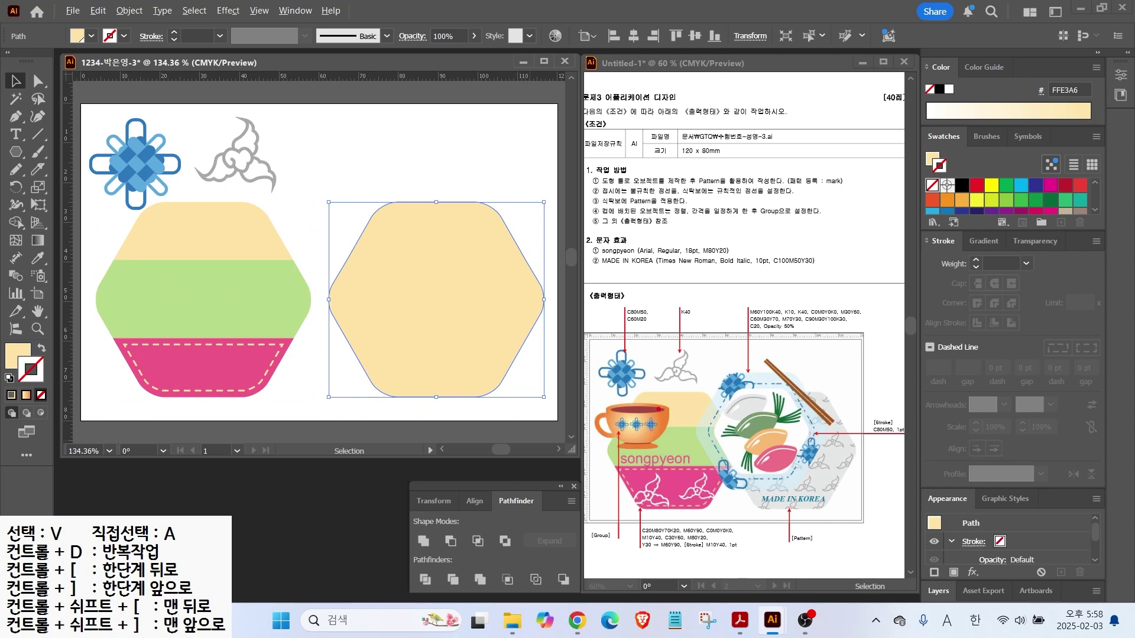
left_click_drag(844, 456, 884, 474)
key("Escape")
Fill the merged hexagon light grey with CMYK 0/0/0/10
double_click(7, 355)
double_click(995, 424)
key("Tab")
type("0")
key("Tab")
type("0")
key("Tab")
type("10")
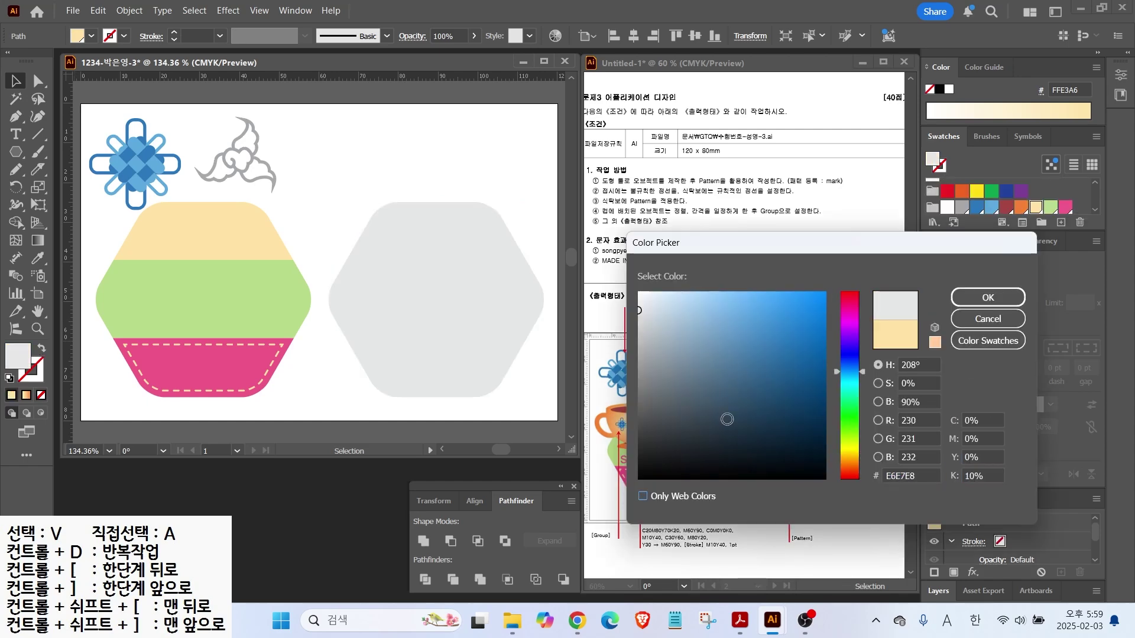
left_click(408, 171)
key("alt+2")
left_click_drag(834, 410, 872, 387)
left_click_drag(845, 447, 879, 488)
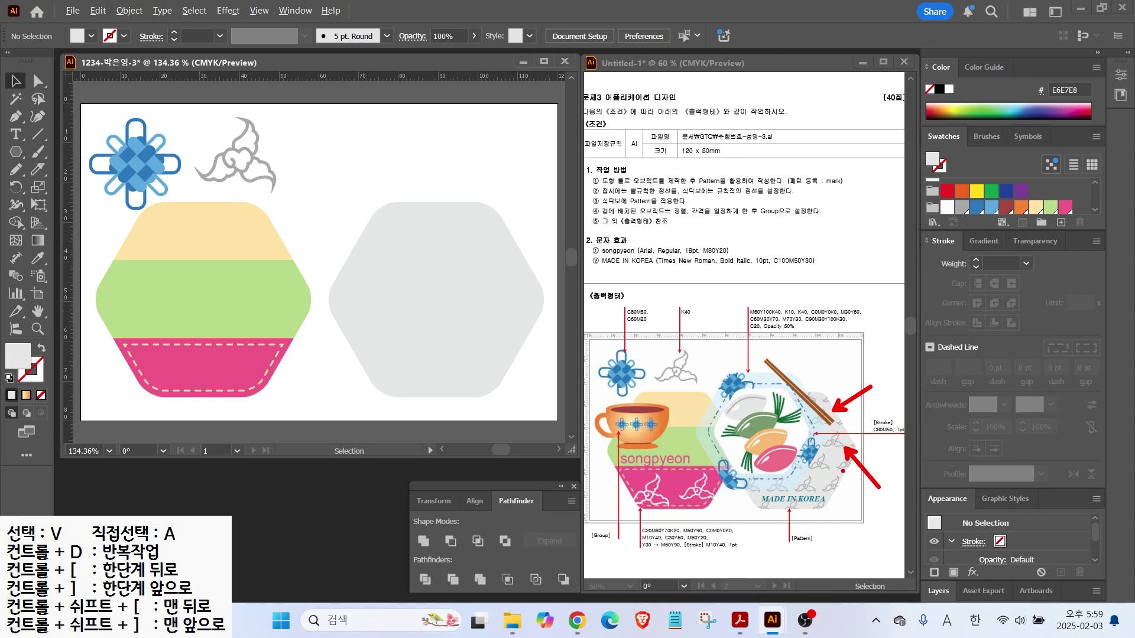
key("Escape")
Duplicate the grey hexagon, fill the copy with the cloud pattern, and lay it on top
left_click(456, 255)
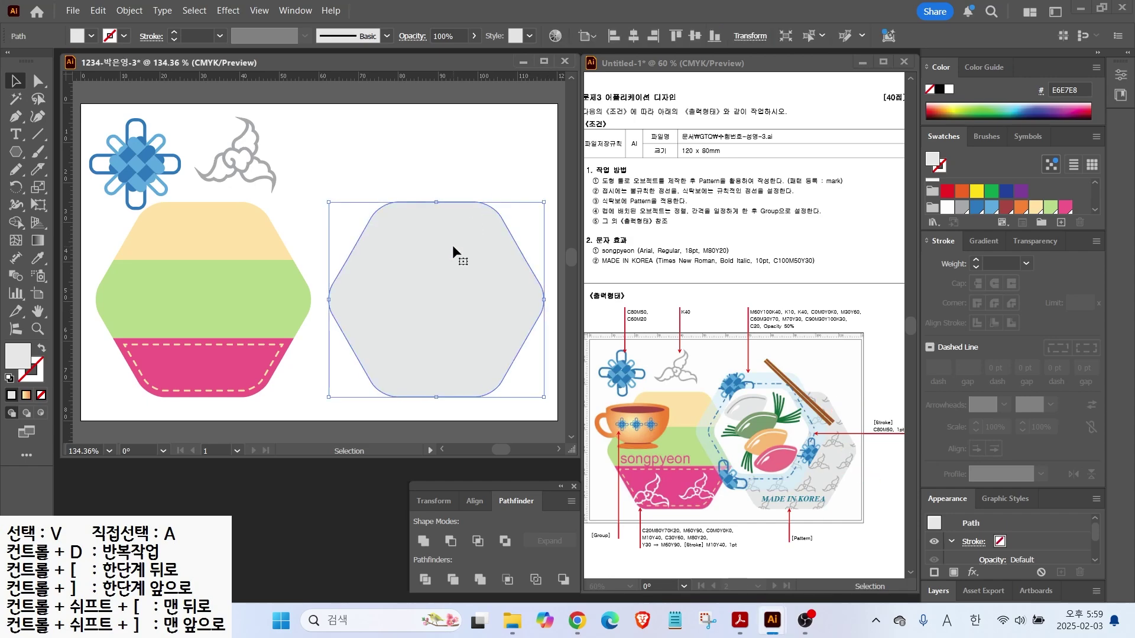
left_click_drag(454, 247, 395, 172)
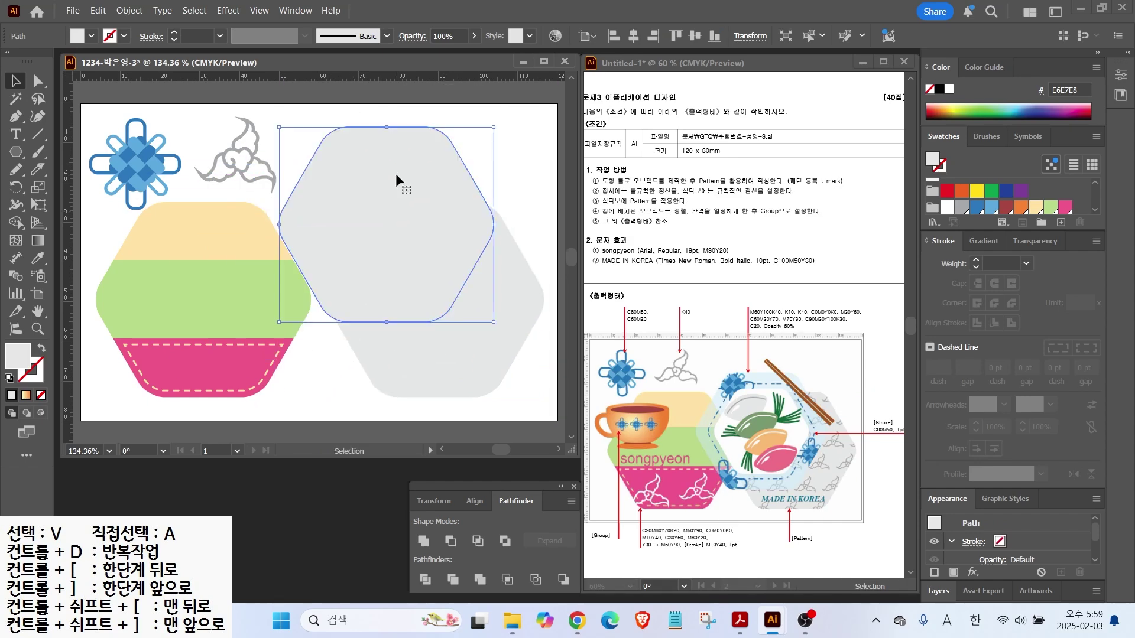
scroll(1038, 209, "down", 4)
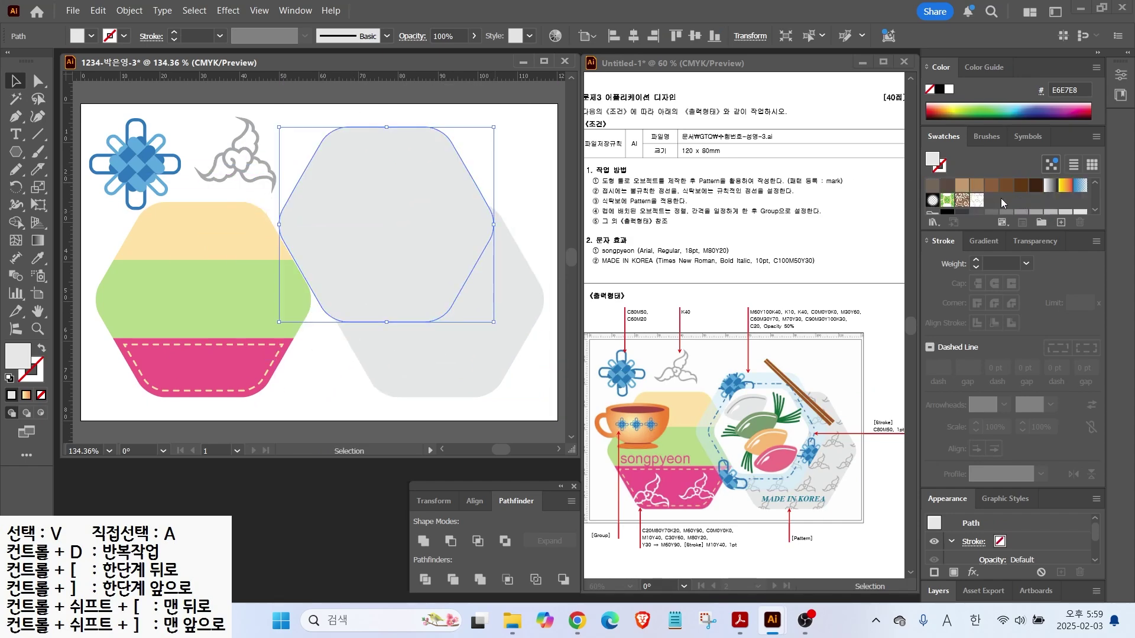
left_click(974, 201)
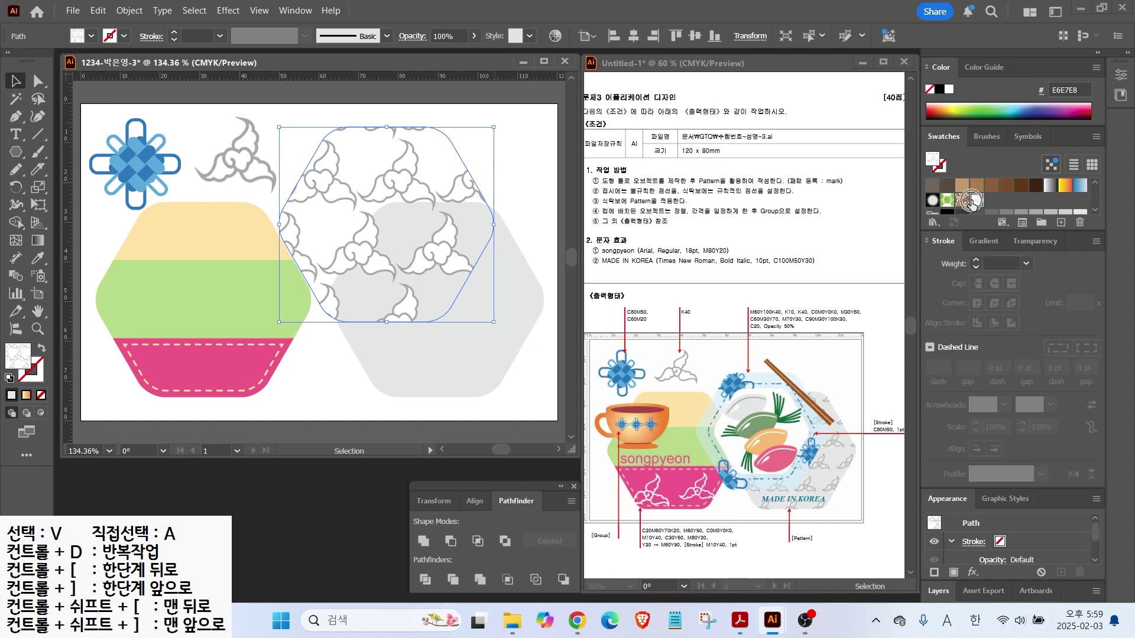
left_click_drag(407, 175, 456, 250)
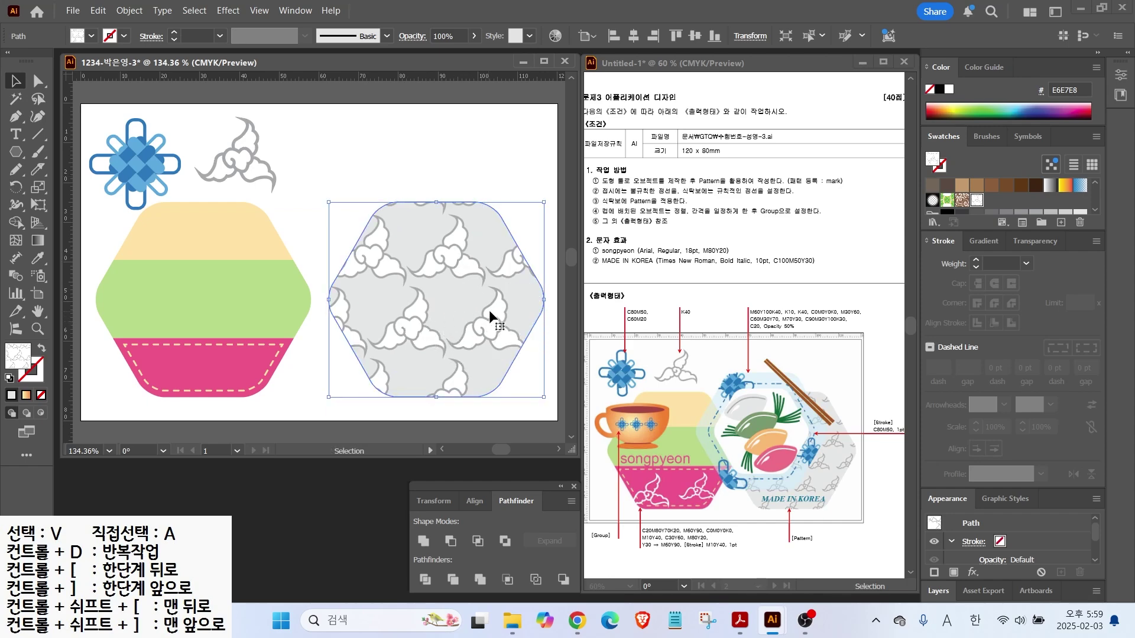
Scale only the cloud pattern uniformly to 60%, leaving the shape unchanged
double_click(41, 189)
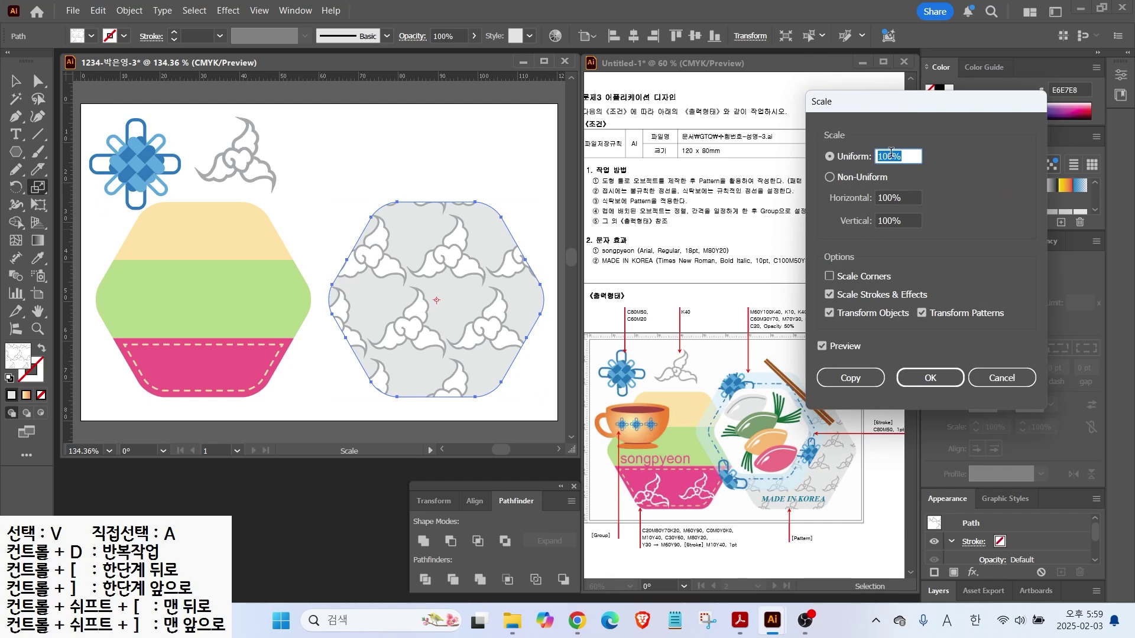
type("50")
left_click(822, 347)
left_click(821, 347)
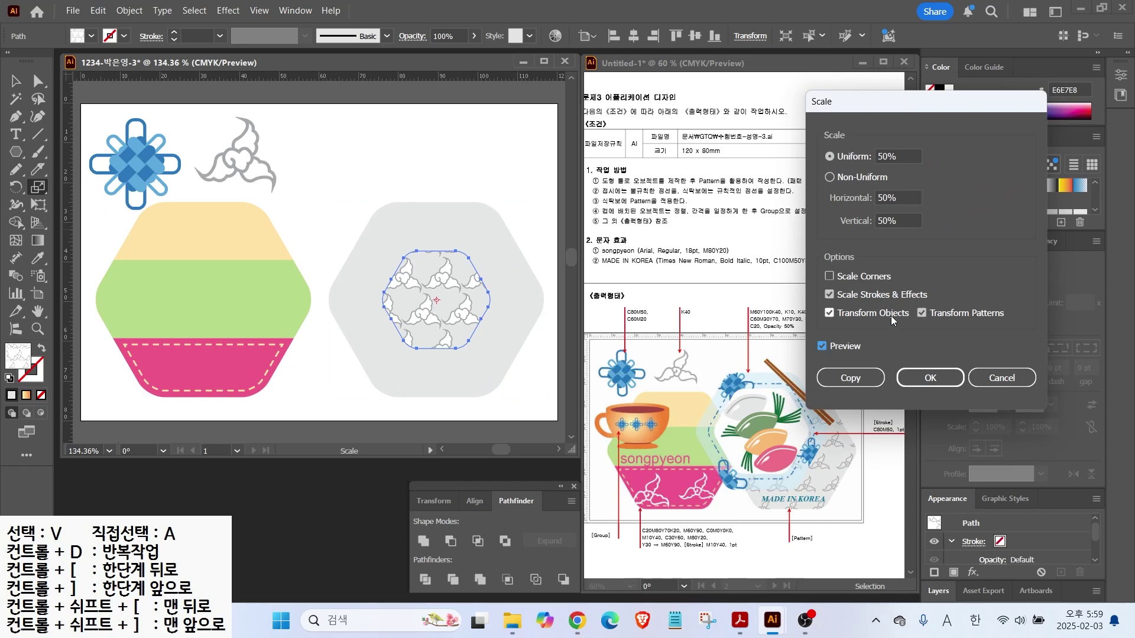
left_click(829, 314)
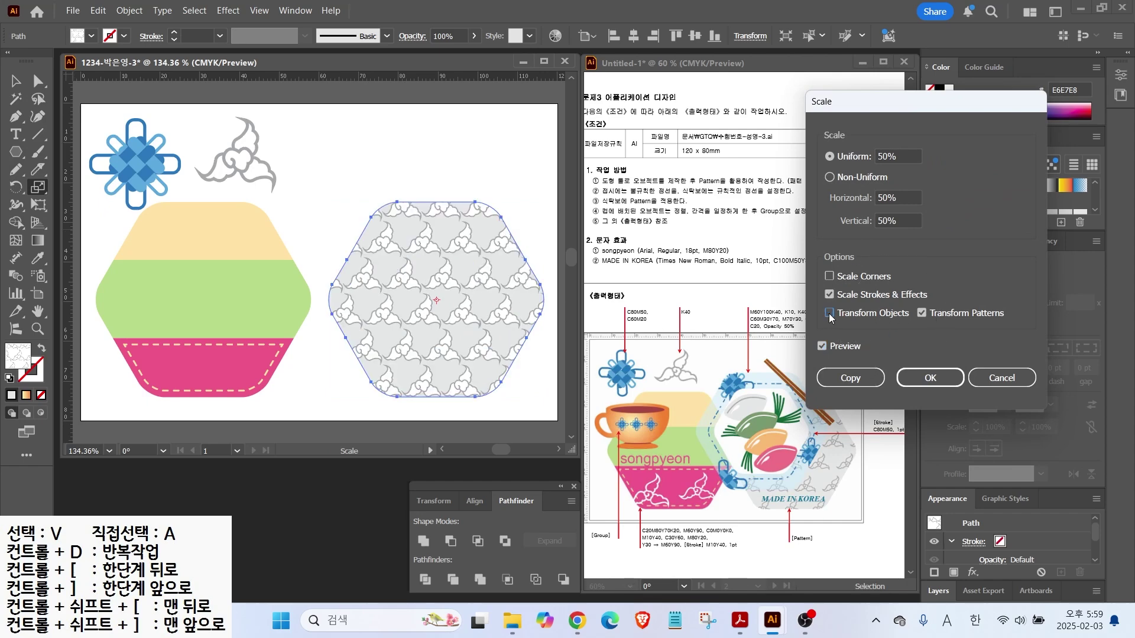
left_click_drag(909, 157, 614, 152)
type("60")
left_click(818, 346)
left_click(818, 346)
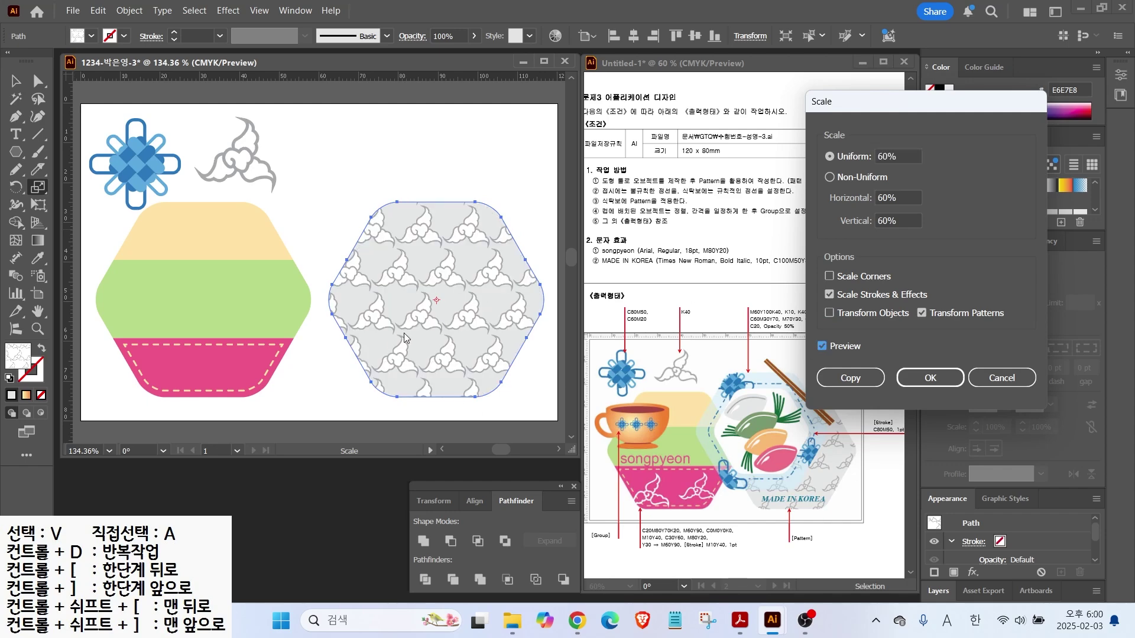
left_click(496, 276)
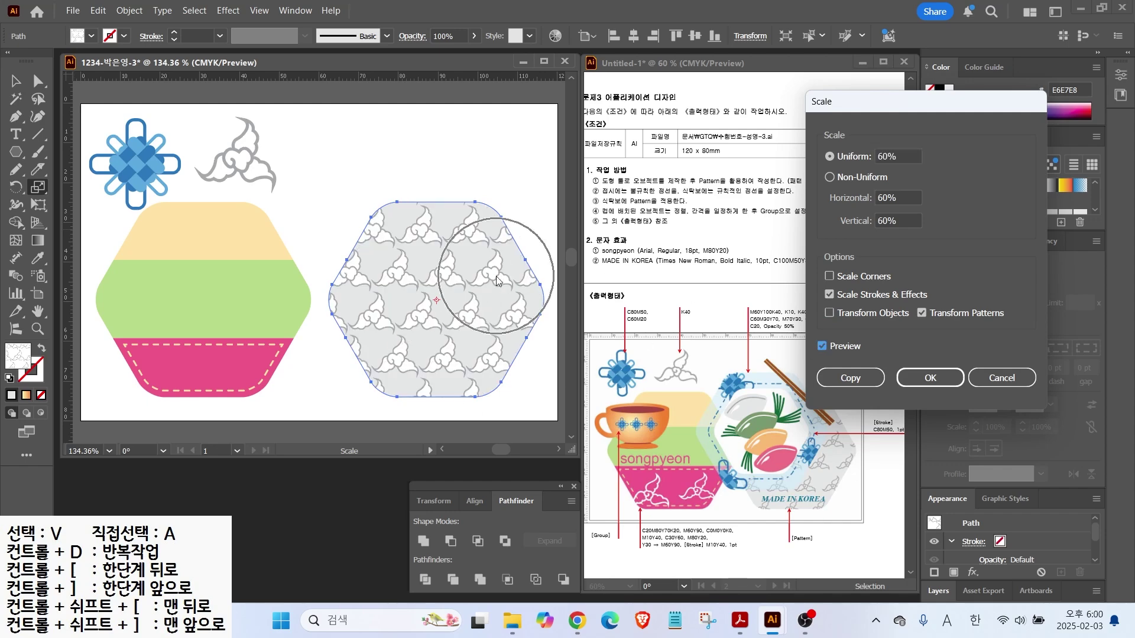
left_click(946, 382)
key("v")
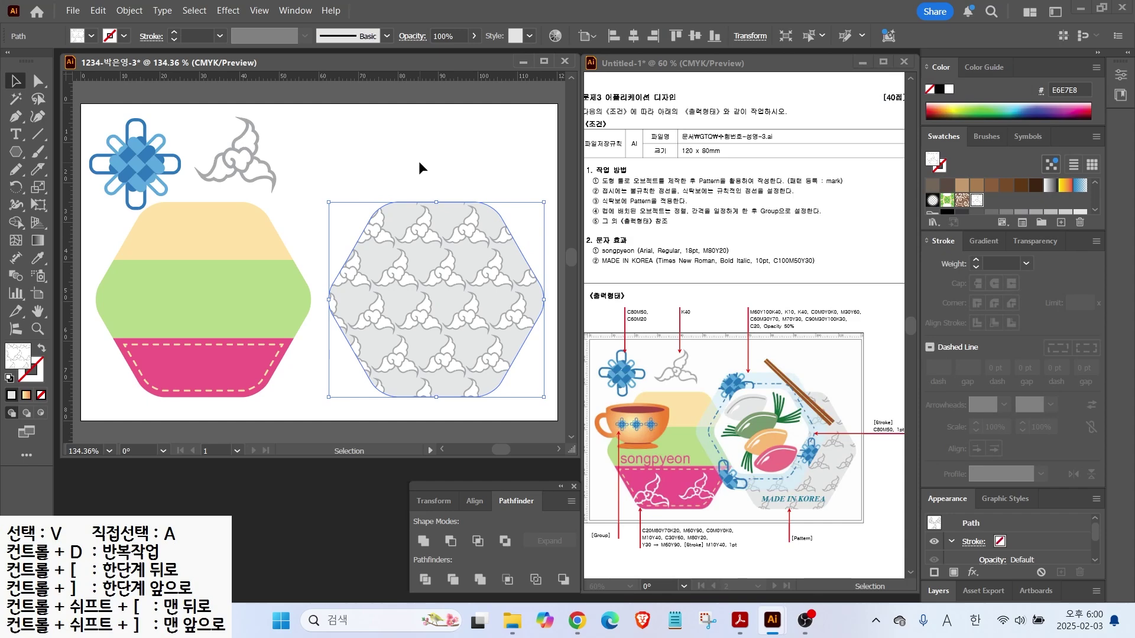
Delete the patterned hexagon copy, expand the cloud motif and move it off the artboard
key("Delete")
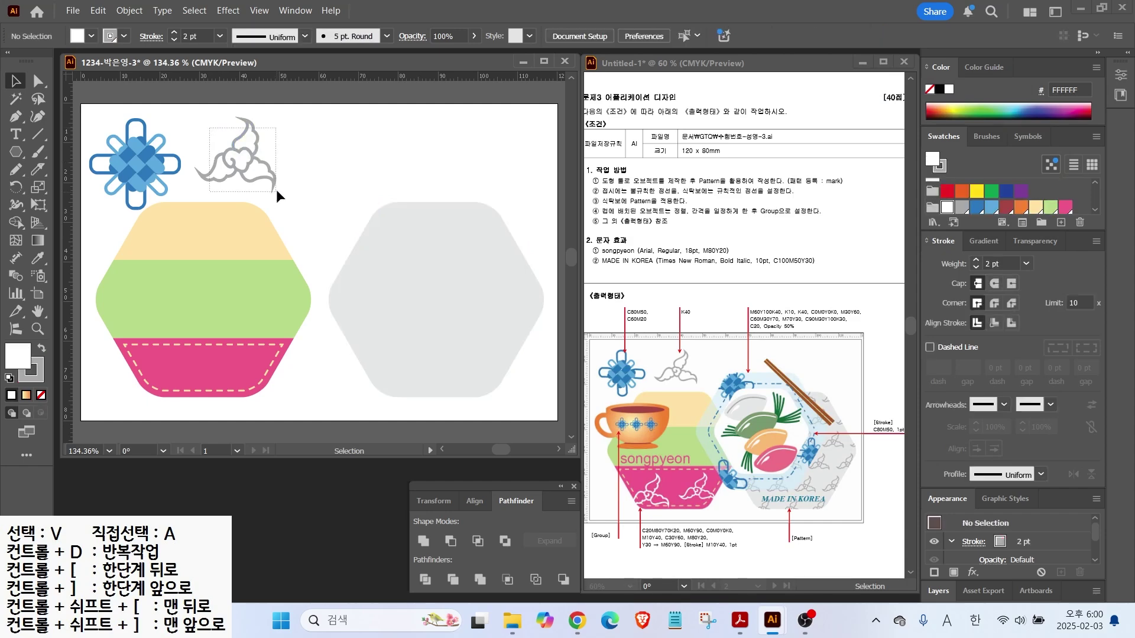
left_click(275, 189)
left_click(129, 10)
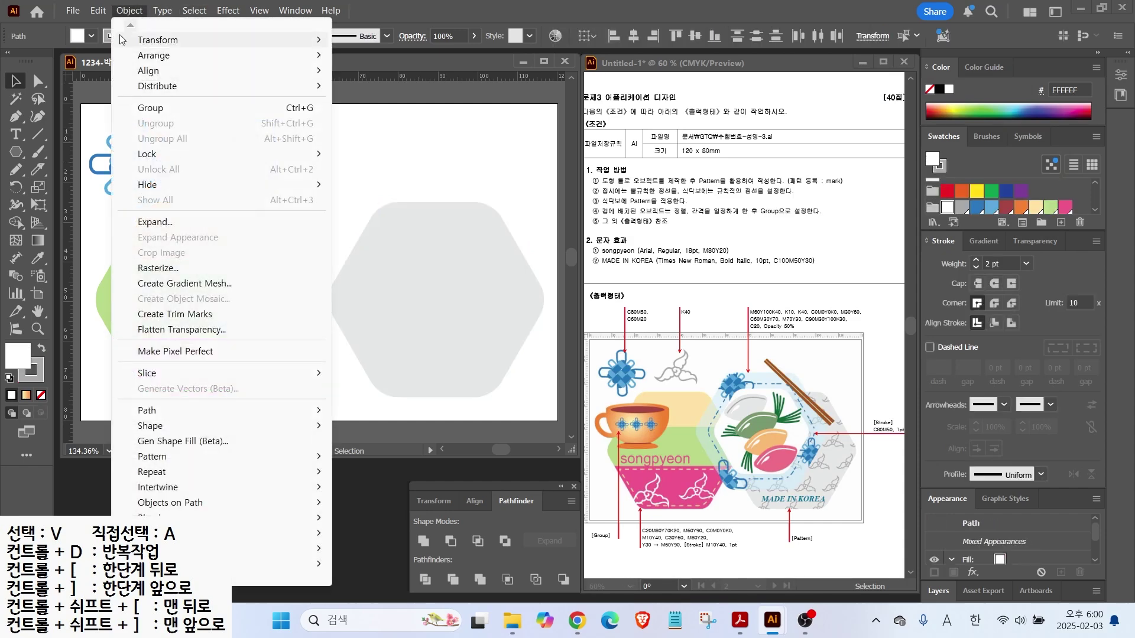
left_click(155, 222)
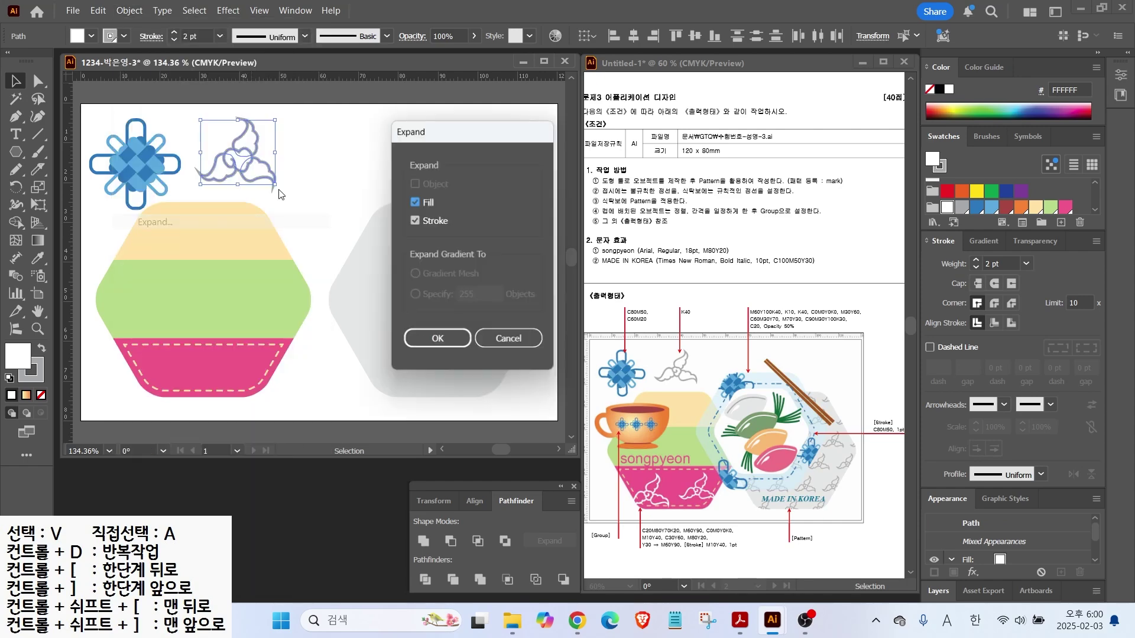
left_click(437, 340)
left_click_drag(220, 159, 137, 212)
Delete the cloud's four white fills: upper, left wing, centre and lower-right
scroll(137, 211, "up", 3)
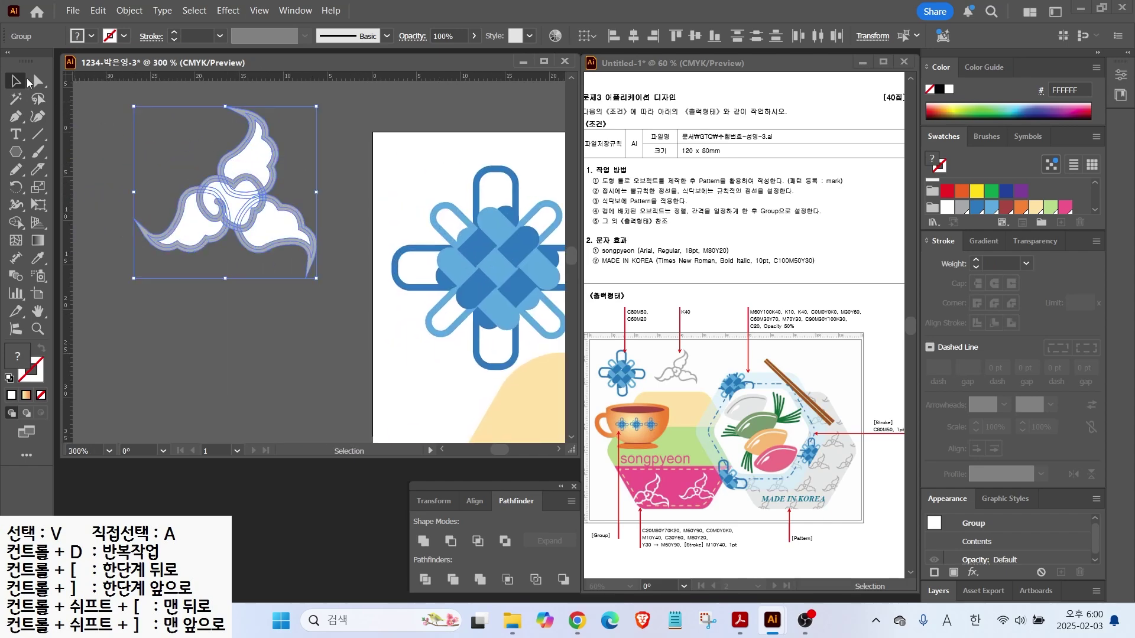
left_click(37, 81)
left_click(109, 124)
left_click(251, 170)
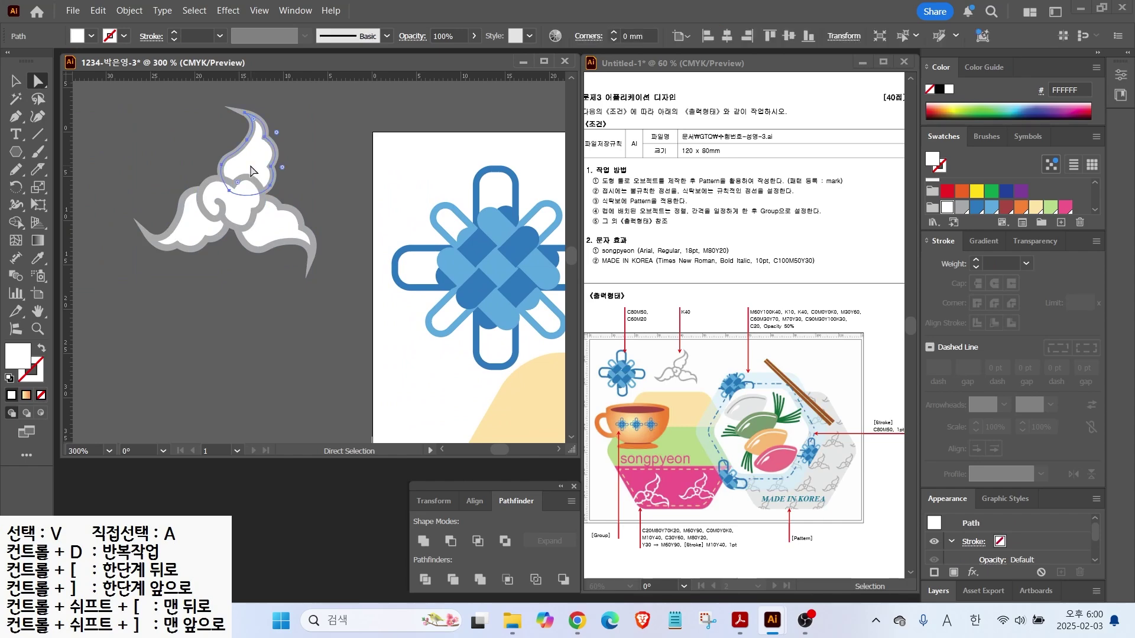
key("Delete")
left_click(191, 234)
key("Delete")
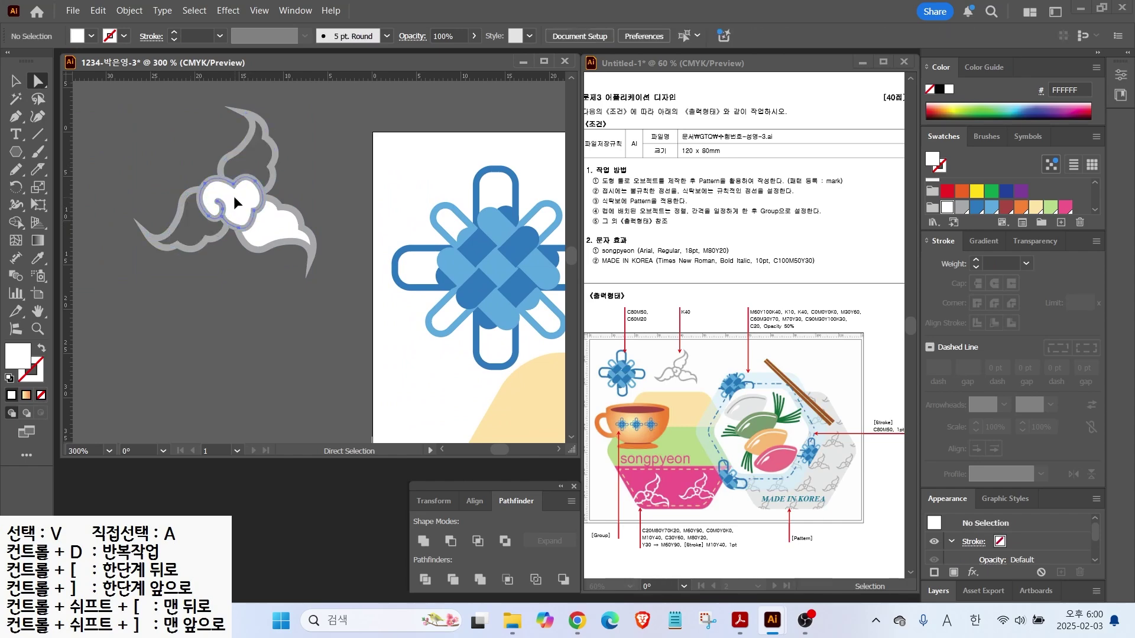
left_click(233, 196)
key("Delete")
left_click(283, 239)
key("Delete")
Move the outline-only grey cloud back onto the artboard beside the blue flower
scroll(248, 191, "down", 1, "alt")
scroll(248, 185, "down", 1, "alt")
left_click_drag(185, 144, 487, 241)
left_click_drag(244, 216, 133, 217)
left_click(132, 218)
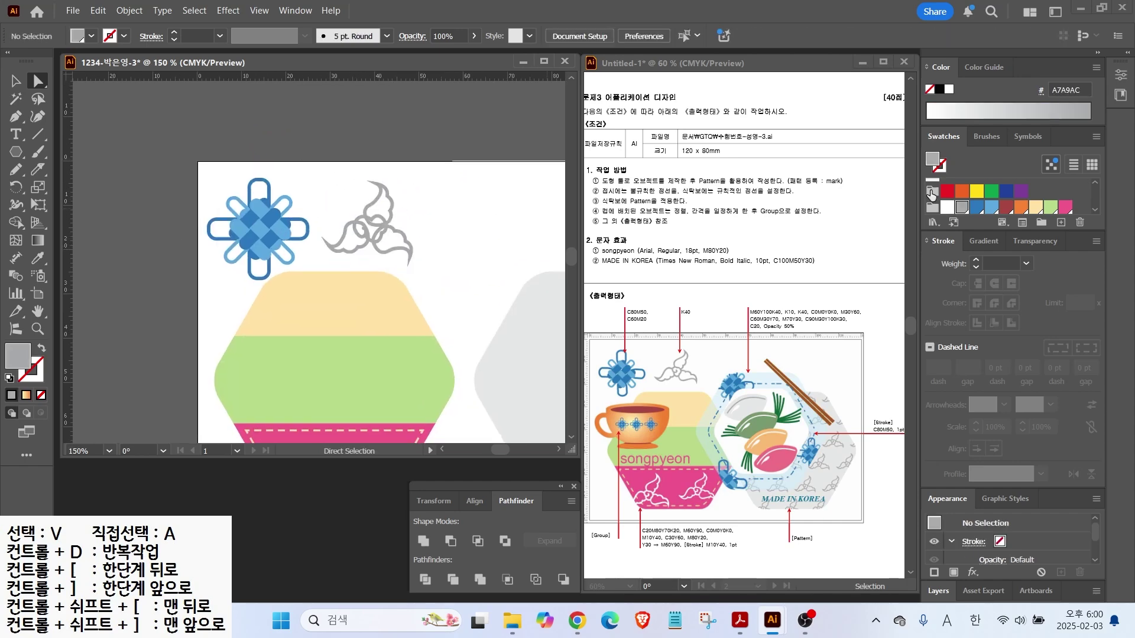
scroll(993, 183, "down", 2)
left_click(977, 188)
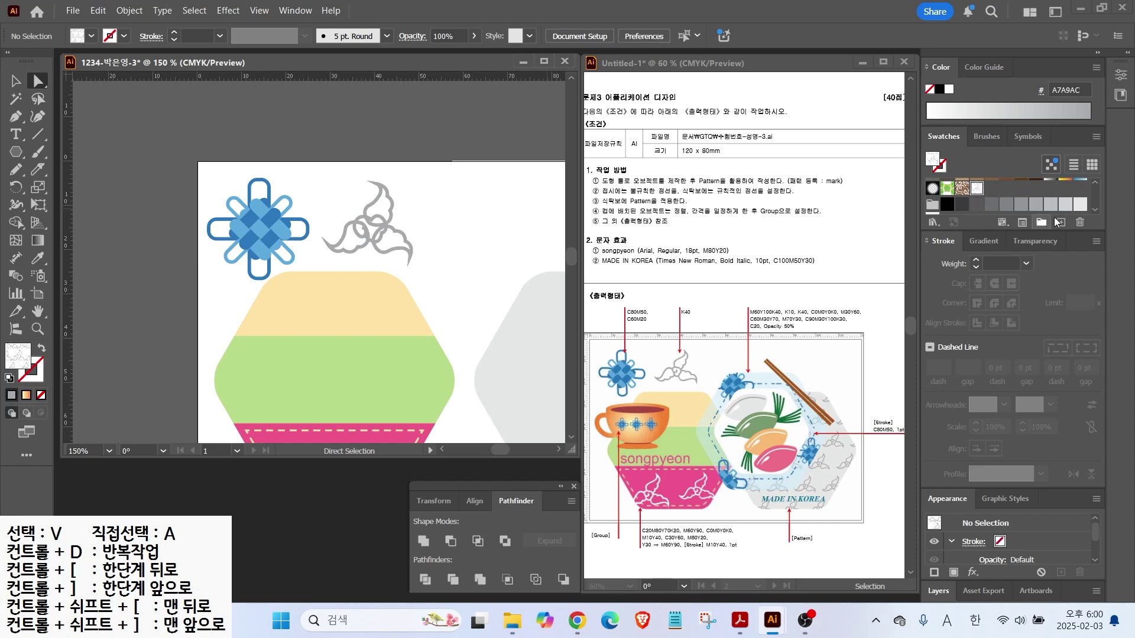
Delete the old mark swatch and make a new pattern from the grey cloud motif
left_click(1080, 222)
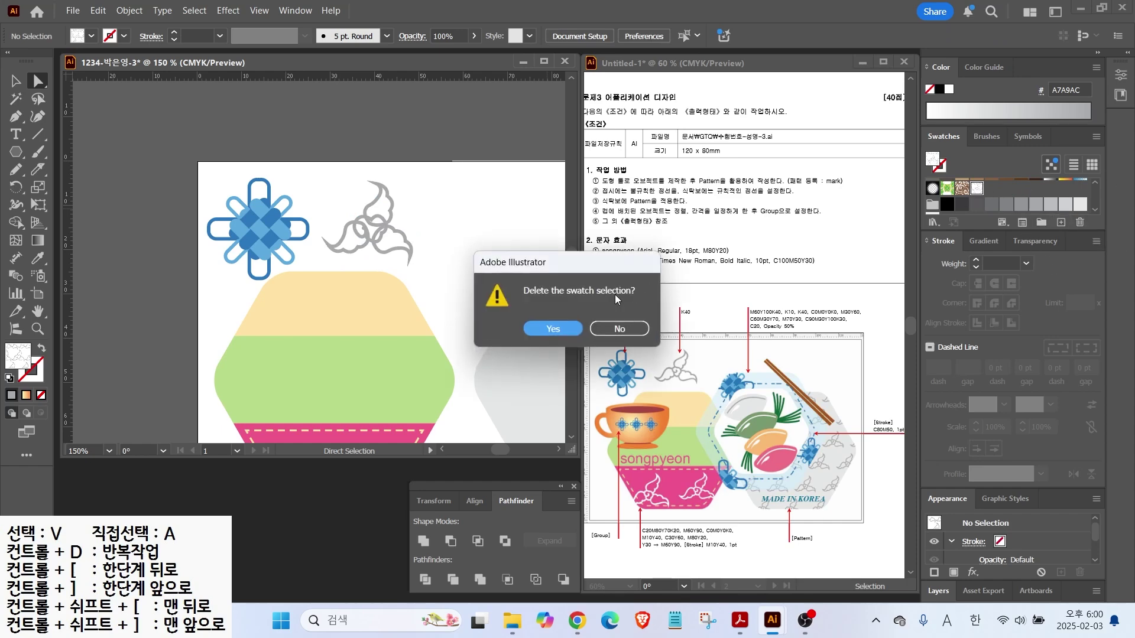
left_click(544, 330)
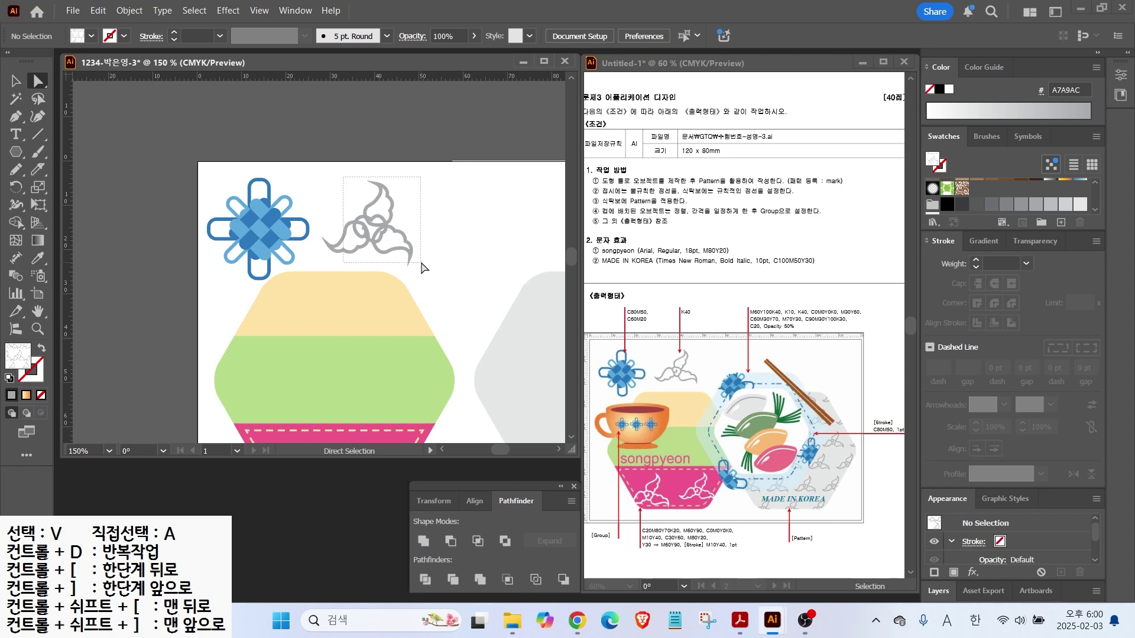
left_click(421, 264)
left_click(16, 81)
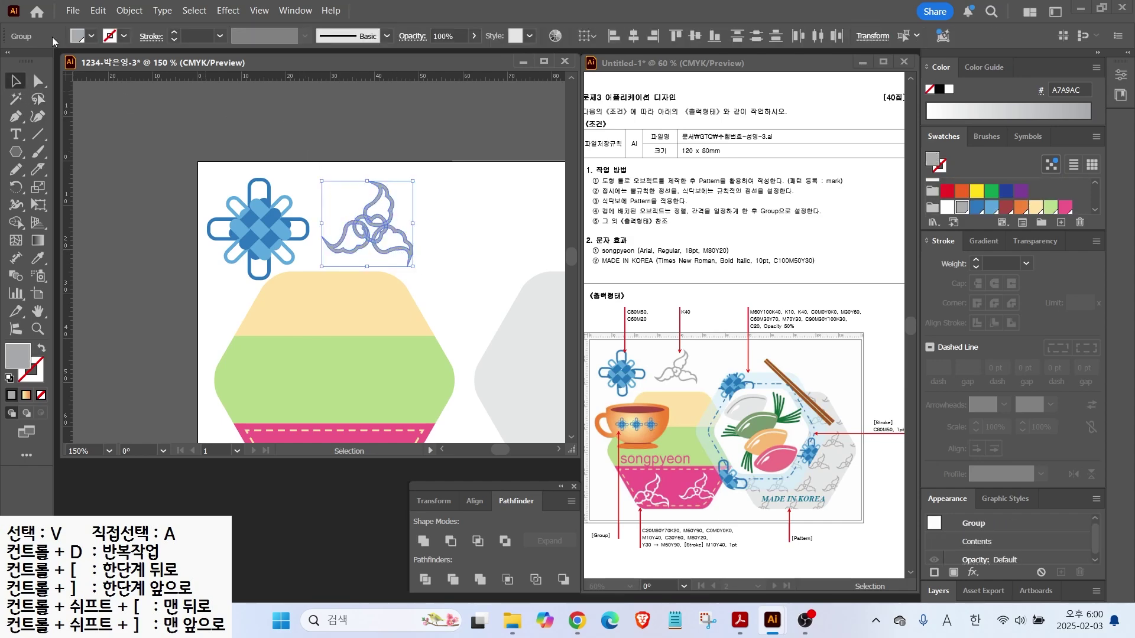
left_click(128, 10)
mouse_move(176, 458)
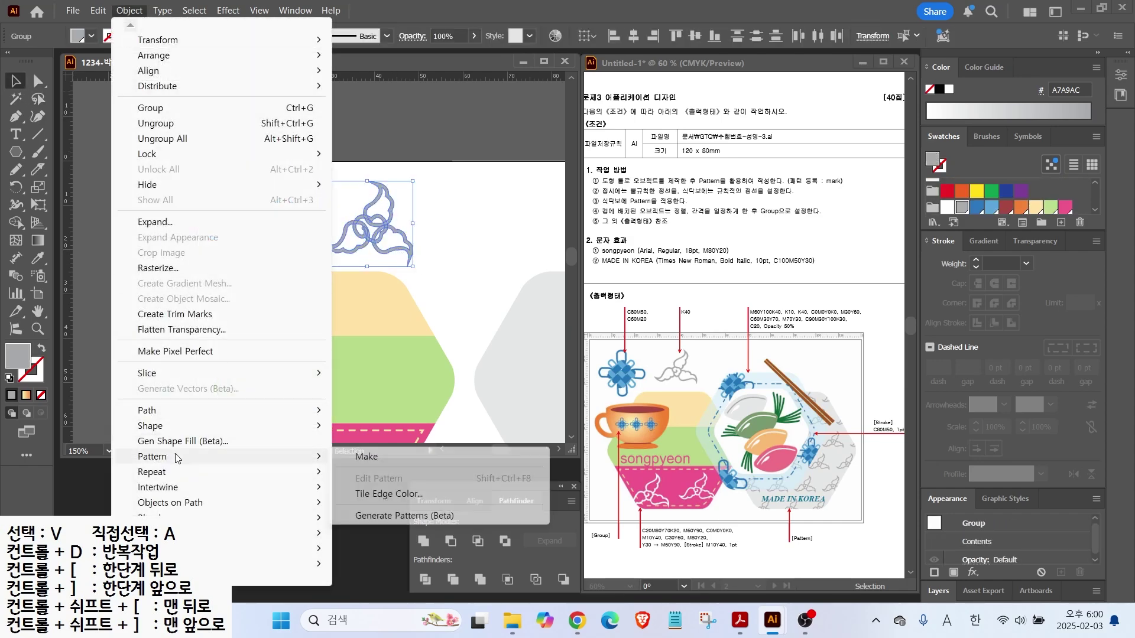
left_click(367, 460)
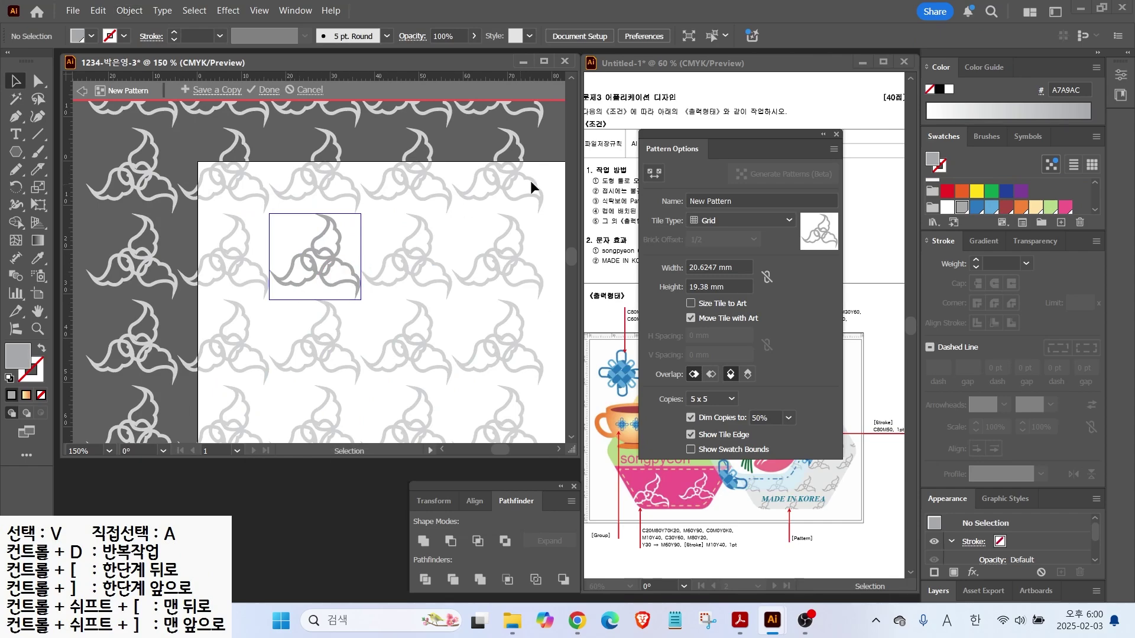
Name the pattern 'mark' and tile it Brick by Row at 22 × 22 mm
left_click(710, 201)
type("mark")
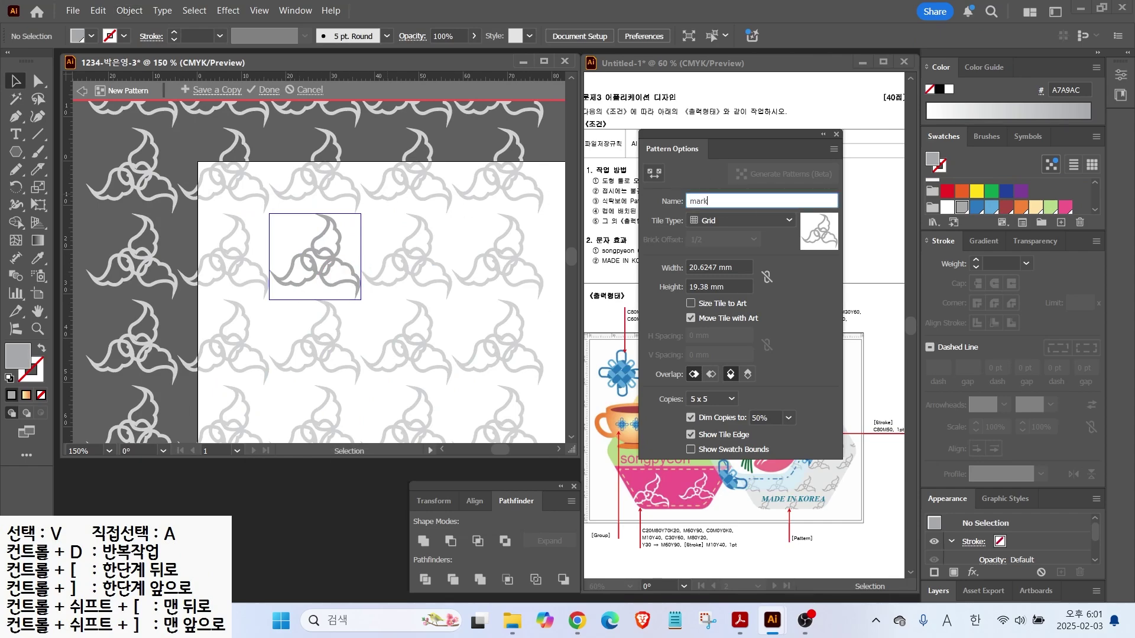
left_click(715, 220)
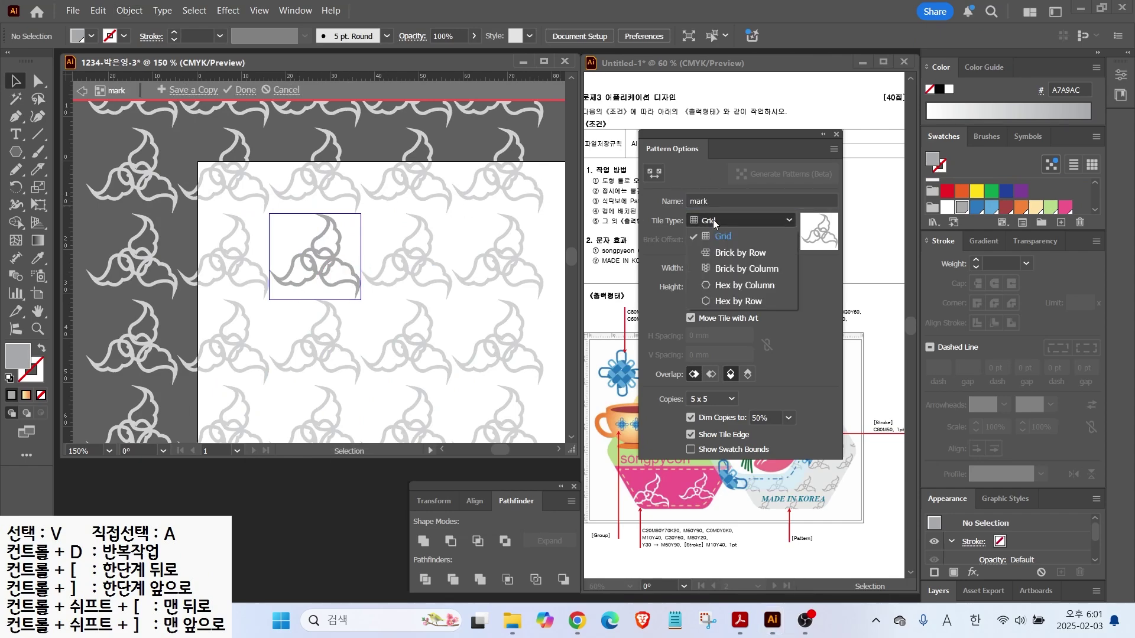
left_click(725, 252)
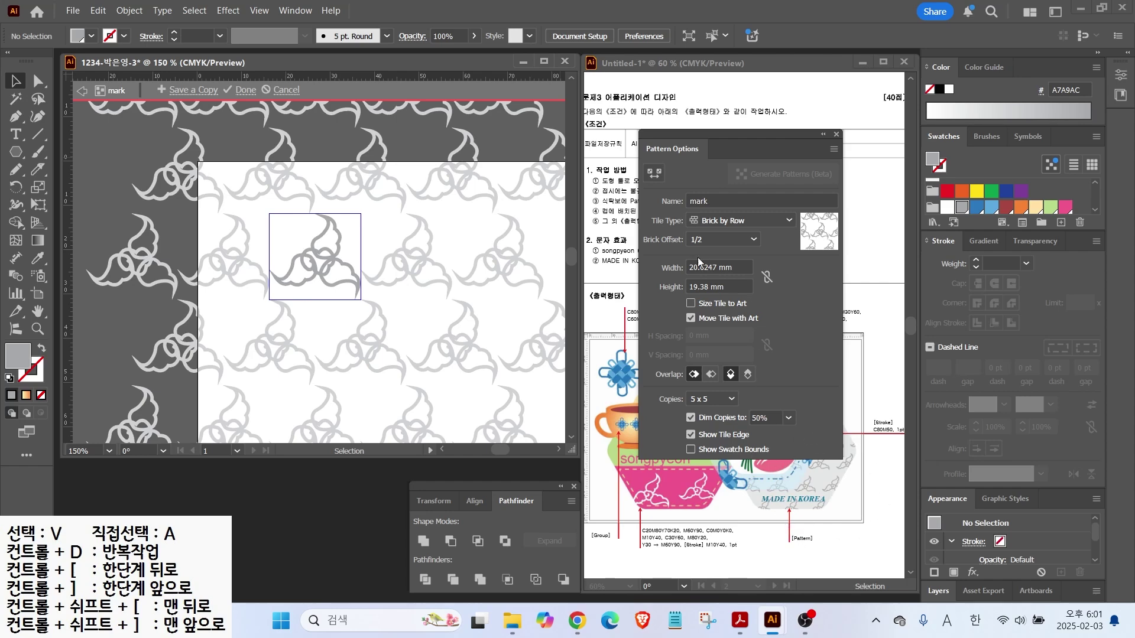
left_click_drag(739, 270, 656, 267)
type("22")
key("Tab")
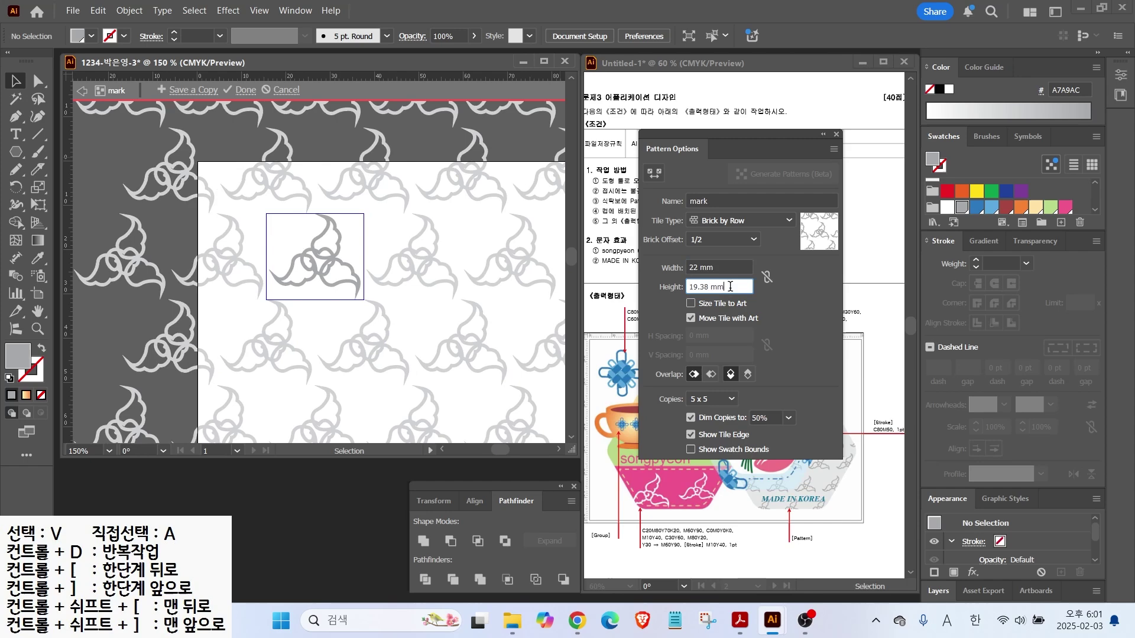
type("22")
key("Tab")
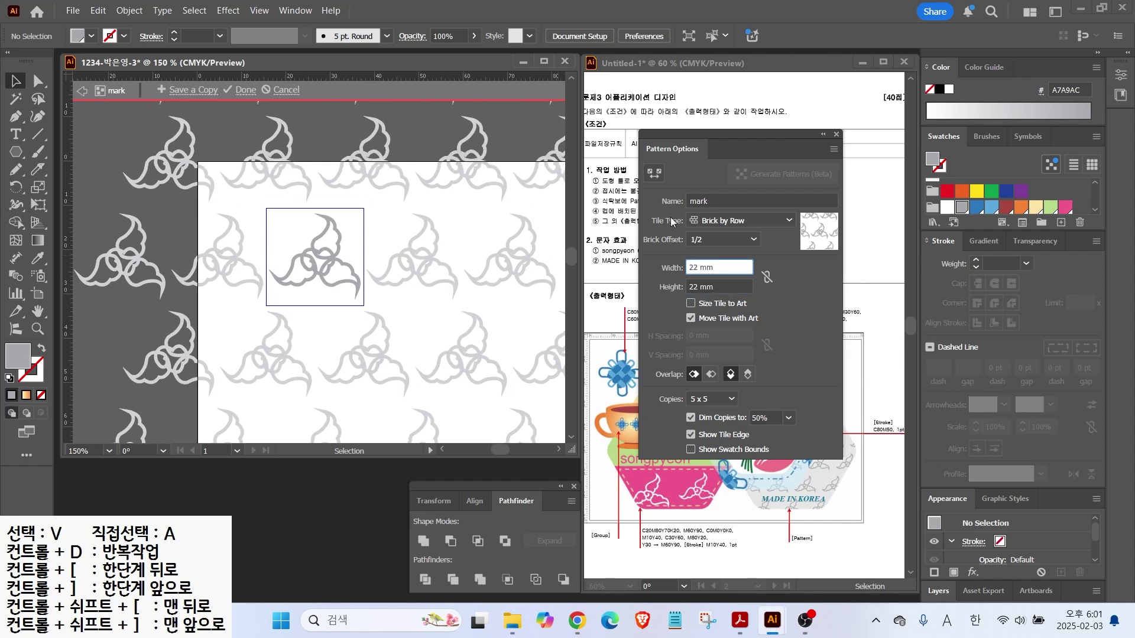
left_click(240, 90)
Copy the grey hexagon and fill the copy with the mark pattern
left_click_drag(460, 243, 265, 170)
left_click(378, 273)
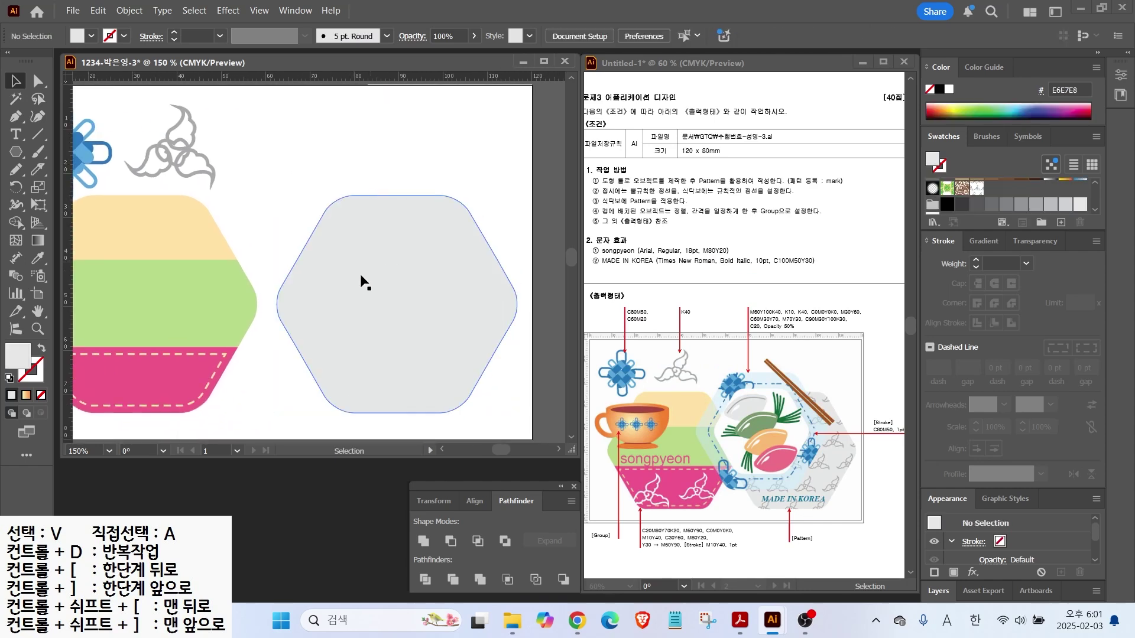
left_click_drag(360, 271, 315, 219)
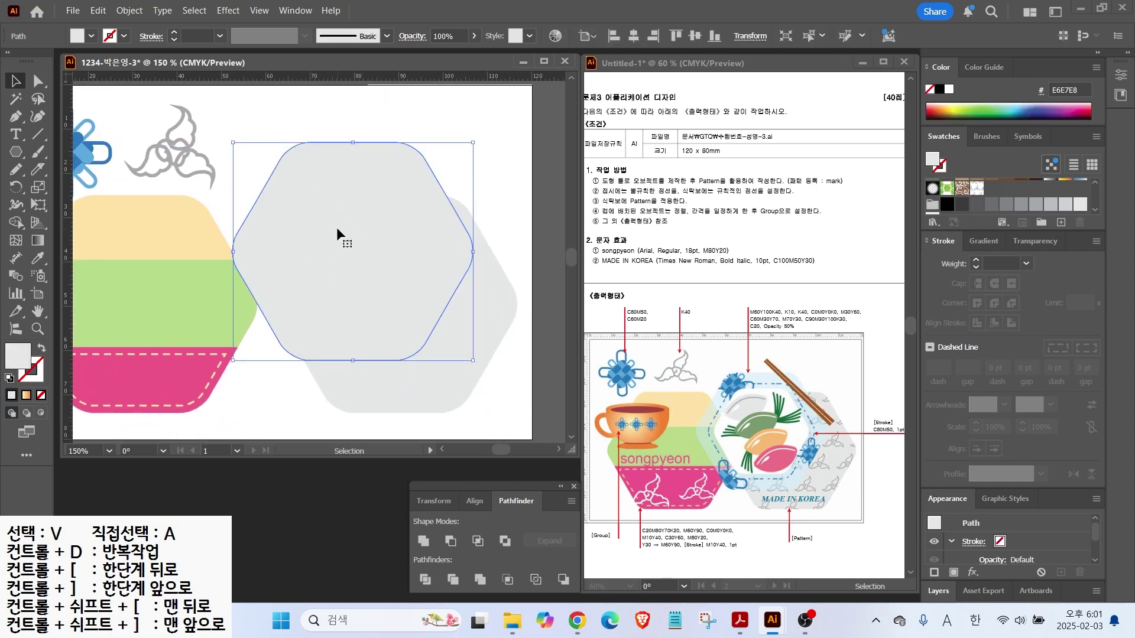
left_click(976, 188)
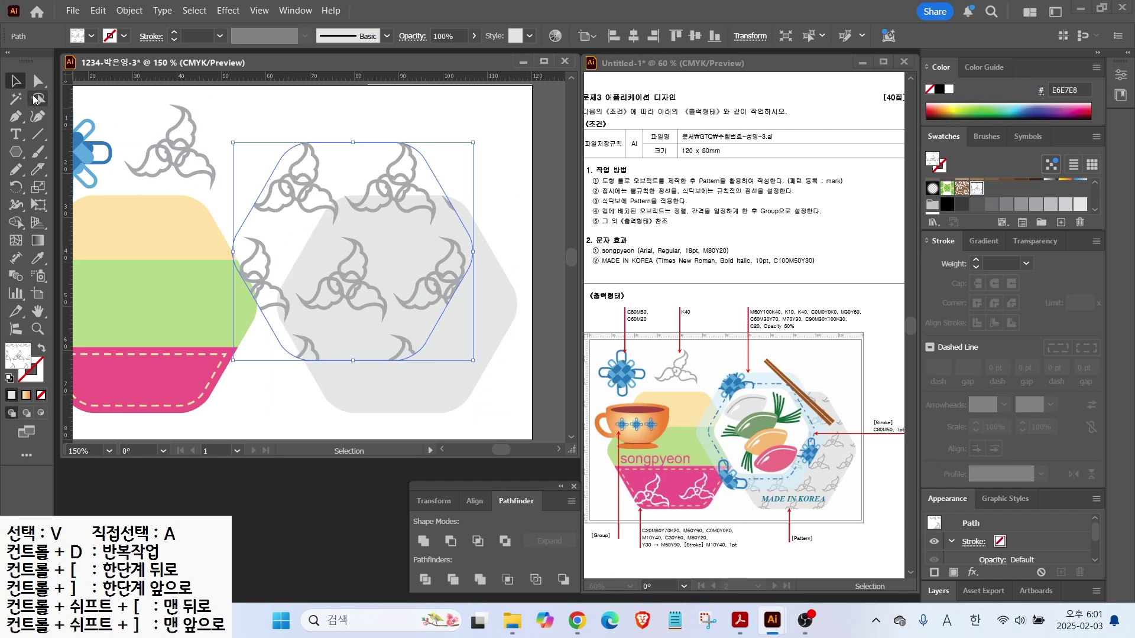
Scale only the hexagon's pattern to 55%, leaving the shape unchanged
double_click(38, 186)
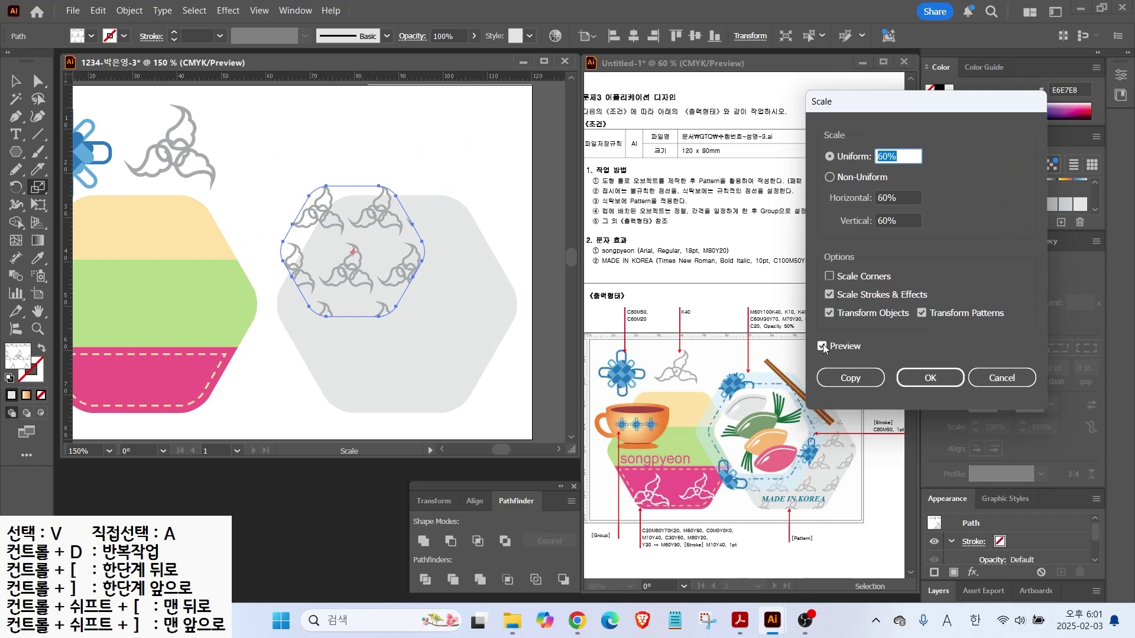
key("ctrl")
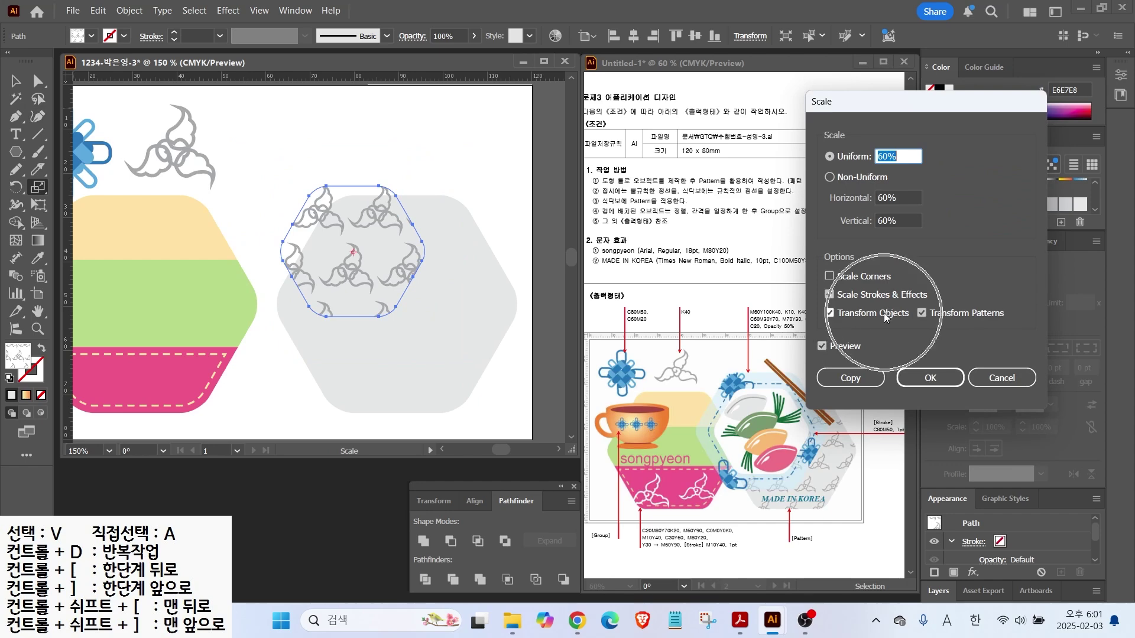
left_click(830, 313)
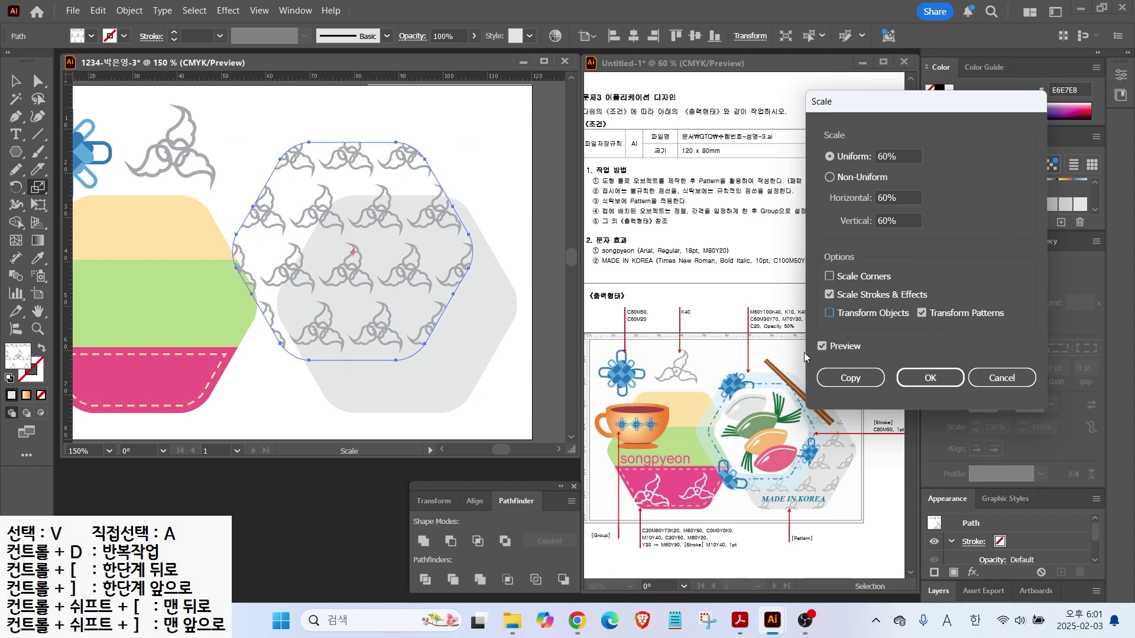
double_click(899, 156)
type("55")
left_click(822, 346)
left_click(822, 346)
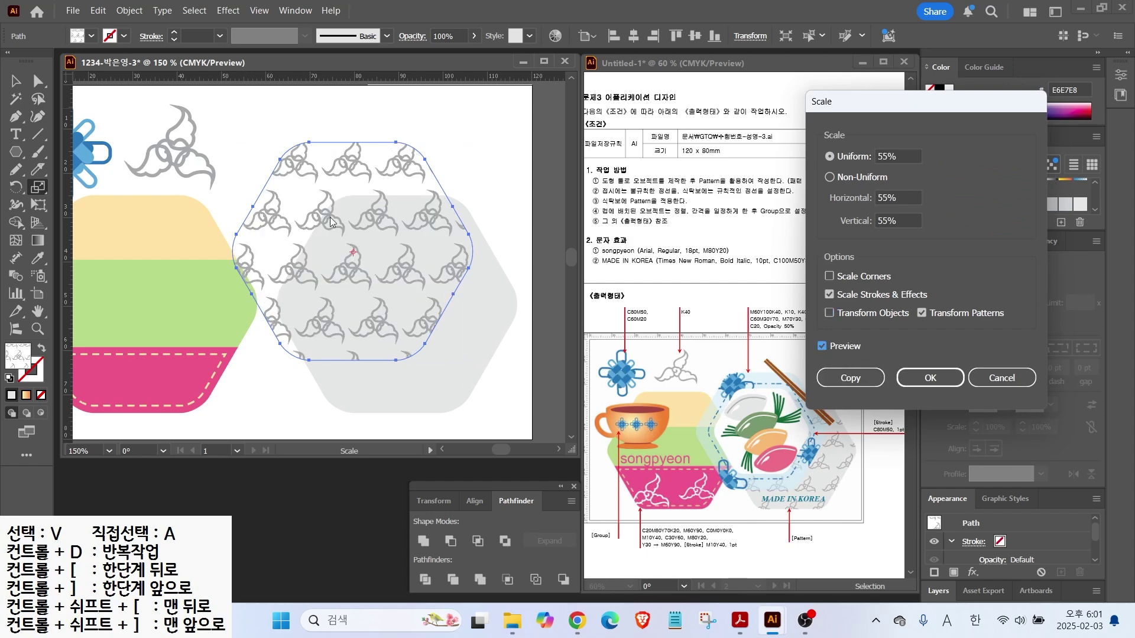
key("Return")
Lay the patterned hexagon over the grey hexagon and place another copy over the cake stack
key("v")
left_click_drag(355, 269, 402, 320)
left_click_drag(374, 276, 245, 223)
Fill the new hexagon copy light blue with C20 M0 Y0 K0
left_click(11, 394)
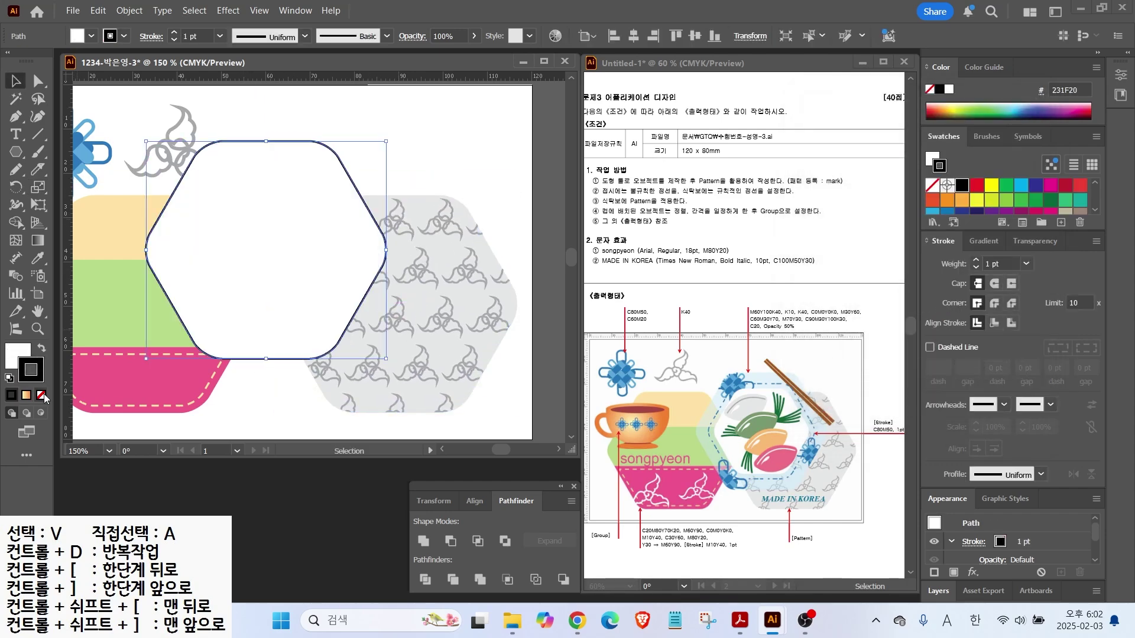
double_click(18, 356)
type("20")
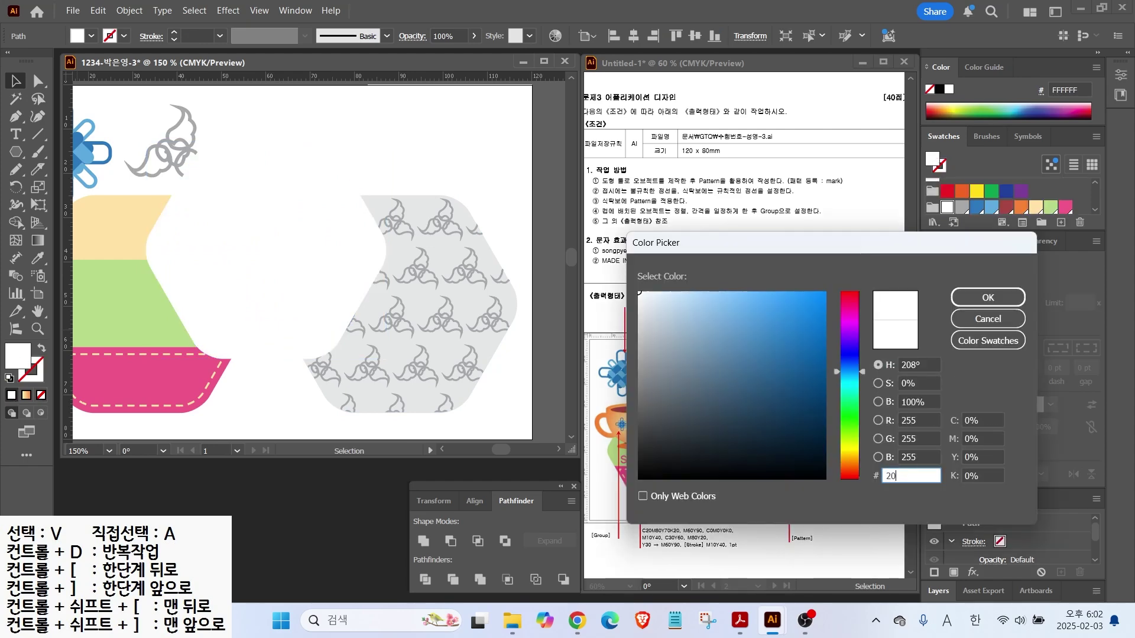
double_click(977, 418)
type("20")
key("Tab")
type("0")
key("Tab")
key("0")
key("Tab")
type("0")
key("Return")
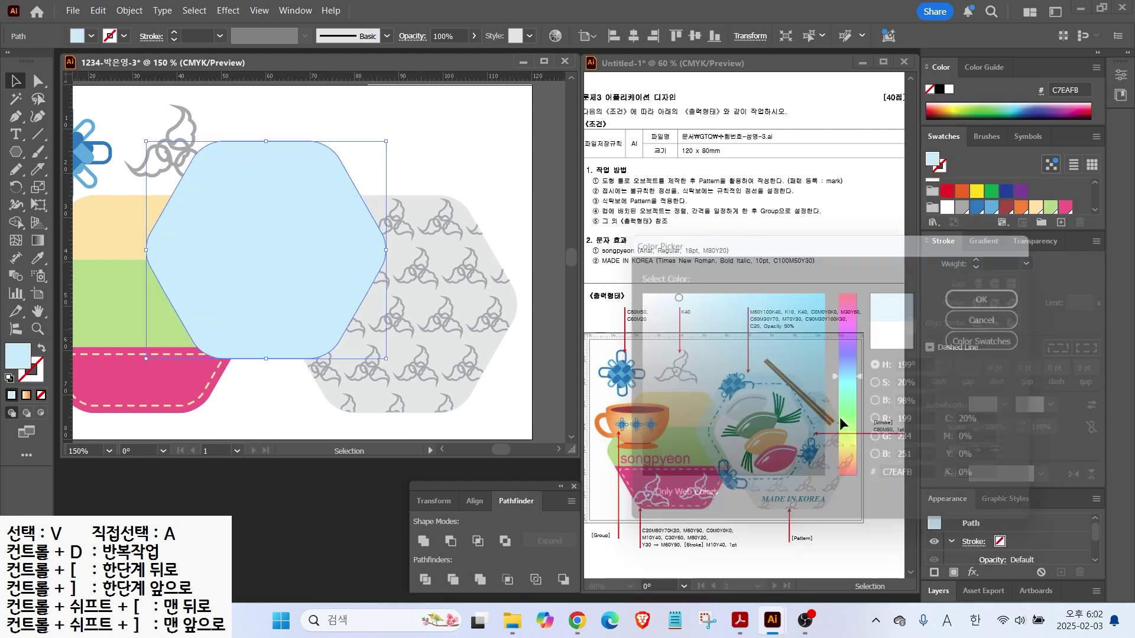
Position the light blue hexagon between the cake stack and the patterned hexagon
left_click_drag(289, 243, 350, 295)
key("ctrl+minus")
left_click(232, 216)
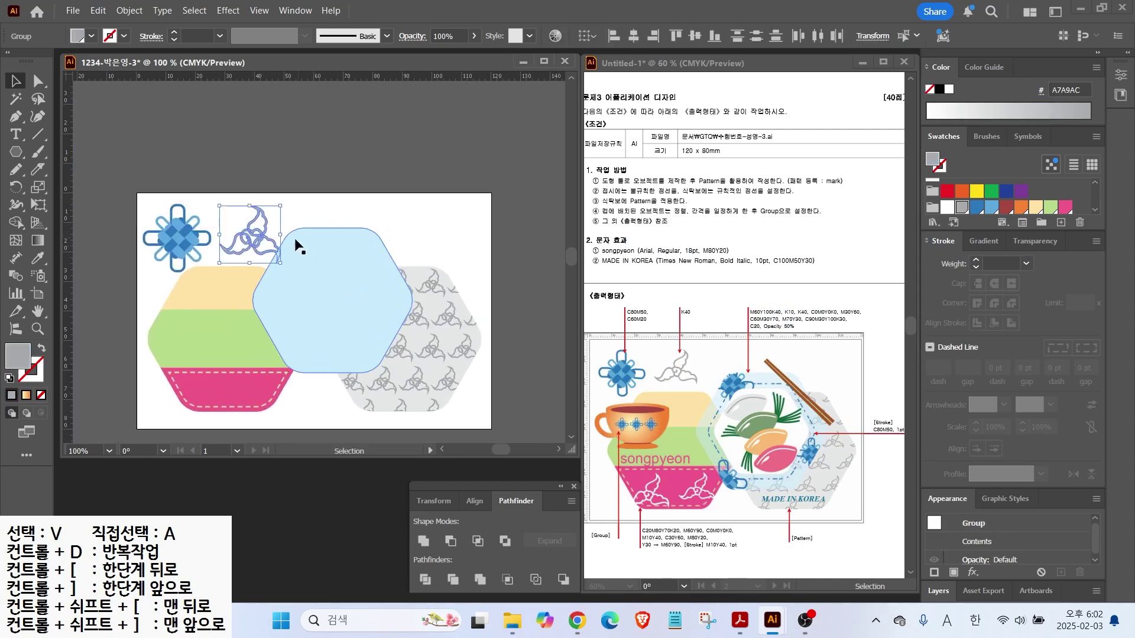
double_click(37, 311)
key("v")
left_click_drag(367, 228, 387, 242)
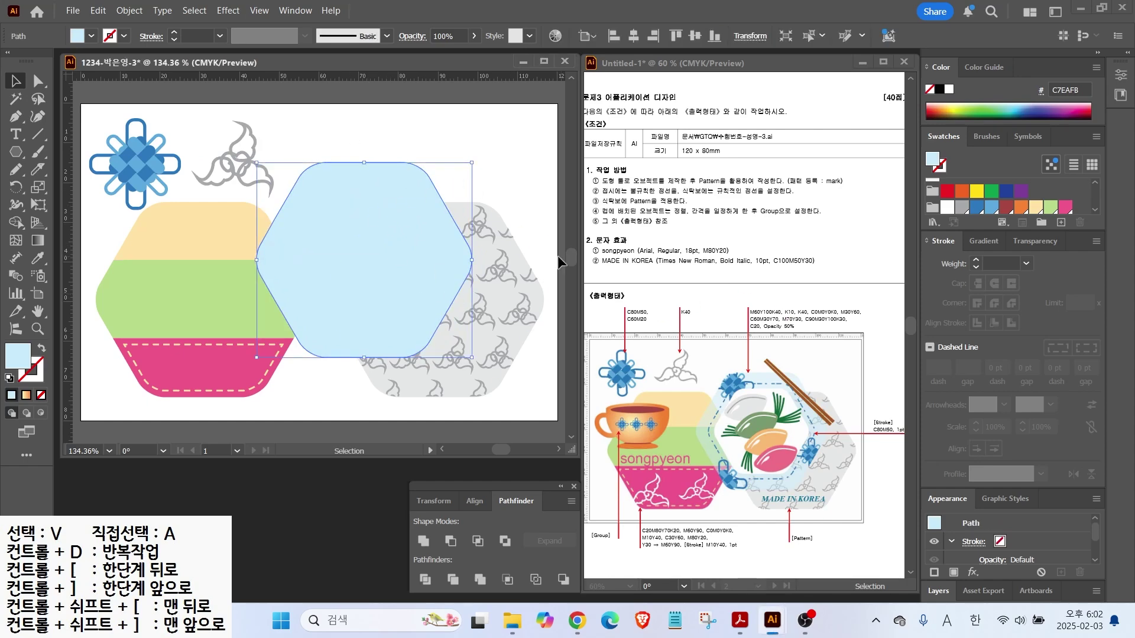
Save a brown CMYK swatch with C0 M60 Y100 K40
left_click(1070, 206)
left_click(1061, 222)
double_click(832, 274)
type("6")
key("BackSpace")
type("0")
key("Tab")
type("60")
key("Tab")
type("100")
key("Tab")
type("40")
key("Return")
Save light grey (K10) and grey (K40) swatches
left_click(1060, 223)
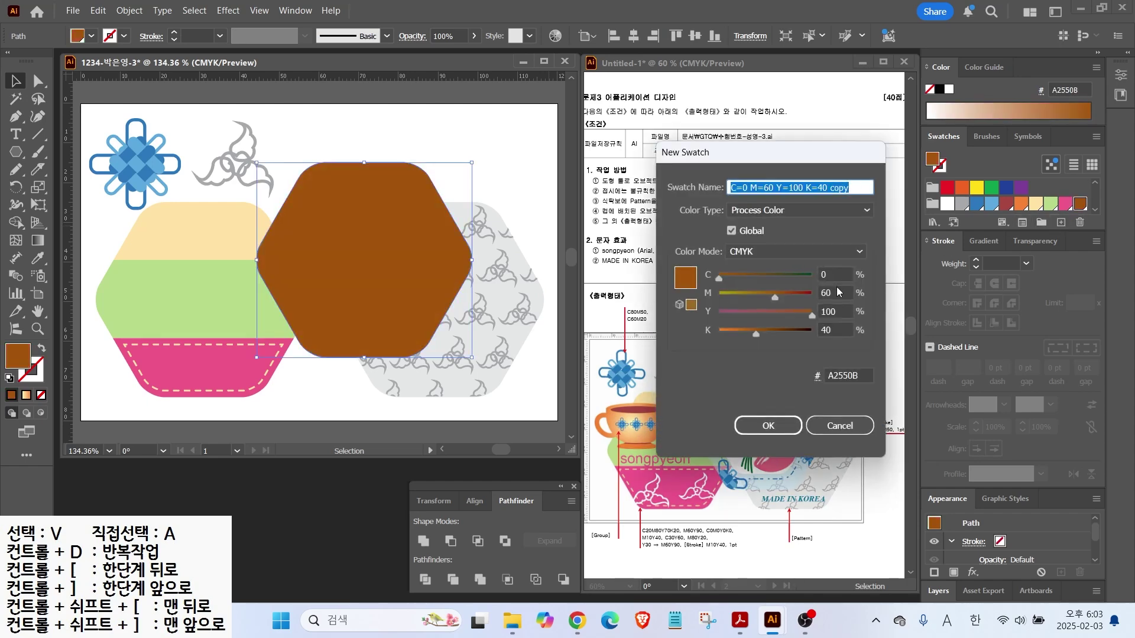
key("Tab")
key("Tab")
type("0")
key("Tab")
type("0")
key("Tab")
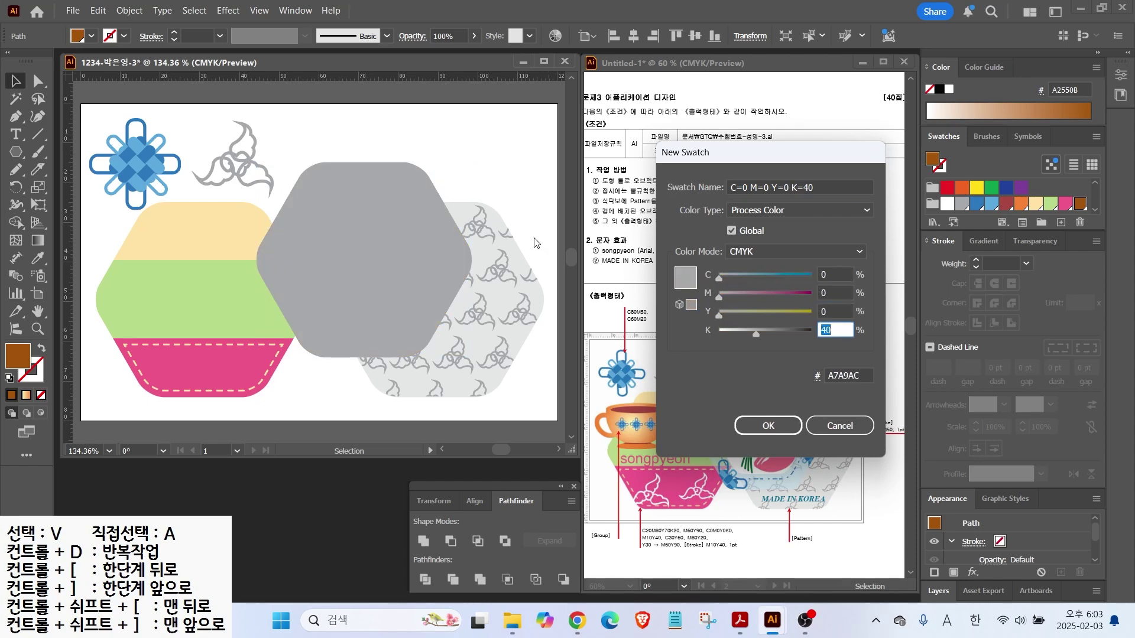
type("10")
key("Return")
left_click(1060, 222)
Save orange and green CMYK swatches
key("Tab")
key("Tab")
key("Tab")
key("Tab")
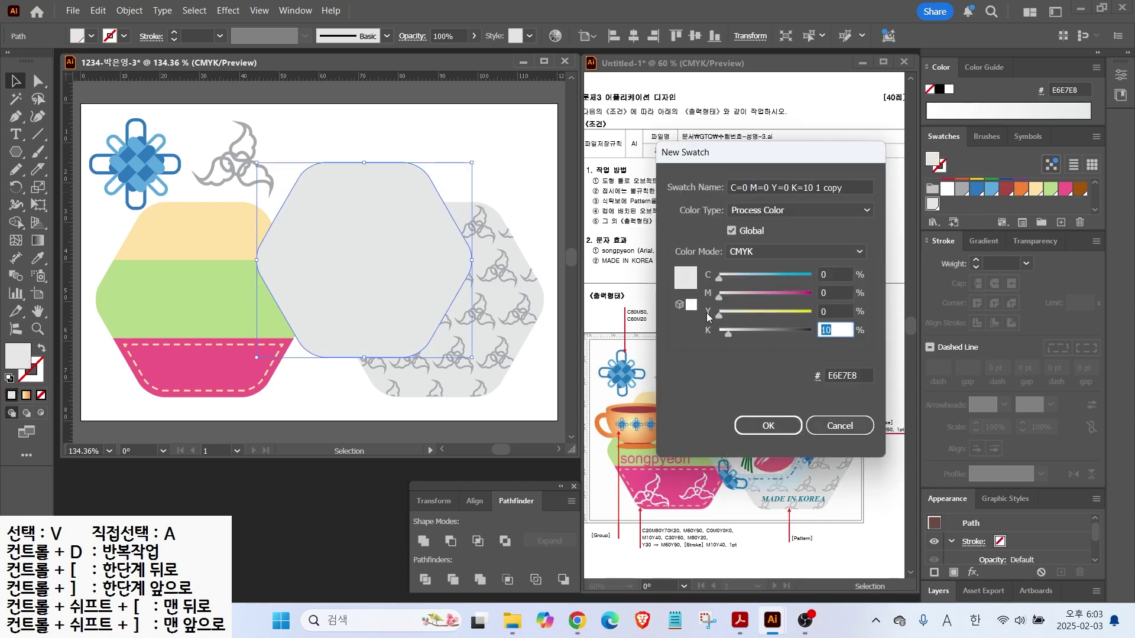
type("40")
key("Return")
left_click(1061, 222)
key("Tab")
key("Tab")
type("30")
key("Tab")
type("60")
key("Tab")
type("0")
key("Return")
left_click(1060, 222)
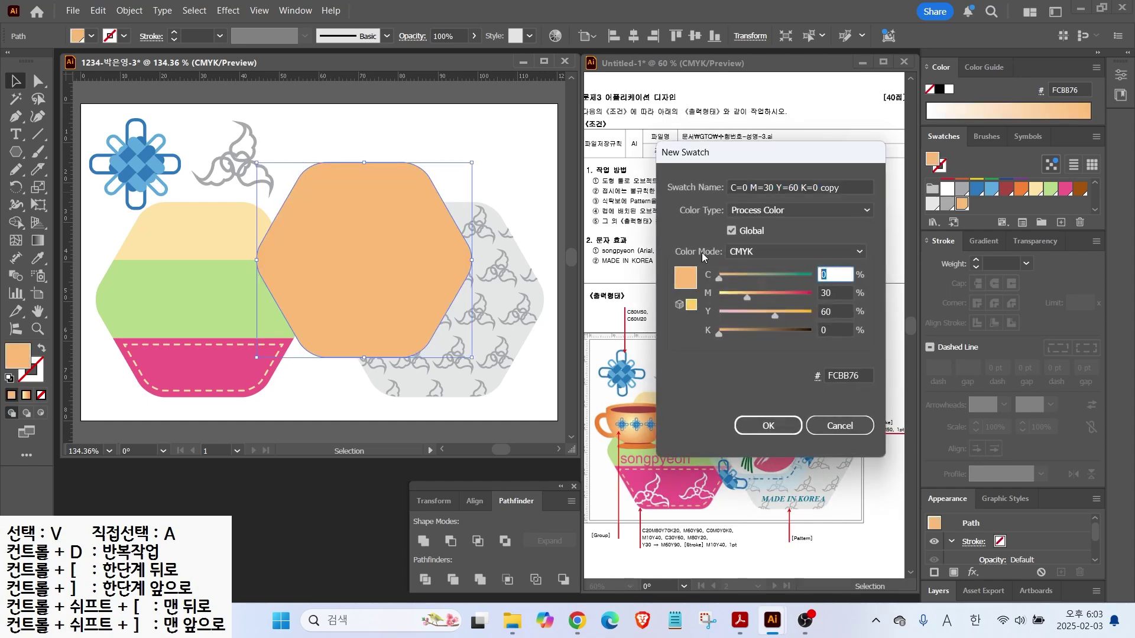
type("60")
key("Tab")
key("Tab")
type("70")
key("Return")
Save pink and dark green CMYK swatches
left_click(1060, 223)
key("Tab")
type("0")
key("Tab")
type("70")
key("Tab")
type("30")
key("Tab")
key("Tab")
key("Return")
left_click(1060, 223)
key("Tab")
type("1")
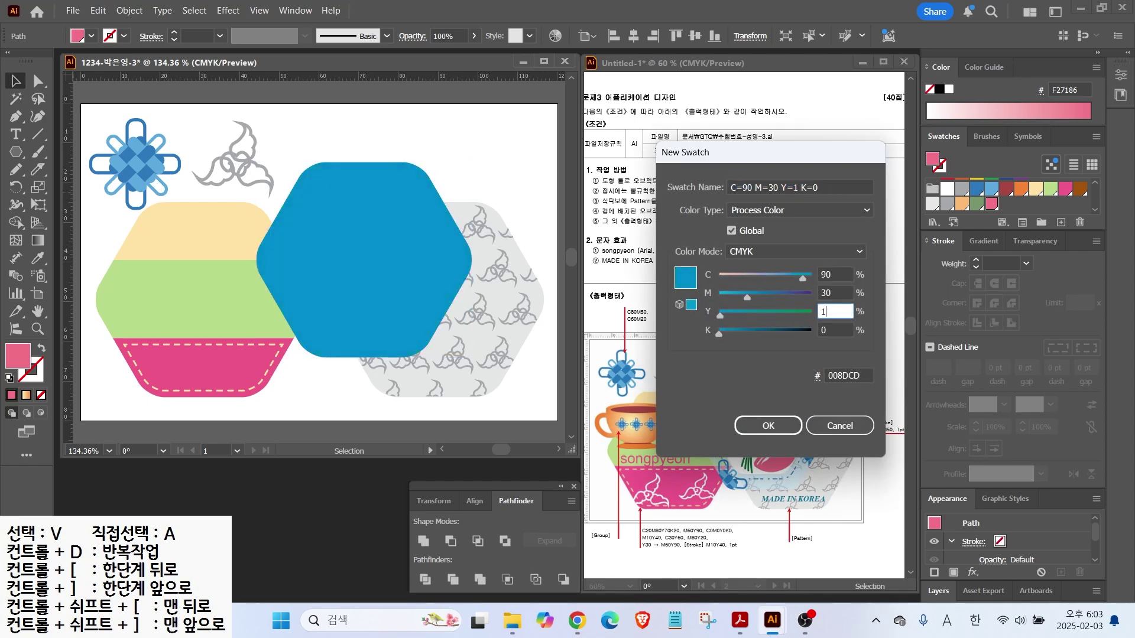
type("00")
Save a light blue swatch with cyan 20
key("Tab")
type("30")
key("Return")
left_click(1060, 223)
type("20")
key("Tab")
type("0")
key("Tab")
type("0")
key("Tab")
type("0")
key("Return")
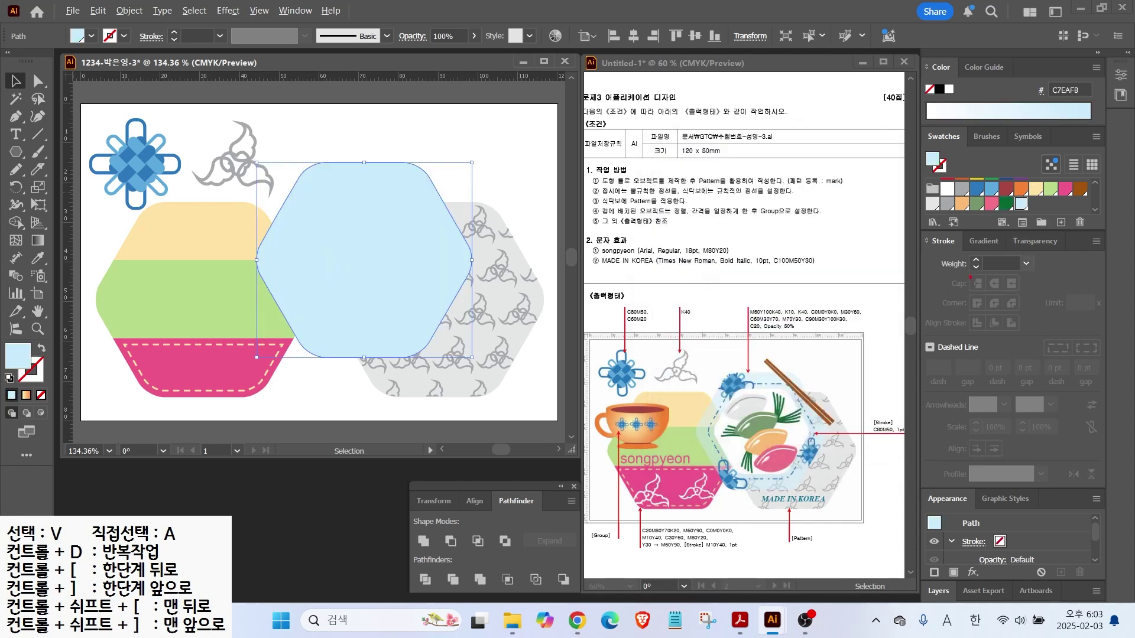
Bring up the Transparency panel and select the light blue hexagon's opacity value
left_click_drag(780, 330, 814, 365)
left_click_drag(999, 244, 1062, 255)
left_click(1034, 242)
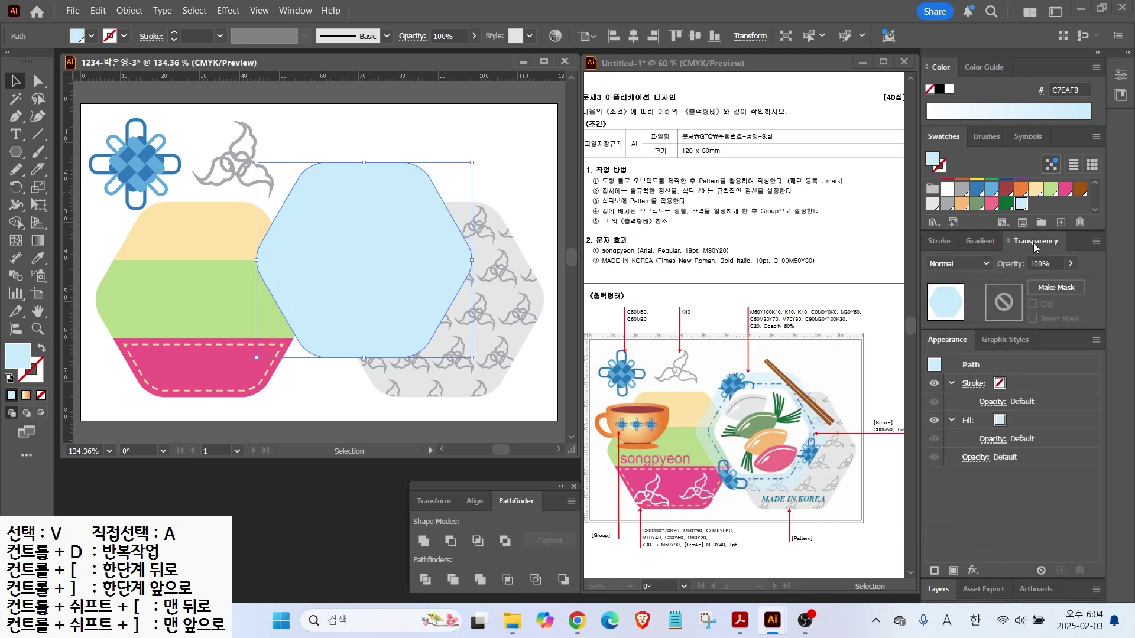
left_click(1051, 264)
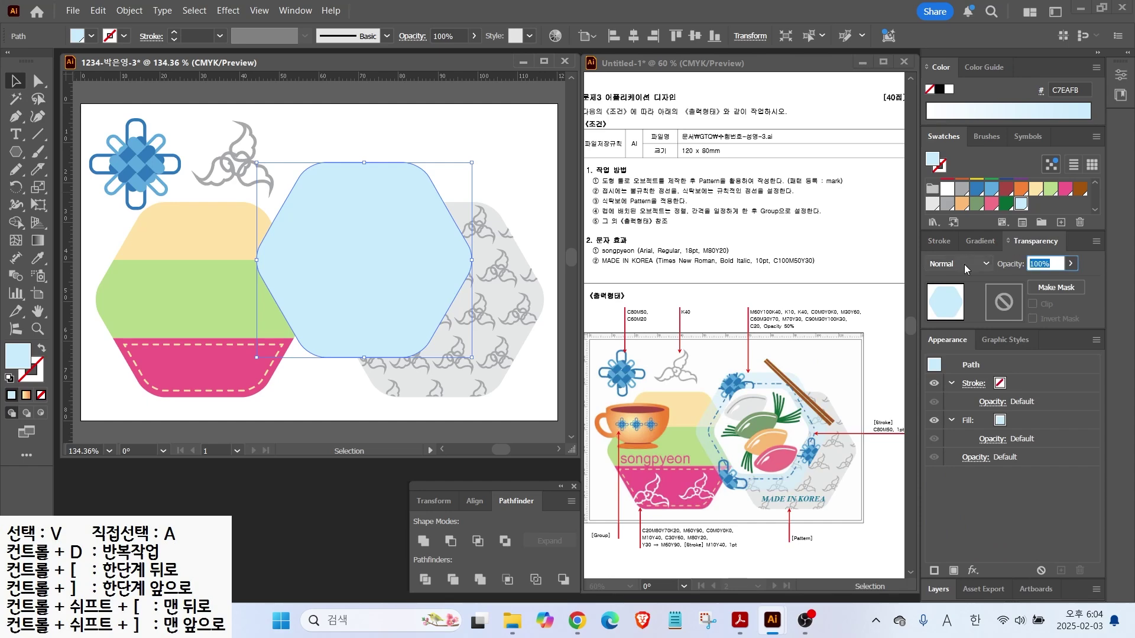
Set the light-blue hexagon's opacity to 50%
type("50")
key("Return")
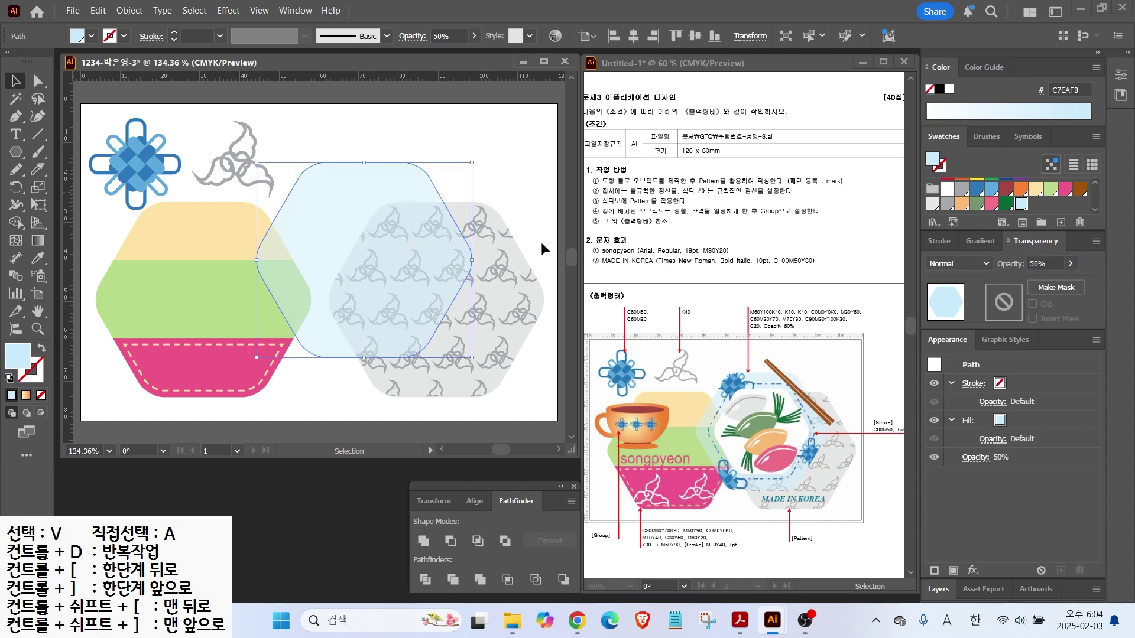
key("v")
Create a -4 mm Offset Path copy and swap its fill and stroke into an outline
left_click(129, 10)
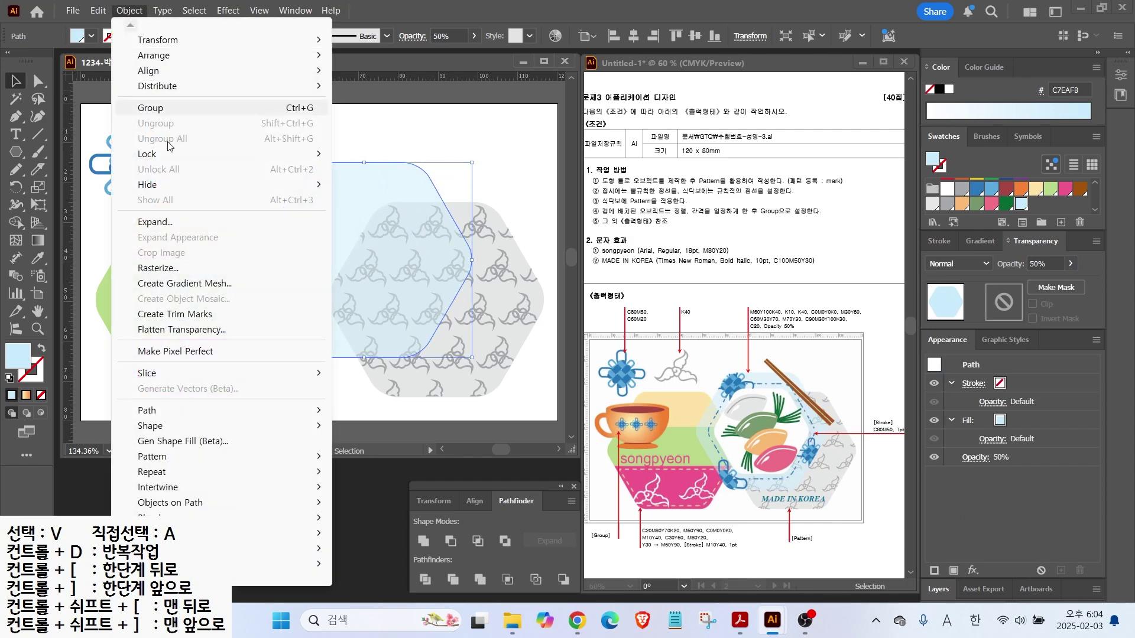
mouse_move(195, 410)
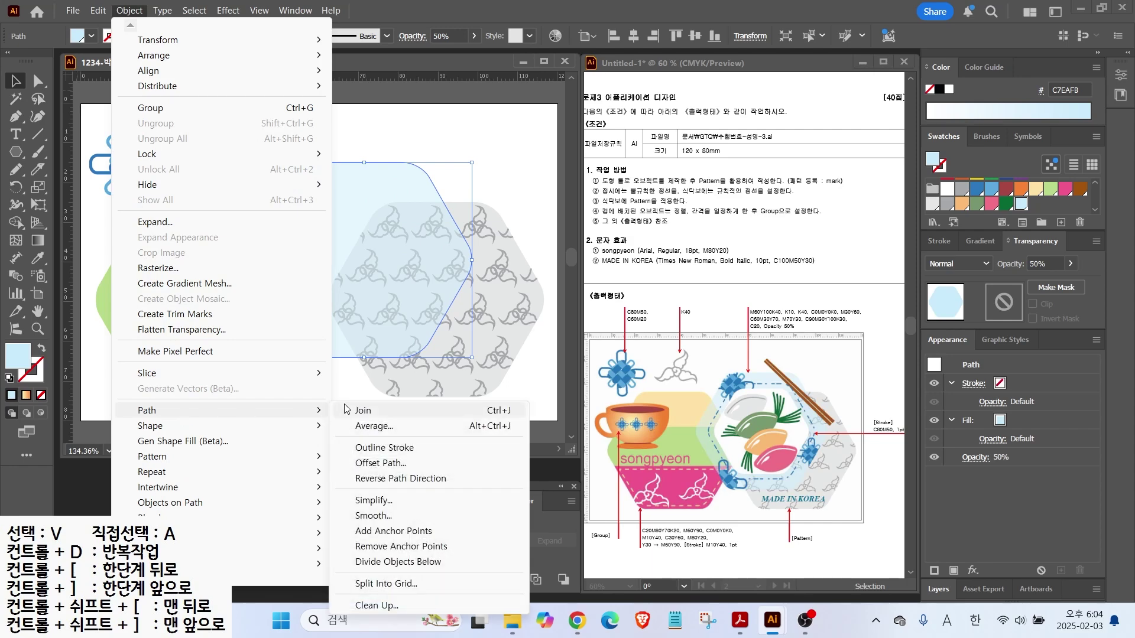
left_click(380, 464)
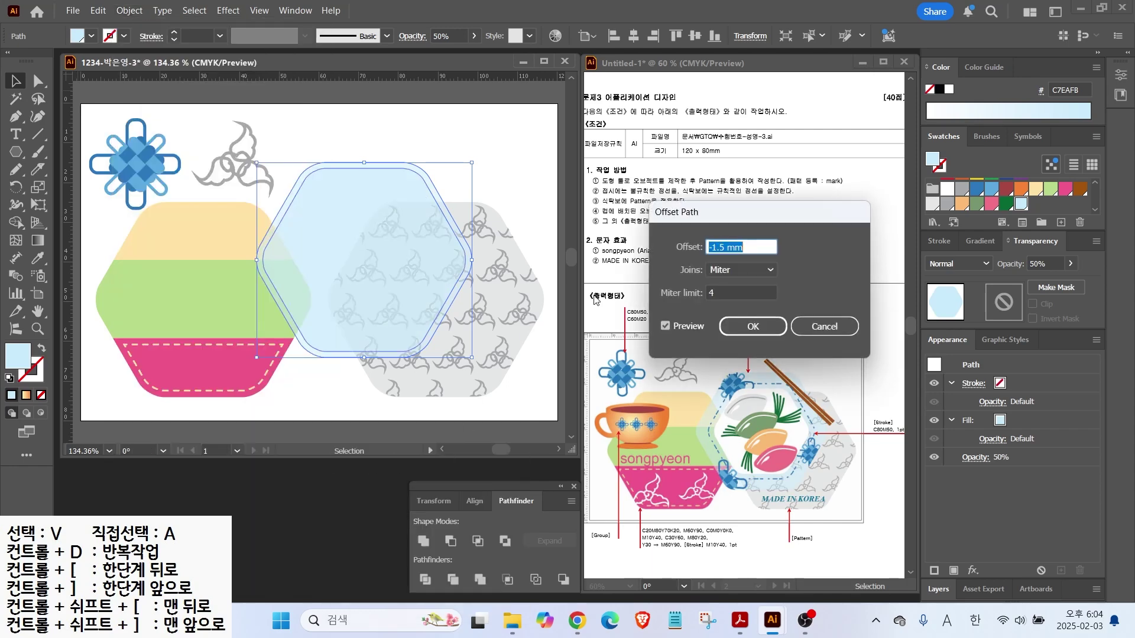
type("-4")
left_click(666, 325)
left_click(666, 325)
left_click(667, 325)
left_click(667, 325)
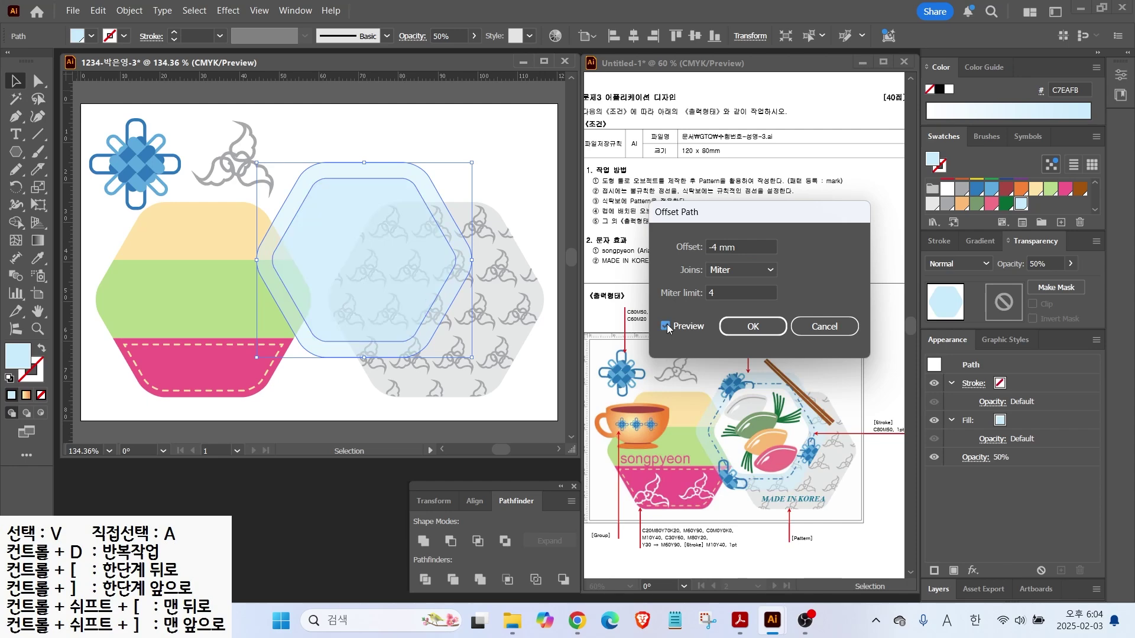
left_click(748, 243)
type("-")
key("Return")
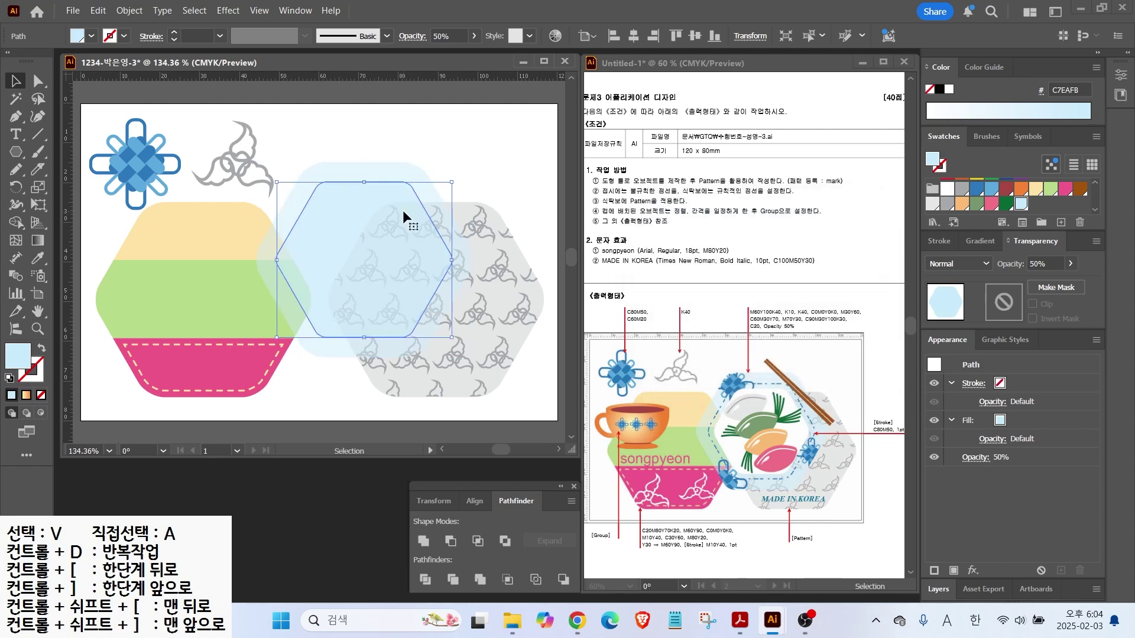
key("shift+x")
Make the inner outline 100% opaque and colour its stroke C80 M50
double_click(1041, 264)
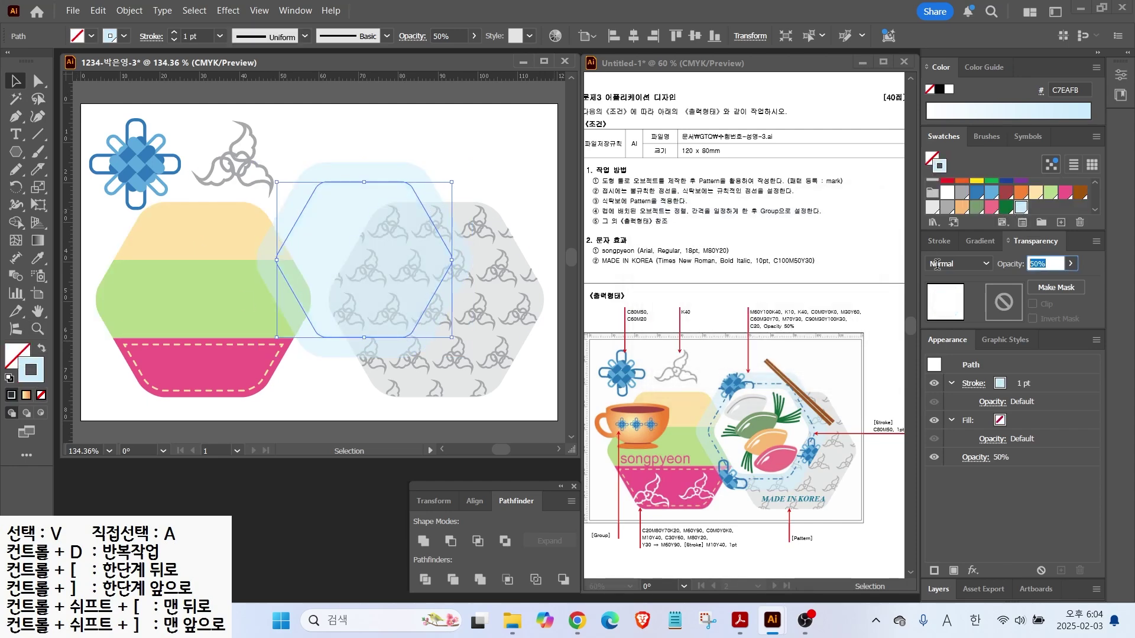
type("100")
key("Return")
double_click(26, 366)
left_click_drag(989, 416, 793, 408)
type("80")
key("Tab")
type("50")
key("Return")
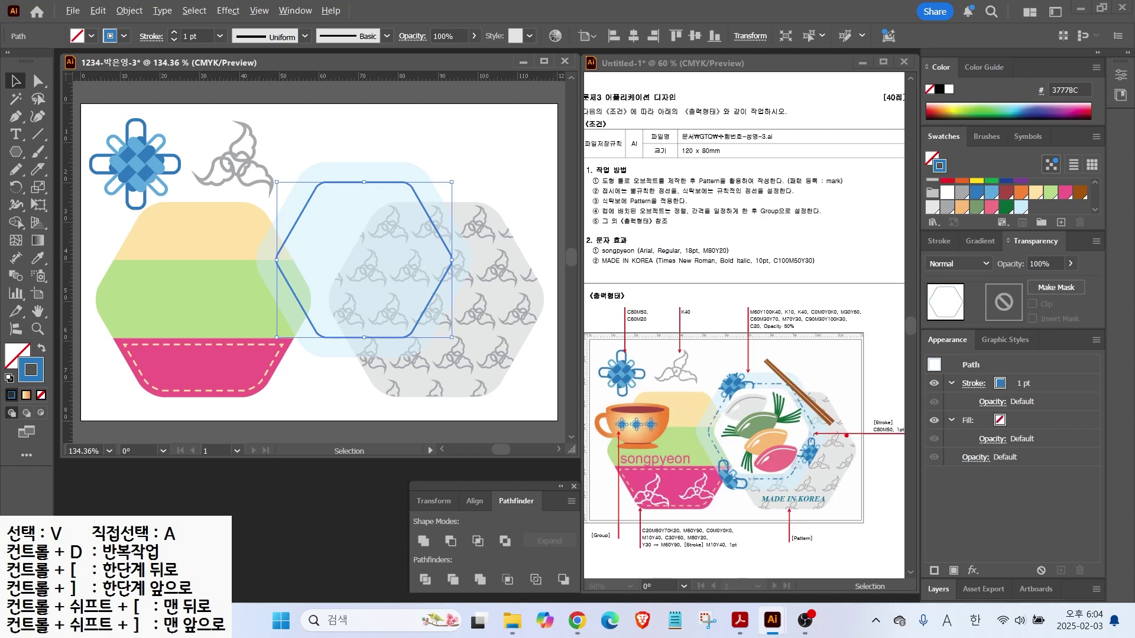
left_click_drag(875, 423, 842, 399)
left_click_drag(897, 438, 872, 458)
Enable Dashed Line for the hexagon outline in the Stroke options
left_click(938, 241)
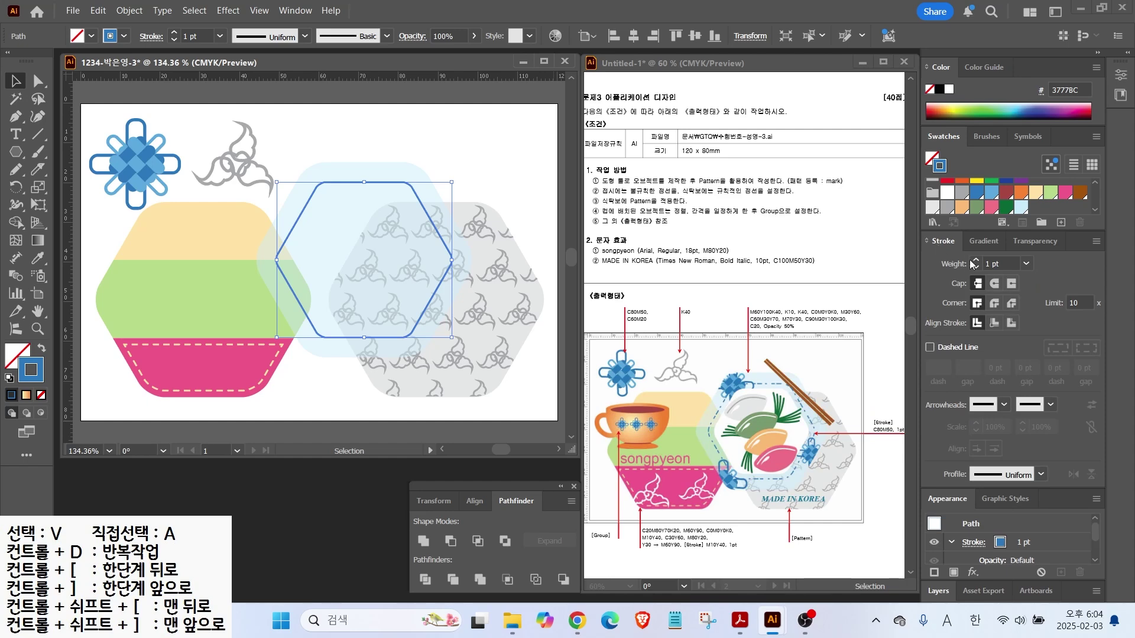
left_click(930, 348)
left_click_drag(709, 407, 684, 391)
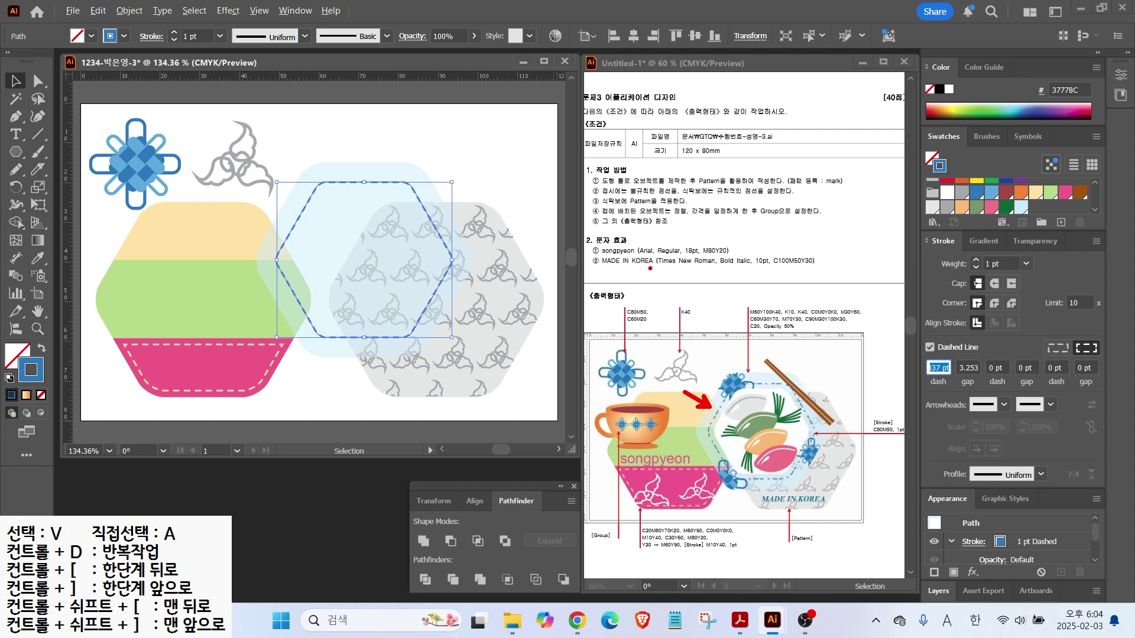
left_click_drag(630, 270, 665, 267)
key("Escape")
left_click_drag(633, 279, 661, 278)
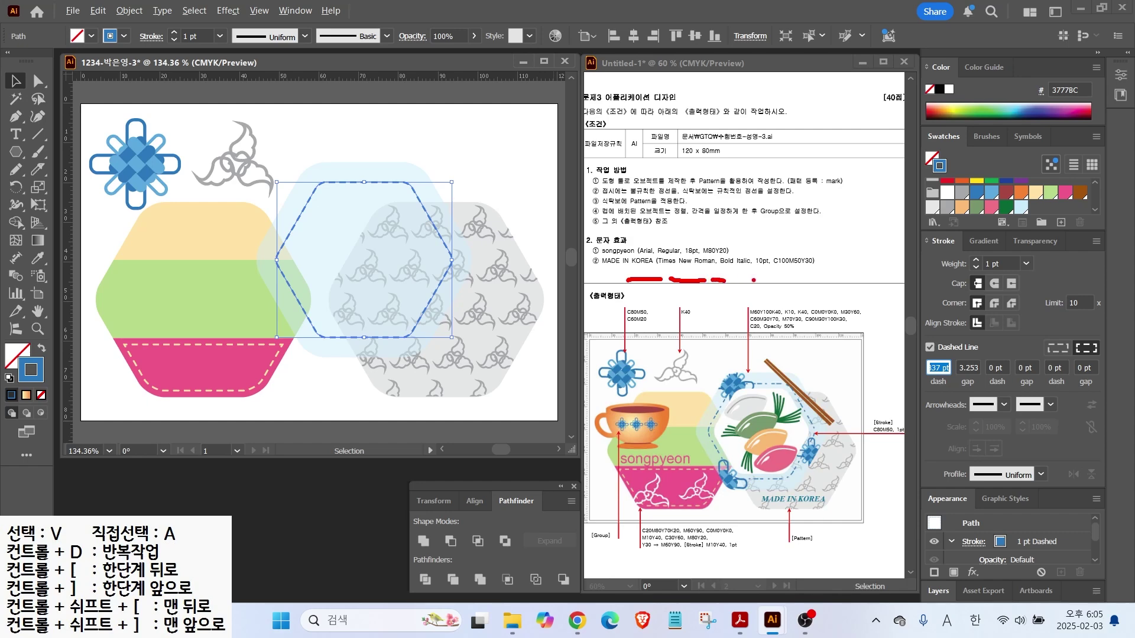
left_click_drag(760, 280, 823, 280)
left_click_drag(640, 276, 601, 218)
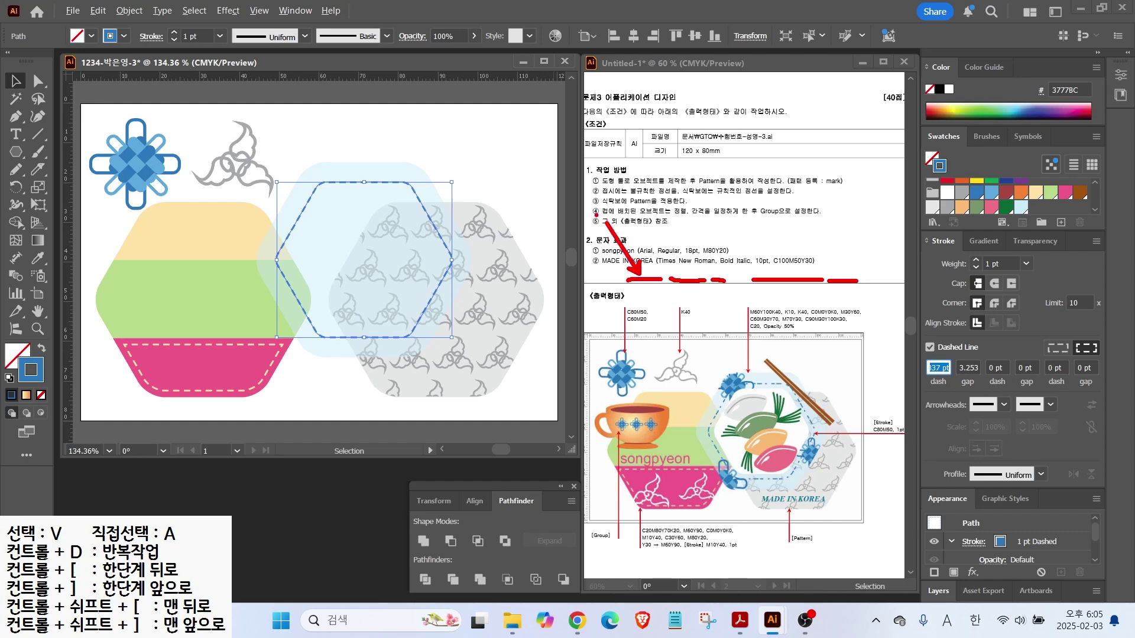
mouse_move(609, 194)
left_mouse_down()
mouse_move(624, 214)
mouse_move(603, 184)
mouse_move(628, 188)
left_mouse_up()
left_click_drag(665, 272, 648, 232)
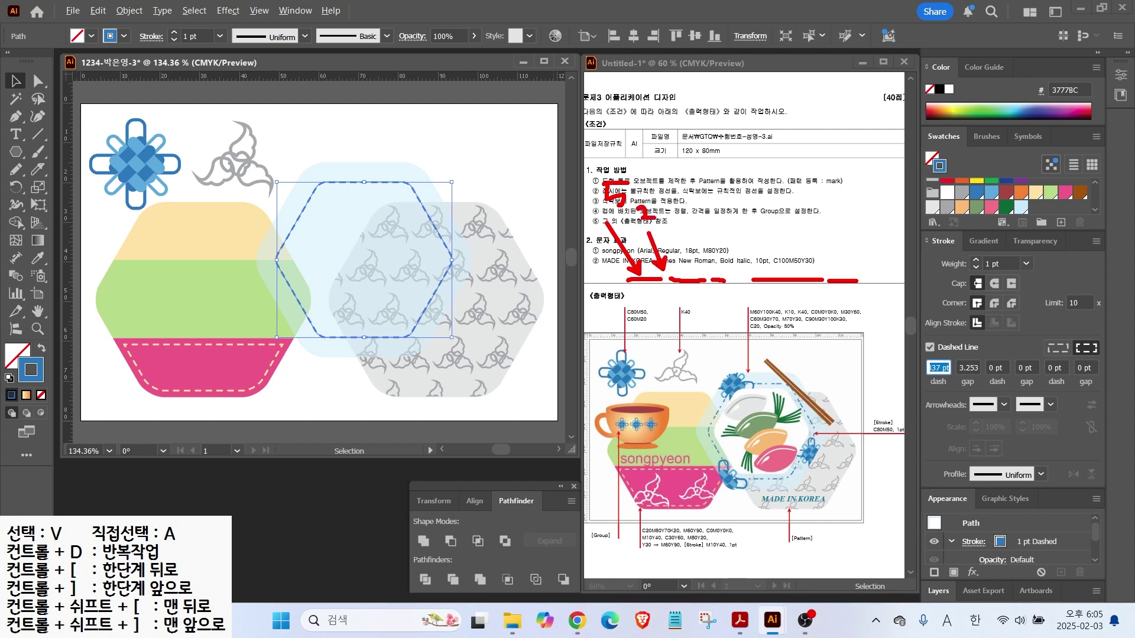
left_click_drag(687, 269, 684, 230)
left_click_drag(671, 183, 688, 211)
left_click_drag(708, 291, 688, 311)
mouse_move(698, 292)
left_mouse_down()
mouse_move(707, 302)
mouse_move(674, 332)
mouse_move(692, 340)
left_mouse_up()
left_click_drag(726, 292, 712, 311)
mouse_move(717, 292)
left_mouse_down()
mouse_move(728, 299)
mouse_move(708, 343)
mouse_move(725, 343)
left_mouse_up()
mouse_move(741, 287)
left_mouse_down()
mouse_move(738, 357)
mouse_move(748, 365)
left_mouse_up()
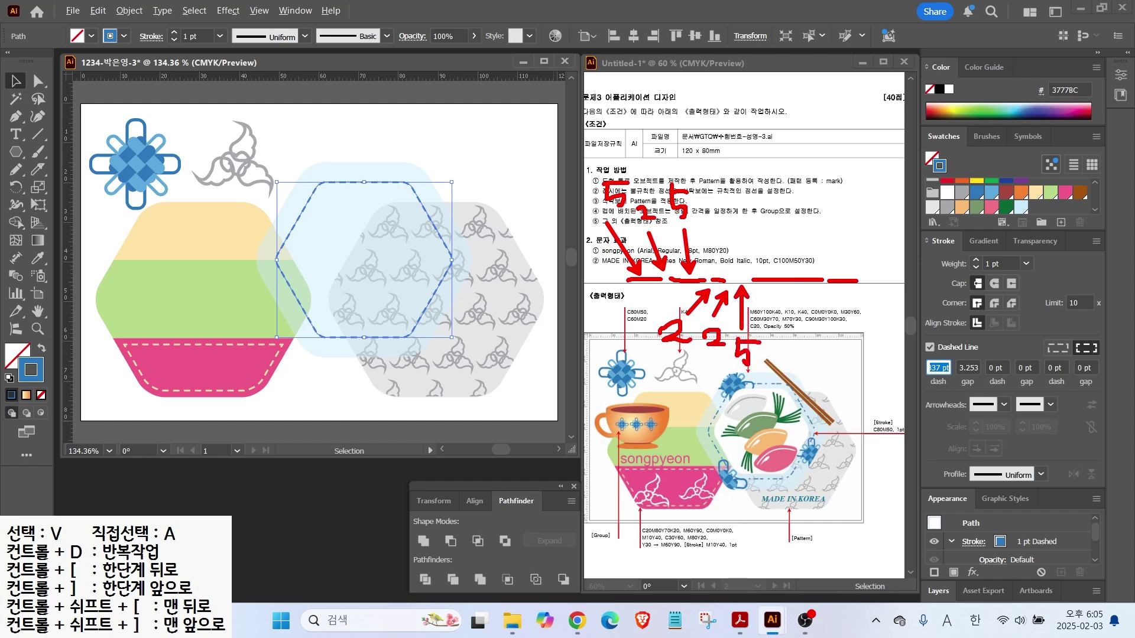
key("Escape")
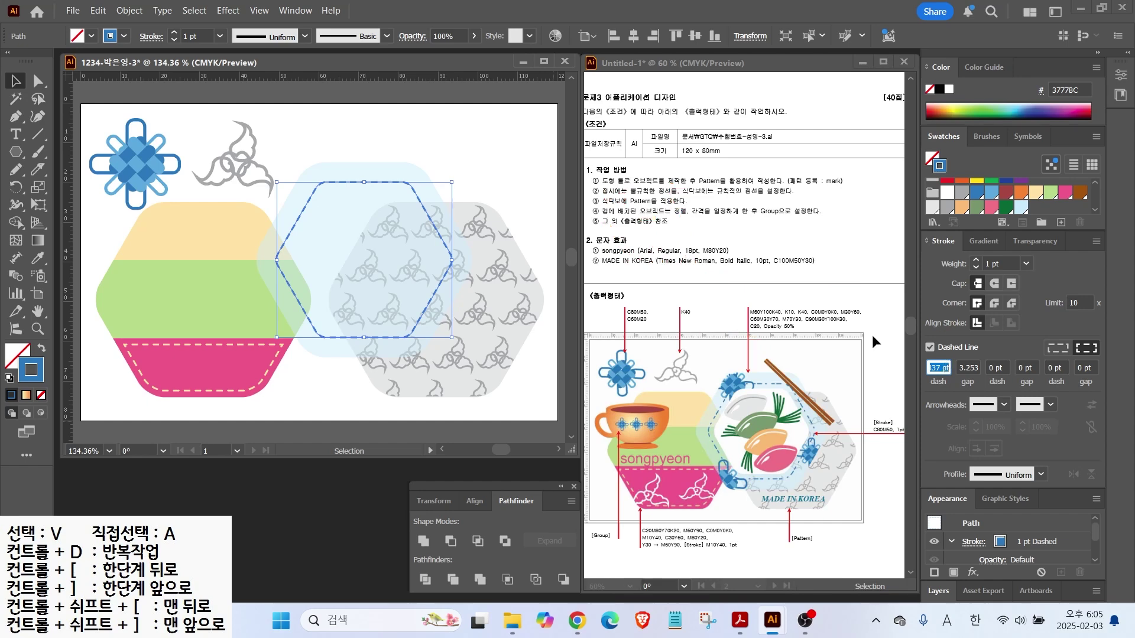
Set the dash pattern to 5 pt dashes and 2 pt gaps, then deselect
type("5")
key("Tab")
type("2")
key("Tab")
type("5")
key("Tab")
type("2")
key("Tab")
type("2")
key("Tab")
type("5")
key("Return")
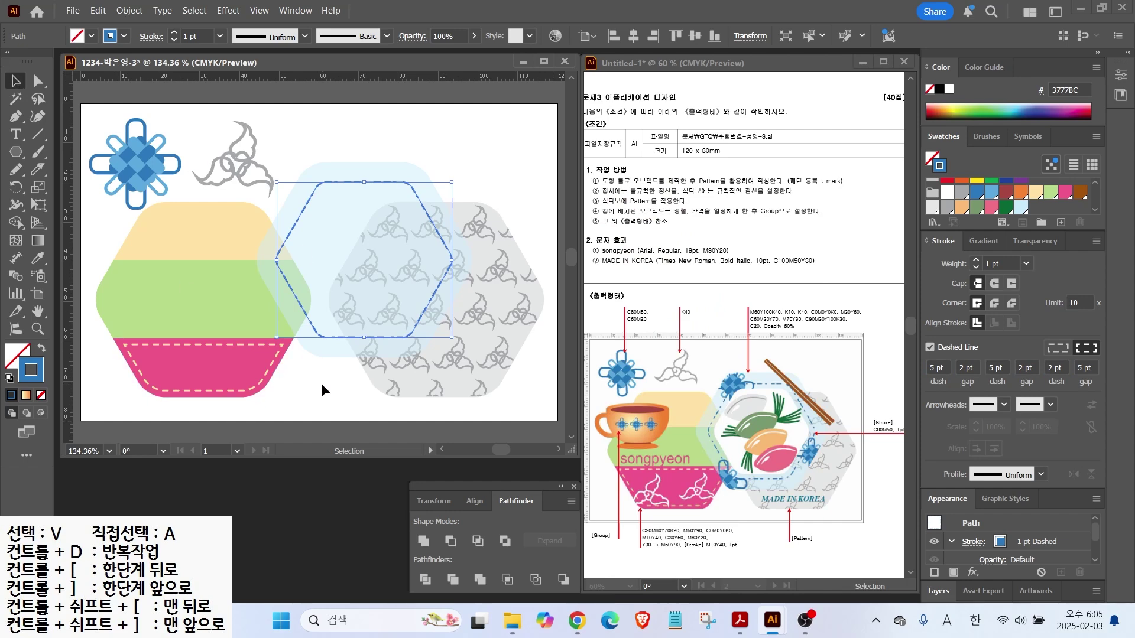
left_click(322, 384)
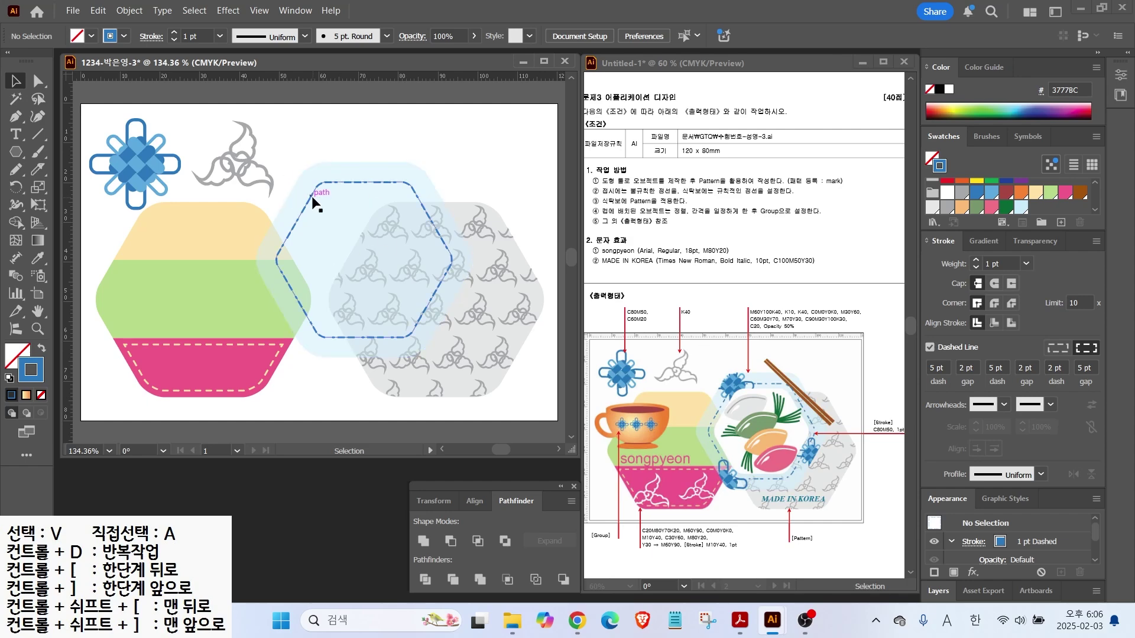
Move the hexagon inside the dashed outline, fill it white, and set 100% opacity
left_click_drag(306, 201, 389, 204)
left_click_drag(549, 165, 338, 230)
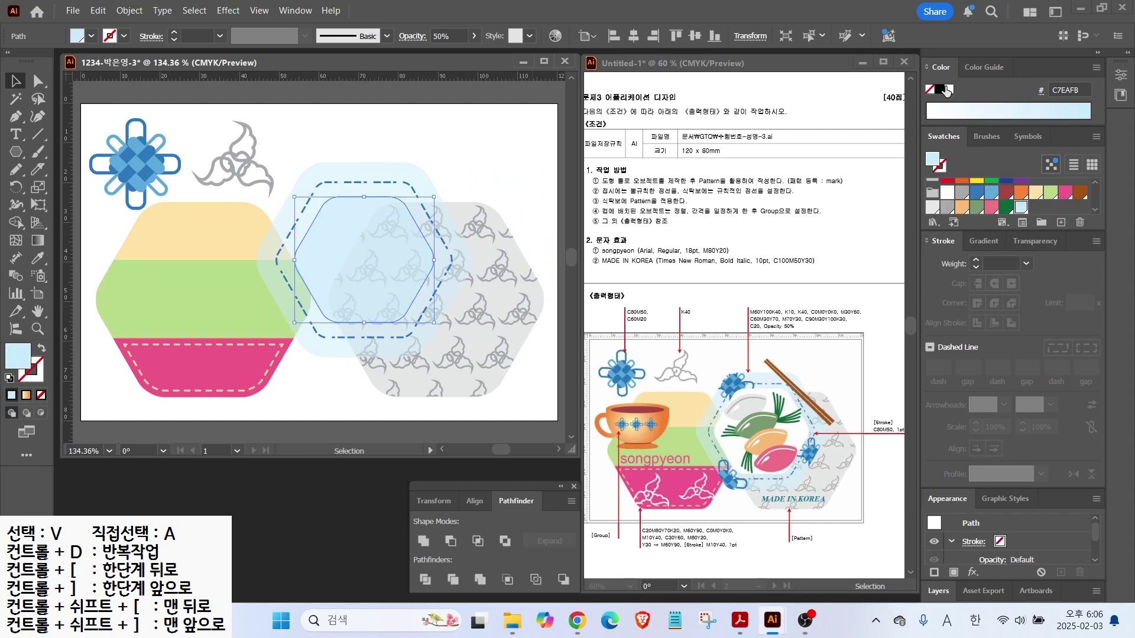
left_click(949, 89)
left_click(1034, 241)
left_click_drag(1070, 263, 1087, 276)
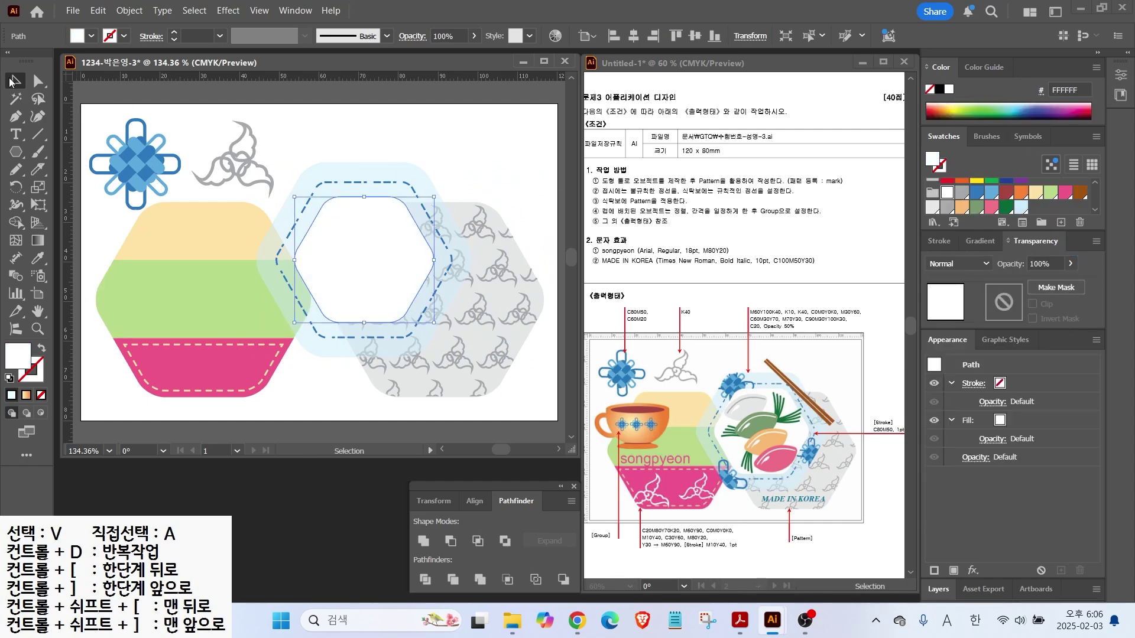
Undo the accidental enlargement of the white hexagon
left_click_drag(433, 197, 445, 187)
key("ctrl+shift+a")
key("ctrl+z")
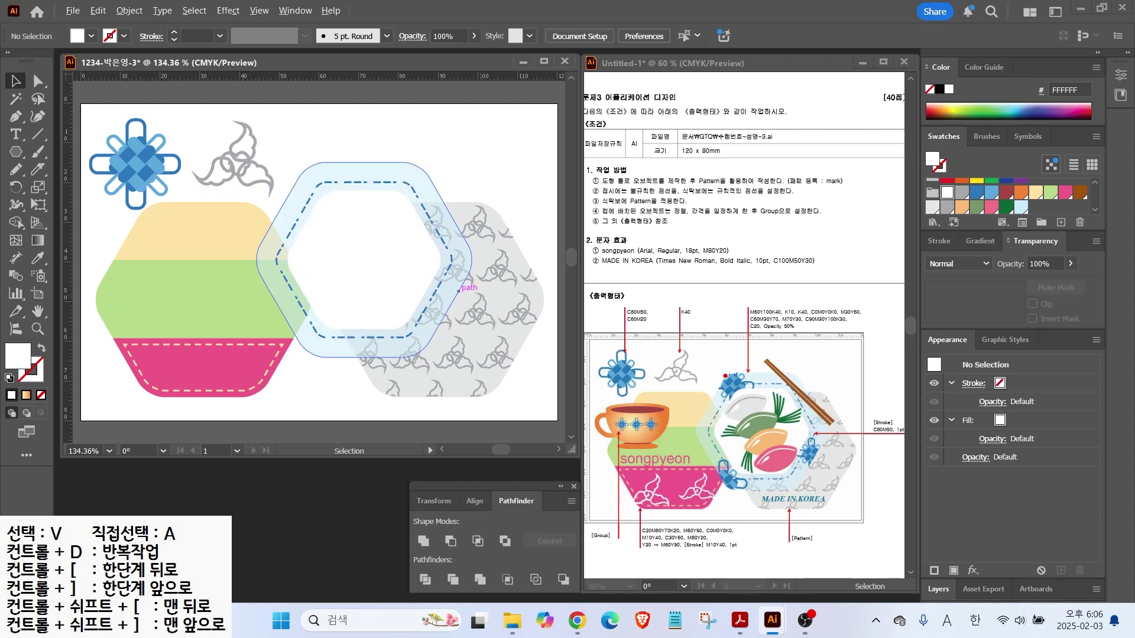
left_click_drag(636, 207, 659, 232)
left_click_drag(597, 208, 683, 208)
left_click_drag(838, 417, 894, 384)
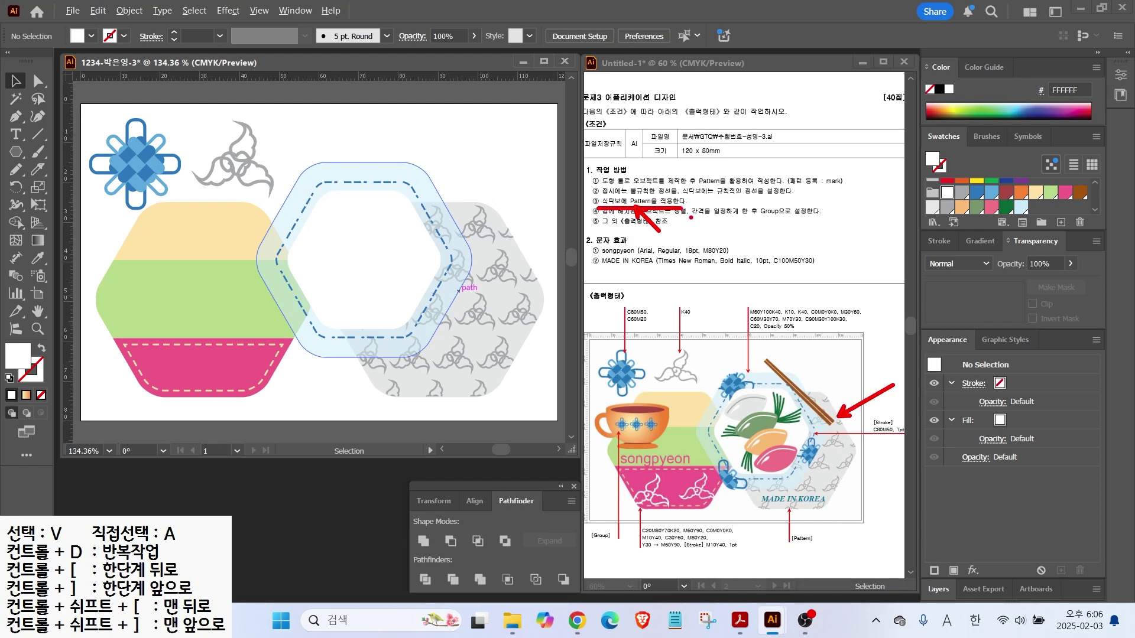
left_click_drag(739, 390, 705, 355)
key("Escape")
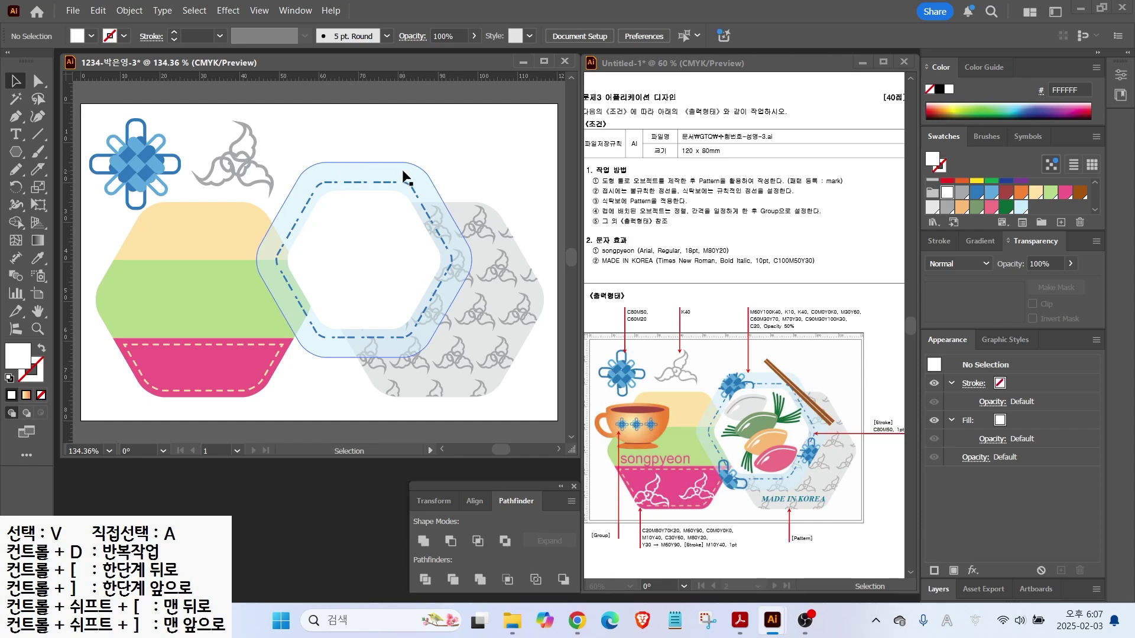
Place a knot ornament copy at the plate's top, bring it to front, and resize it
left_click(136, 154)
left_click_drag(136, 151, 304, 165)
right_click(305, 168)
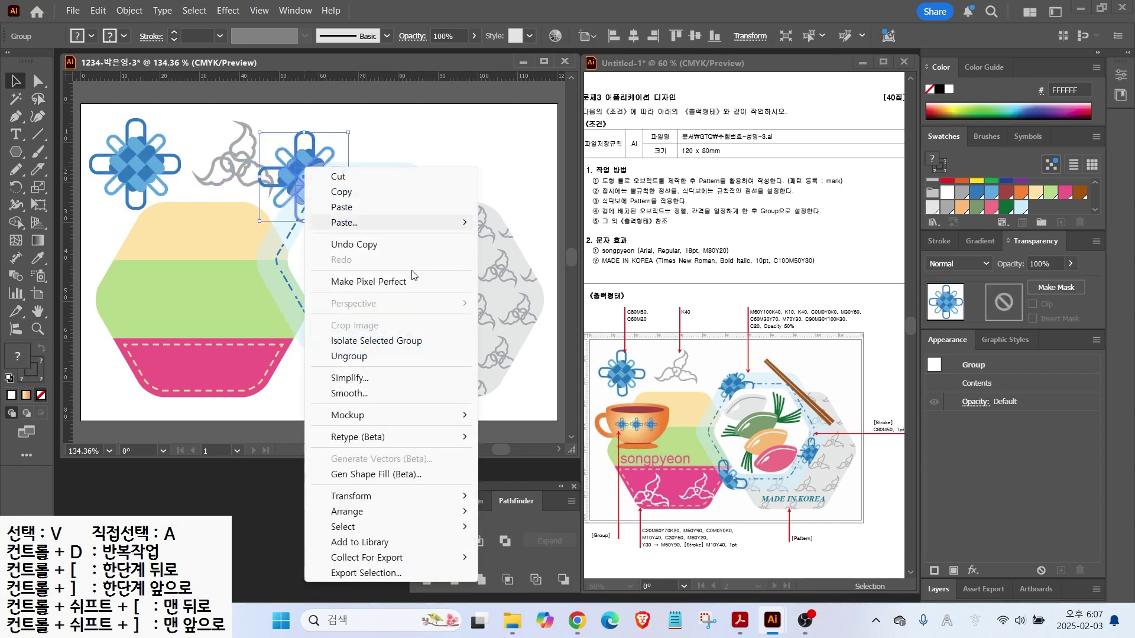
mouse_move(355, 512)
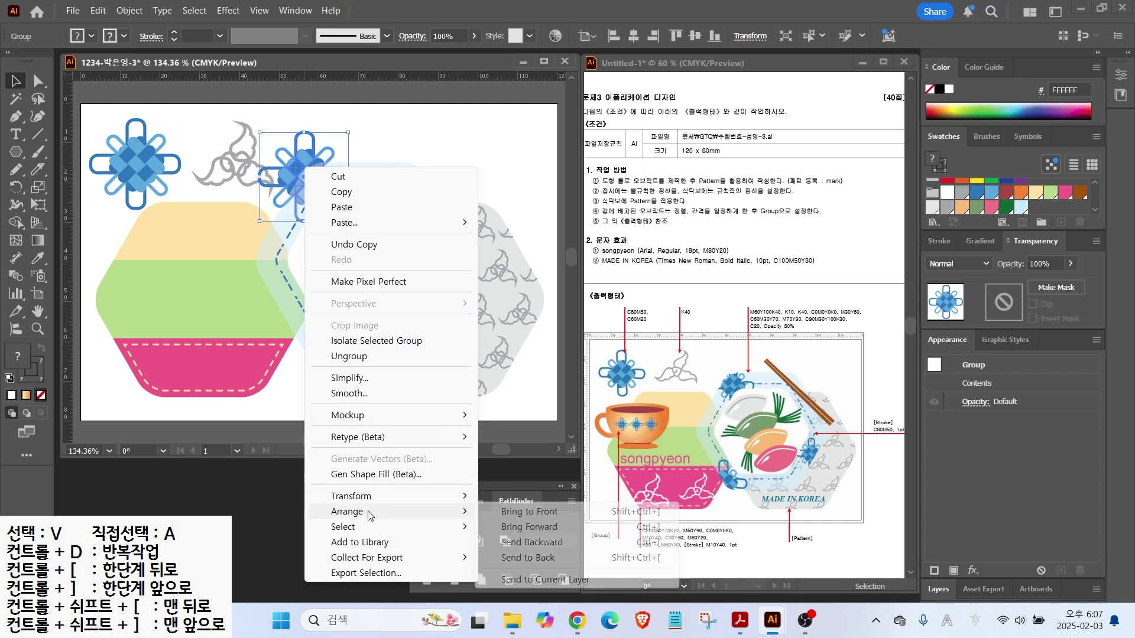
left_click(509, 510)
mouse_move(349, 133)
left_mouse_down()
mouse_move(313, 183)
mouse_move(355, 145)
left_mouse_up()
left_click_drag(317, 179, 453, 274)
Add knot copies at the plate's right and lower-left edges
left_click_drag(420, 312, 411, 326)
left_click_drag(458, 291, 310, 348)
left_click(346, 380)
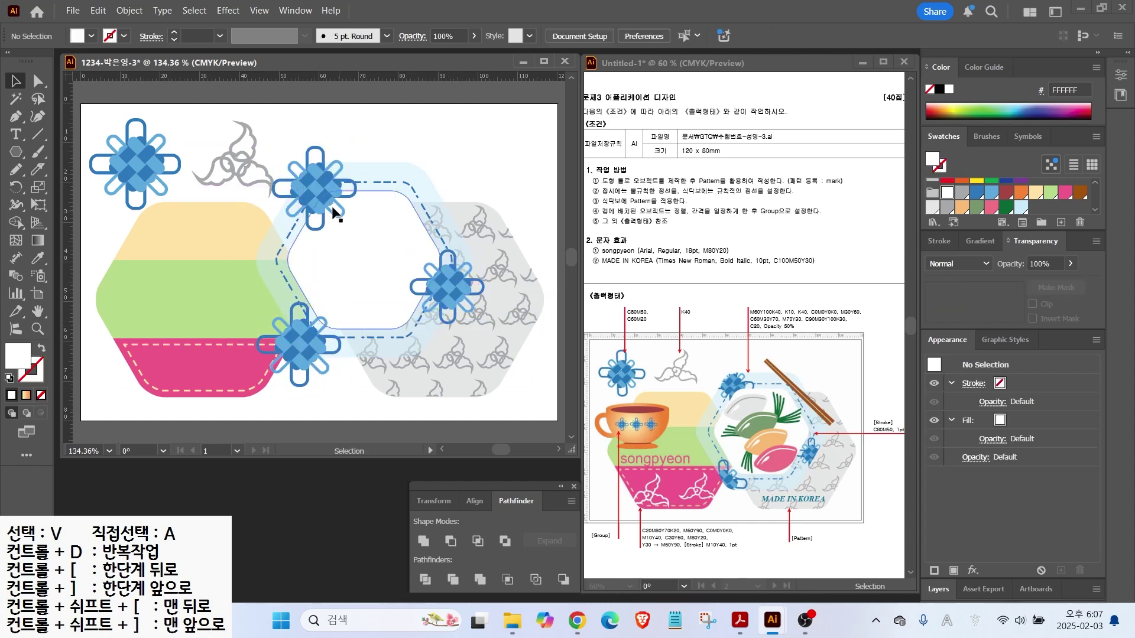
left_click(411, 166)
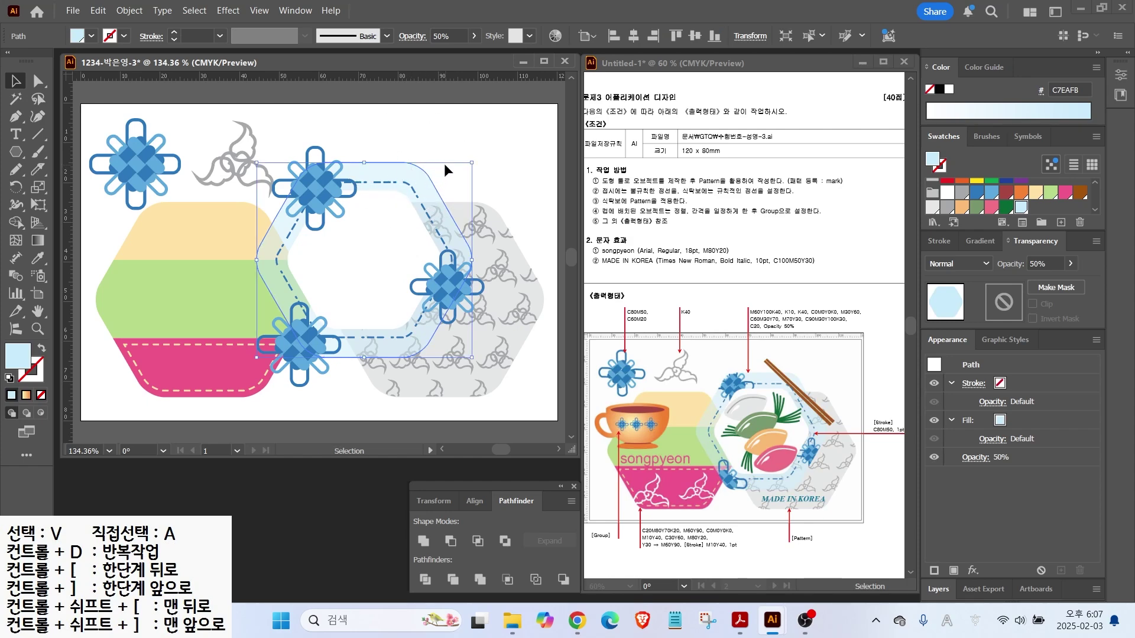
Position an orange-filled hexagon over the plate and knots as a mask shape
left_click_drag(457, 179, 411, 181)
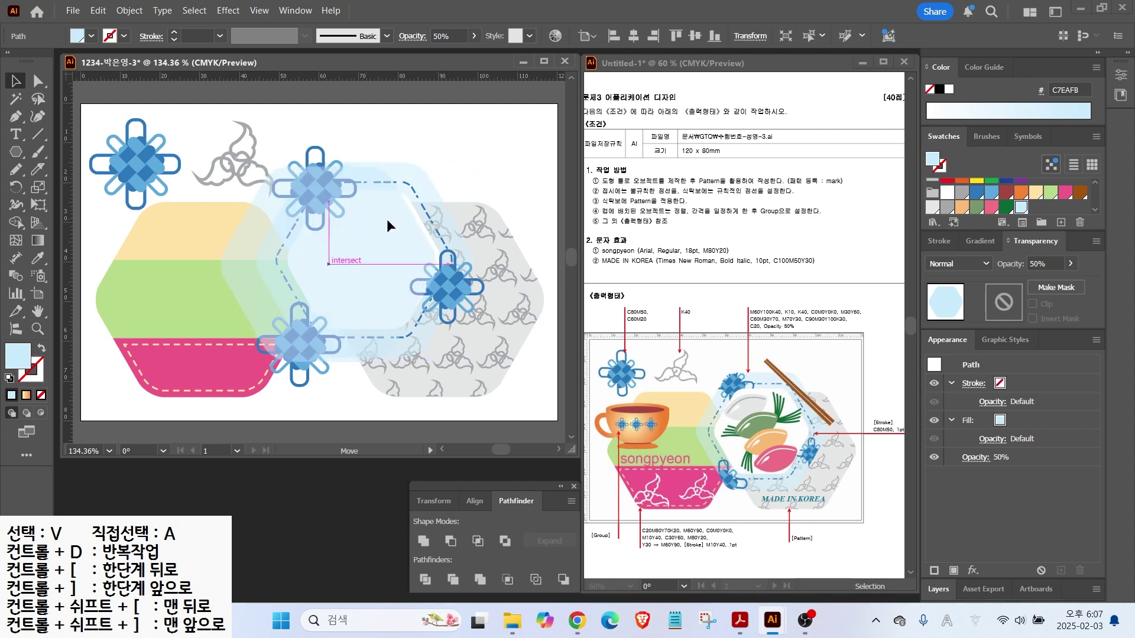
left_click_drag(331, 210, 327, 179)
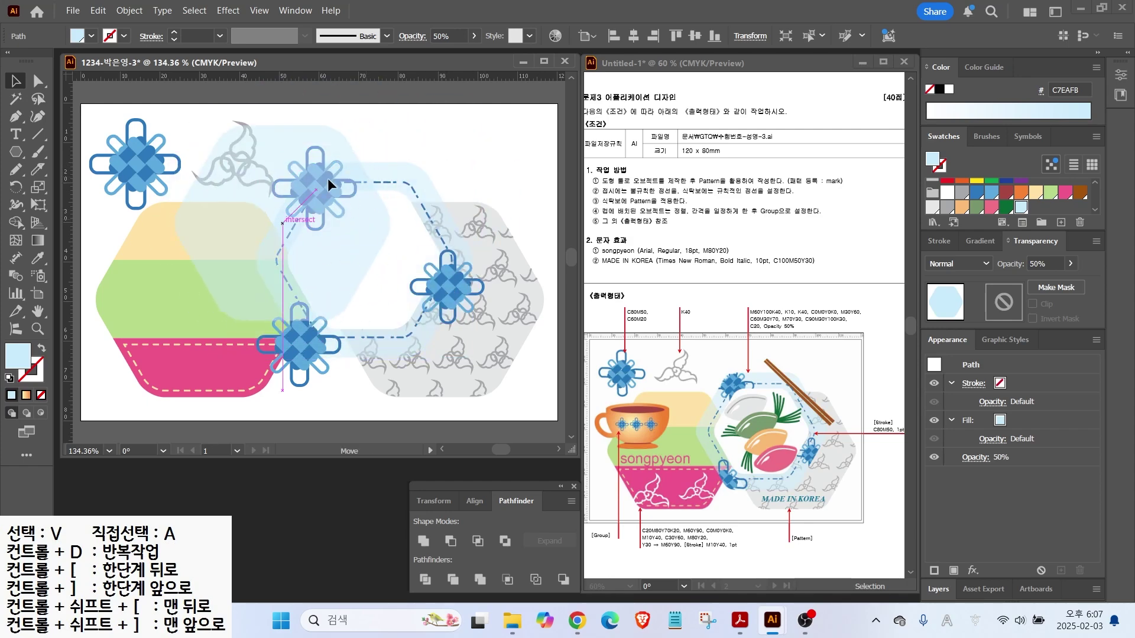
left_click(1021, 192)
left_click_drag(328, 204, 414, 187)
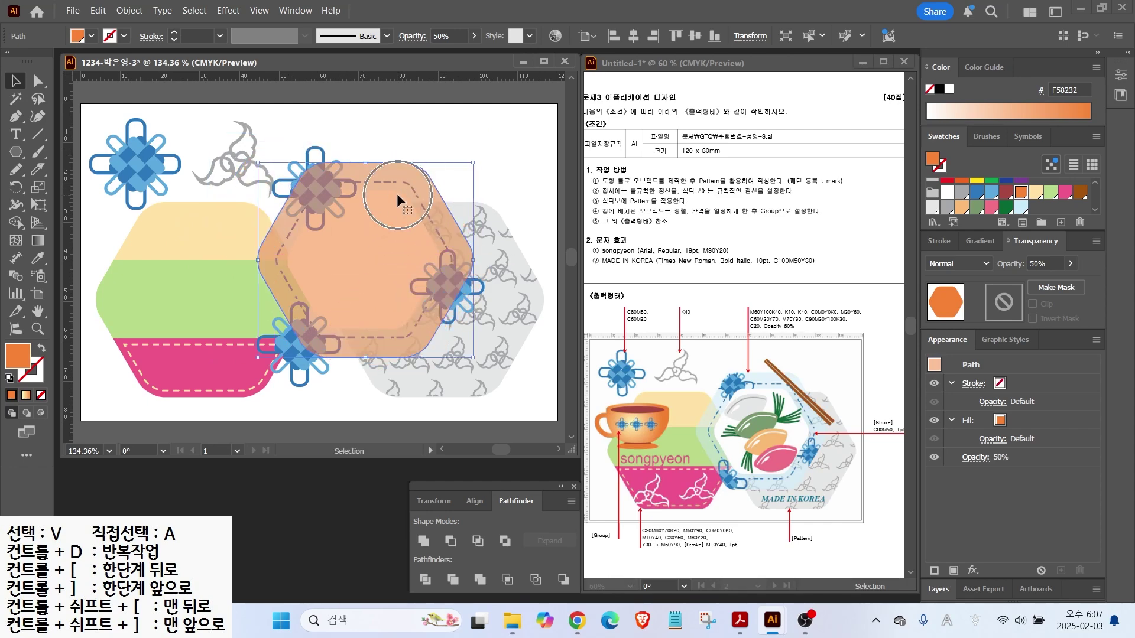
Clip the three knots to the hexagon, then check the inner white hexagon
left_click(315, 161, "shift")
left_click(311, 374, "shift")
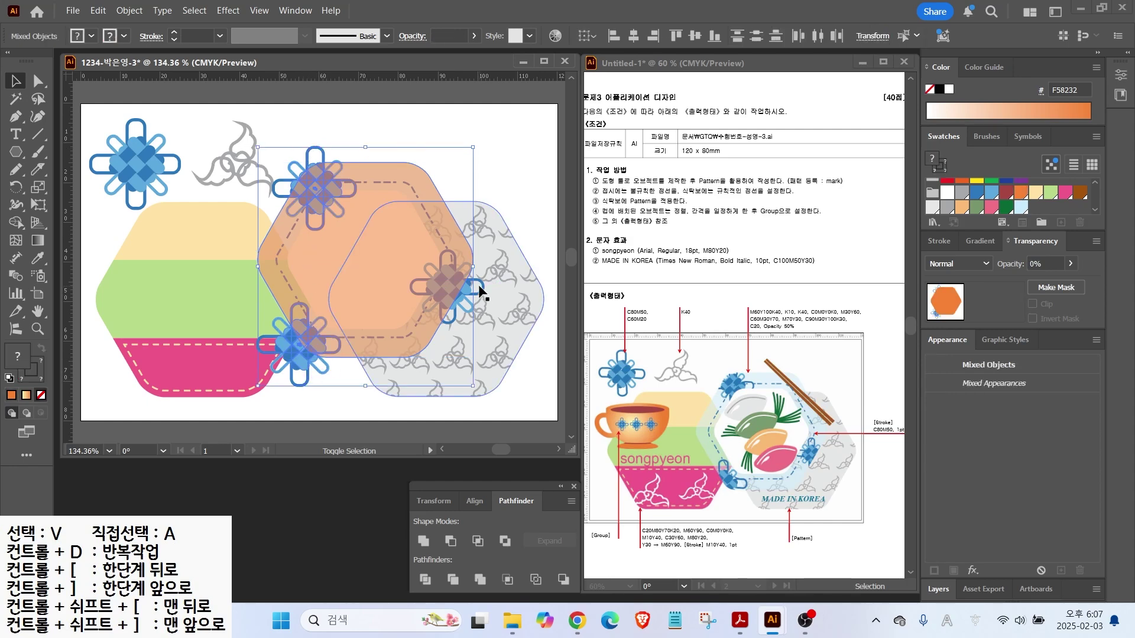
left_click(481, 291, "shift")
right_click(381, 261)
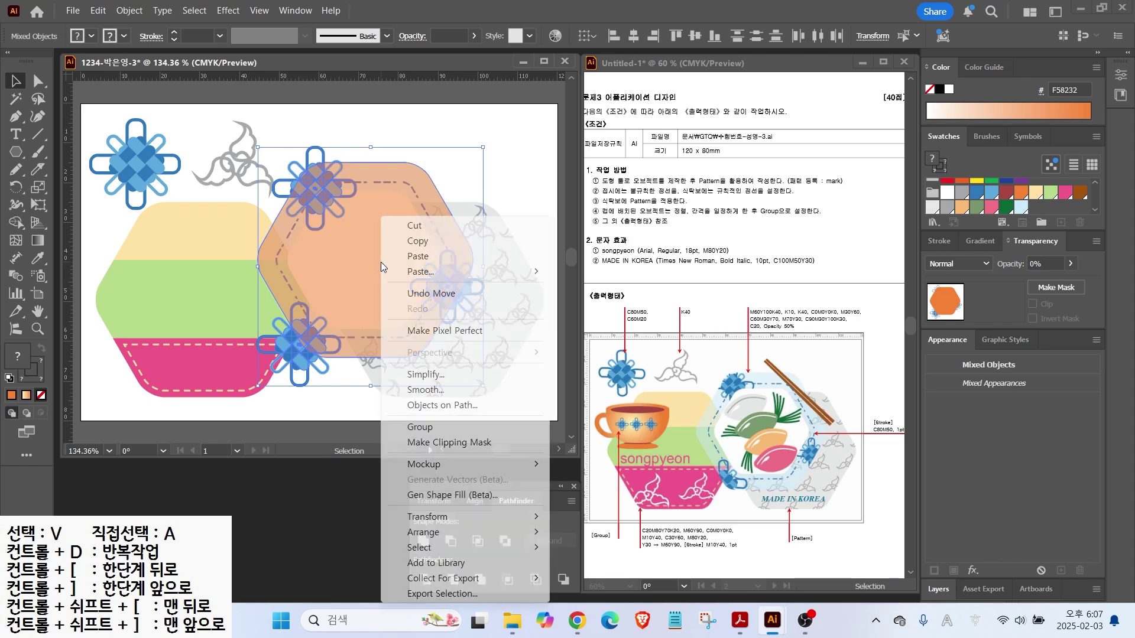
left_click(446, 444)
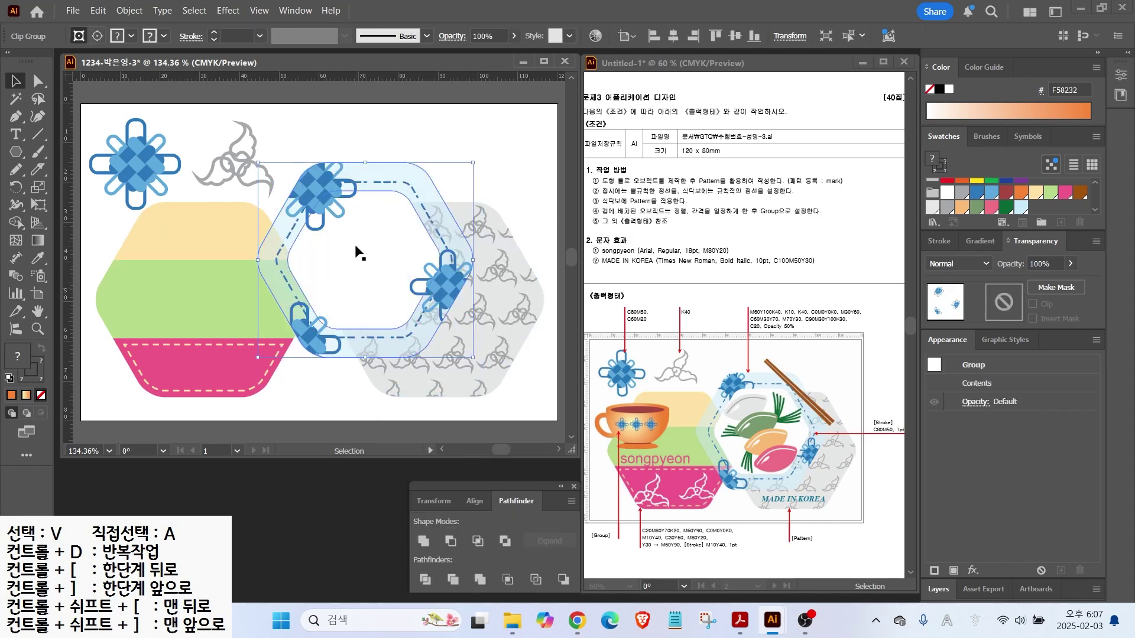
left_click(361, 219, "ctrl")
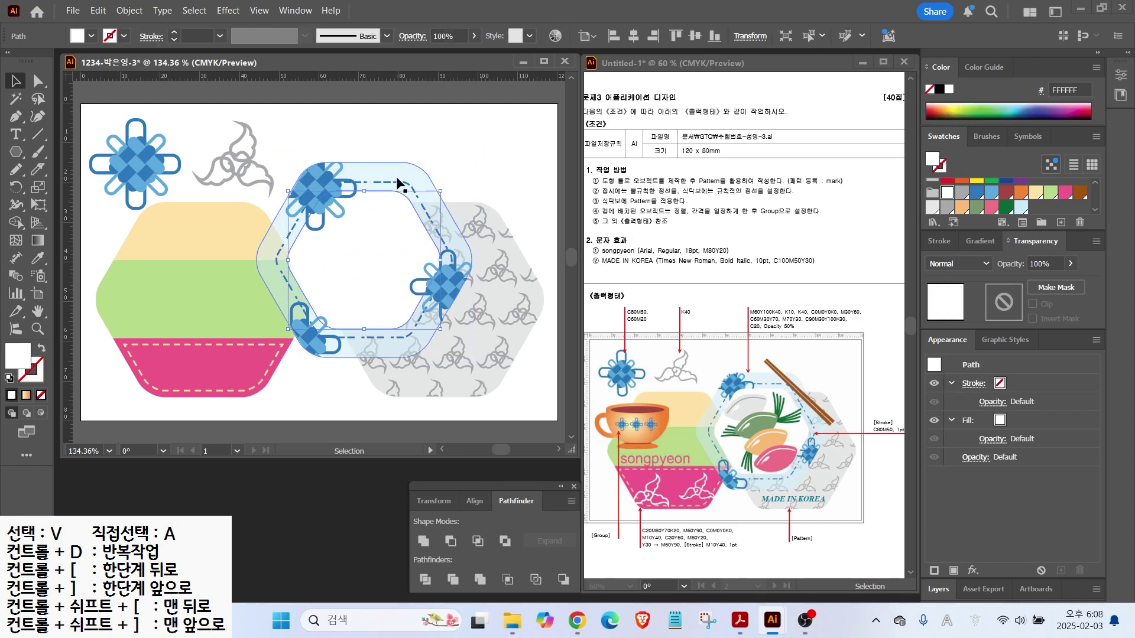
left_click(417, 158)
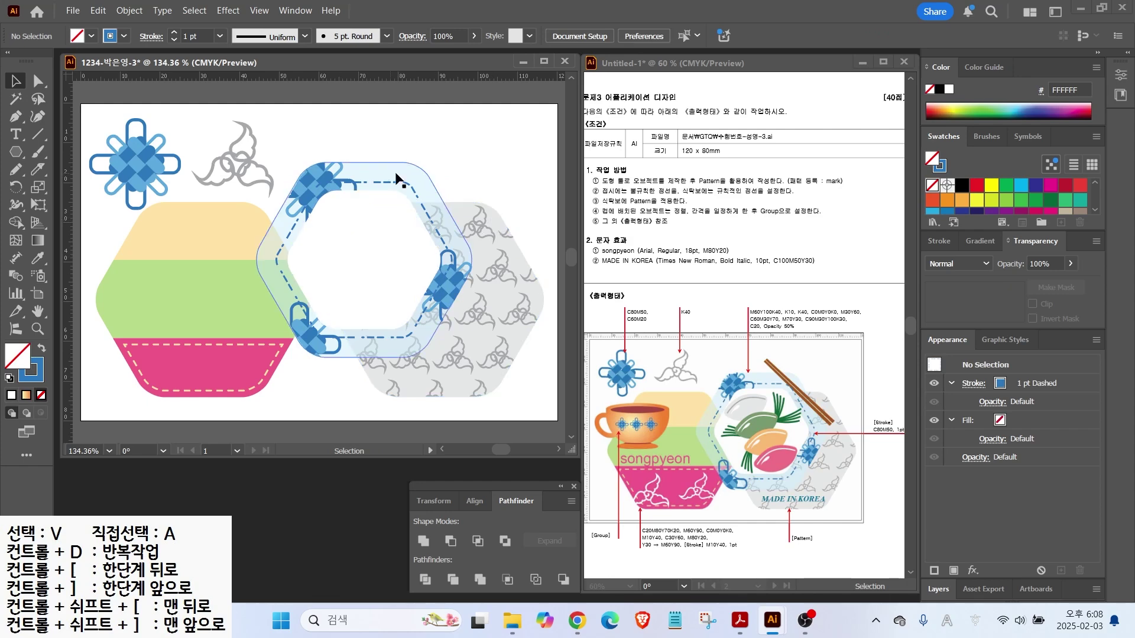
Draw a light grey E6E7E8 ellipse and reshape its points into a rice-cake shape
scroll(388, 248, "up", 2)
left_click(16, 152)
left_click(68, 187)
left_click_drag(245, 191, 357, 250)
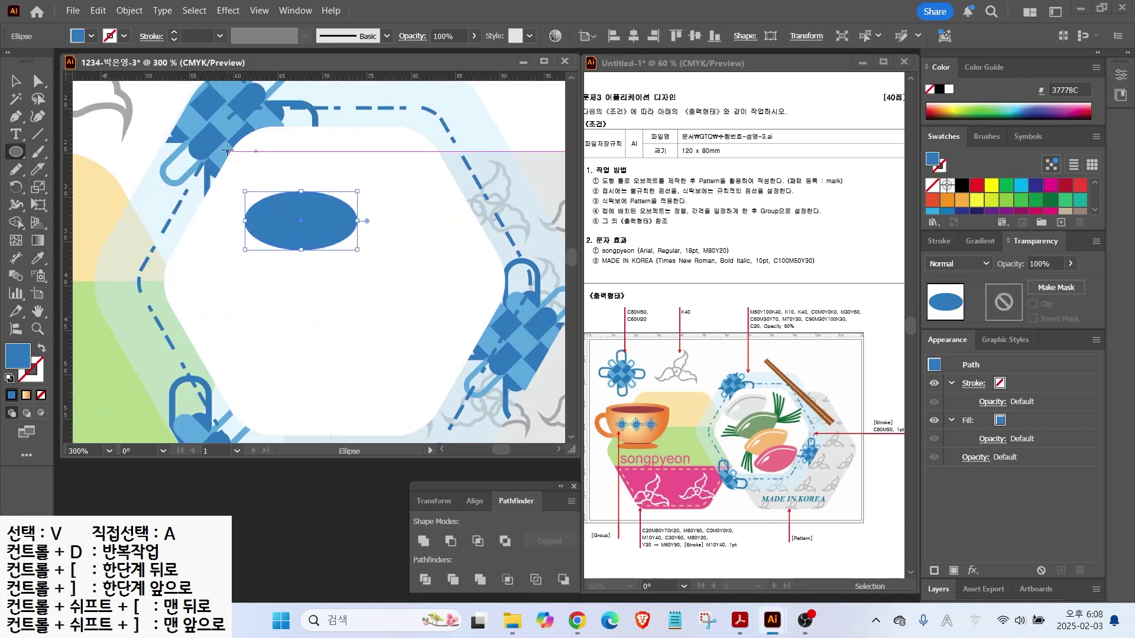
key("shift+x")
scroll(1005, 198, "down", 2)
left_click(932, 204)
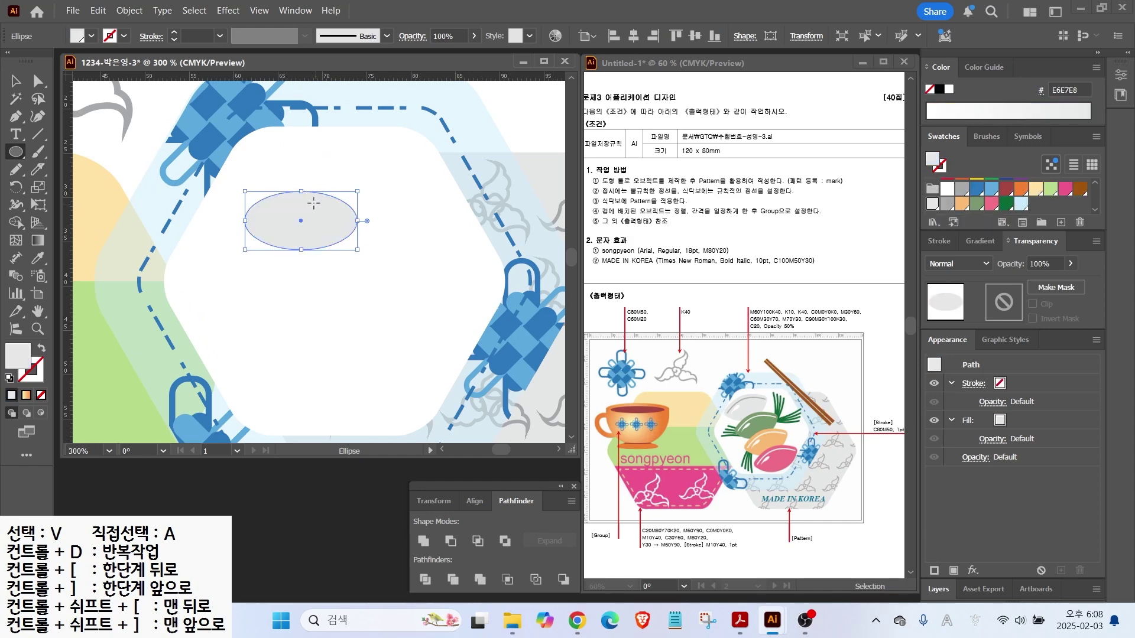
key("a")
left_click_drag(357, 221, 365, 212)
left_click_drag(244, 220, 236, 213)
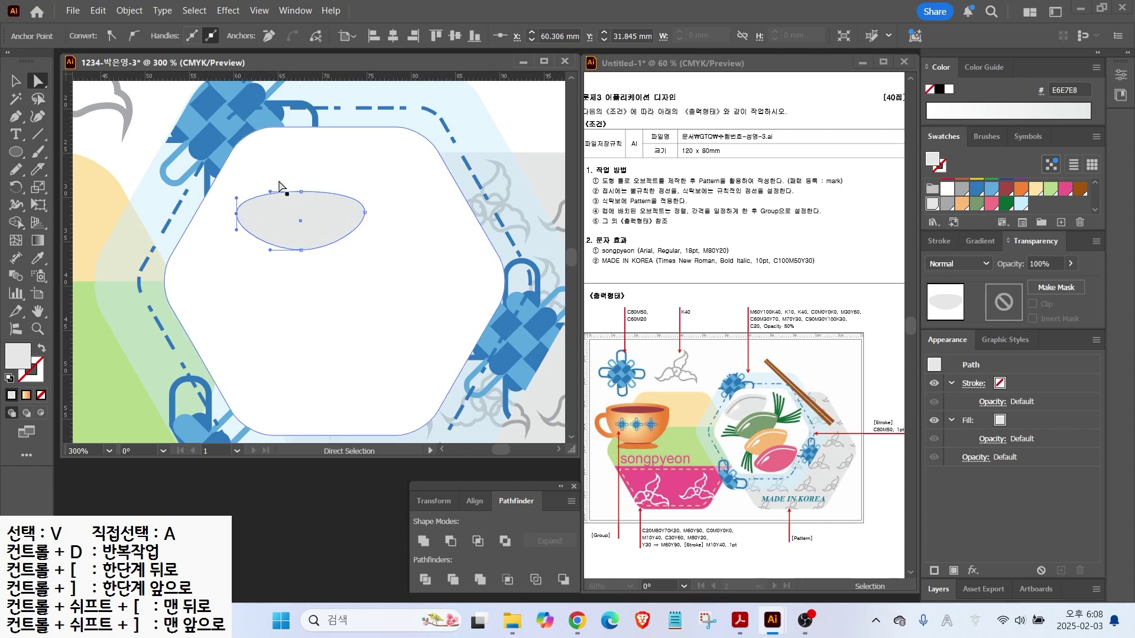
left_click_drag(300, 190, 330, 181)
left_click(16, 81)
Draw a Pen arc across the cake with a stroke and no fill
left_click(25, 126)
left_click(250, 198)
left_click(353, 198)
left_click(9, 377)
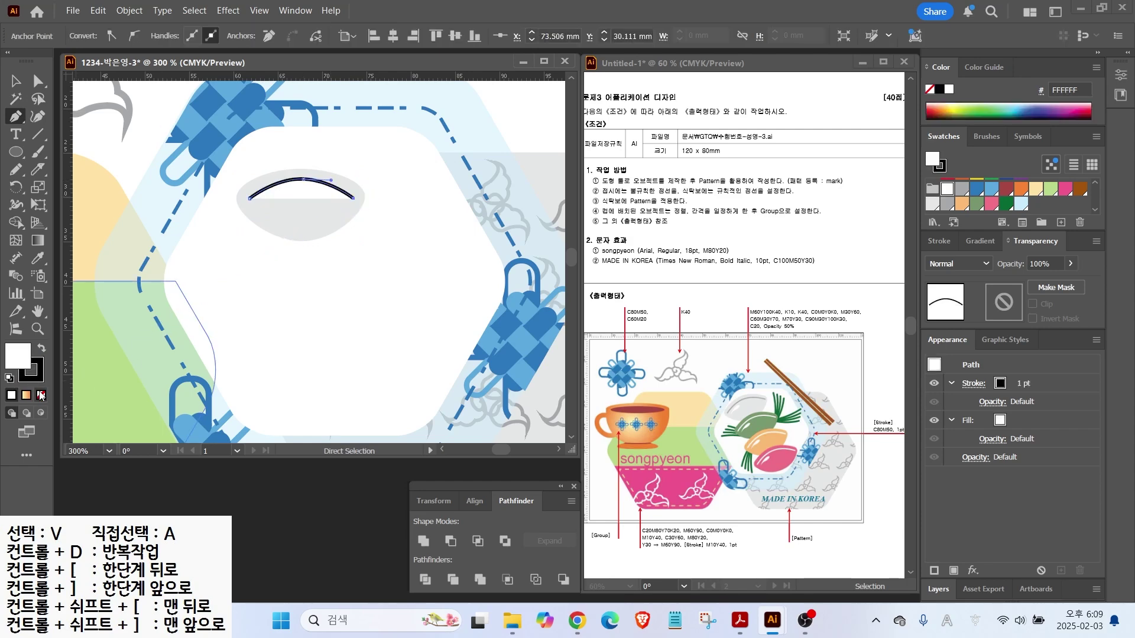
left_click(41, 396)
left_click(16, 81)
left_click(467, 105)
Give the arc rounded caps and a grey stroke, and flatten it slightly
left_click(297, 176)
left_click(299, 178)
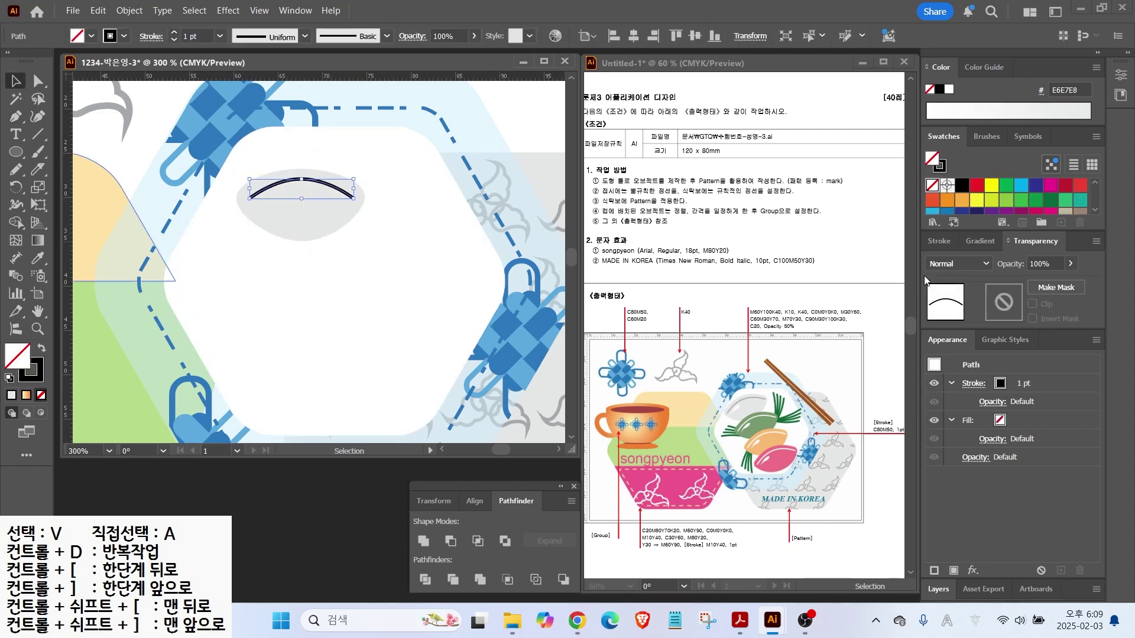
left_click(940, 241)
left_click(995, 283)
left_click(31, 363)
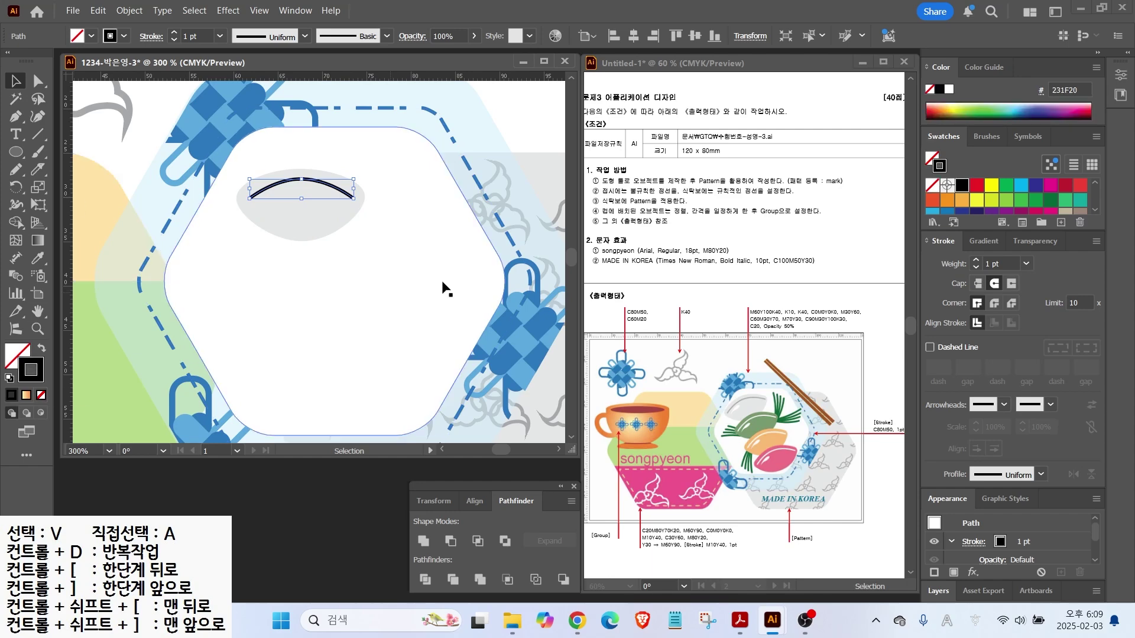
scroll(1005, 198, "down", 2)
left_click(946, 203)
left_click(88, 131)
left_click(338, 189)
left_click_drag(301, 179, 301, 182)
key("Up")
key("Up")
key("Up")
left_click(245, 160)
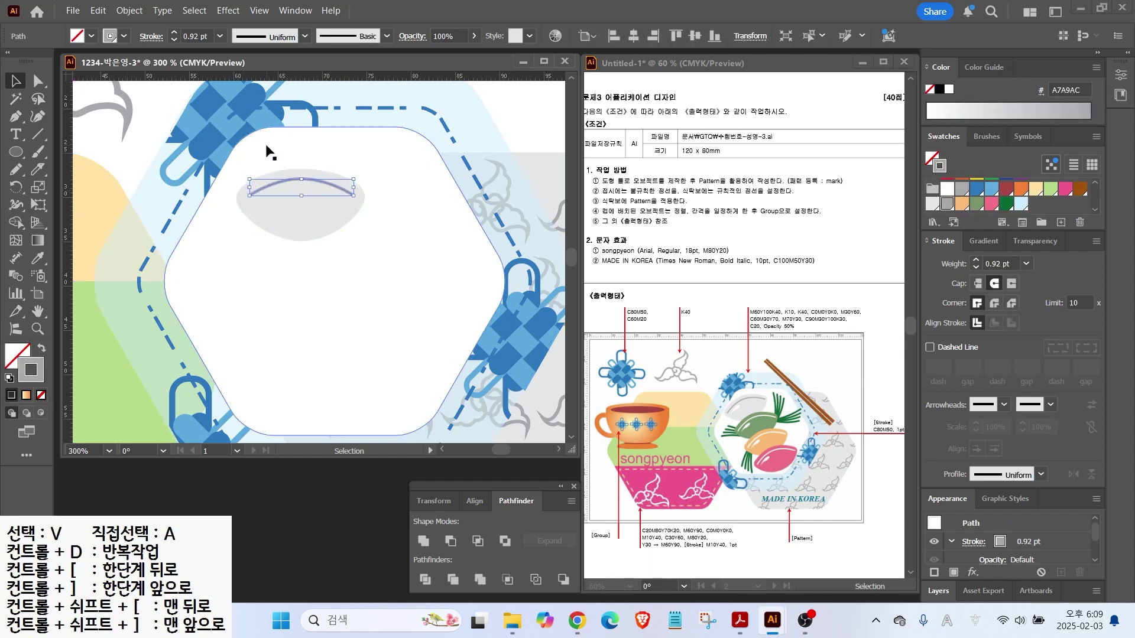
Add a white freehand highlight at the cake's left end
scroll(268, 181, "up", 3)
left_click(16, 169)
mouse_move(210, 225)
left_mouse_down()
mouse_move(307, 196)
mouse_move(265, 223)
mouse_move(211, 224)
left_mouse_up()
left_click(17, 352)
left_click(949, 89)
left_click(16, 81)
mouse_move(259, 224)
left_mouse_down()
mouse_move(254, 214)
mouse_move(301, 177)
mouse_move(269, 196)
left_mouse_up()
Group the grey cake with its crease line and highlight
key("ctrl+minus")
key("ctrl+minus")
left_click(289, 211, "shift")
right_click(370, 214)
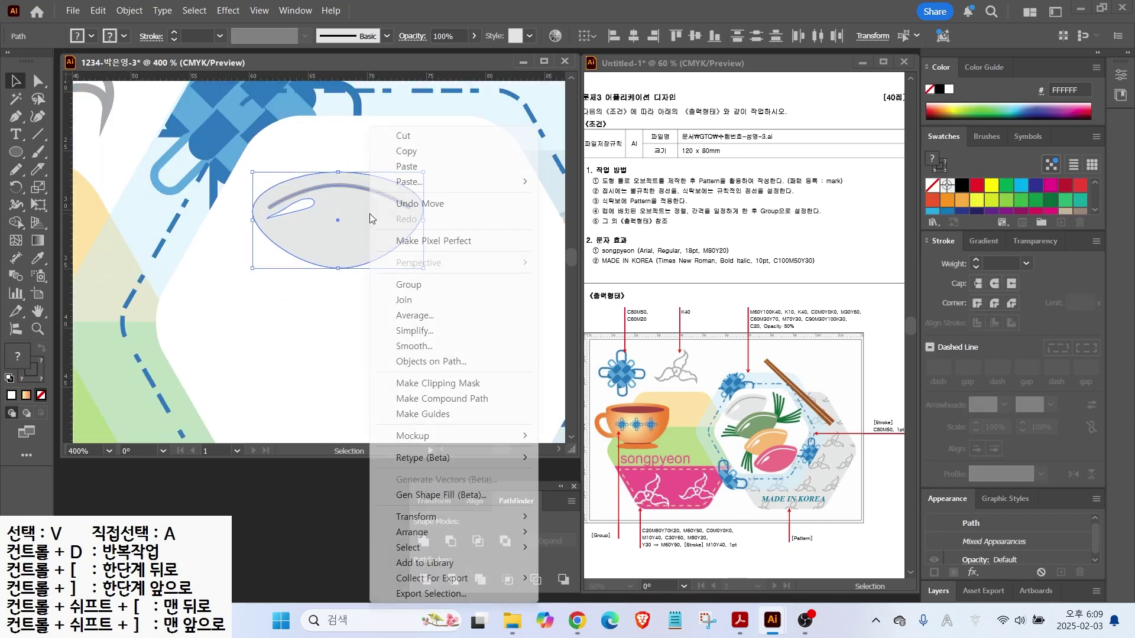
left_click(408, 285)
Tilt the rice-cake group and move it left on the plate
key("ctrl+minus")
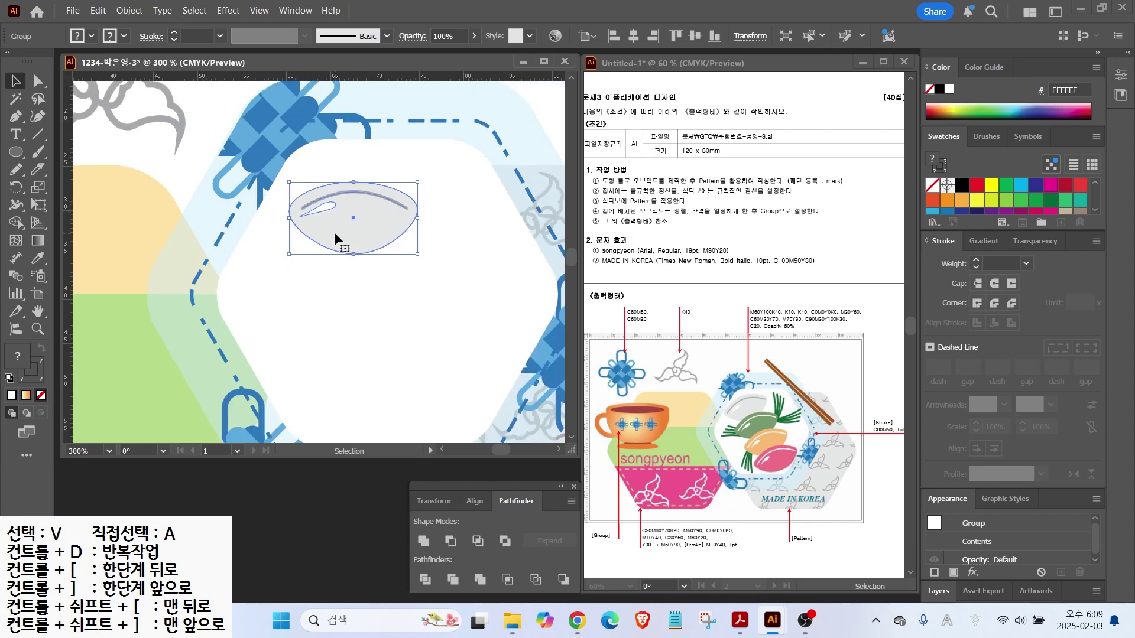
left_click_drag(334, 231, 271, 179)
left_click_drag(352, 211, 275, 179)
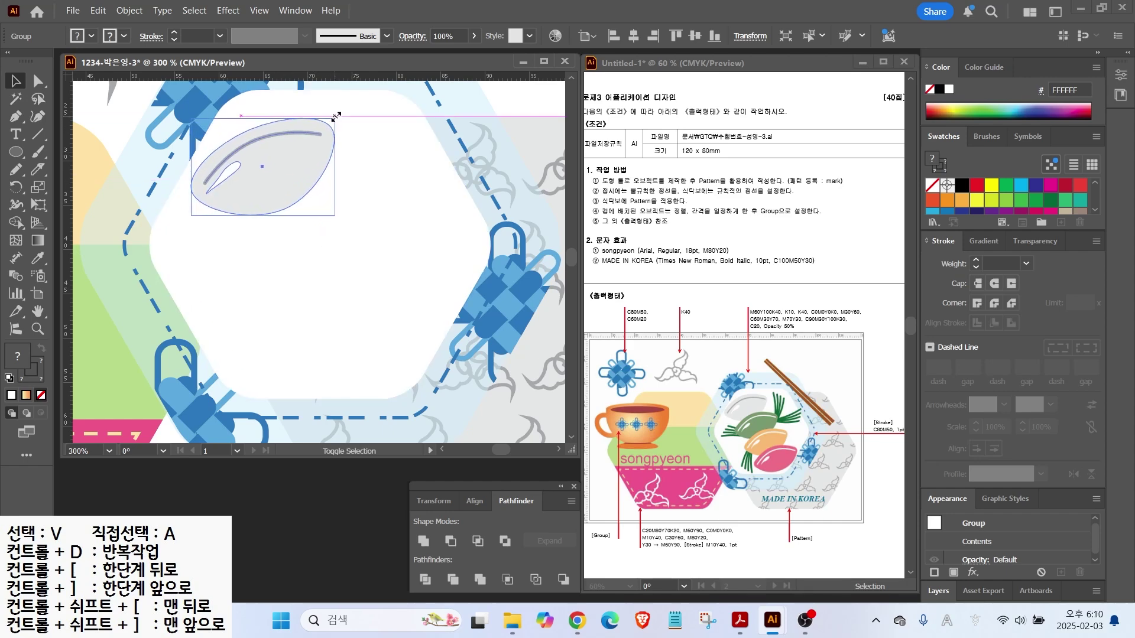
Duplicate the cake diagonally down-right, repeat with Ctrl+D, and open one cake's group
left_click_drag(292, 152, 306, 210)
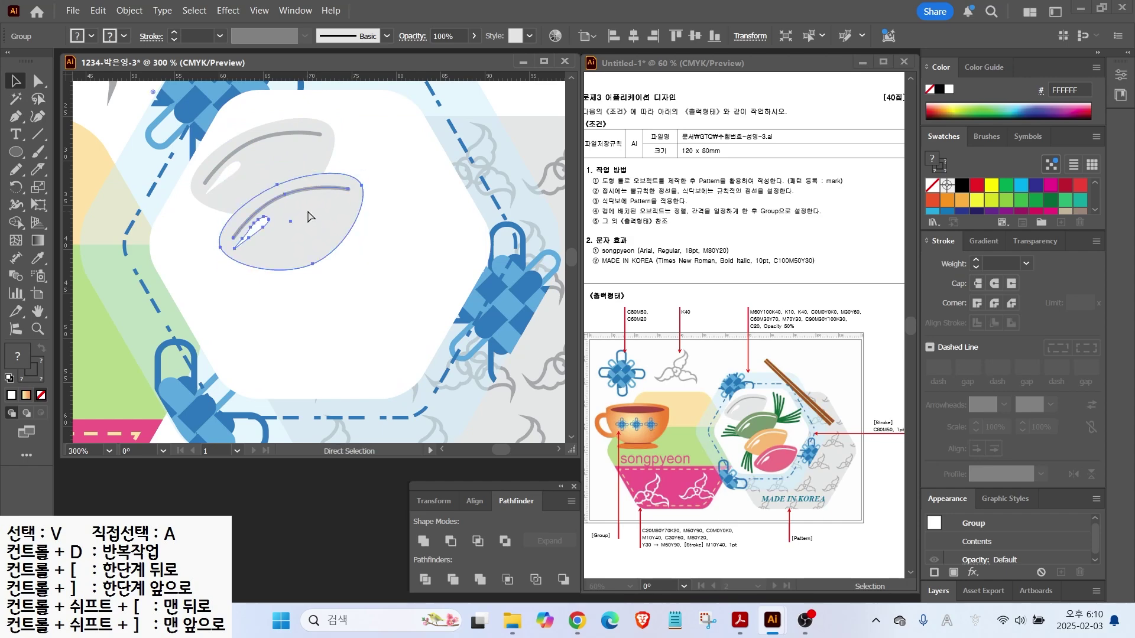
key("ctrl+d")
key("ctrl+d")
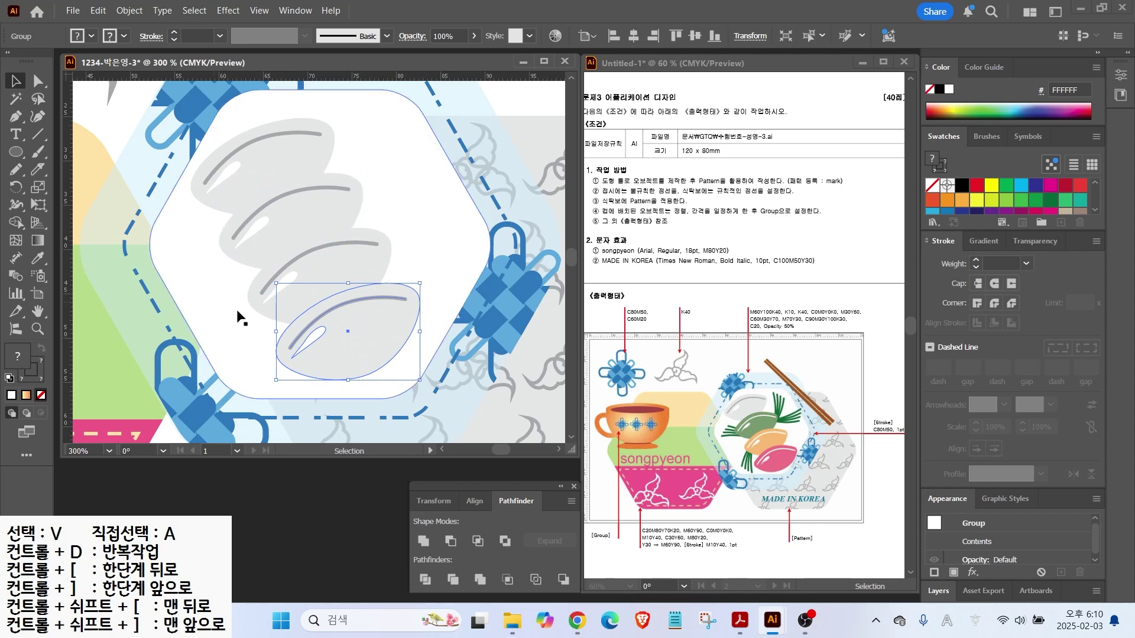
double_click(307, 216)
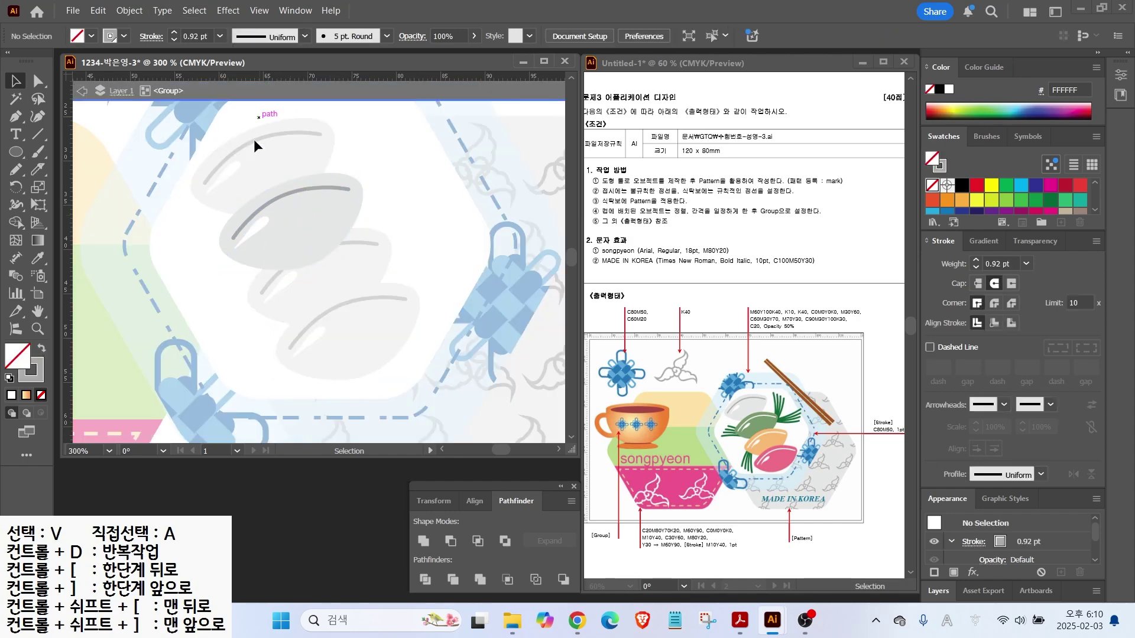
Fill the second rice cake green
left_click(309, 230)
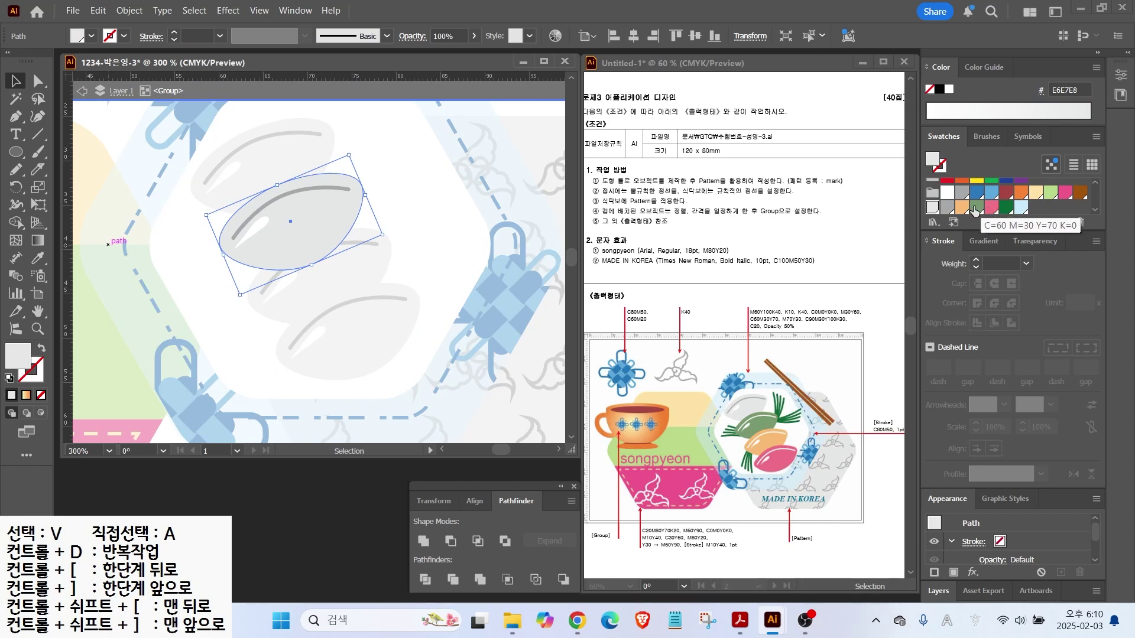
left_click(977, 207)
left_click(314, 187)
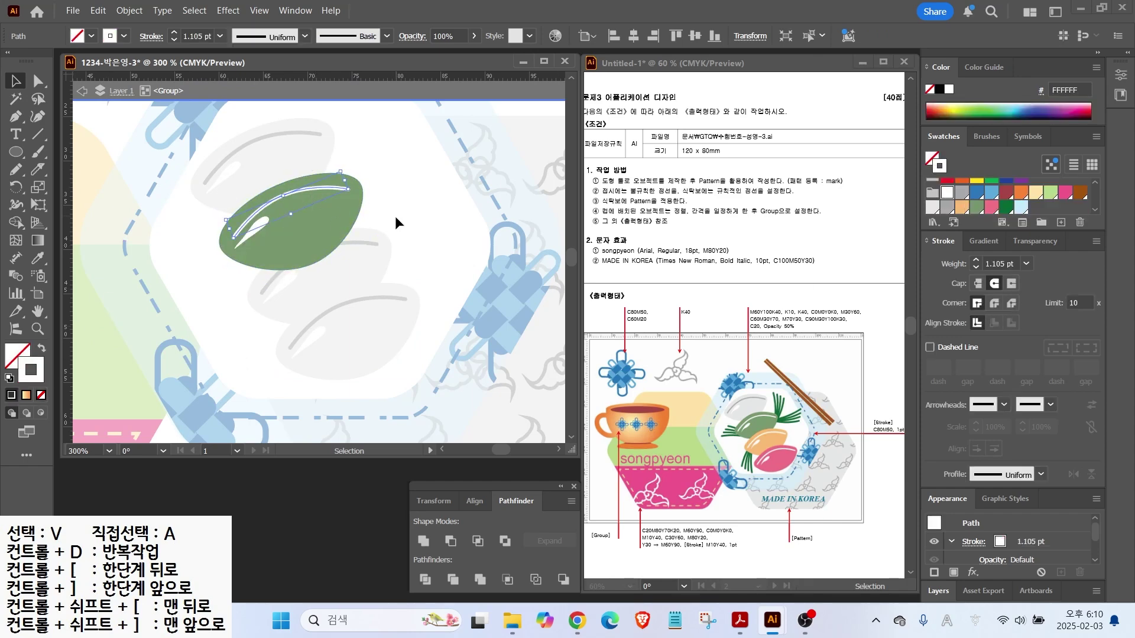
double_click(448, 204)
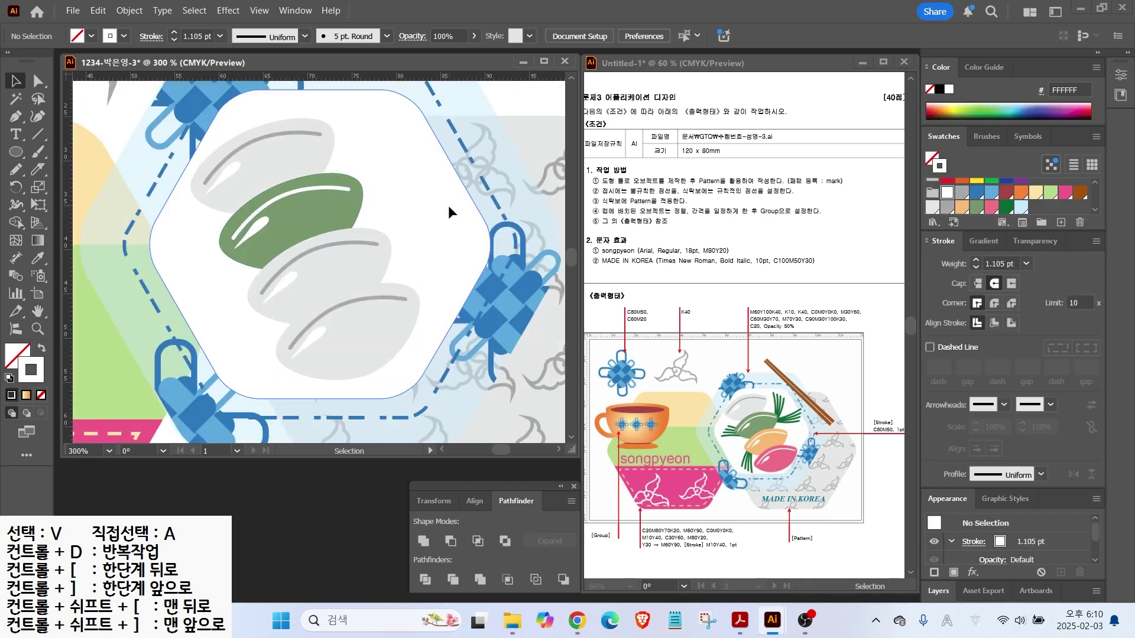
Fill the third rice cake orange
left_click(350, 268)
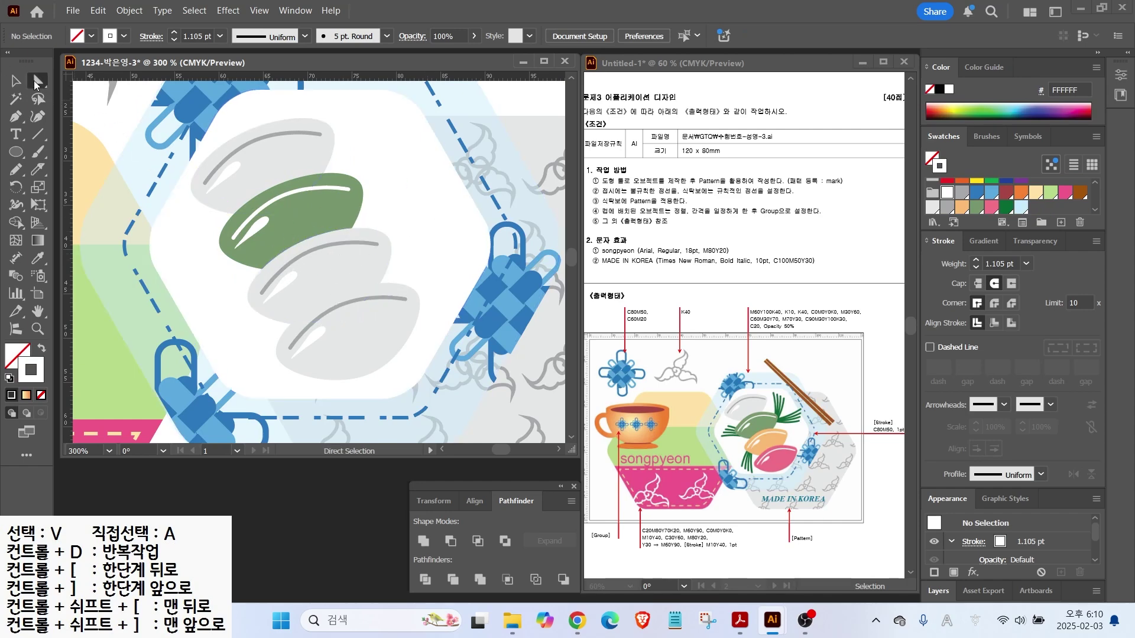
left_click(353, 281)
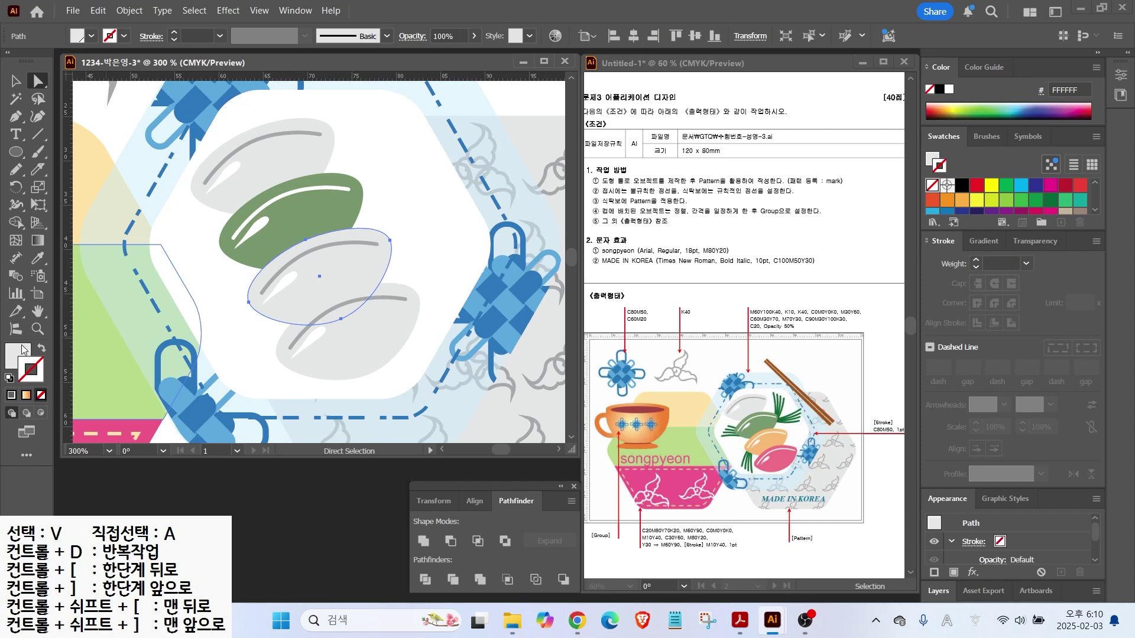
left_click(961, 207)
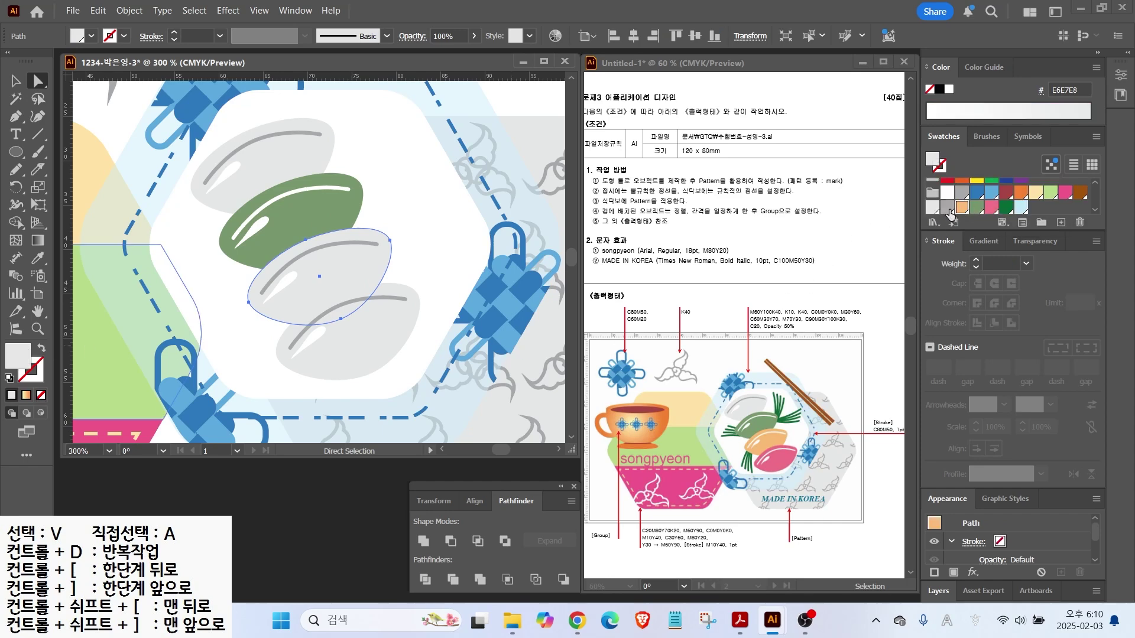
left_click(361, 243)
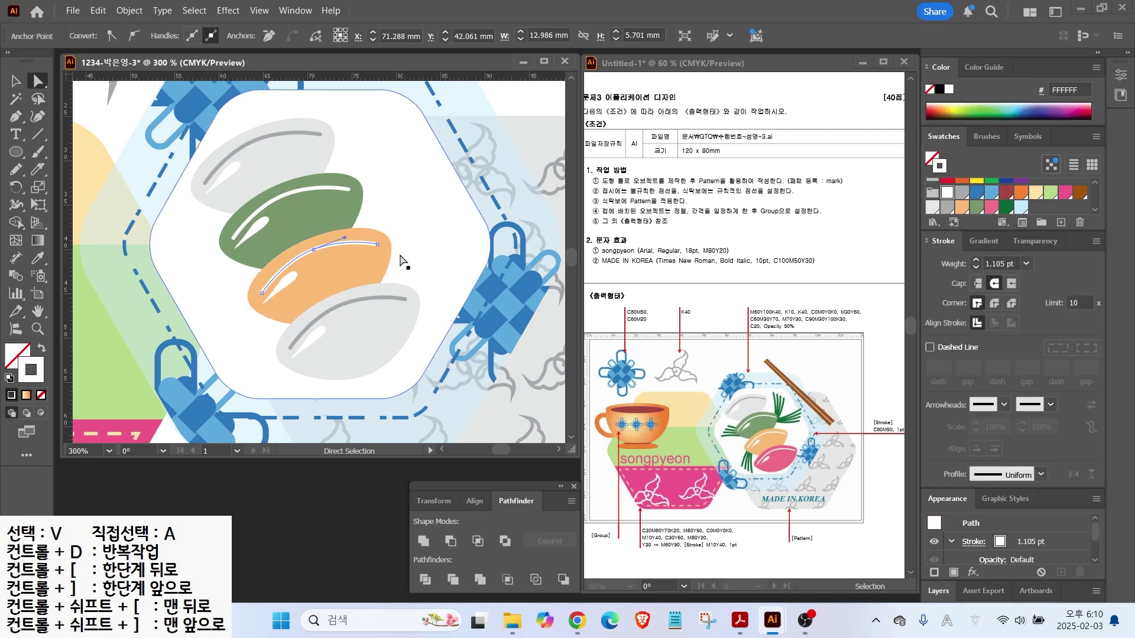
Fill the bottom rice cake pink, undoing the stray pink outline
left_click(393, 329)
scroll(1040, 202, "down", 2)
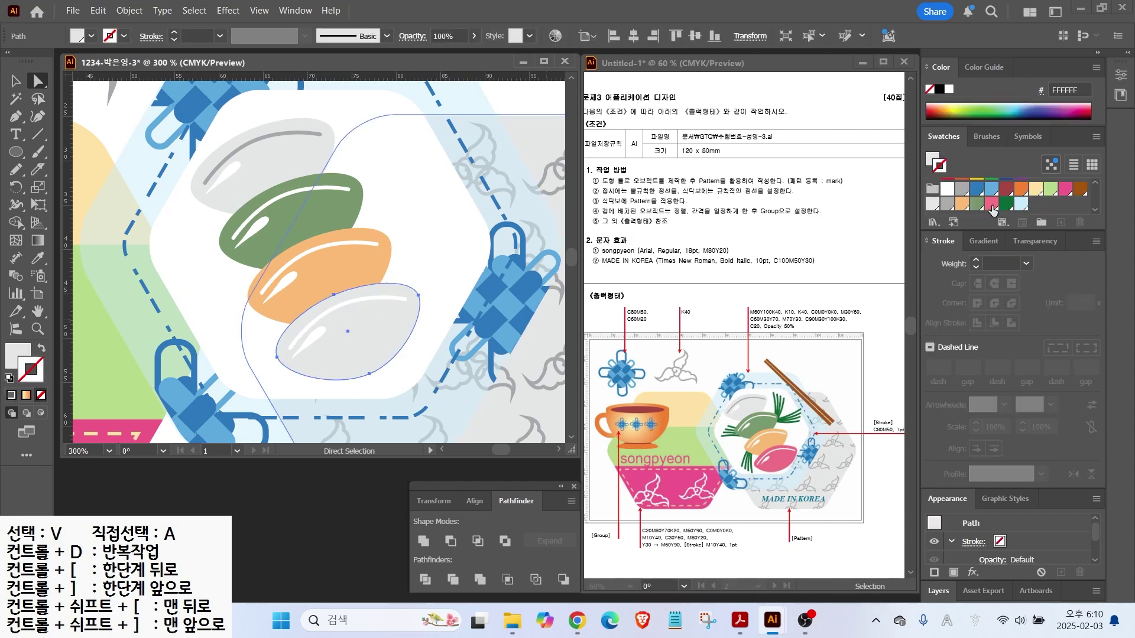
left_click(990, 207)
key("ctrl+z")
scroll(1005, 201, "down", 2)
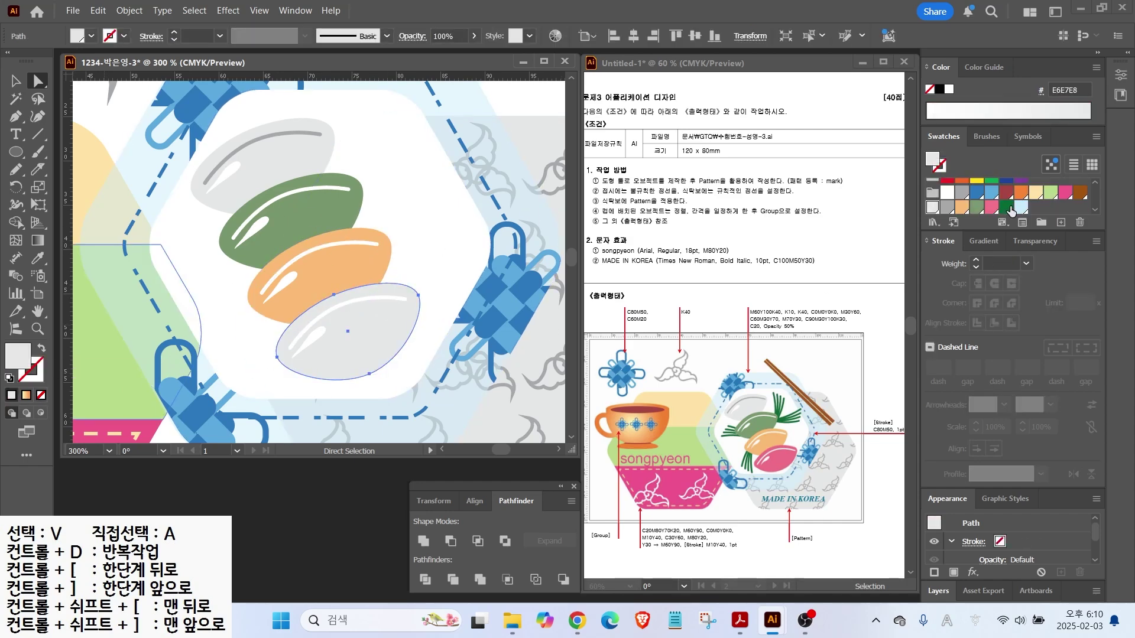
left_click(991, 204)
scroll(436, 311, "down", 2)
scroll(410, 262, "up", 1)
scroll(410, 262, "up", 2)
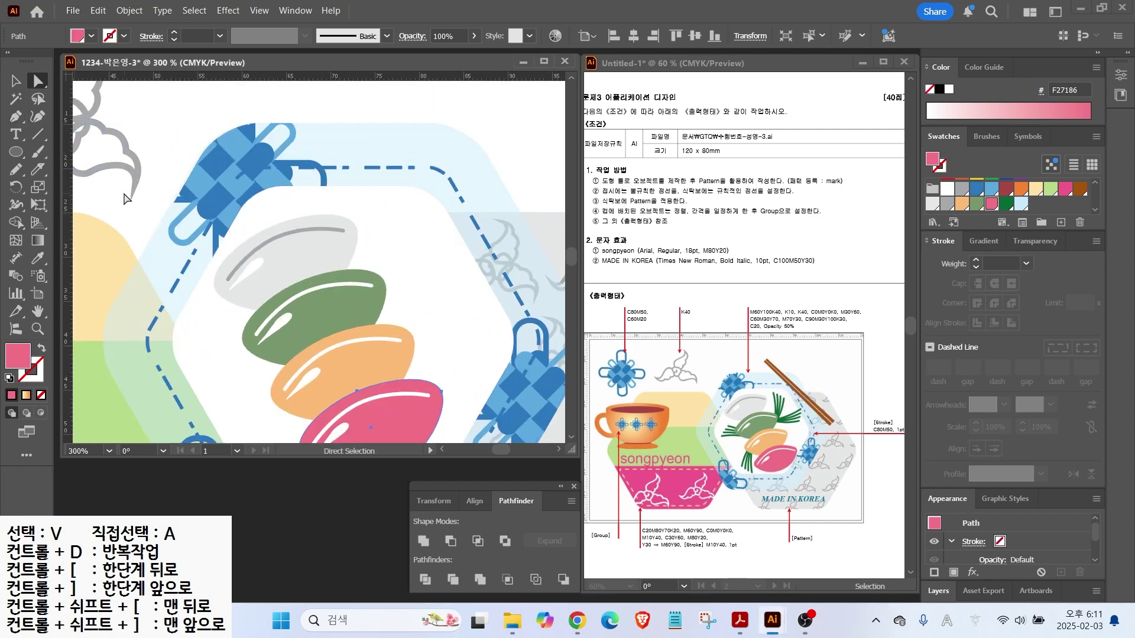
Draw a freehand stem on the green cake with a dark green 2 pt stroke
left_click_drag(16, 177, 89, 187)
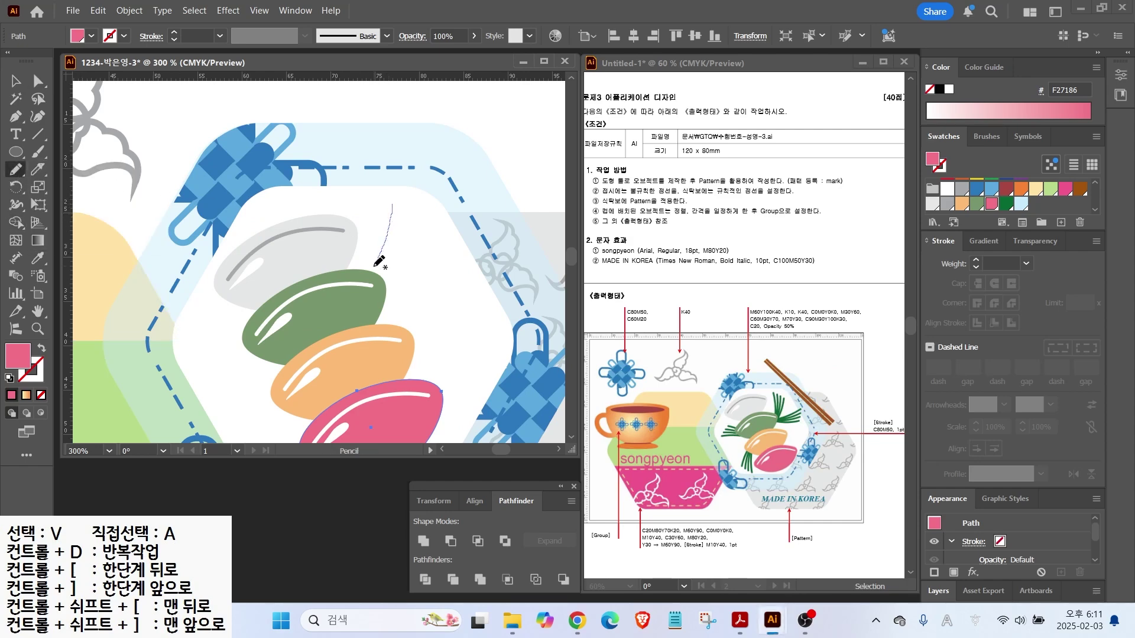
left_click_drag(380, 255, 361, 280)
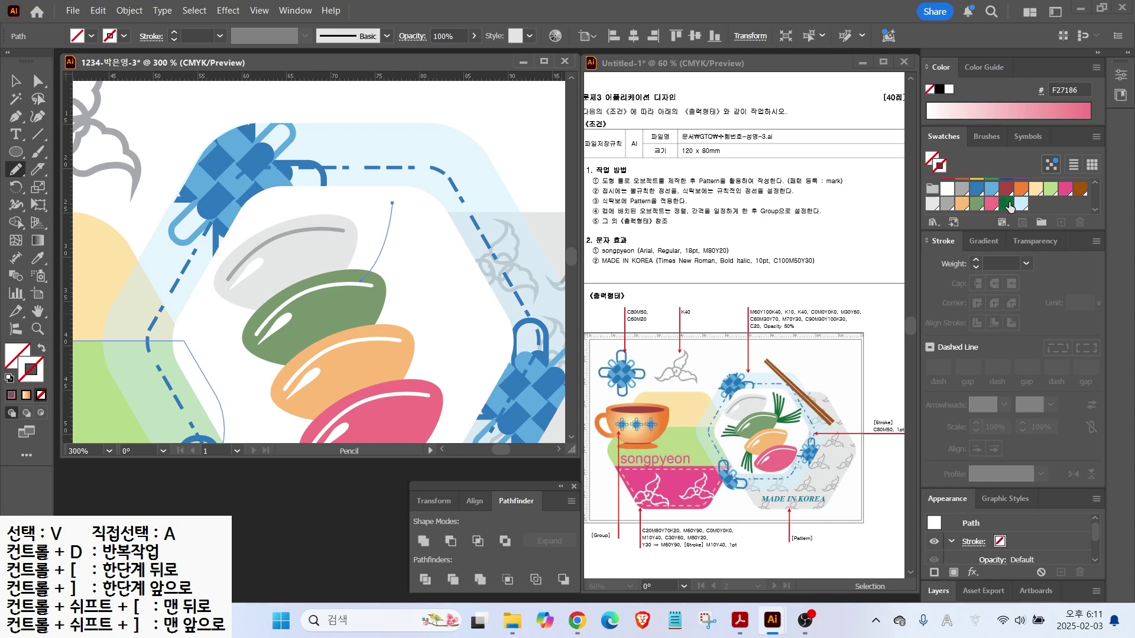
left_click(1005, 203)
left_click(976, 261)
Duplicate the stem into additional tilted copies
left_click(16, 81)
left_click(423, 238)
mouse_move(387, 231)
left_mouse_down("alt")
mouse_move(397, 239)
mouse_move(382, 247)
mouse_move(397, 263)
left_mouse_up("alt")
scroll(396, 244, "up", 2)
left_click_drag(426, 199, 440, 230)
left_click(394, 309)
Move the stems closer together into a bunch, undoing an accidental plate nudge
left_click(387, 305)
left_click(406, 204)
left_click(411, 243)
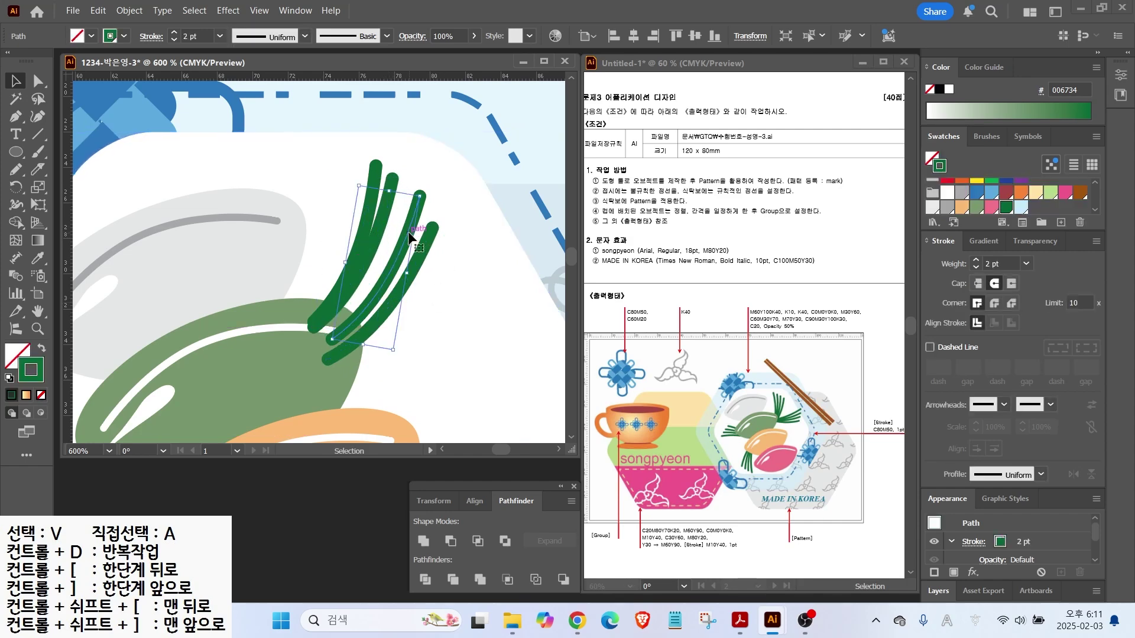
mouse_move(408, 239)
left_mouse_down()
mouse_move(396, 233)
mouse_move(409, 252)
left_mouse_up()
scroll(387, 231, "down", 2)
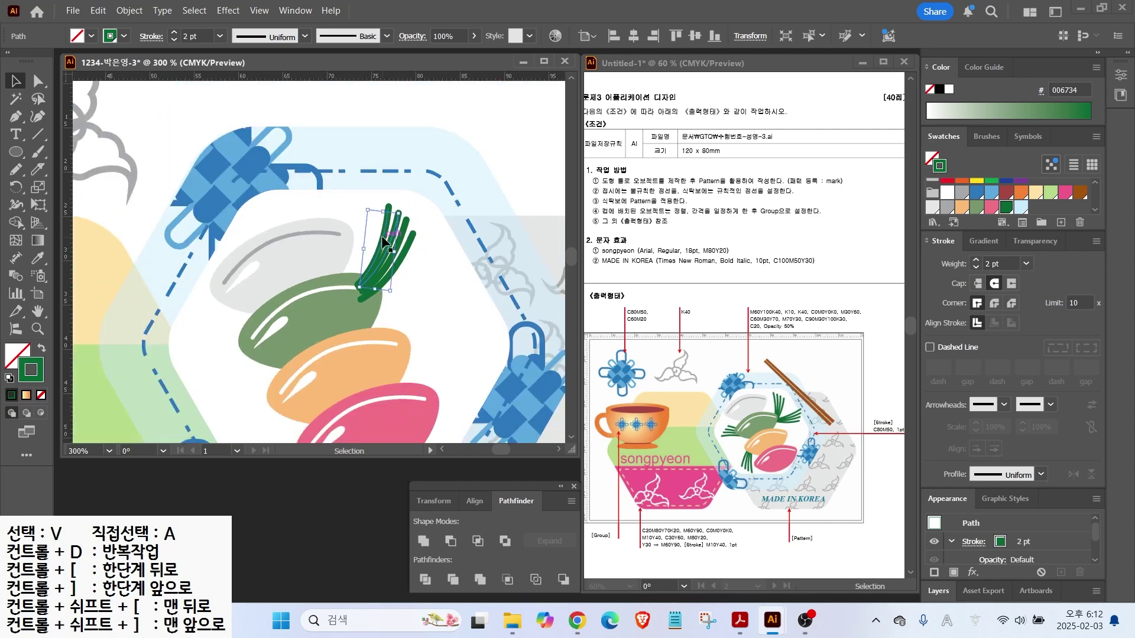
left_click(411, 242, "shift")
left_click_drag(385, 289, 417, 294)
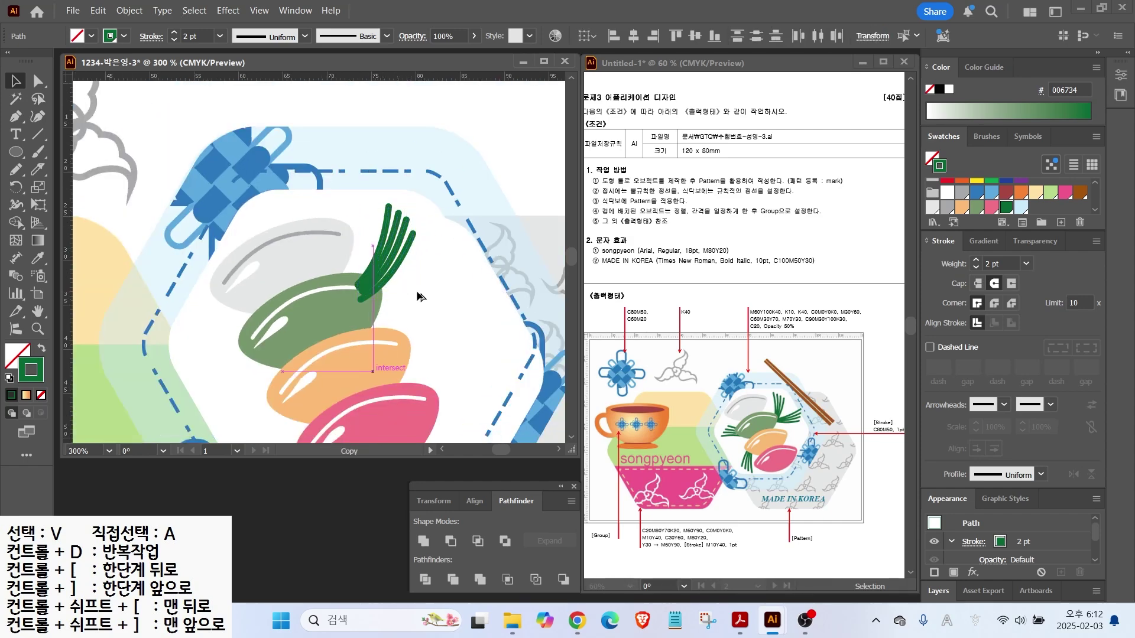
key("ctrl+z")
Group the four stems into a single pine-needle sprig
left_click(388, 211)
left_click(398, 214, "shift")
left_click(406, 221, "shift")
left_click(413, 235, "shift")
right_click(405, 248)
left_click(437, 285)
Copy and rotate the sprig onto the green, orange and pink rice cakes
left_click_drag(383, 261, 411, 297)
left_click_drag(444, 237, 469, 277)
left_click_drag(394, 285, 301, 331)
left_click_drag(340, 299, 199, 336)
left_click_drag(303, 320, 289, 260)
left_click_drag(217, 243, 285, 376)
Bring all four rice cakes in front of the green sprigs
left_click(374, 358)
left_click(370, 294, "shift")
left_click(331, 240, "shift")
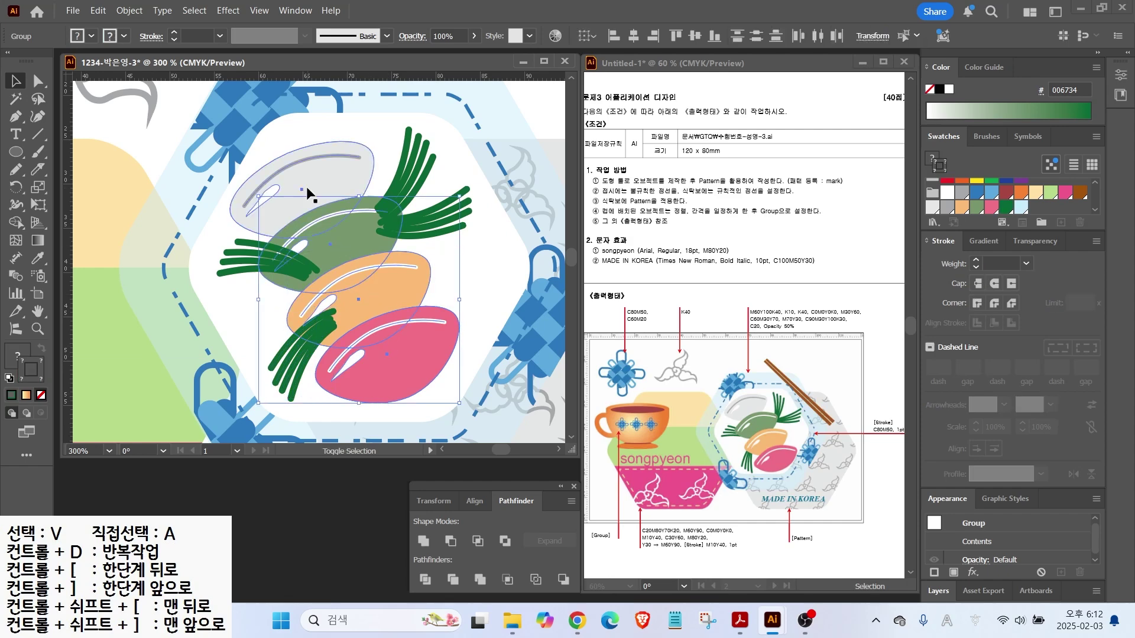
left_click(310, 180, "shift")
key("ctrl+shift+]")
left_click(235, 228)
Draw a tall thin rectangle beside the plate and fill it brown
scroll(258, 227, "down", 2)
left_click_drag(16, 152, 195, 150)
left_click_drag(396, 139, 405, 341)
key("shift+x")
left_click(1080, 192)
key("v")
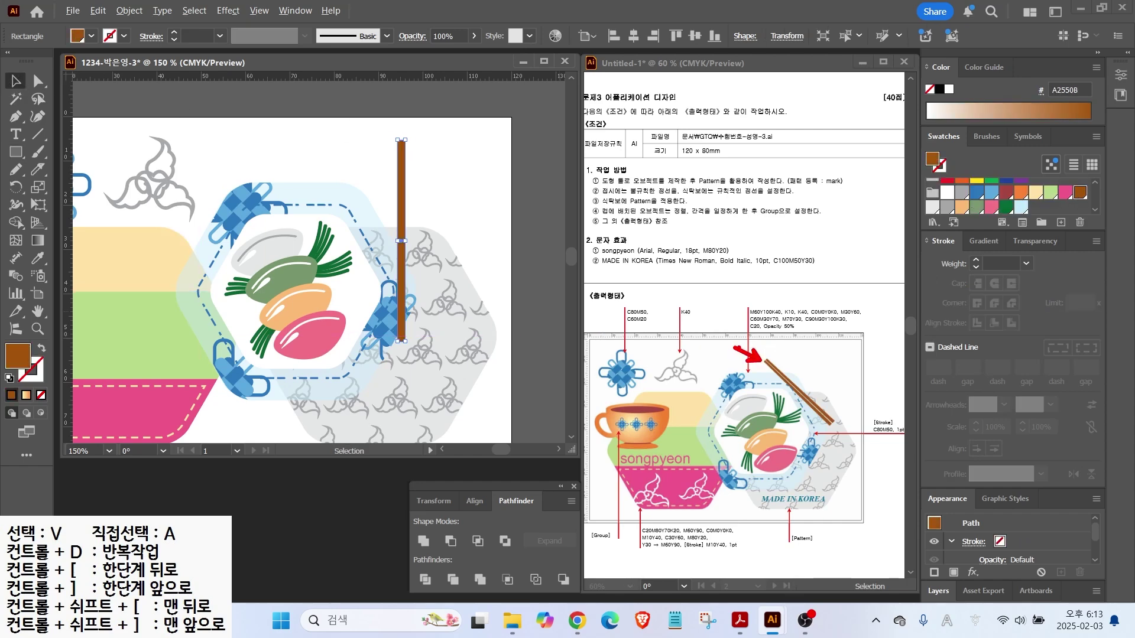
Taper the stick by scaling its top anchor points to 50%
left_click(48, 83)
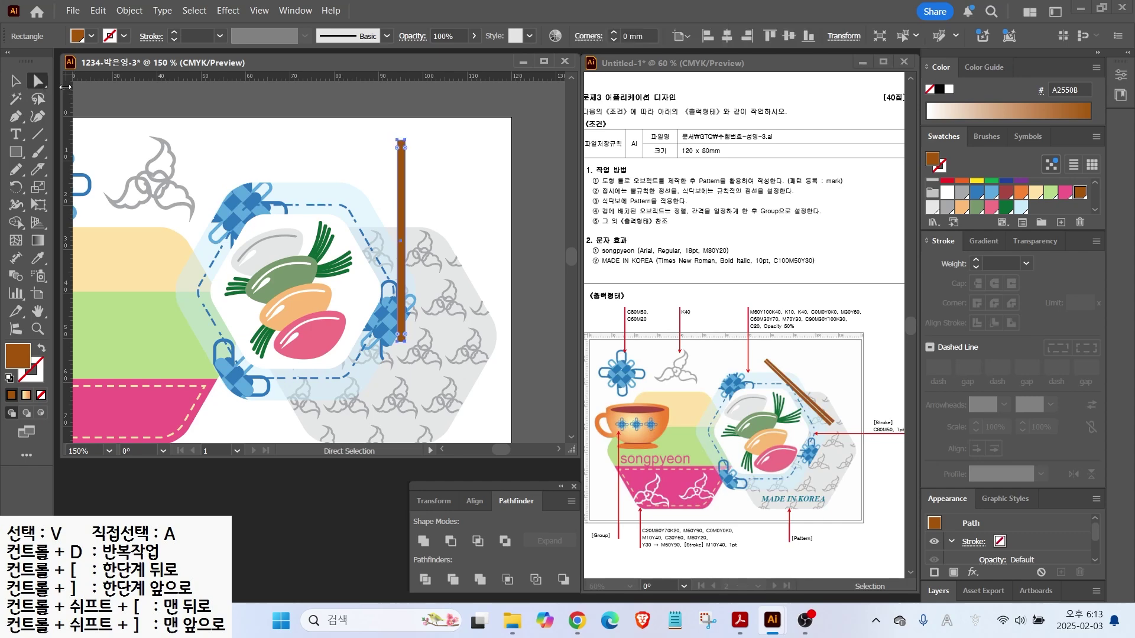
left_click_drag(396, 144, 429, 158)
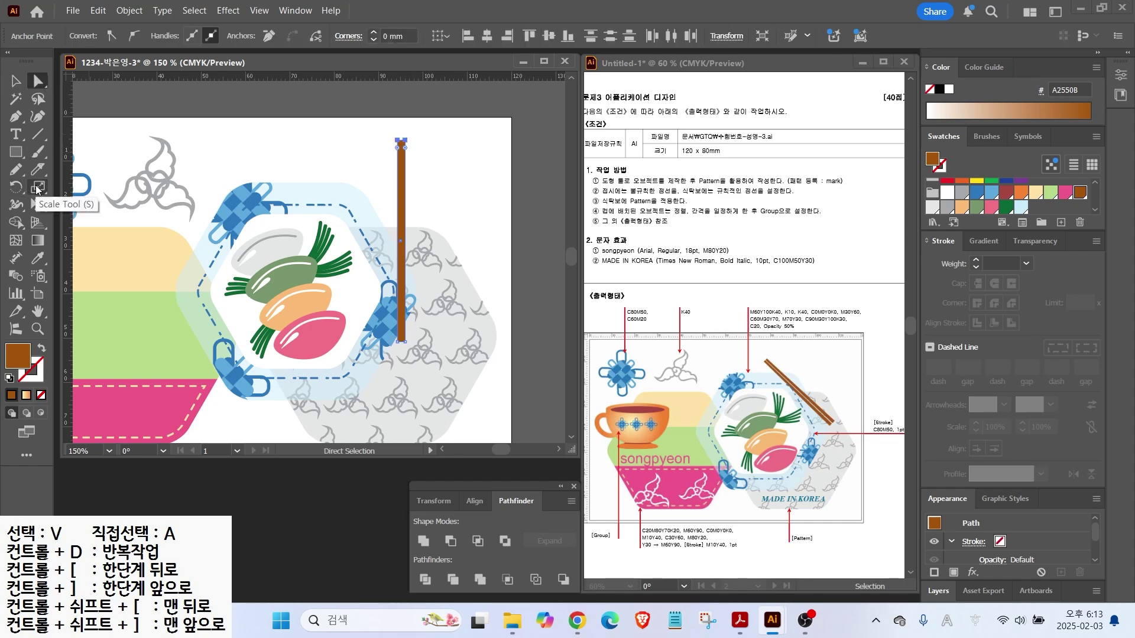
double_click(37, 188)
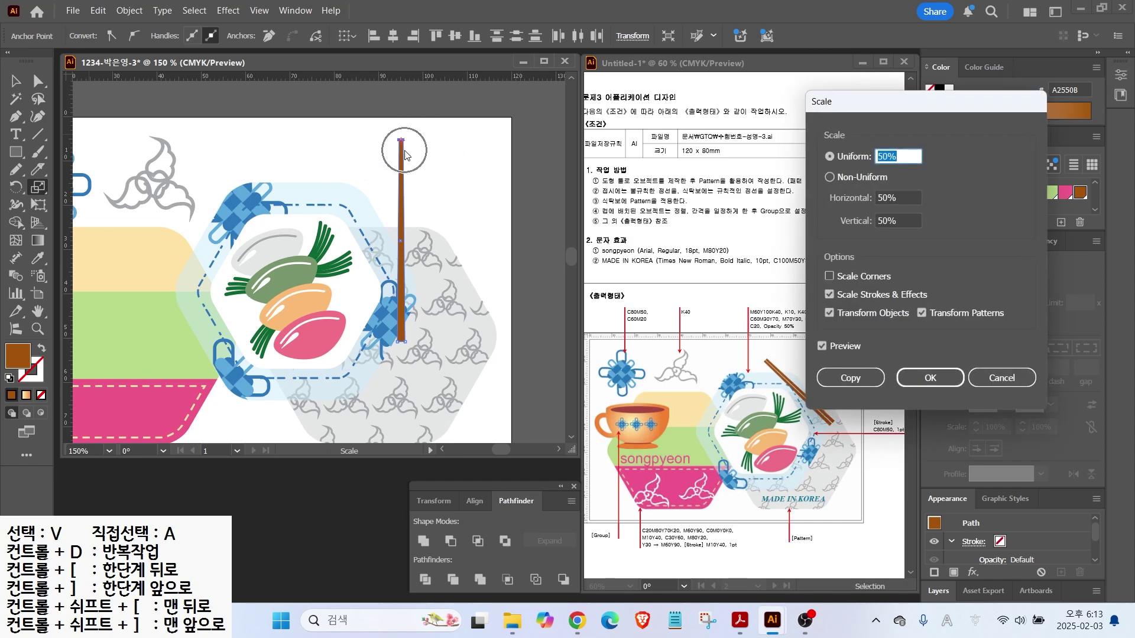
key("Return")
key("v")
key("ctrl+shift+a")
Duplicate the stick into a chopstick pair laid diagonally across the plate's upper right
left_click_drag(400, 177, 413, 178)
left_click_drag(421, 138, 395, 213)
key("ctrl+z")
scroll(416, 151, "up", 2)
key("ctrl+z")
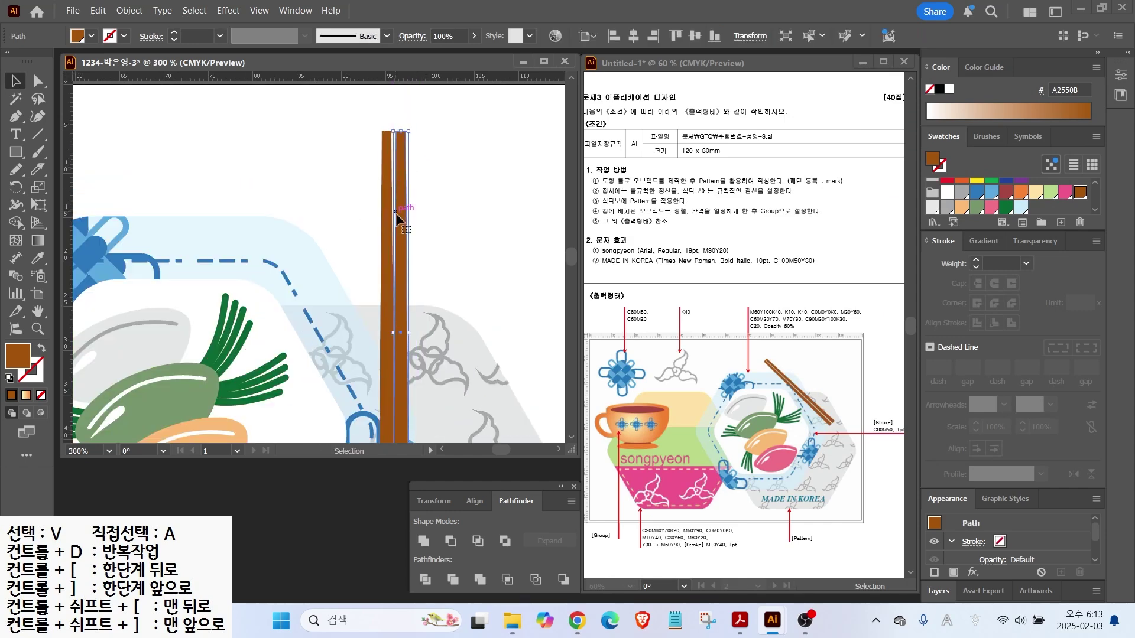
scroll(435, 202, "down", 1)
left_click_drag(431, 155, 299, 210)
left_click_drag(453, 397, 475, 373)
left_click_drag(399, 315, 402, 295)
left_click(501, 235)
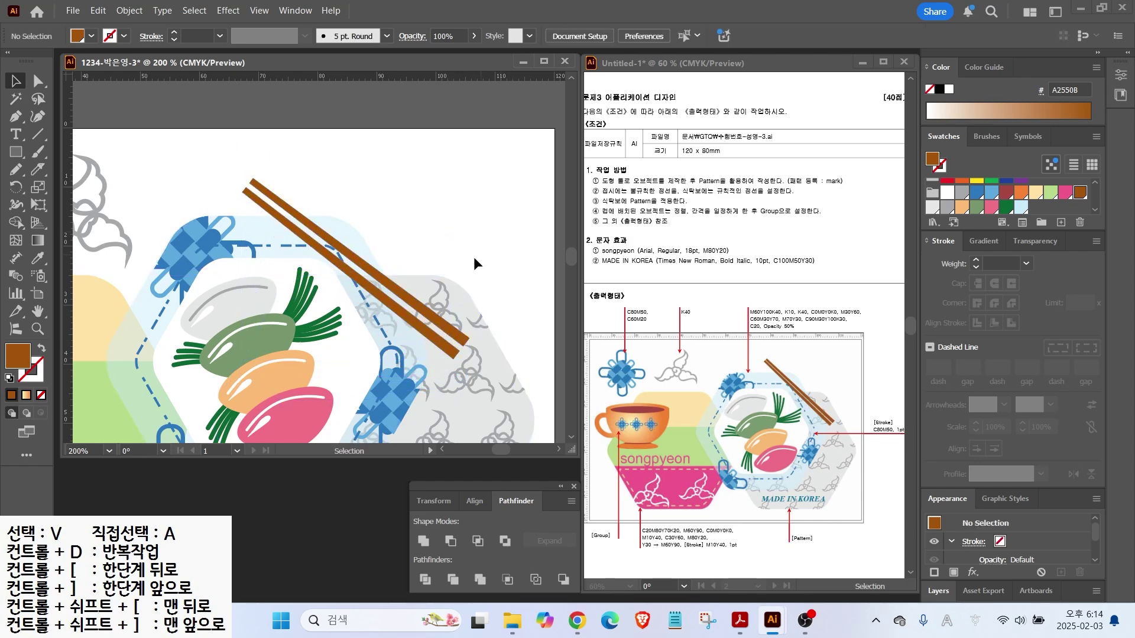
Copy the cloud motif onto the pink bowl band and group it
scroll(283, 195, "up", 2)
key("ctrl+0")
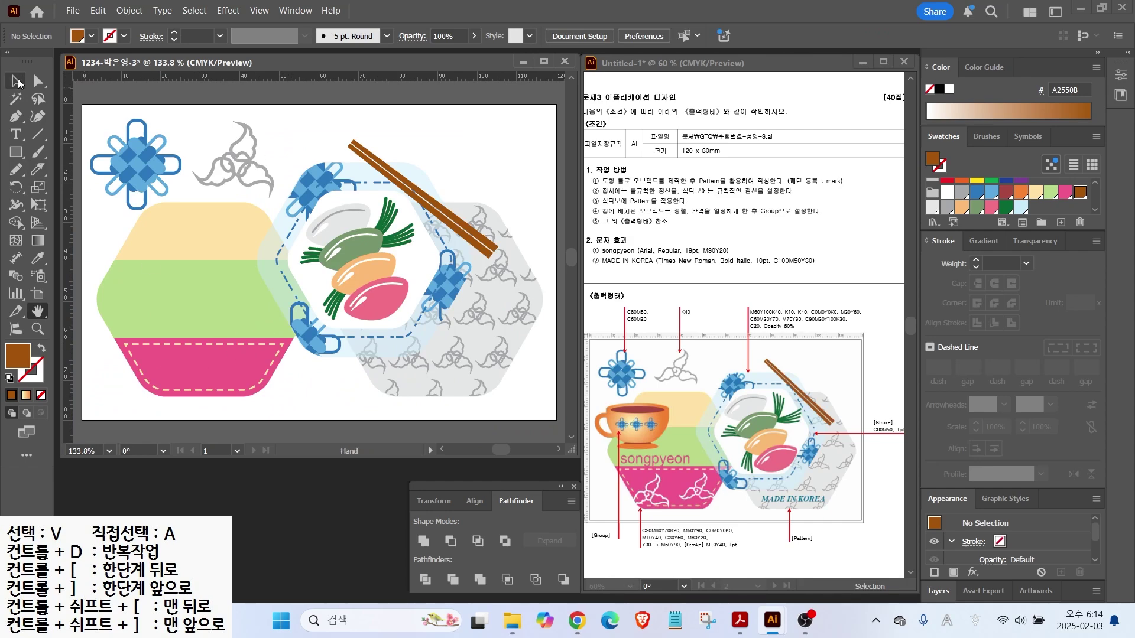
left_click(236, 174)
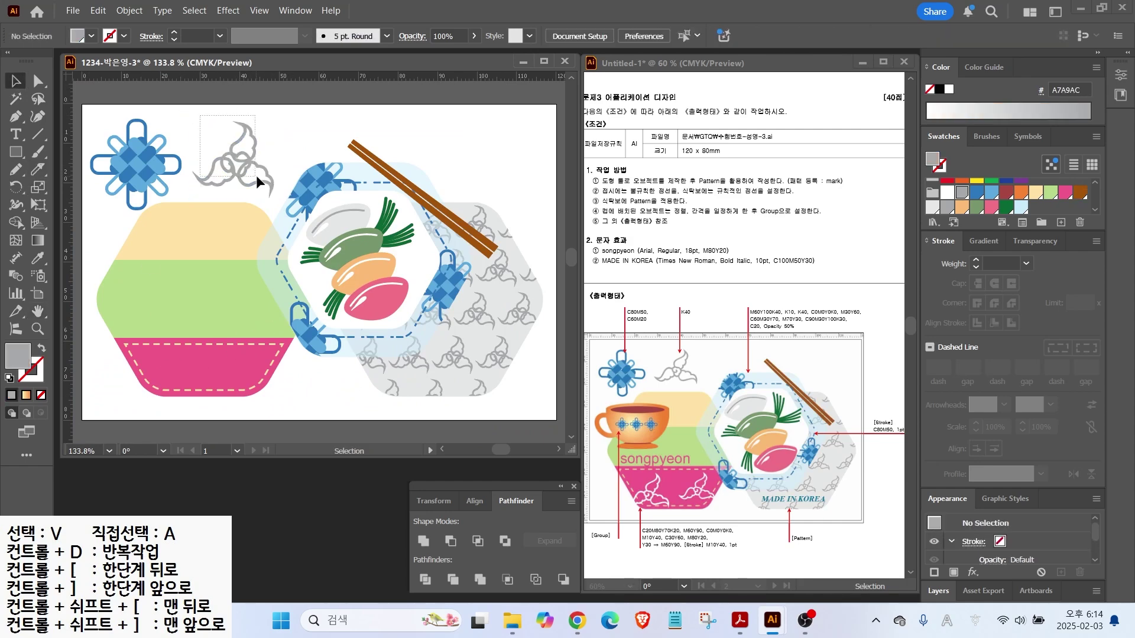
left_click_drag(236, 160, 260, 372)
right_click(262, 372)
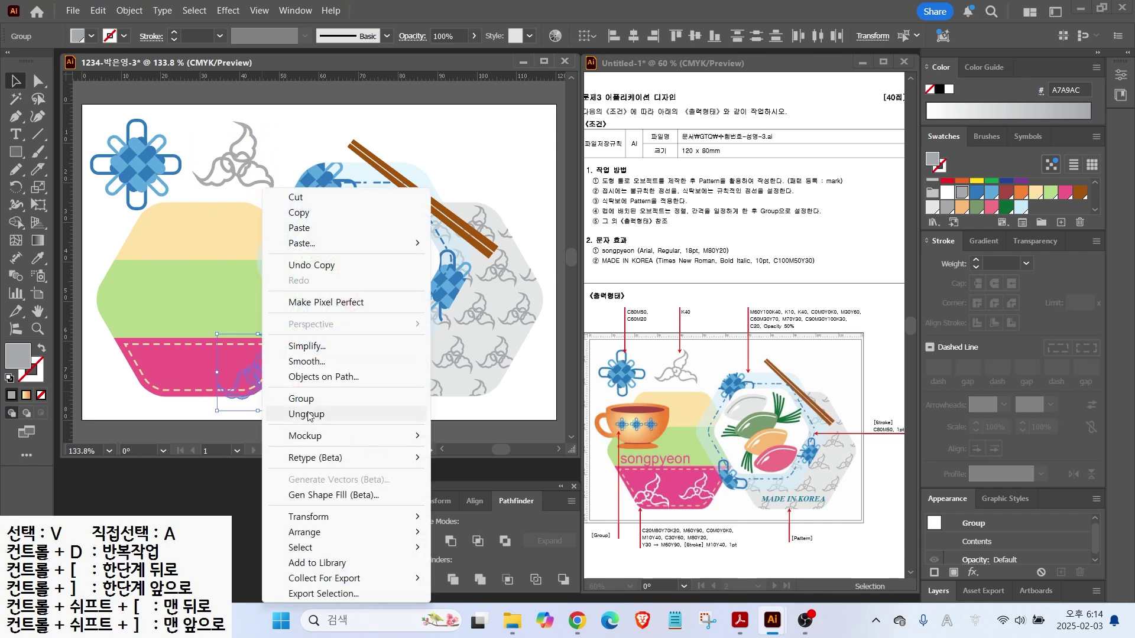
left_click(303, 402)
Bring the cloud copy to the front, make it white and shrink it
right_click(295, 396)
mouse_move(337, 533)
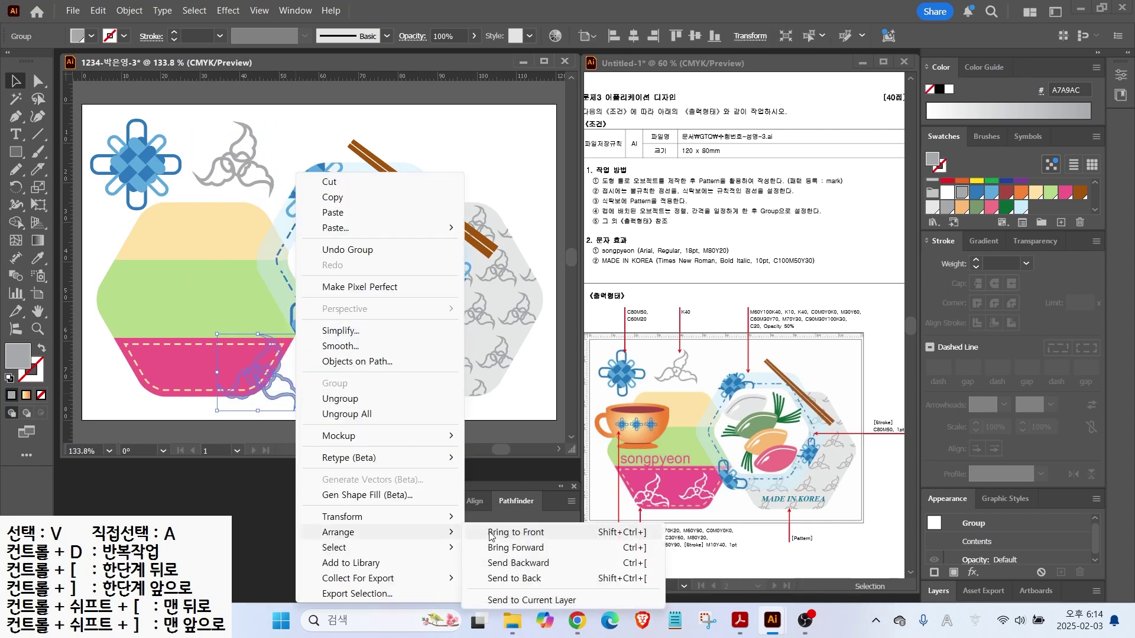
left_click(496, 535)
left_click(948, 90)
left_click_drag(298, 335, 225, 349)
Nudge the right-hand white cloud left and up into place on the bowl
left_click(244, 367)
key("Left")
key("Left")
key("Left")
key("Left")
key("Up")
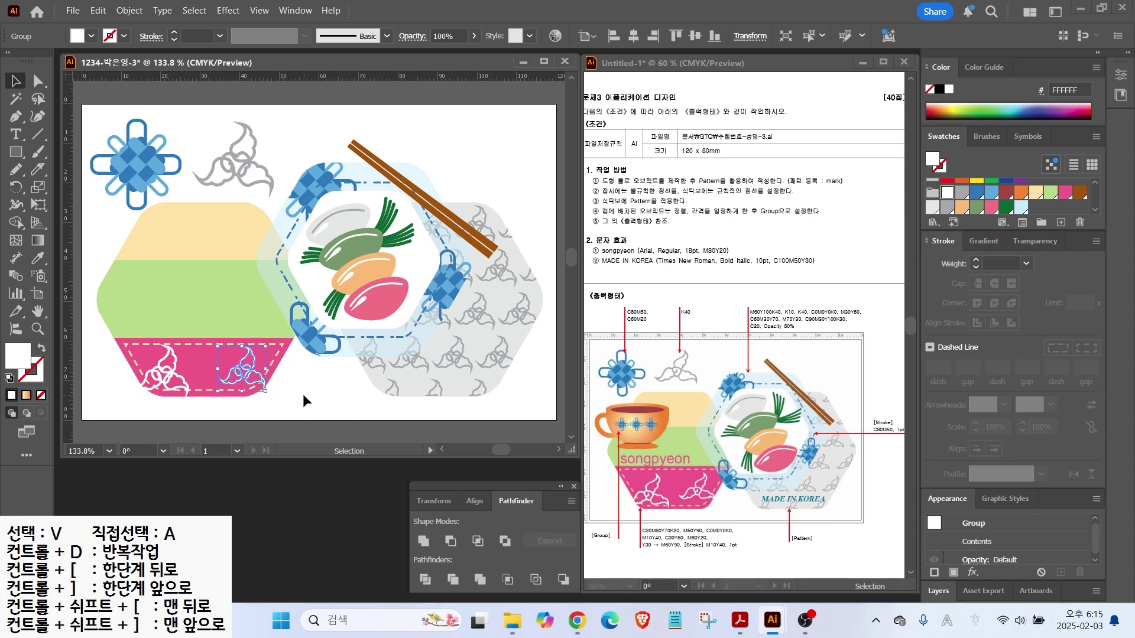
left_click(302, 401)
scroll(302, 400, "up", 4)
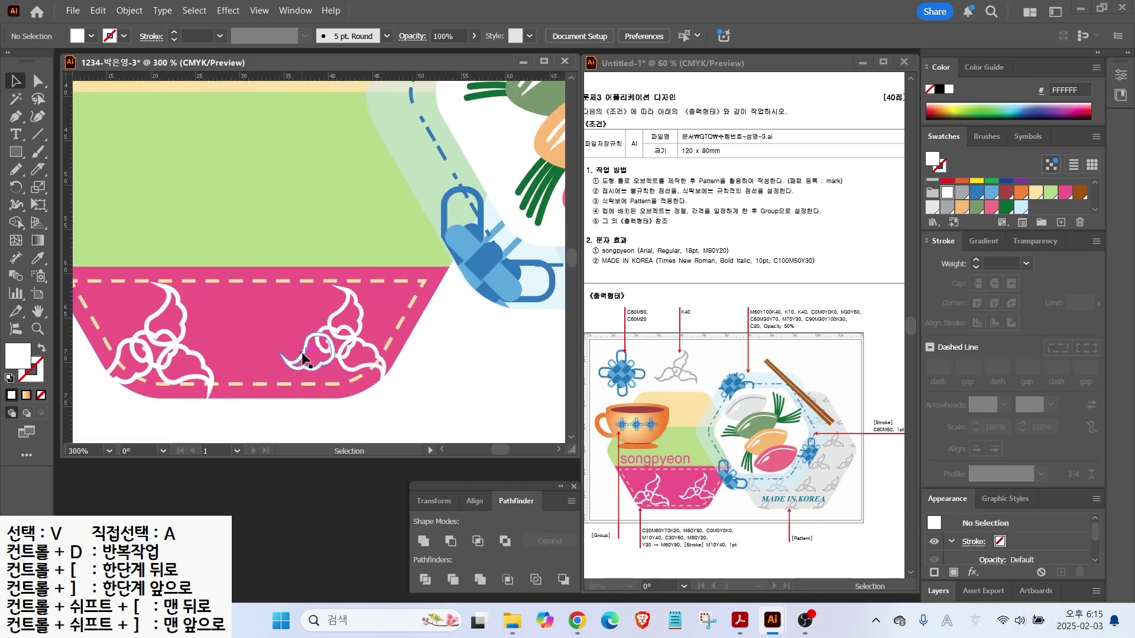
scroll(303, 357, "down", 2)
key("t")
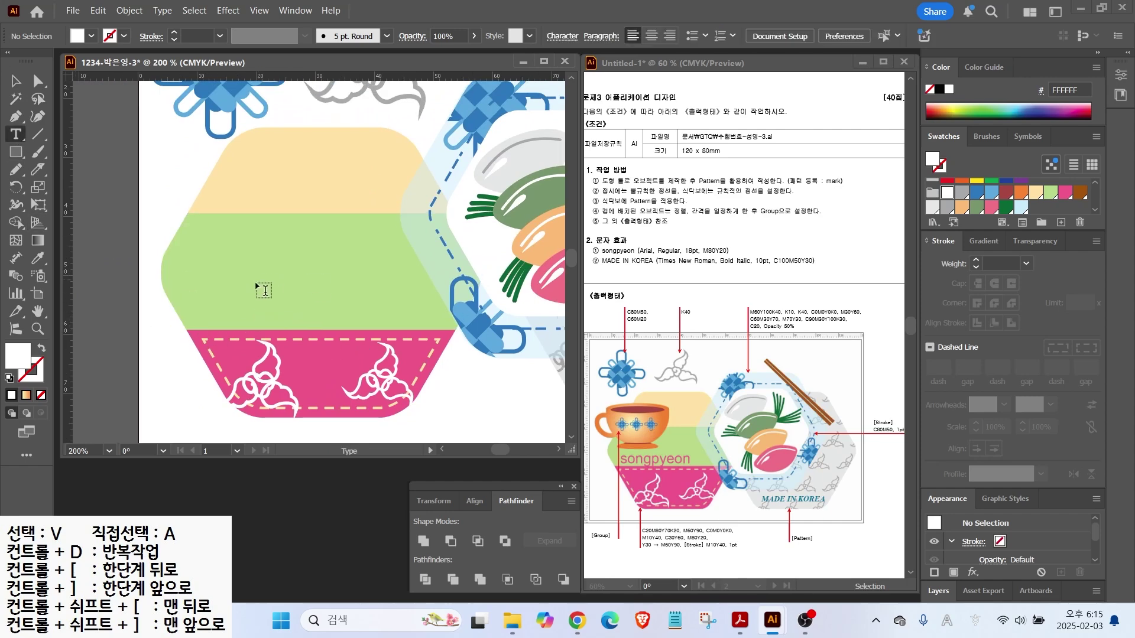
Add 'songpyeon' text on the green band at 18 pt
left_click(224, 289)
type("son")
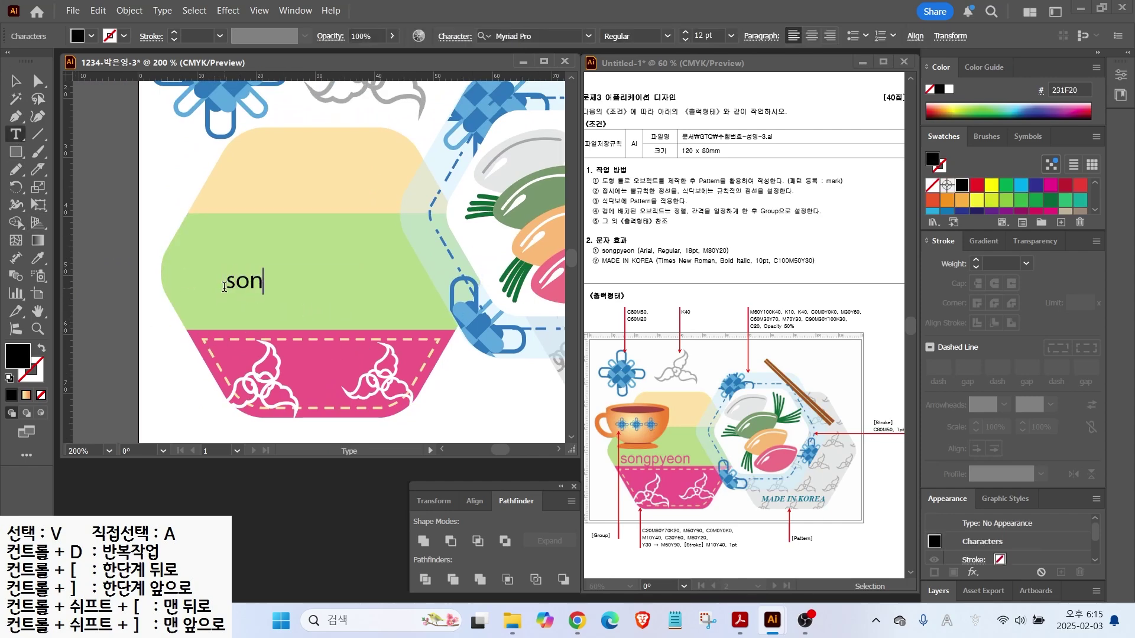
key("Escape")
left_click_drag(284, 280, 252, 314)
left_click(731, 39)
left_click(743, 198)
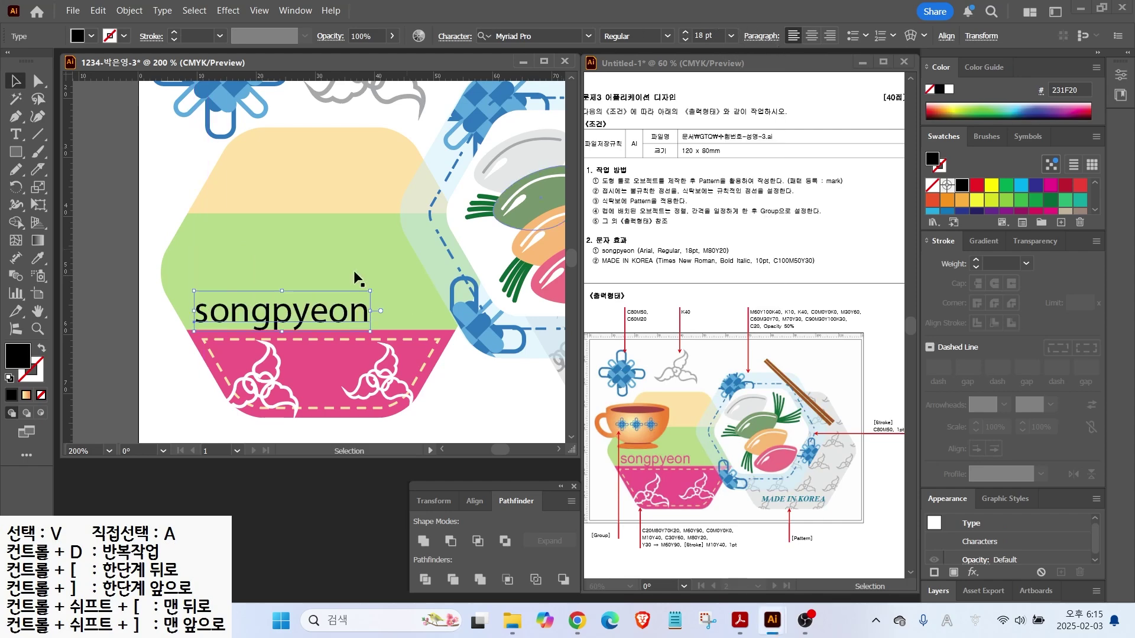
Colour the songpyeon text pink (C0 M80 Y20 K0)
double_click(12, 358)
key("Tab")
type("80")
key("Tab")
type("20")
key("Tab")
type("0")
key("Return")
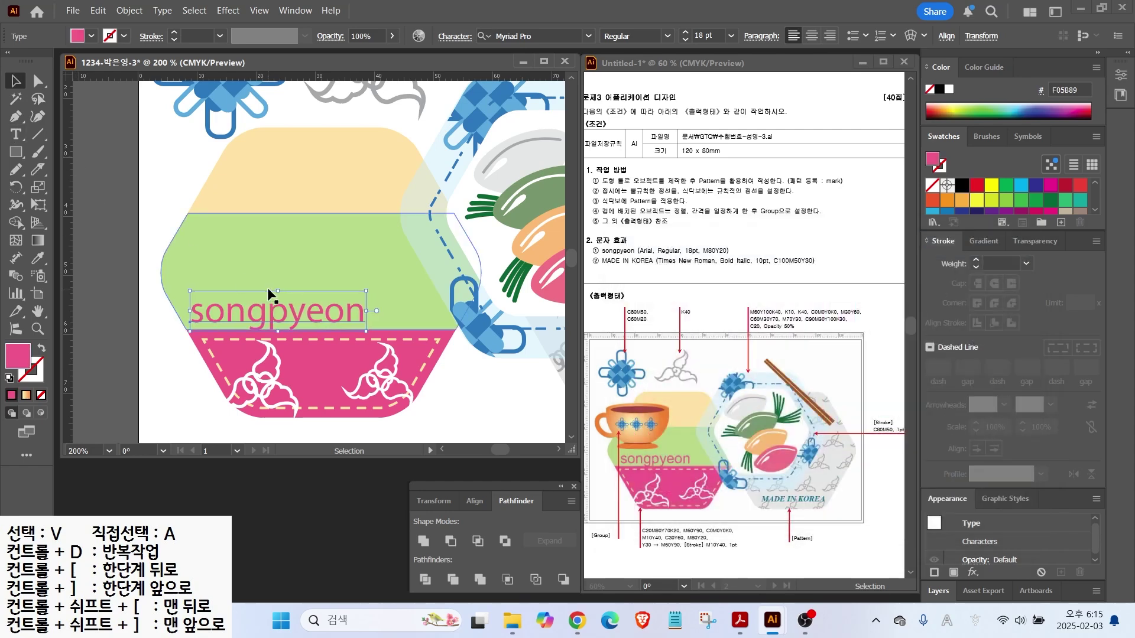
scroll(271, 296, "right", 5)
scroll(271, 296, "down", 1)
Add 'MADE IN KOREA' on the hexagon in Times New Roman Bold Italic, 10 pt
key("t")
left_click(282, 334)
type("MADE IN KOREA")
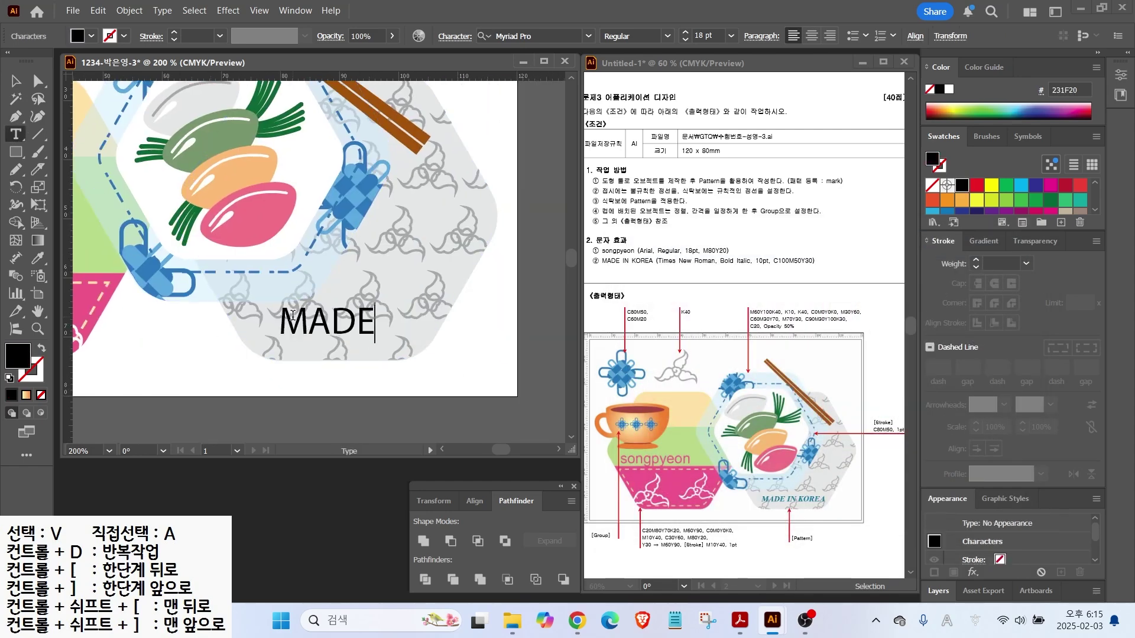
left_click(16, 88)
left_click(590, 36)
left_click(519, 113)
left_click(666, 38)
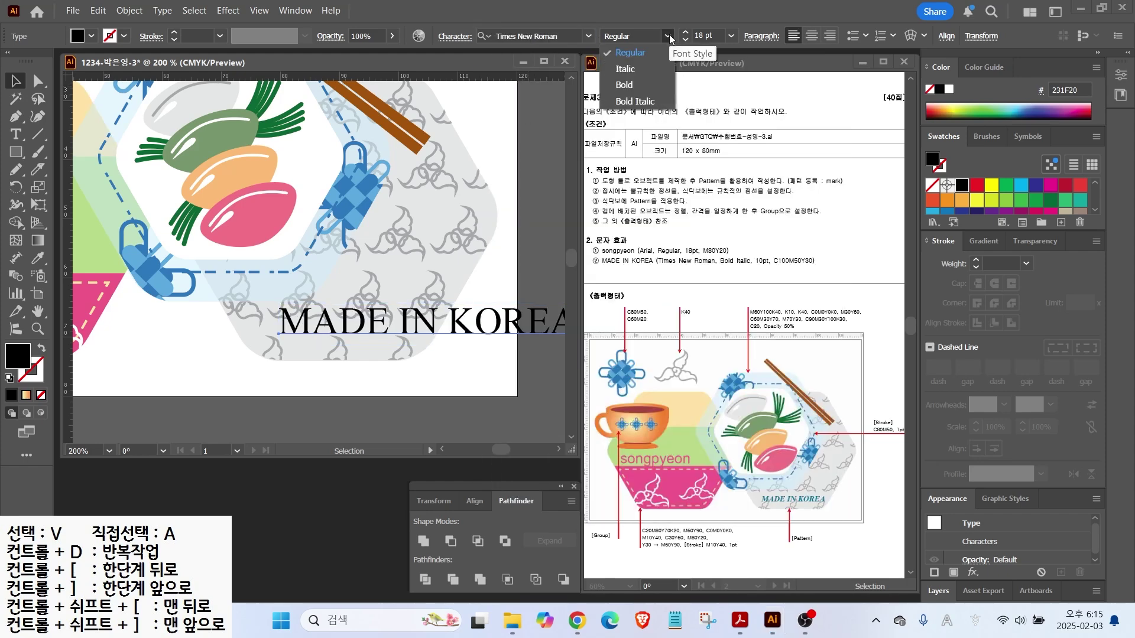
left_click(627, 99)
left_click(706, 36)
type("10")
key("Return")
Colour MADE IN KOREA teal (C100 M50 Y30 K0) and shift it slightly left
double_click(18, 355)
double_click(980, 420)
type("100")
key("Tab")
type("50")
key("Tab")
type("30")
key("Return")
left_click_drag(322, 324, 303, 326)
left_click(285, 360)
left_click_drag(162, 229, 506, 335)
left_click_drag(16, 152, 78, 188)
Draw a brown rim ellipse, then a brown circle tucked up beneath it
left_click_drag(211, 229, 363, 257)
scroll(1005, 198, "down", 2)
left_click(1080, 188)
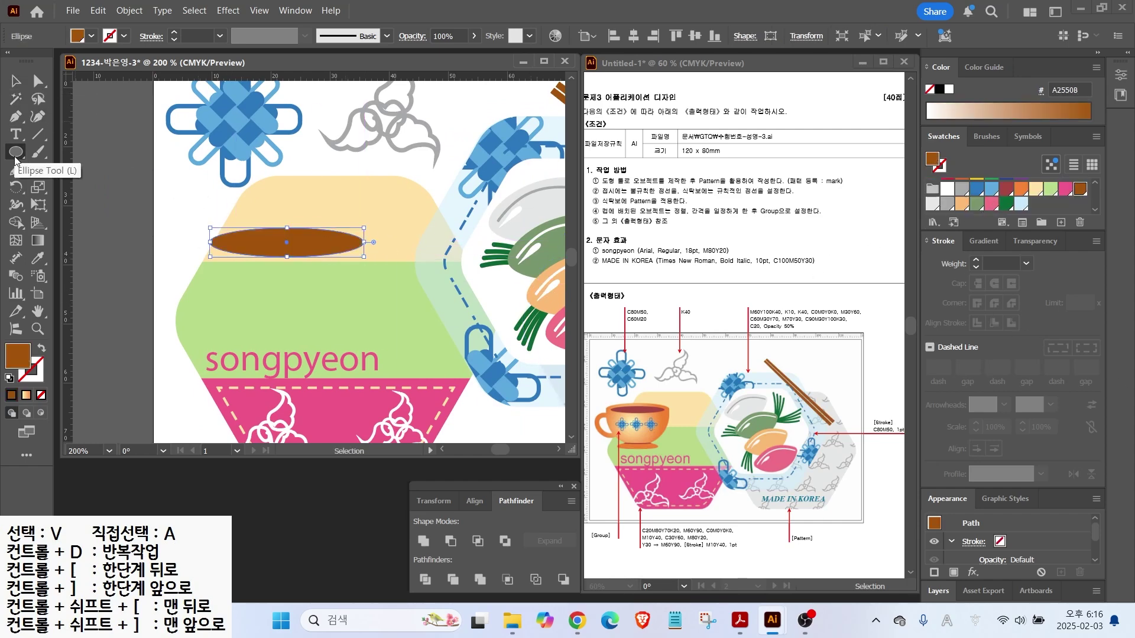
left_click_drag(16, 158, 59, 171)
left_click_drag(210, 196, 363, 350)
key("Up")
key("Up")
key("Up")
key("Up")
left_click_drag(287, 272, 286, 236)
Cut the circle along a horizontal line with Pathfinder Divide and delete its upper half
key("backslash")
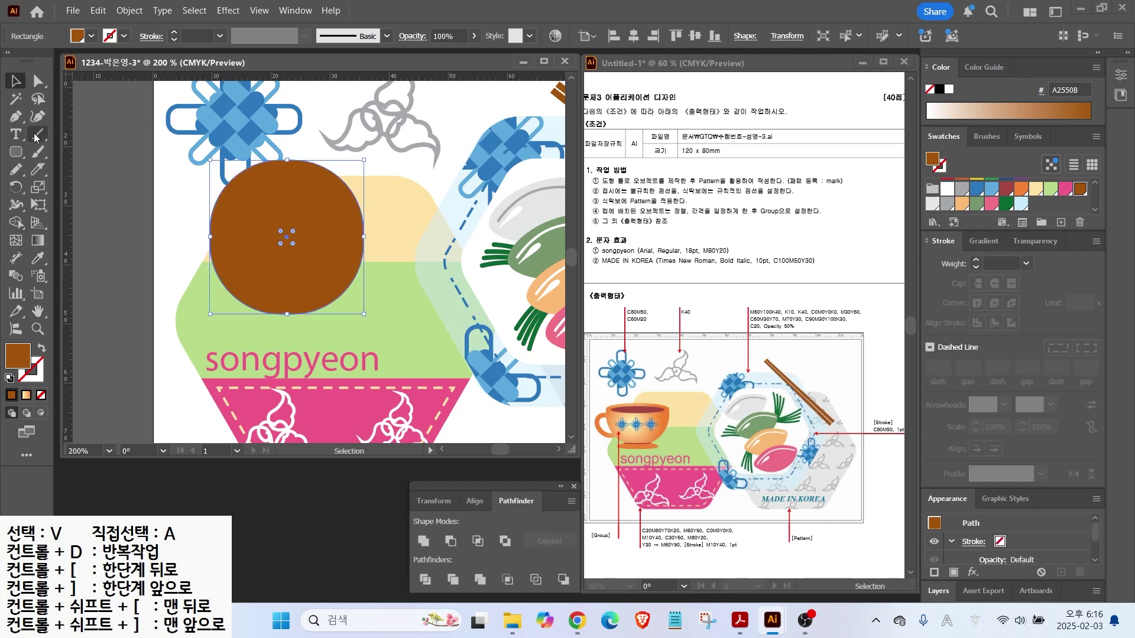
left_click_drag(191, 235, 386, 236)
left_click(10, 377)
left_click(15, 81)
left_click(287, 266, "shift")
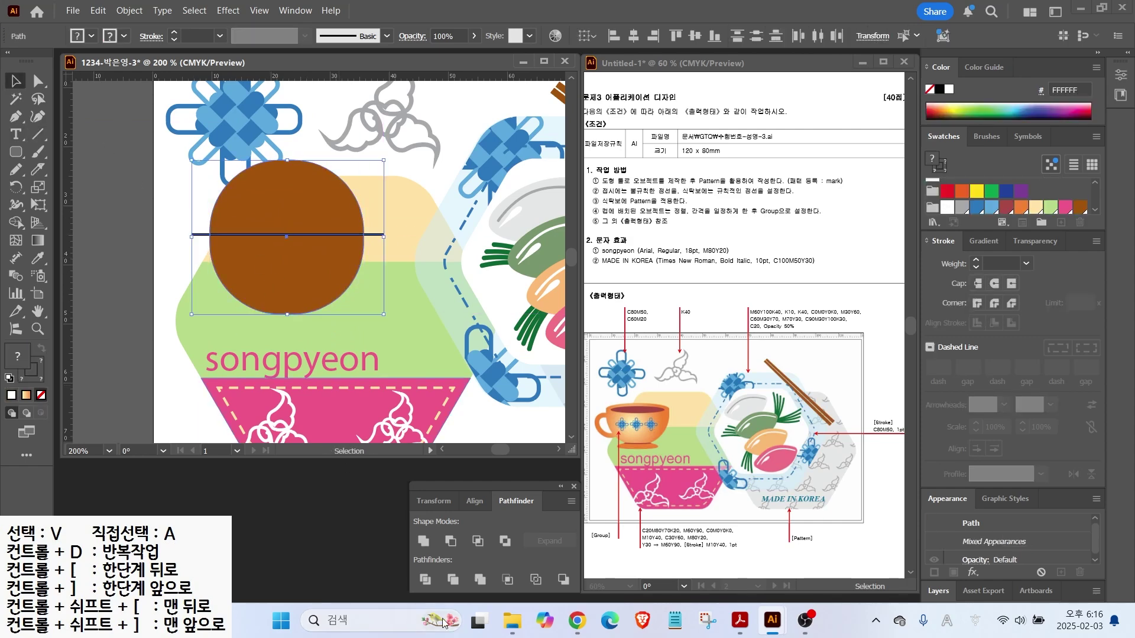
left_click(425, 579)
left_click(38, 80)
left_click(273, 211)
key("Delete")
left_click(277, 235)
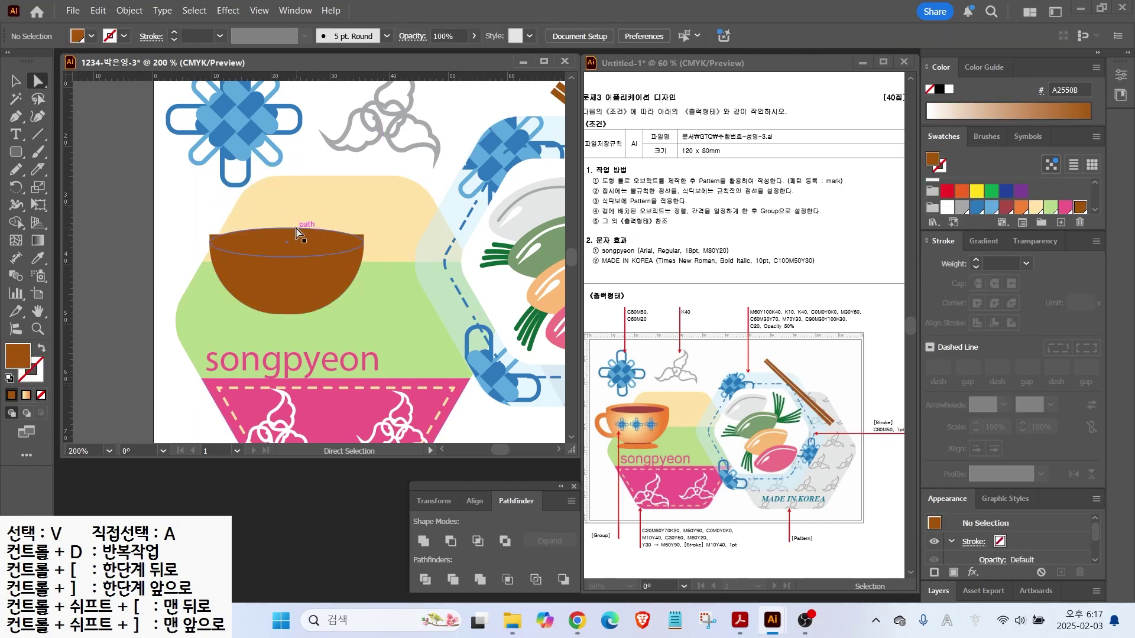
left_click(308, 228)
left_click(118, 202)
Draw a foot ellipse below the bowl, flatten its bottom point upward, and fill it orange
scroll(293, 281, "up", 1)
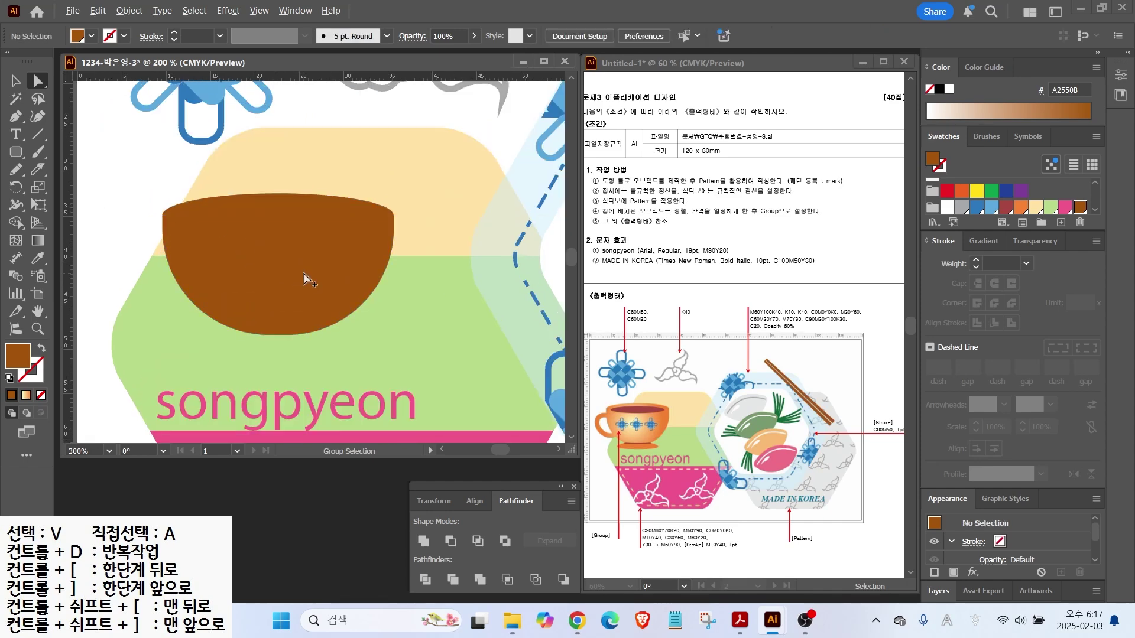
left_click_drag(16, 152, 65, 186)
mouse_move(226, 293)
left_mouse_down()
mouse_move(390, 312)
mouse_move(384, 328)
left_mouse_up()
key("a")
left_click_drag(306, 329, 304, 320)
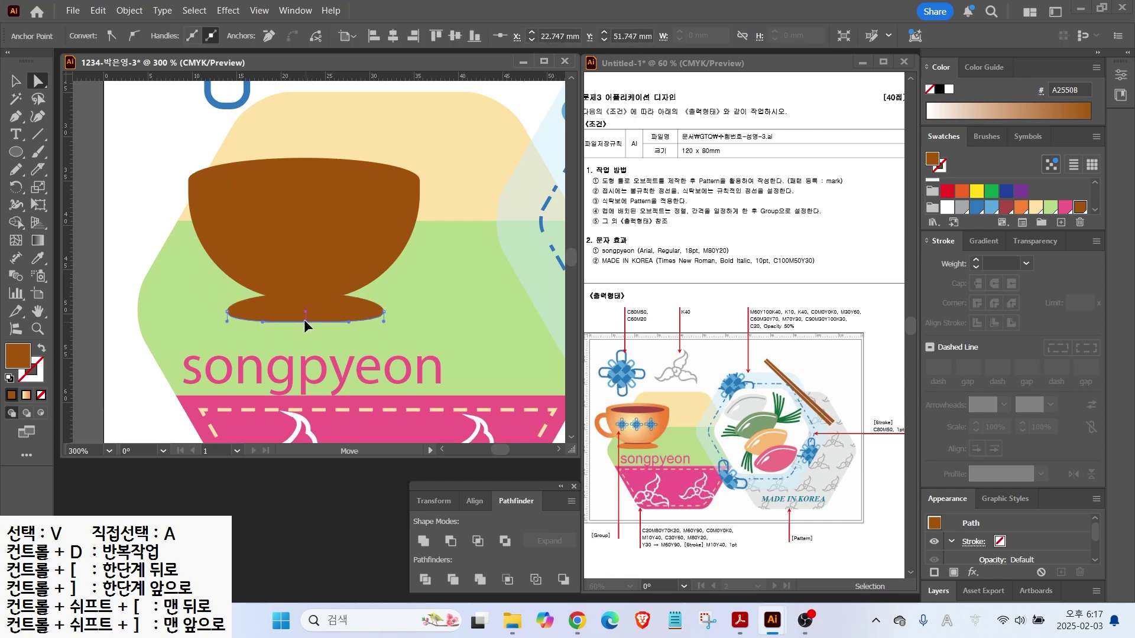
key("v")
scroll(1020, 189, "down", 1)
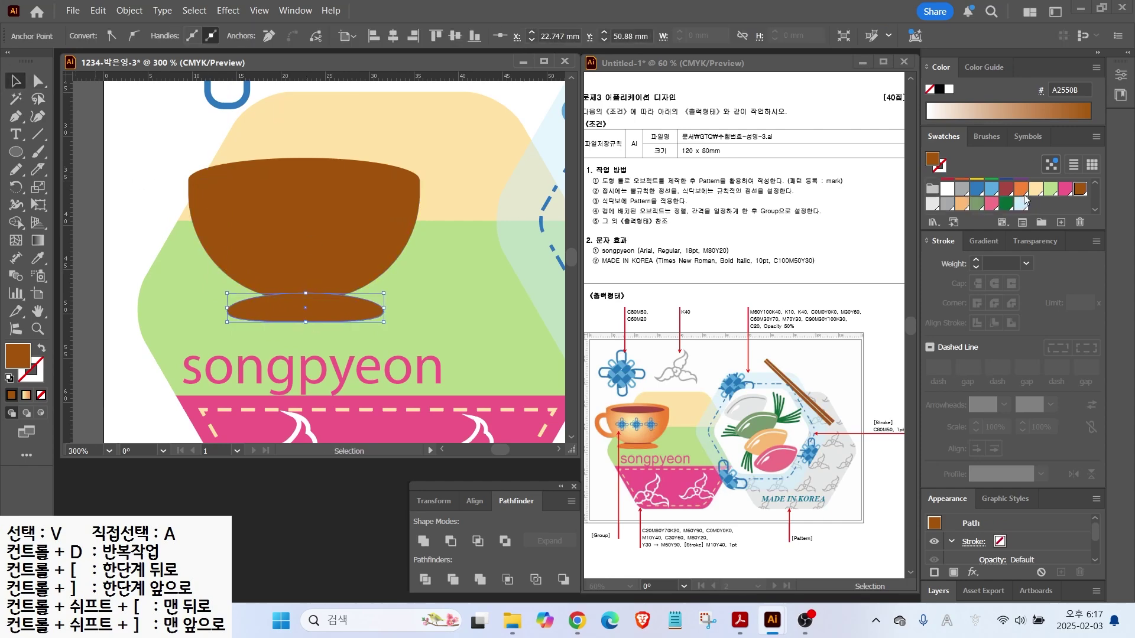
left_click(1020, 188)
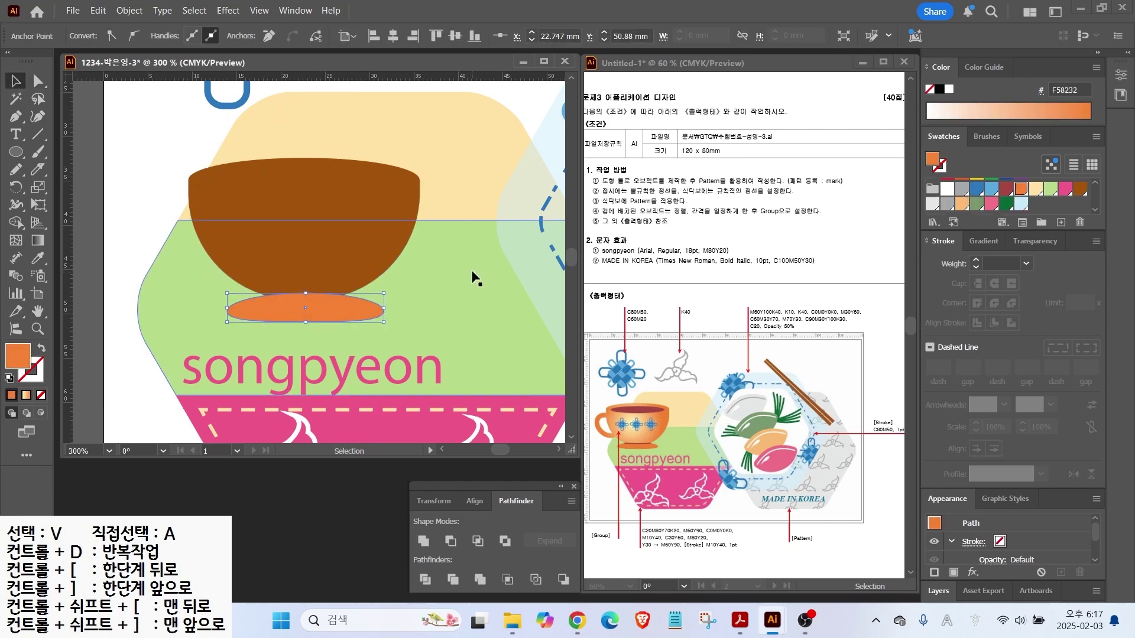
Merge the brown bowl body and rim ellipse into one shape, then select the foot as well
left_click(327, 170)
left_click(423, 541)
left_click(331, 312, "shift")
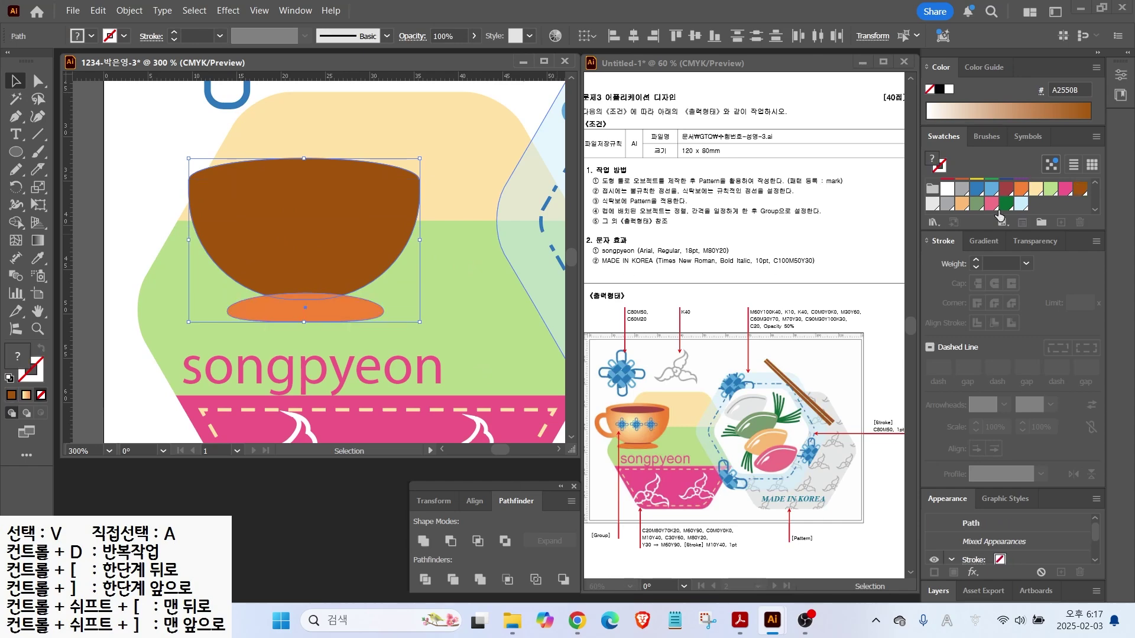
left_click(983, 241)
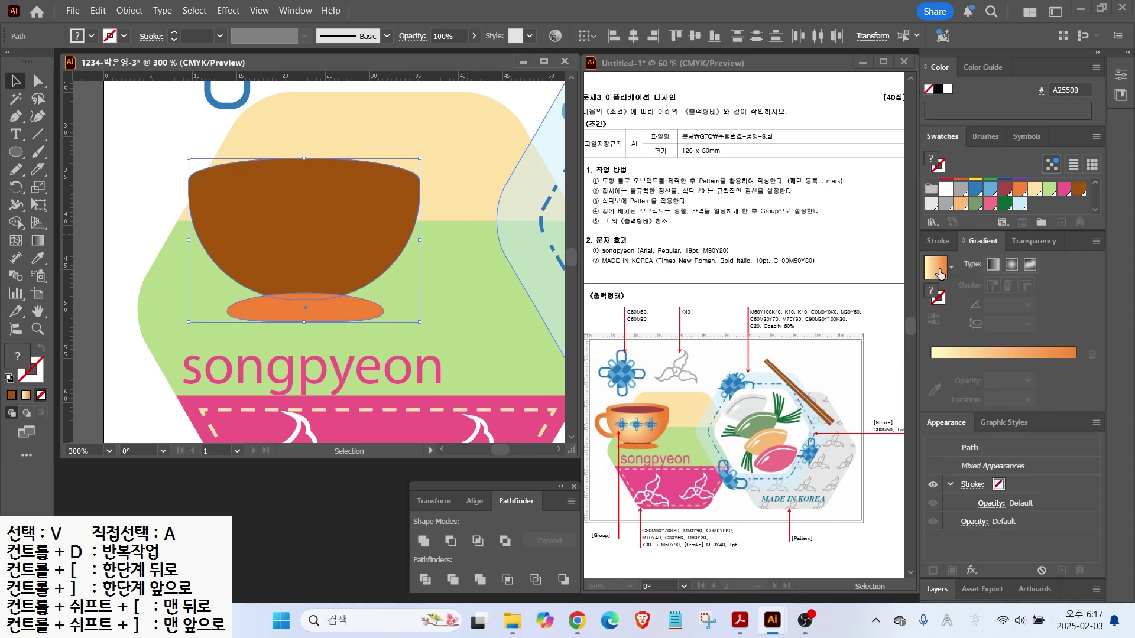
Give the bowl a radial yellow-orange gradient and the foot a solid orange fill
left_click(939, 272)
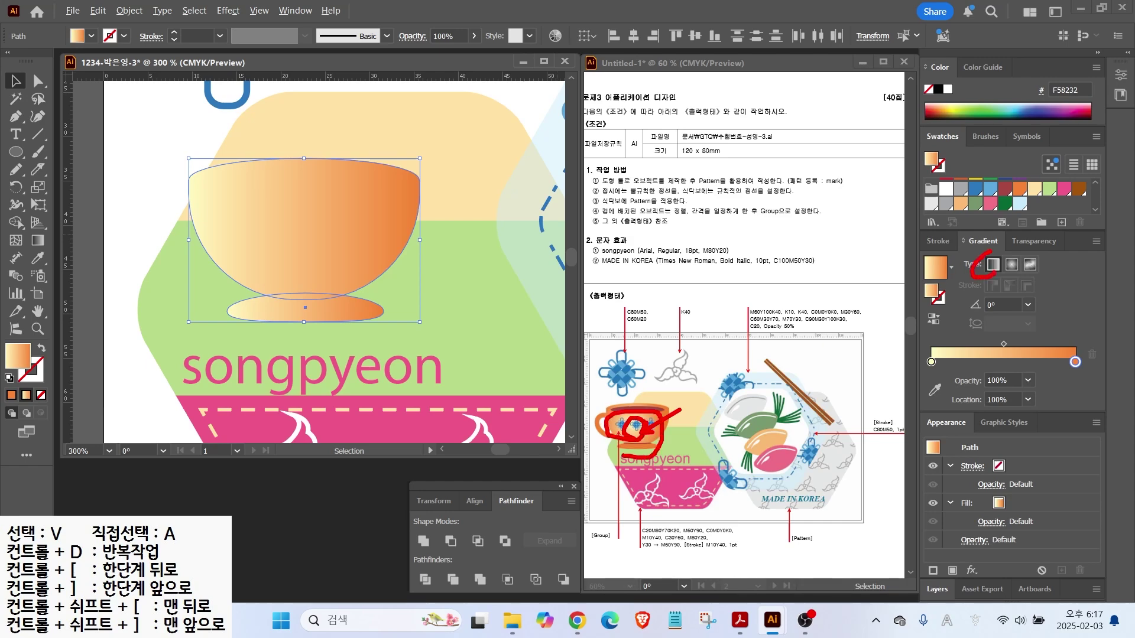
left_click(1011, 265)
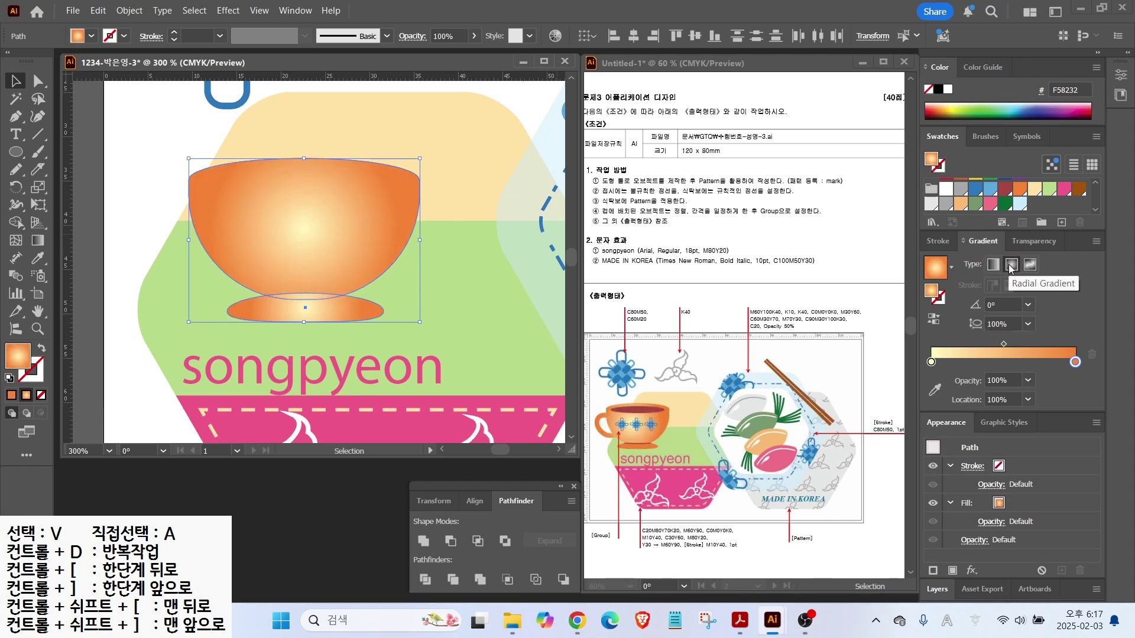
left_click(305, 309)
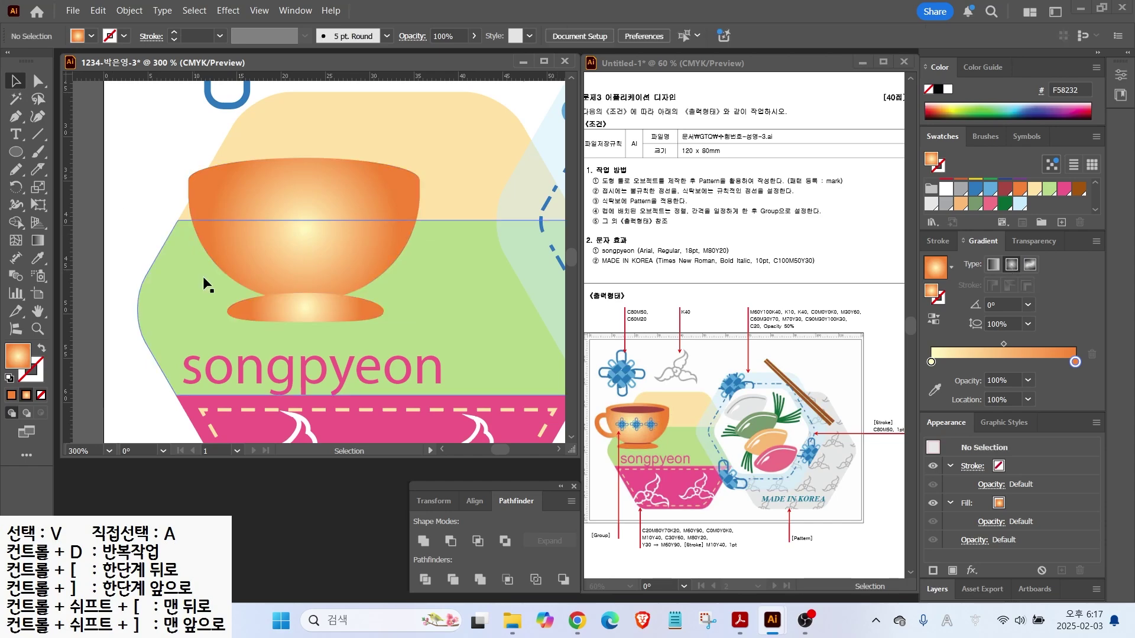
left_click(1020, 189)
Draw an inner rim ellipse across the cup top and fill it brown A2550B
left_click(16, 151)
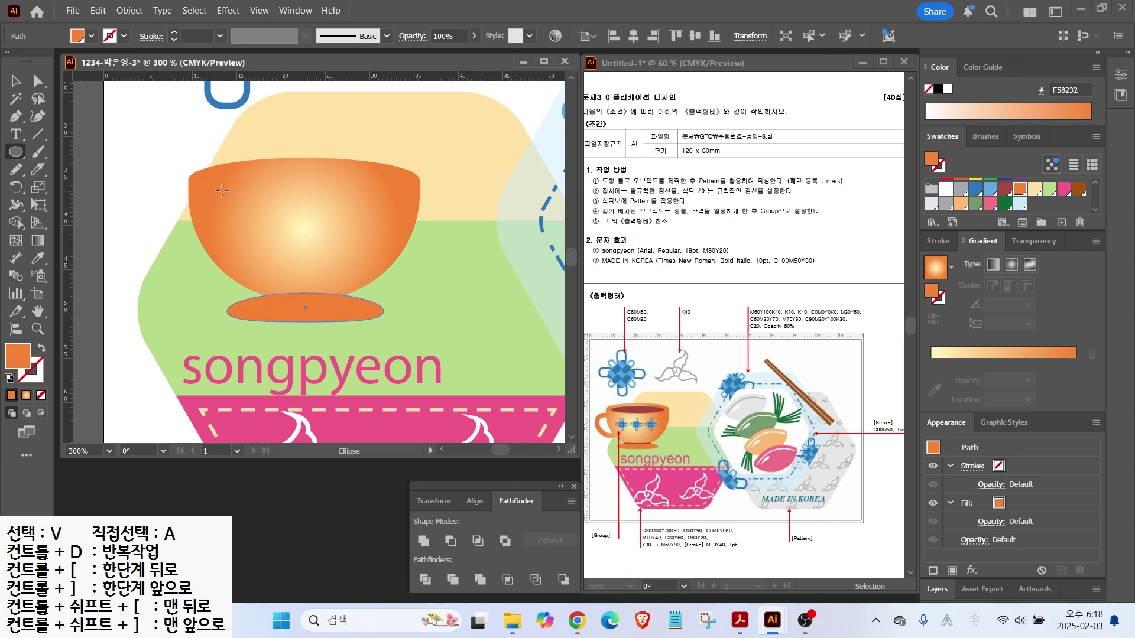
left_click_drag(201, 174, 394, 202)
left_click(1079, 189)
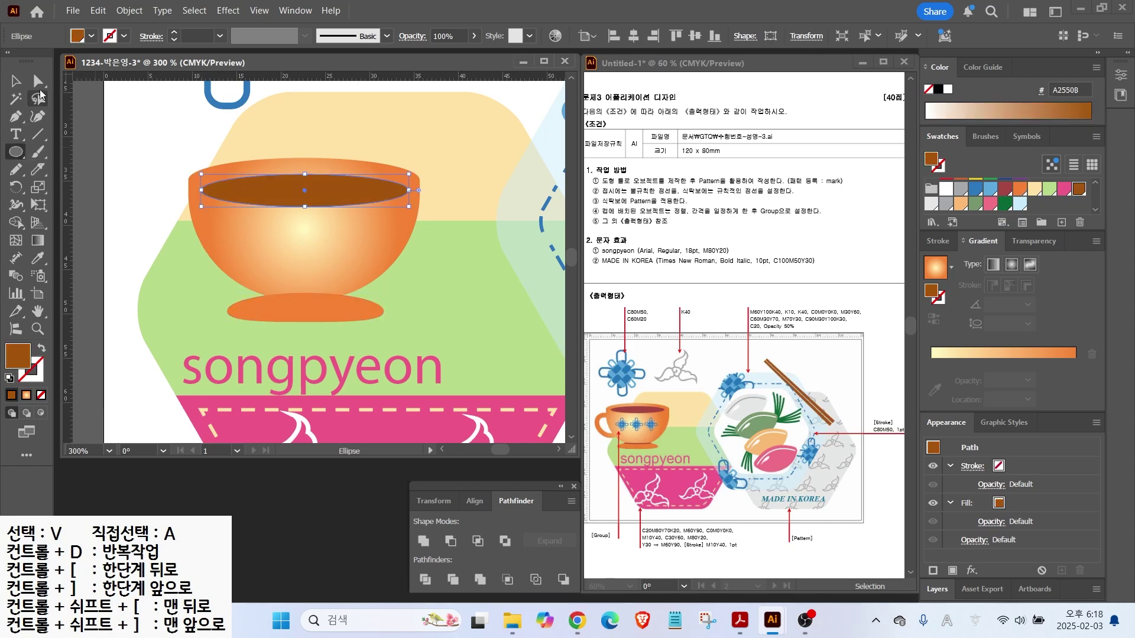
key("v")
Copy the blue knot motif onto the cup, shrink it, bring it to front, and duplicate it twice
left_click(217, 110)
left_click_drag(217, 107, 243, 270)
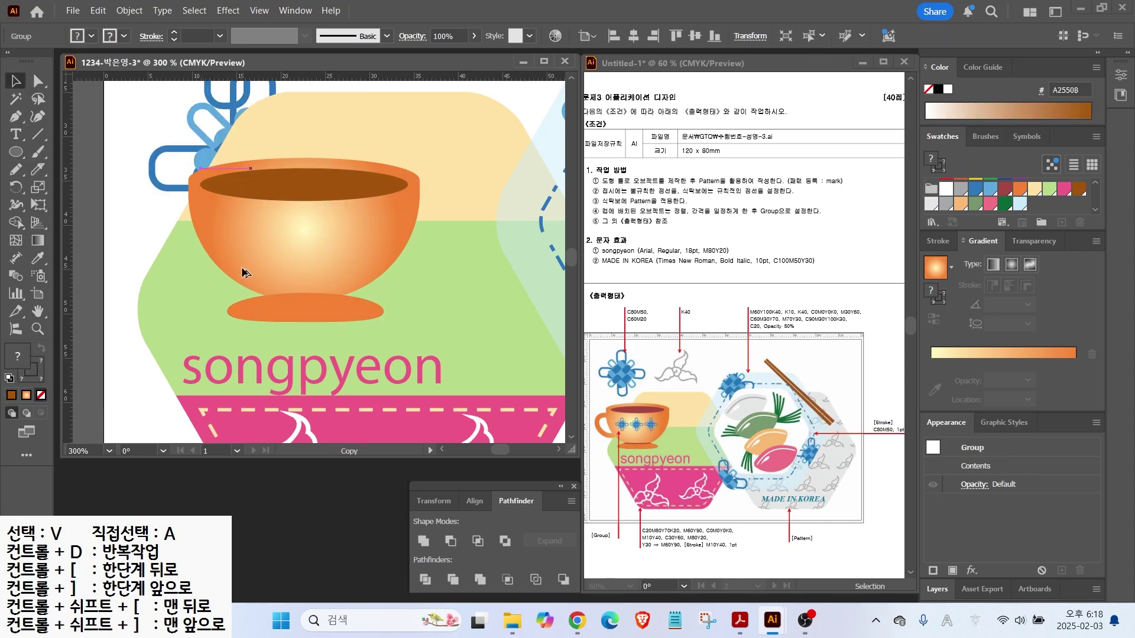
left_click_drag(350, 268, 297, 231)
right_click(176, 108)
left_click(379, 444)
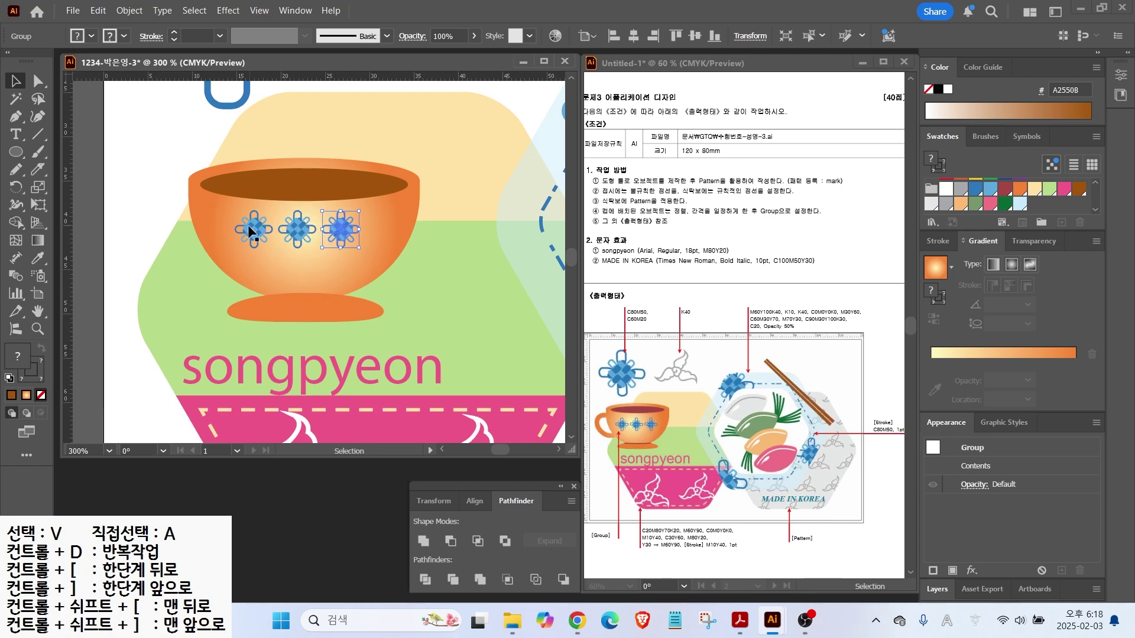
left_click(249, 222, "shift")
key("ctrl+d")
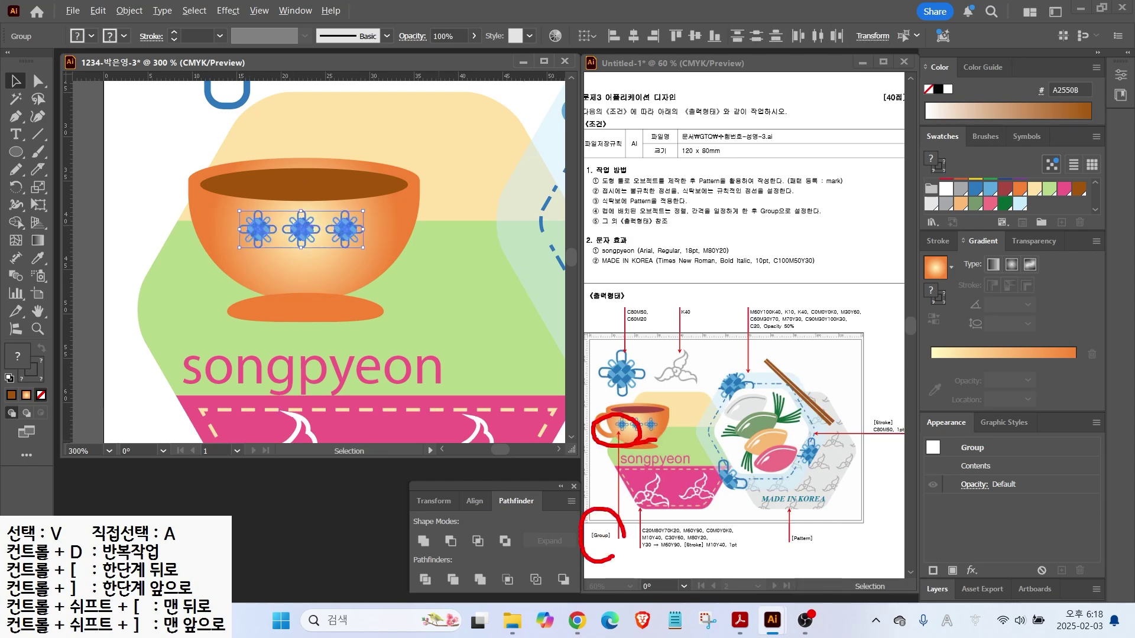
right_click(304, 232)
Group the three knots, then draw a linear orange-gradient ellipse rotated against the cup's left side
left_click(347, 397)
left_click(16, 152)
mouse_move(162, 205)
left_mouse_down()
mouse_move(199, 268)
mouse_move(249, 313)
mouse_move(239, 310)
left_mouse_up()
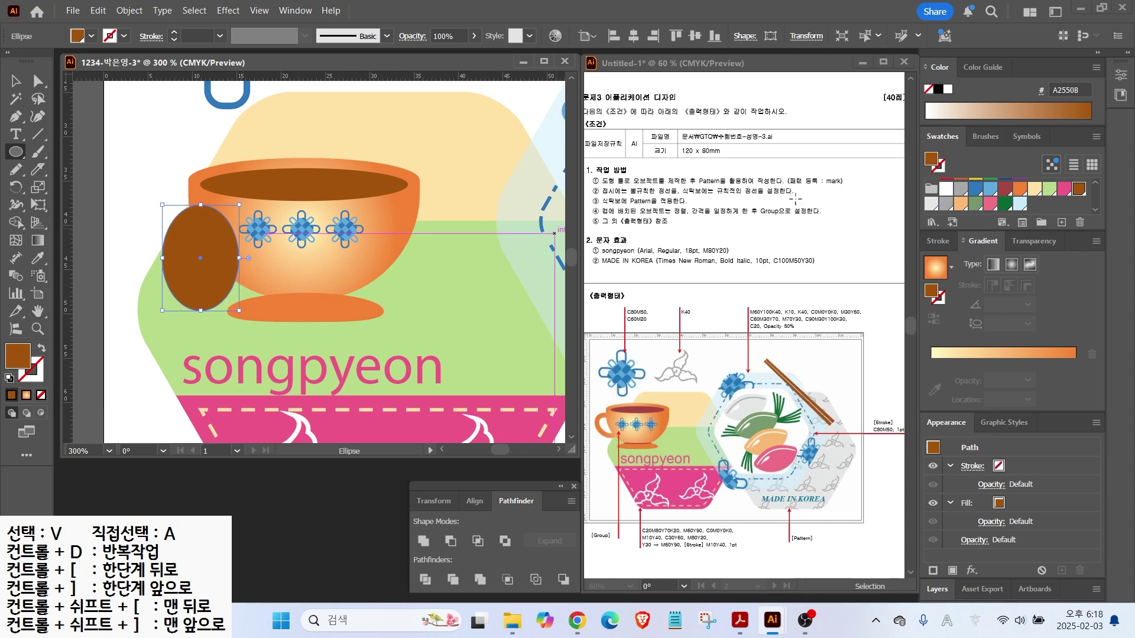
left_click(936, 267)
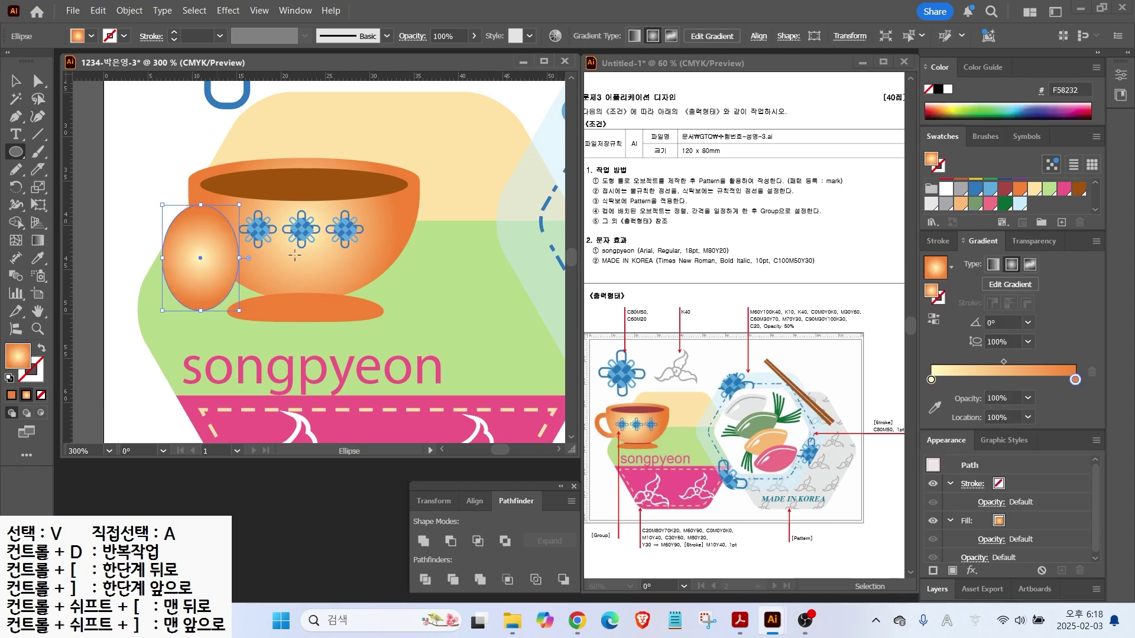
left_click(993, 265)
key("v")
left_click_drag(238, 311, 132, 223)
left_click_drag(204, 284, 201, 263)
left_click_drag(169, 262, 156, 269)
mouse_move(180, 268)
left_mouse_down()
mouse_move(194, 260)
mouse_move(187, 267)
left_mouse_up()
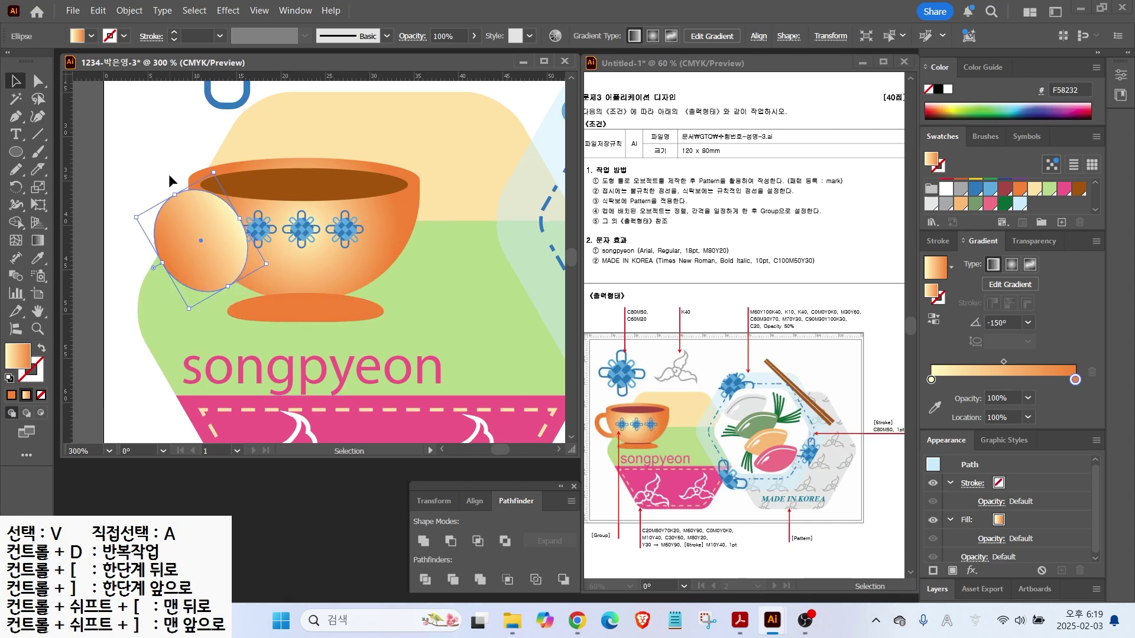
Offset the handle ellipse by -2 mm and subtract the inset with Minus Front to form a ring
left_click(129, 10)
mouse_move(207, 405)
left_click(379, 461)
left_click(666, 326)
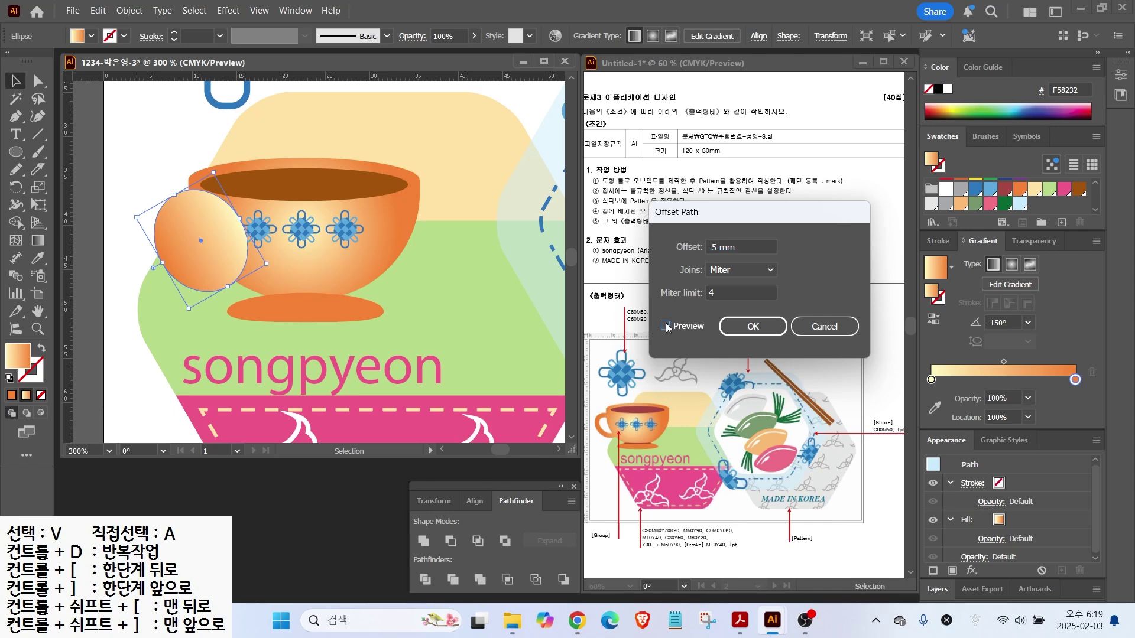
type("-2")
left_click(666, 326)
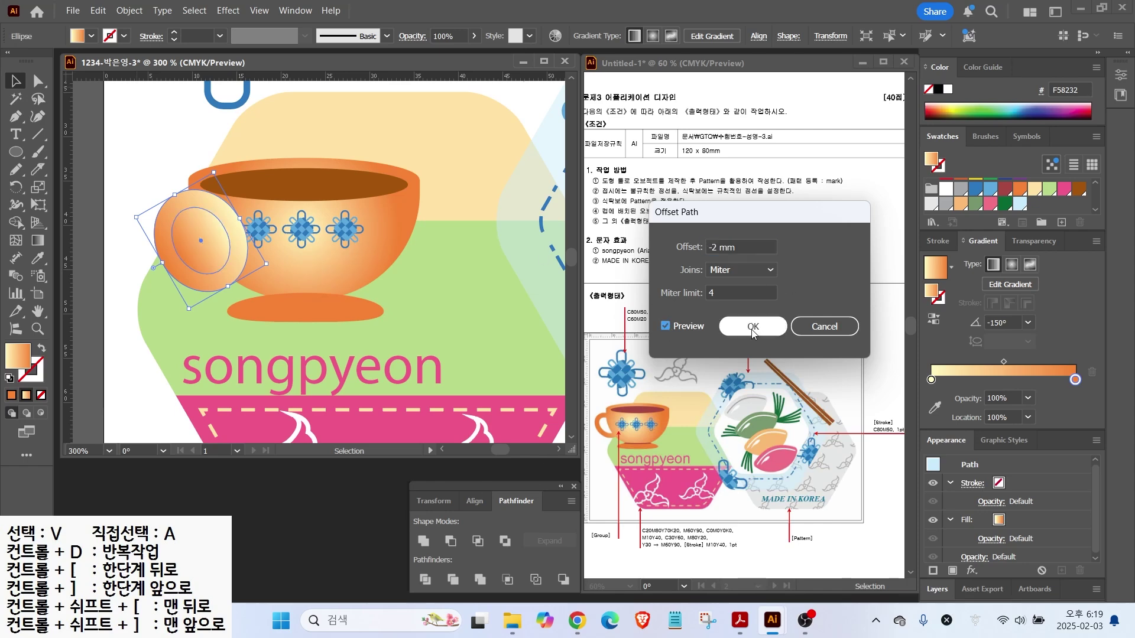
left_click(752, 330)
left_click_drag(119, 208, 183, 236)
left_click(451, 541)
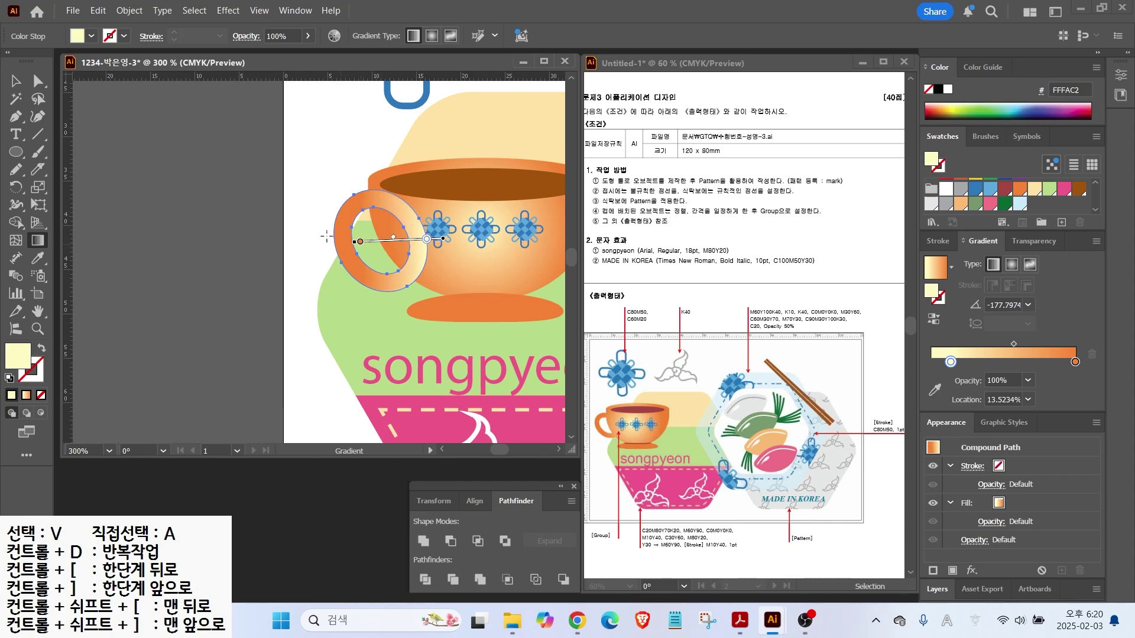
Rotate the ring handle about 16 degrees, nudge it against the cup, and zoom in on the foot
key("v")
left_click_drag(366, 262, 368, 264)
left_click_drag(436, 295, 452, 278)
left_click_drag(397, 274, 396, 274)
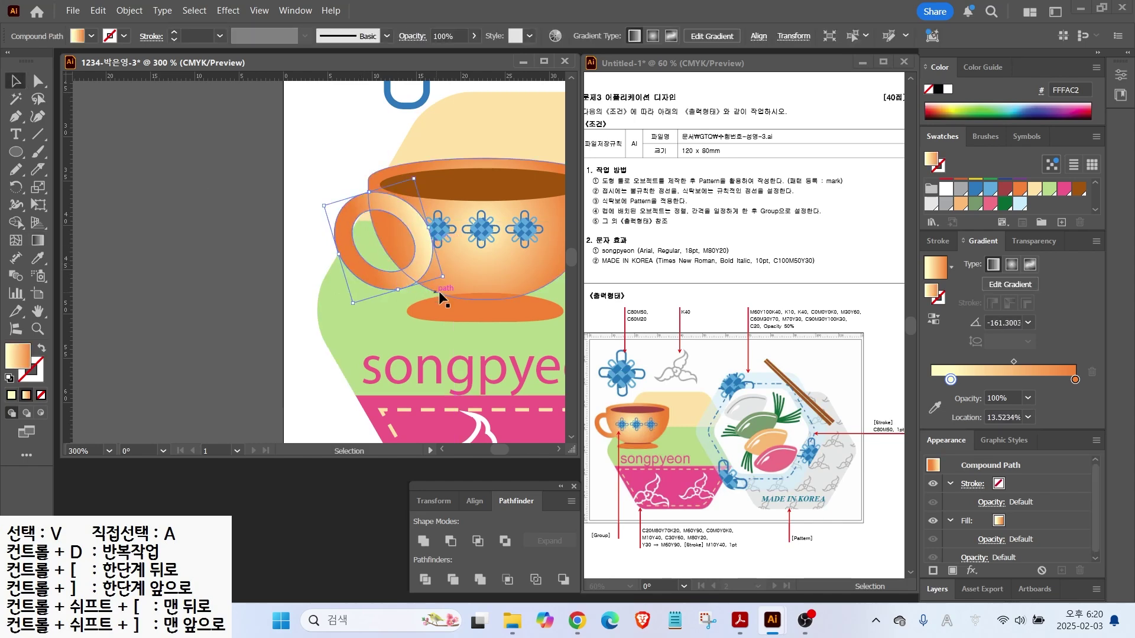
scroll(429, 290, "right", 3)
key("a")
key("v")
left_click(182, 214)
scroll(327, 286, "up", 2, "alt")
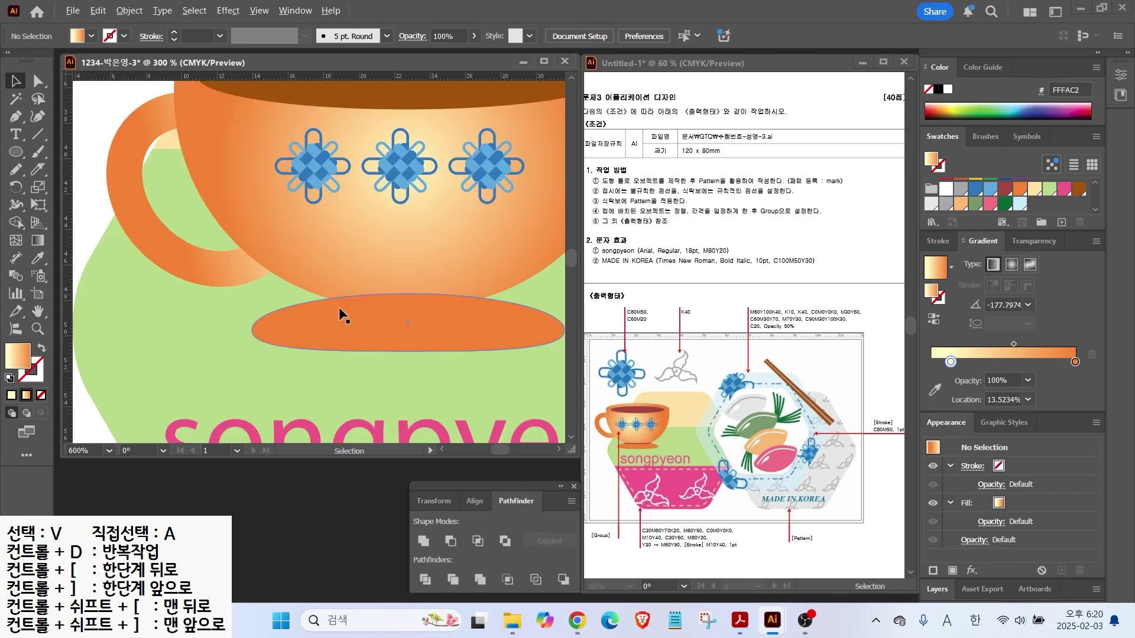
Draw a brown straight line with the Pen tool across the top of the orange saucer
left_click(331, 299)
key("p")
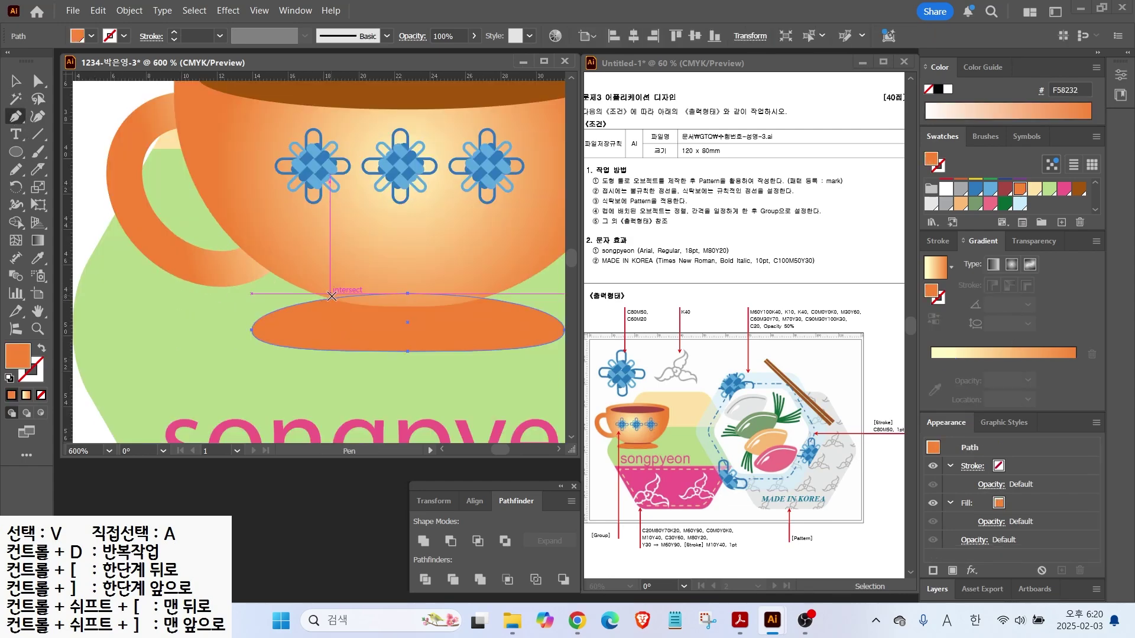
left_click(329, 302)
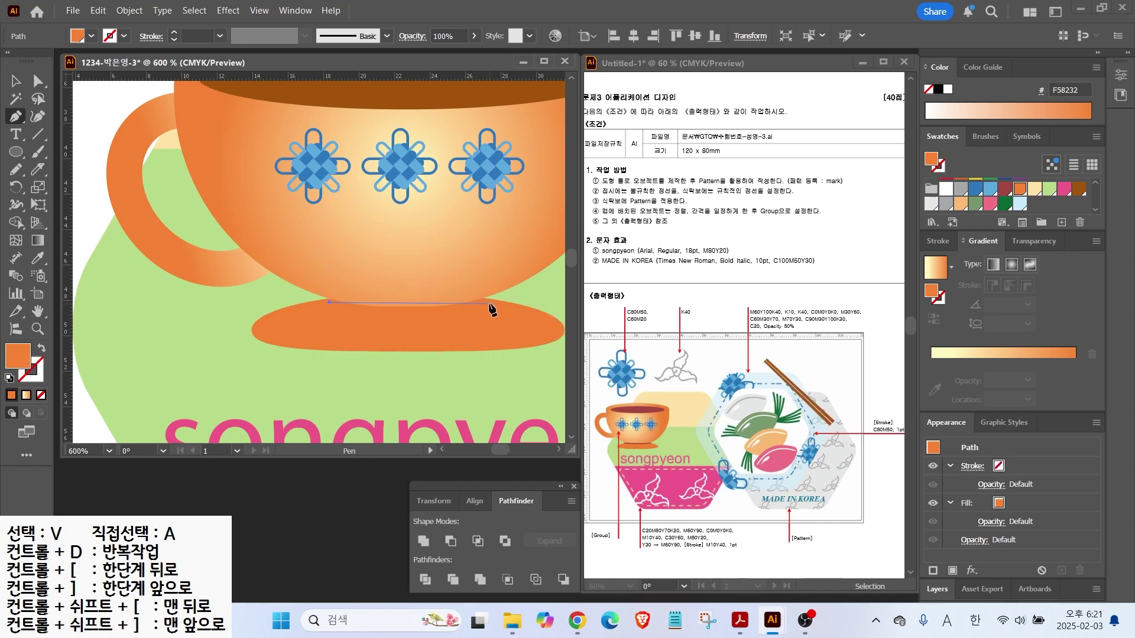
left_click(488, 303)
left_click(1079, 188)
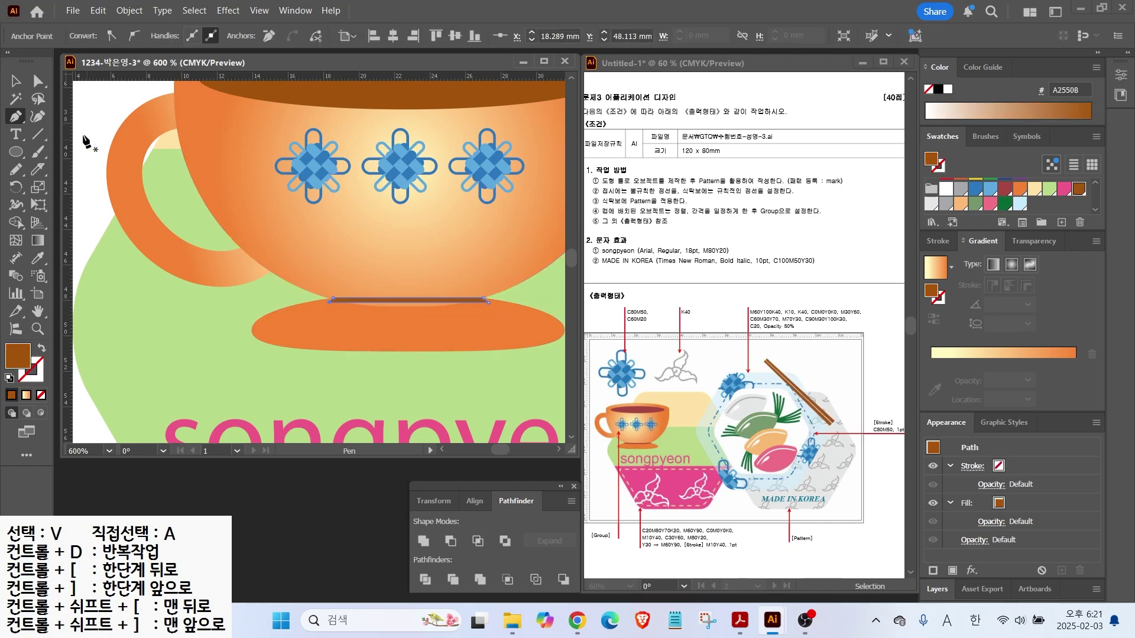
key("v")
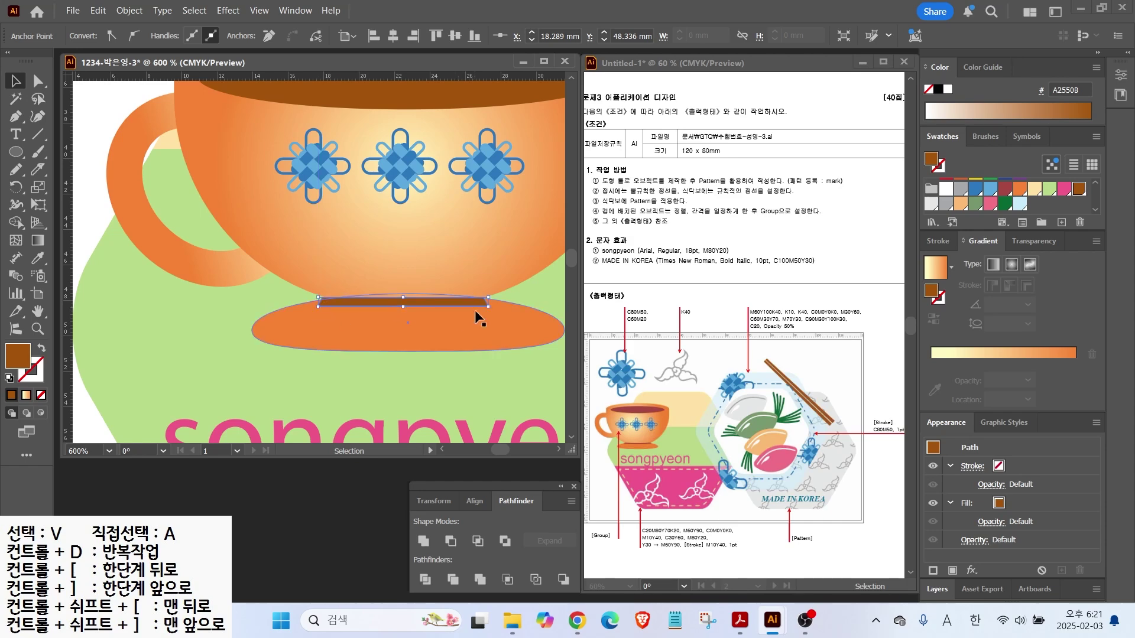
Select all the cup parts, move them up and left, and fit the artboard in view
key("ctrl+minus")
key("ctrl+minus")
left_click_drag(201, 166, 525, 338)
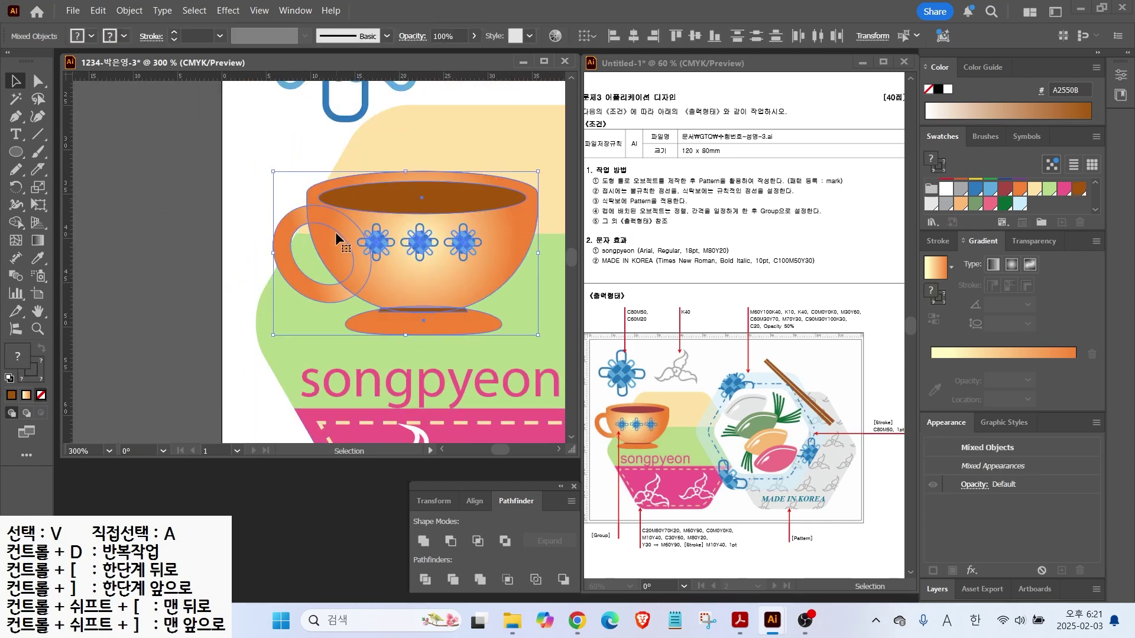
right_click(336, 215)
left_click(272, 192)
left_click_drag(424, 317, 394, 304)
key("ctrl+0")
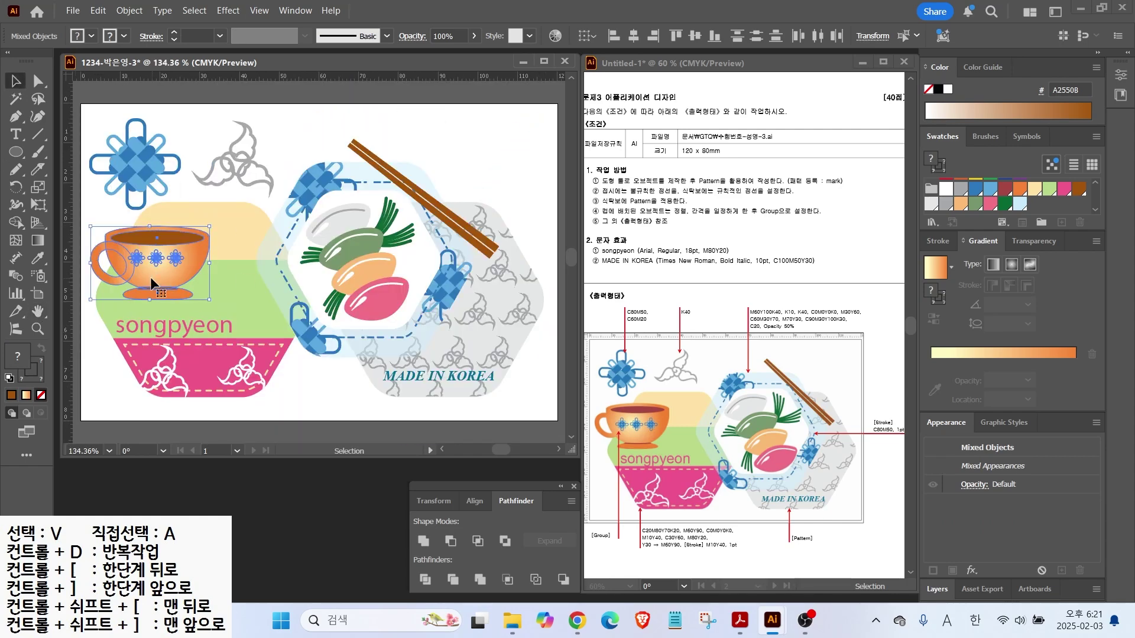
left_click(333, 362)
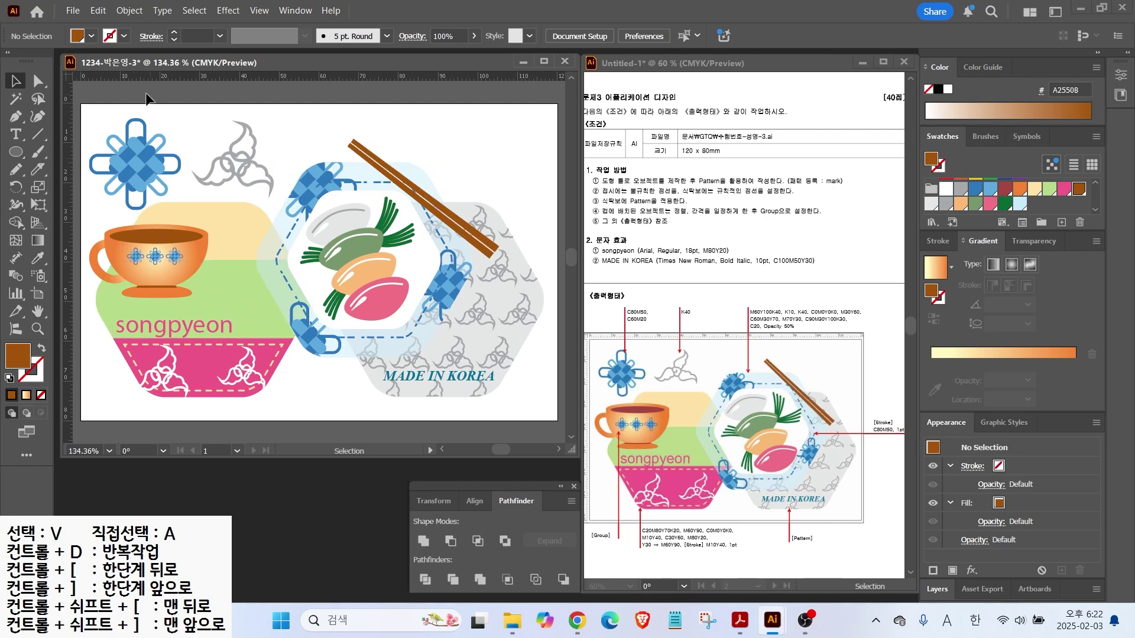
Save as Adobe Illustrator (*.AI) in the GTQ folder, accepting the Illustrator 2020 options
left_click(74, 12)
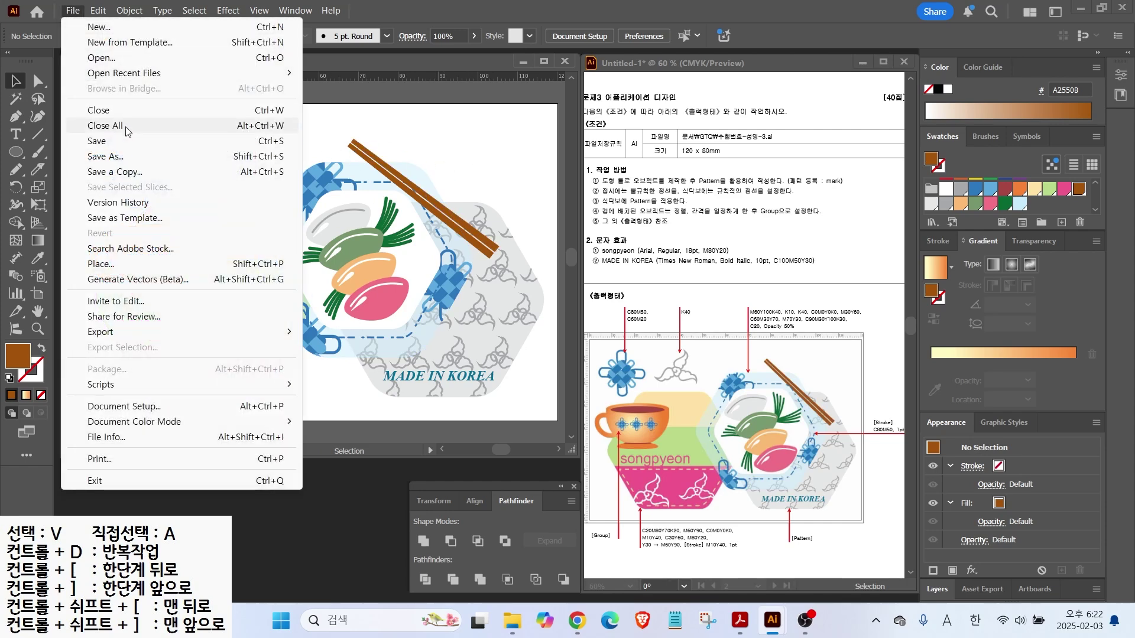
left_click(97, 141)
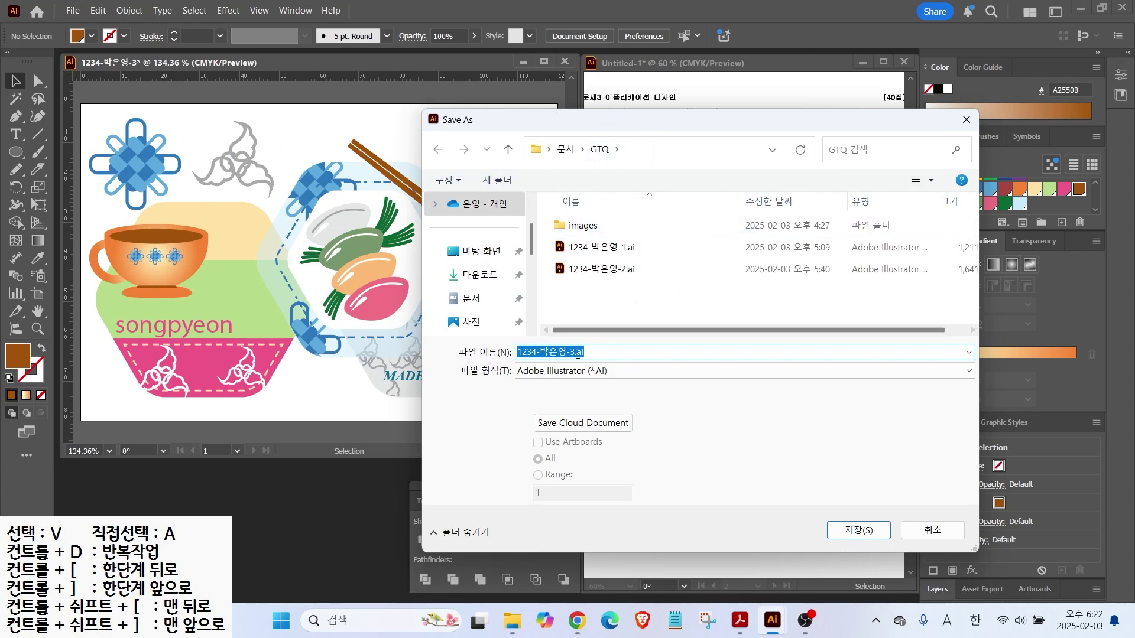
left_click(860, 530)
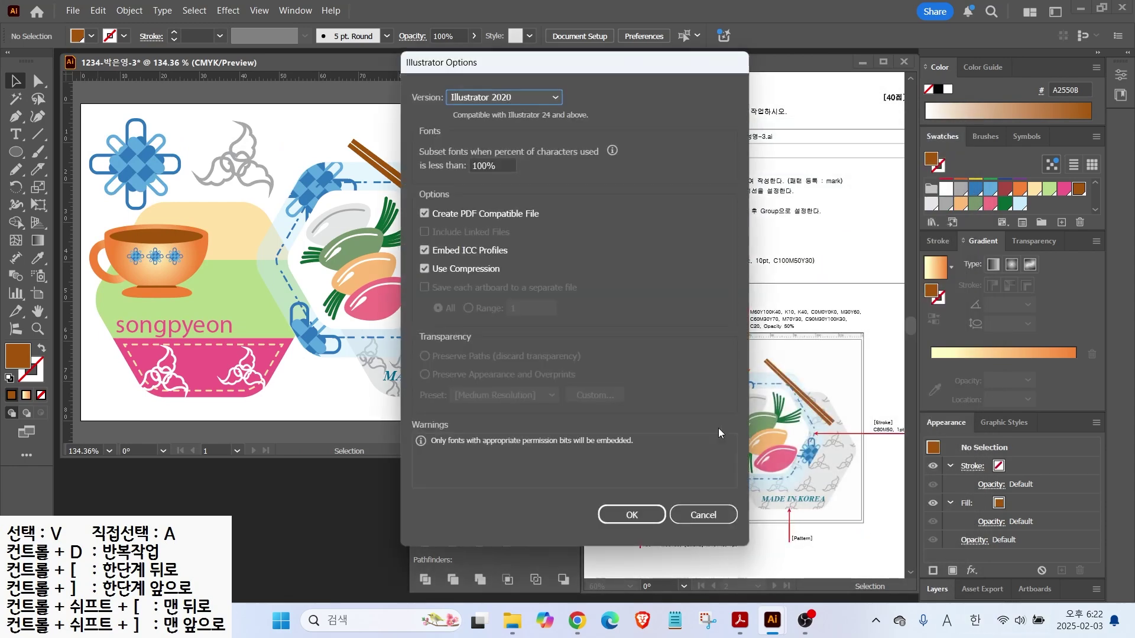
left_click(643, 514)
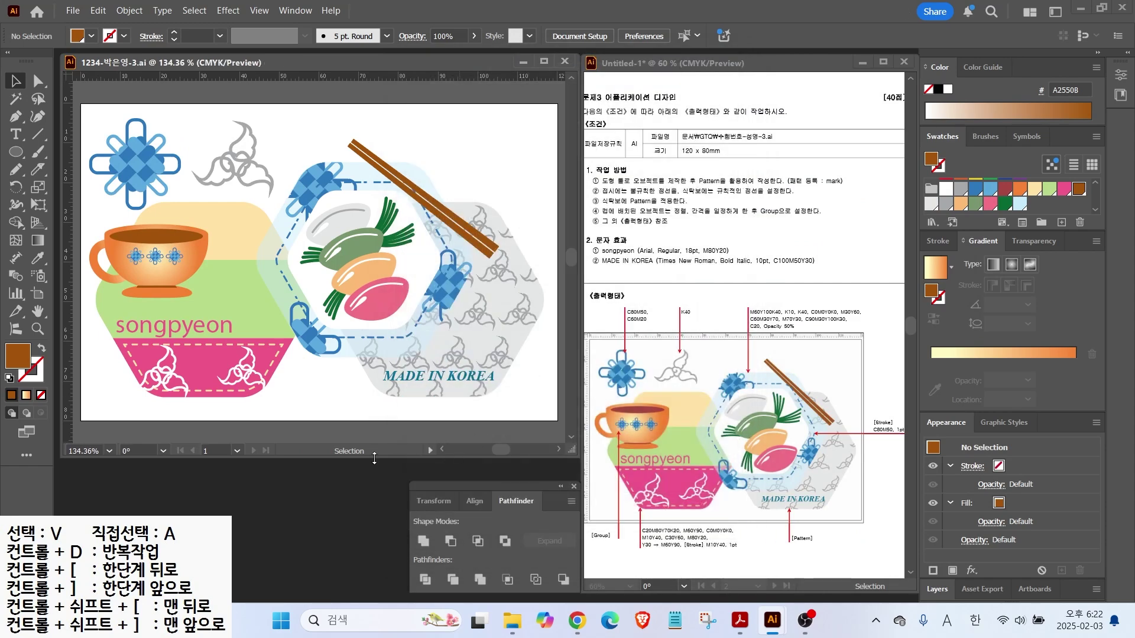